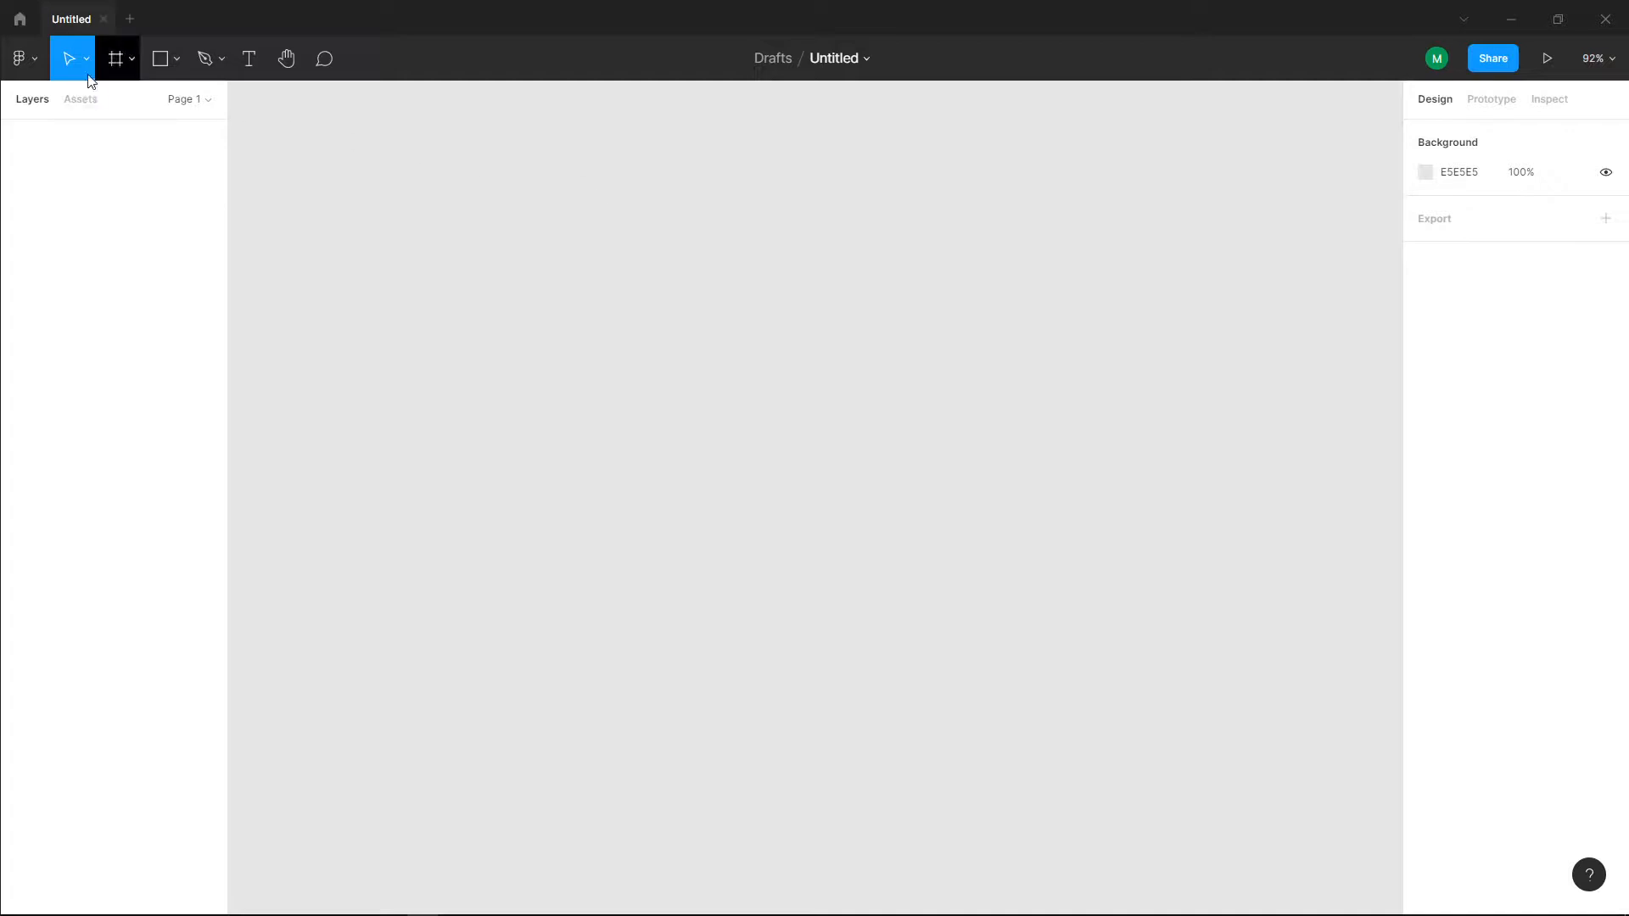
# Step: Create a frame on the empty canvas and set its size to 1920 × 1080
pyautogui.click(116, 64)
pyautogui.moveTo(608, 349); pyautogui.dragTo(611, 350)
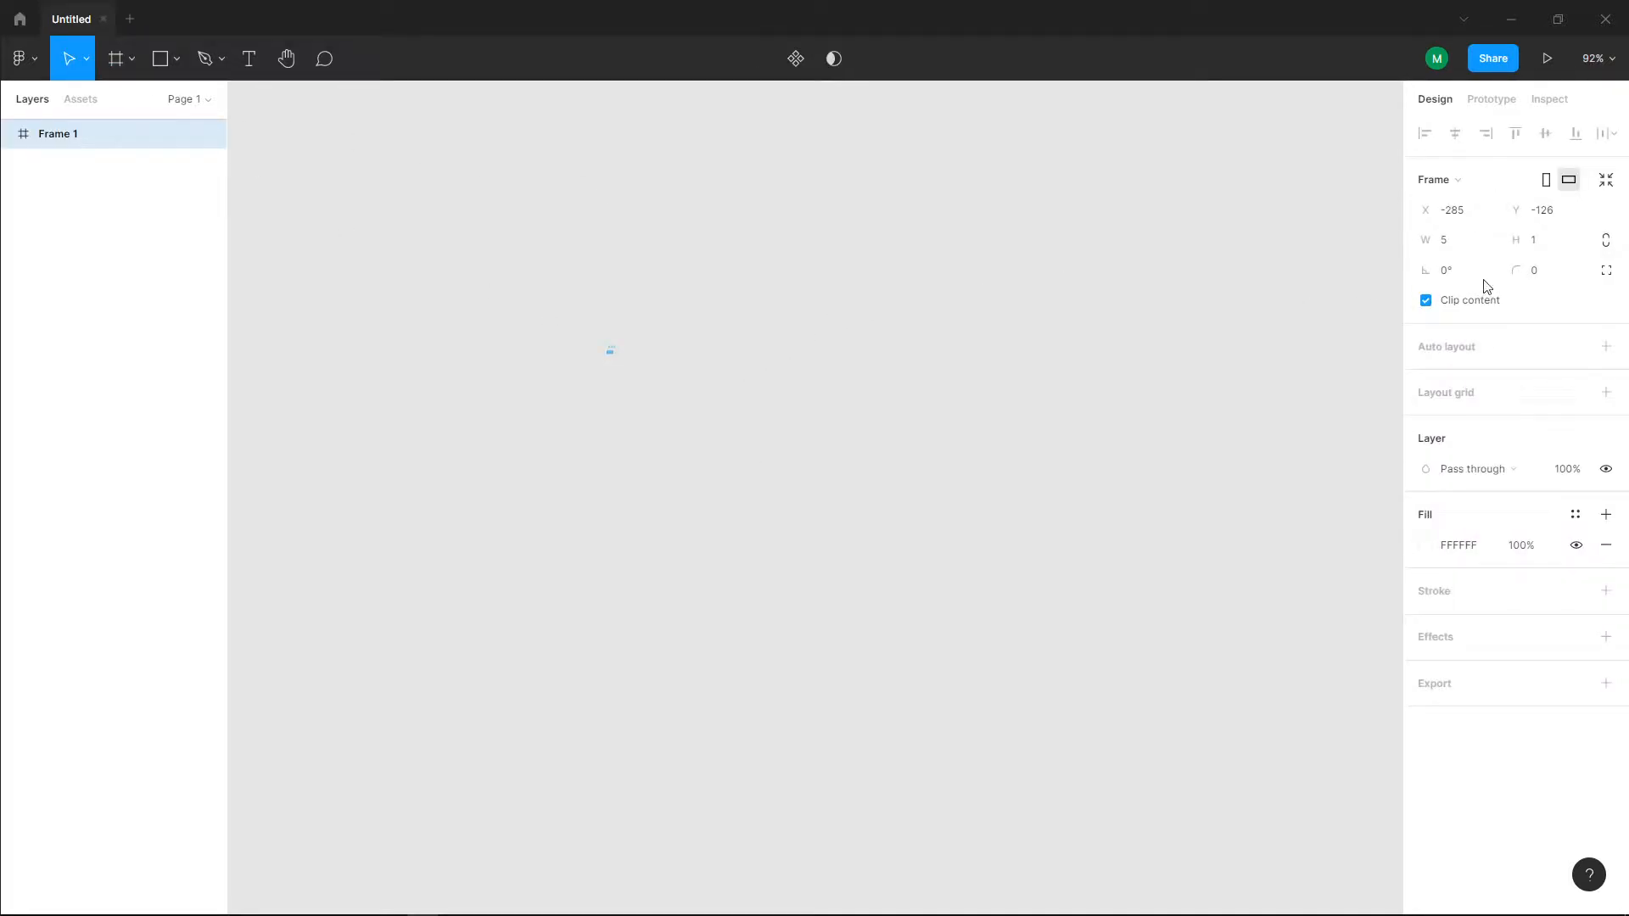
pyautogui.click(1454, 245)
pyautogui.press('Return')
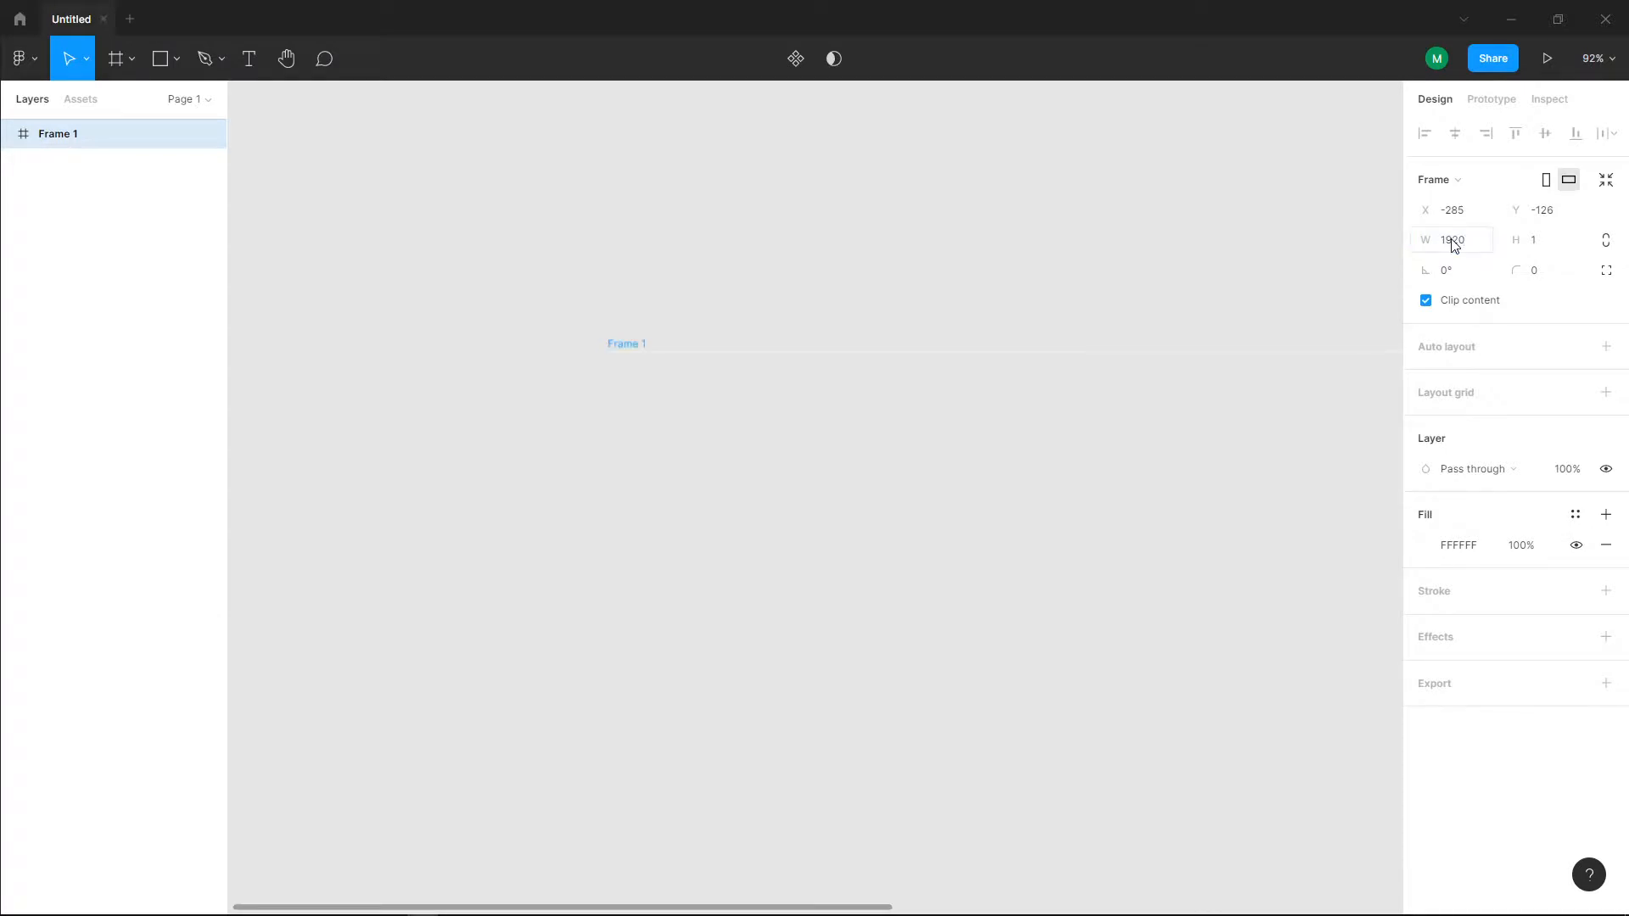
pyautogui.click(1547, 246)
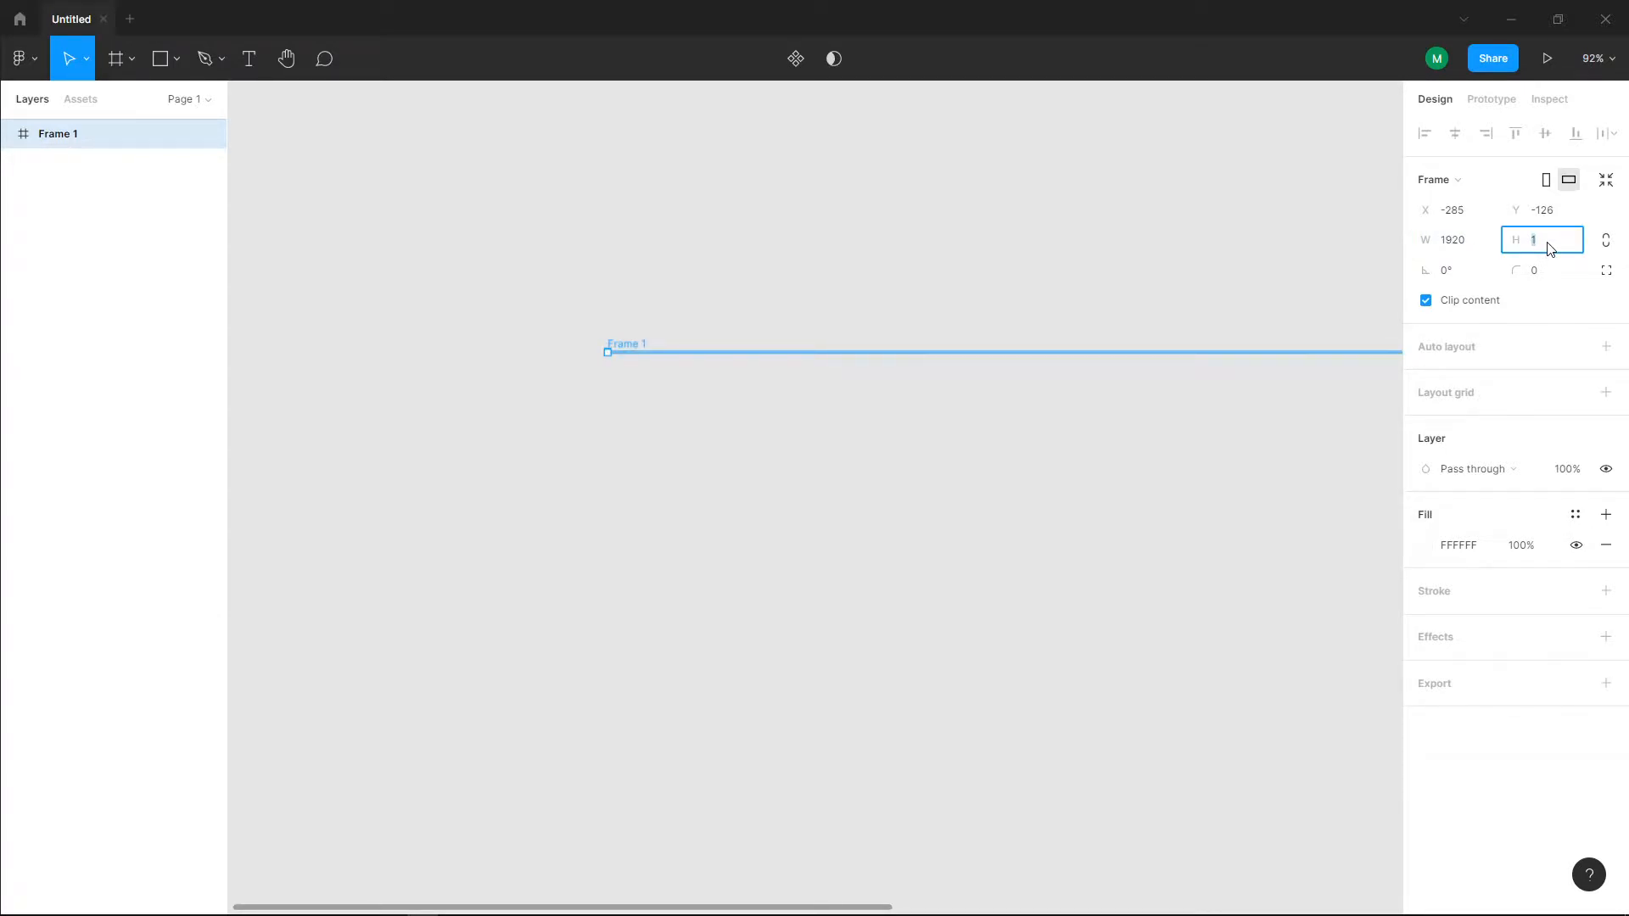
pyautogui.write('1080')
pyautogui.press('Return')
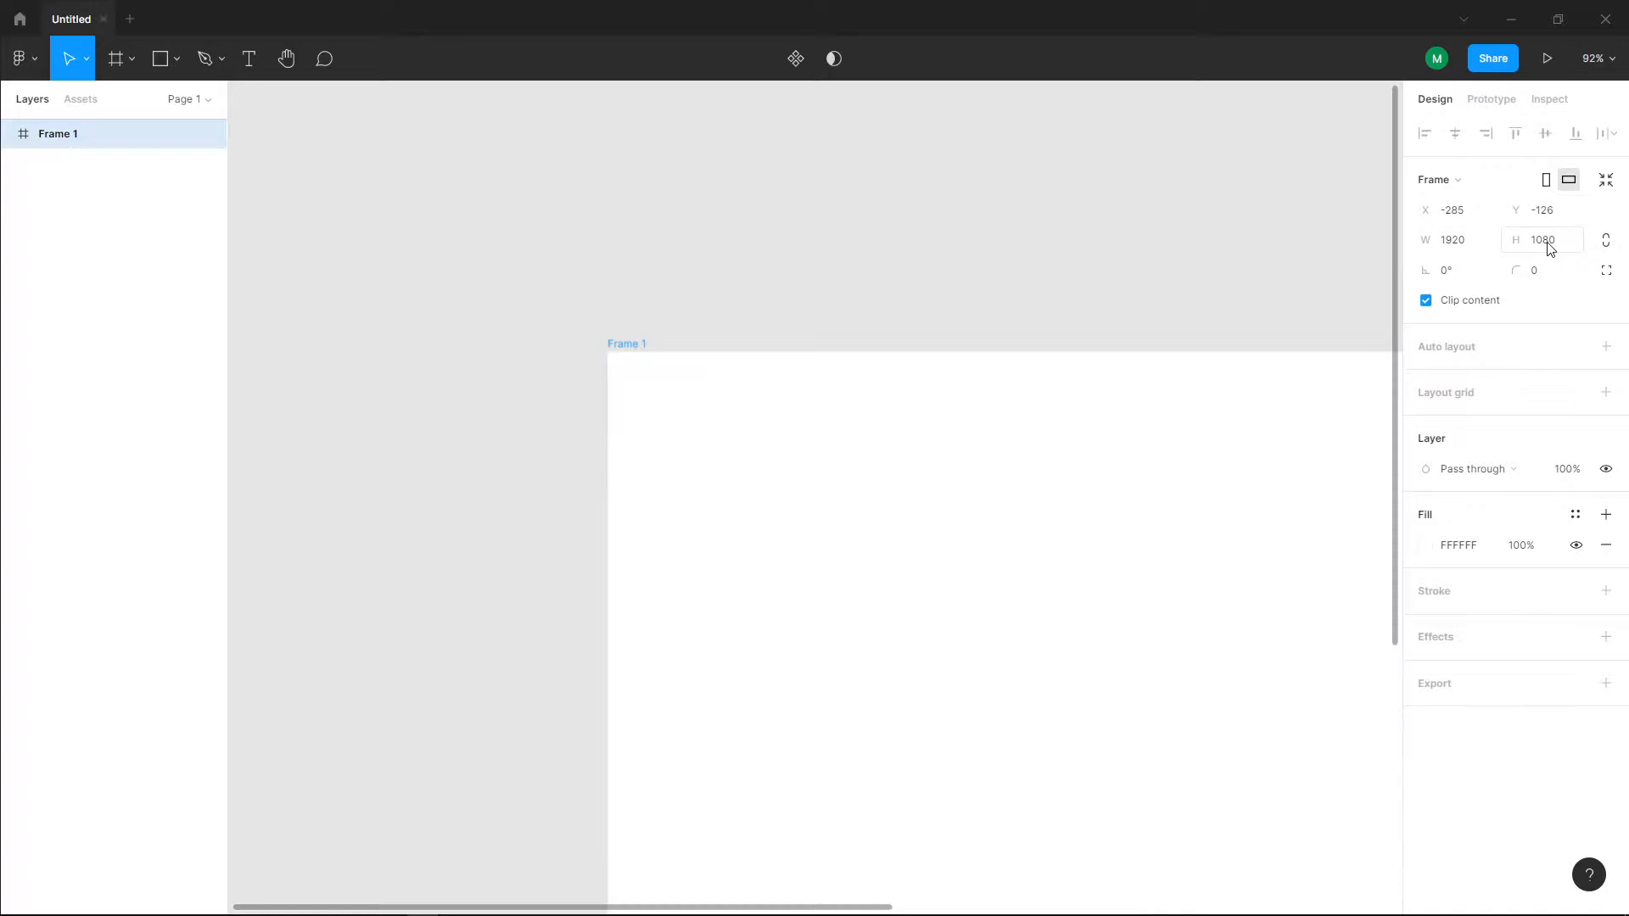
pyautogui.scroll(-5, 1025, 425)
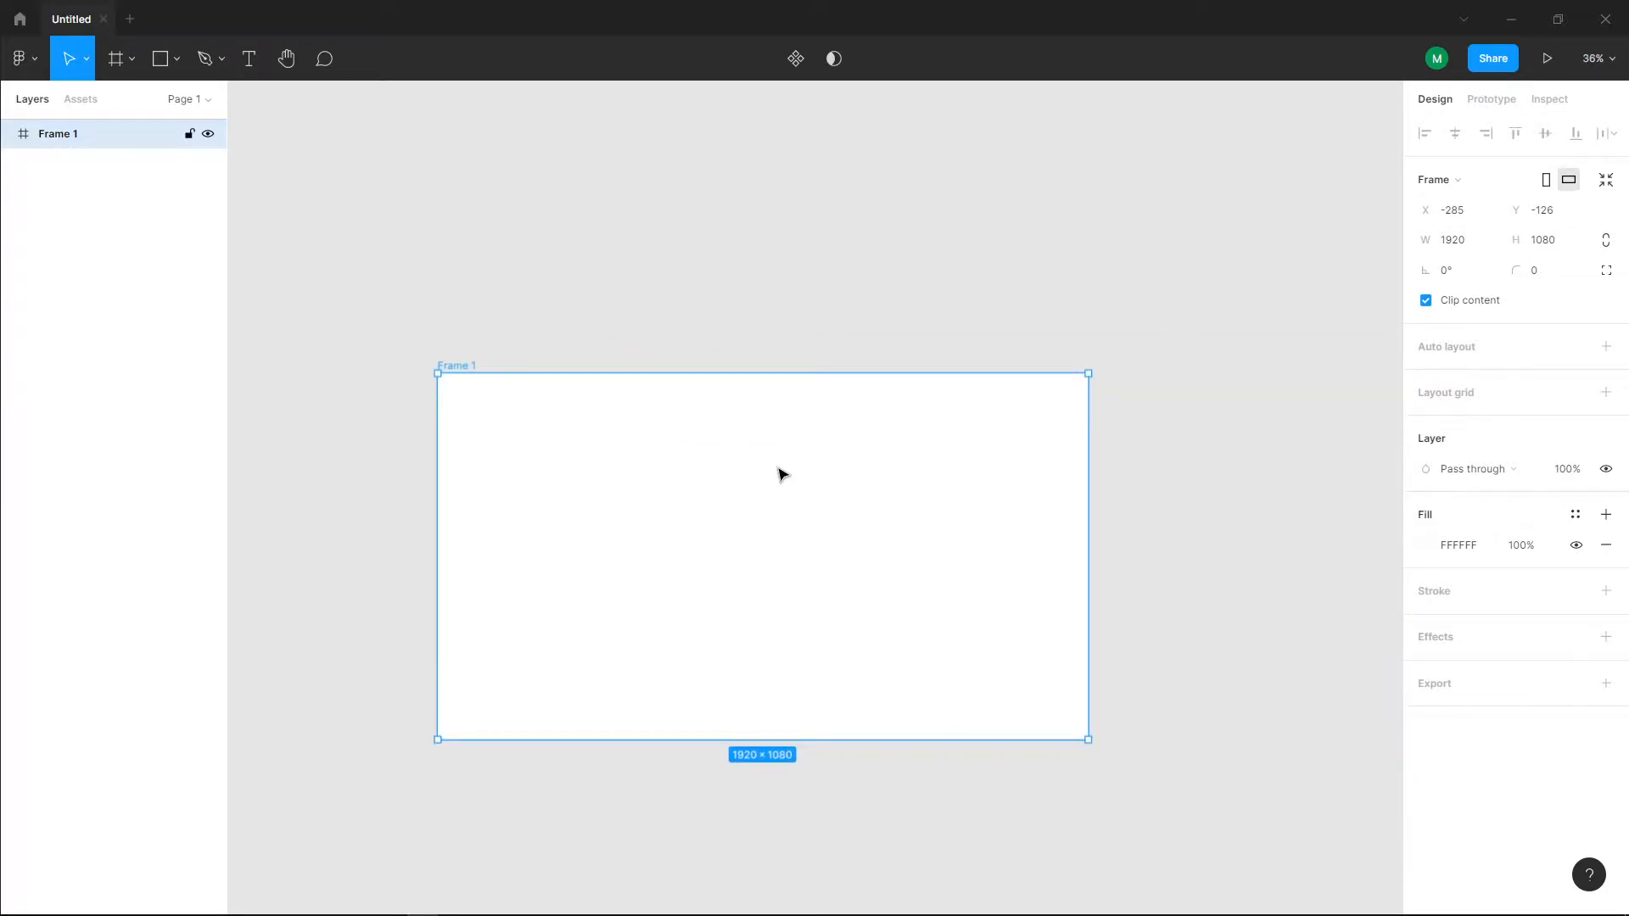
# Step: Draw a rectangle inside the frame and fit it exactly to the frame's 1920 × 1080 area
pyautogui.click(156, 59)
pyautogui.moveTo(353, 300); pyautogui.dragTo(548, 489)
pyautogui.moveTo(747, 600); pyautogui.dragTo(1018, 665)
pyautogui.moveTo(466, 314)
pyautogui.mouseDown()
pyautogui.moveTo(658, 429)
pyautogui.moveTo(551, 393)
pyautogui.mouseUp()
pyautogui.moveTo(1089, 740); pyautogui.dragTo(1089, 744)
pyautogui.click(823, 782)
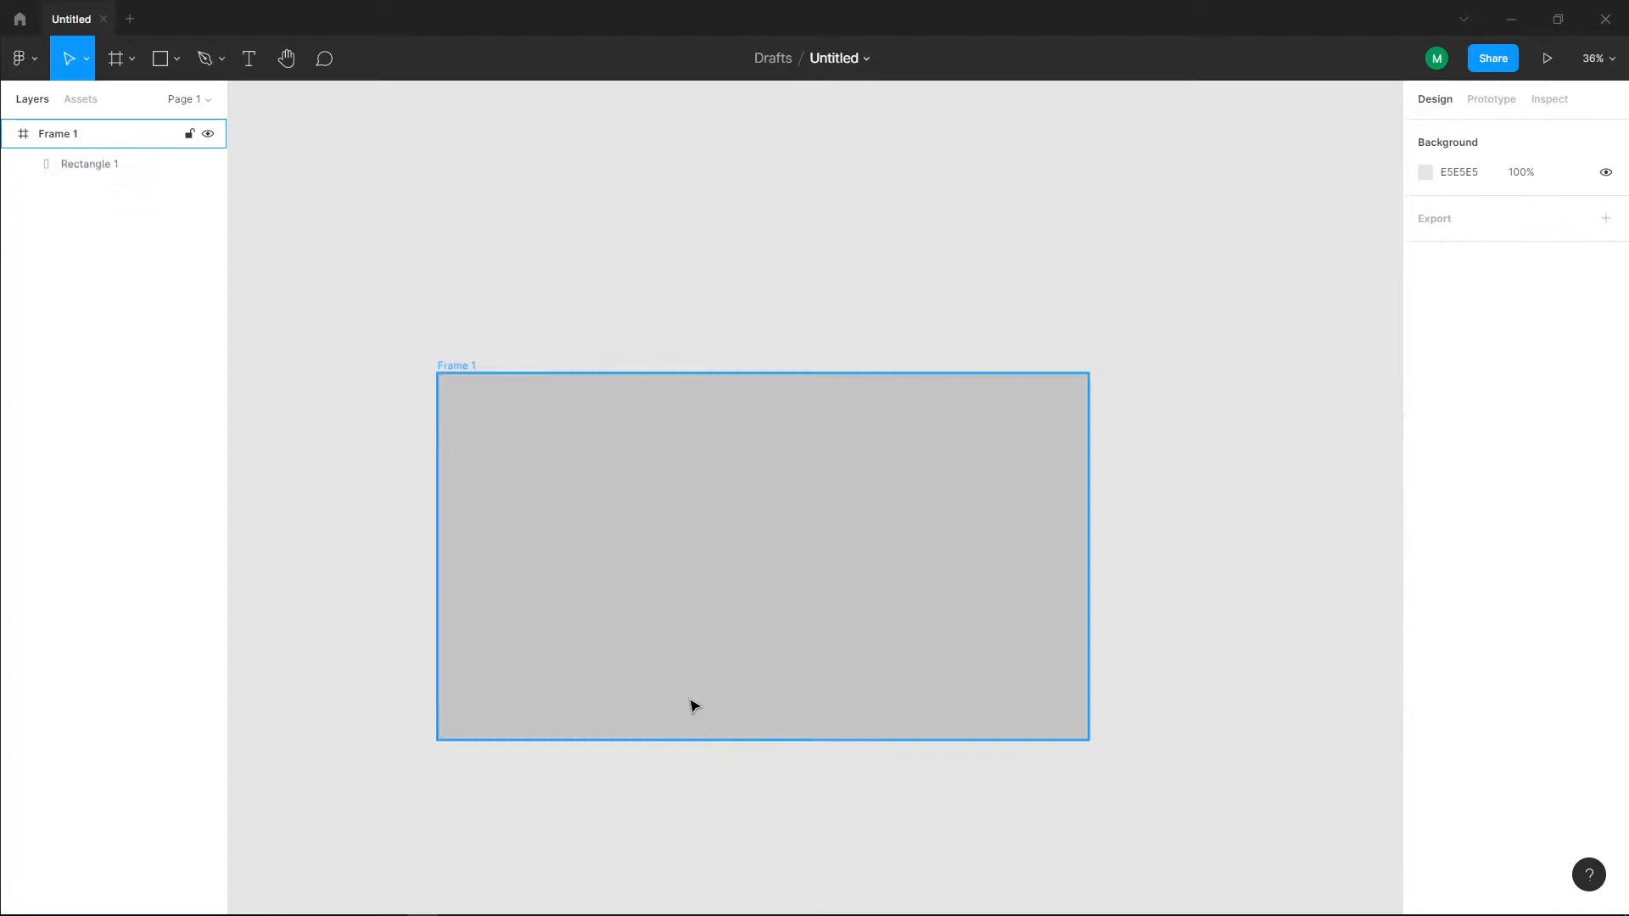
pyautogui.click(691, 702)
pyautogui.moveTo(700, 733); pyautogui.dragTo(705, 736)
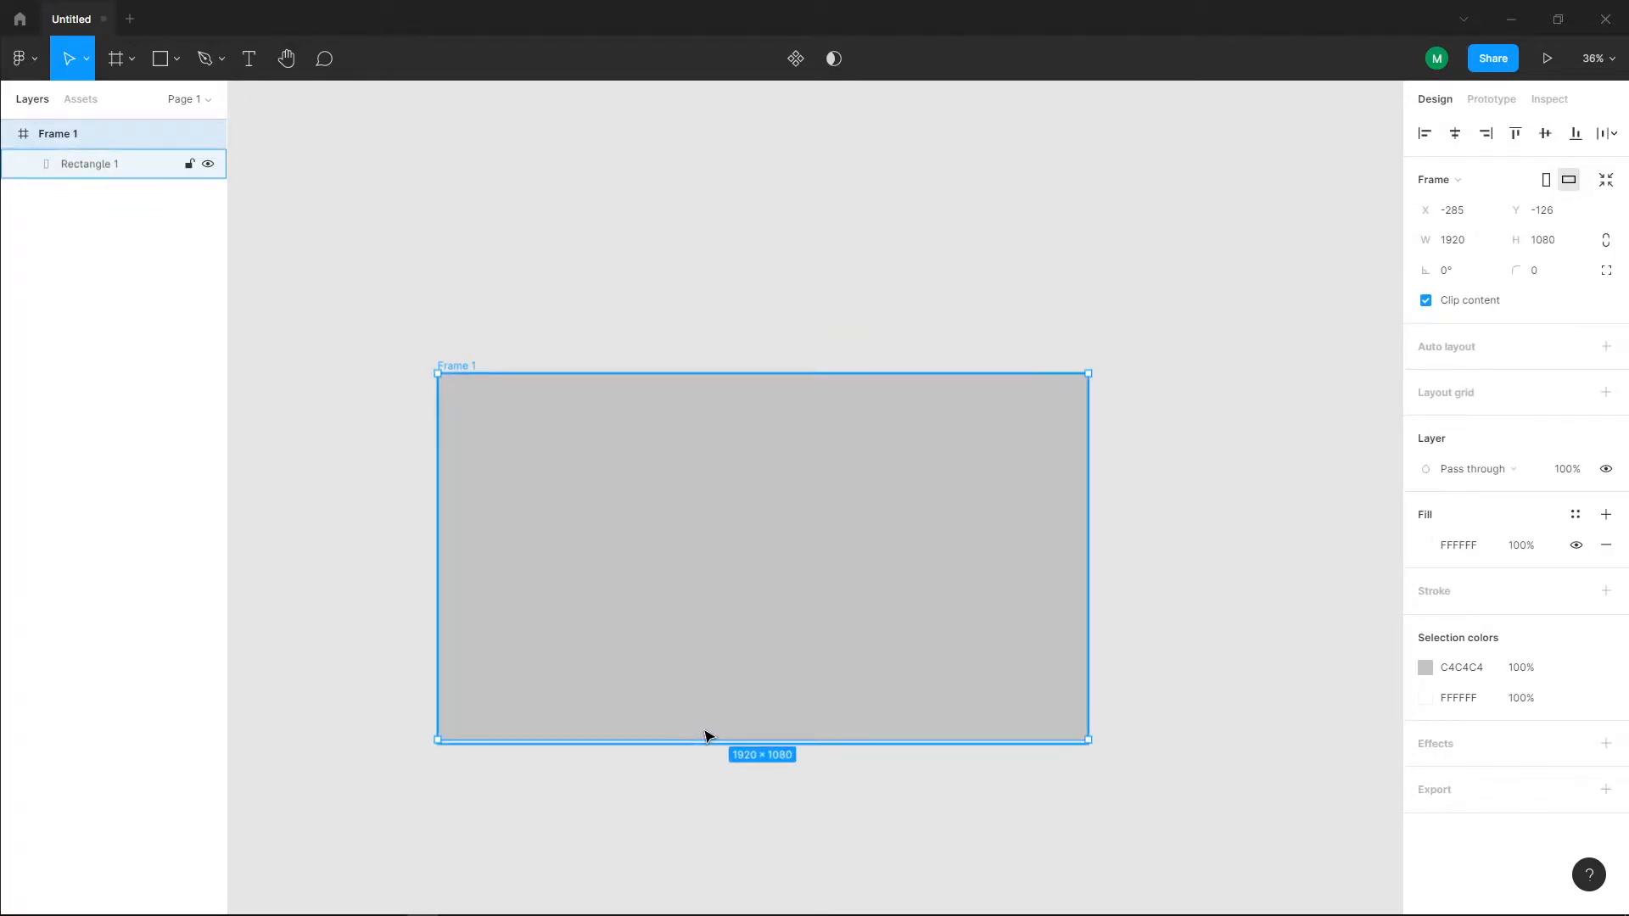
pyautogui.click(109, 166)
pyautogui.moveTo(700, 741); pyautogui.dragTo(694, 738)
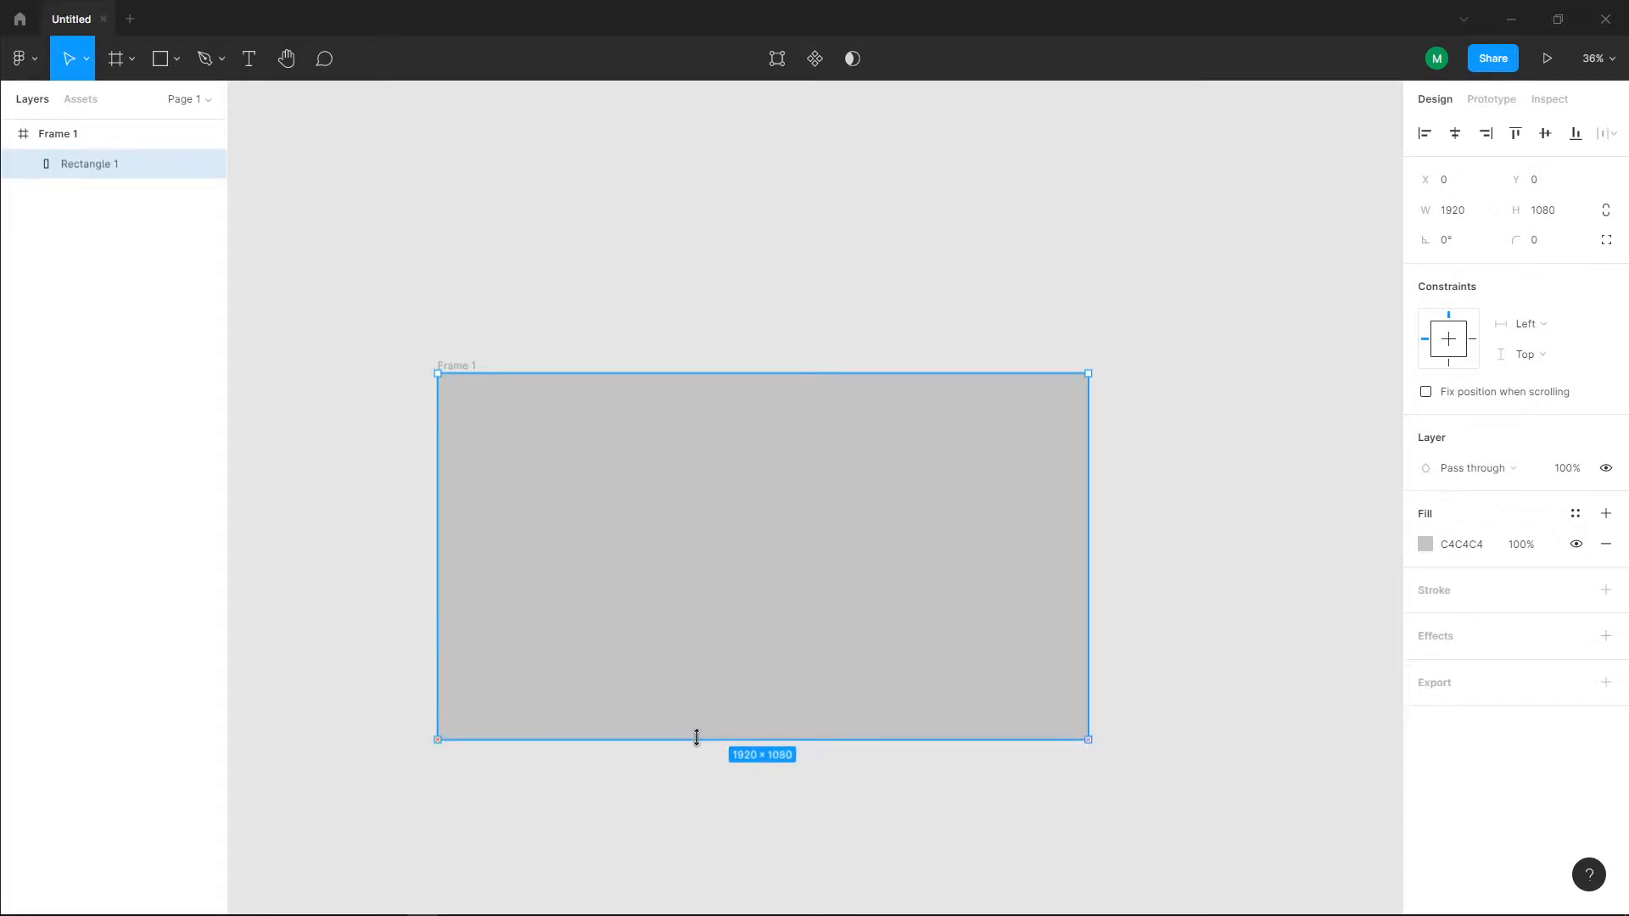
# Step: Change the background rectangle's fill to a linear gradient running horizontally from the left edge to just beyond the right edge
pyautogui.click(1424, 548)
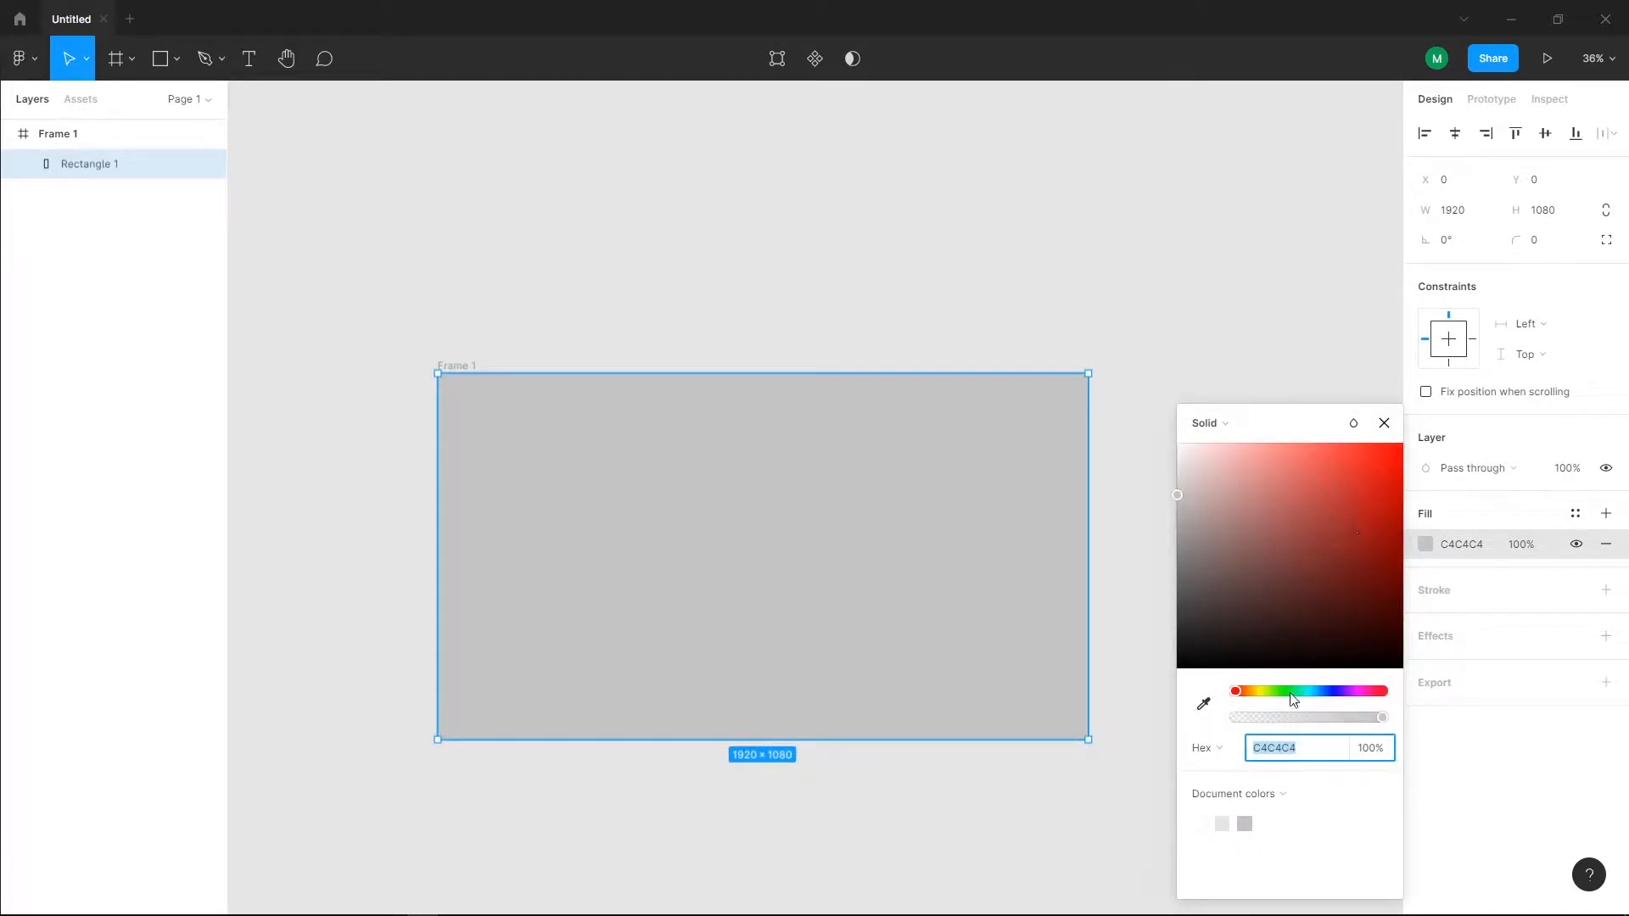
pyautogui.click(1221, 433)
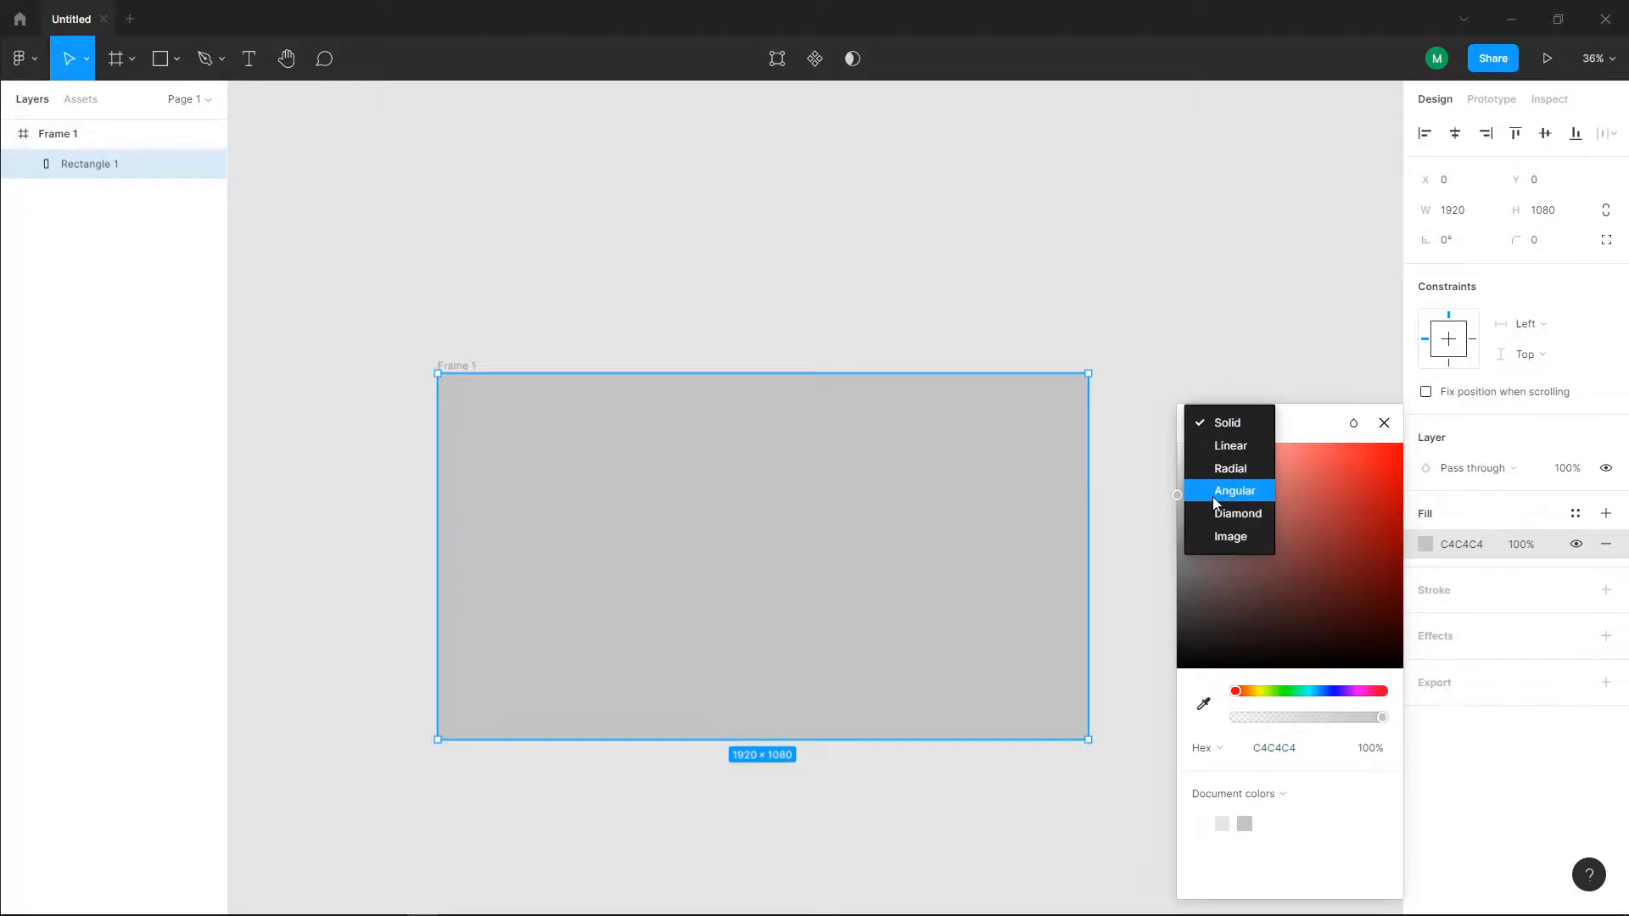
pyautogui.click(1220, 446)
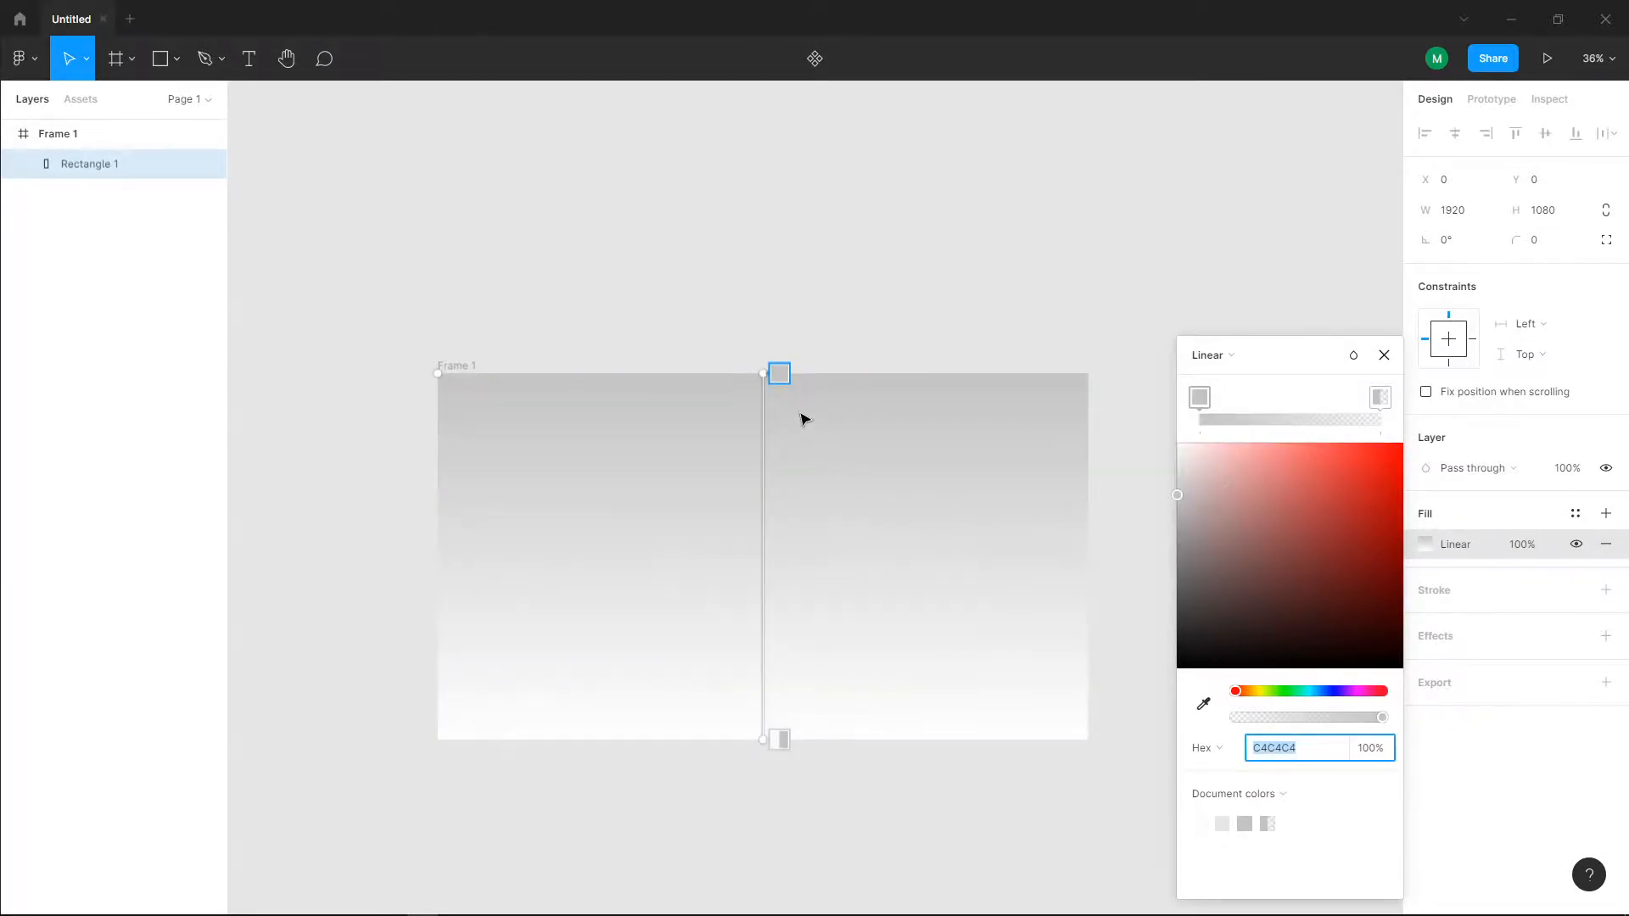
pyautogui.moveTo(777, 376); pyautogui.dragTo(511, 489)
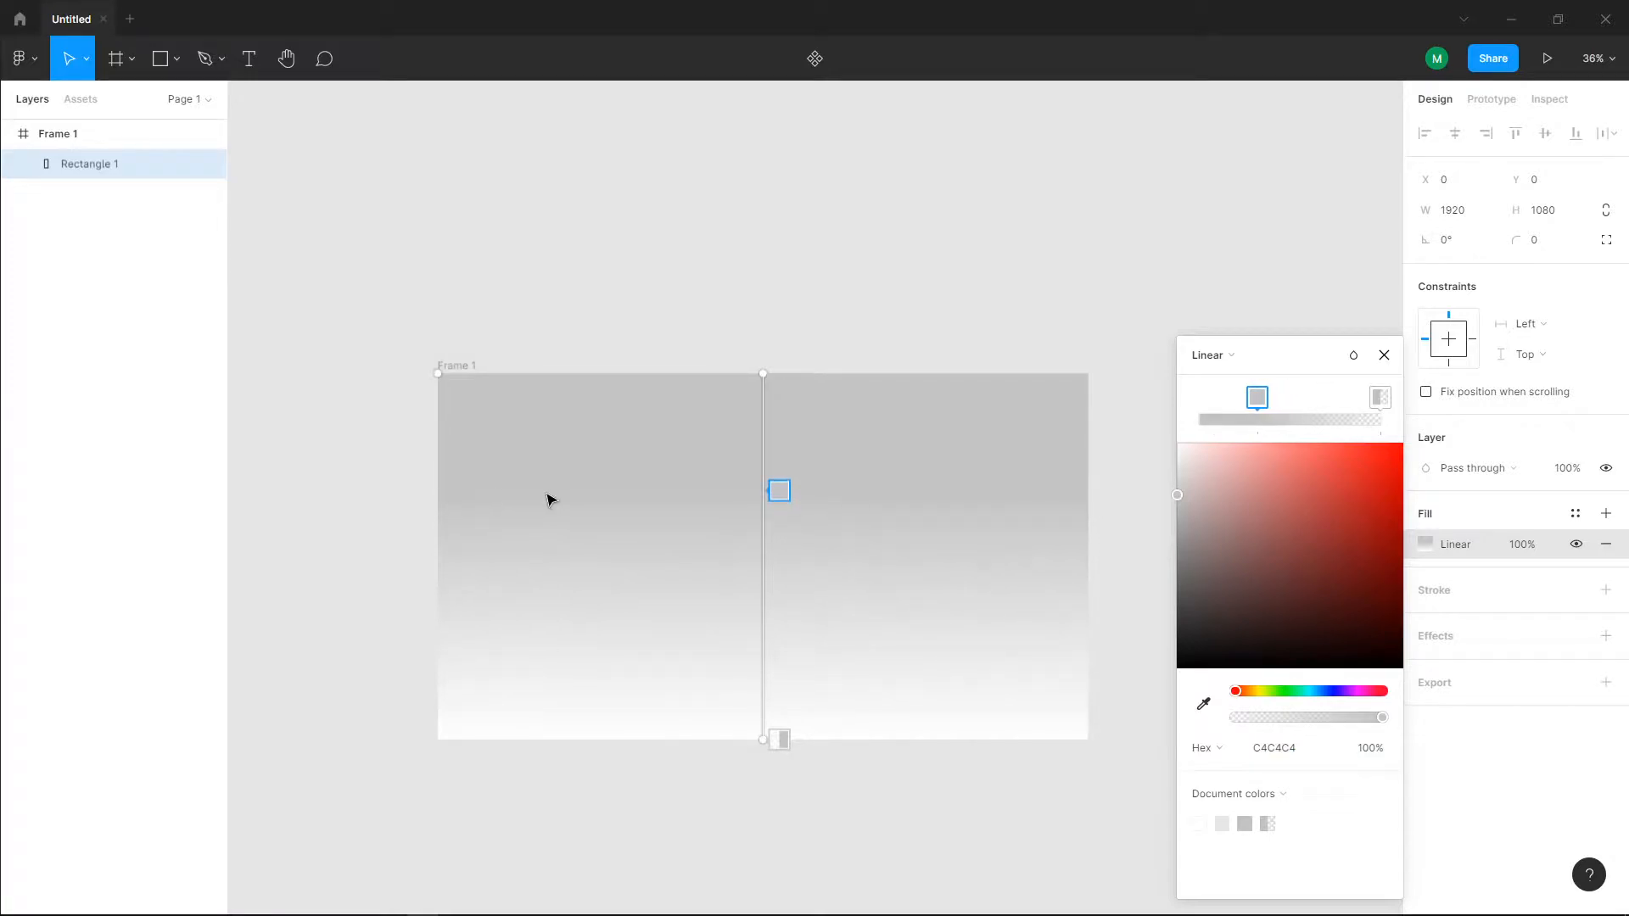
pyautogui.hotkey('ctrl', 'z')
pyautogui.moveTo(774, 371); pyautogui.dragTo(449, 519)
pyautogui.moveTo(761, 735); pyautogui.dragTo(1122, 537)
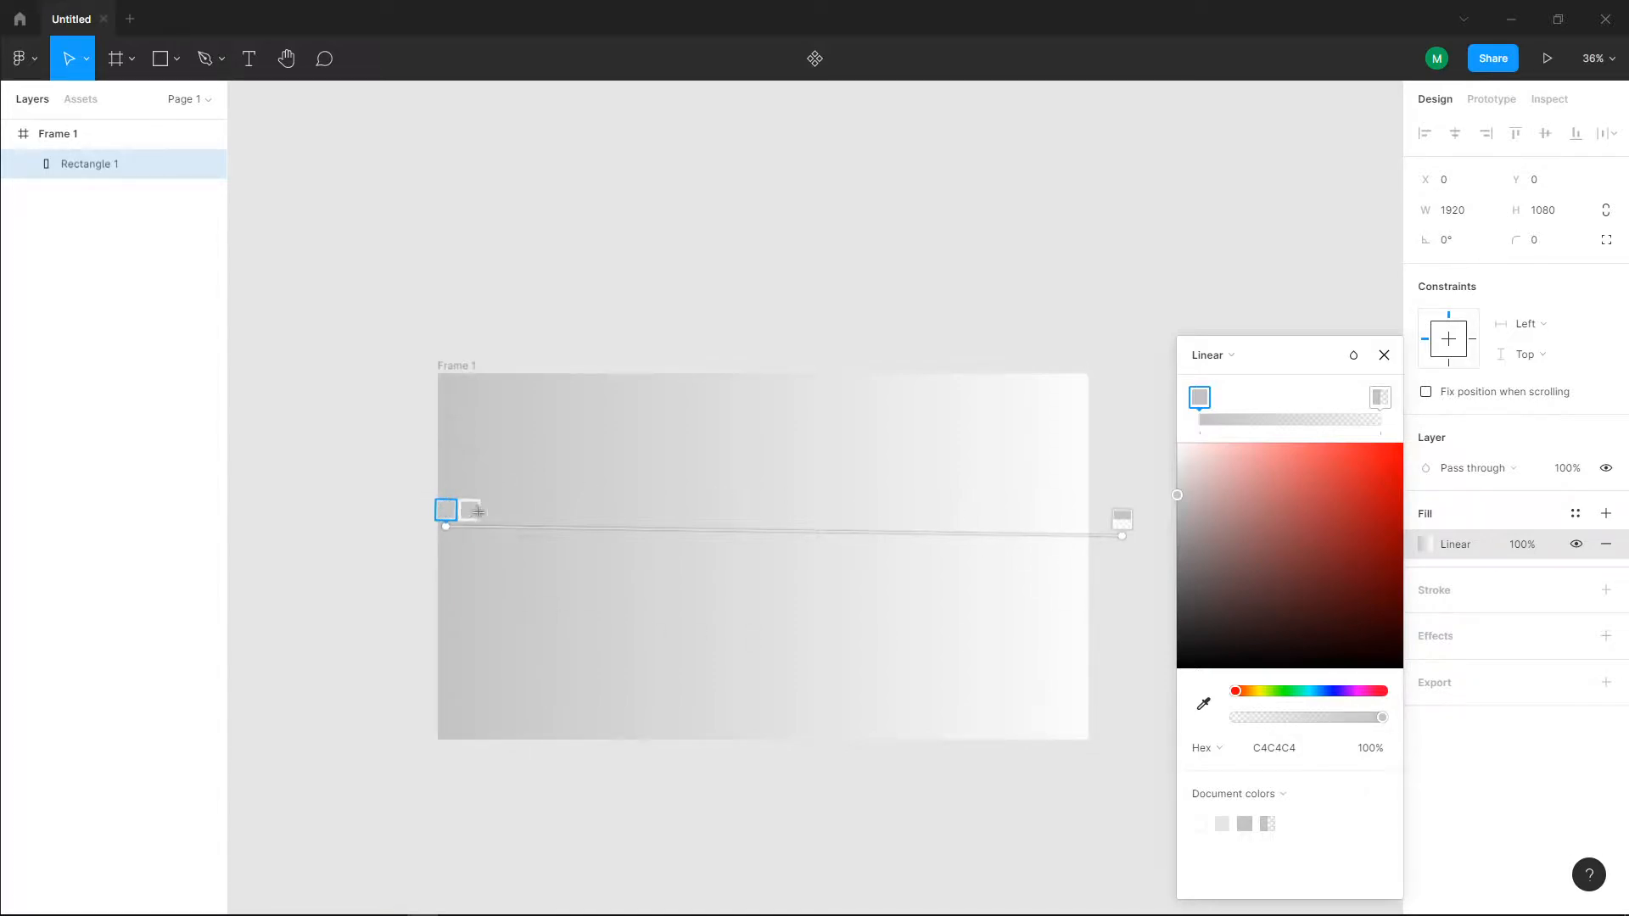
pyautogui.click(1123, 518)
pyautogui.click(448, 512)
pyautogui.moveTo(448, 521); pyautogui.dragTo(447, 536)
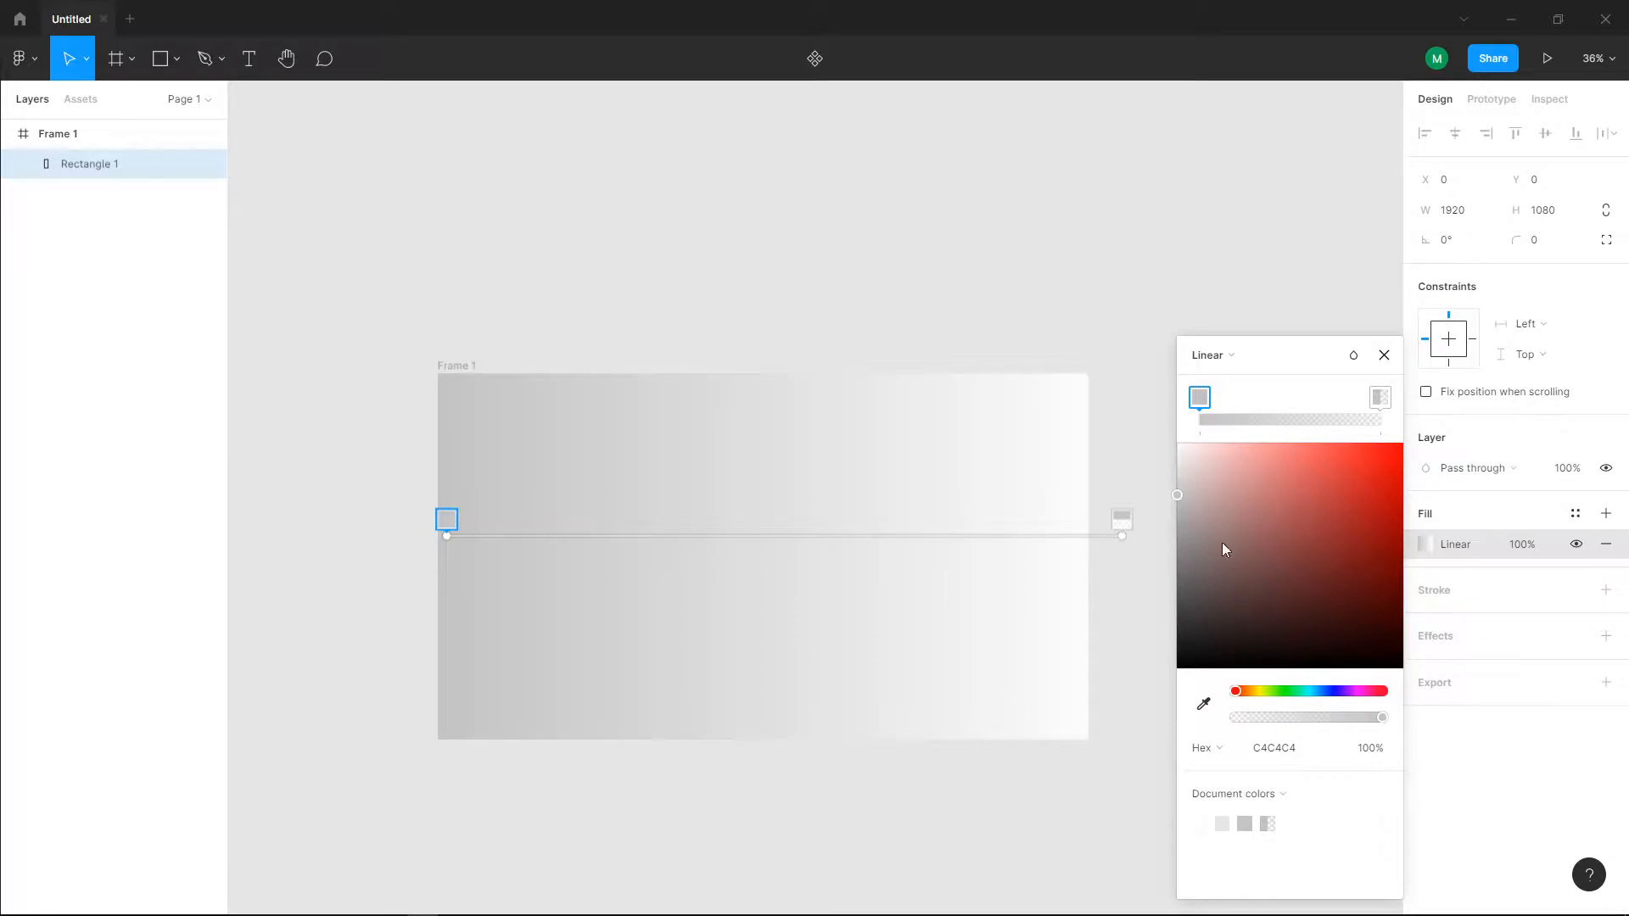
# Step: Set the gradient's left colour stop to a light pink
pyautogui.moveTo(1238, 599); pyautogui.dragTo(1272, 611)
pyautogui.moveTo(1288, 690); pyautogui.dragTo(1362, 691)
pyautogui.moveTo(1302, 595); pyautogui.dragTo(1269, 489)
pyautogui.moveTo(1388, 719); pyautogui.dragTo(1362, 720)
pyautogui.moveTo(1250, 510); pyautogui.dragTo(1254, 466)
# Step: Set the gradient's right colour stop to blue 48A9F0 at 100% opacity and finish editing the fill
pyautogui.click(1122, 520)
pyautogui.moveTo(1232, 721); pyautogui.dragTo(1482, 732)
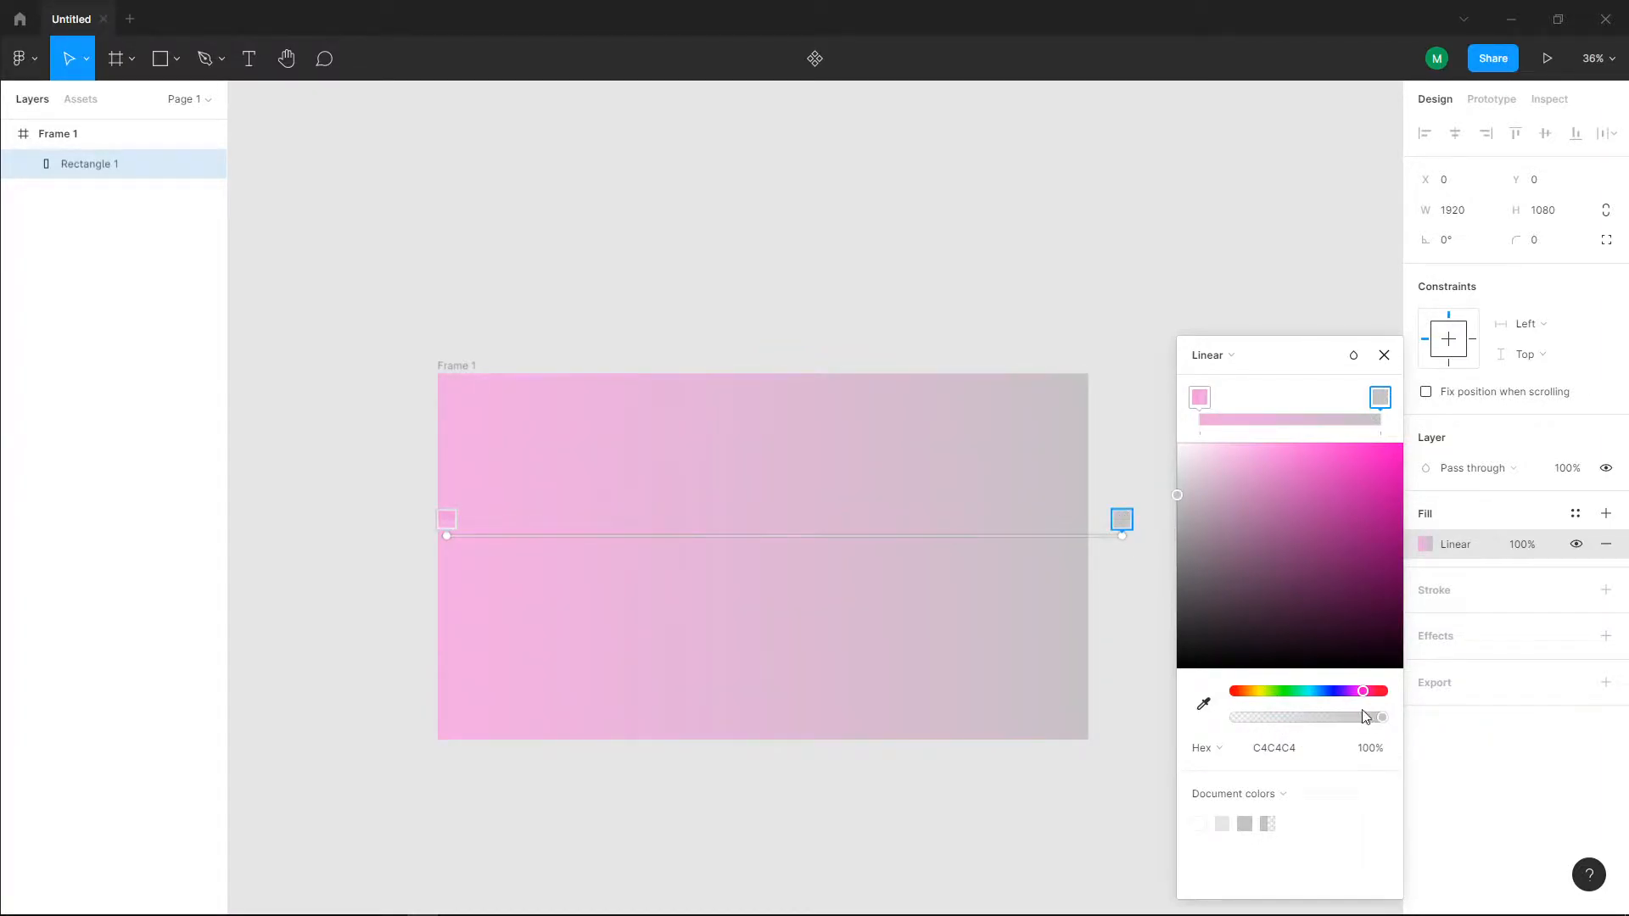
pyautogui.moveTo(1312, 697); pyautogui.dragTo(1321, 694)
pyautogui.click(1330, 513)
pyautogui.click(1311, 459)
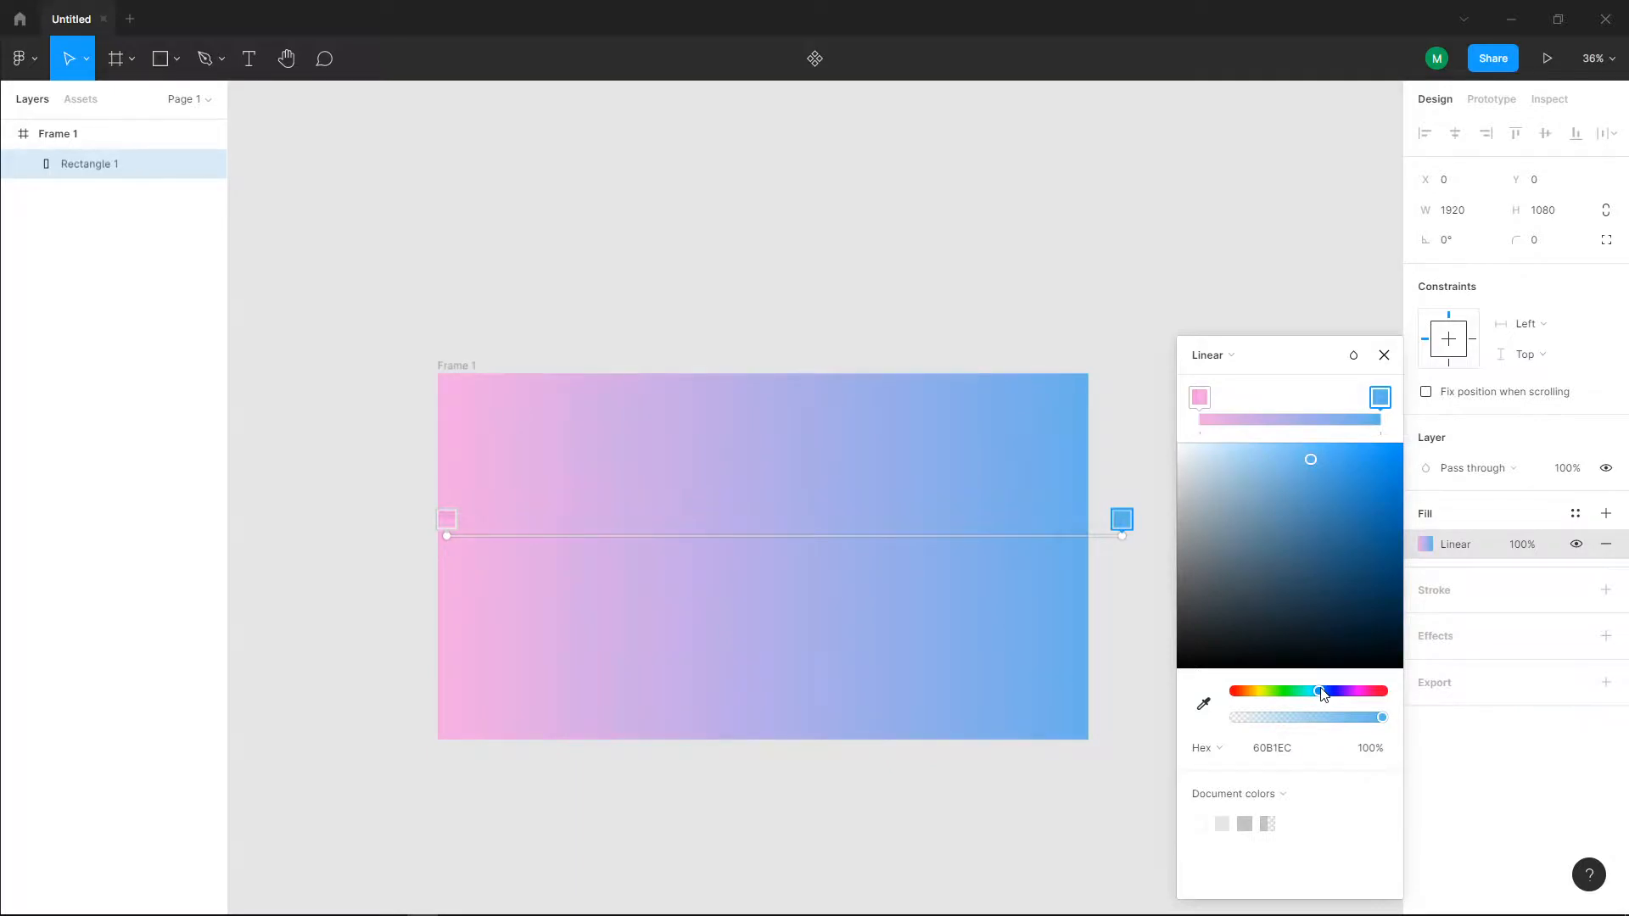
pyautogui.moveTo(1311, 455)
pyautogui.mouseDown()
pyautogui.moveTo(1330, 448)
pyautogui.moveTo(1332, 470)
pyautogui.moveTo(1301, 445)
pyautogui.moveTo(1307, 475)
pyautogui.moveTo(1310, 446)
pyautogui.moveTo(1336, 462)
pyautogui.mouseUp()
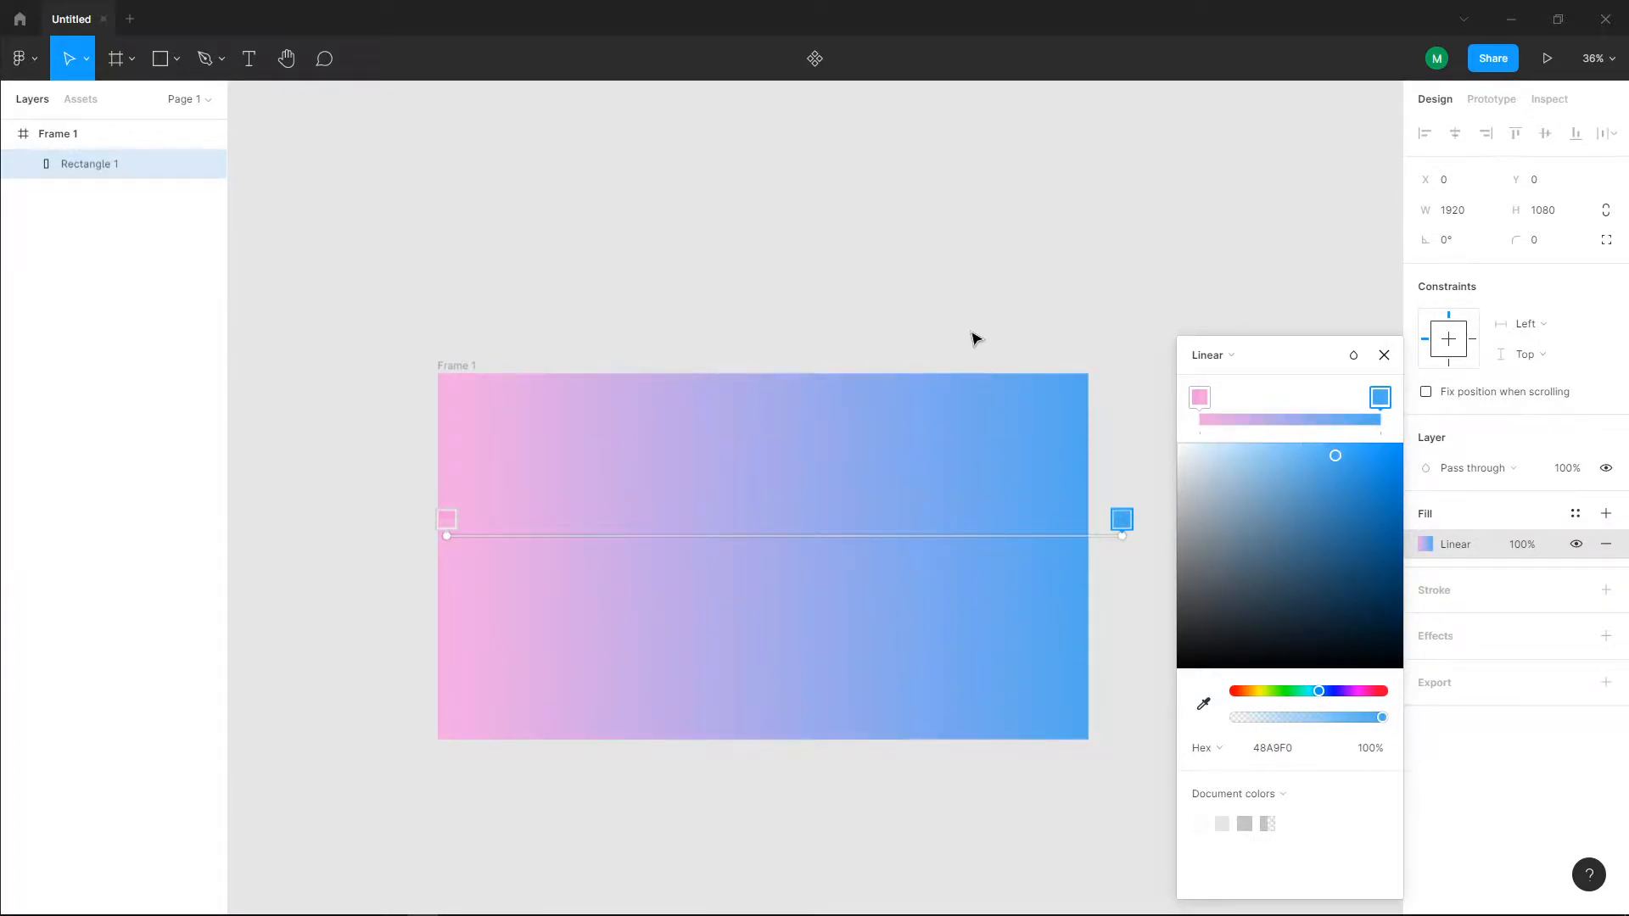
pyautogui.click(1383, 355)
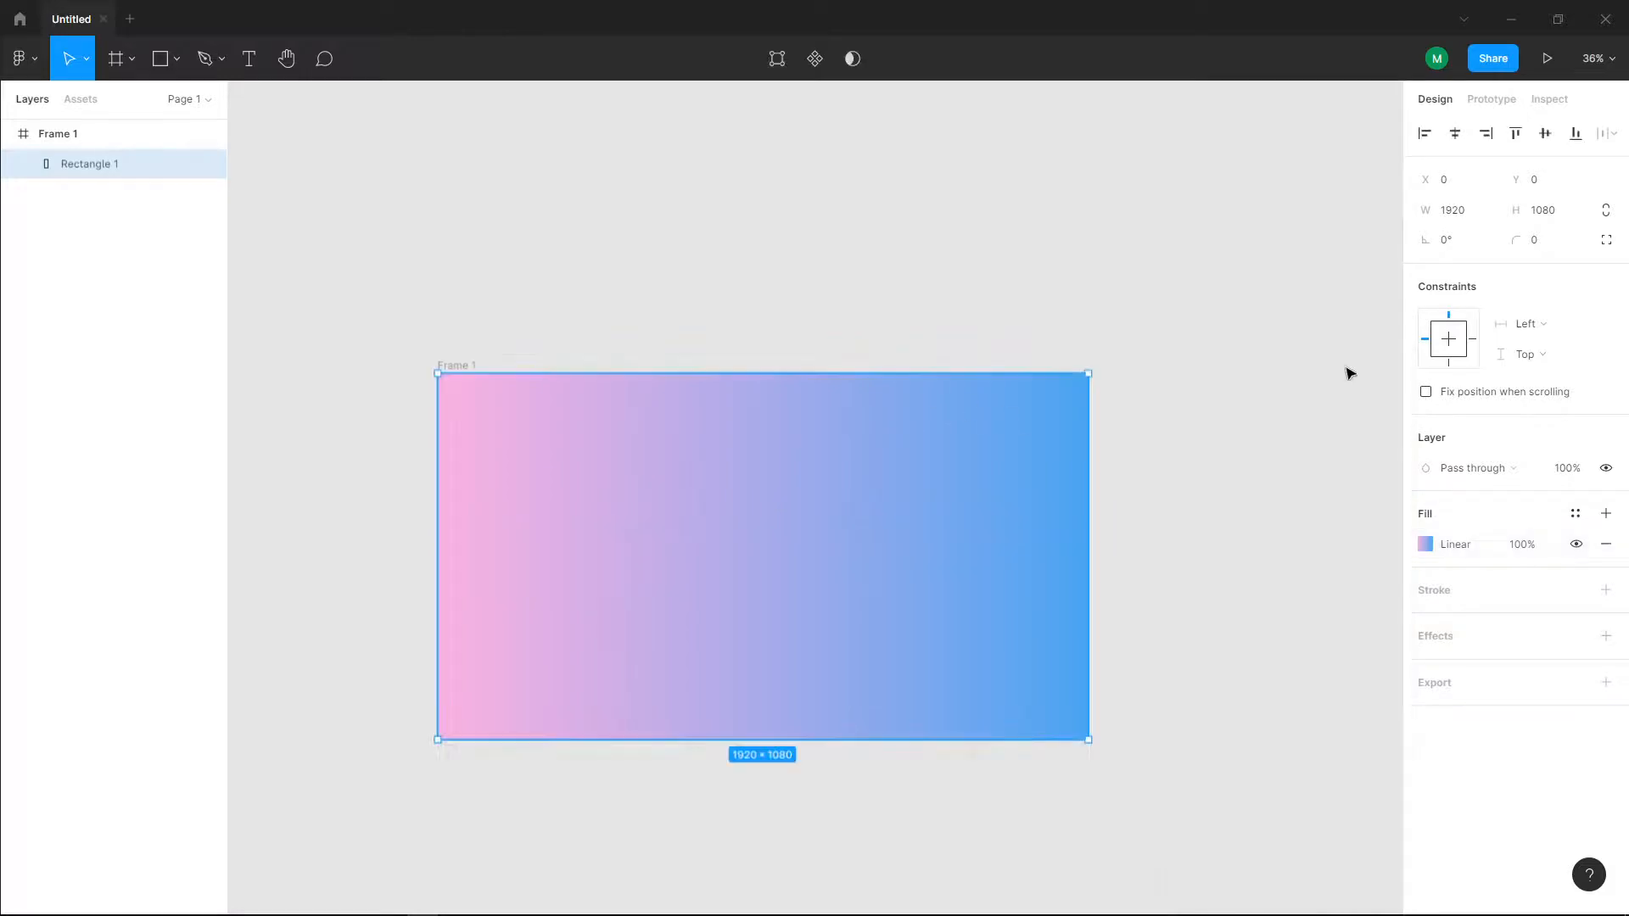
pyautogui.click(1062, 293)
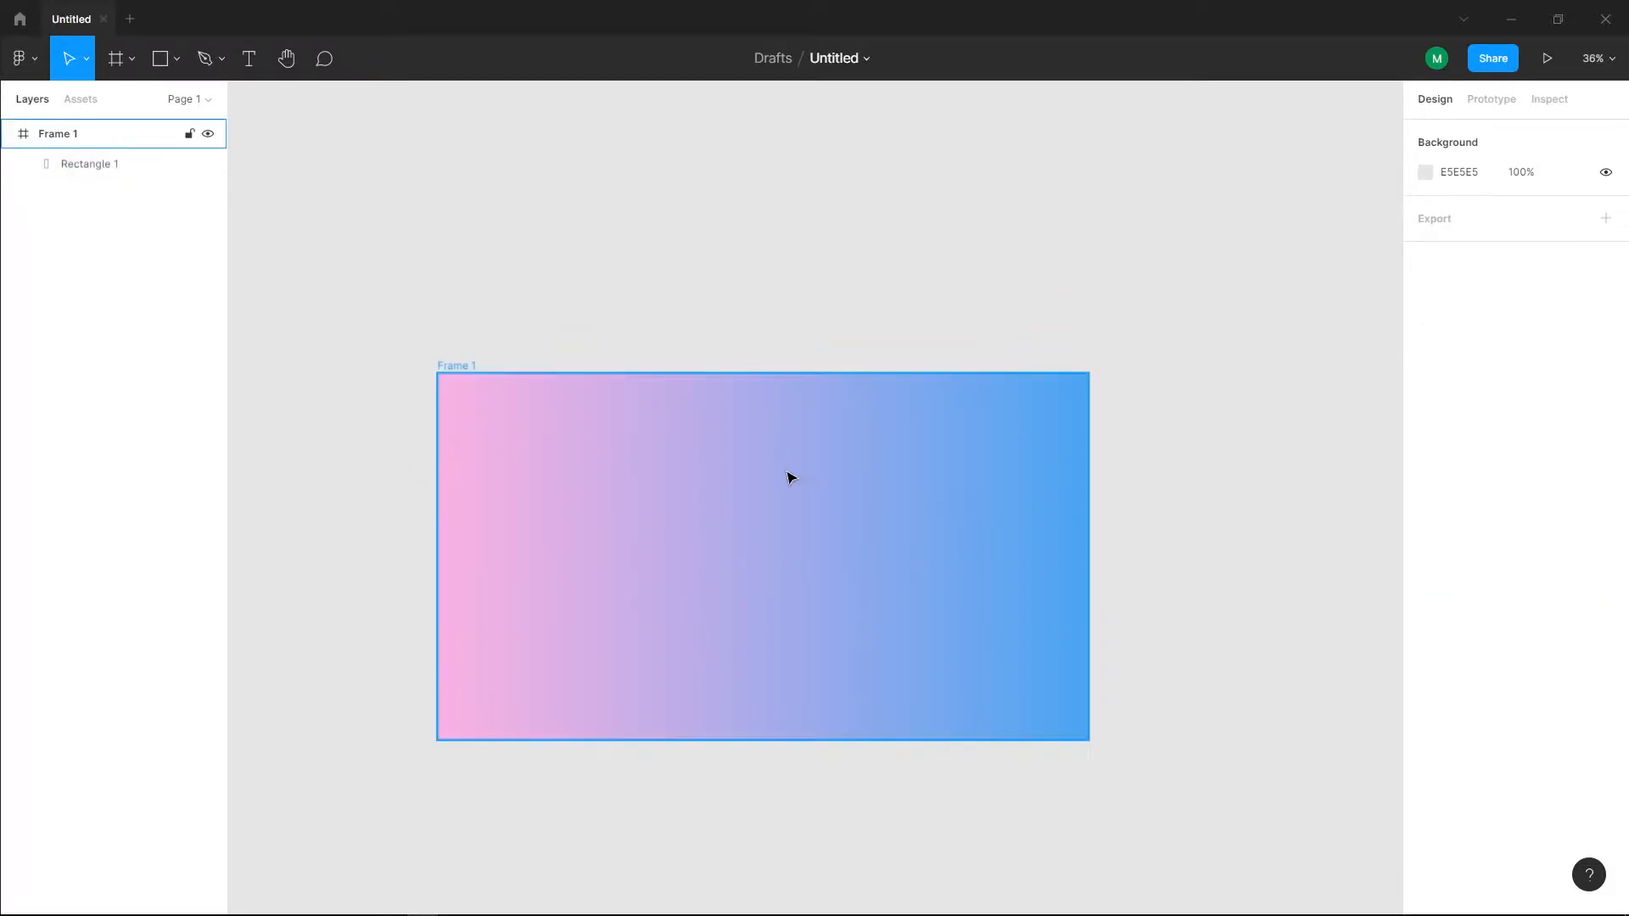
# Step: Add a layout grid to the frame and change it to a column layout with 28 columns
pyautogui.scroll(1, 810, 504)
pyautogui.scroll(1, 810, 504)
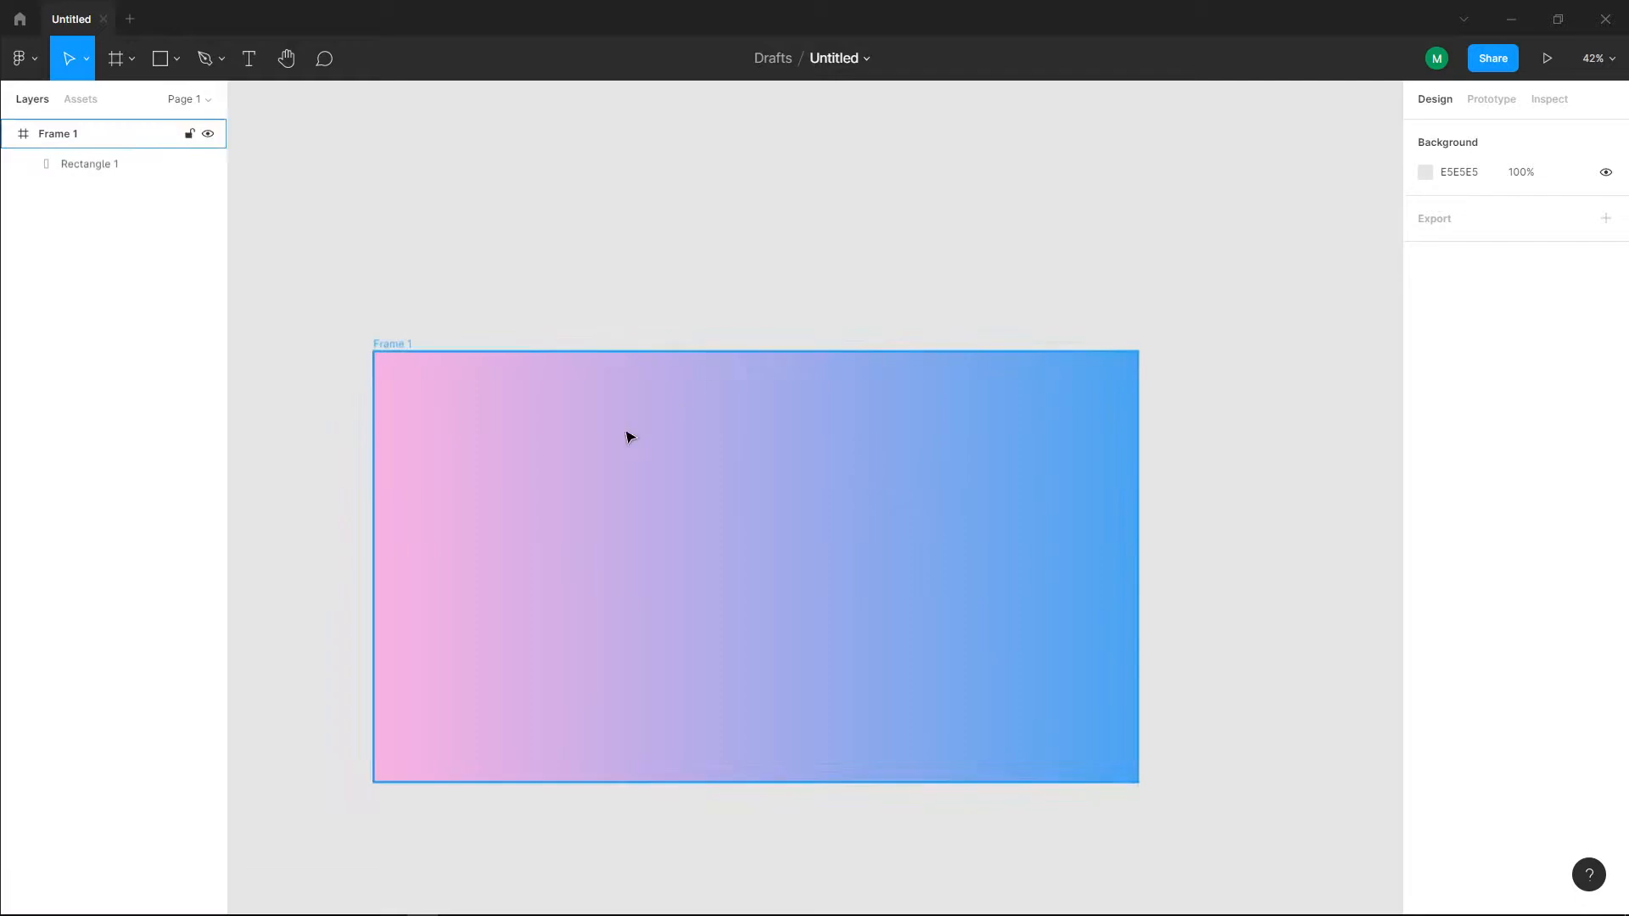
pyautogui.click(61, 135)
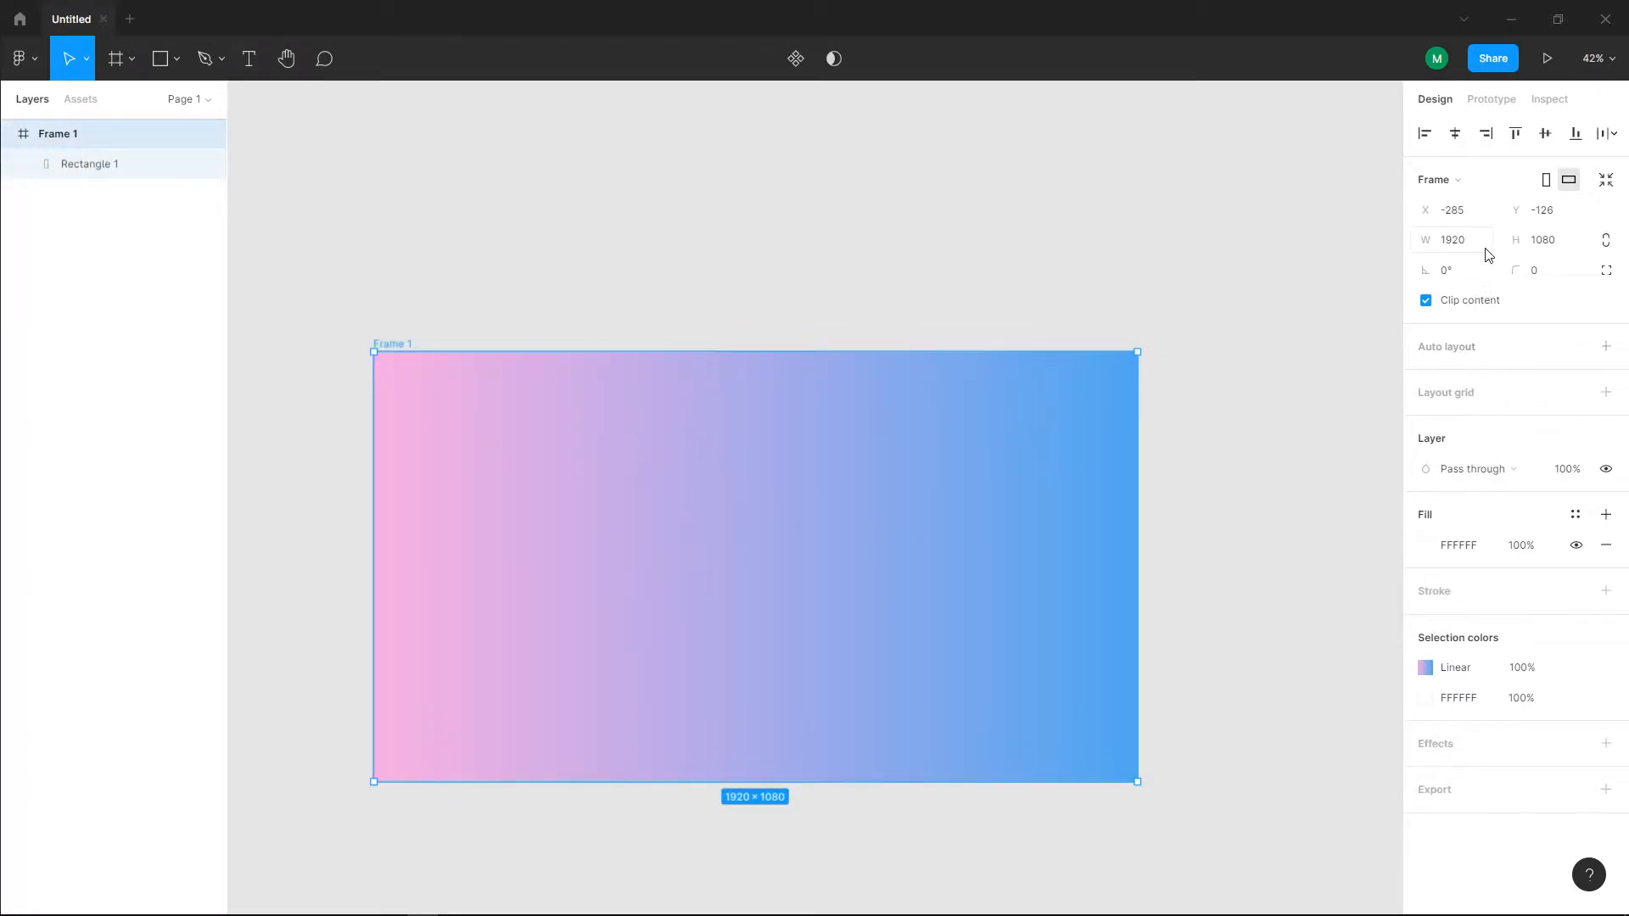
pyautogui.click(1605, 394)
pyautogui.click(1425, 422)
pyautogui.click(1427, 422)
pyautogui.click(1430, 421)
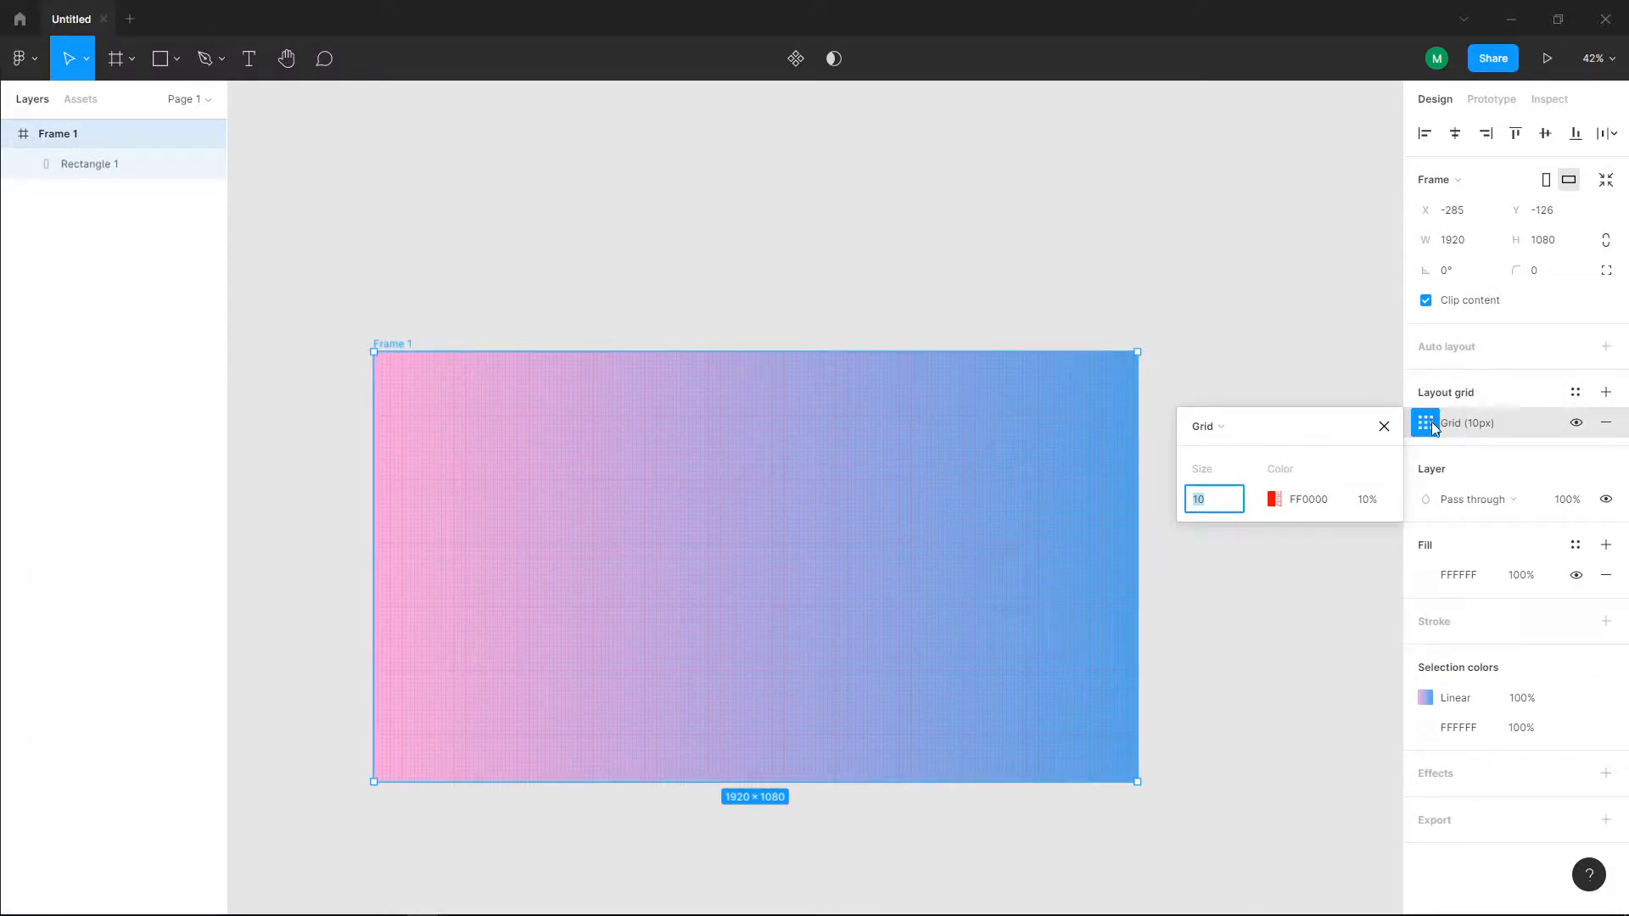
pyautogui.click(1238, 428)
pyautogui.click(1237, 448)
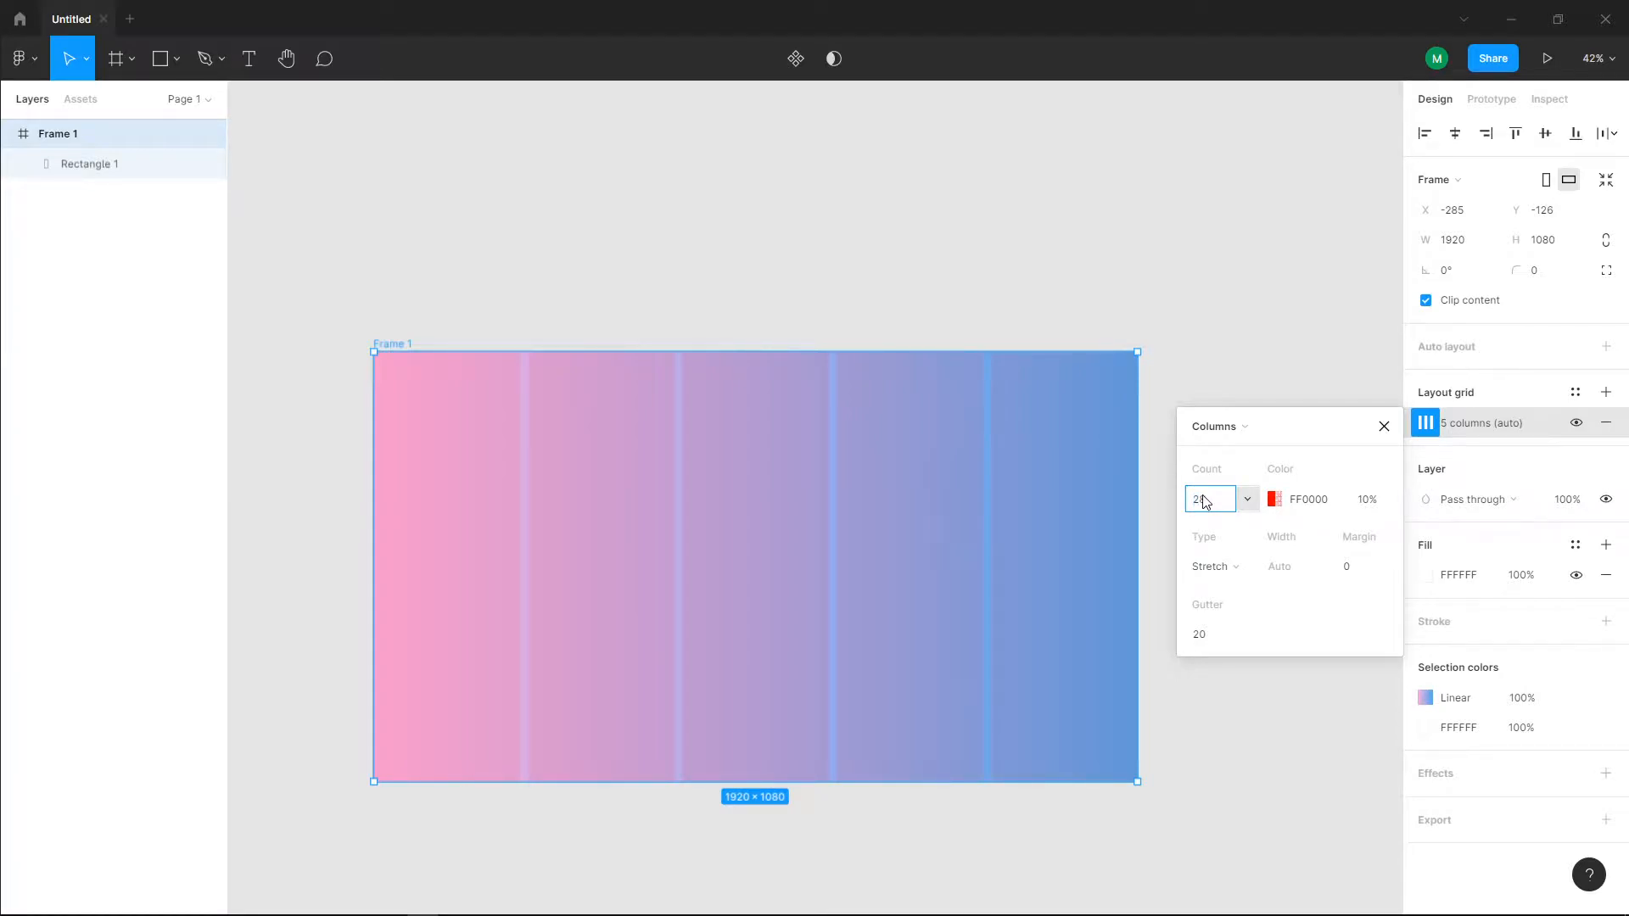
pyautogui.press('Return')
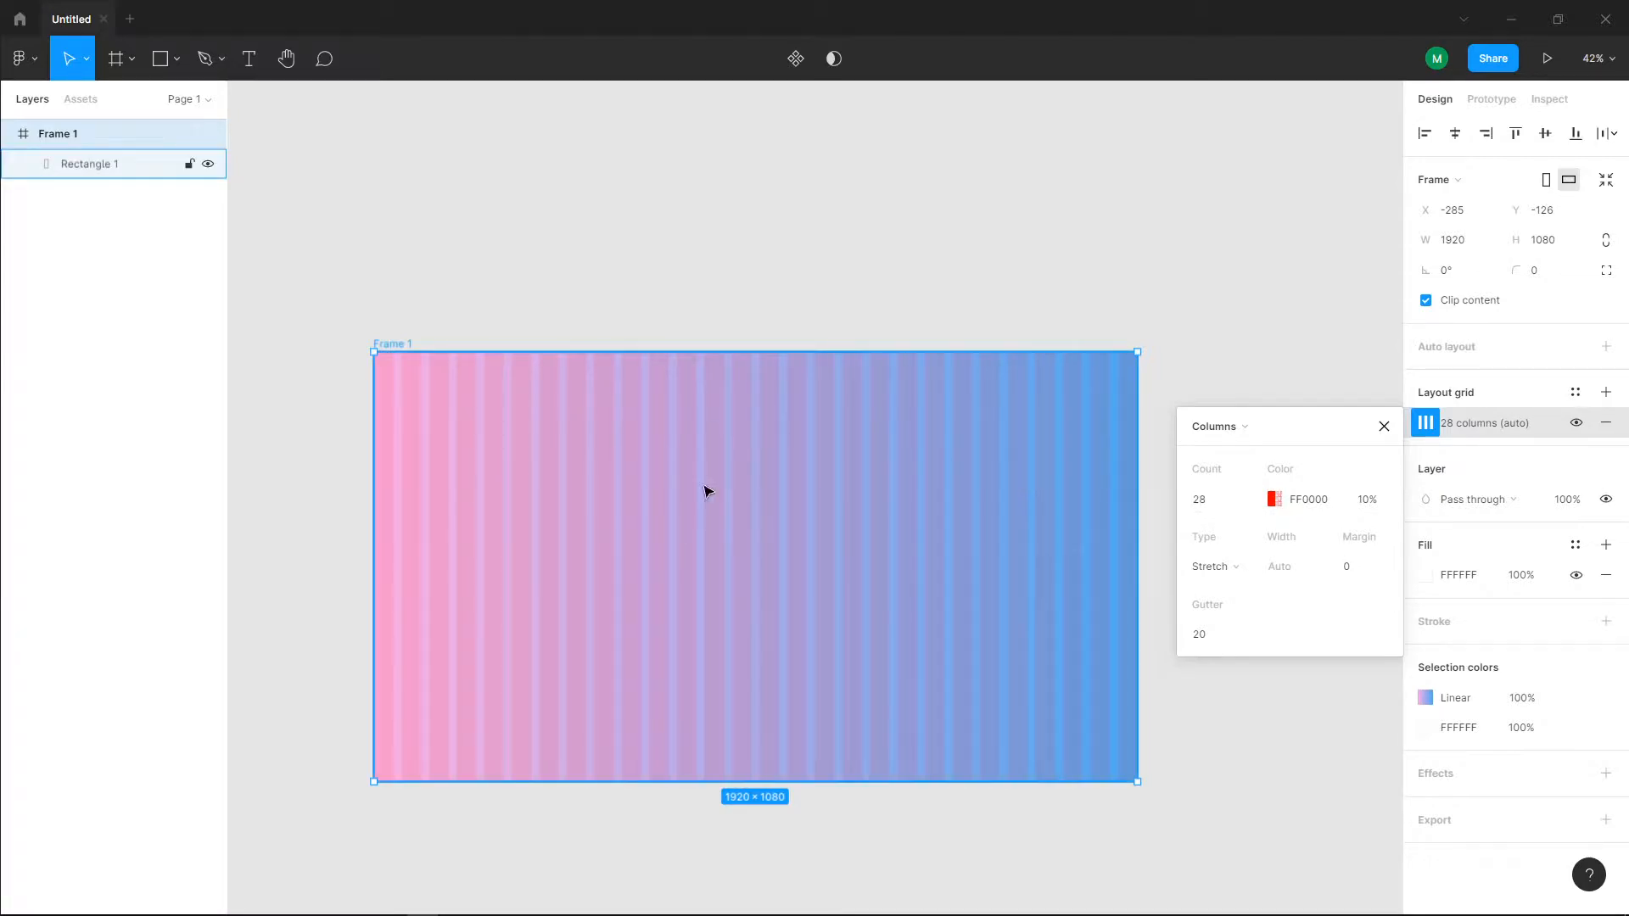
# Step: Set the layout grid's column count to 20
pyautogui.click(1189, 500)
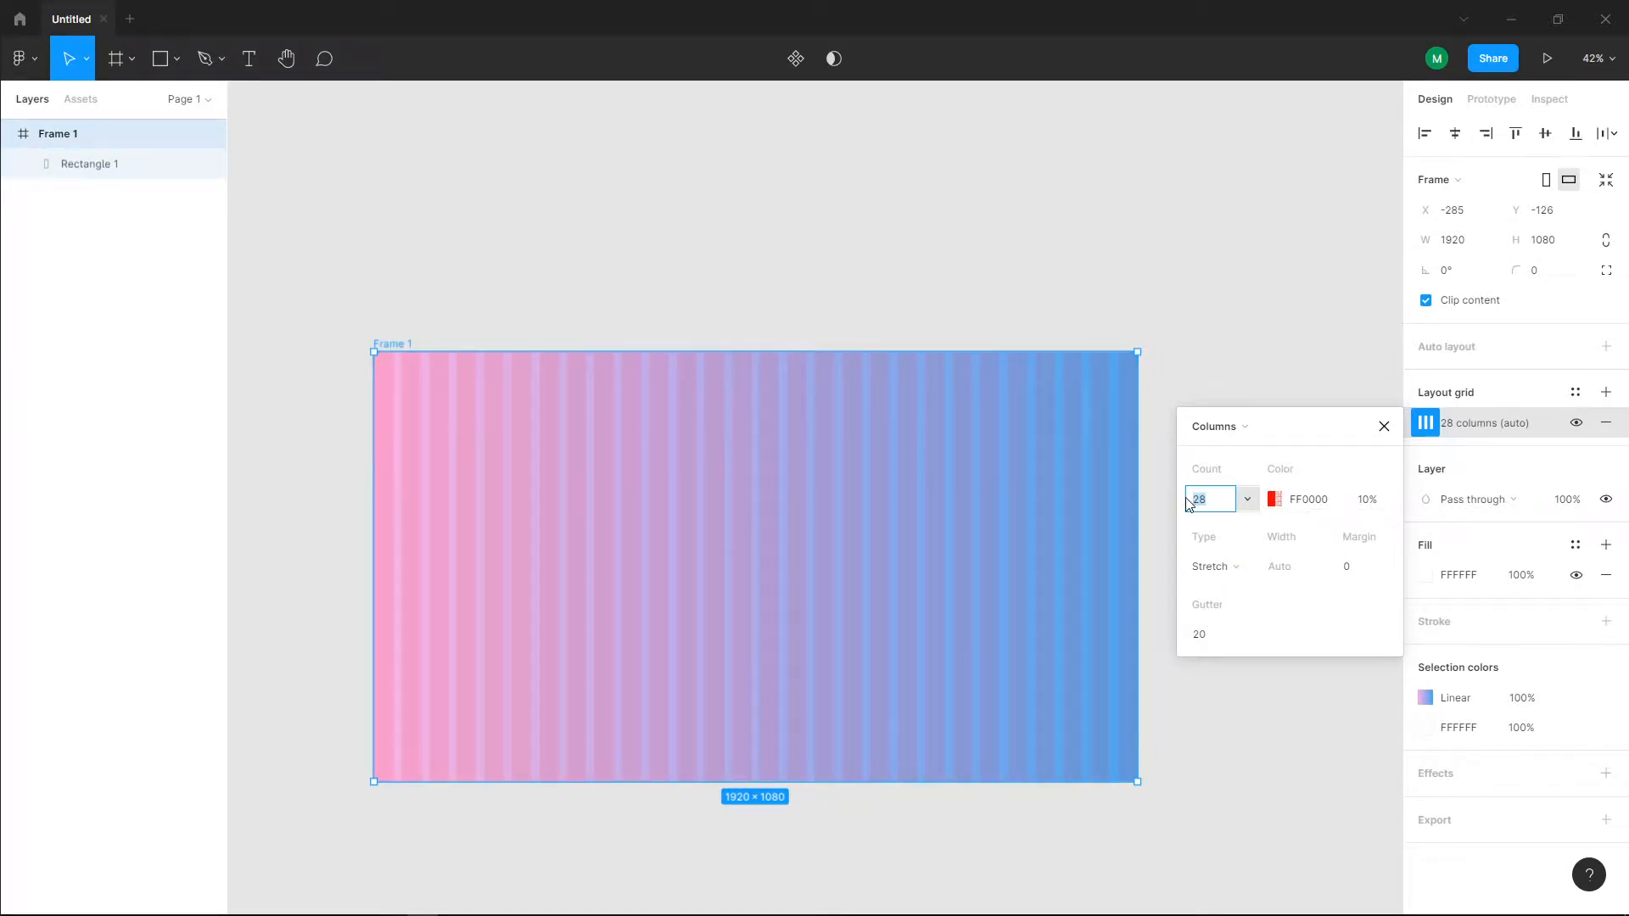
pyautogui.write('20')
pyautogui.press('Return')
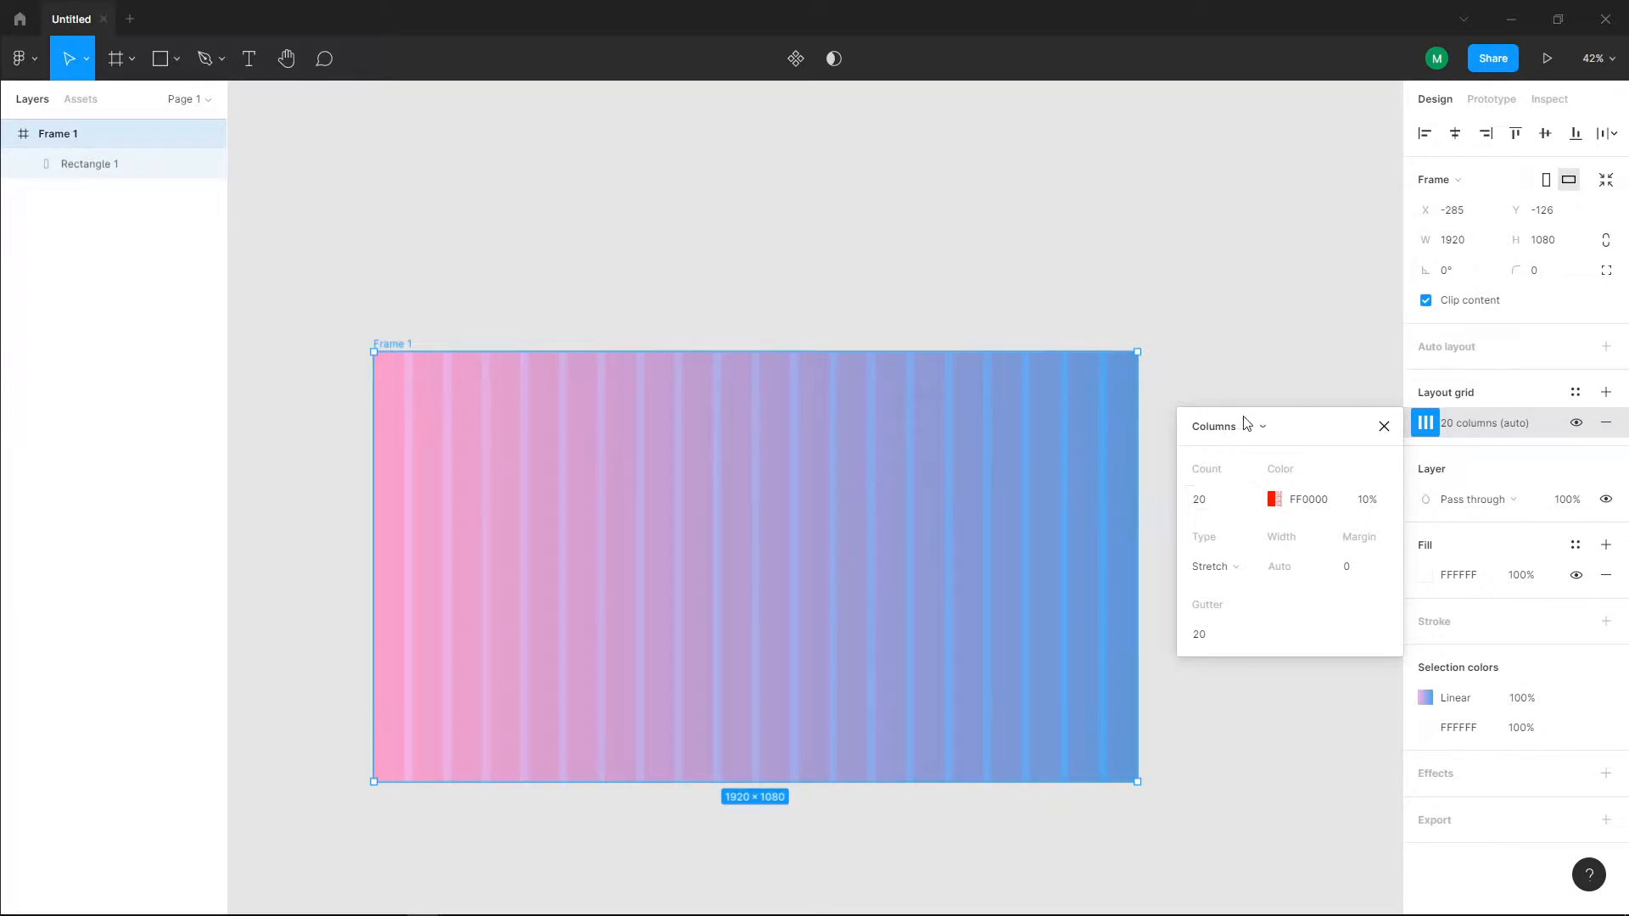
pyautogui.click(1201, 333)
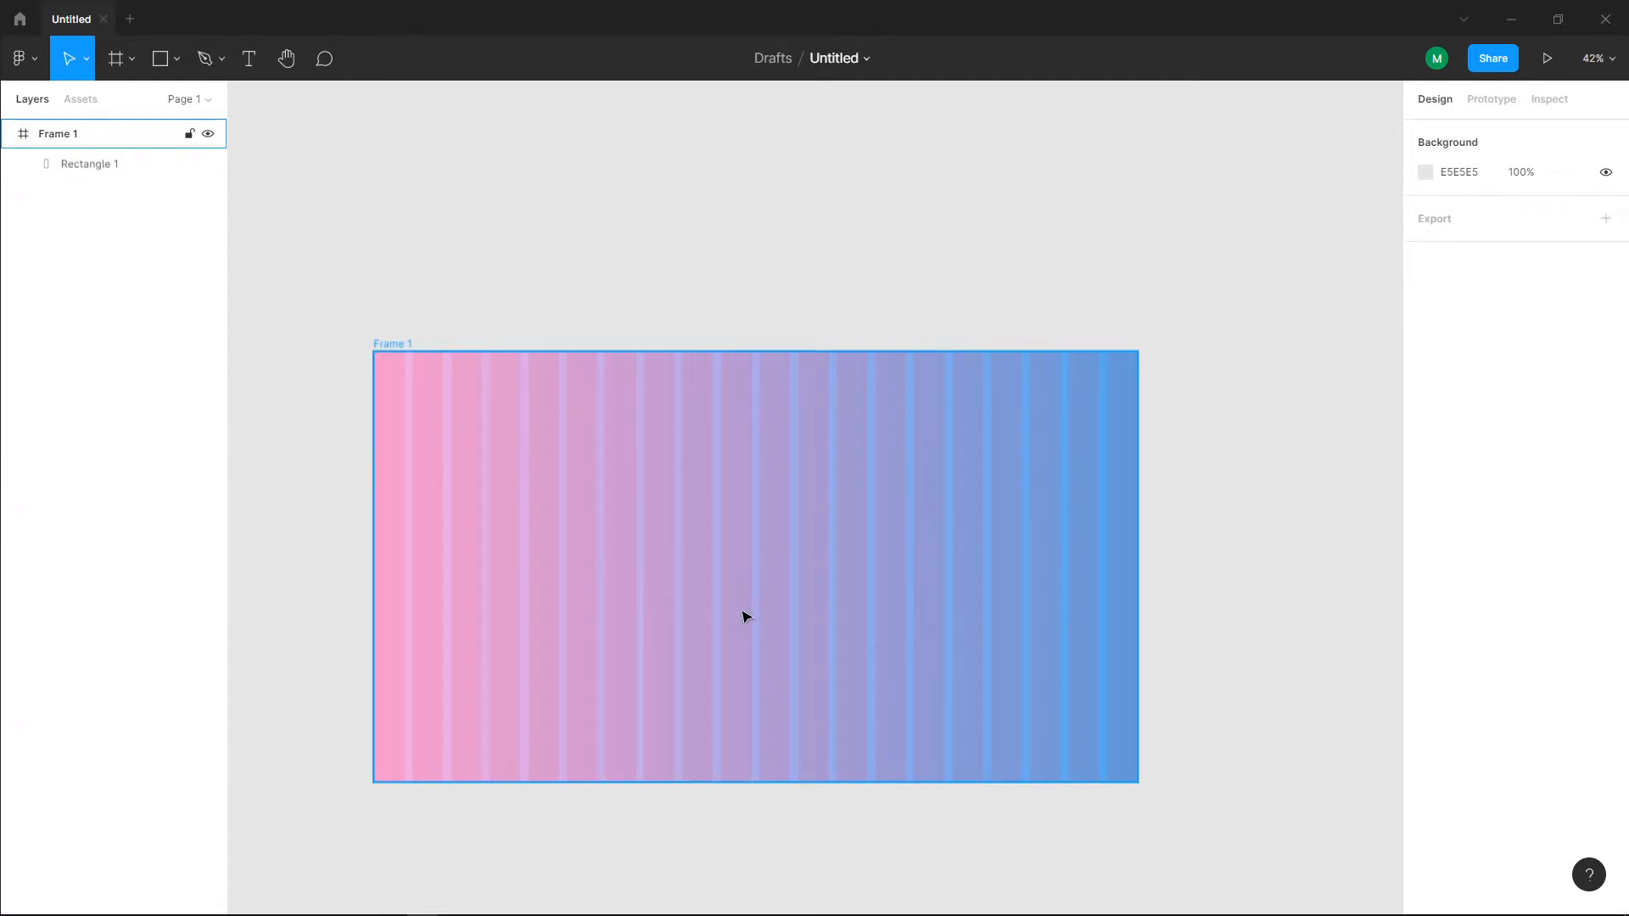
# Step: Draw a rectangle of about 705 × 826, horizontally centred on the frame's bottom edge, and hide the frame's column grid
pyautogui.click(160, 57)
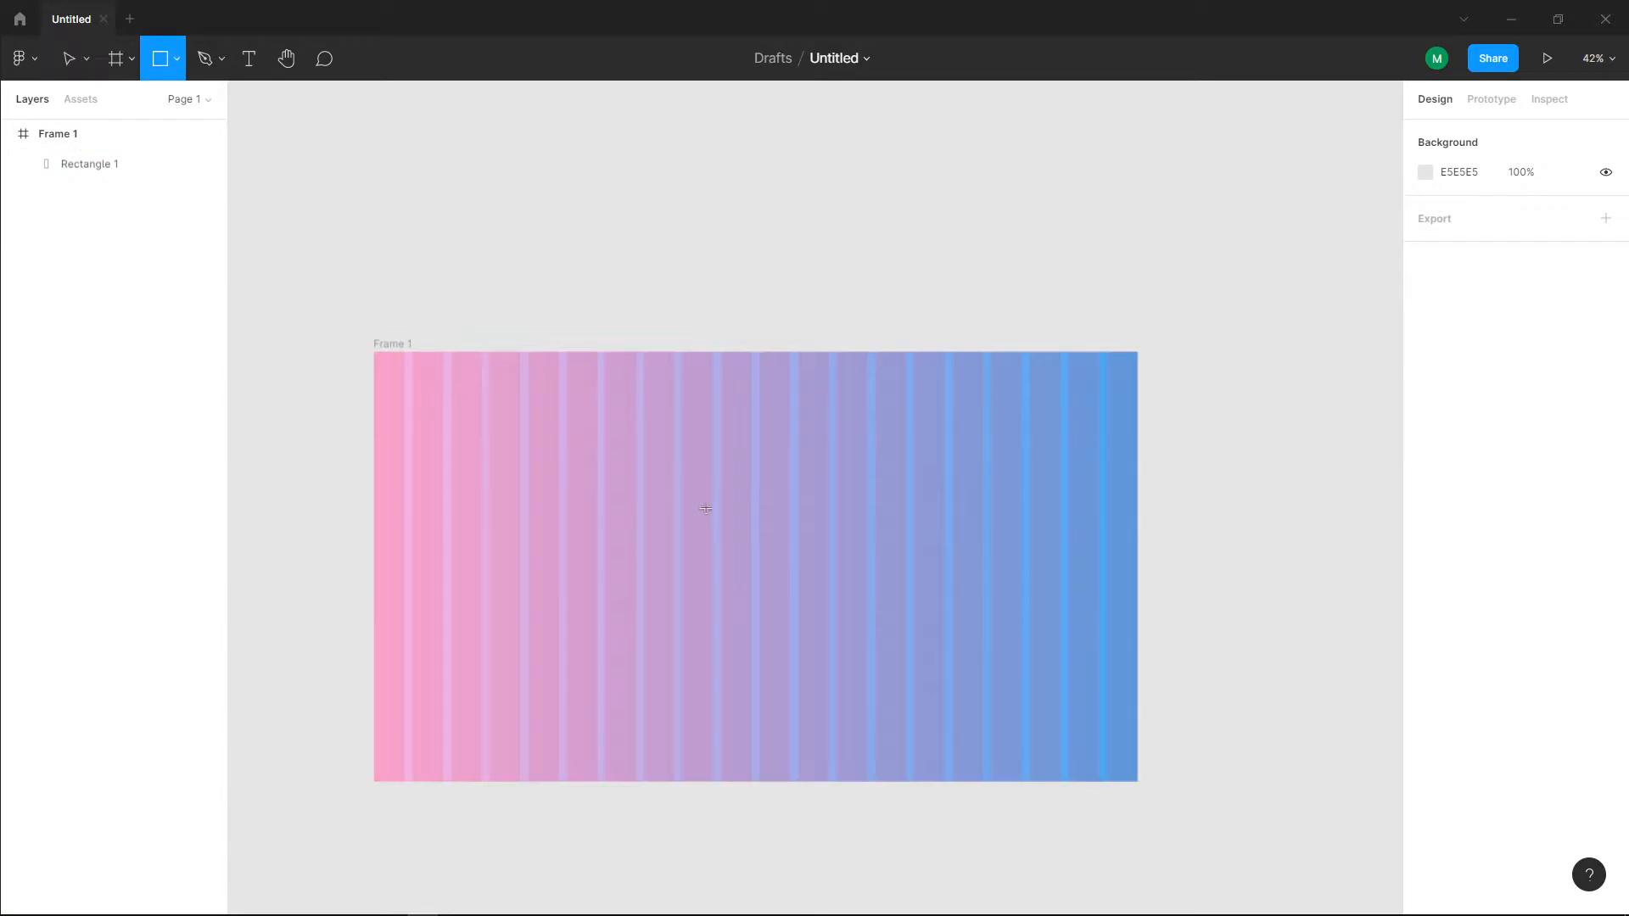
pyautogui.moveTo(615, 453); pyautogui.dragTo(875, 785)
pyautogui.moveTo(762, 662)
pyautogui.mouseDown()
pyautogui.moveTo(789, 664)
pyautogui.moveTo(768, 670)
pyautogui.mouseUp()
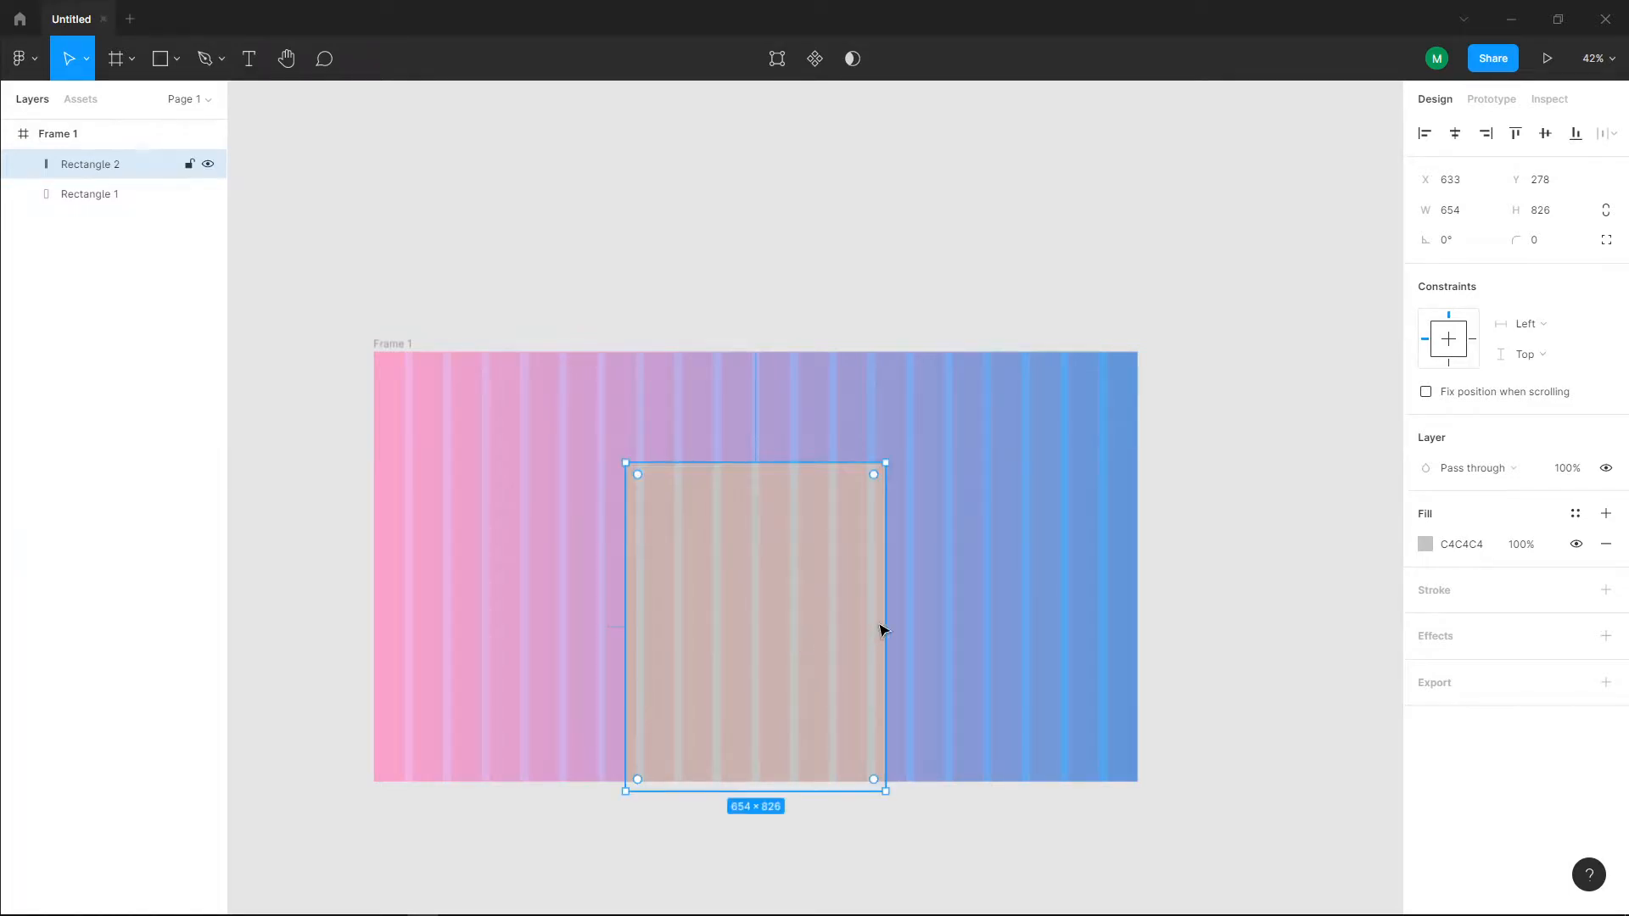
pyautogui.moveTo(885, 627); pyautogui.dragTo(909, 627)
pyautogui.moveTo(850, 643); pyautogui.dragTo(840, 635)
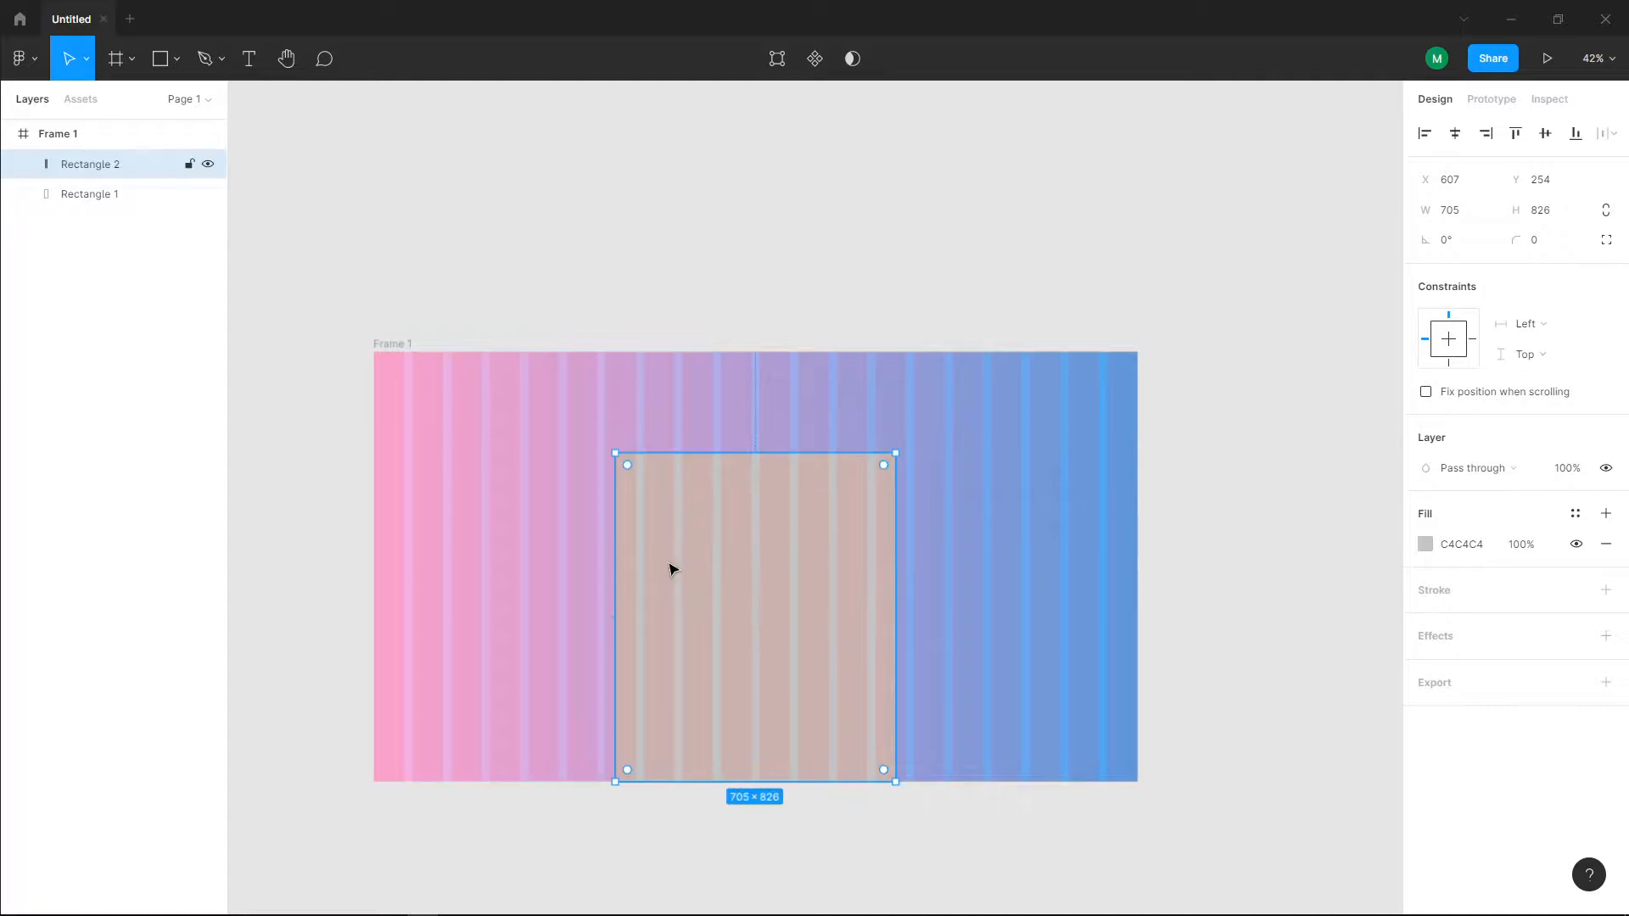
pyautogui.press('Escape')
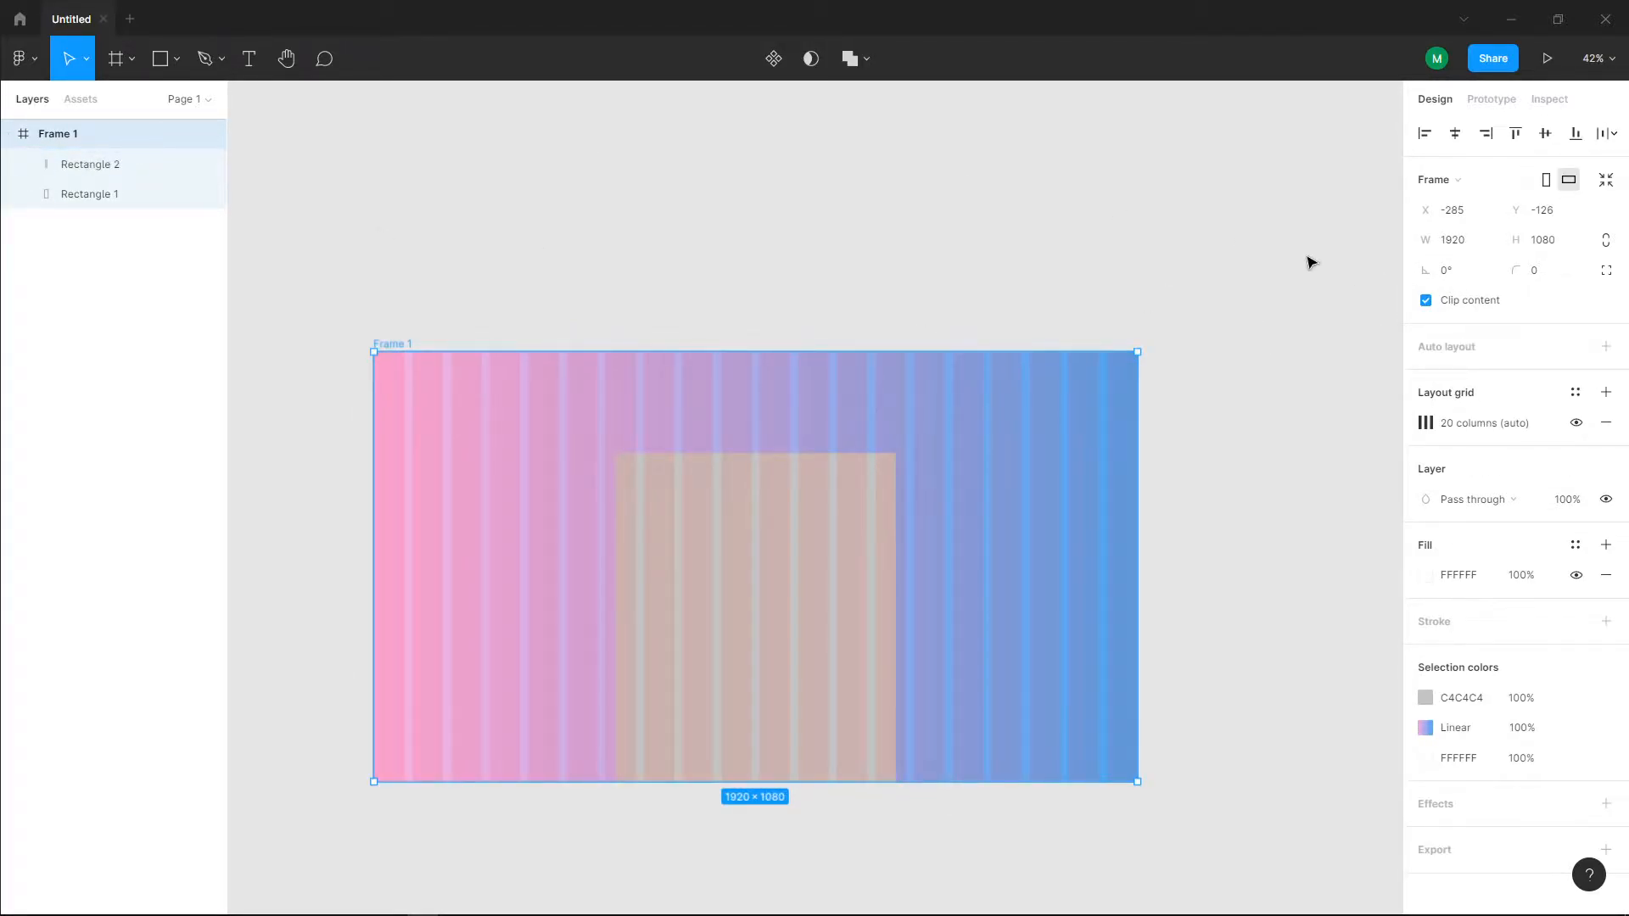
pyautogui.click(1576, 424)
# Step: Place the fitness image from the Desktop into the grey rectangle at the frame's bottom centre
pyautogui.click(768, 560)
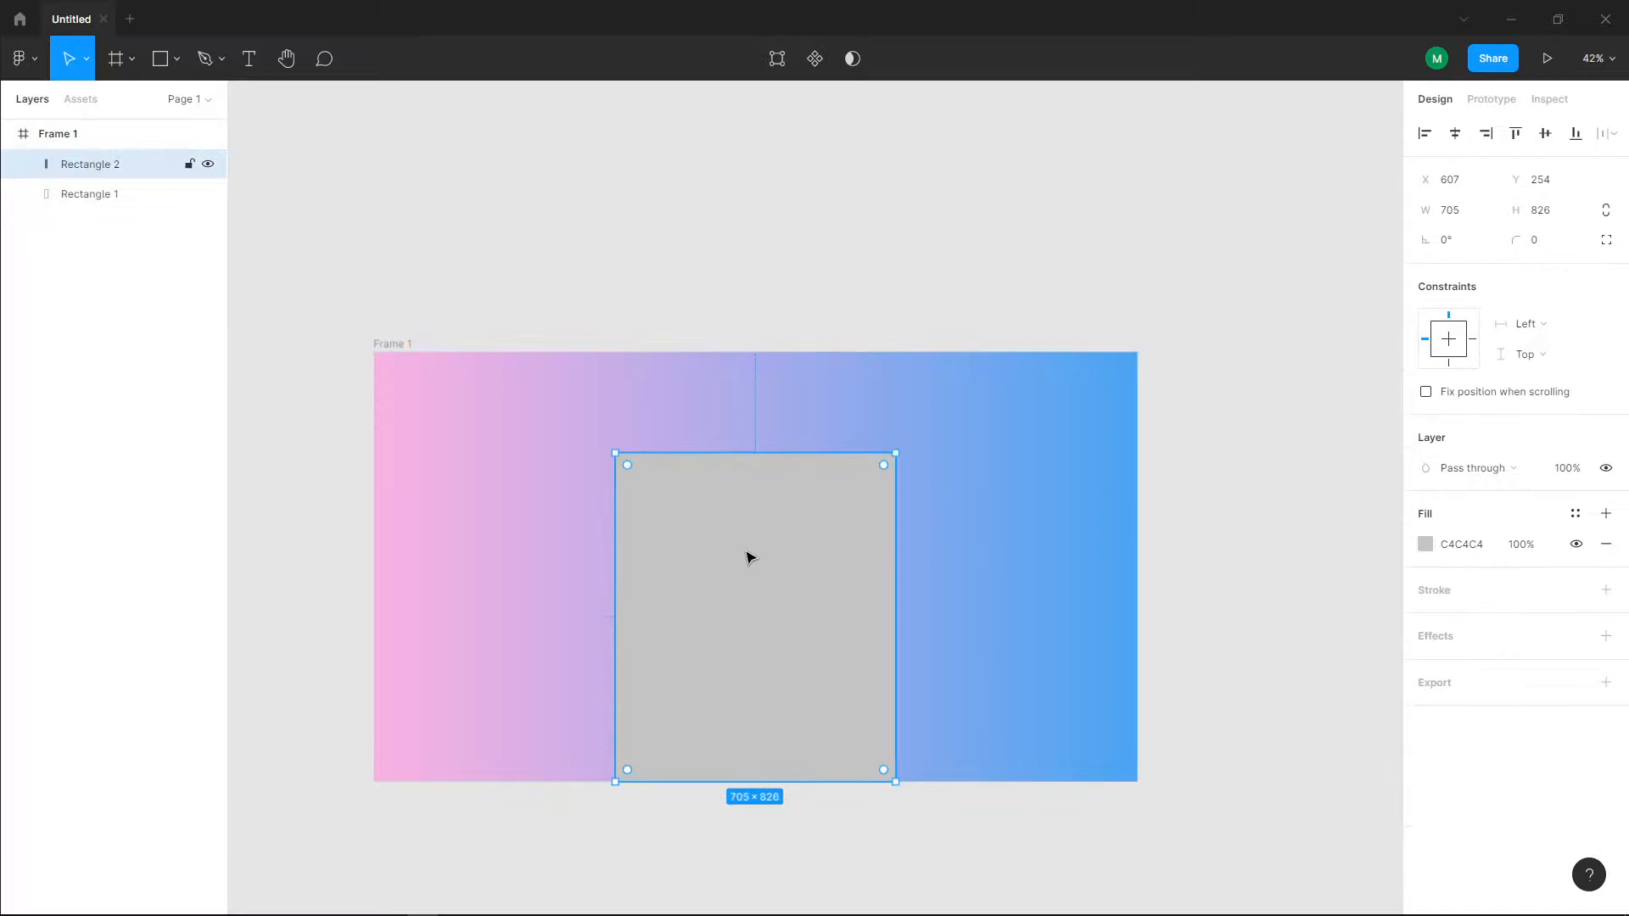
pyautogui.click(37, 74)
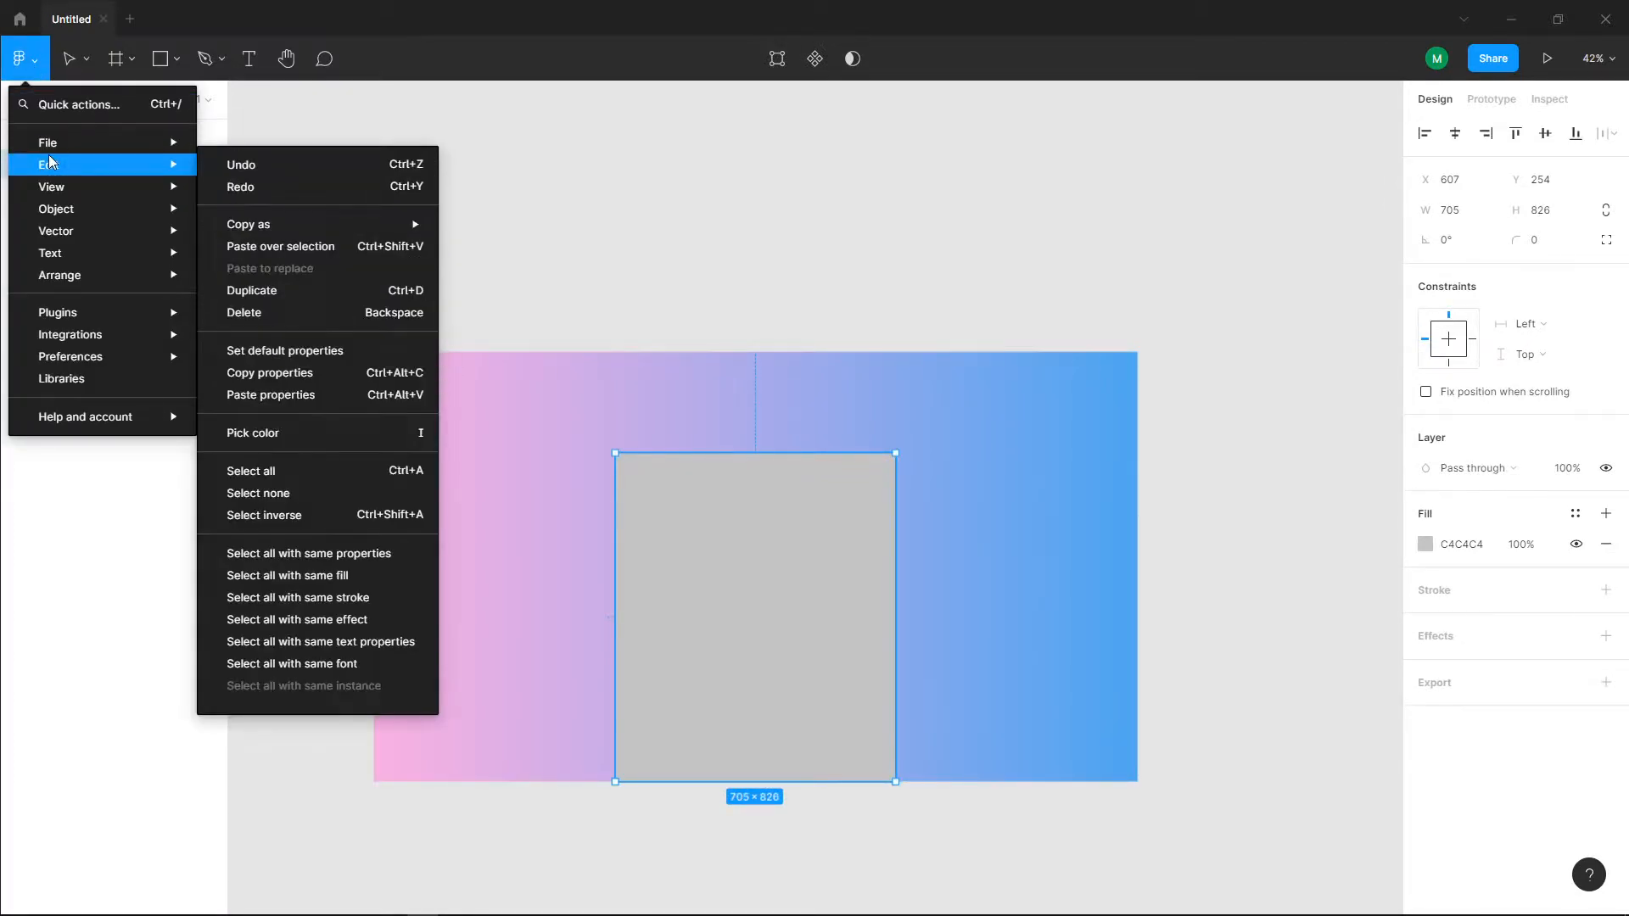
pyautogui.moveTo(51, 142)
pyautogui.click(298, 202)
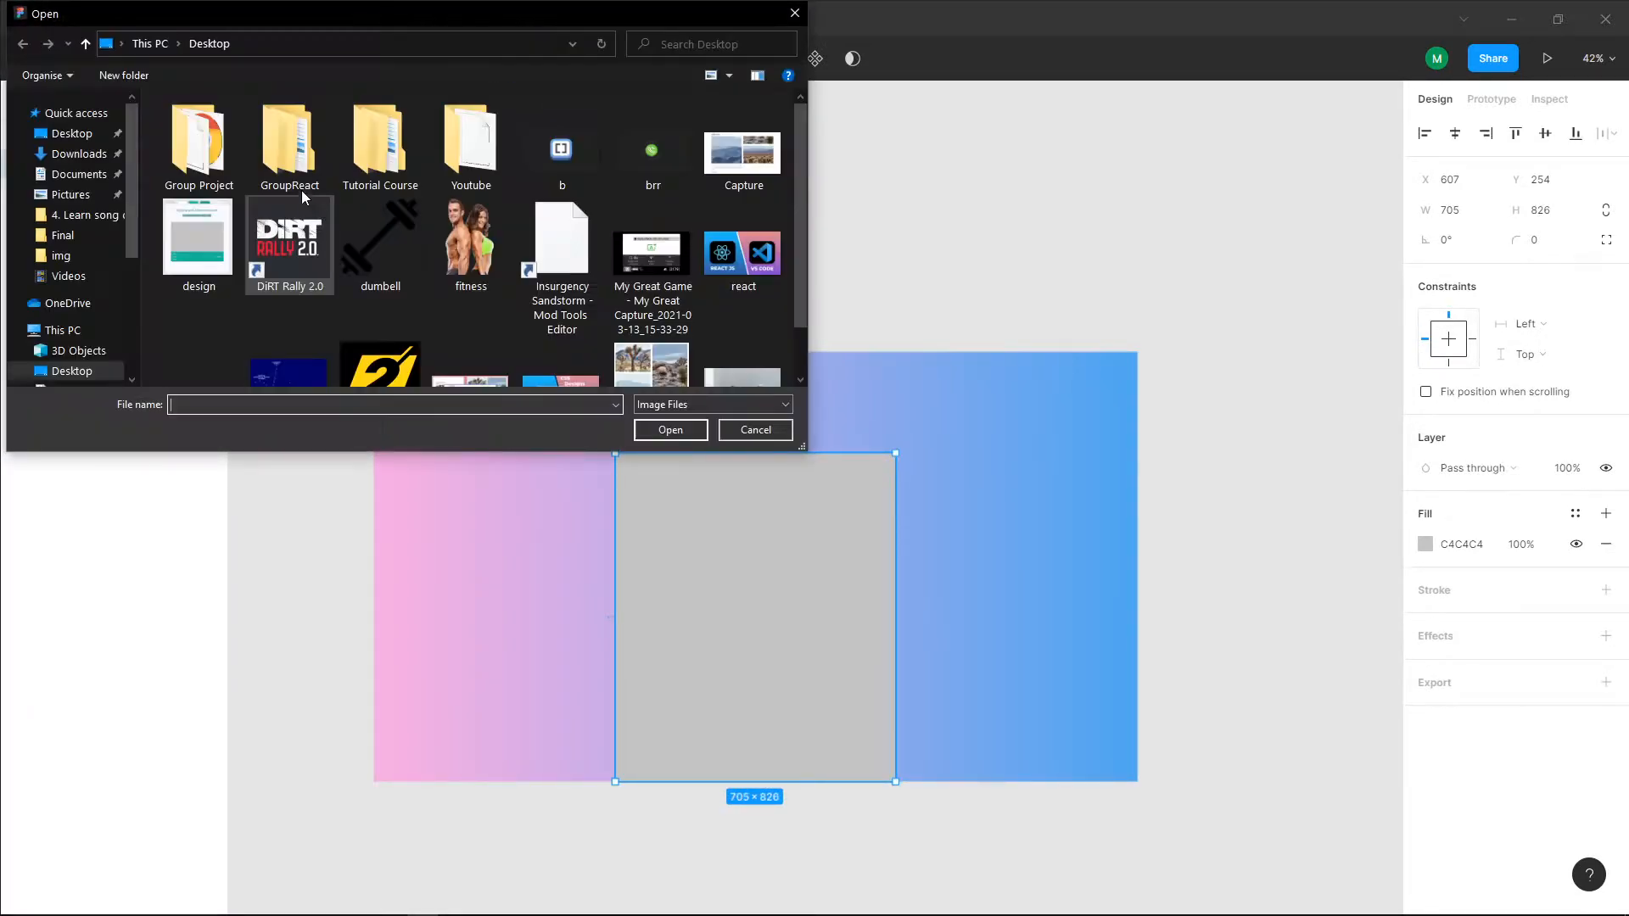
pyautogui.click(477, 253)
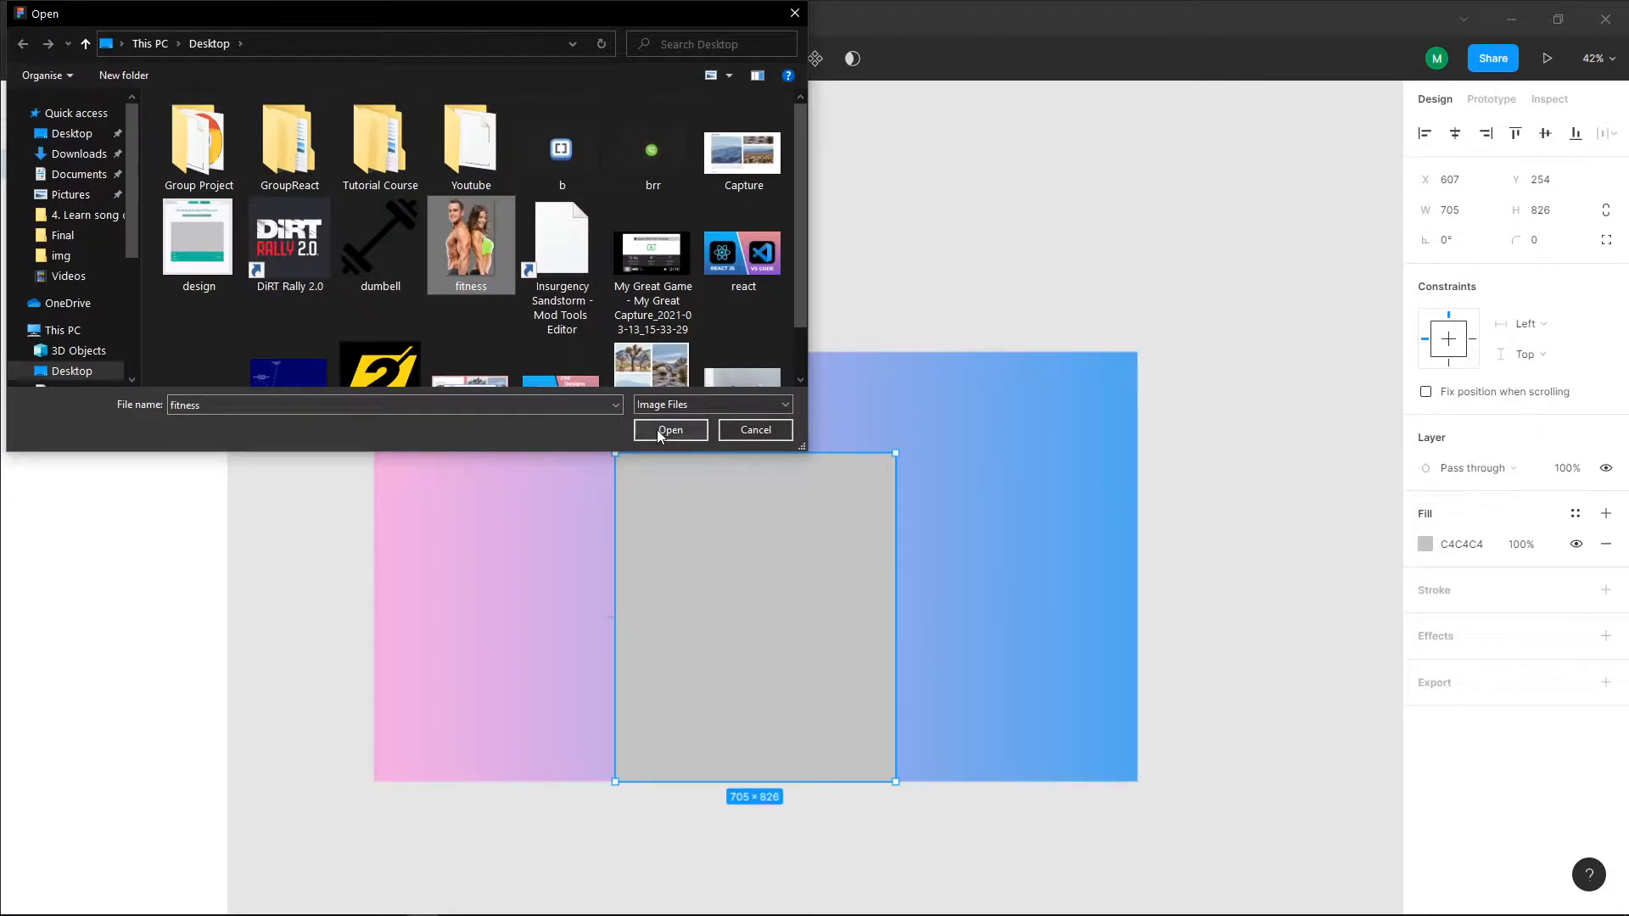
pyautogui.click(656, 429)
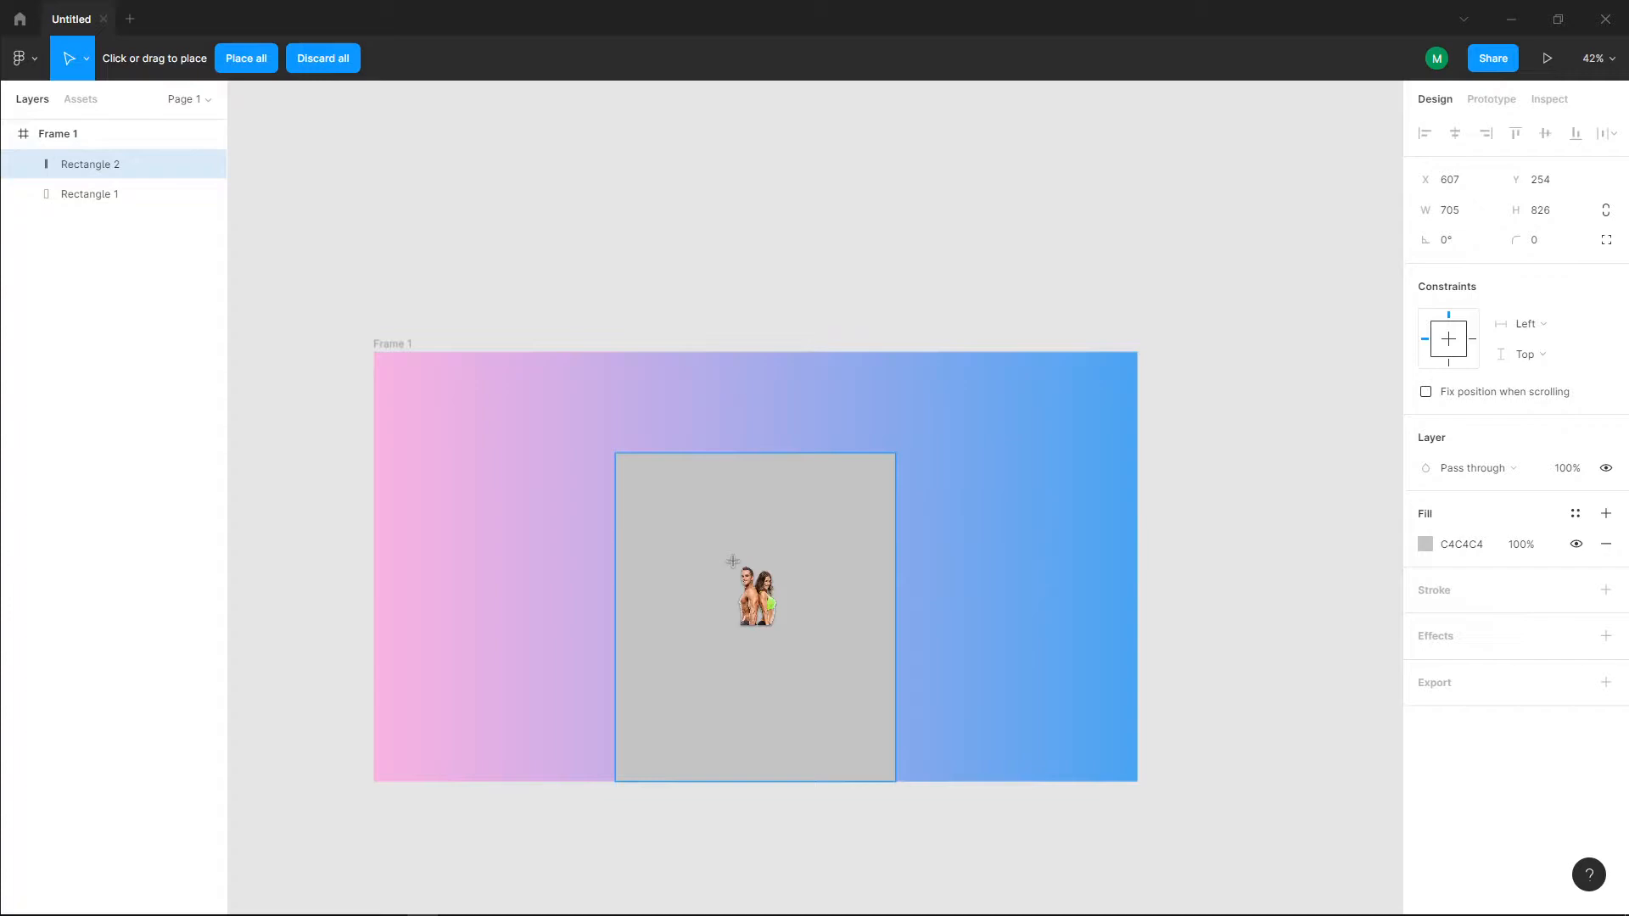
pyautogui.click(732, 561)
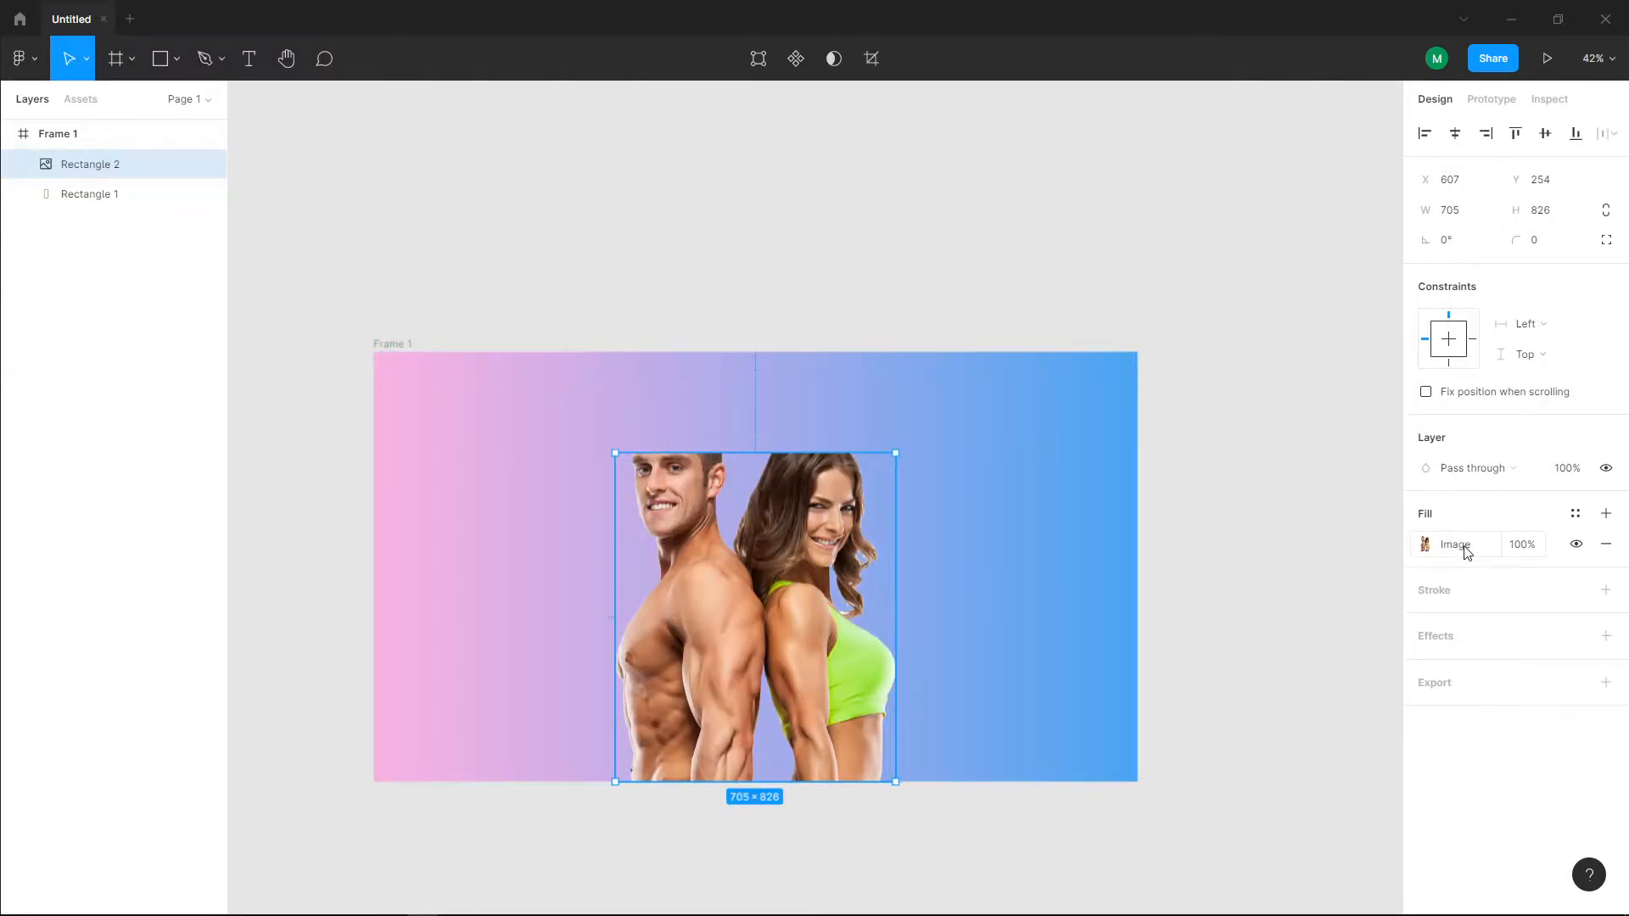
# Step: Change the rectangle's image fill mode to Fit and deselect it
pyautogui.click(1425, 547)
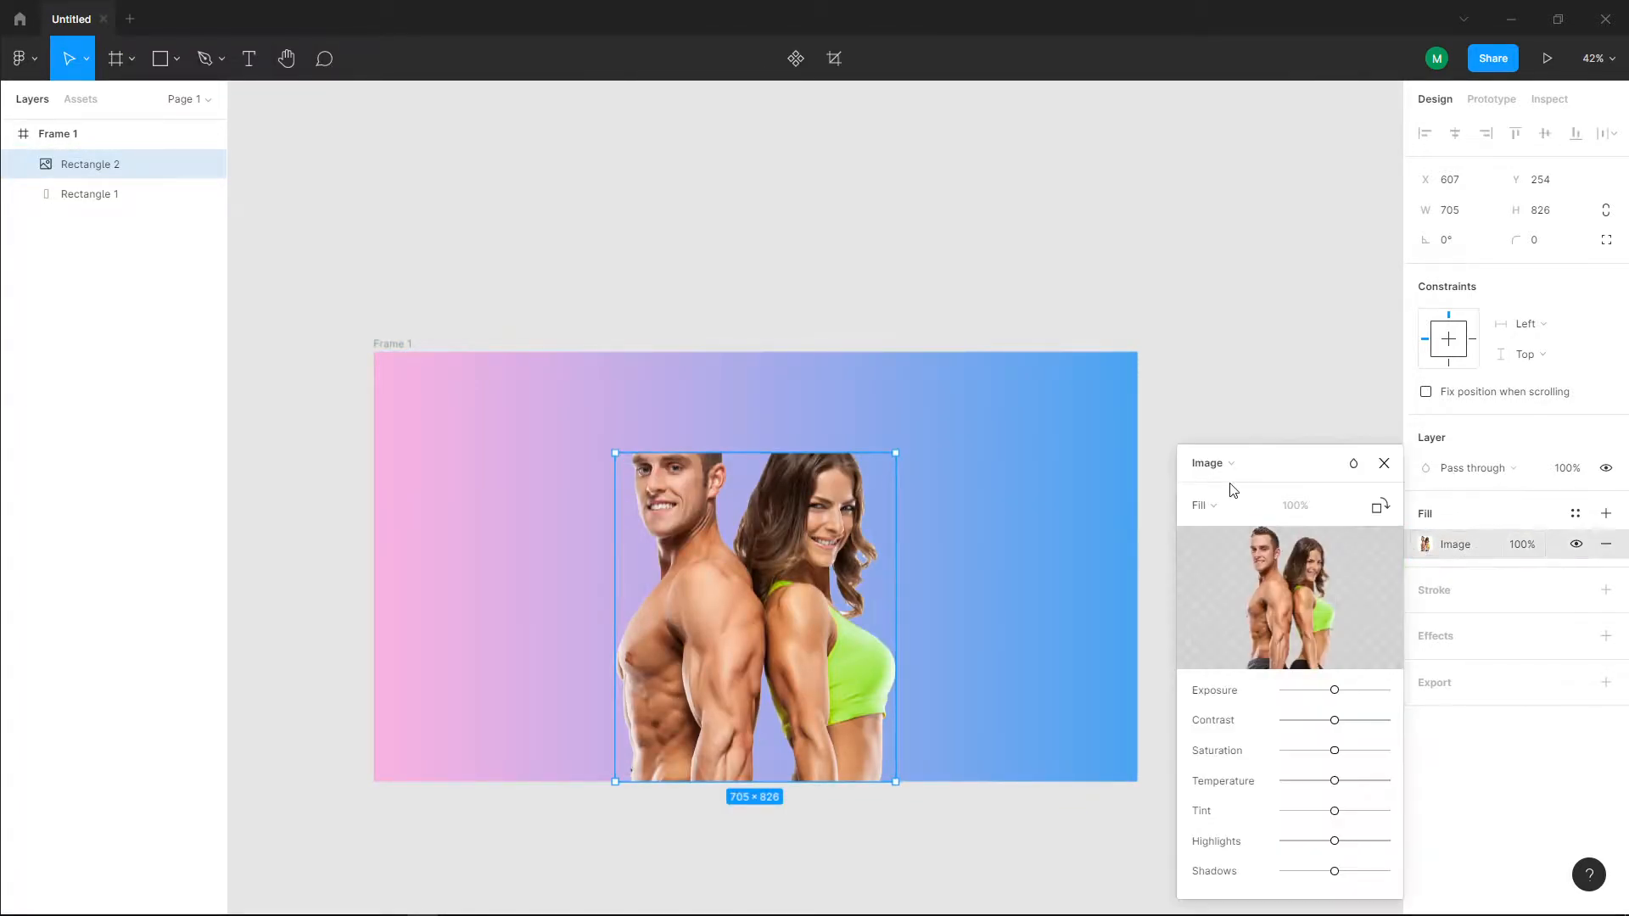
pyautogui.click(1204, 505)
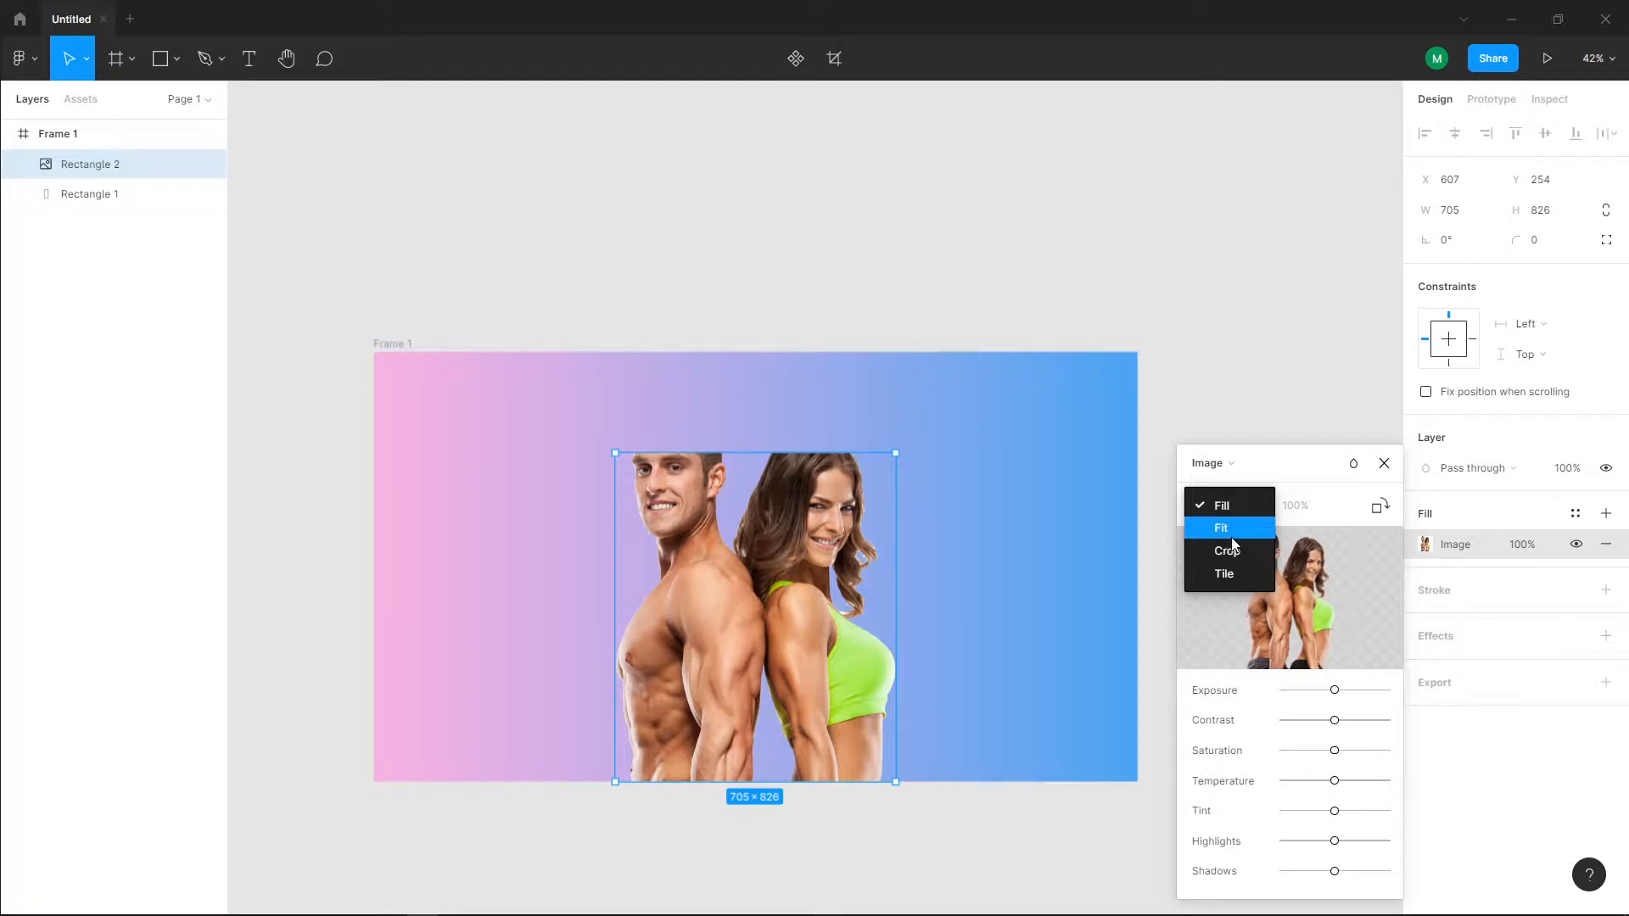
pyautogui.click(1233, 533)
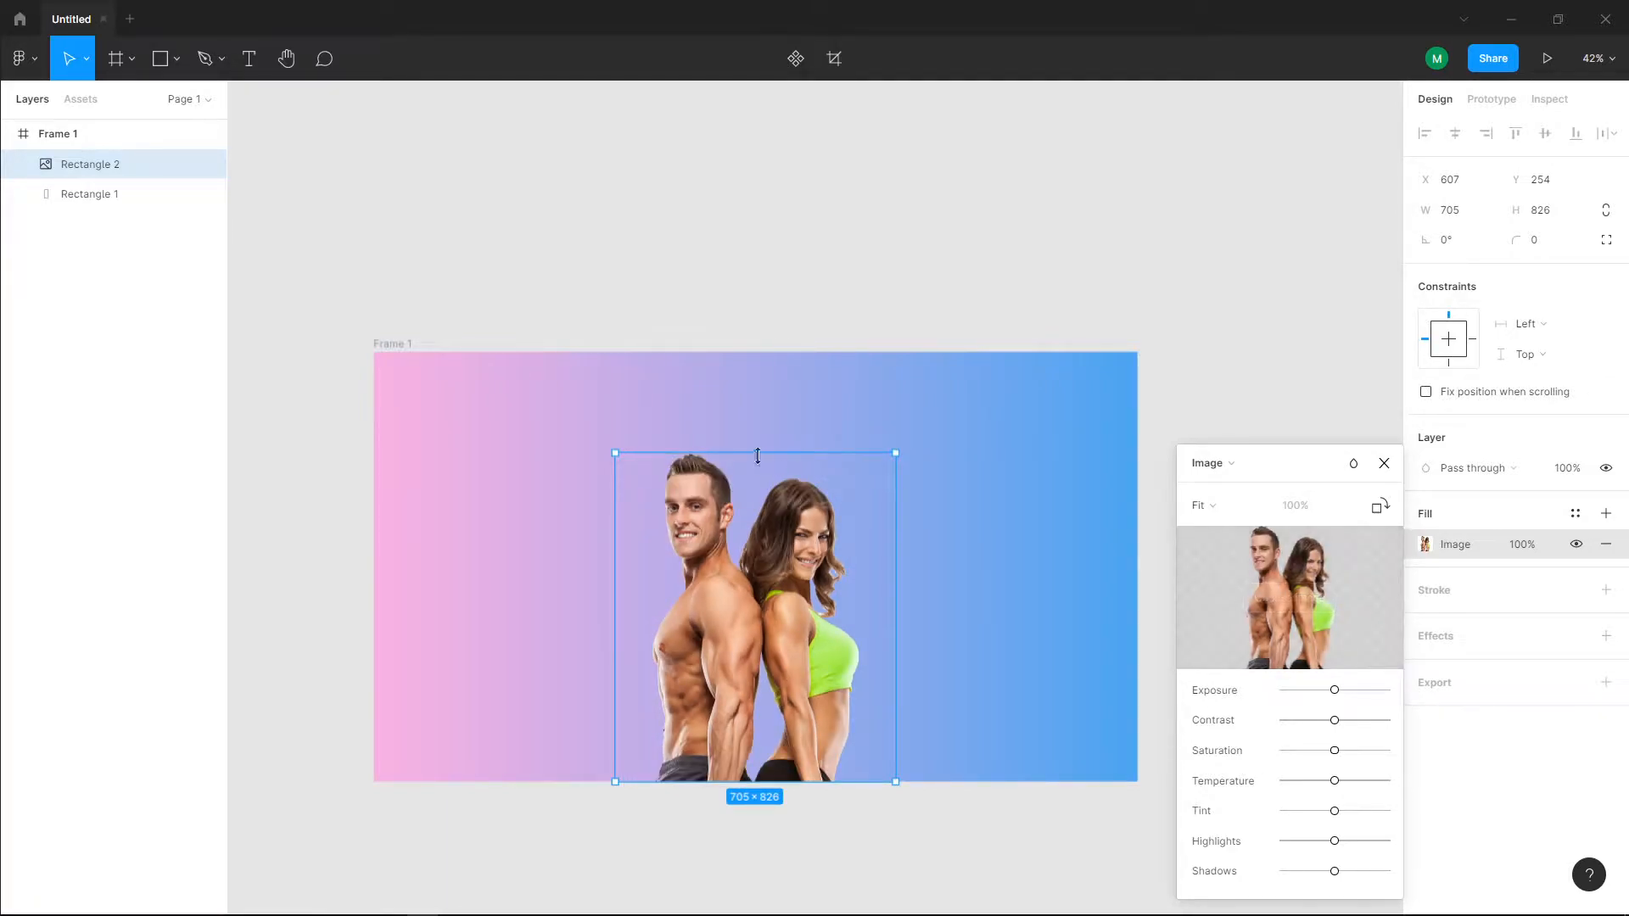
pyautogui.click(806, 269)
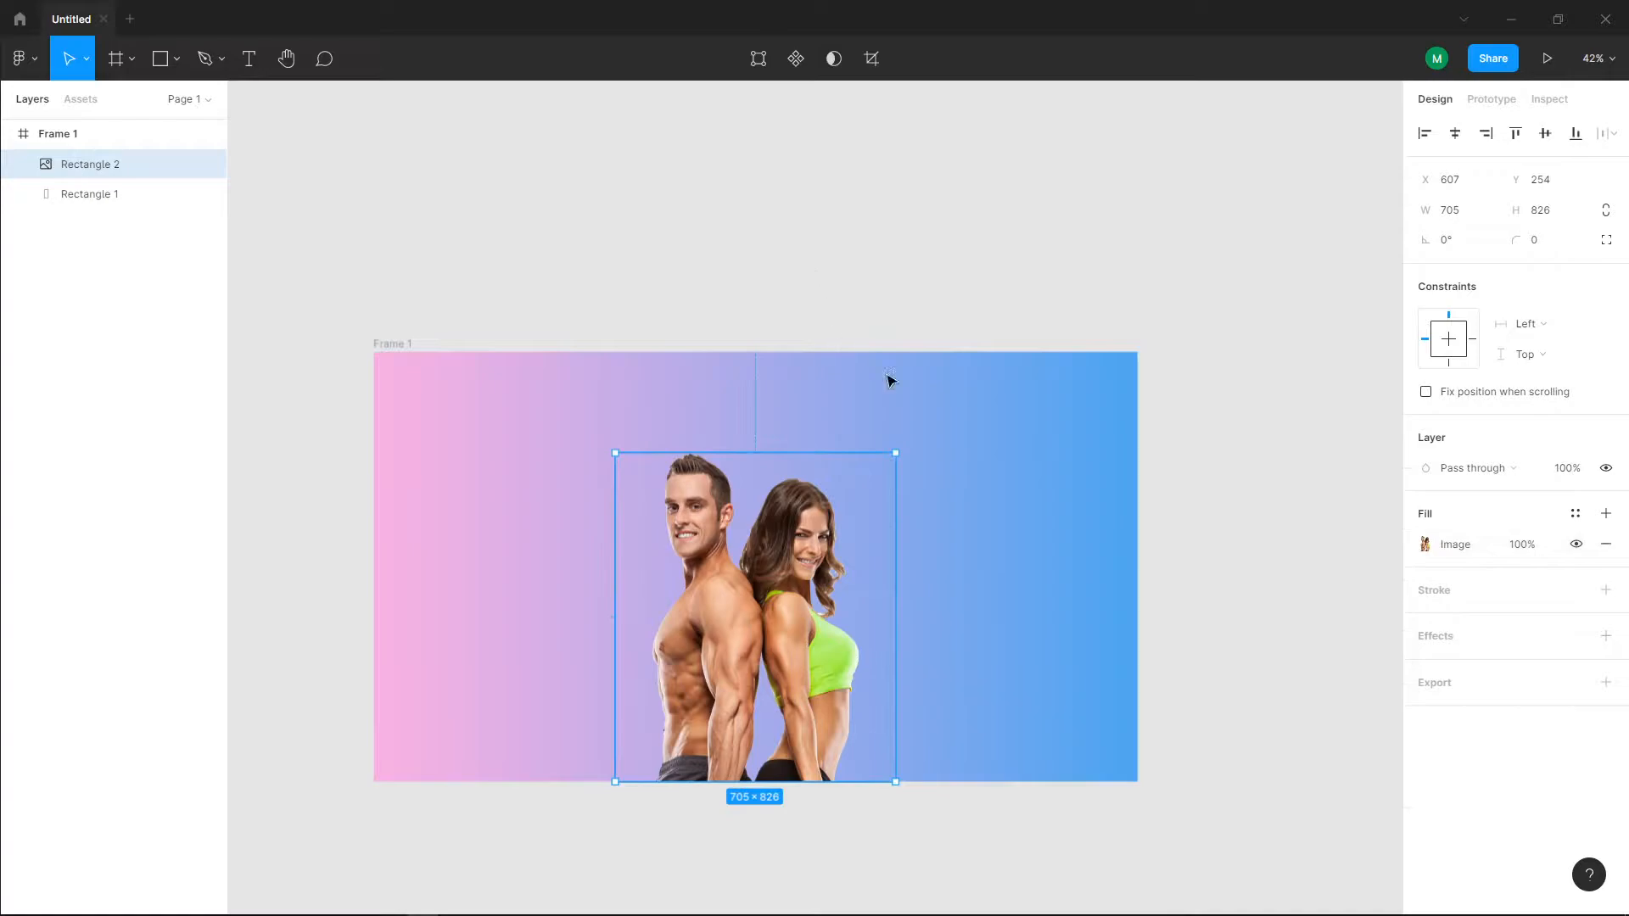
pyautogui.click(1264, 396)
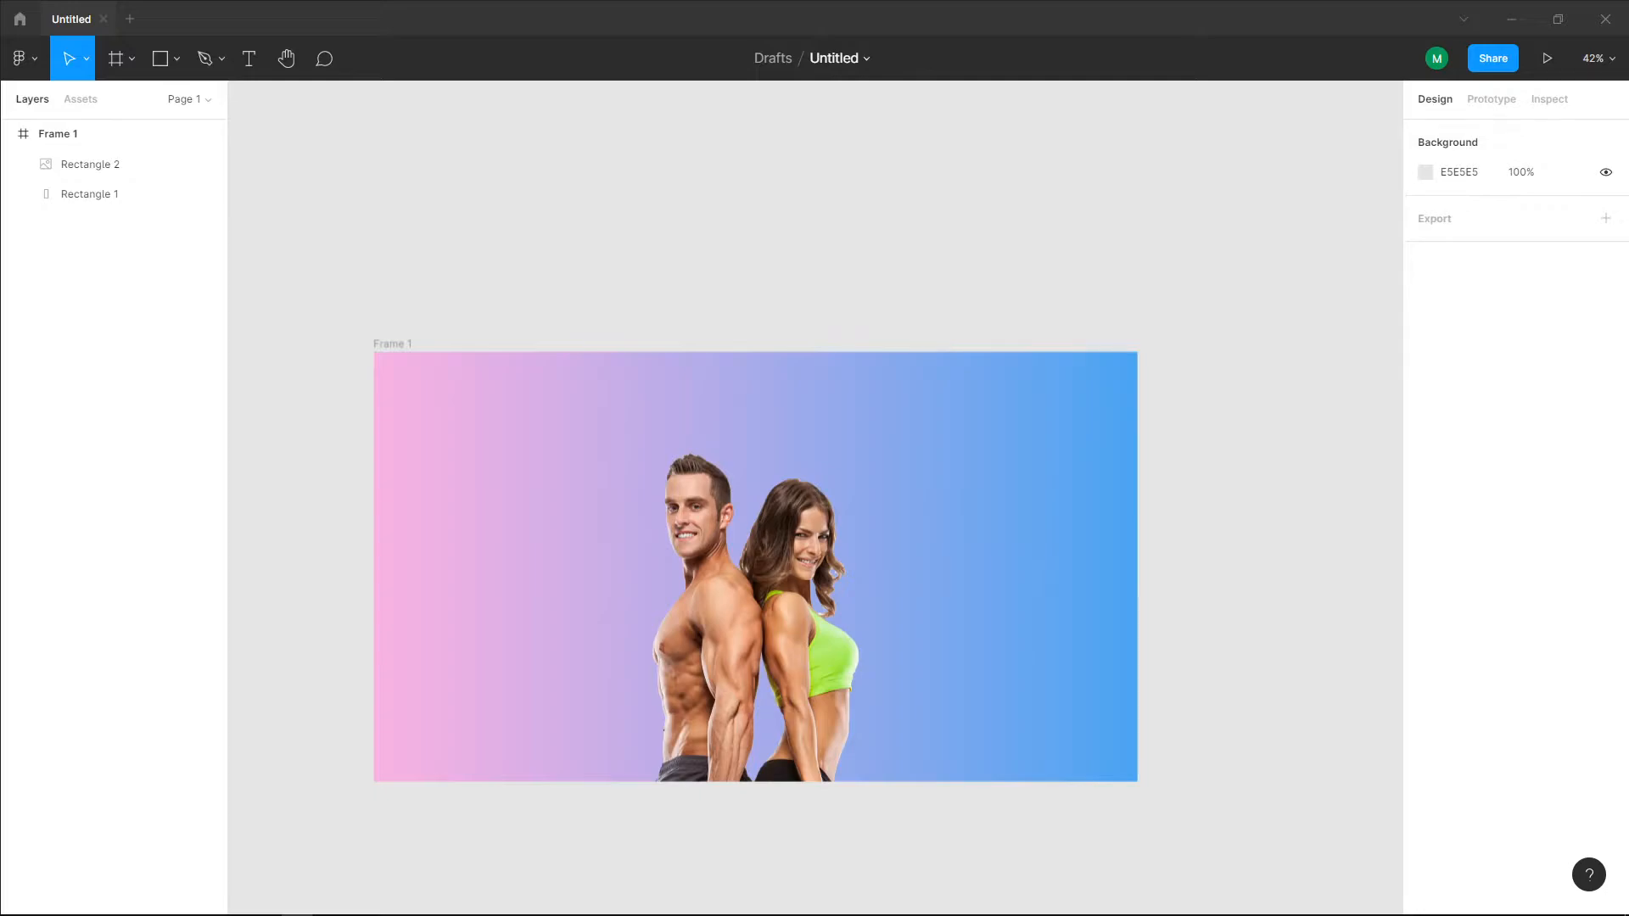
# Step: Switch to the web browser and open clipartkey.com
pyautogui.moveTo(0, 110); pyautogui.dragTo(670, 2)
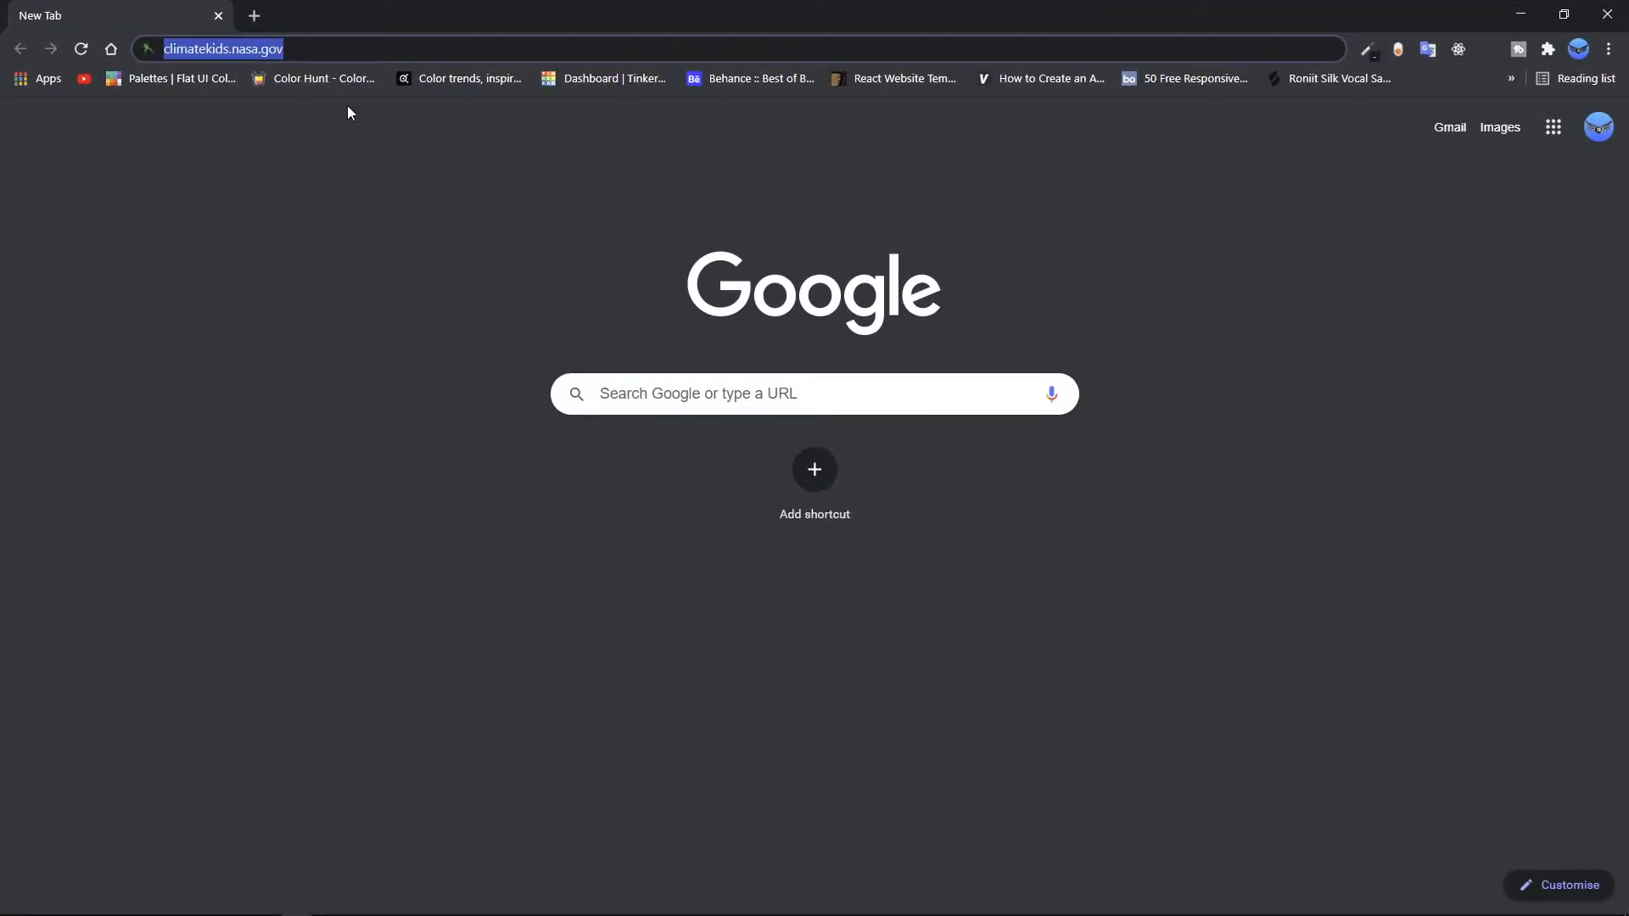
pyautogui.write('clipartkey.com')
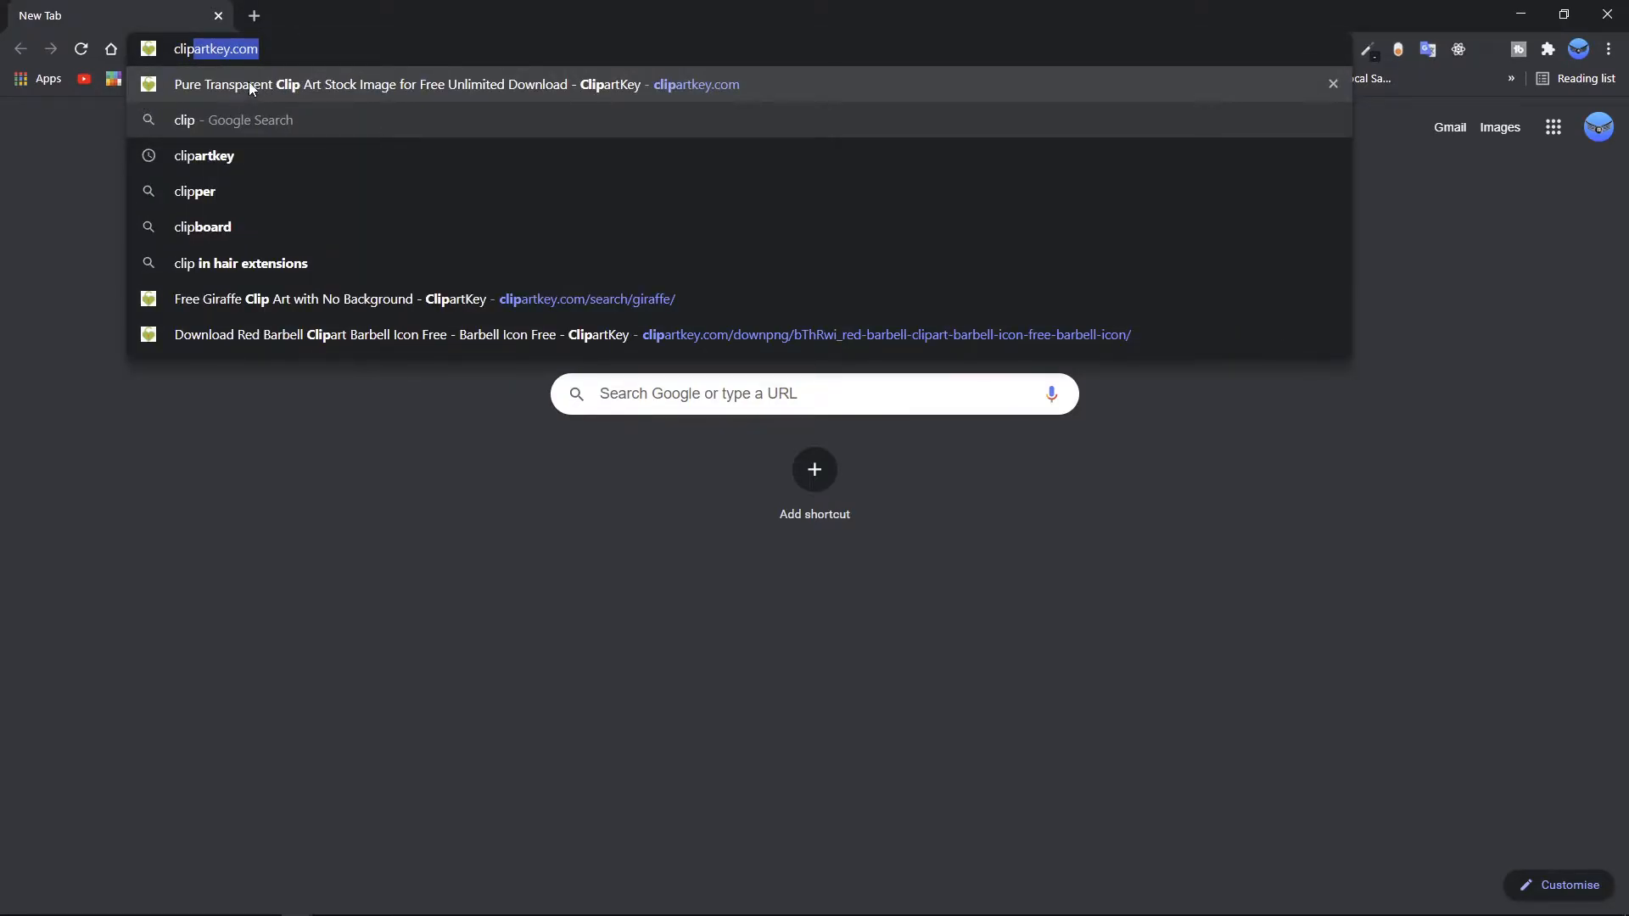
pyautogui.click(273, 54)
pyautogui.press('Return')
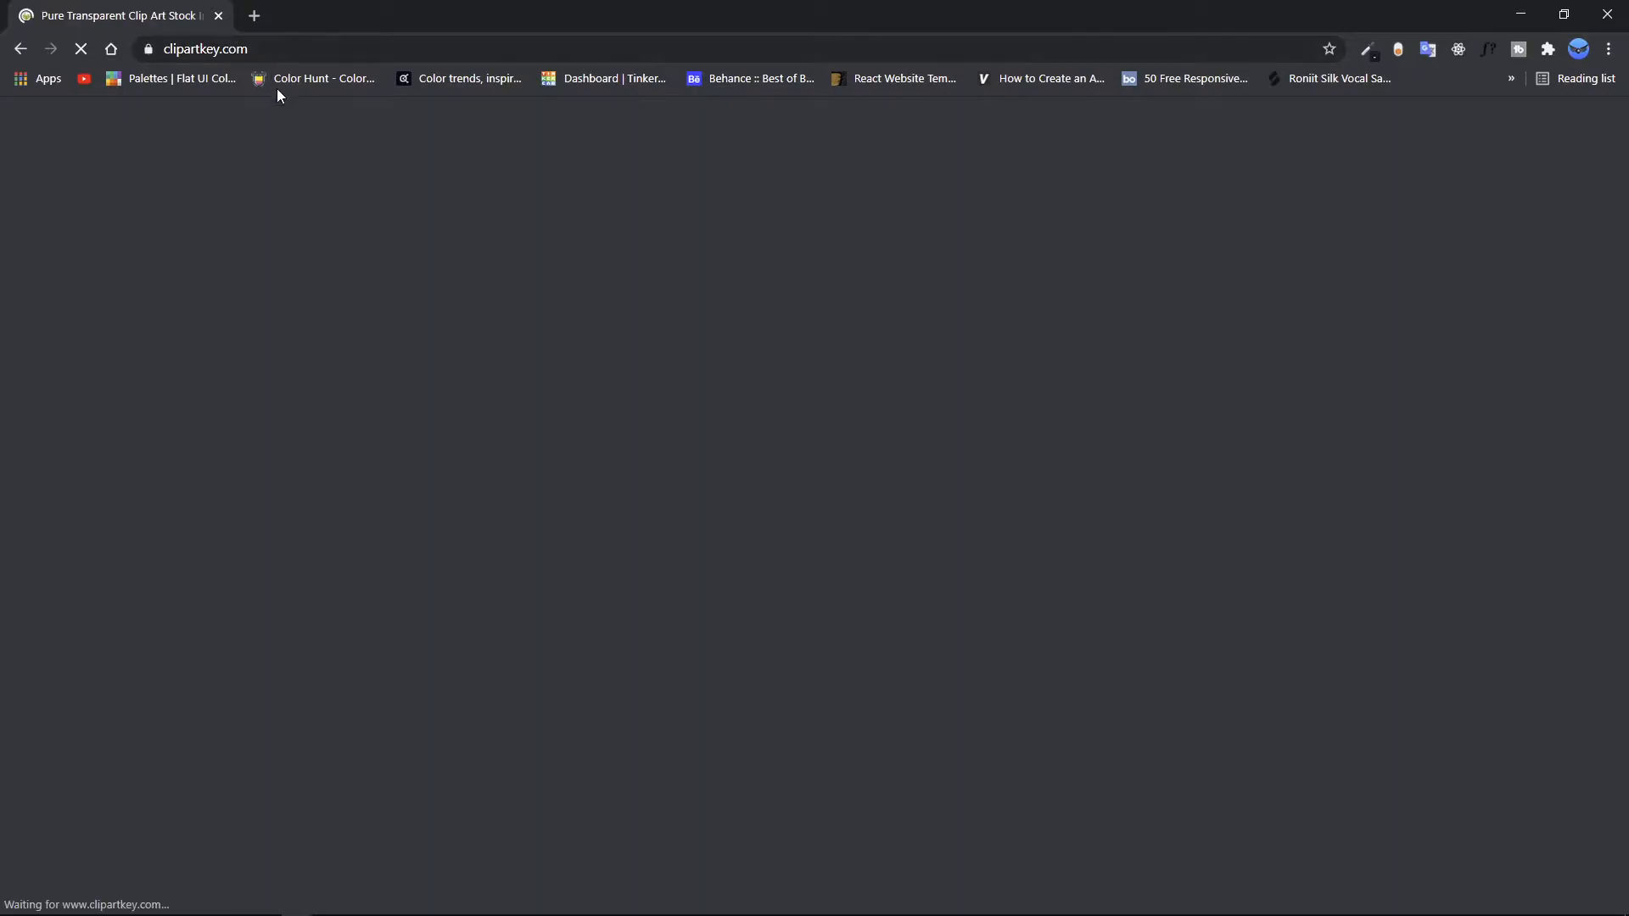
# Step: Search the clipart site for fitness
pyautogui.scroll(-2, 660, 370)
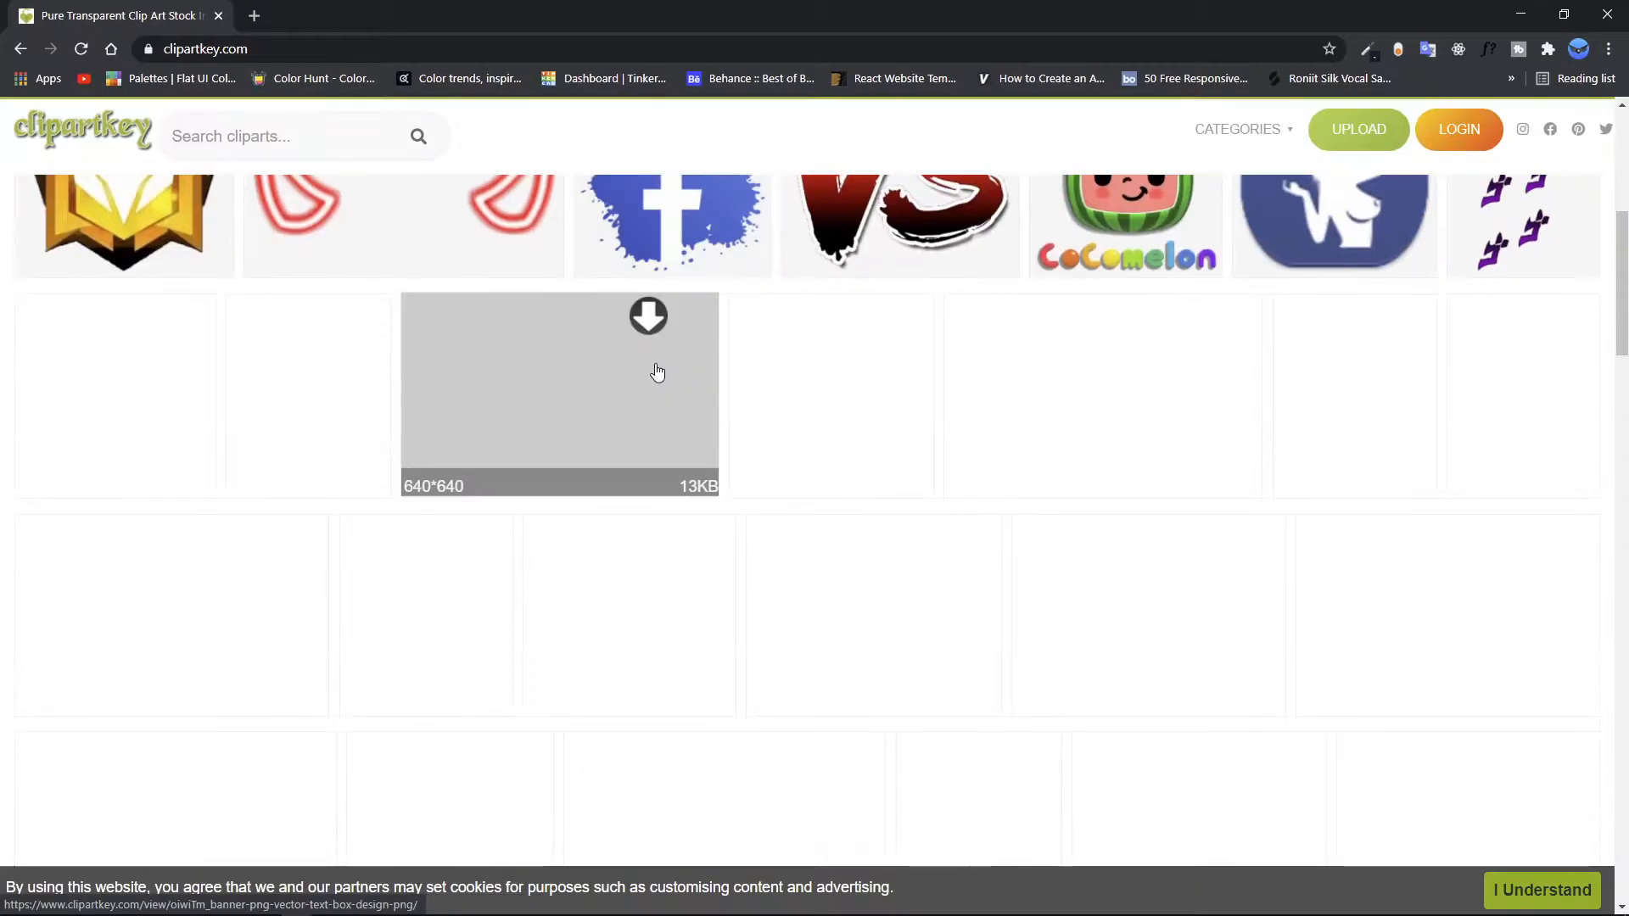
pyautogui.scroll(7, 653, 369)
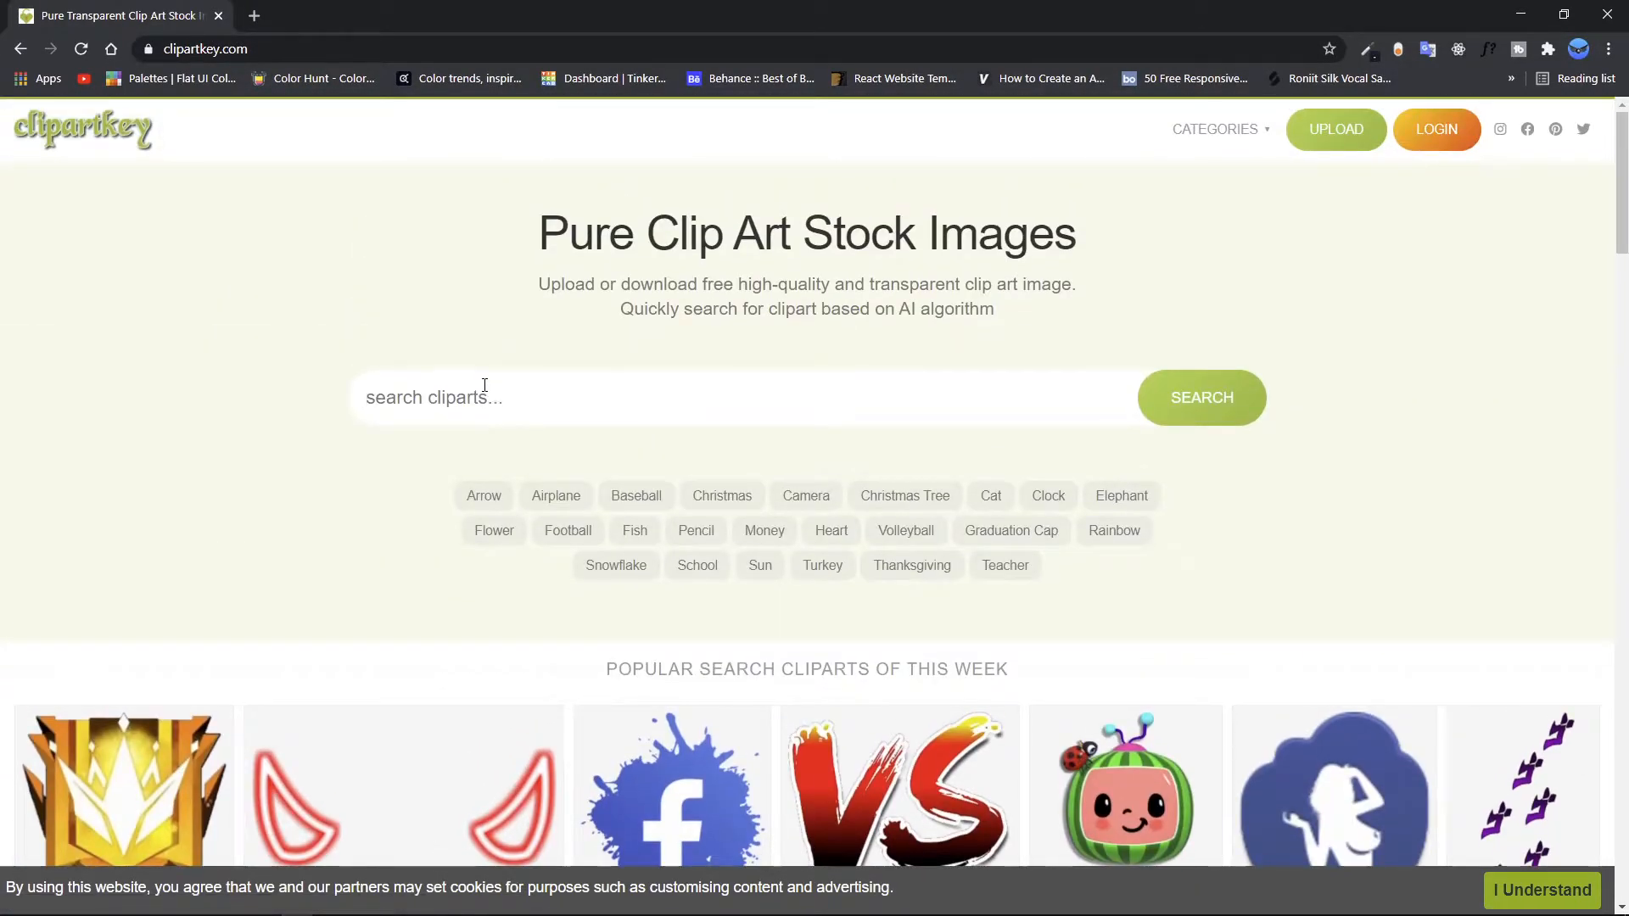
pyautogui.click(484, 385)
pyautogui.write('fitness')
pyautogui.press('Return')
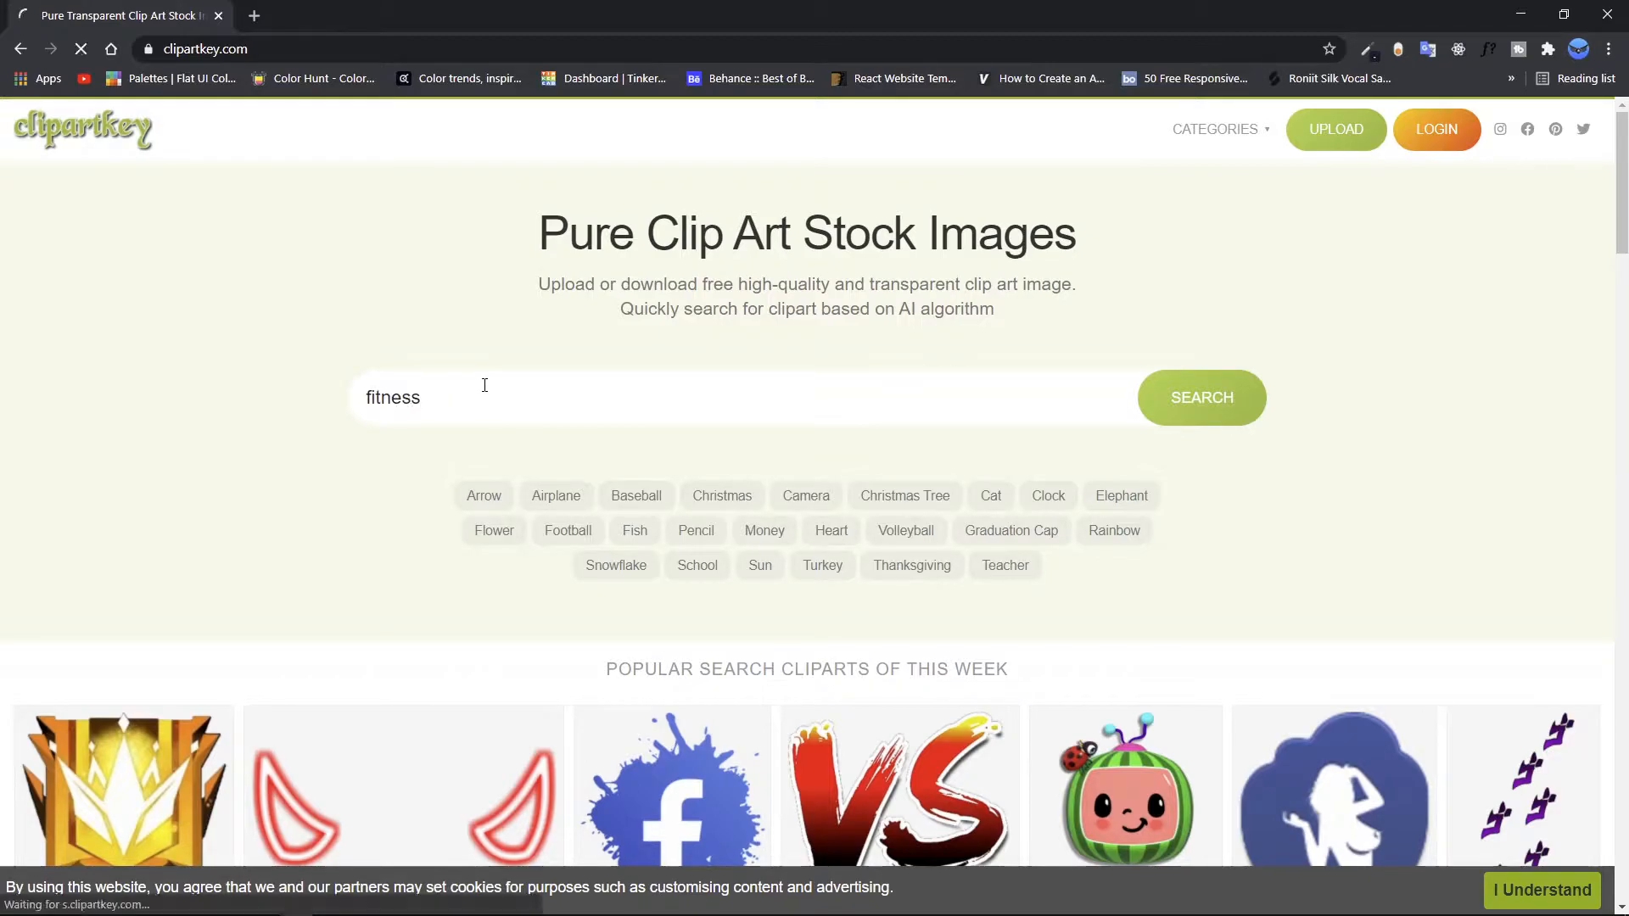
# Step: Look through the fitness clipart results, open the download of the photo of a woman stretching with dumbbells, and close the site
pyautogui.scroll(-3, 594, 392)
pyautogui.scroll(4, 705, 374)
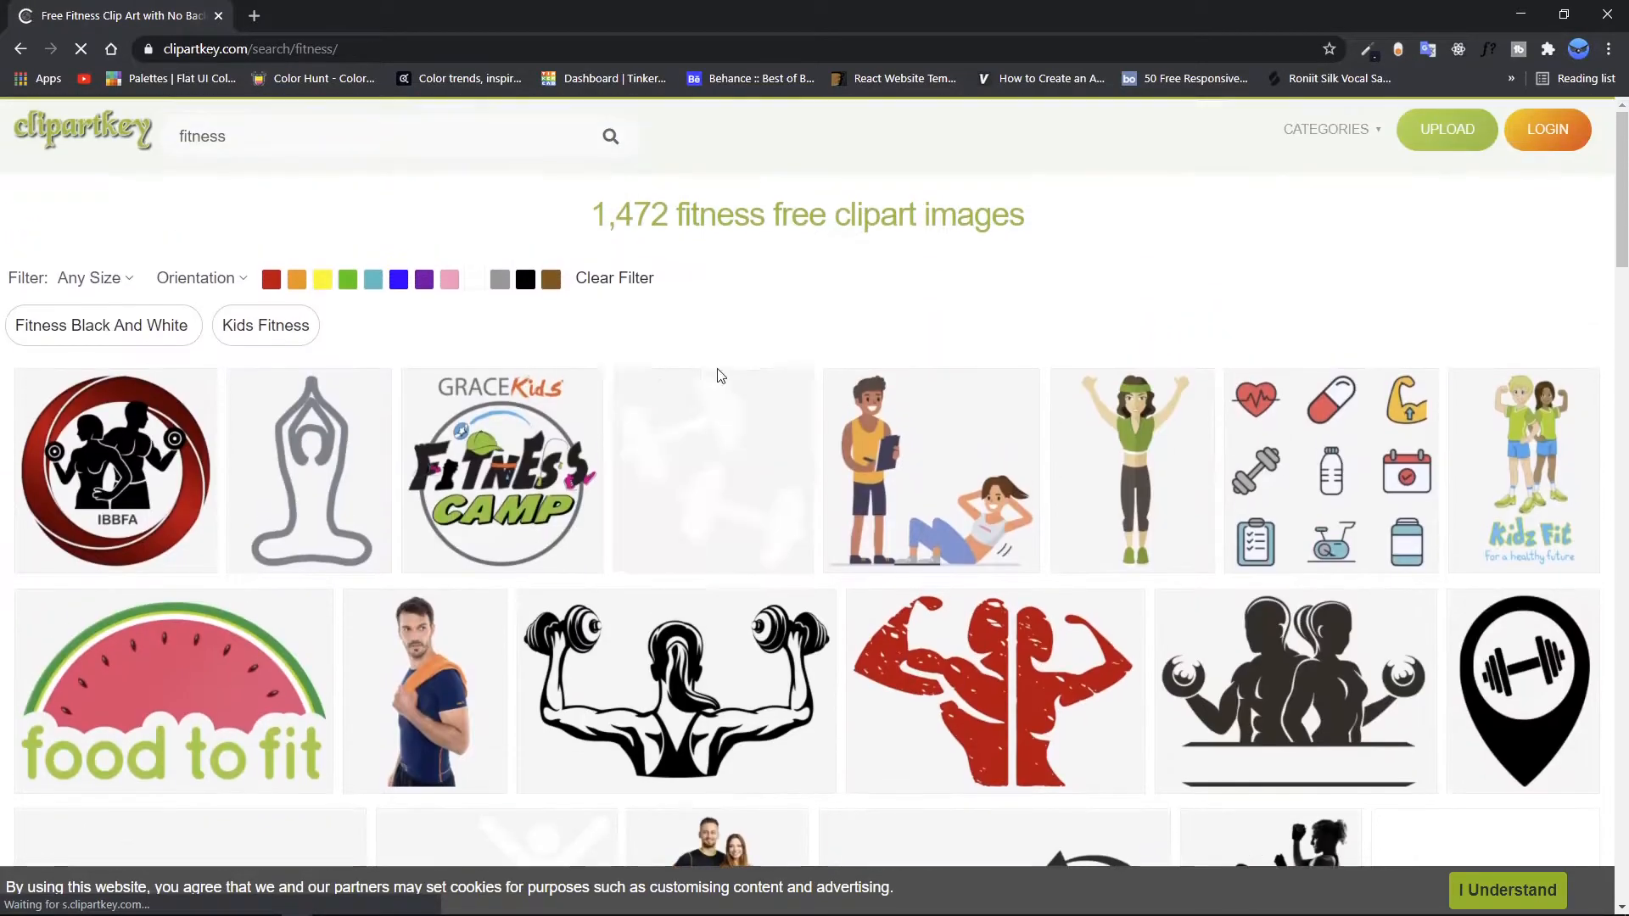
pyautogui.scroll(-5, 816, 435)
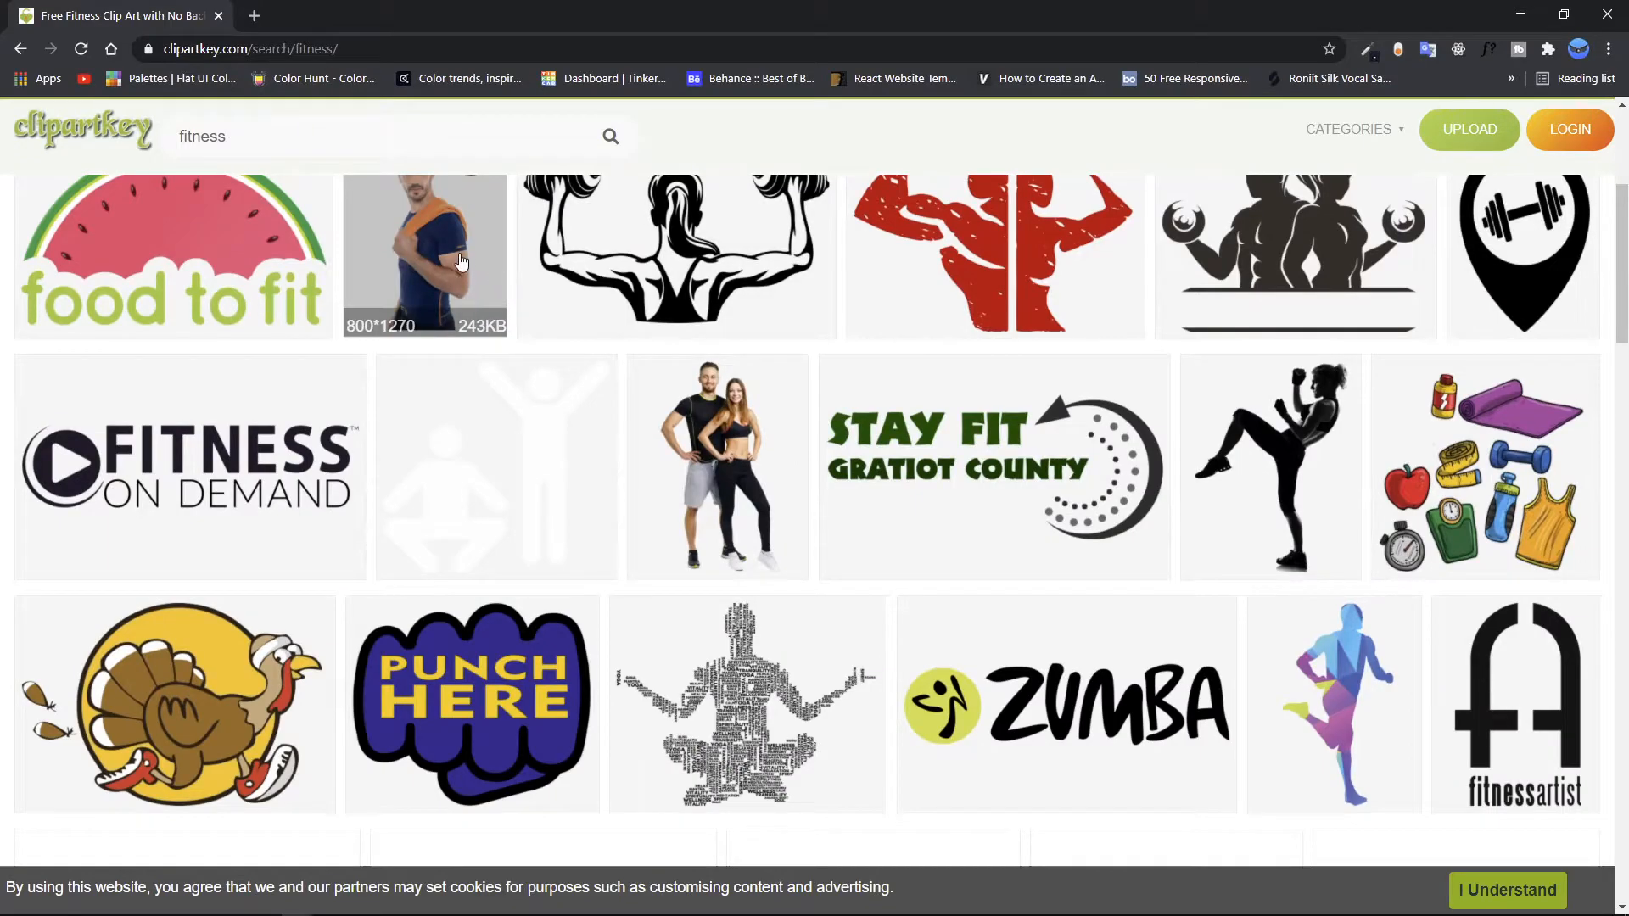
pyautogui.scroll(-5, 626, 318)
pyautogui.scroll(-3, 869, 369)
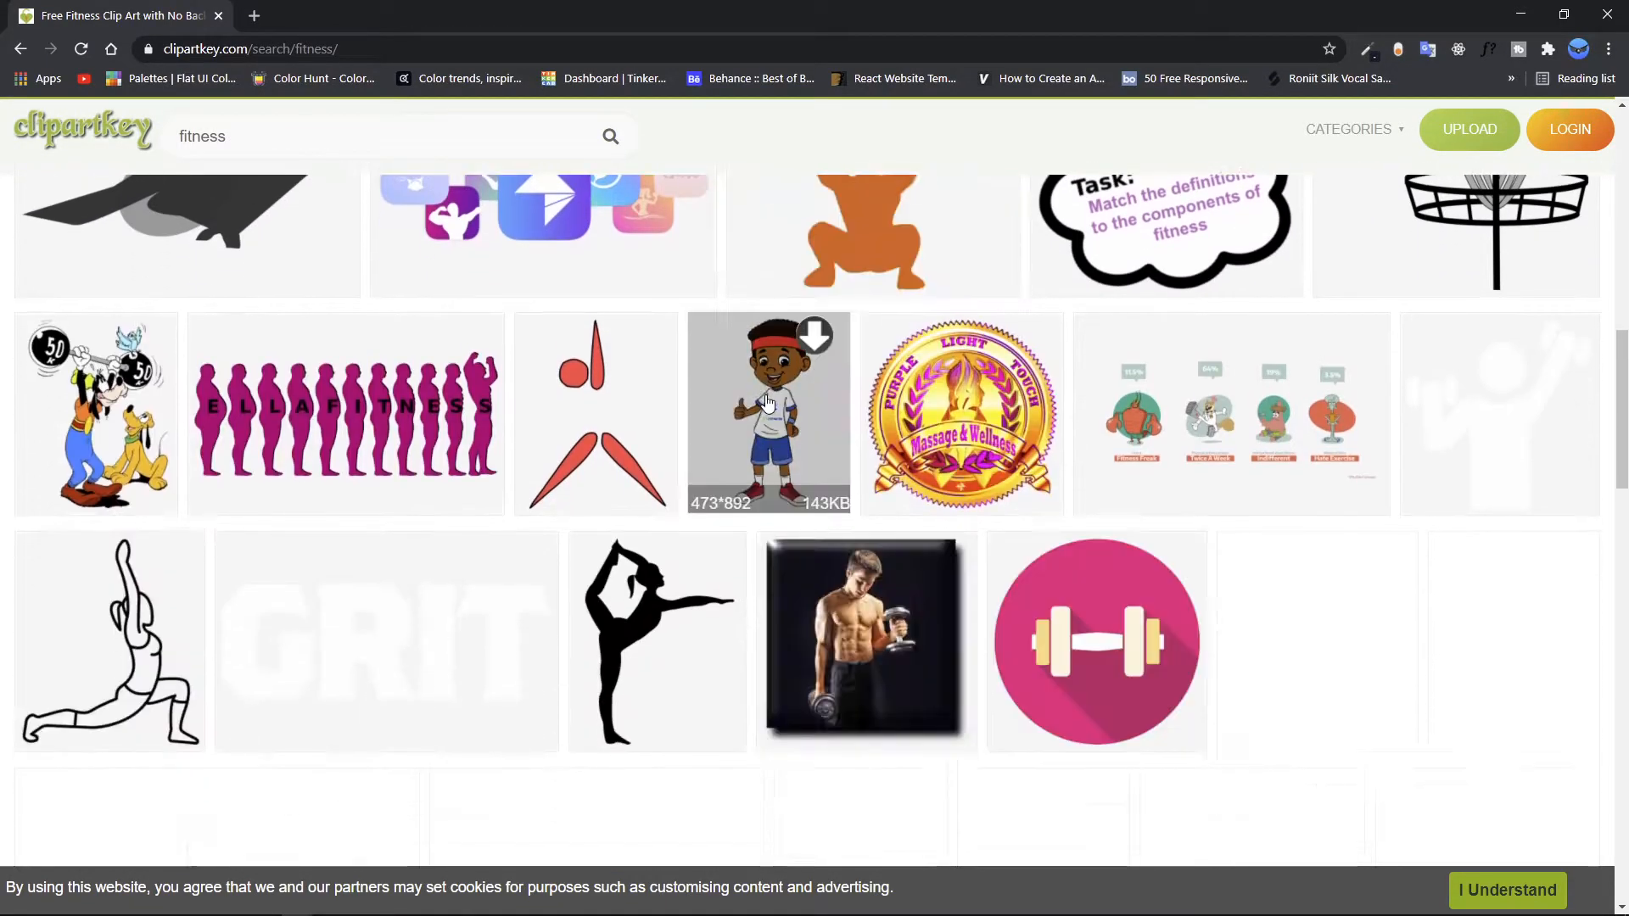
pyautogui.scroll(-4, 869, 380)
pyautogui.scroll(-5, 872, 379)
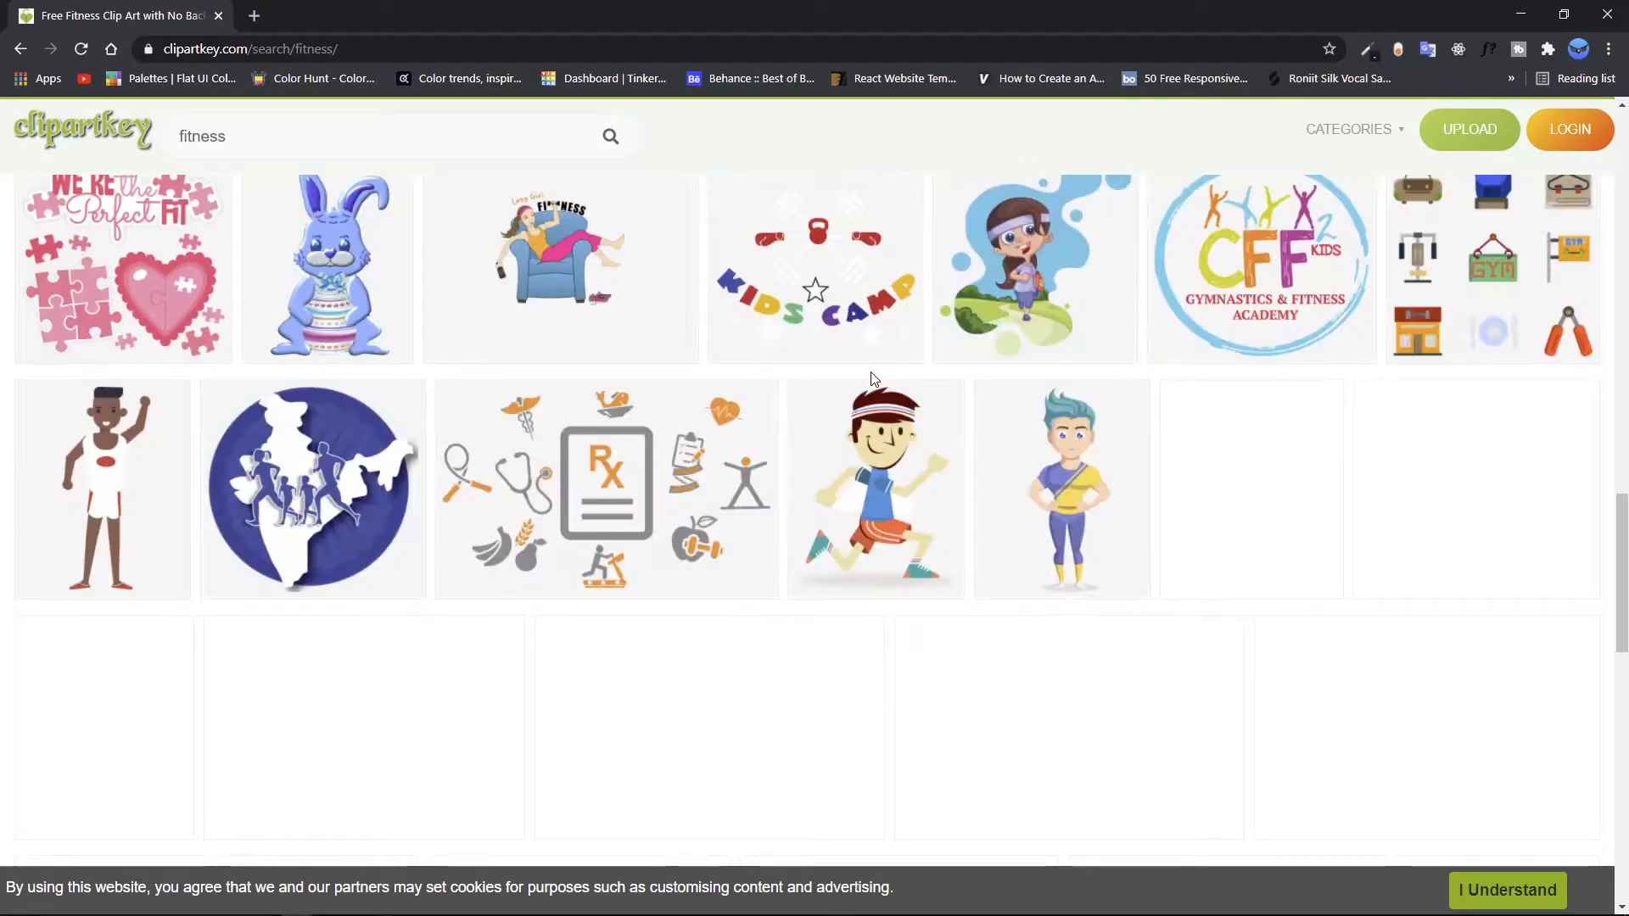
pyautogui.scroll(1, 861, 371)
pyautogui.scroll(-6, 861, 371)
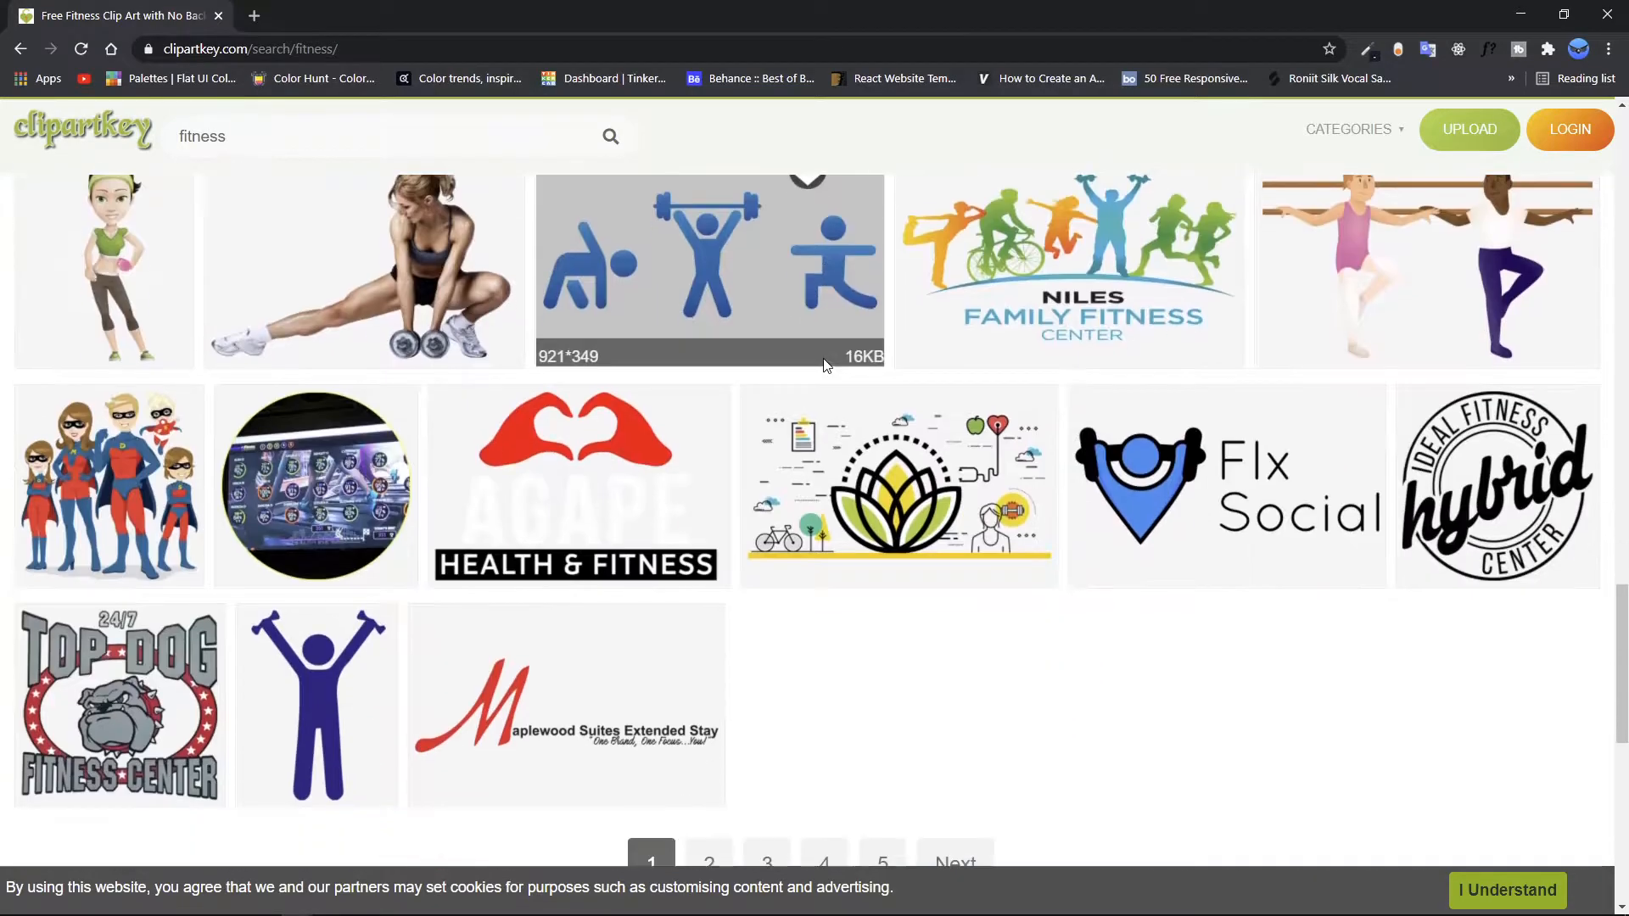
pyautogui.click(375, 264)
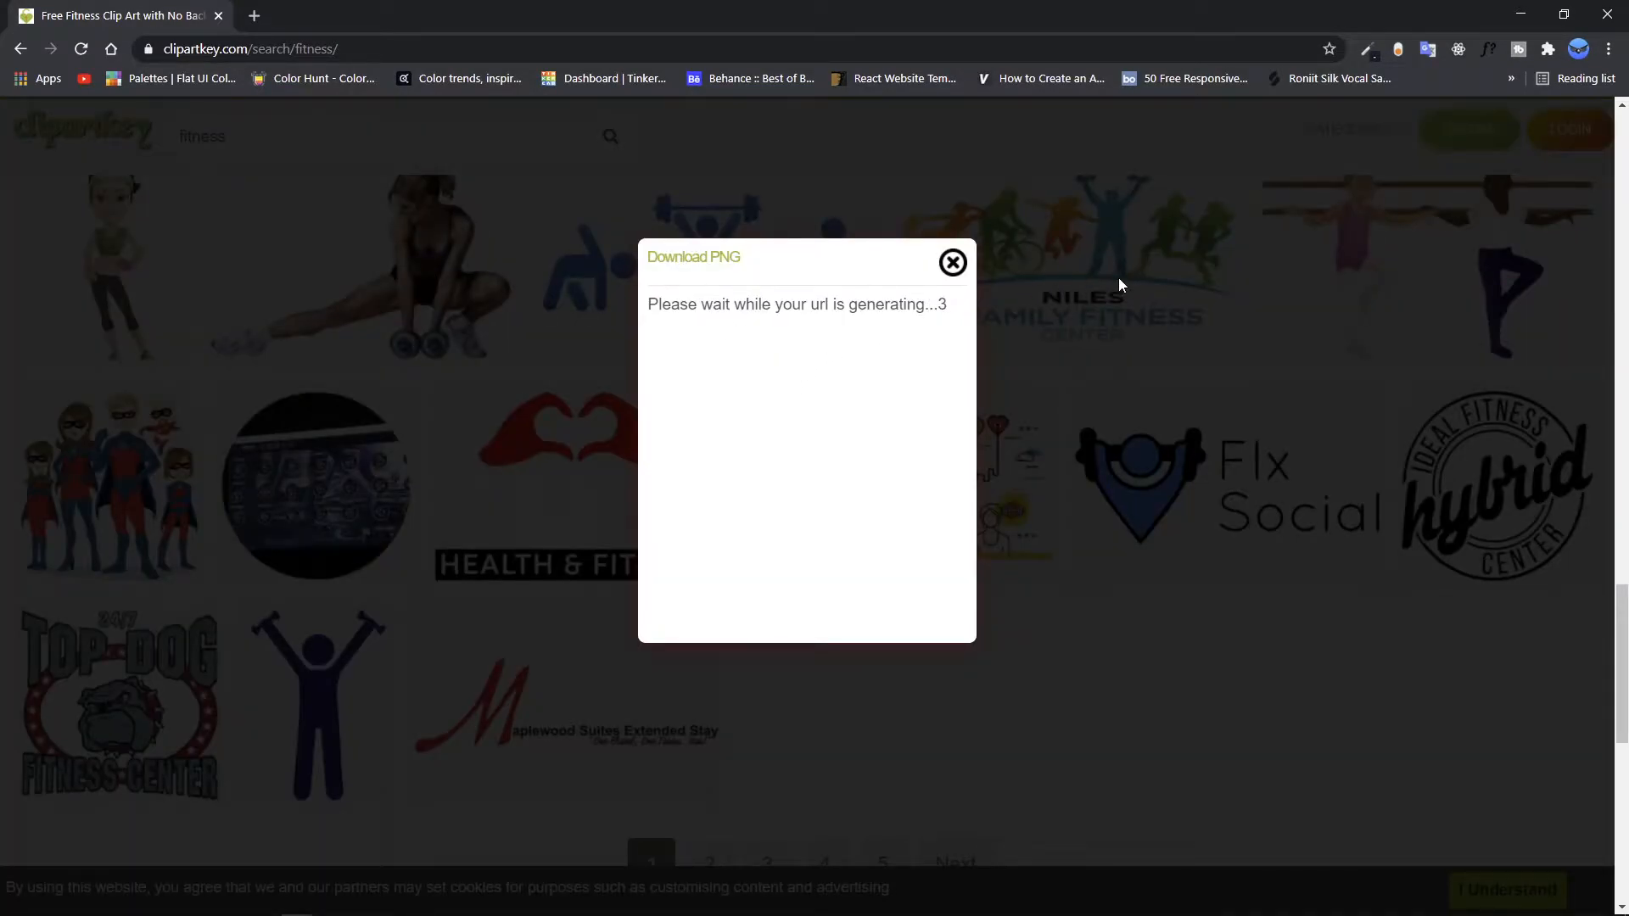
pyautogui.click(218, 17)
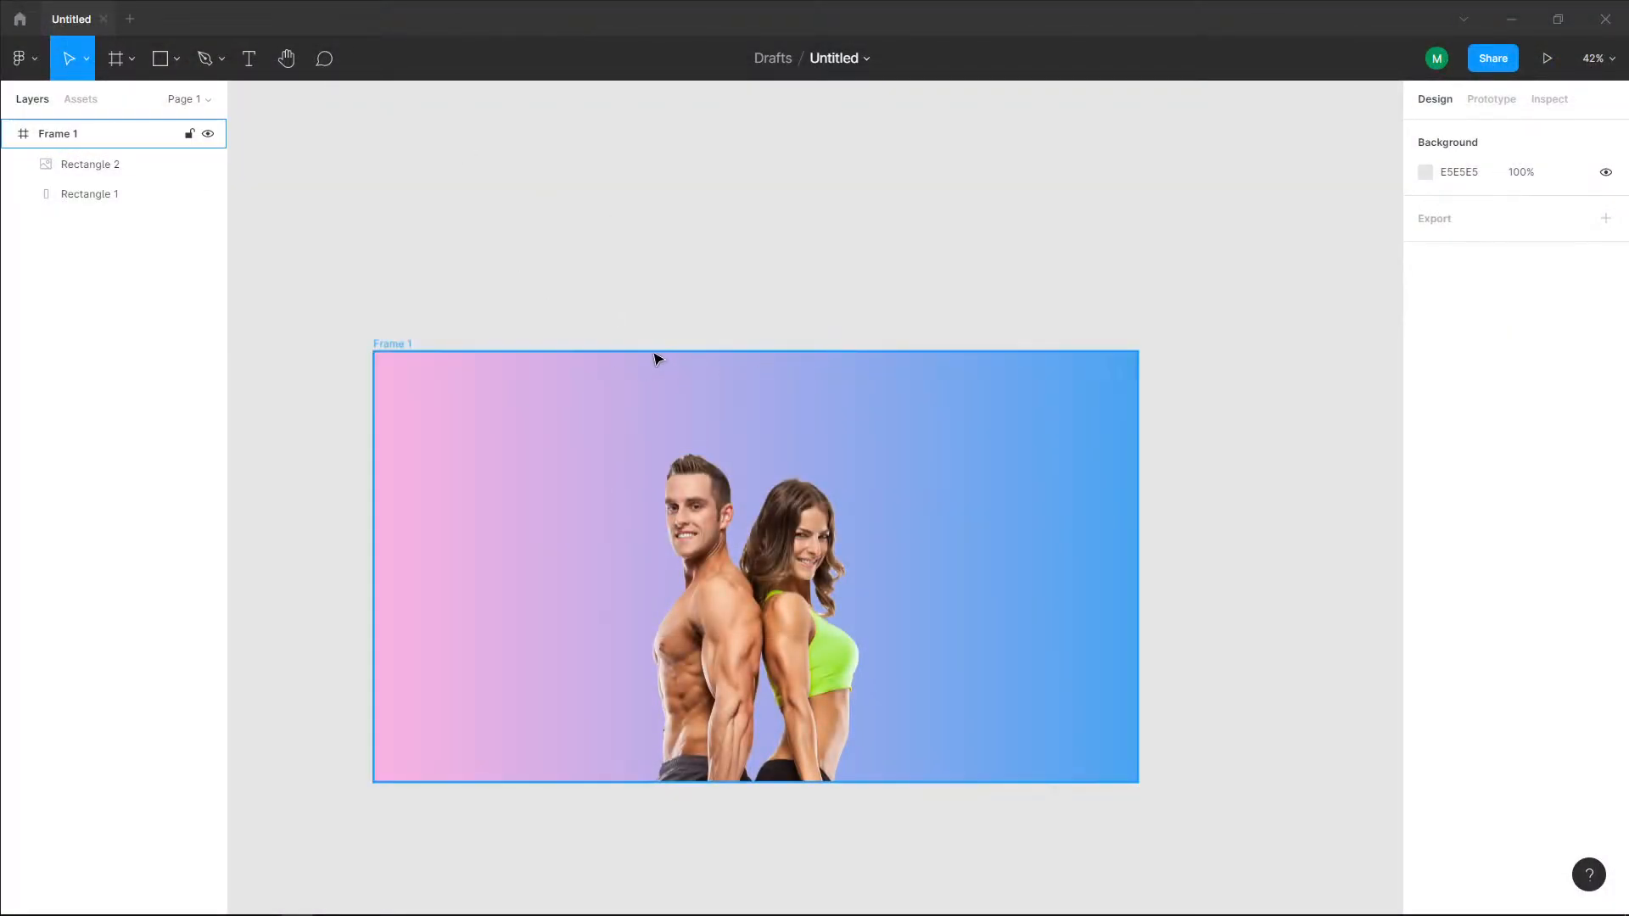
# Step: Add the text HOME near the frame's upper edge, slightly right of centre, at about X 984, Y 24
pyautogui.scroll(1, 707, 377)
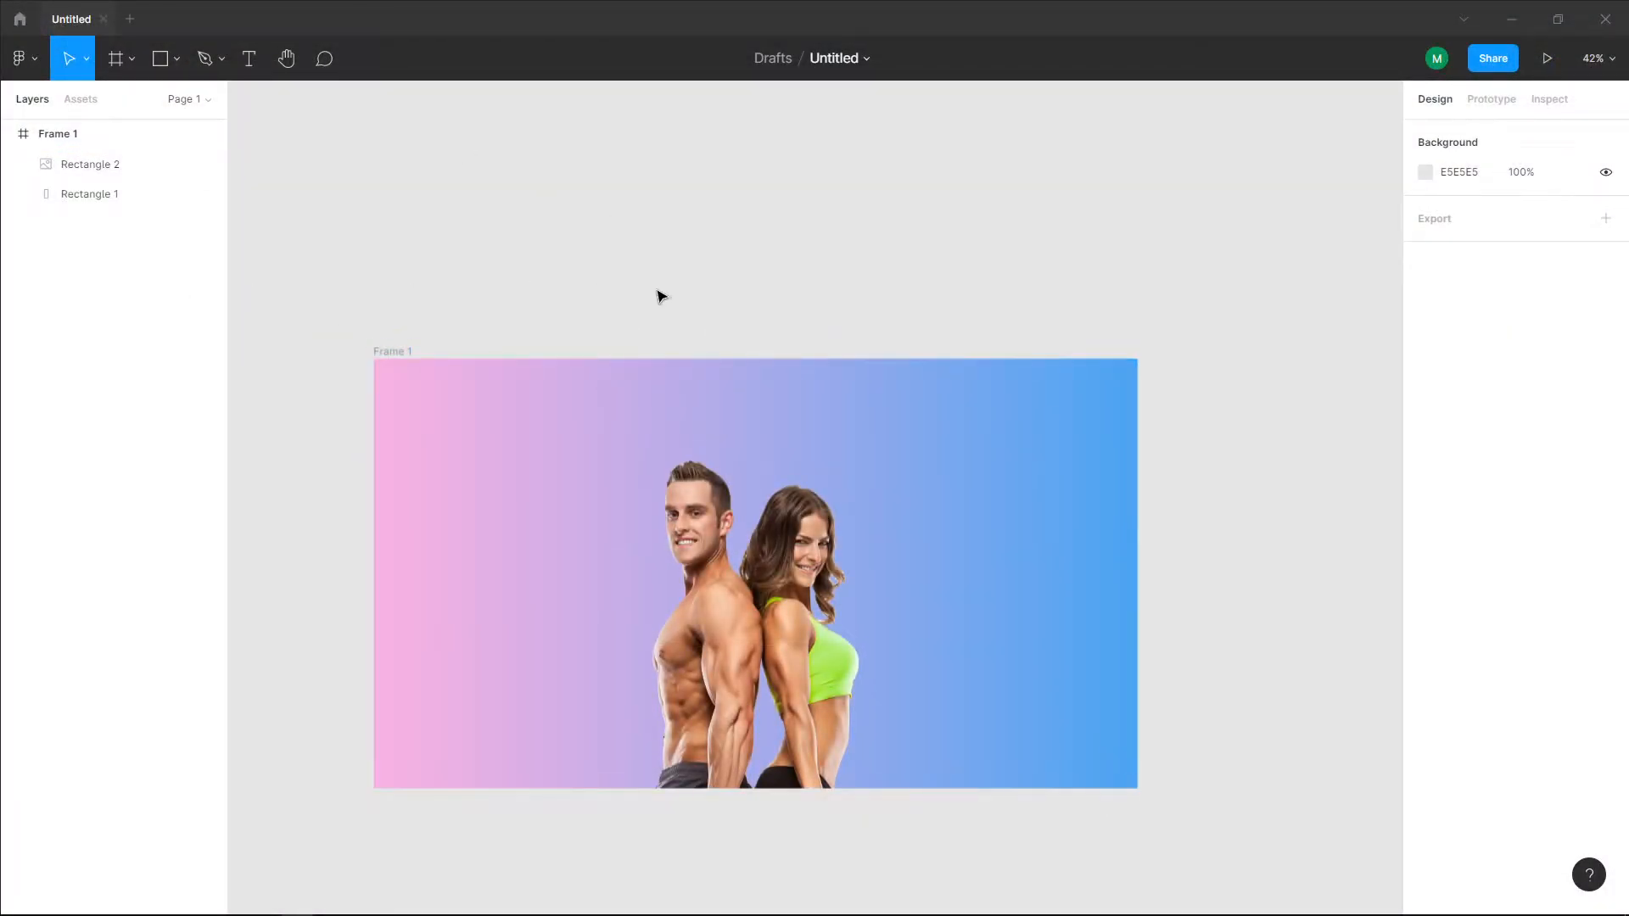
pyautogui.click(249, 58)
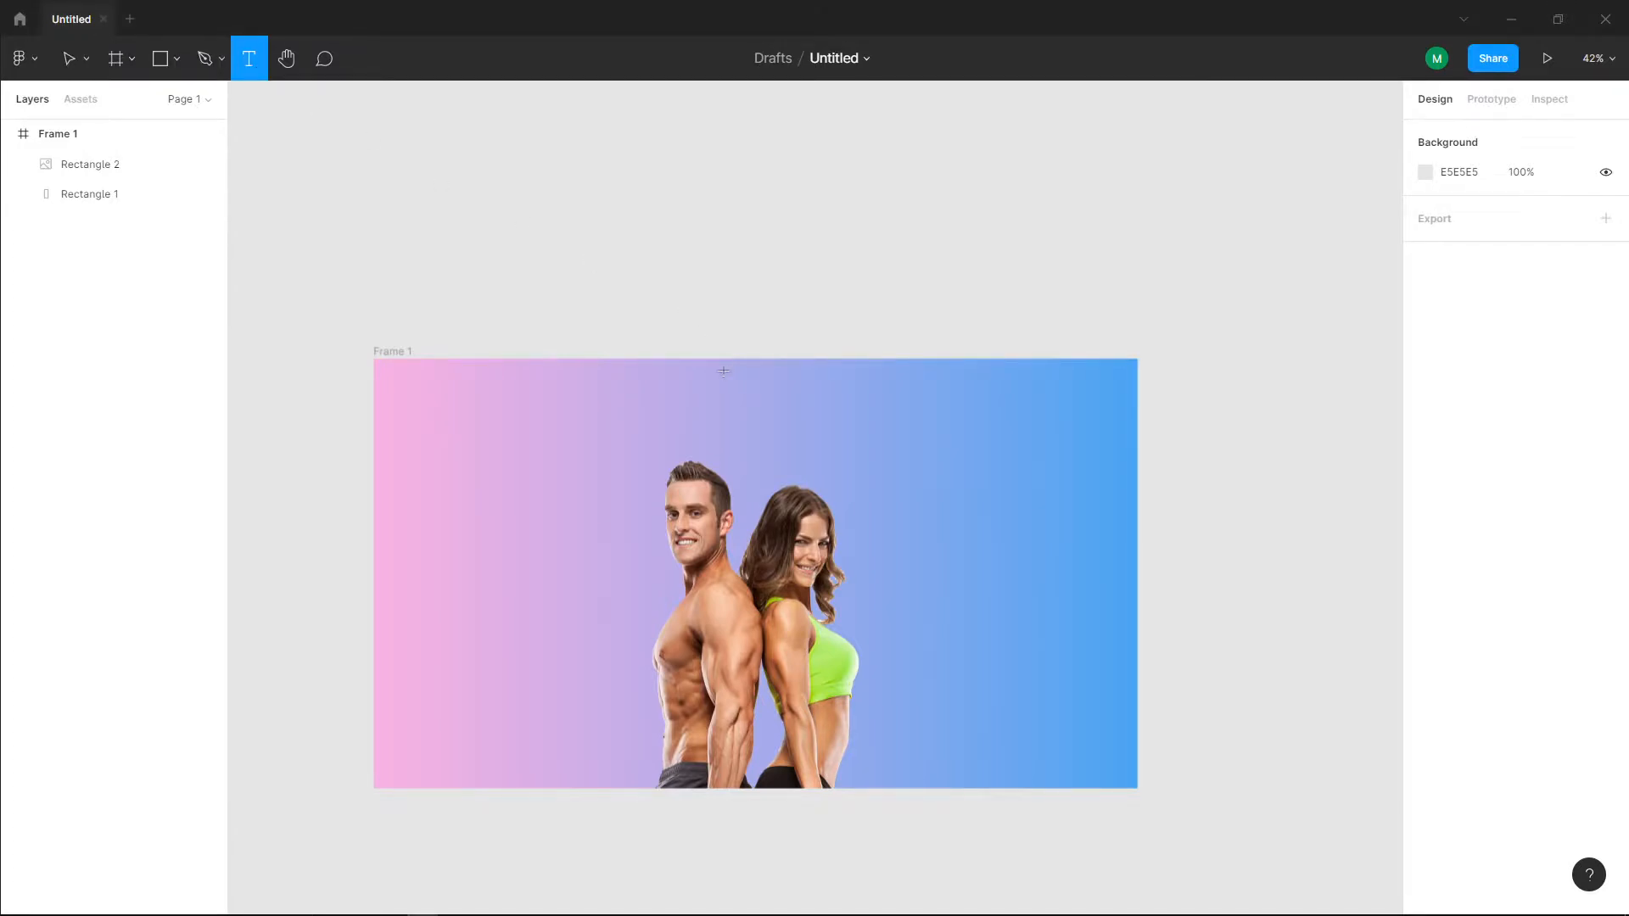
pyautogui.click(768, 374)
pyautogui.scroll(5, 788, 398)
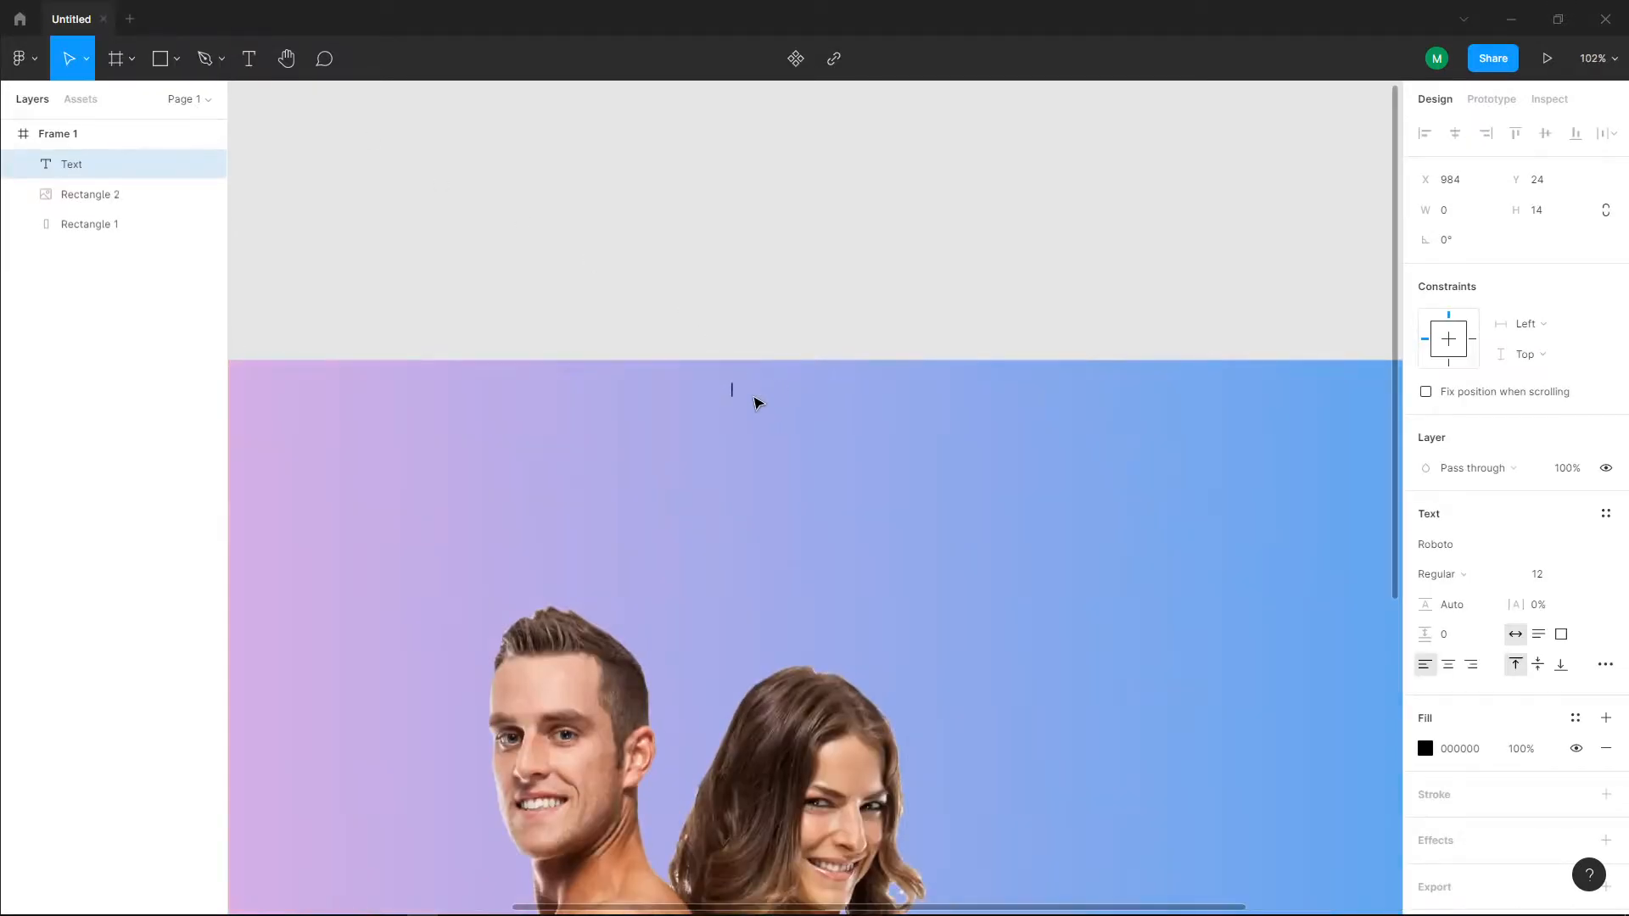
pyautogui.write('HOME')
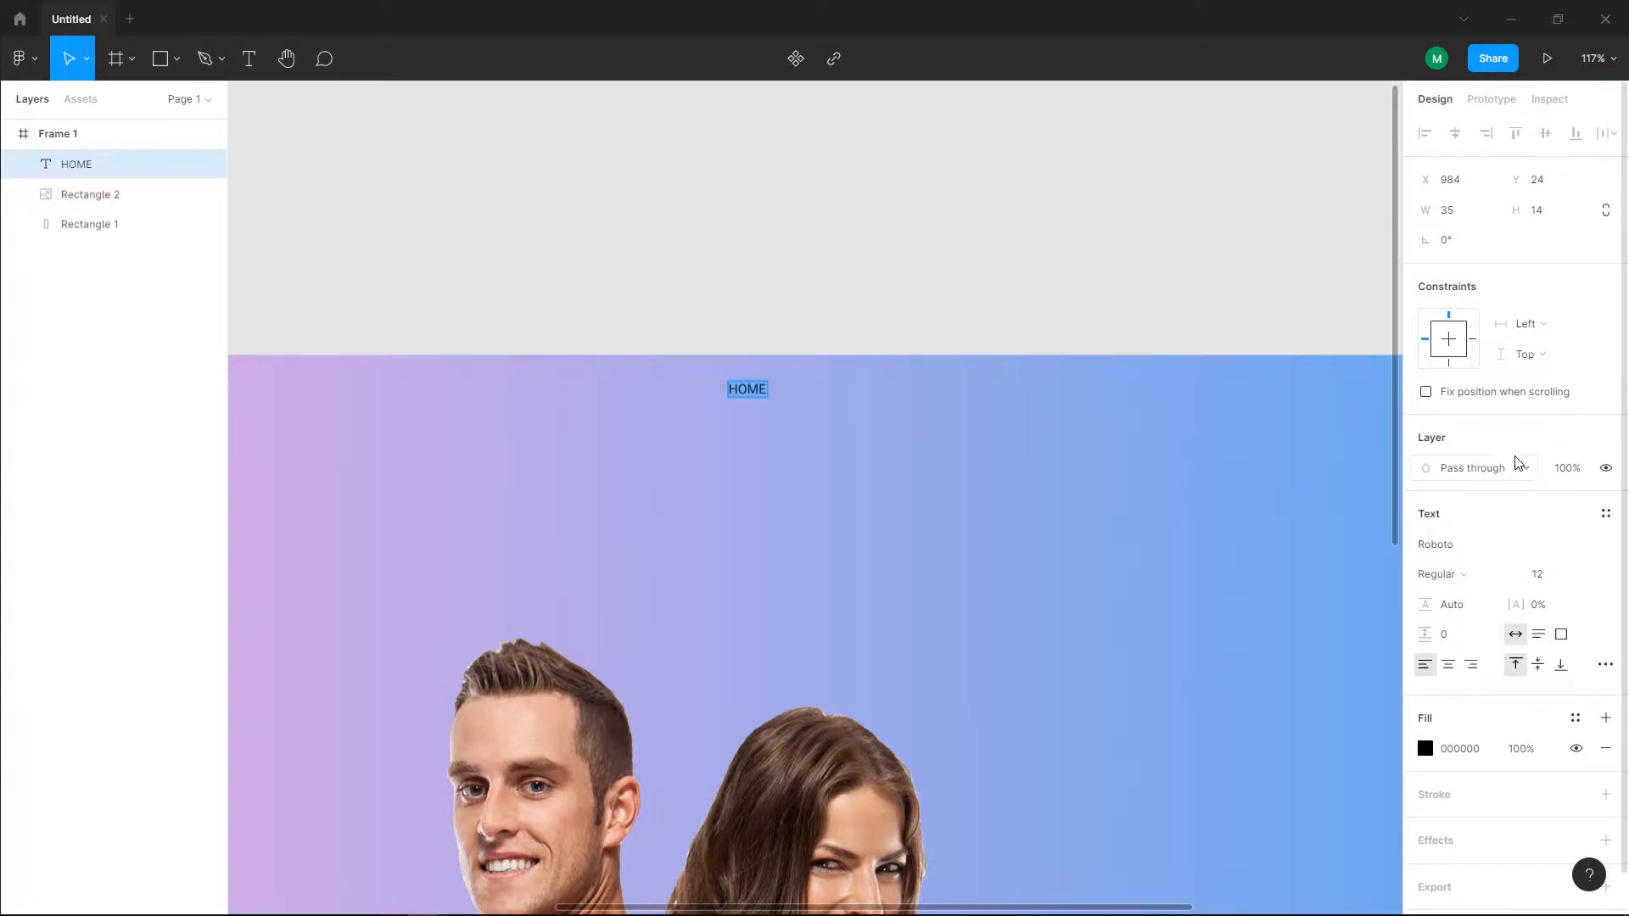
# Step: Set the HOME text's font to Rounded Mplus 1c with Medium weight
pyautogui.click(1606, 546)
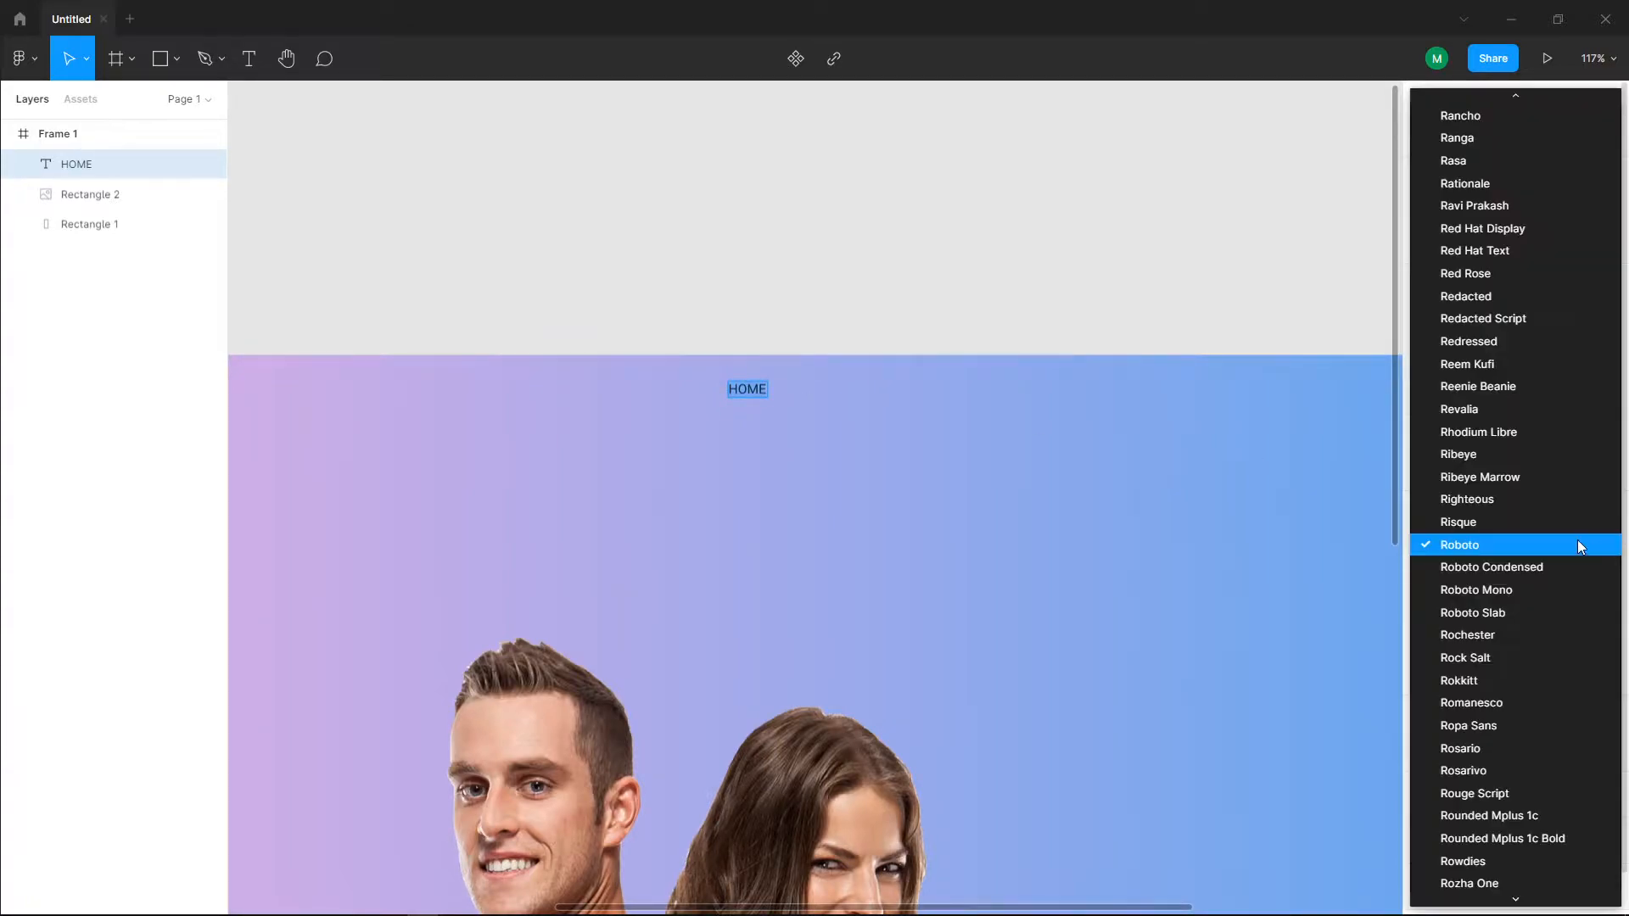
pyautogui.scroll(-3, 1576, 540)
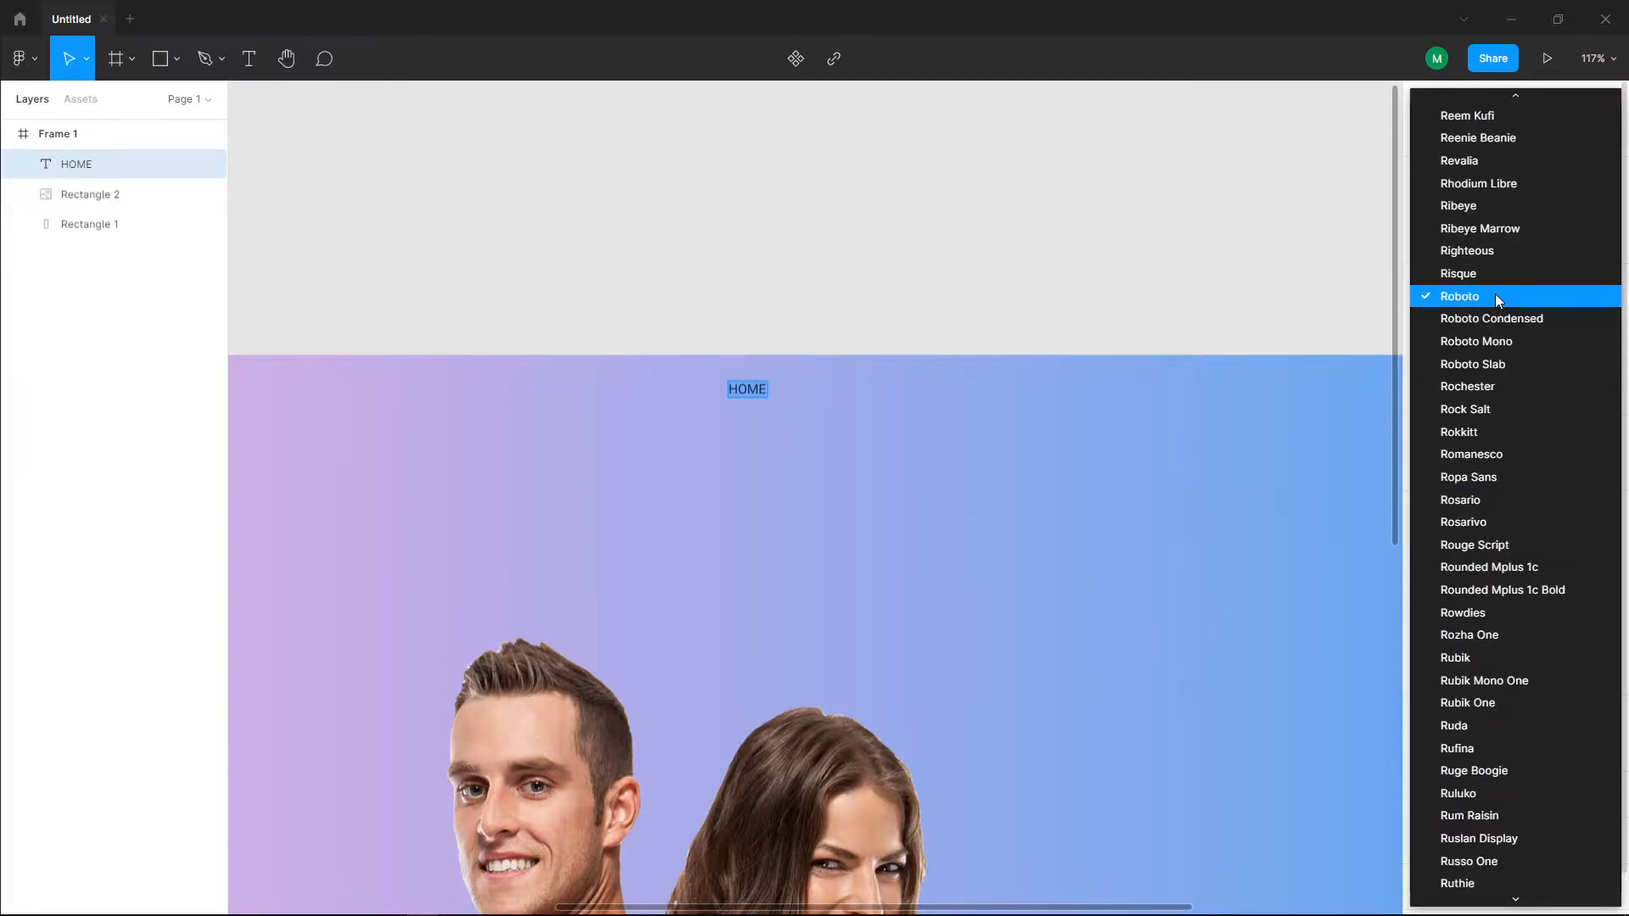
pyautogui.click(1525, 566)
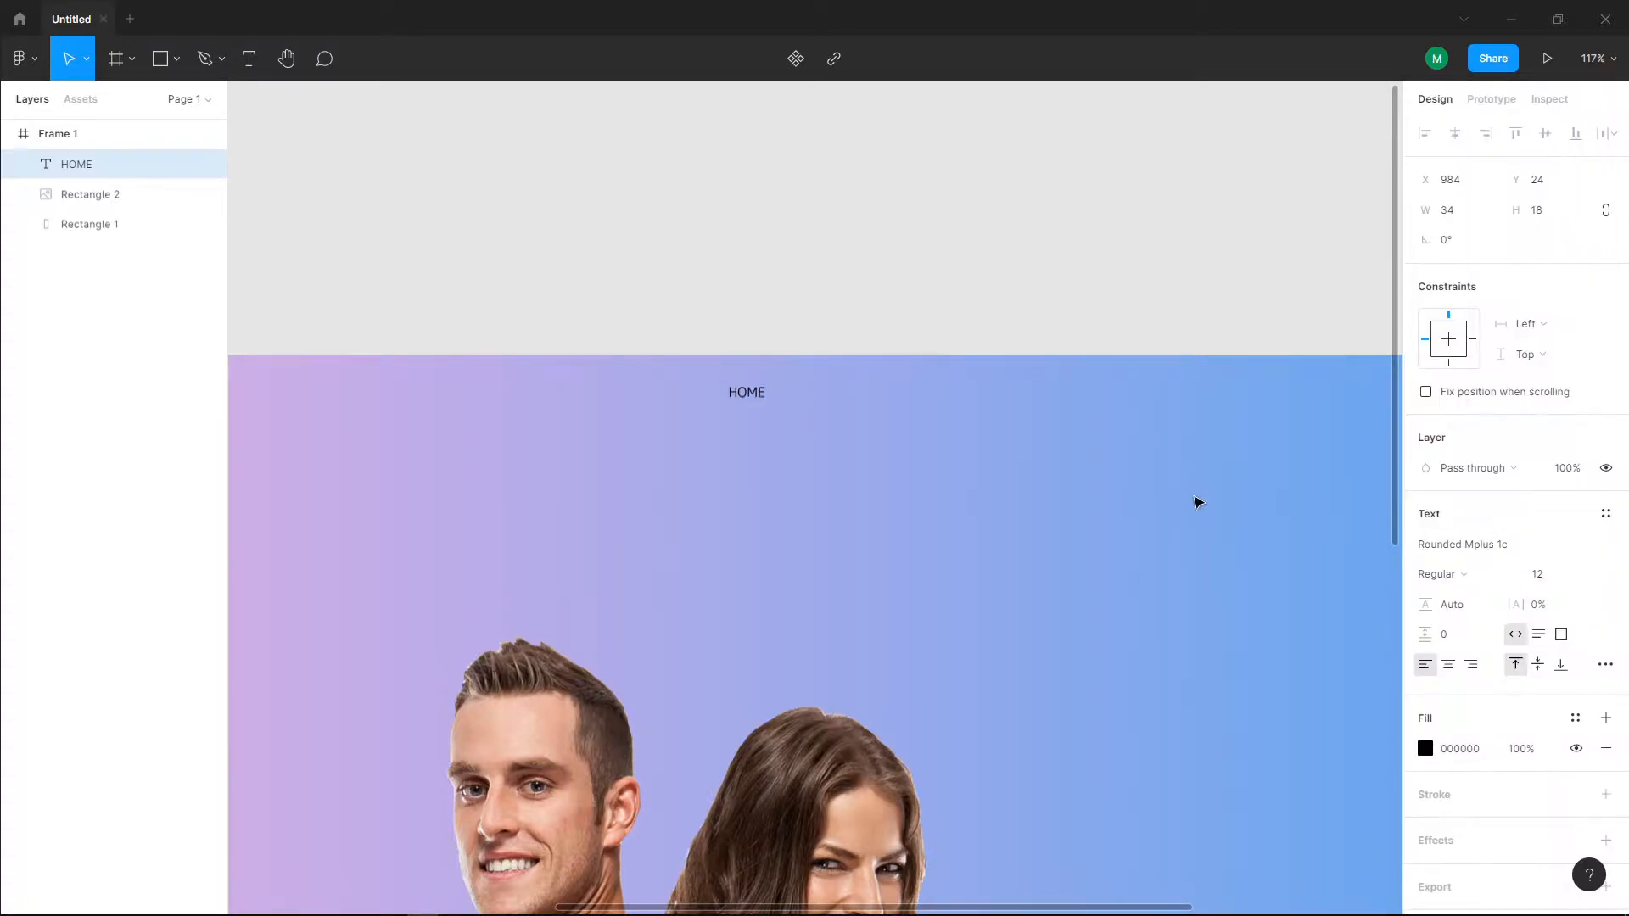
pyautogui.click(1464, 574)
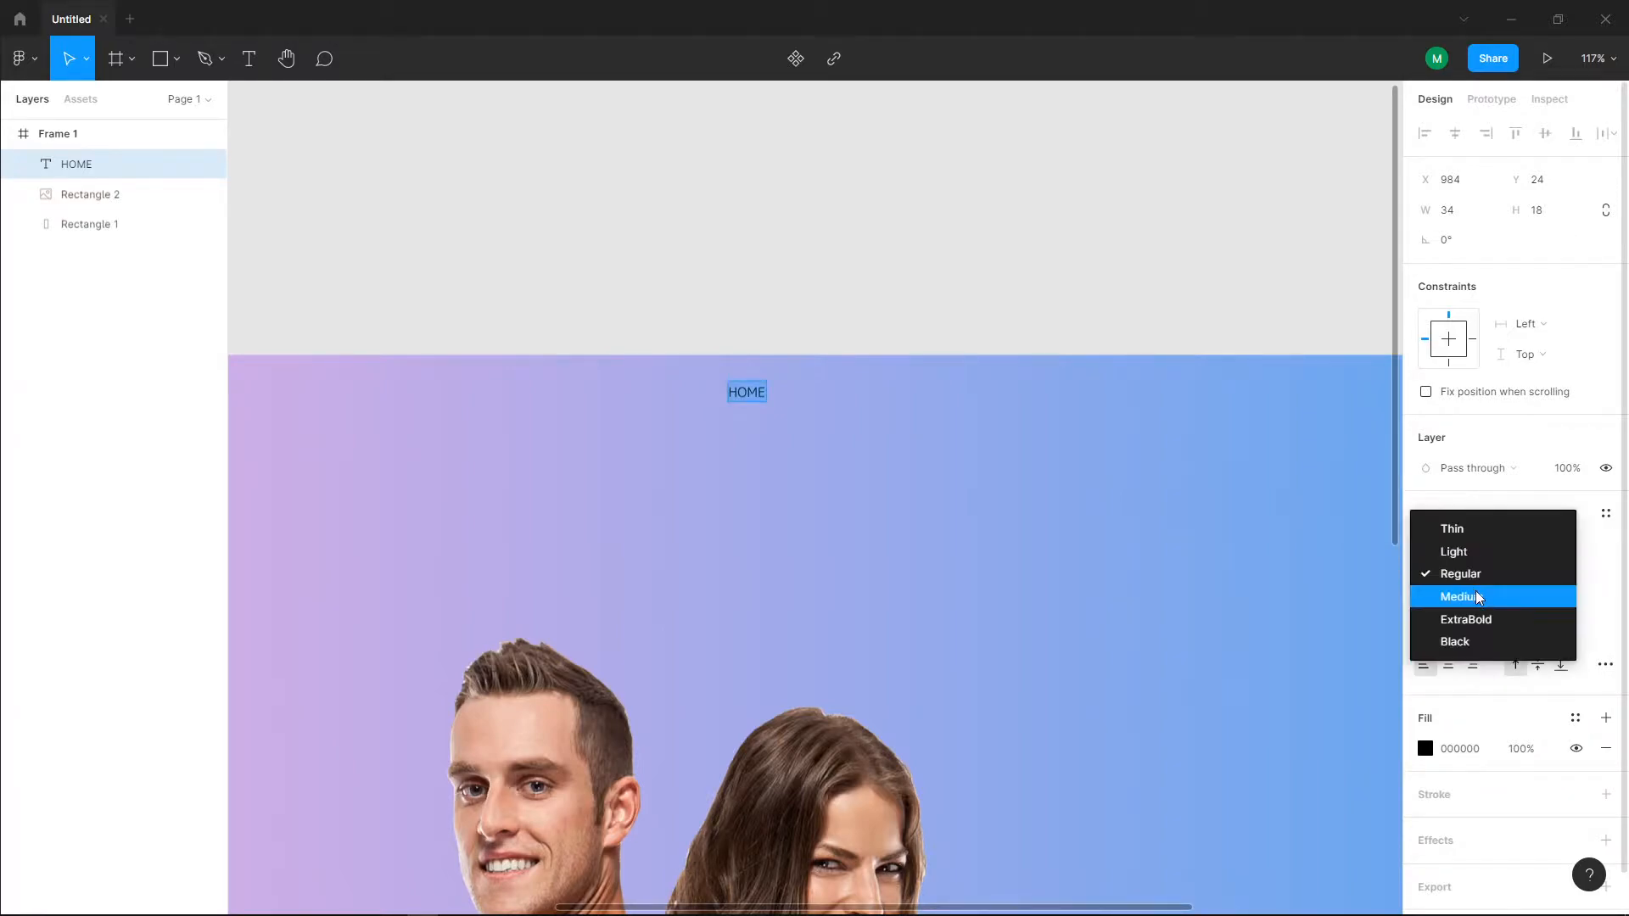
pyautogui.click(1478, 599)
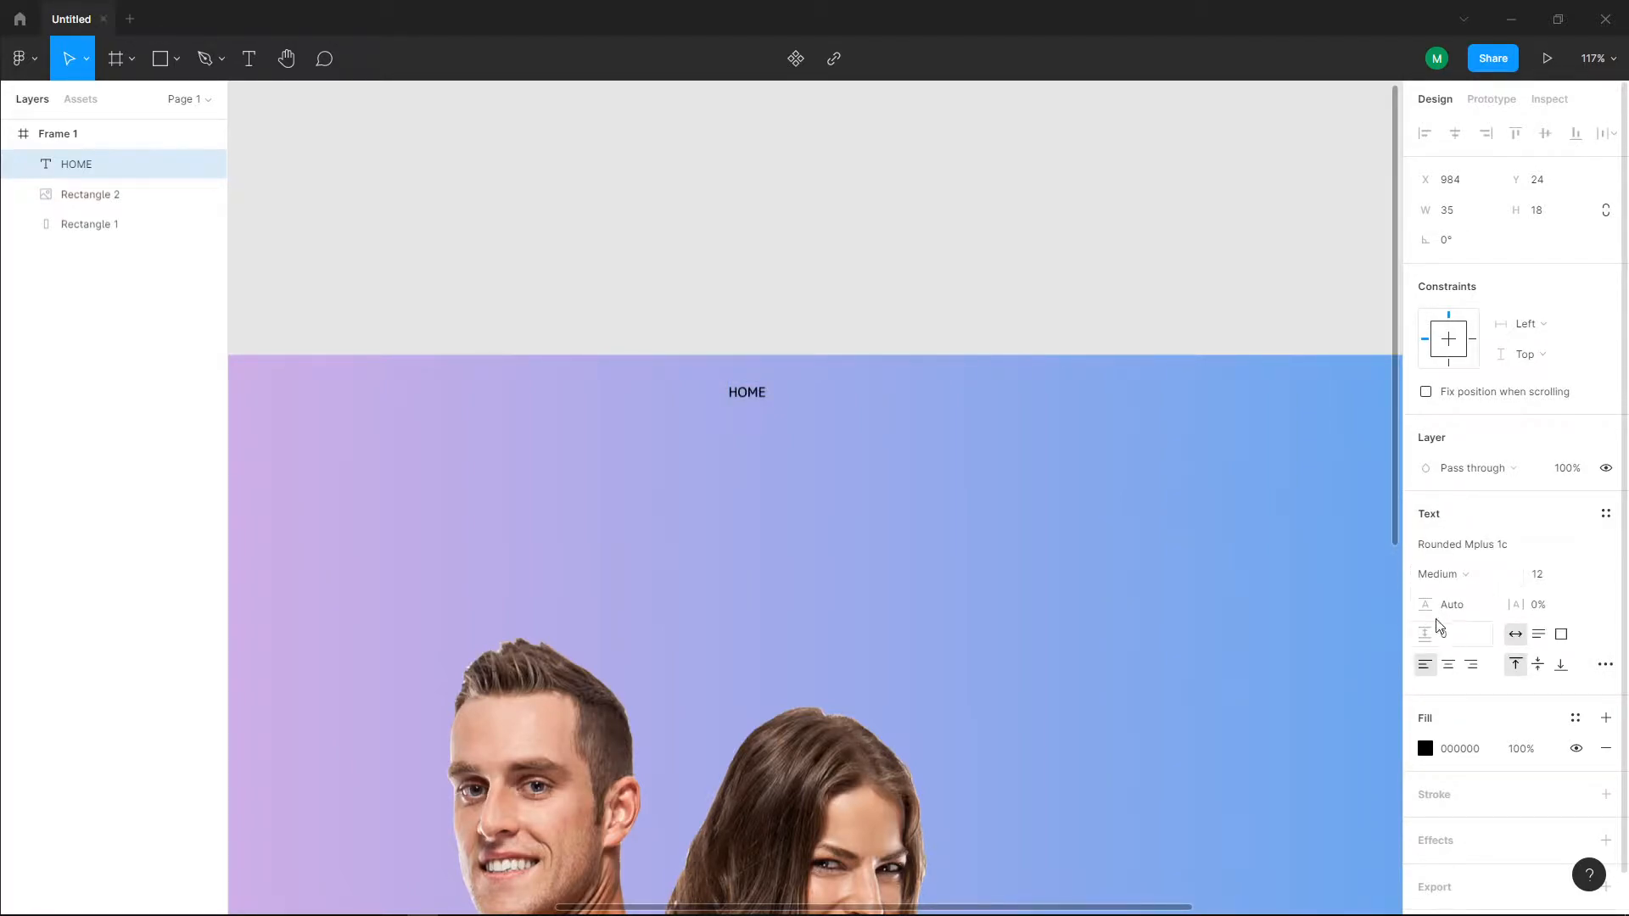
# Step: Set the HOME text's fill colour to white FFFFFF and reselect the text
pyautogui.click(1428, 749)
pyautogui.moveTo(1329, 609); pyautogui.dragTo(1095, 380)
pyautogui.click(814, 417)
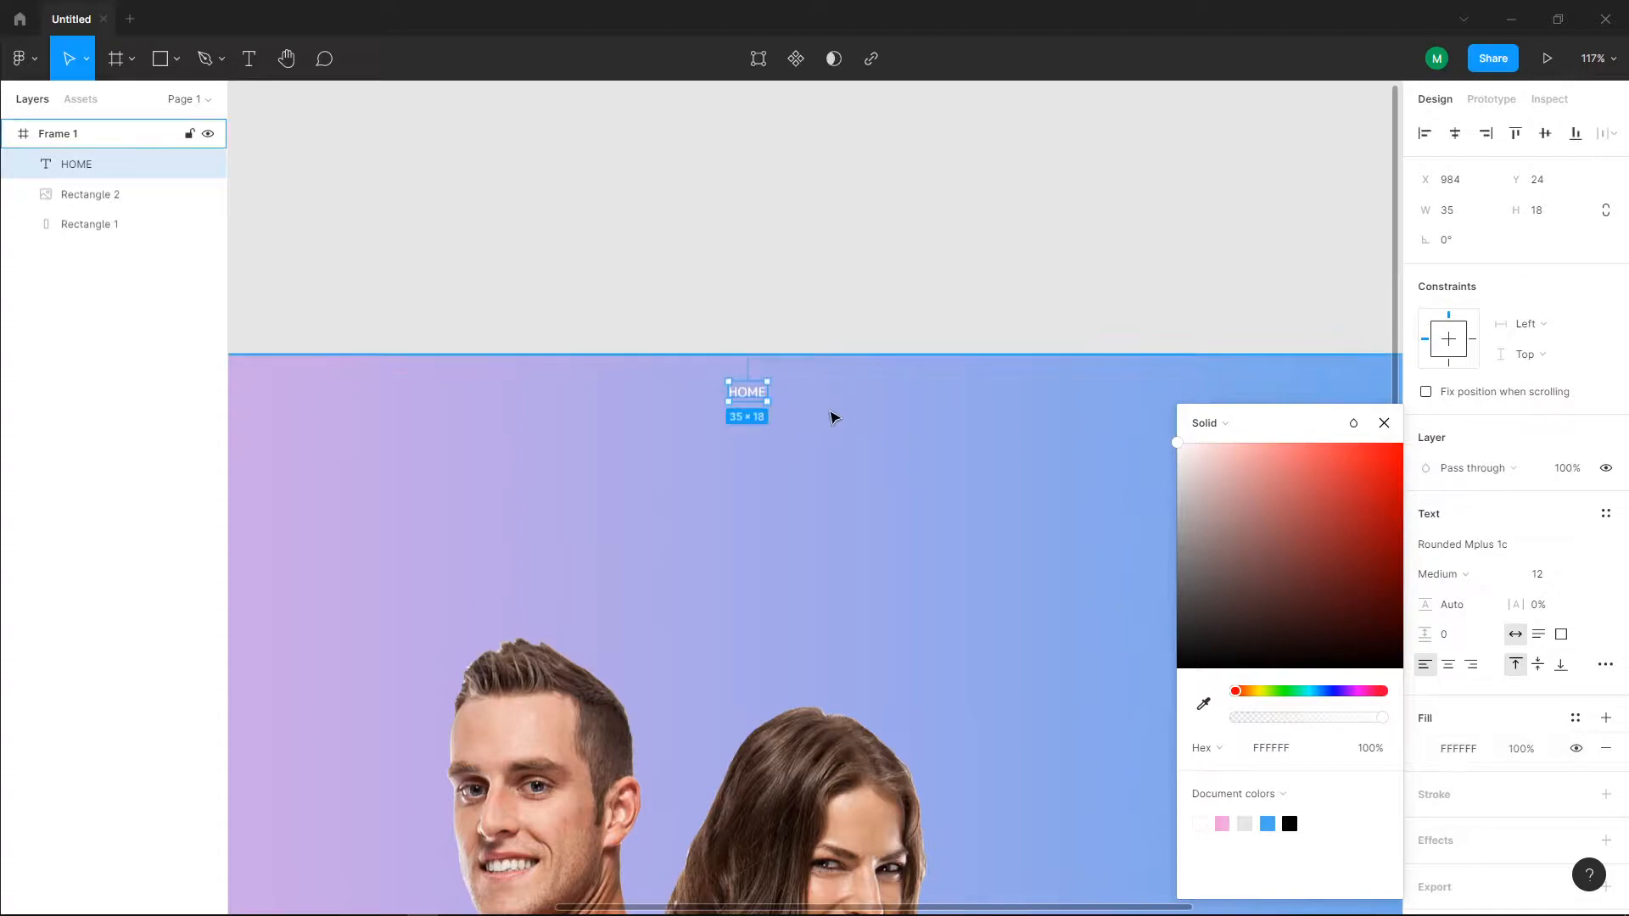
pyautogui.scroll(-4, 850, 430)
pyautogui.click(851, 374)
pyautogui.click(811, 414)
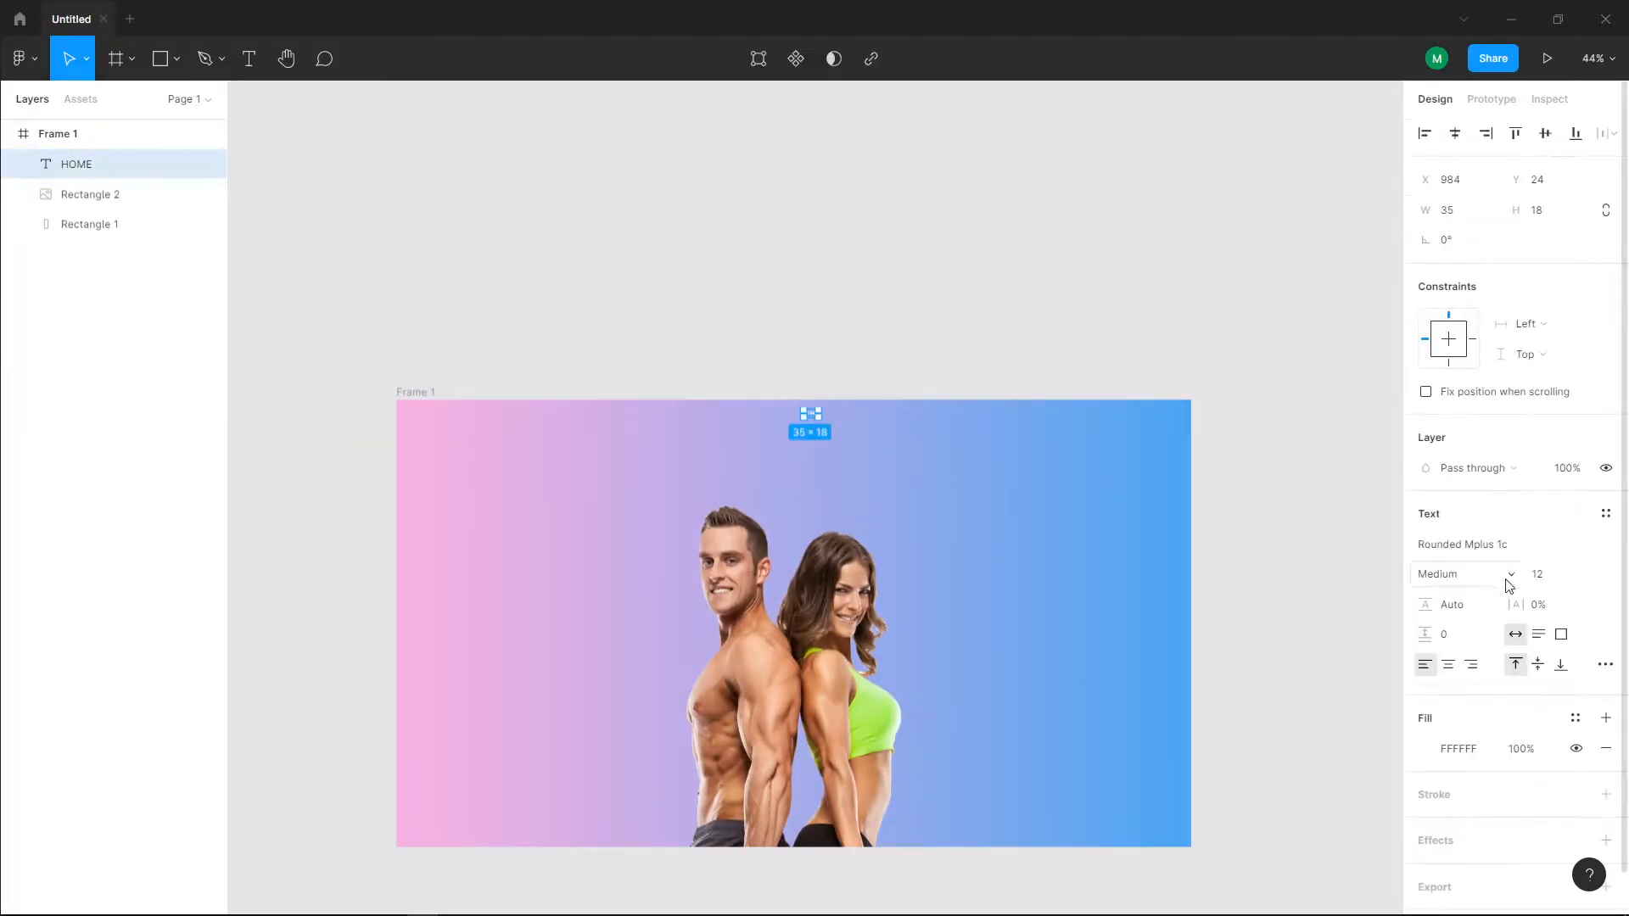
# Step: Set the HOME text's font size to 24
pyautogui.click(1584, 580)
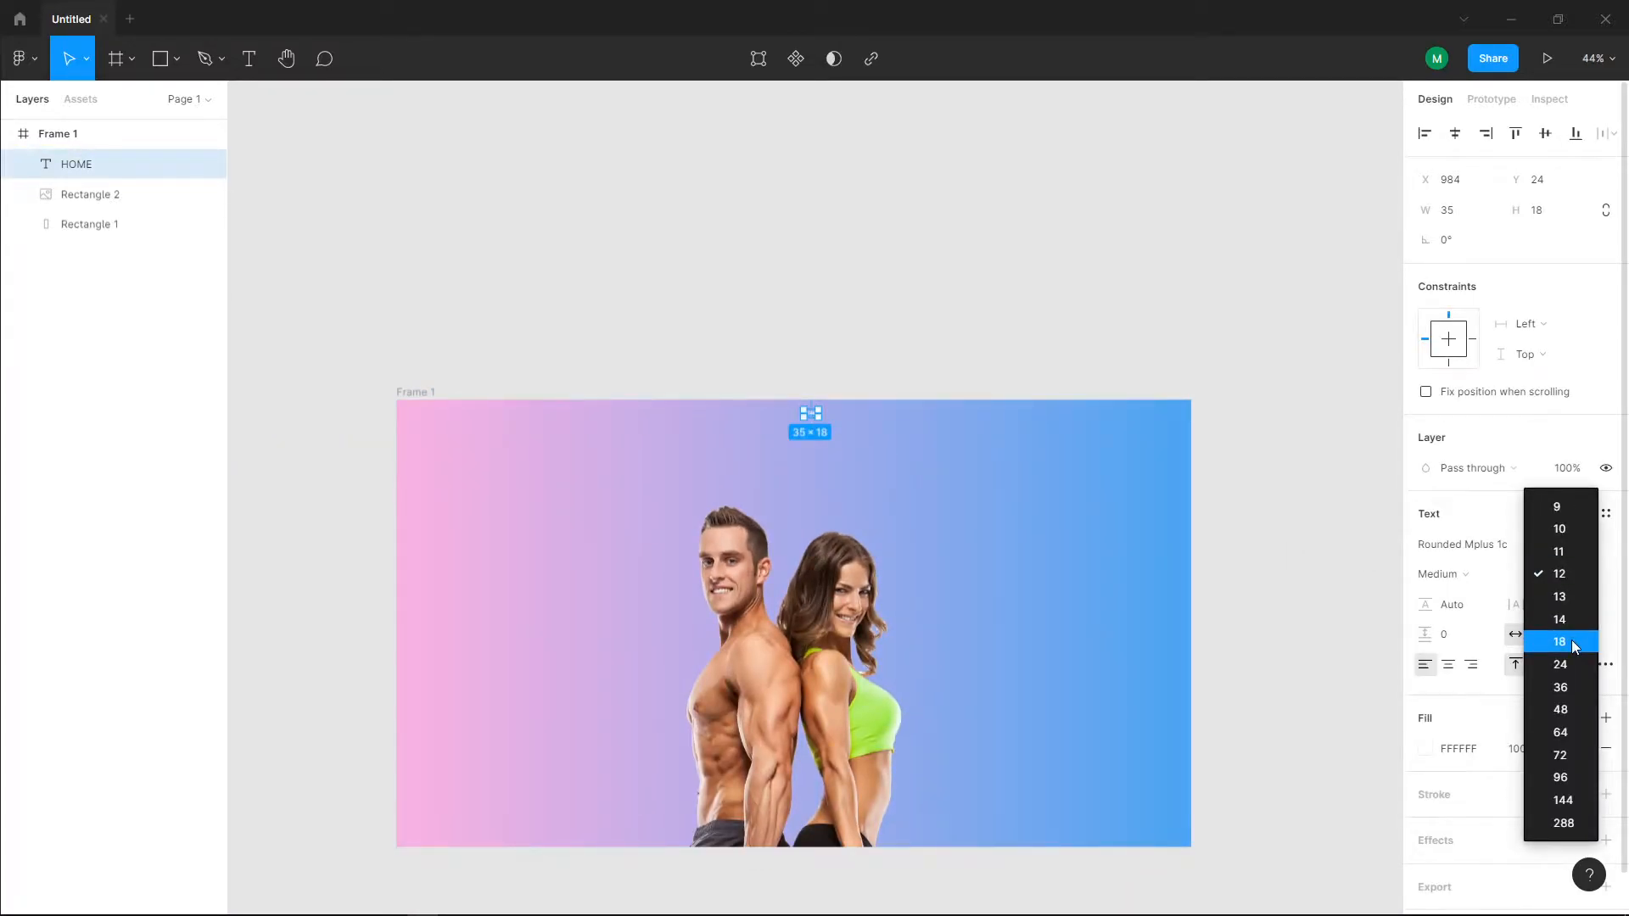
pyautogui.click(1574, 647)
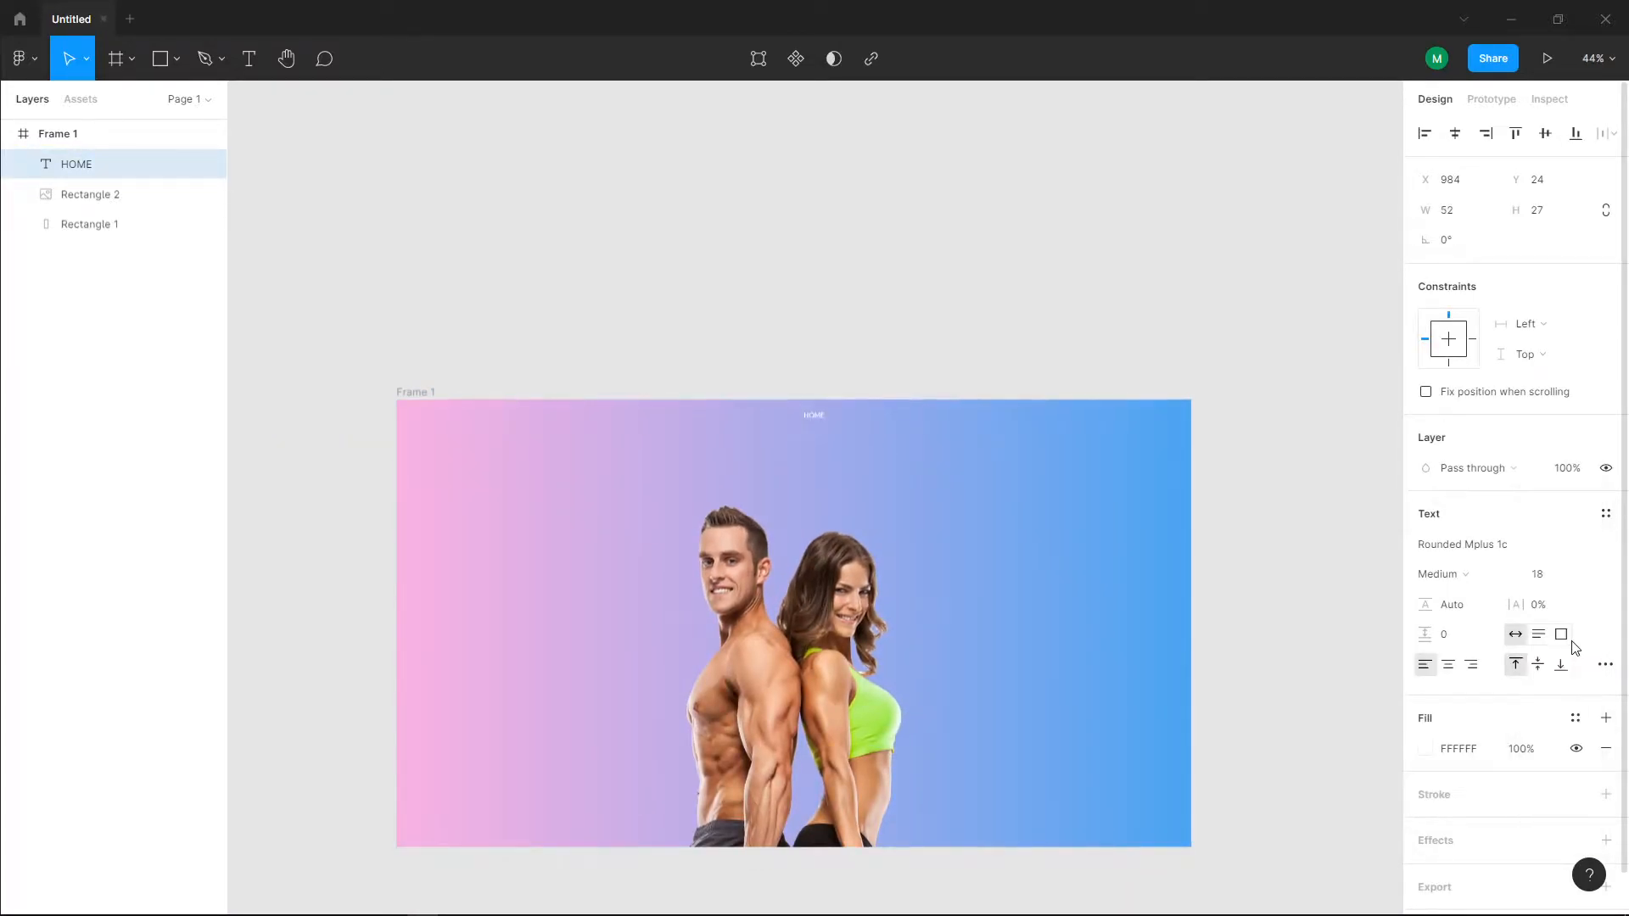
pyautogui.click(1590, 574)
pyautogui.click(1565, 596)
pyautogui.scroll(5, 856, 429)
pyautogui.scroll(2, 776, 411)
pyautogui.click(740, 423)
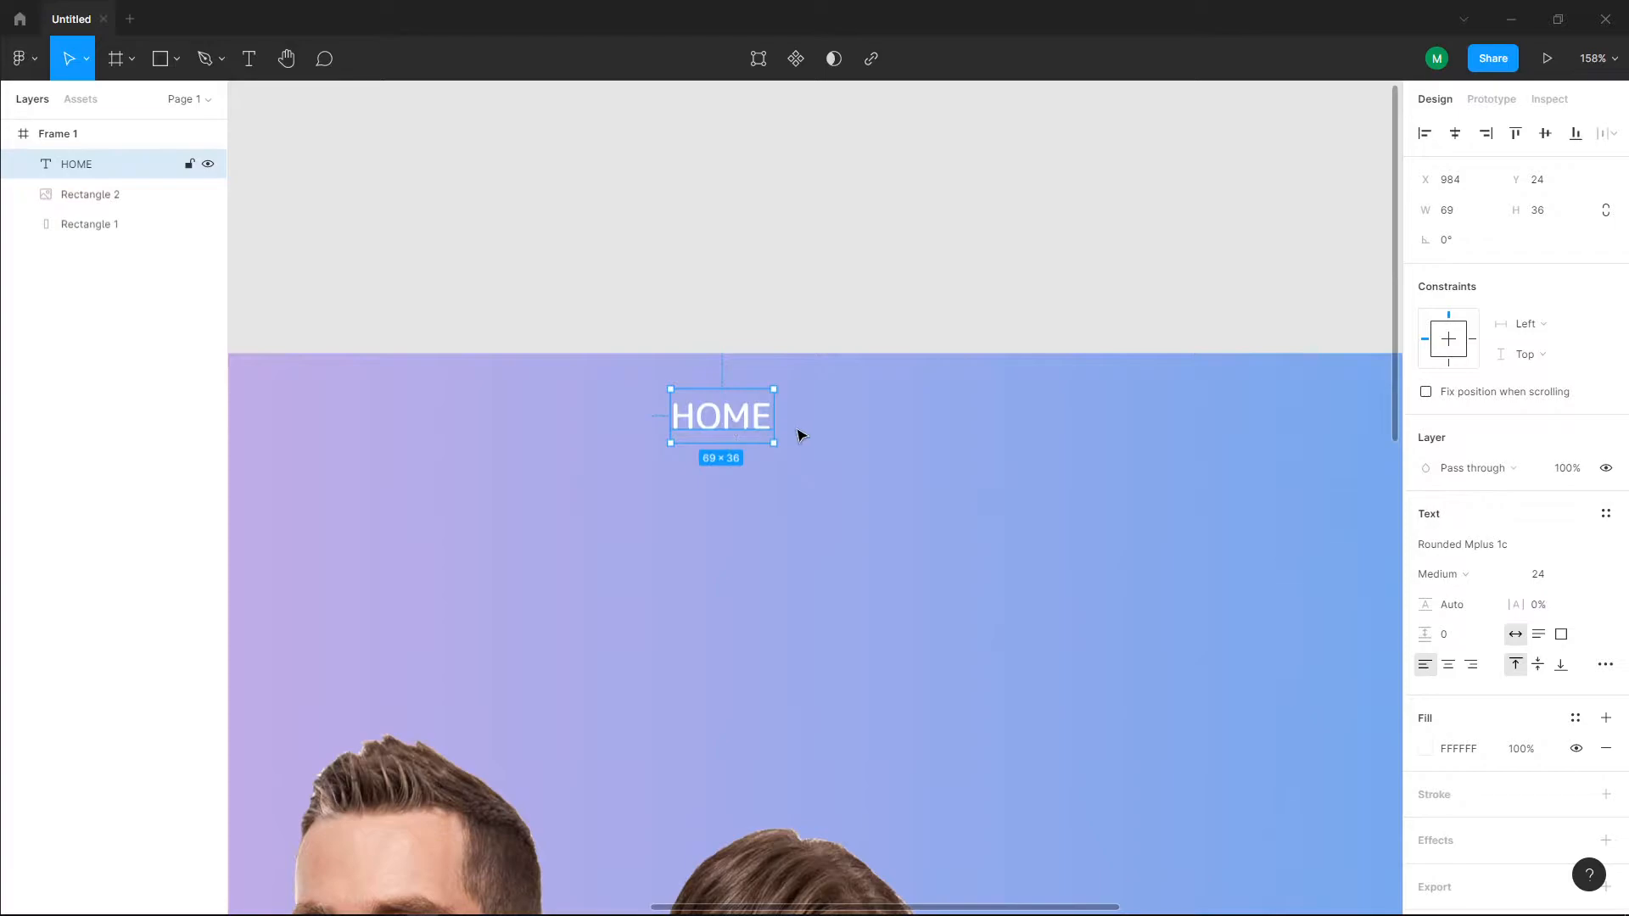
pyautogui.hscroll(5, 820, 440)
pyautogui.scroll(-10, 820, 439)
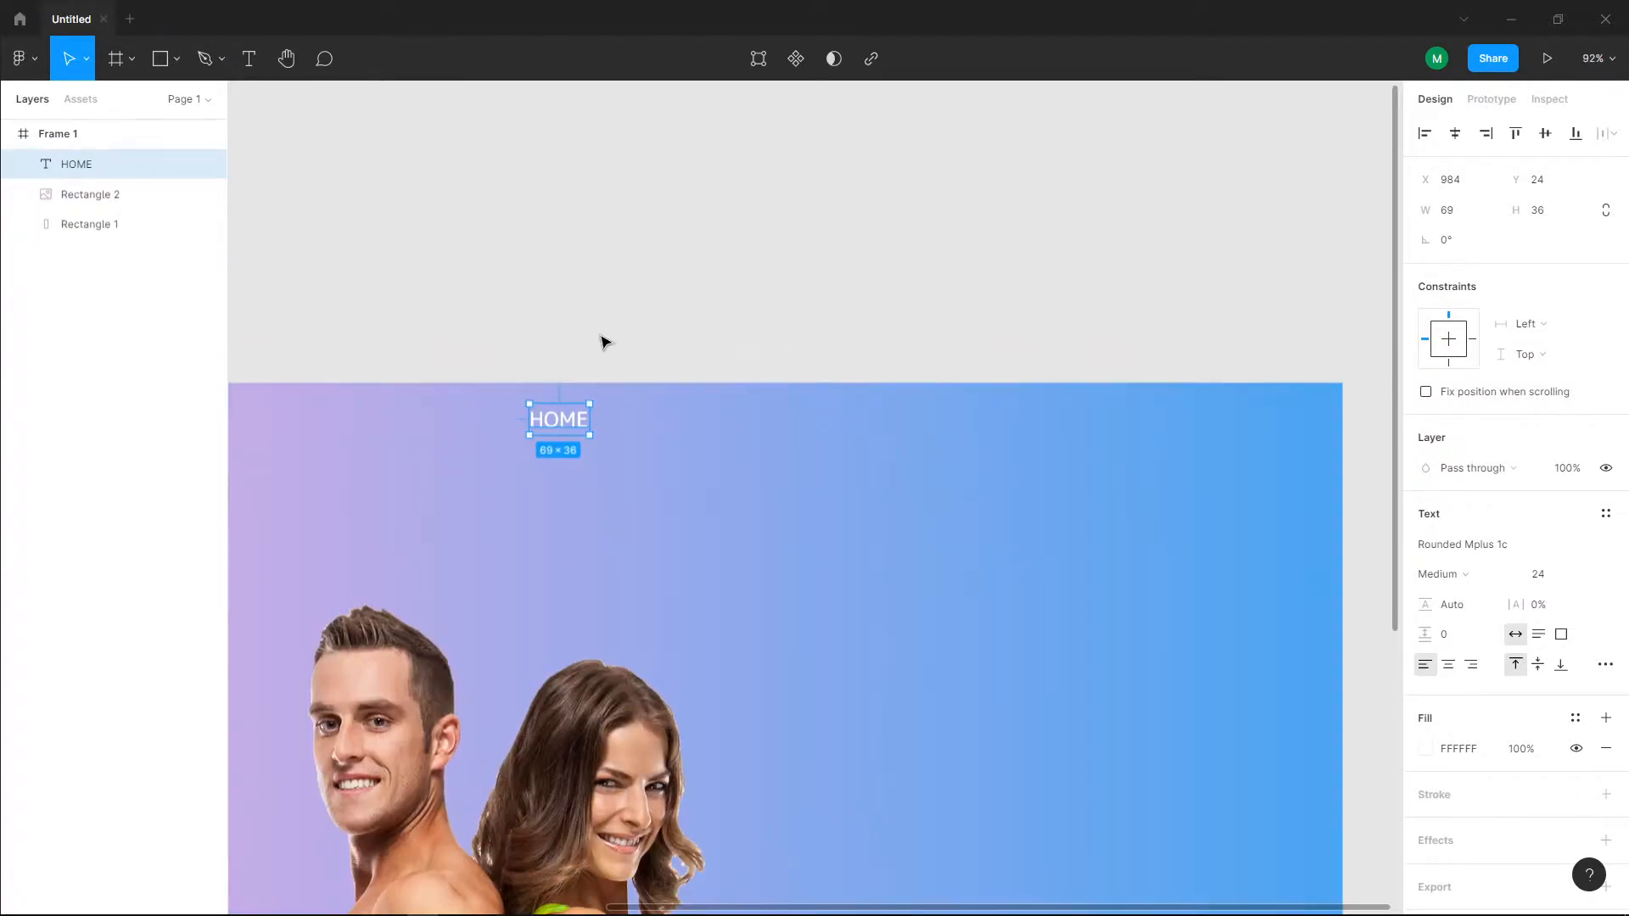
# Step: Show the layout grid of Frame 1
pyautogui.click(115, 202)
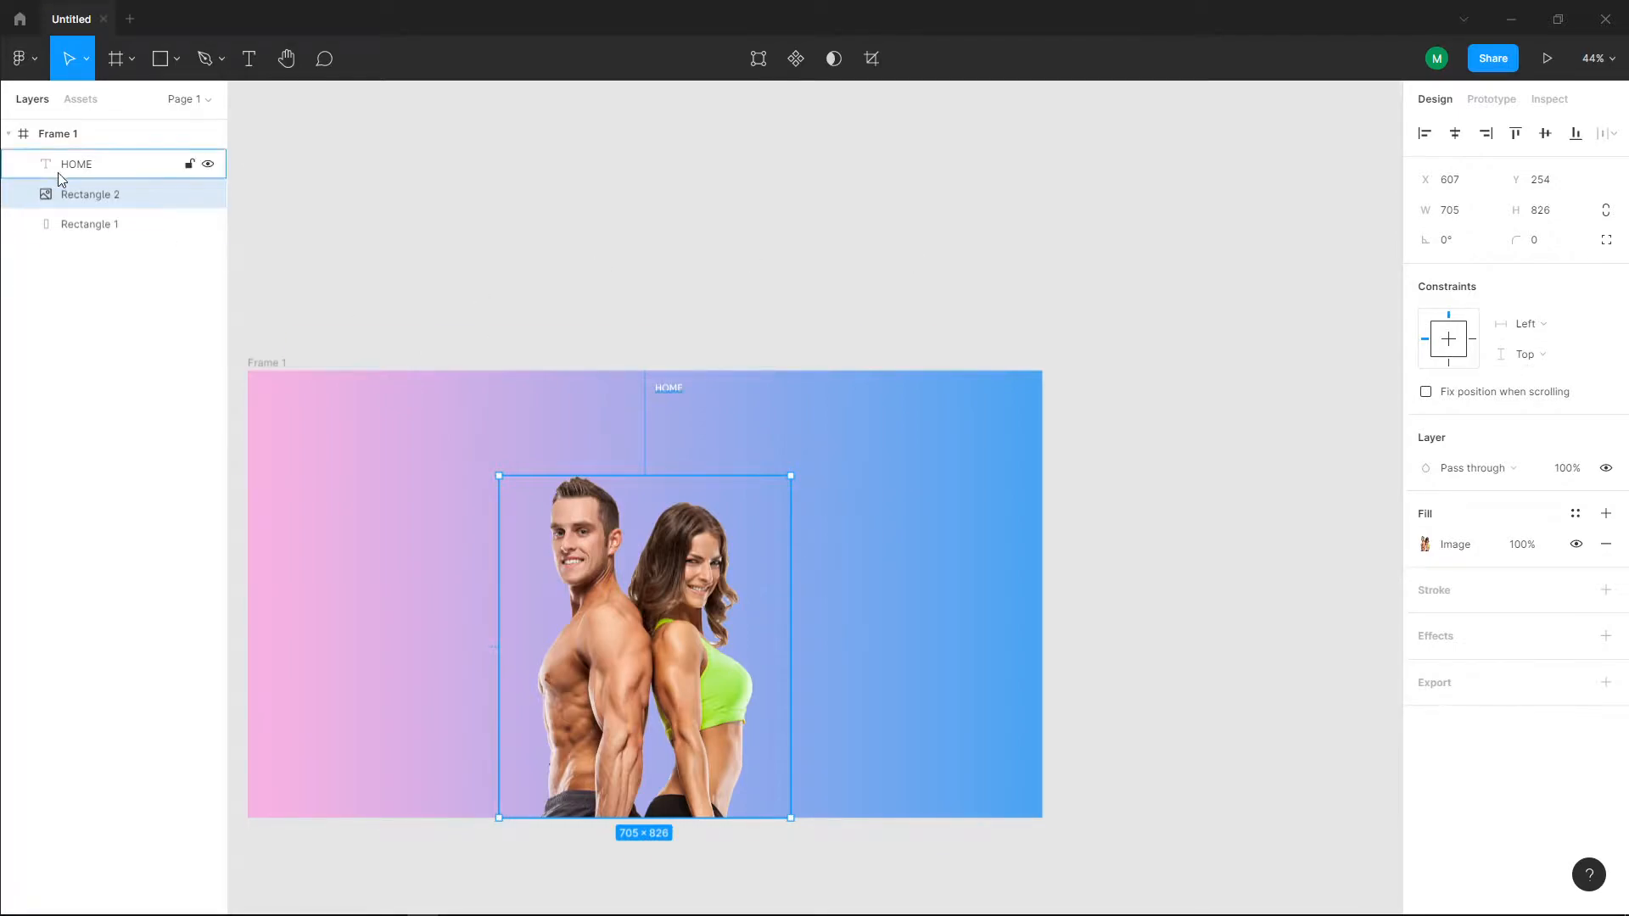
pyautogui.click(62, 136)
pyautogui.click(1575, 422)
# Step: Move the HOME text near the frame's upper-right corner, change its wording to ABOUT and place it at X 1744, Y 24
pyautogui.scroll(5, 1033, 469)
pyautogui.moveTo(495, 365); pyautogui.dragTo(1065, 367)
pyautogui.doubleClick(1065, 367)
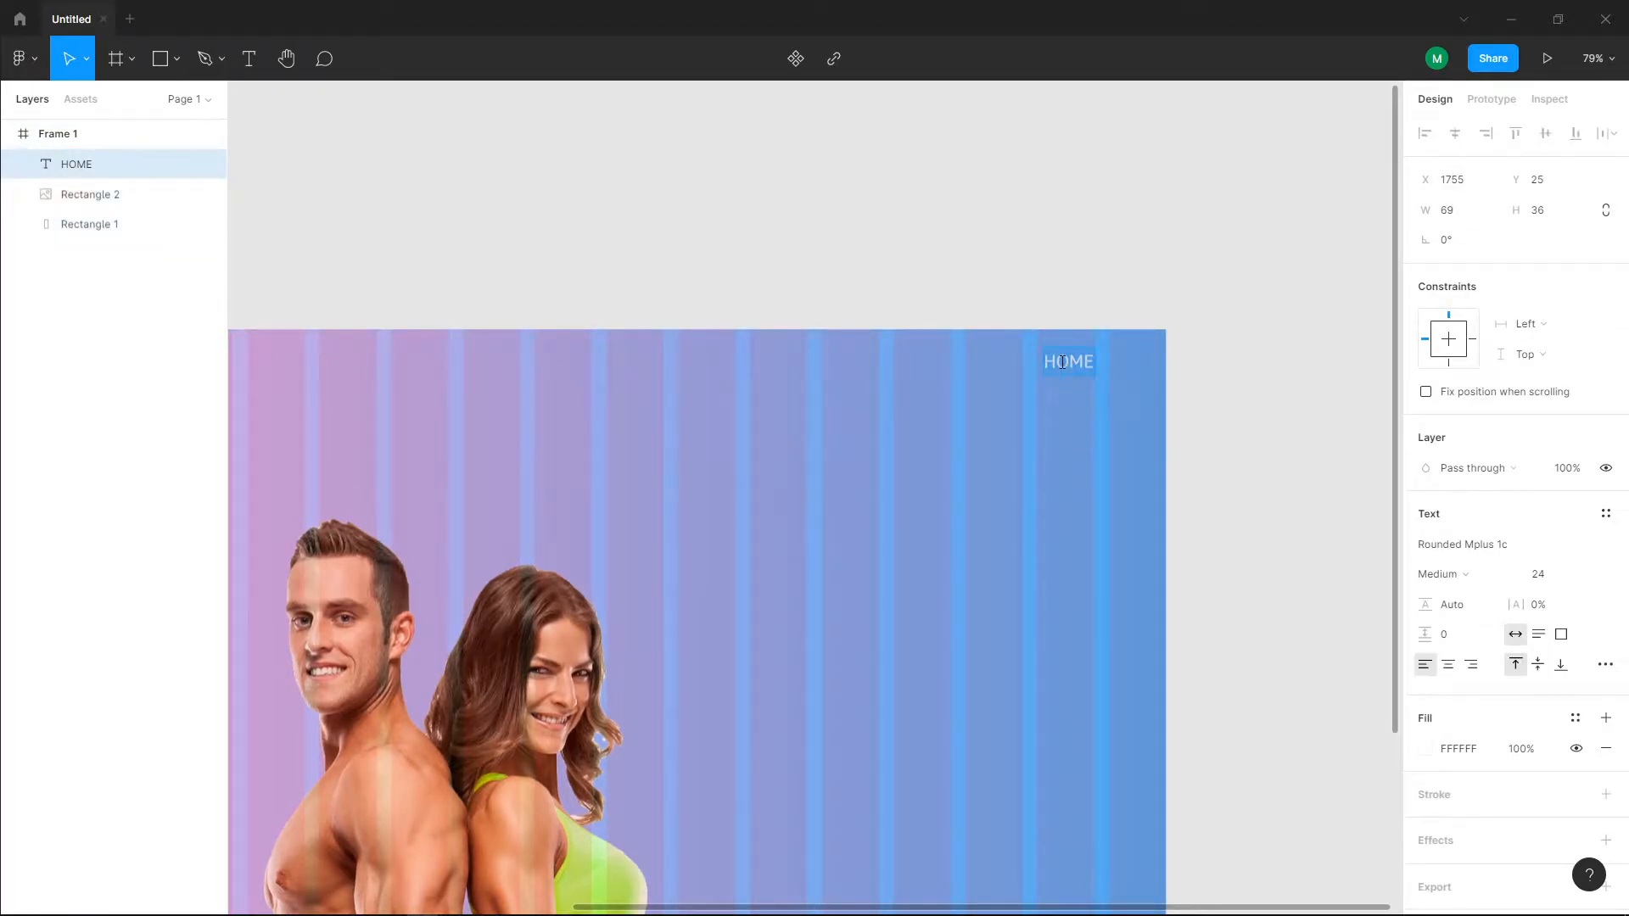
pyautogui.write('ABOUT')
pyautogui.press('Escape')
pyautogui.moveTo(1068, 367); pyautogui.dragTo(1061, 367)
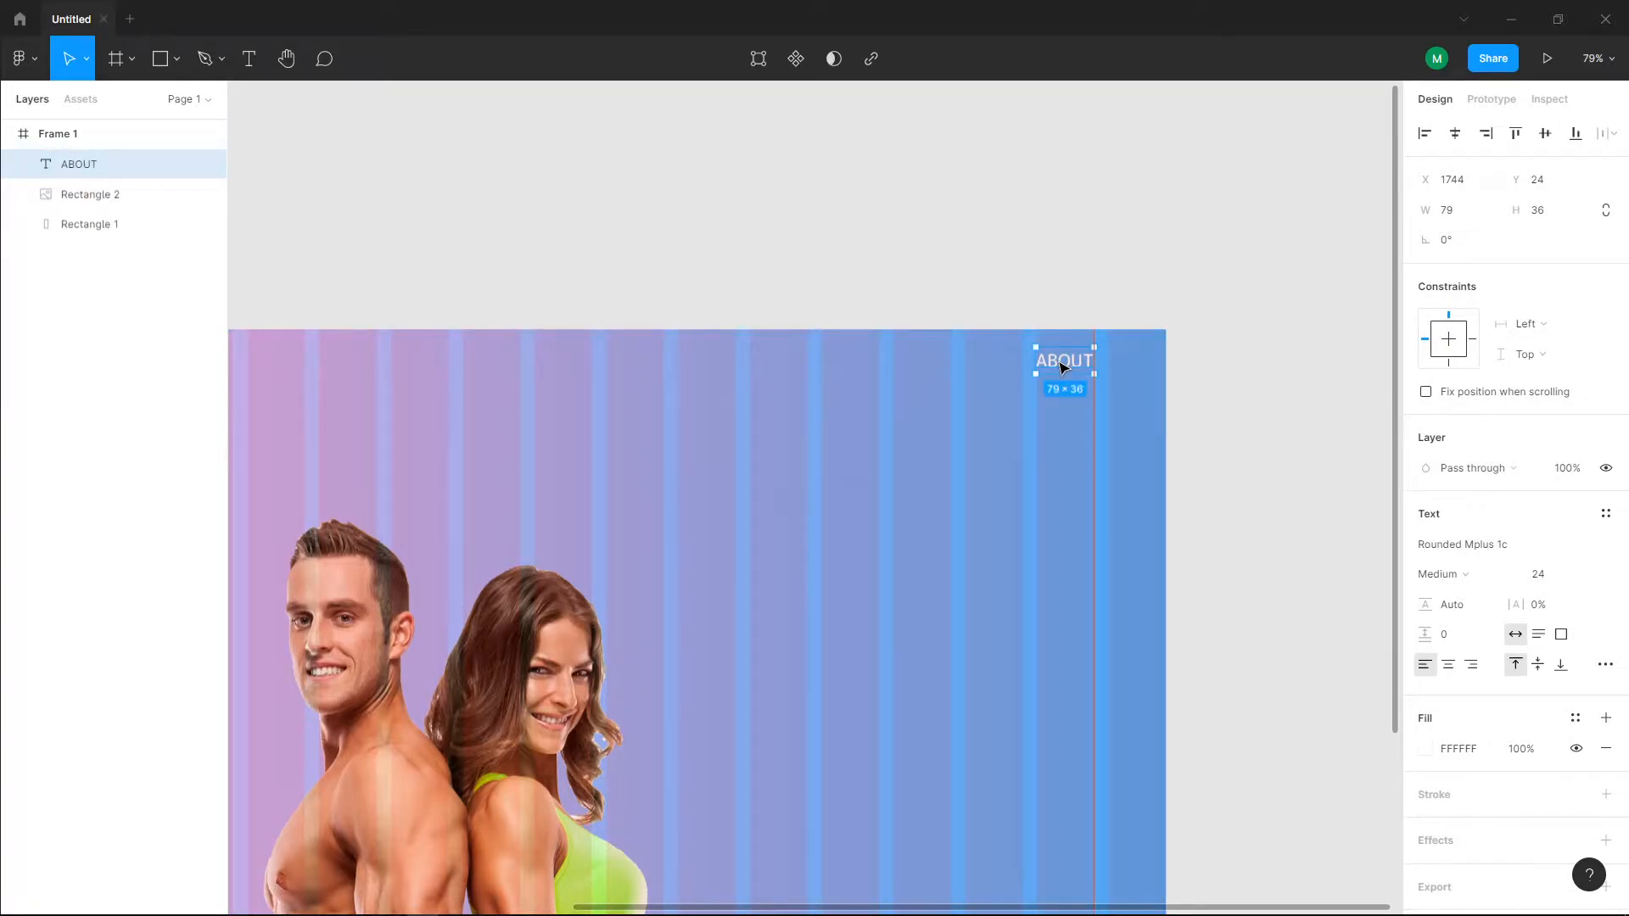
# Step: Duplicate ABOUT to X 1552, Y 24, change the copy to DIET PLAN and widen its text box to 150
pyautogui.hotkey('ctrl', 'd')
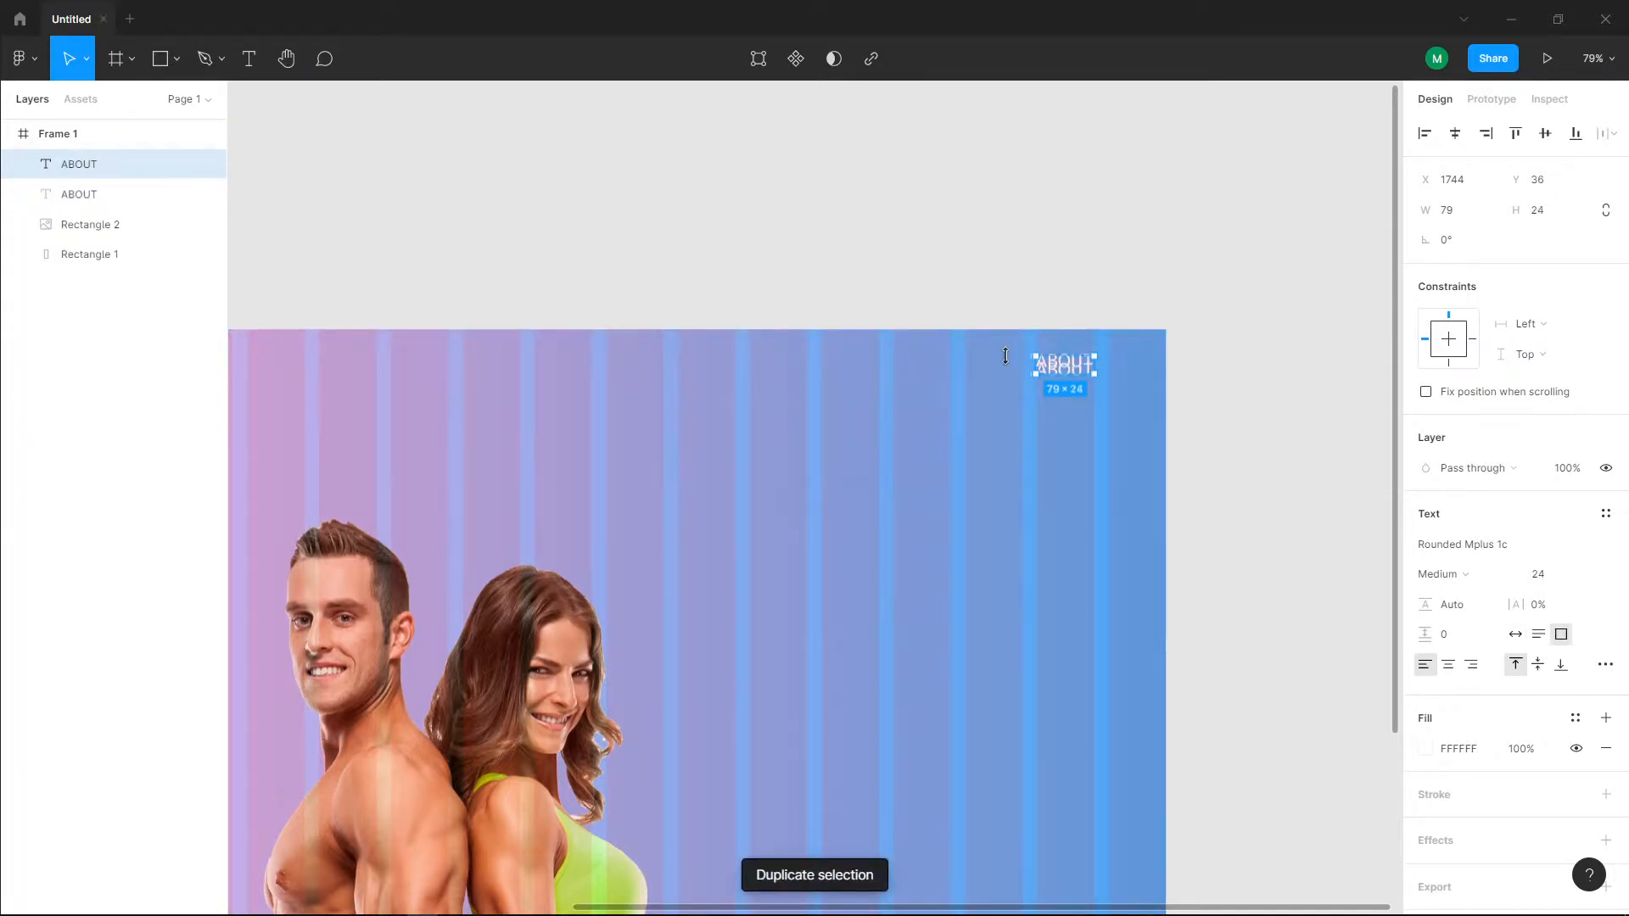
pyautogui.moveTo(1063, 366); pyautogui.dragTo(927, 366)
pyautogui.doubleClick(924, 360)
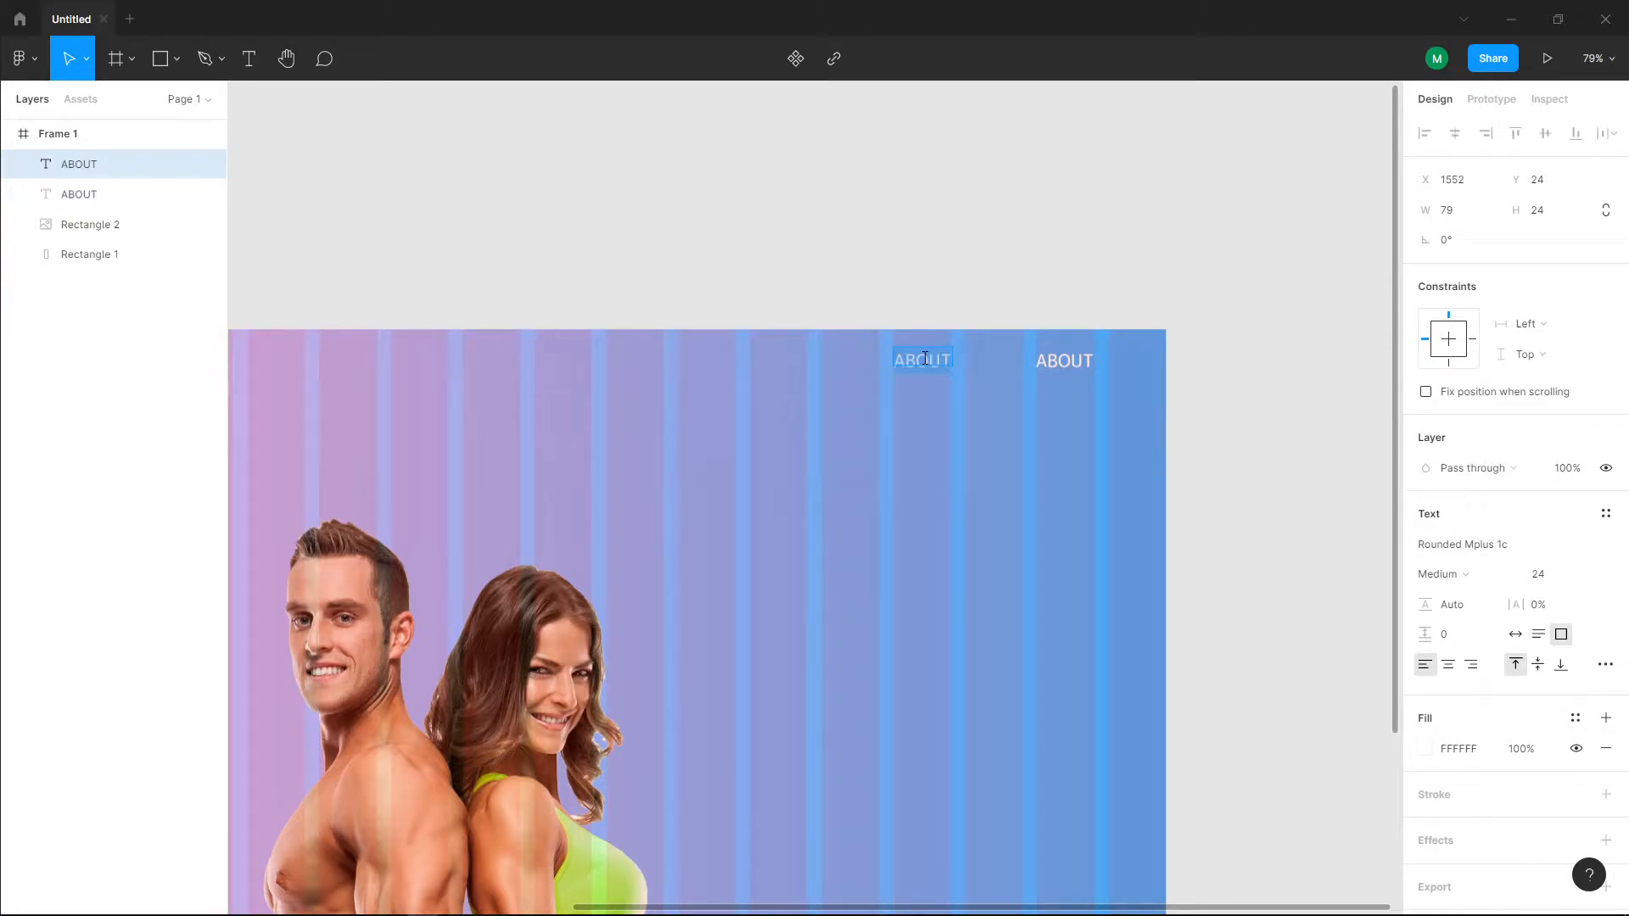
pyautogui.write('DIET PLAN')
pyautogui.press('Escape')
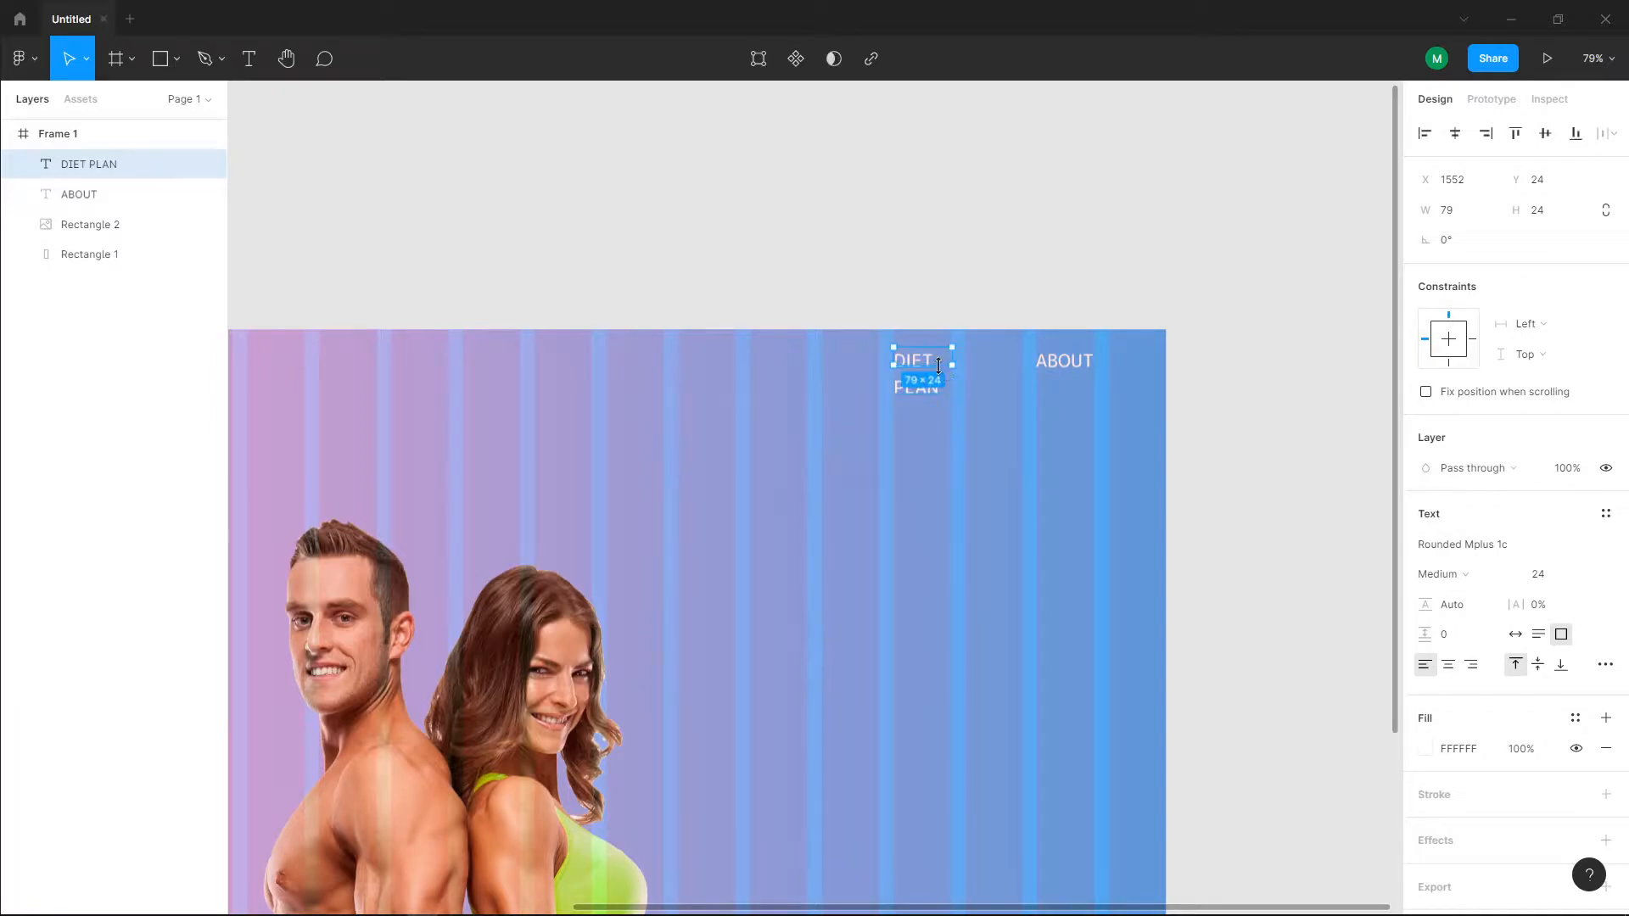
pyautogui.moveTo(951, 365); pyautogui.dragTo(1004, 367)
# Step: Duplicate DIET PLAN to X 1360, Y 24 and change the copy's wording to TRAINING
pyautogui.hotkey('ctrl', 'd')
pyautogui.moveTo(954, 361); pyautogui.dragTo(820, 366)
pyautogui.doubleClick(820, 366)
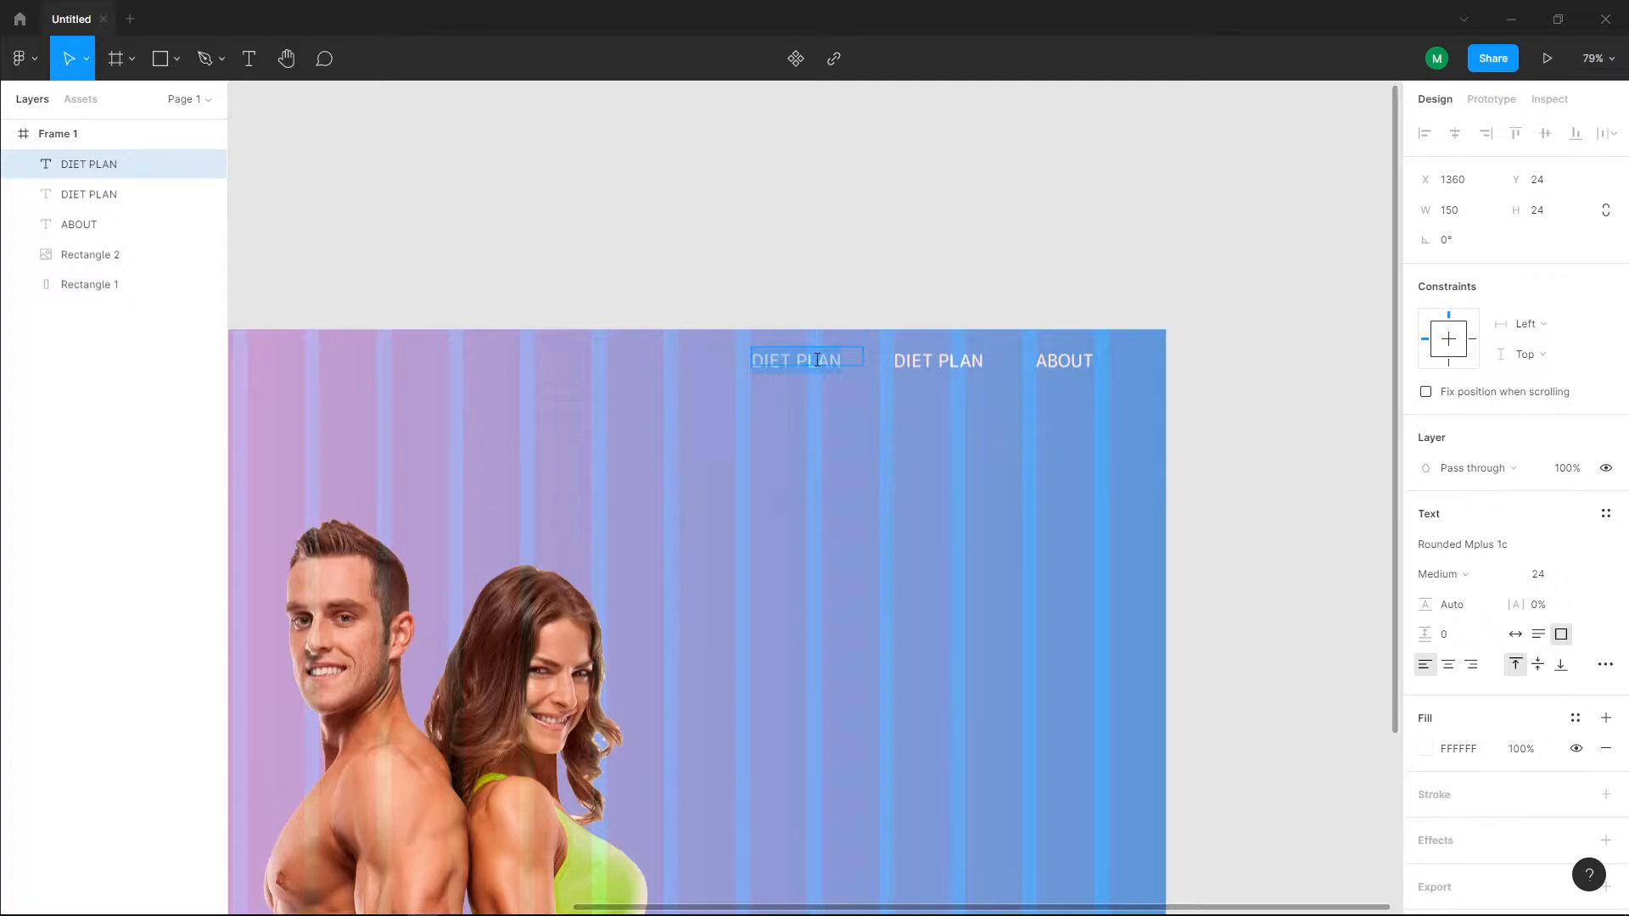
pyautogui.write('TRAINING')
pyautogui.press('Escape')
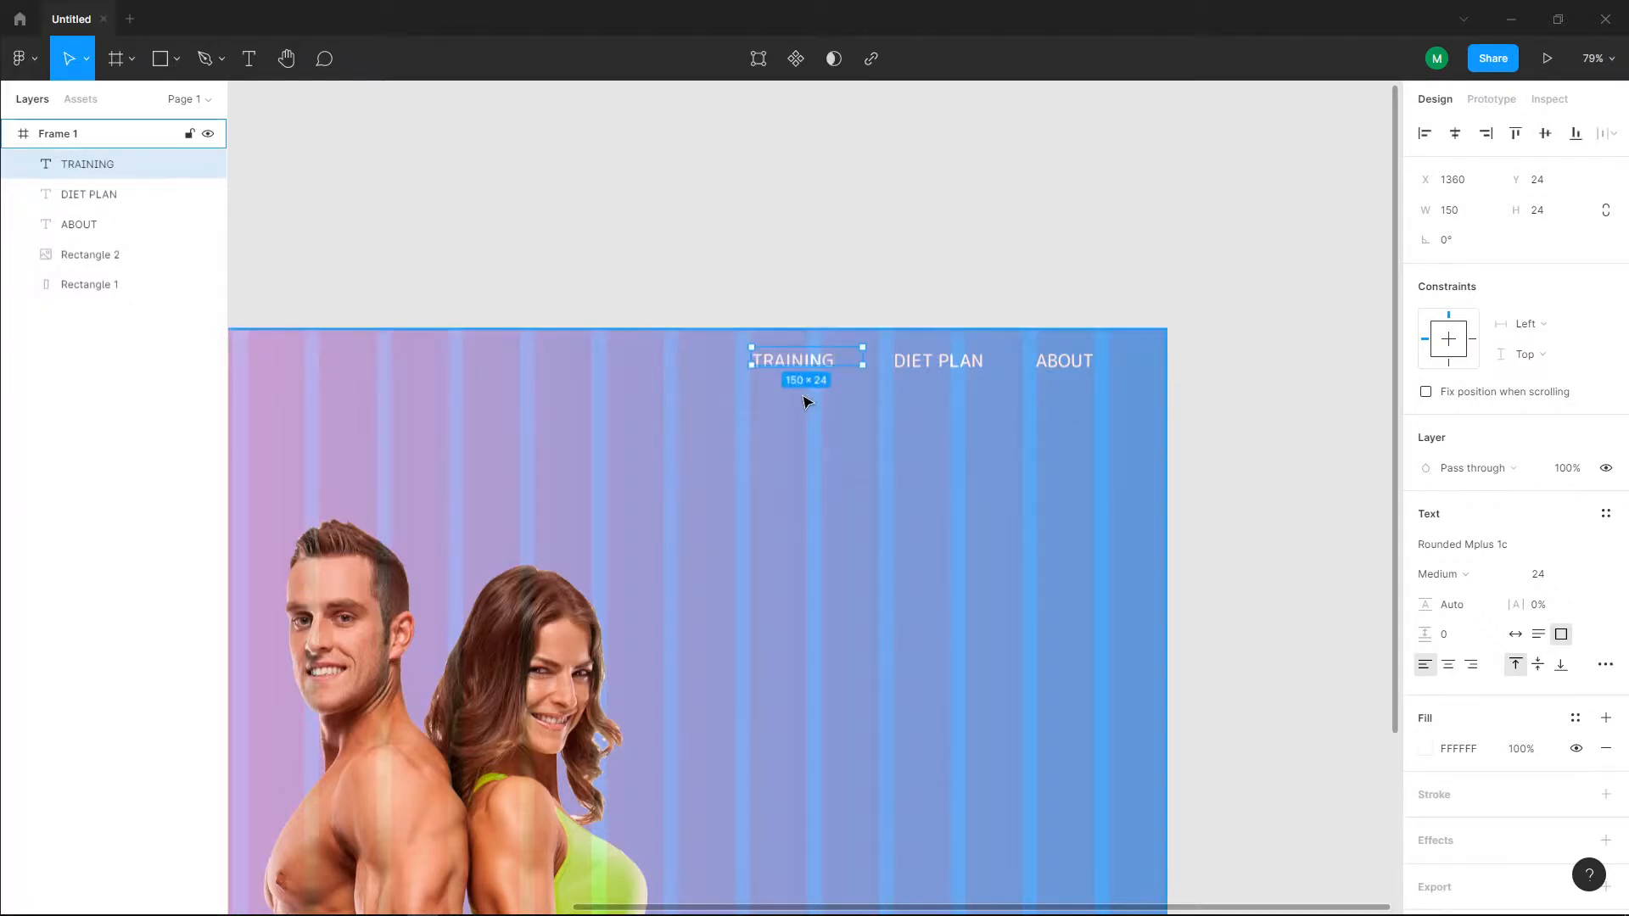
# Step: Duplicate TRAINING to X 1168, Y 24 and change the copy's wording to CATEGORY
pyautogui.hotkey('ctrl', 'd')
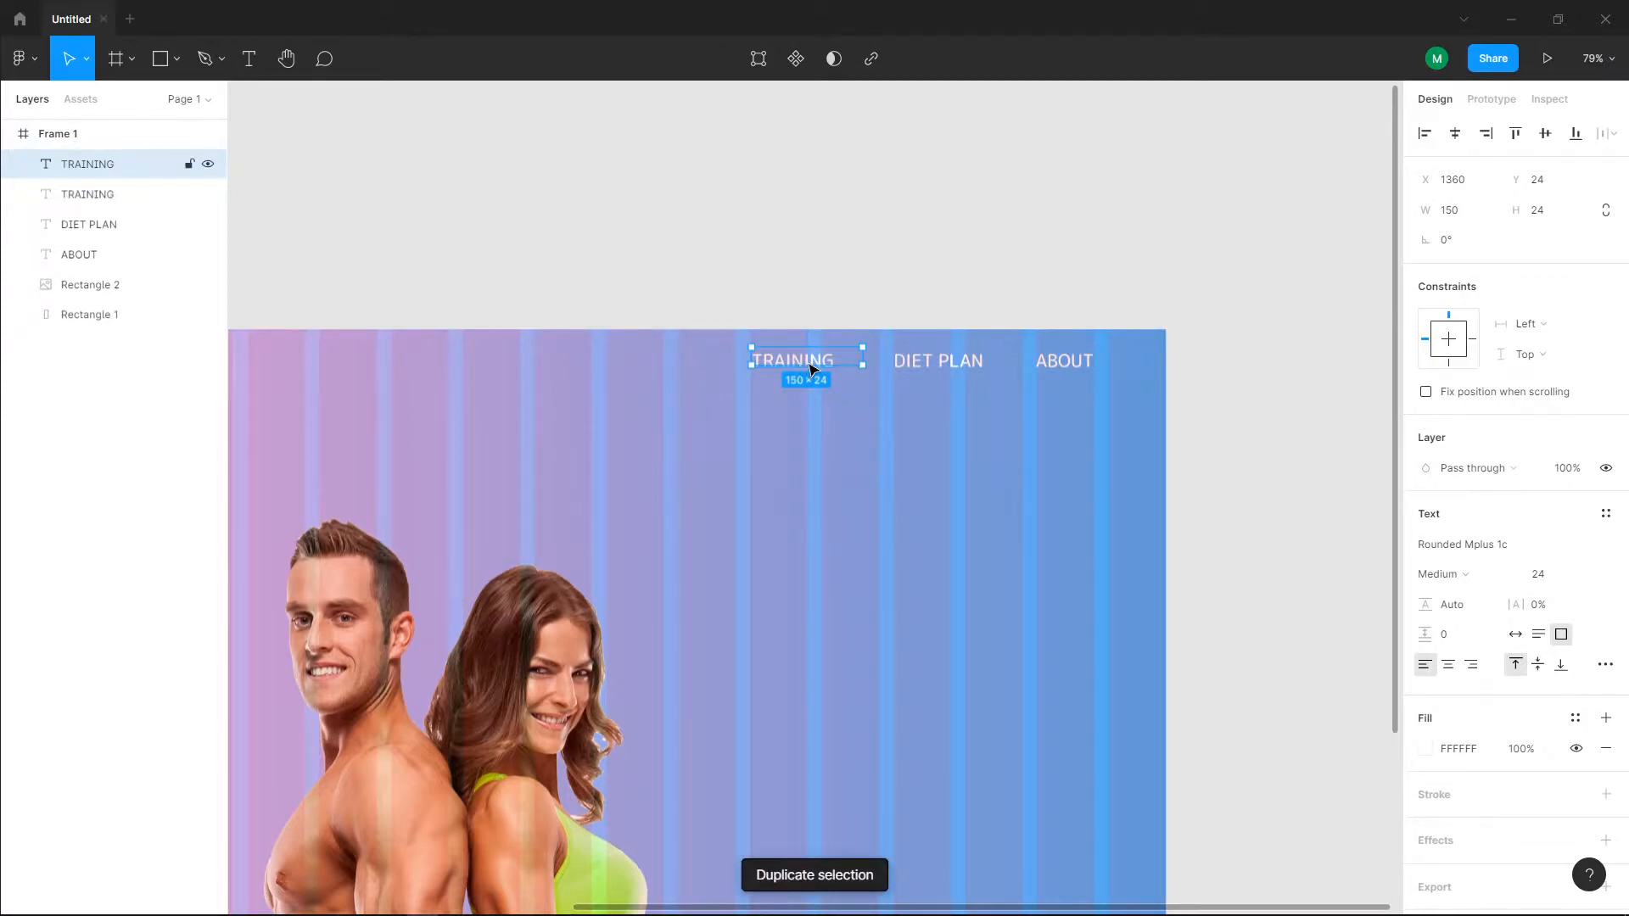
pyautogui.moveTo(810, 367); pyautogui.dragTo(669, 367)
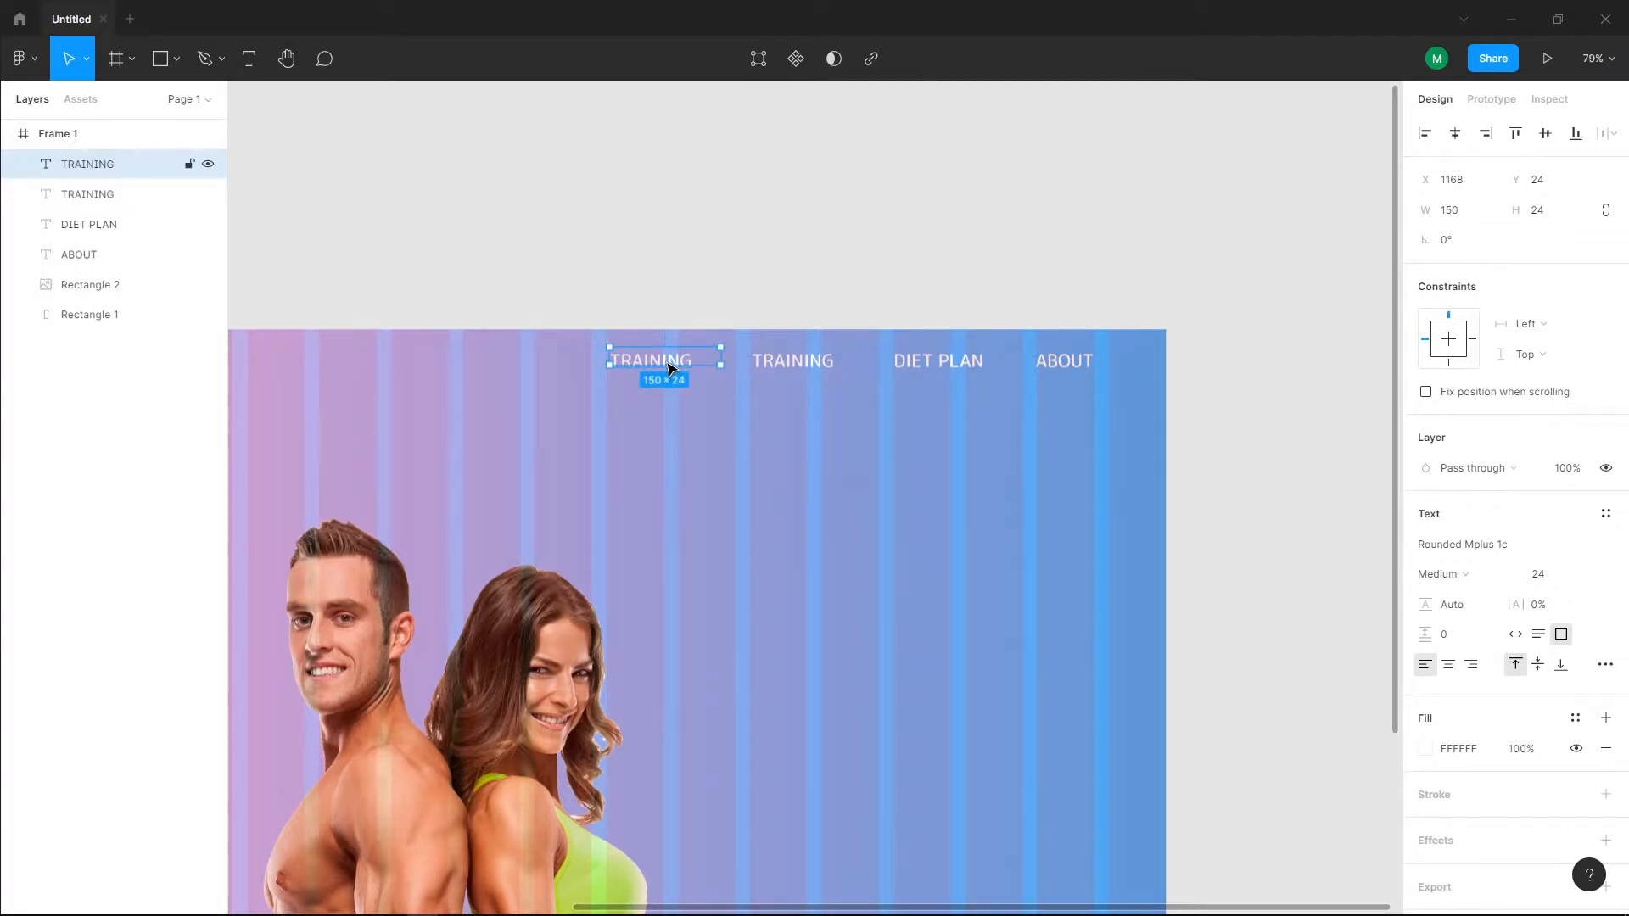
pyautogui.doubleClick(667, 363)
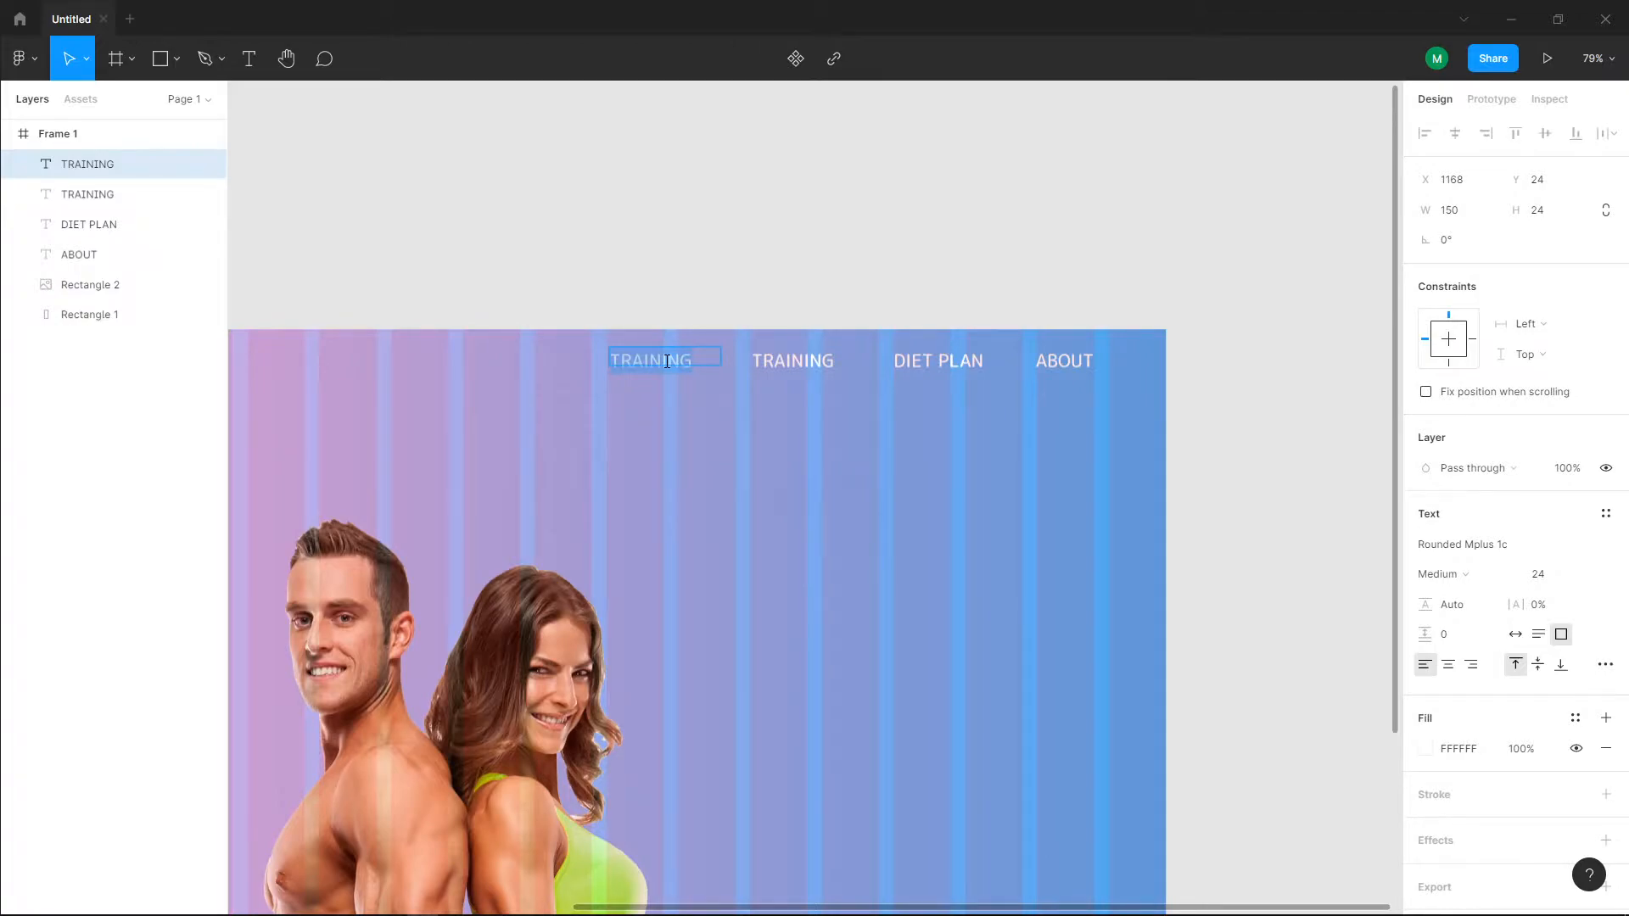
pyautogui.write('CATEGORY')
pyautogui.press('Escape')
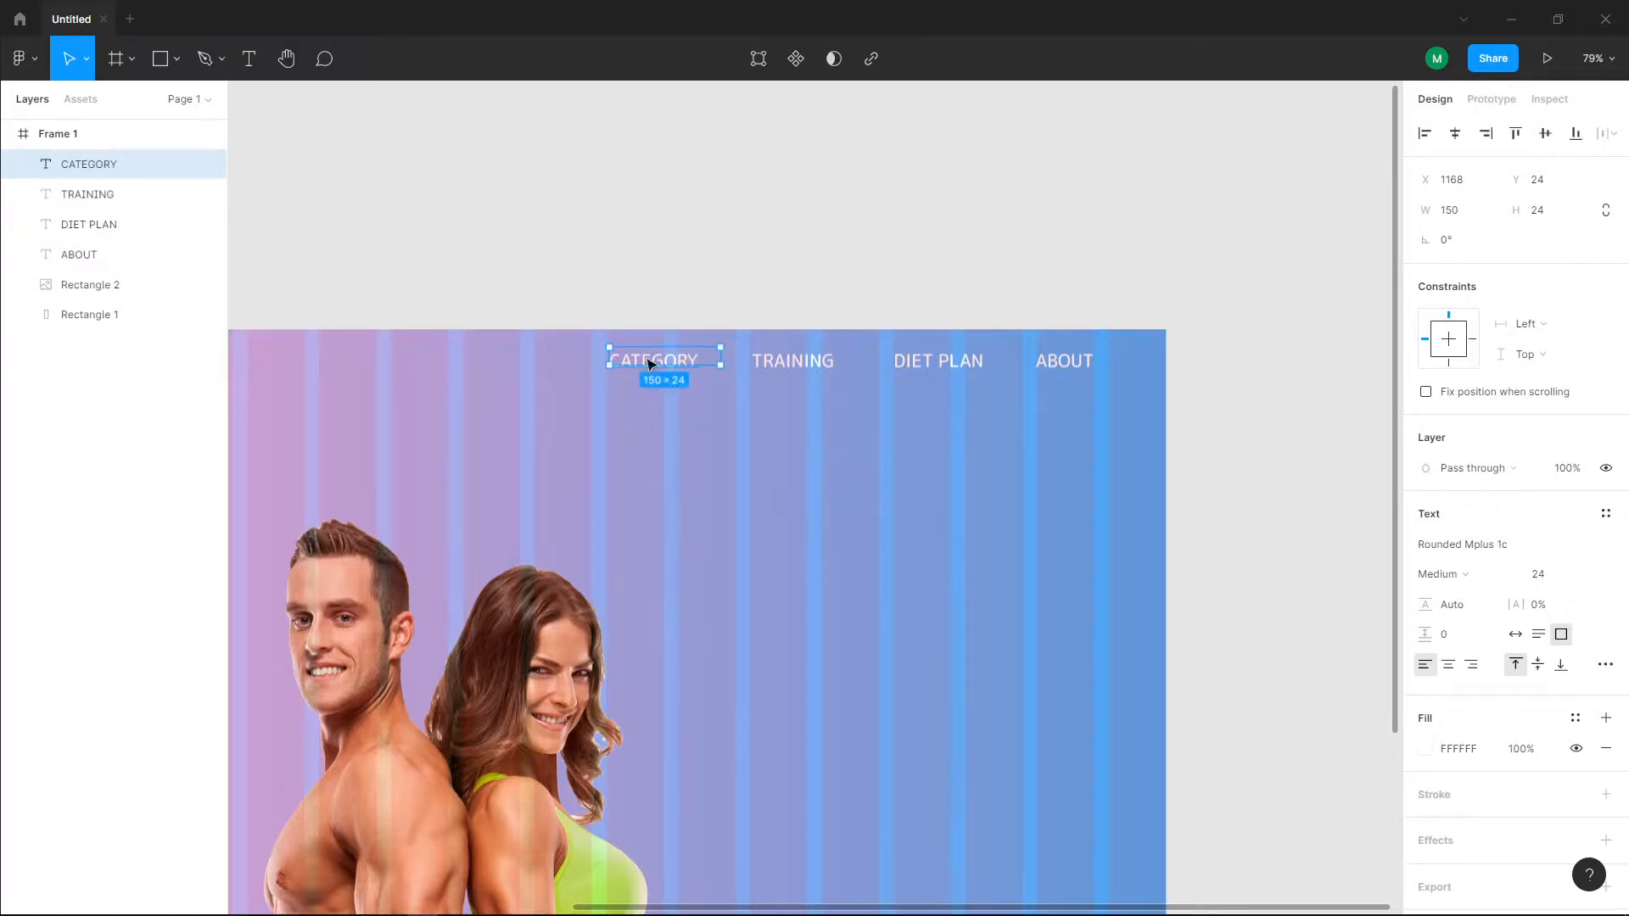
pyautogui.moveTo(667, 361); pyautogui.dragTo(650, 364)
pyautogui.press('Escape')
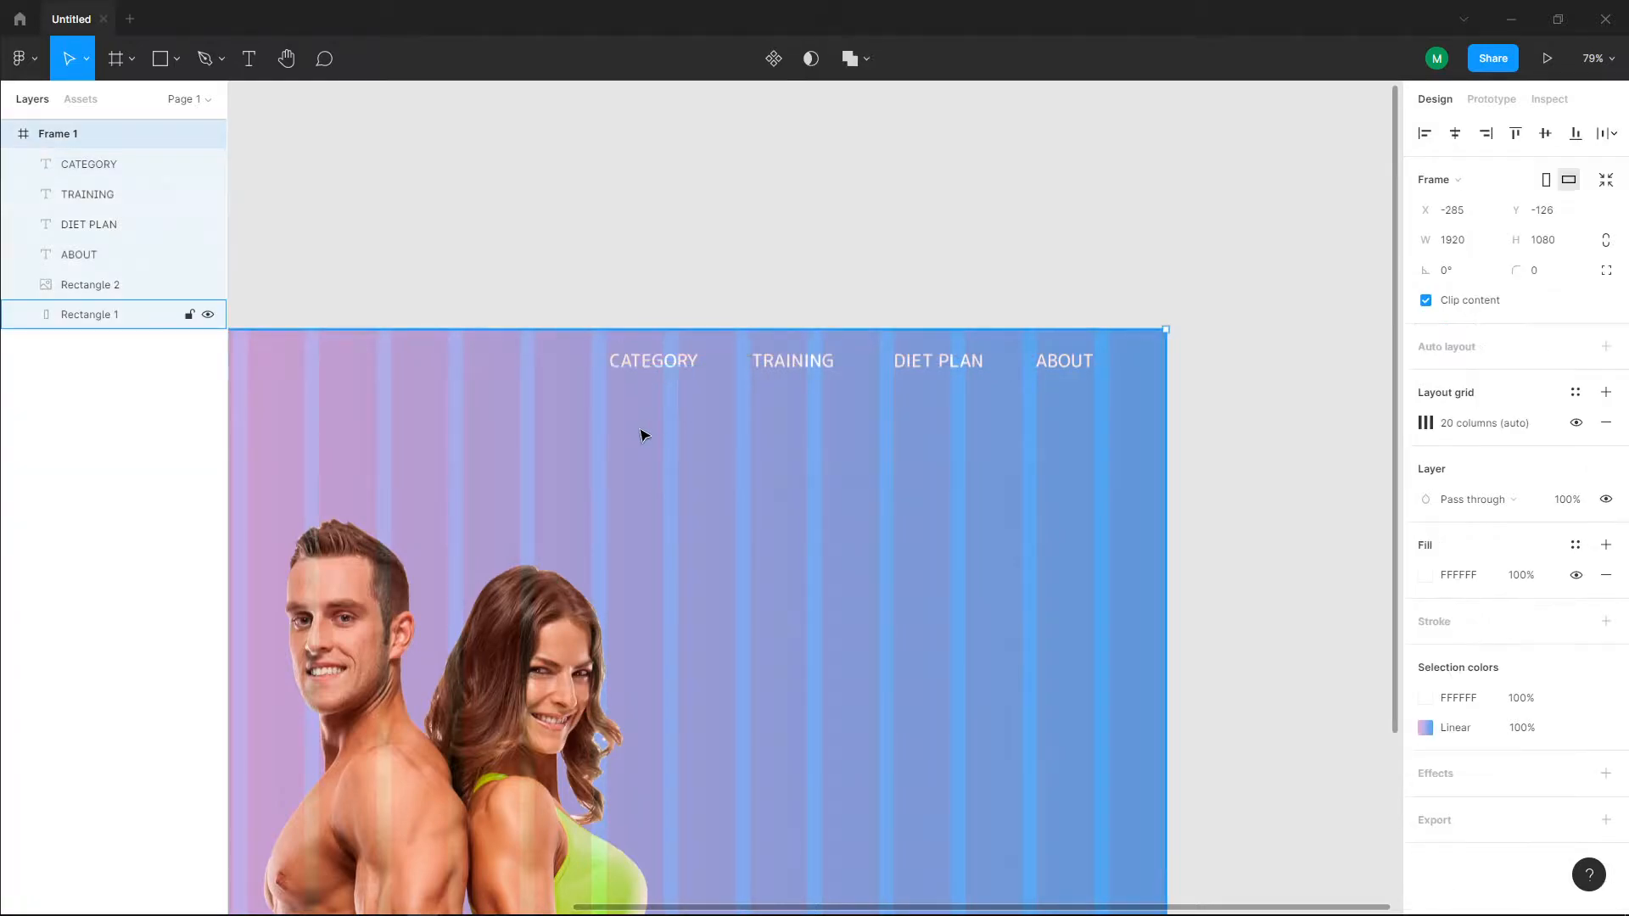
# Step: Duplicate CATEGORY to X 976, Y 24 and change the copy's wording to HOME
pyautogui.click(665, 363)
pyautogui.hotkey('ctrl', 'd')
pyautogui.moveTo(665, 363); pyautogui.dragTo(531, 358)
pyautogui.doubleClick(527, 356)
pyautogui.write('HOME')
pyautogui.press('Escape')
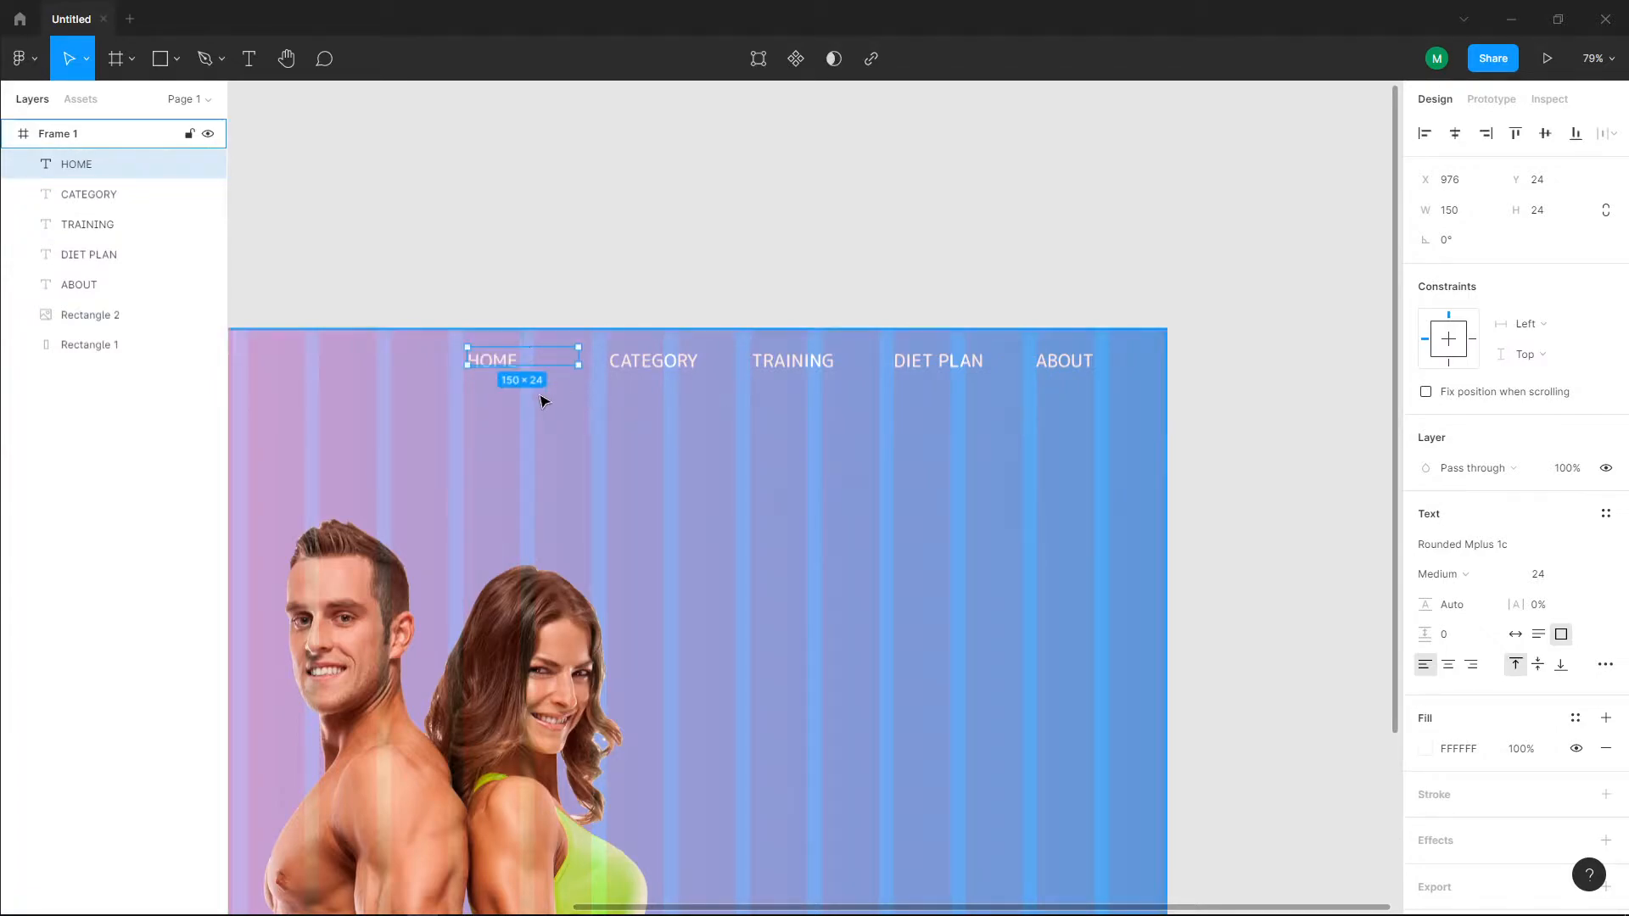
pyautogui.moveTo(509, 363)
pyautogui.mouseDown()
pyautogui.moveTo(547, 366)
pyautogui.moveTo(505, 361)
pyautogui.mouseUp()
pyautogui.press('Escape')
# Step: Try tighter navigation spacing by moving CATEGORY to X 1129 and TRAINING slightly closer to it
pyautogui.moveTo(634, 363); pyautogui.dragTo(626, 360)
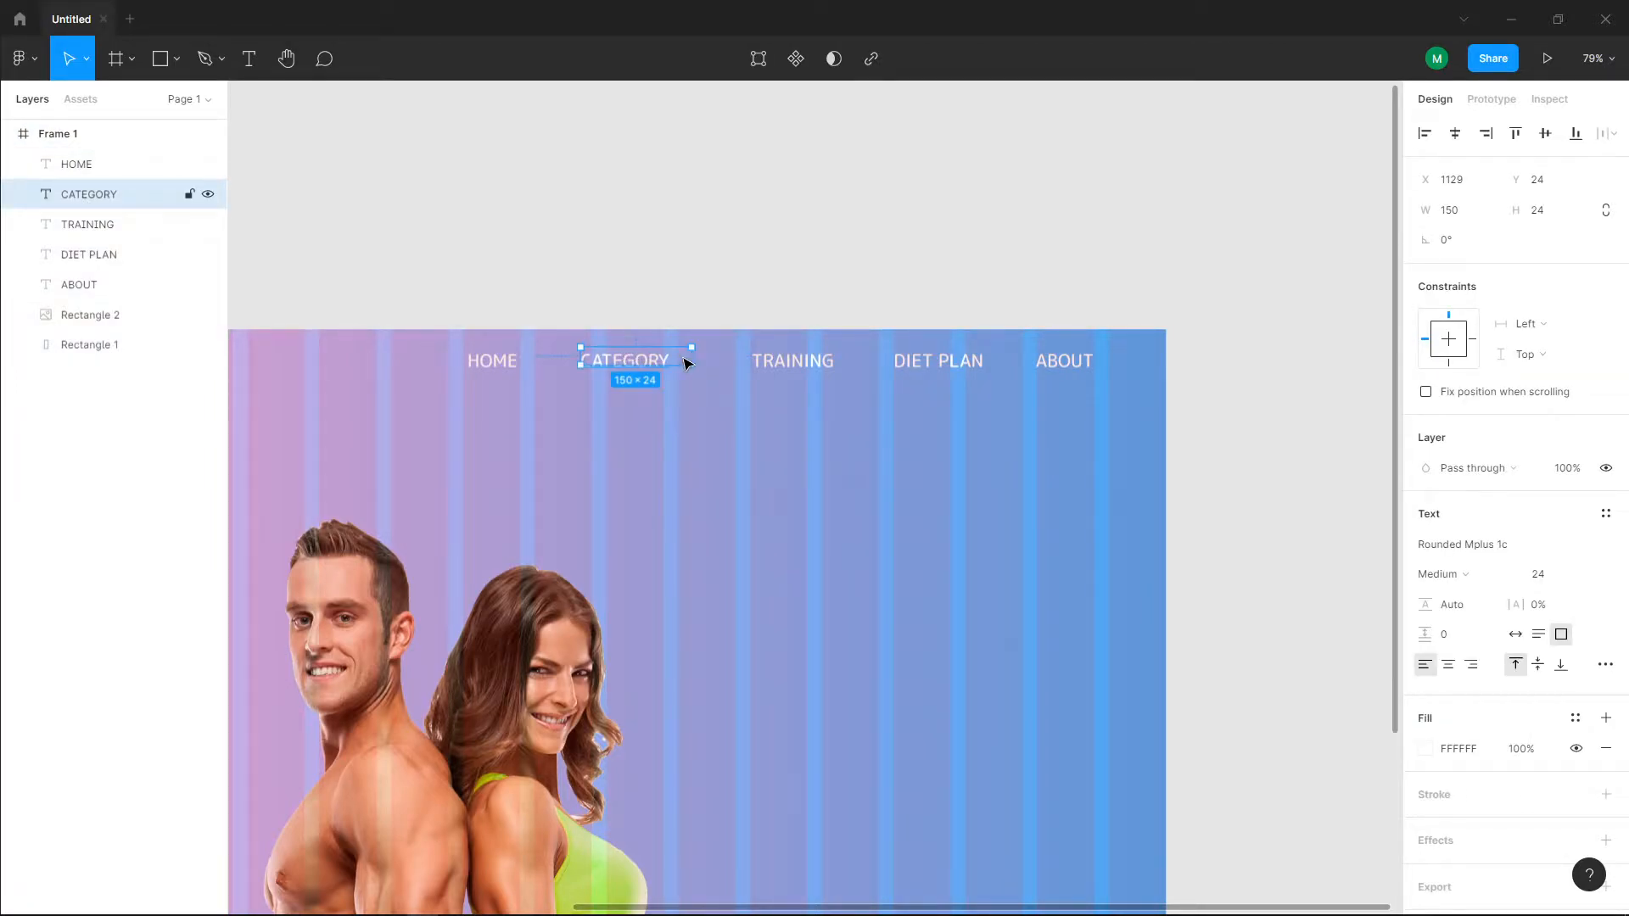
pyautogui.click(936, 371)
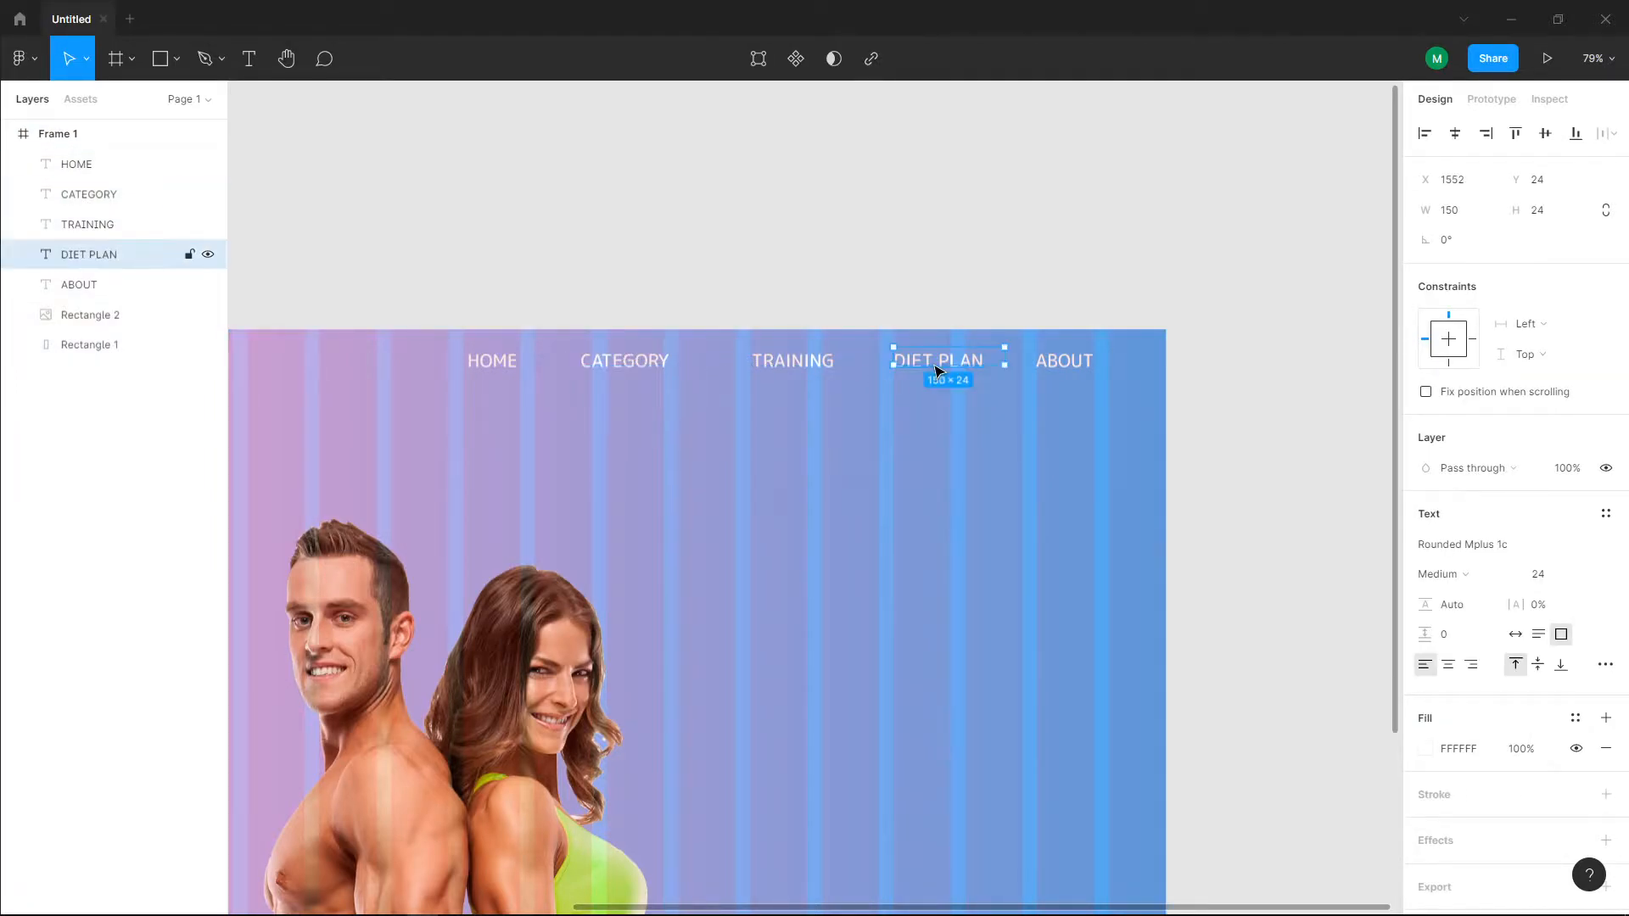
pyautogui.click(620, 362)
pyautogui.moveTo(635, 362)
pyautogui.mouseDown()
pyautogui.moveTo(611, 363)
pyautogui.moveTo(634, 361)
pyautogui.mouseUp()
pyautogui.moveTo(801, 369)
pyautogui.mouseDown()
pyautogui.moveTo(751, 363)
pyautogui.moveTo(803, 364)
pyautogui.moveTo(789, 364)
pyautogui.mouseUp()
pyautogui.moveTo(1050, 419); pyautogui.dragTo(1066, 416)
pyautogui.hotkey('ctrl', 'z')
# Step: Move TRAINING, DIET PLAN and ABOUT together out of the navigation row, down to Y 332
pyautogui.click(1066, 344)
pyautogui.keyDown('shift'); pyautogui.click(953, 346); pyautogui.keyUp('shift')
pyautogui.keyDown('shift'); pyautogui.click(768, 347); pyautogui.keyUp('shift')
pyautogui.moveTo(765, 347); pyautogui.dragTo(765, 575)
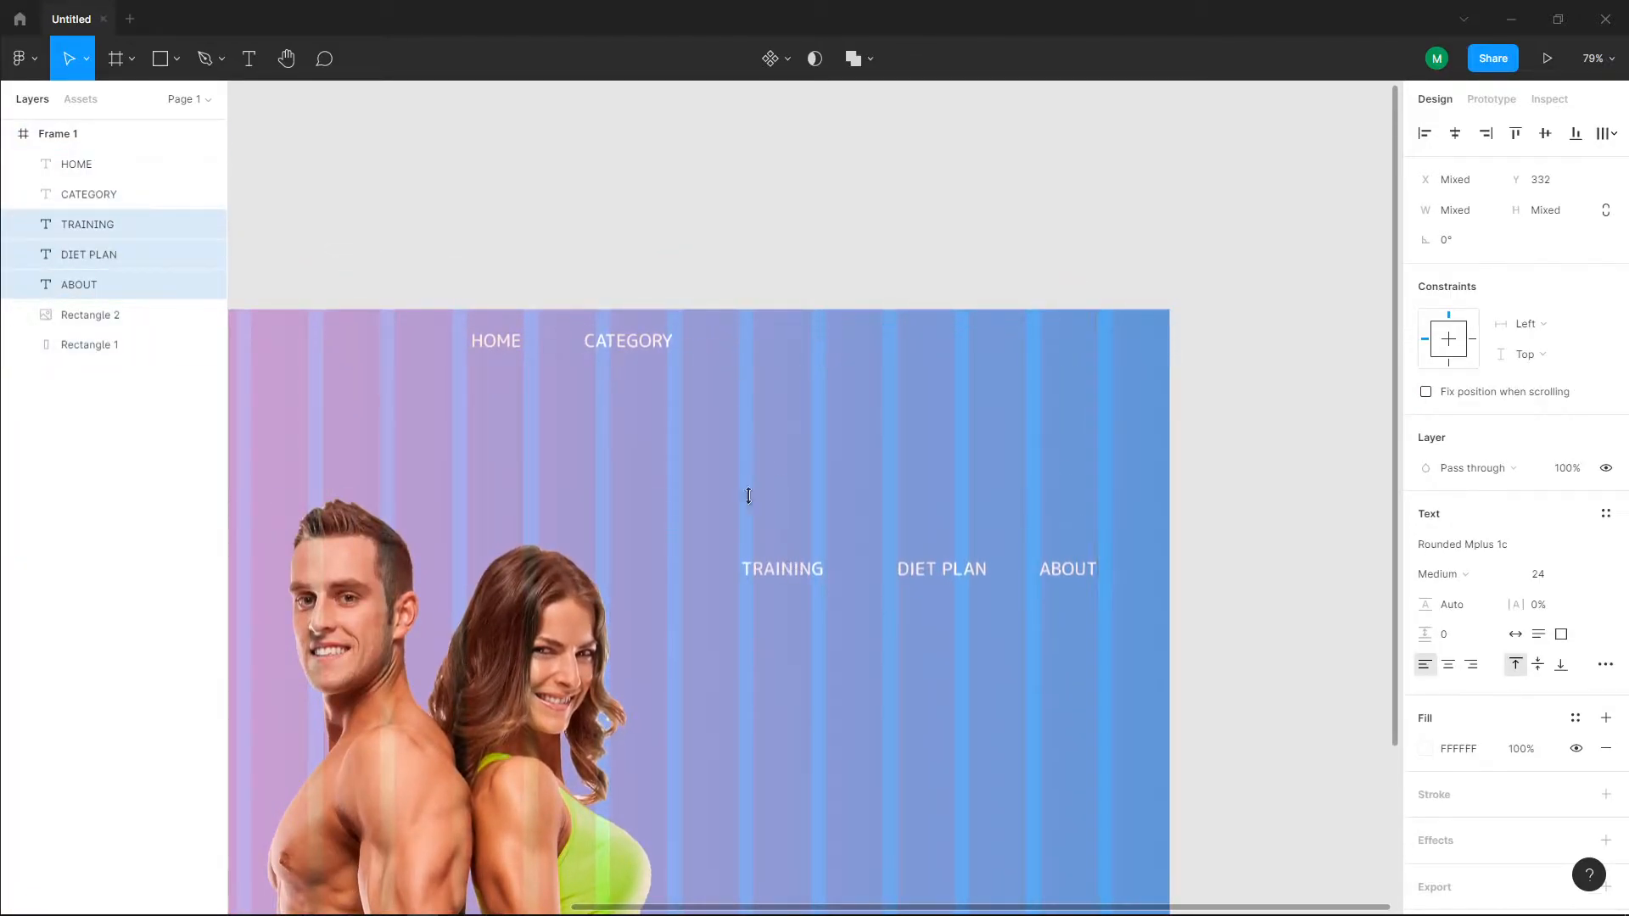
# Step: Shift CATEGORY slightly and bring TRAINING and DIET PLAN back up near the navigation row, with DIET PLAN at about X 1638, Y 30
pyautogui.click(632, 343)
pyautogui.moveTo(634, 348); pyautogui.dragTo(640, 348)
pyautogui.moveTo(778, 574); pyautogui.dragTo(819, 349)
pyautogui.click(932, 571)
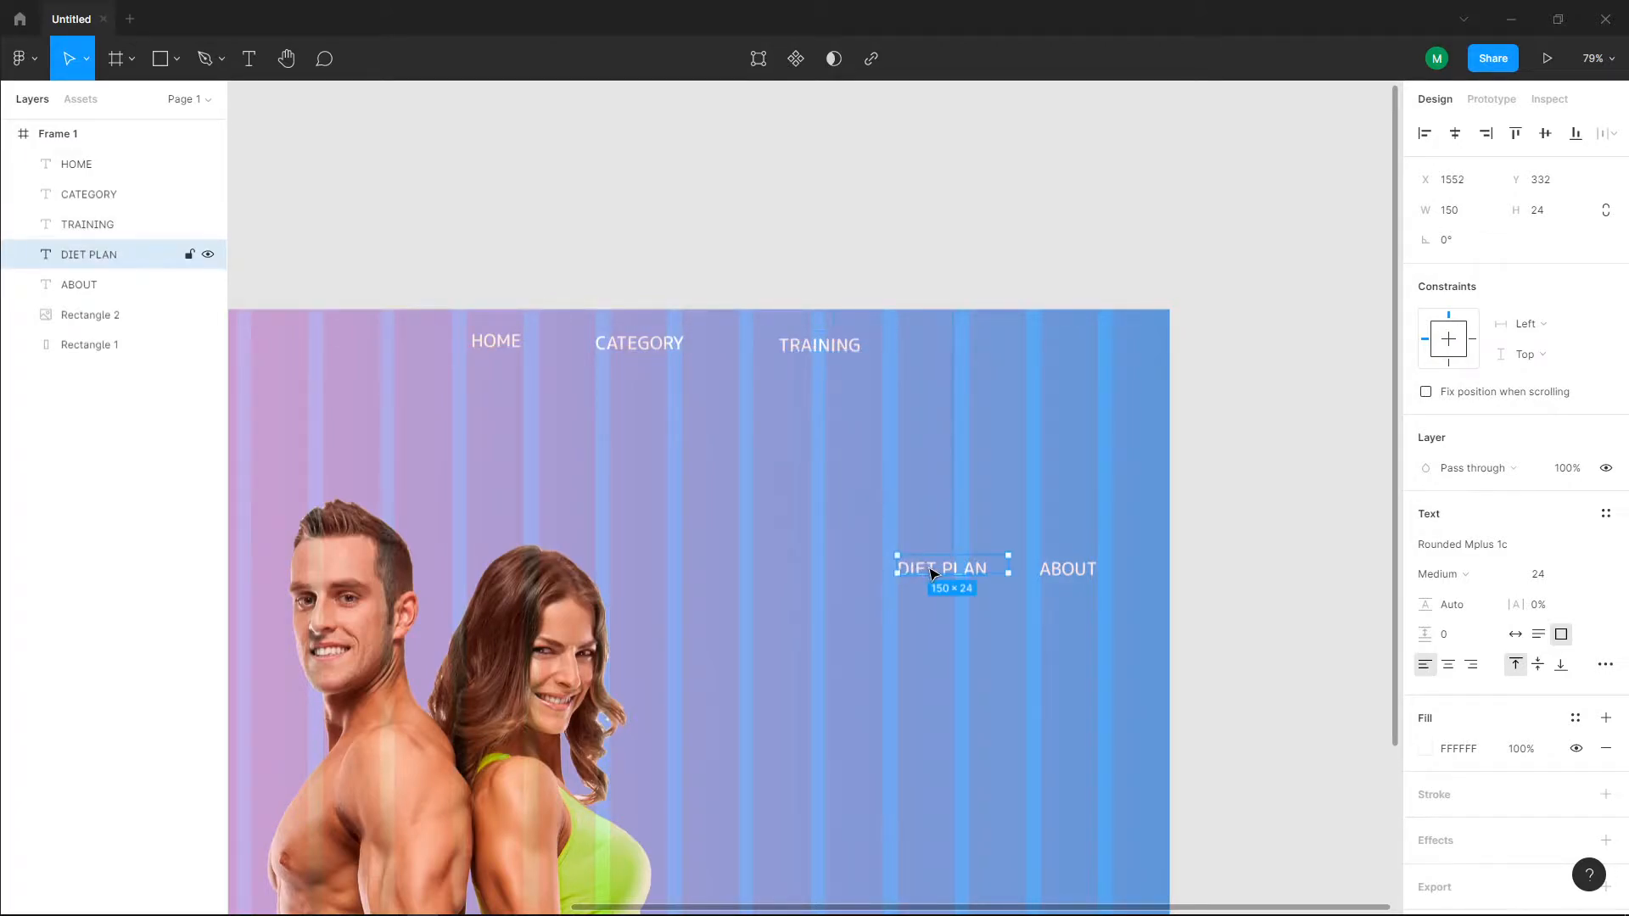
pyautogui.moveTo(813, 349); pyautogui.dragTo(812, 350)
pyautogui.moveTo(929, 571); pyautogui.dragTo(995, 351)
# Step: Align CATEGORY, TRAINING and DIET PLAN with HOME at Y 24, evenly spaced with DIET PLAN at X 1539
pyautogui.moveTo(635, 347); pyautogui.dragTo(629, 346)
pyautogui.moveTo(828, 348); pyautogui.dragTo(756, 340)
pyautogui.click(974, 354)
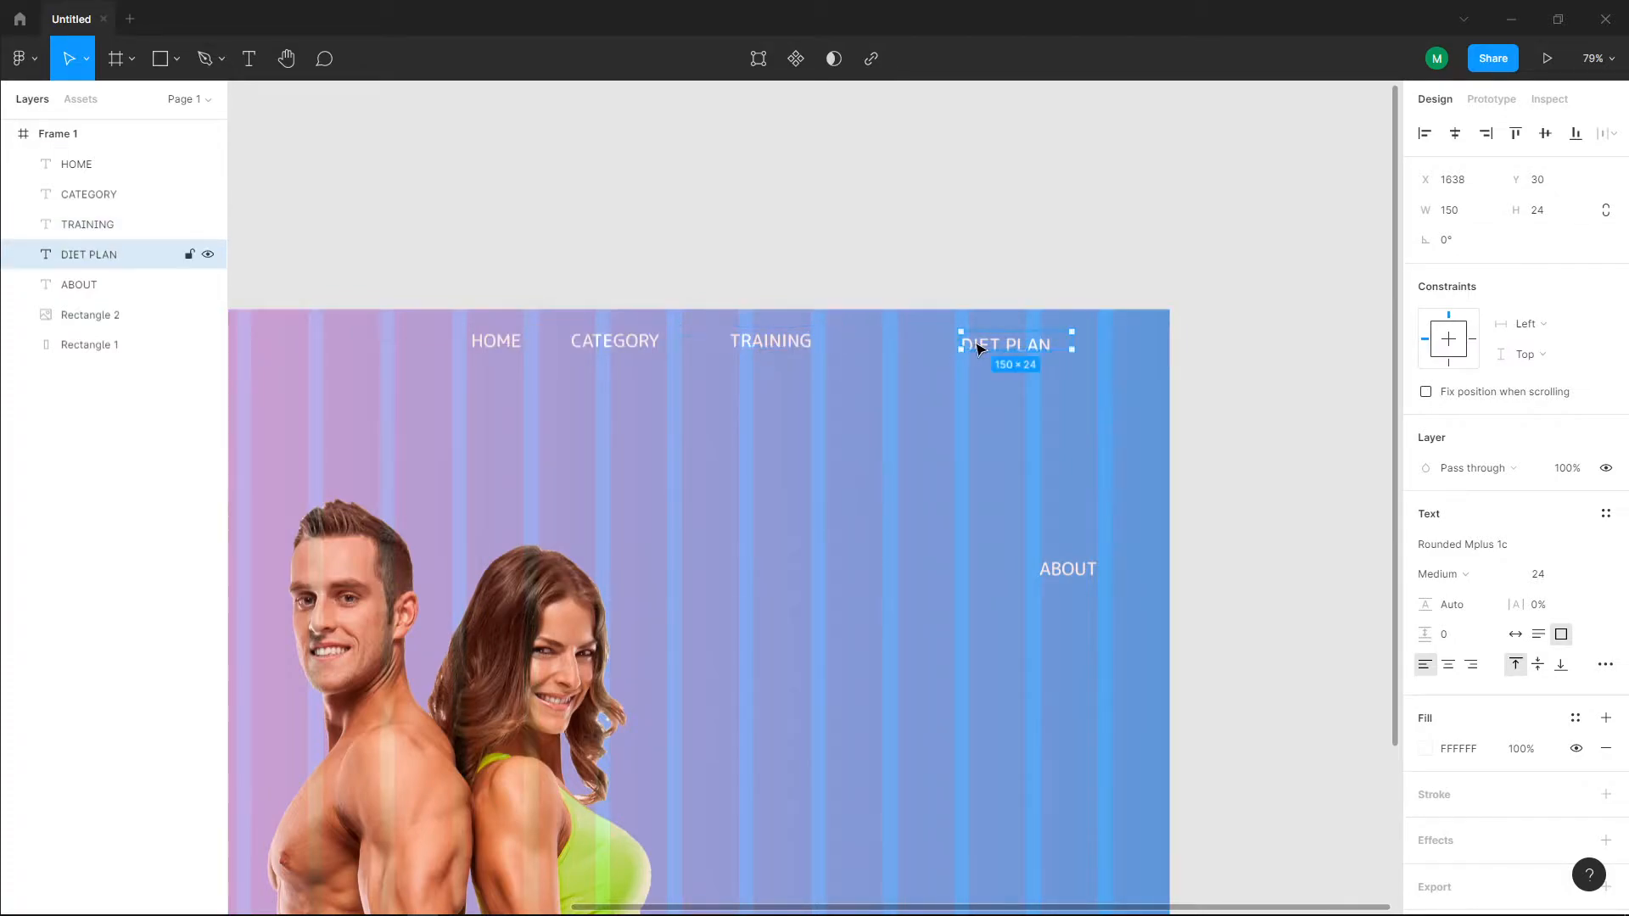
pyautogui.click(1071, 575)
pyautogui.moveTo(989, 345); pyautogui.dragTo(933, 345)
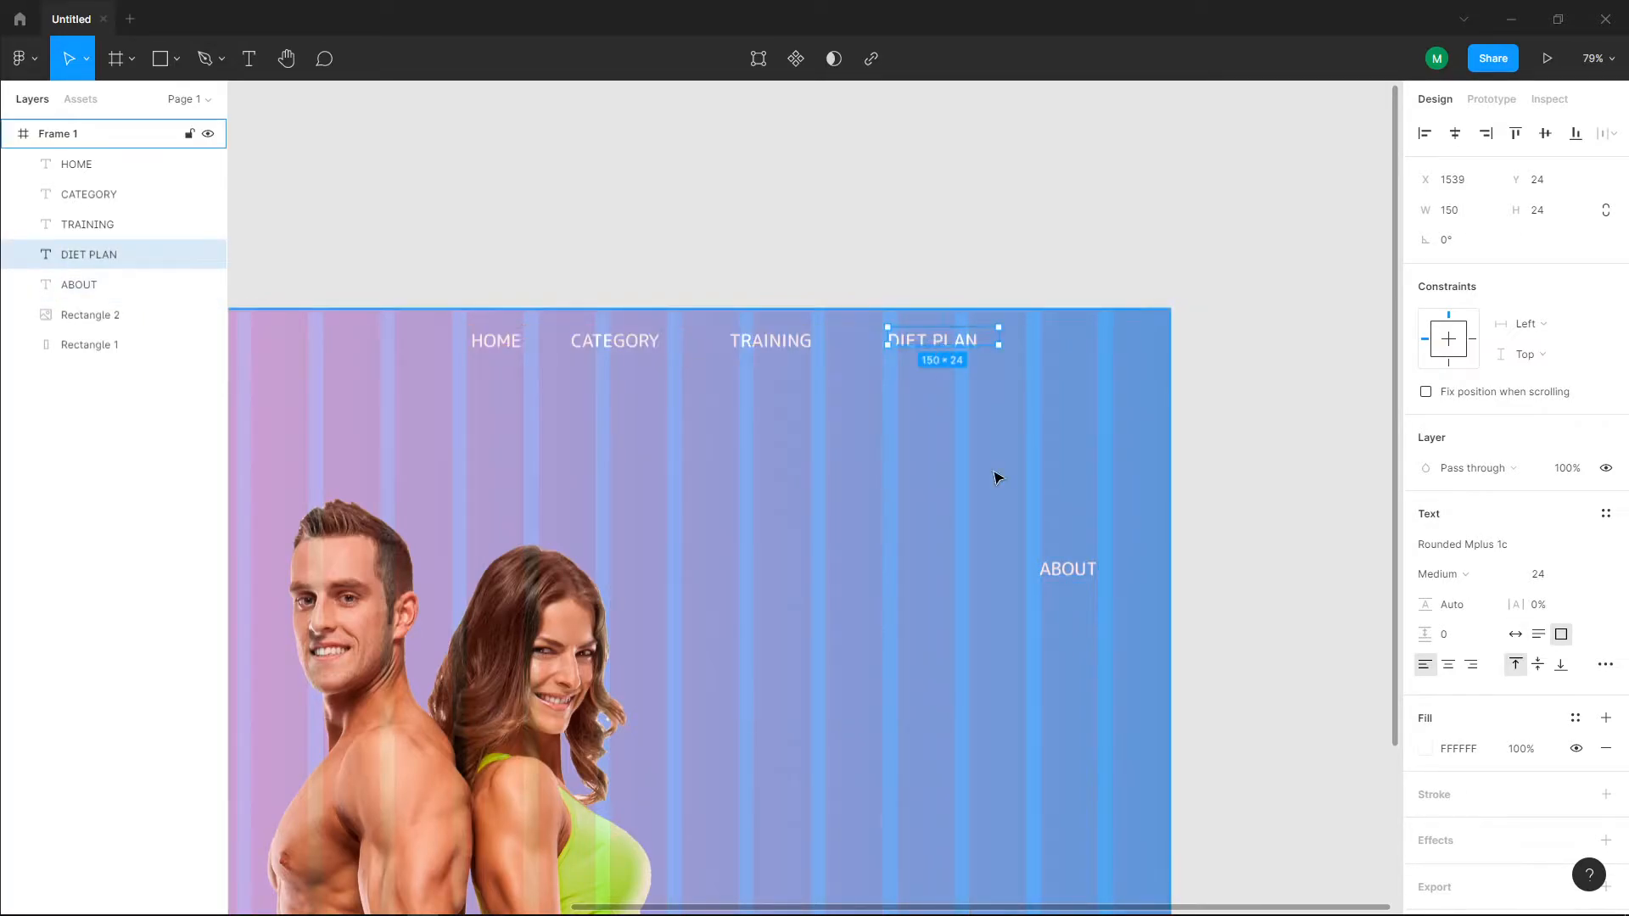
# Step: Move ABOUT back up to the end of the navigation row at X 1753, Y 24
pyautogui.click(1059, 570)
pyautogui.moveTo(1060, 545); pyautogui.dragTo(1038, 321)
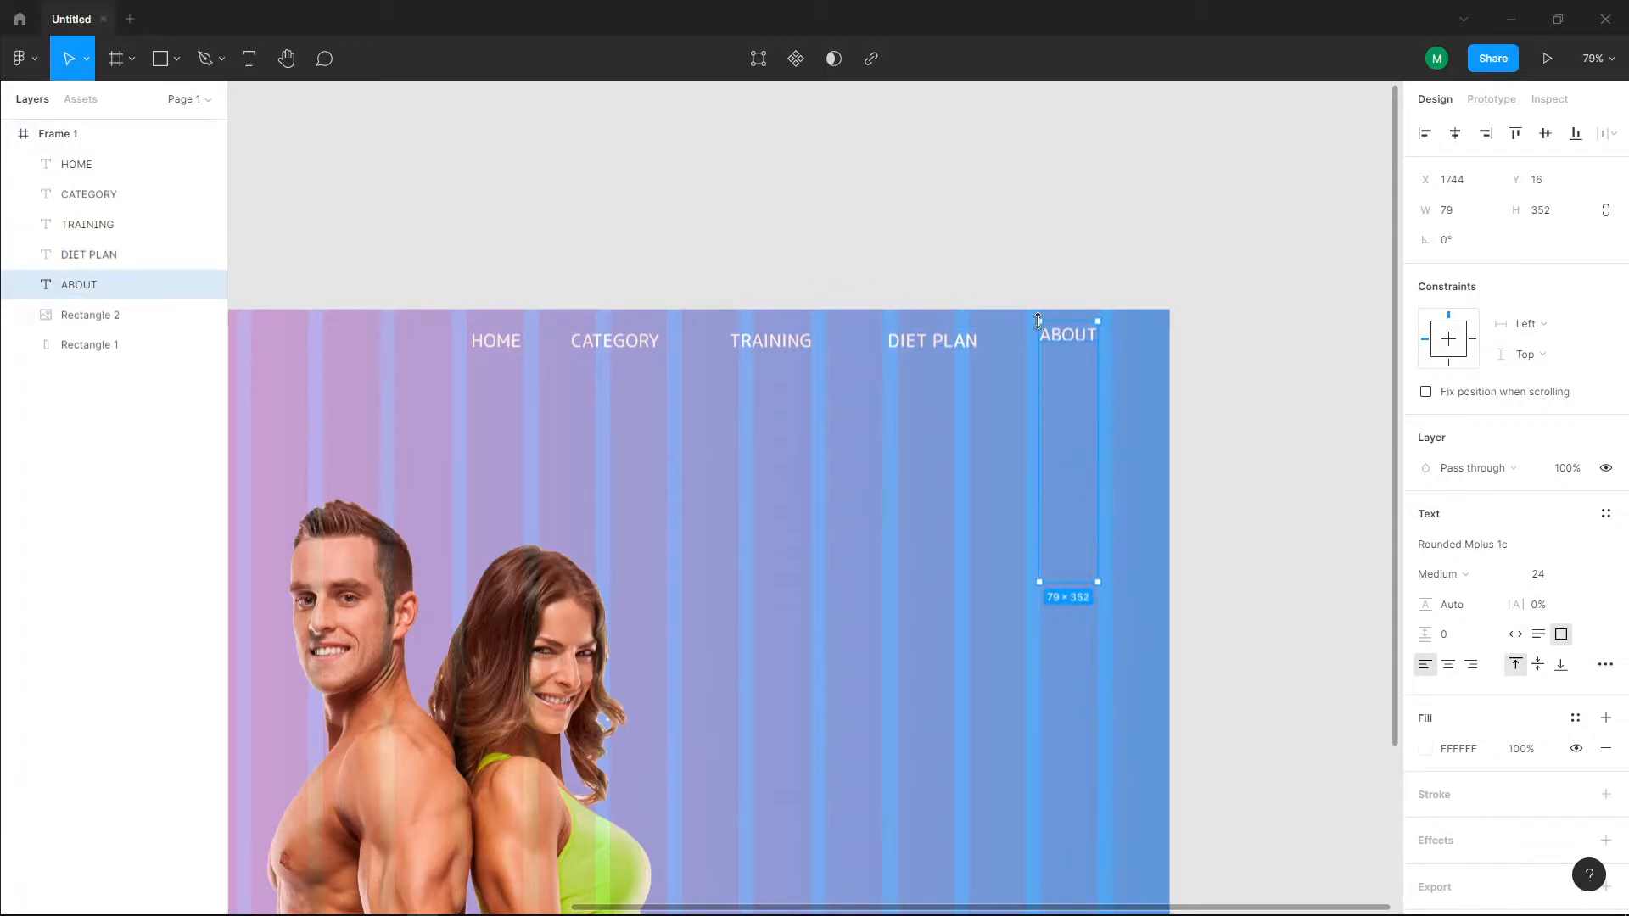
pyautogui.hotkey('ctrl', 'z')
pyautogui.moveTo(1058, 575); pyautogui.dragTo(1066, 344)
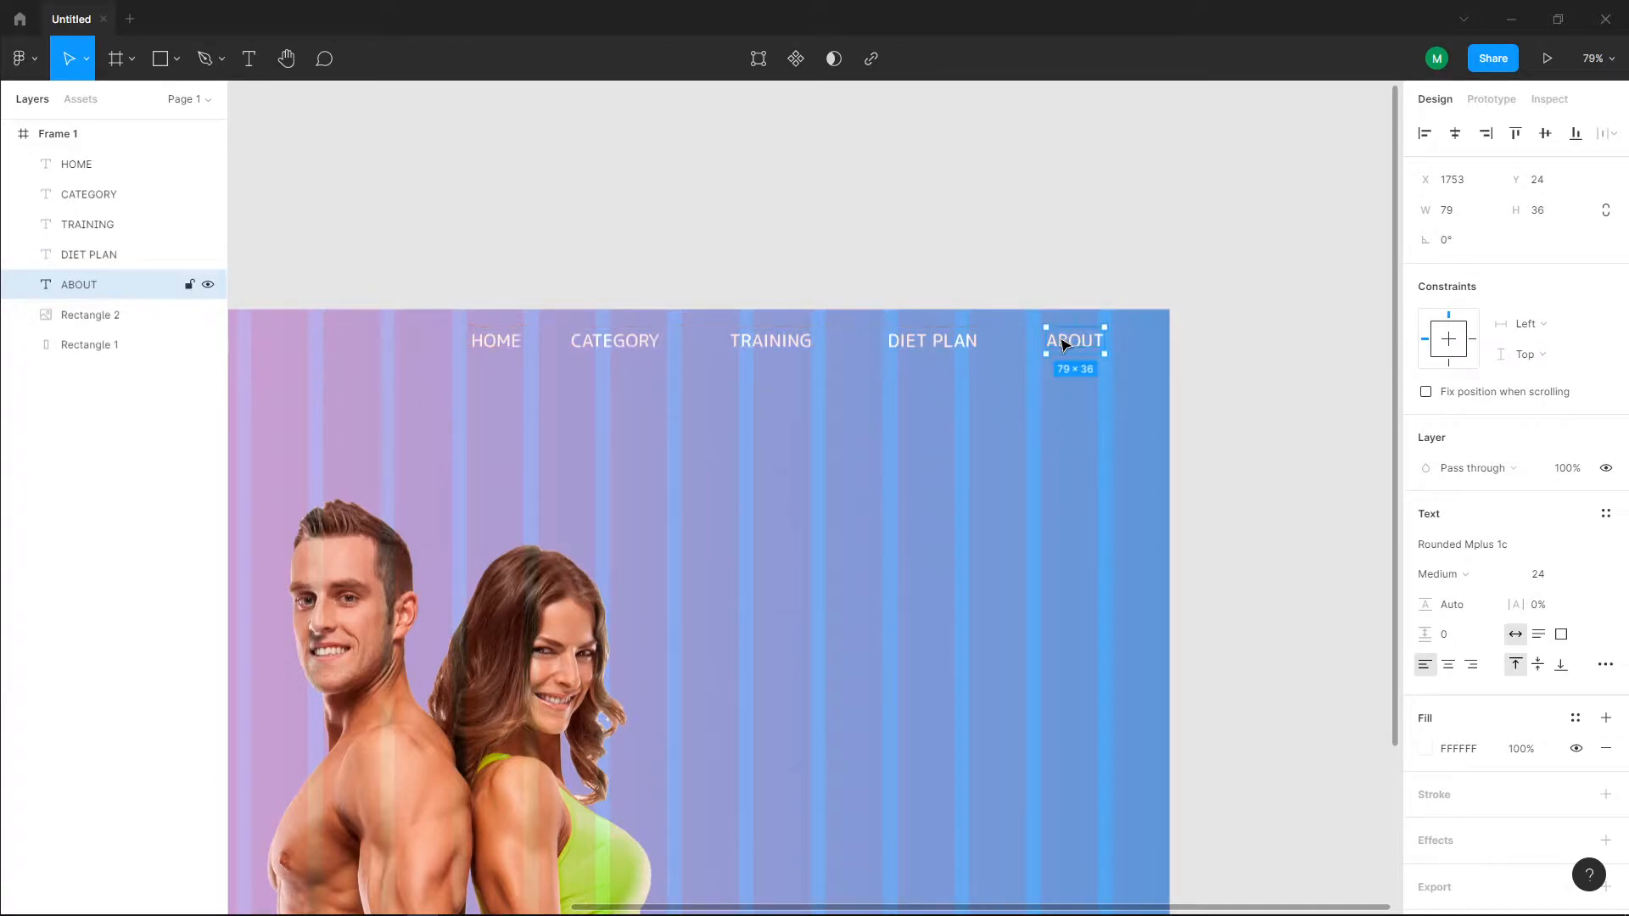
# Step: Group the five navigation texts from HOME to ABOUT and move the group to X 967, Y 27
pyautogui.click(498, 342)
pyautogui.keyDown('shift'); pyautogui.click(608, 345); pyautogui.keyUp('shift')
pyautogui.keyDown('shift'); pyautogui.click(742, 348); pyautogui.keyUp('shift')
pyautogui.keyDown('shift'); pyautogui.click(899, 351); pyautogui.keyUp('shift')
pyautogui.keyDown('shift'); pyautogui.click(1076, 348); pyautogui.keyUp('shift')
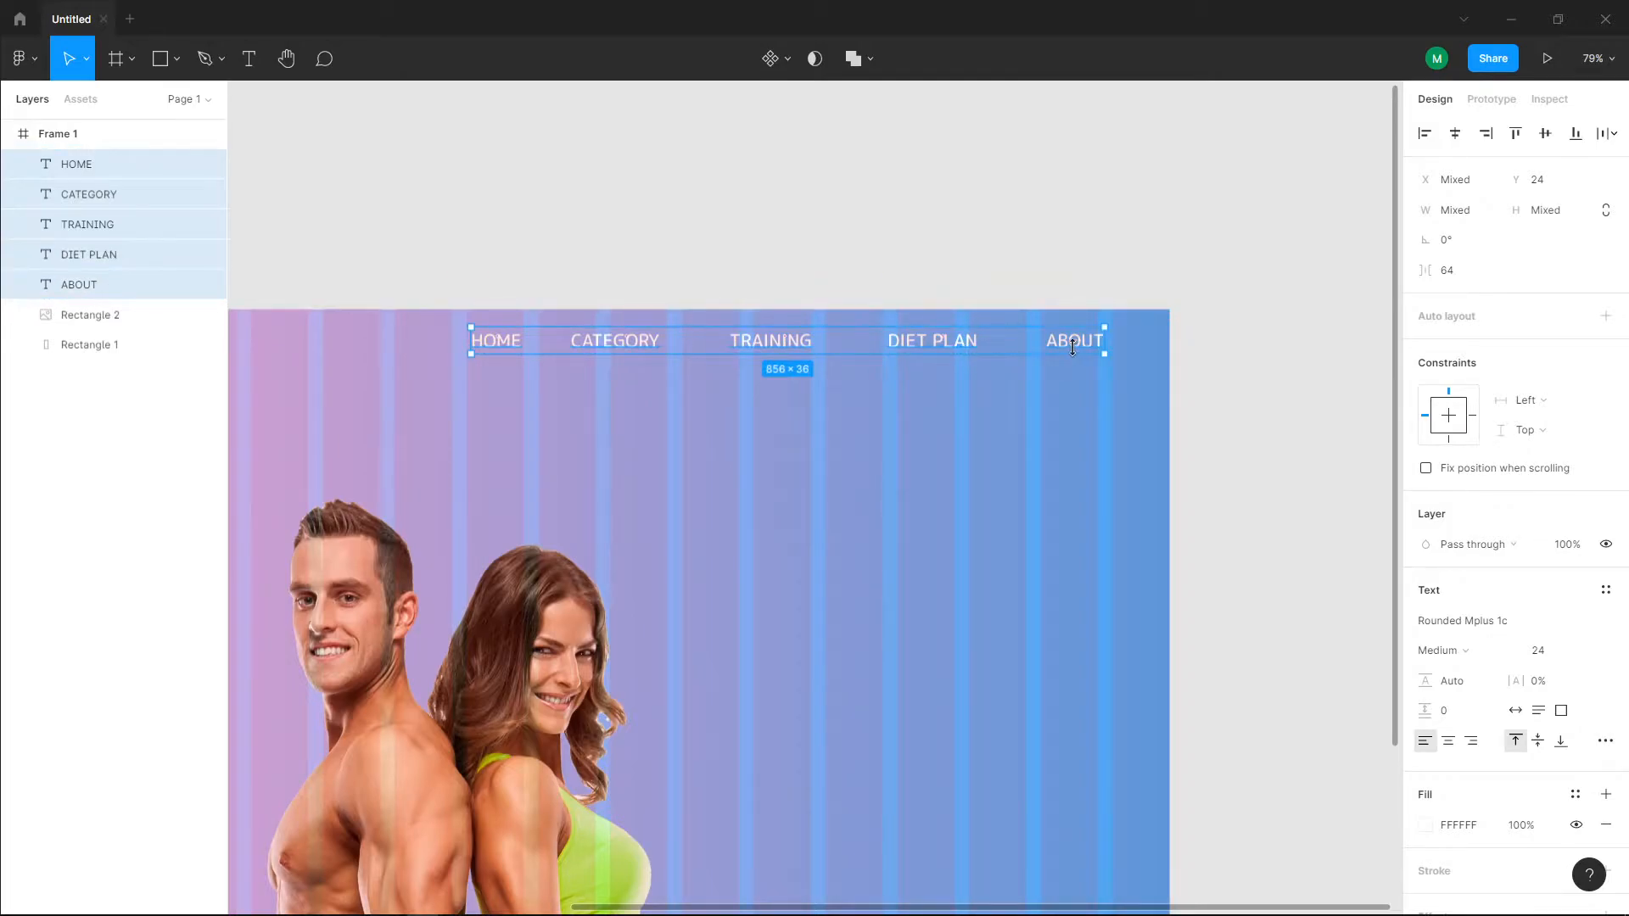
pyautogui.hotkey('ctrl', 'g')
pyautogui.moveTo(857, 345); pyautogui.dragTo(851, 350)
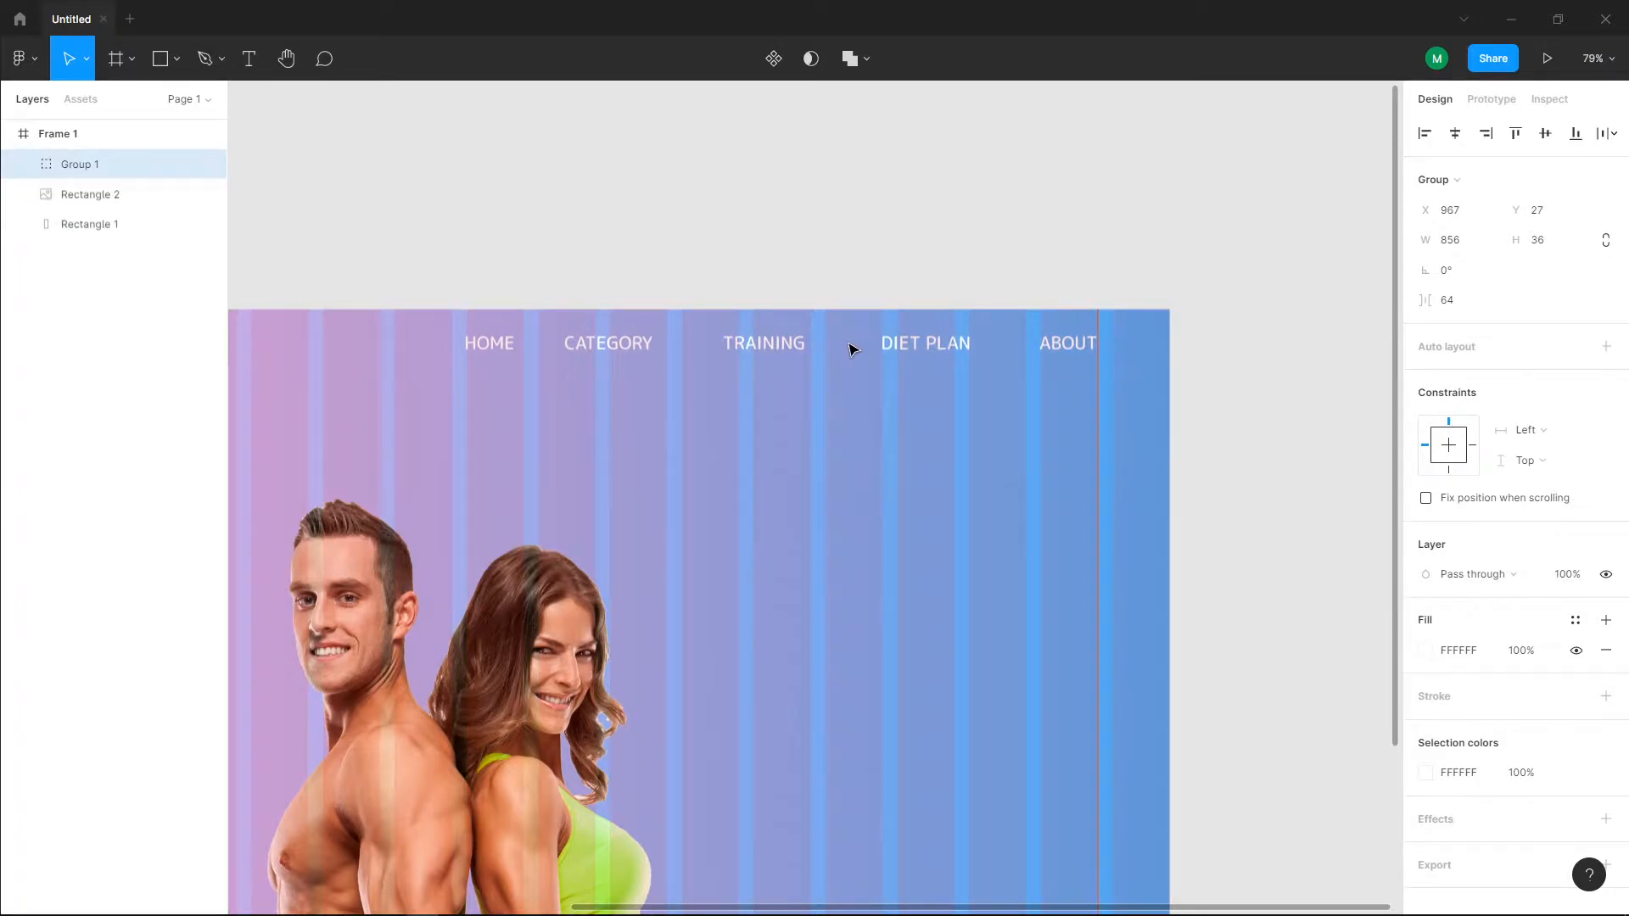
pyautogui.press('Escape')
# Step: Draw a thin underline rectangle about 48 × 6 just below the HOME text
pyautogui.scroll(-5, 836, 542)
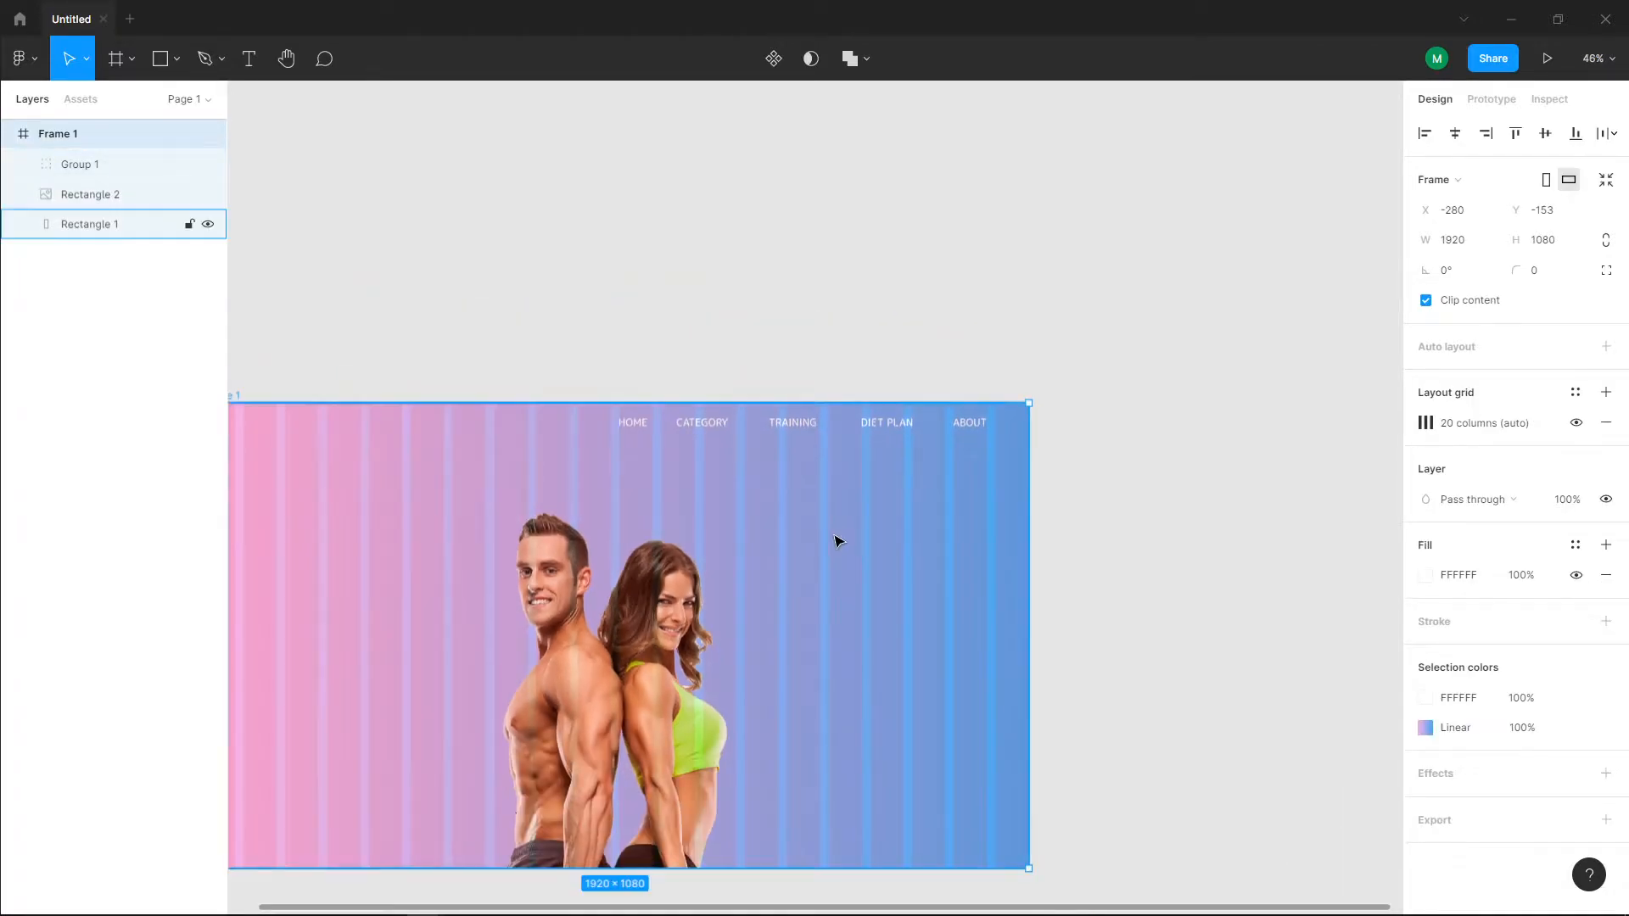
pyautogui.scroll(10, 764, 509)
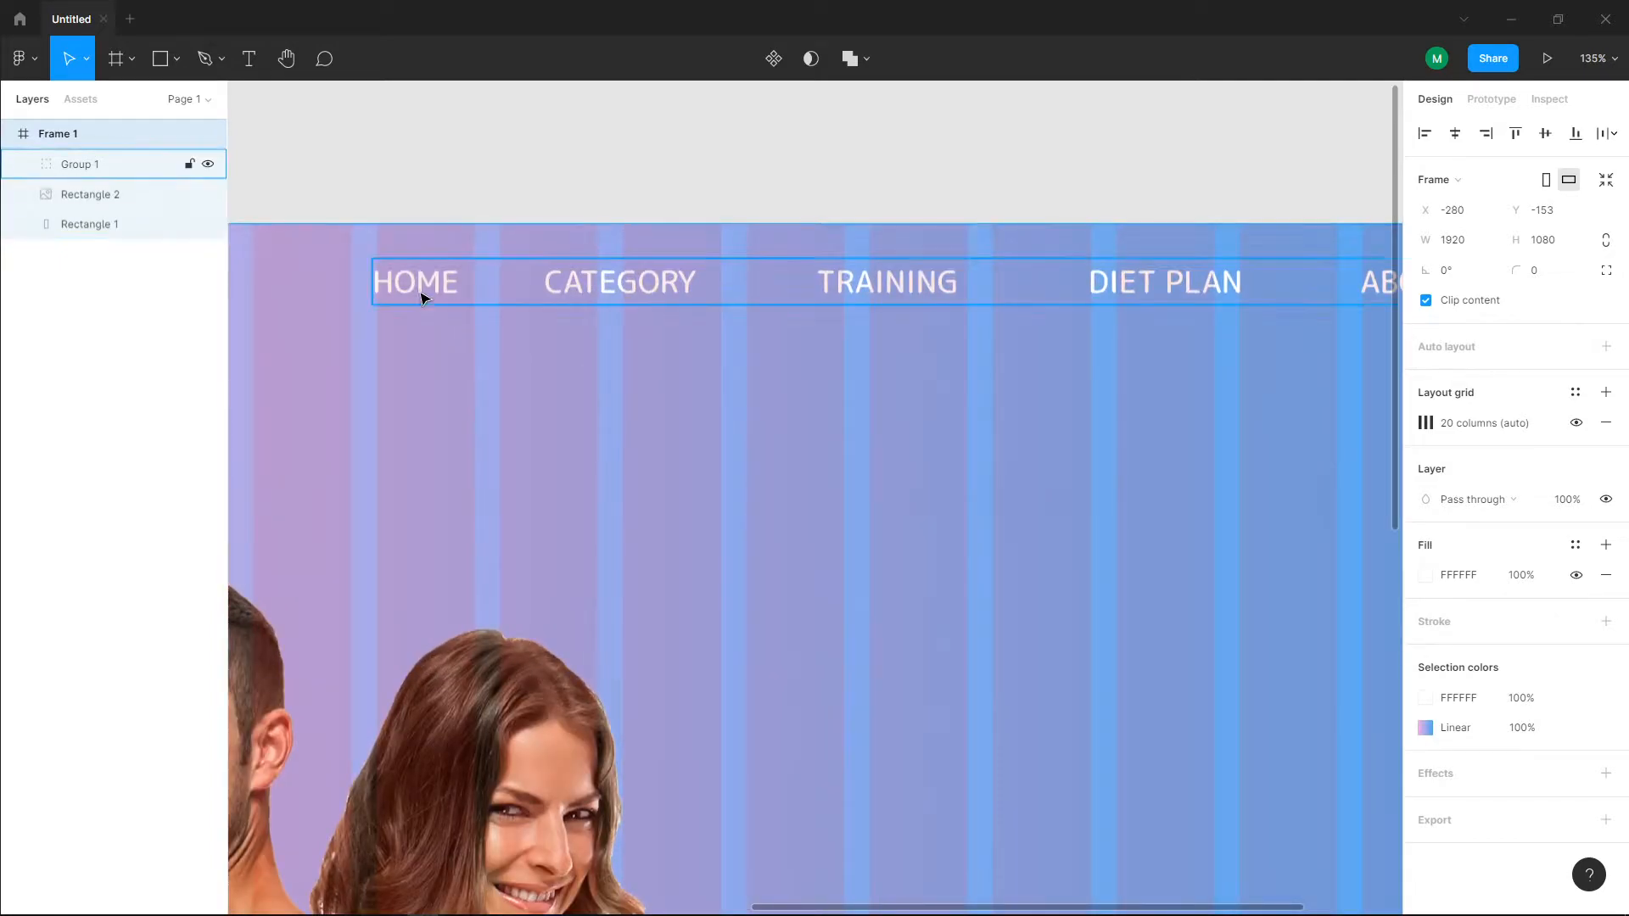
pyautogui.click(244, 65)
pyautogui.click(161, 59)
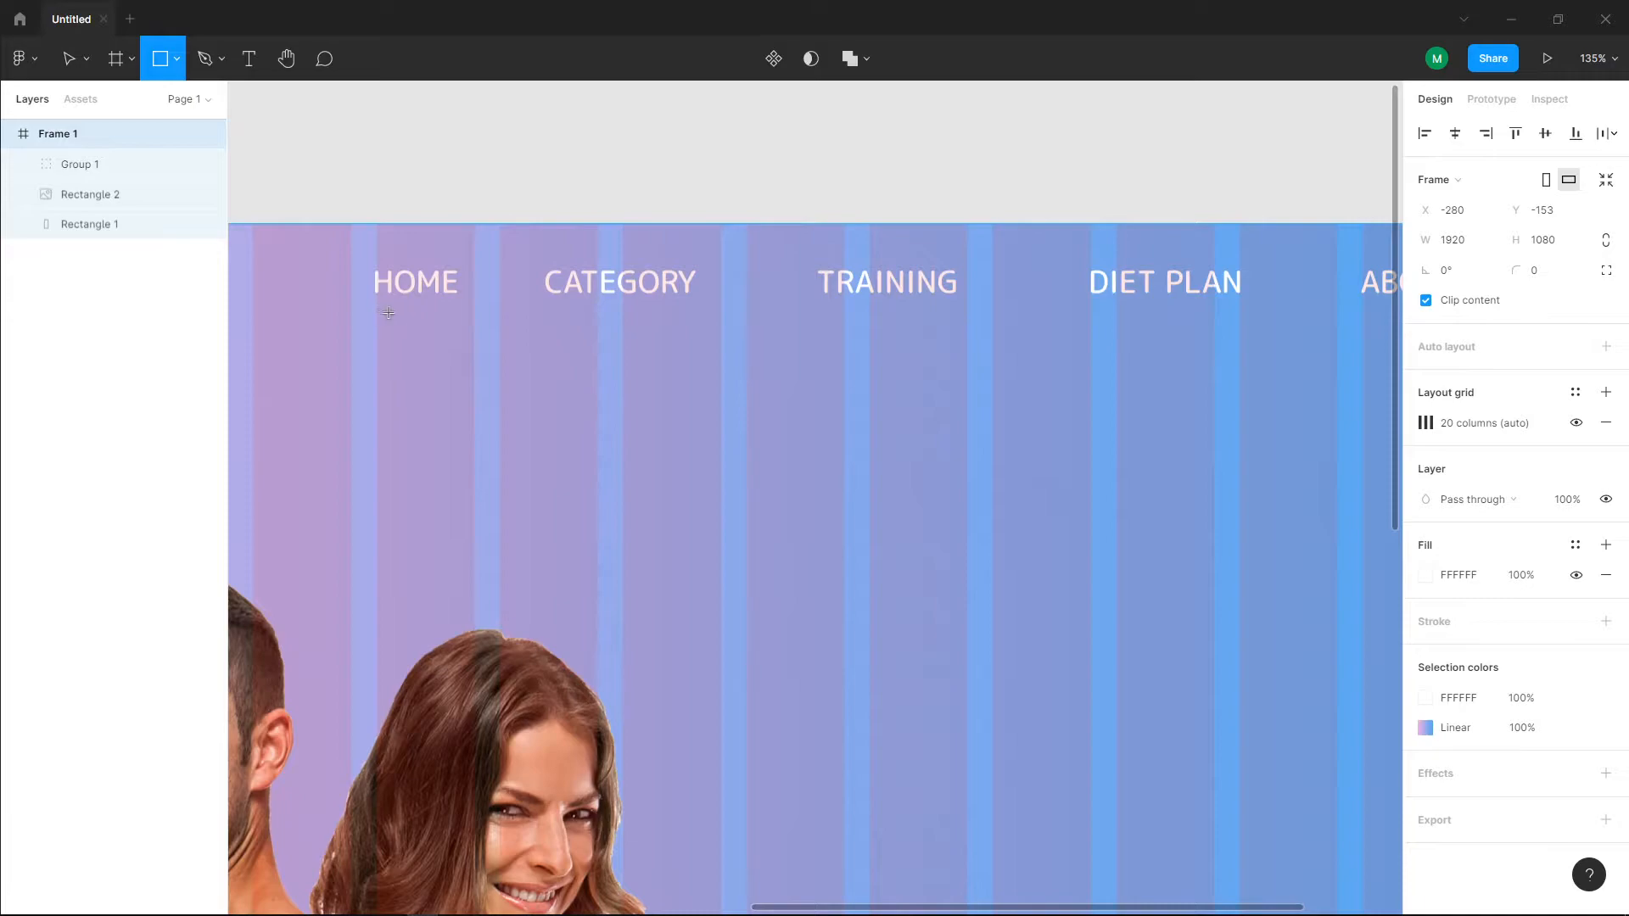
pyautogui.moveTo(385, 310); pyautogui.dragTo(419, 319)
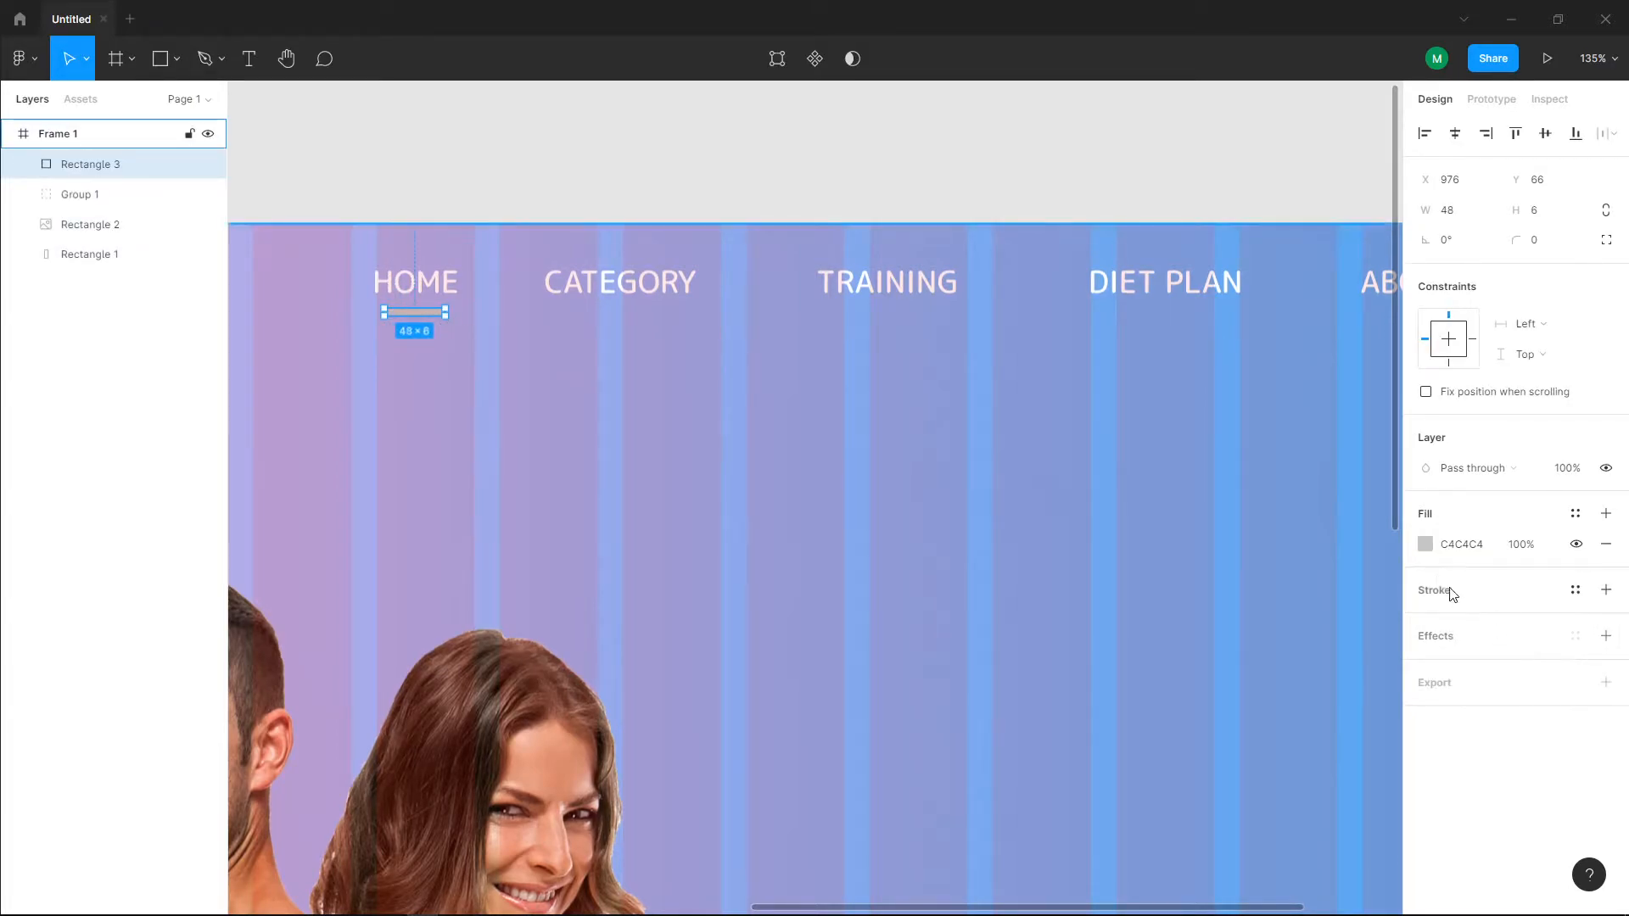
# Step: Fill the rectangle under HOME with white FFFFFF and round its corners
pyautogui.click(1424, 544)
pyautogui.click(1296, 523)
pyautogui.moveTo(1282, 504); pyautogui.dragTo(1051, 403)
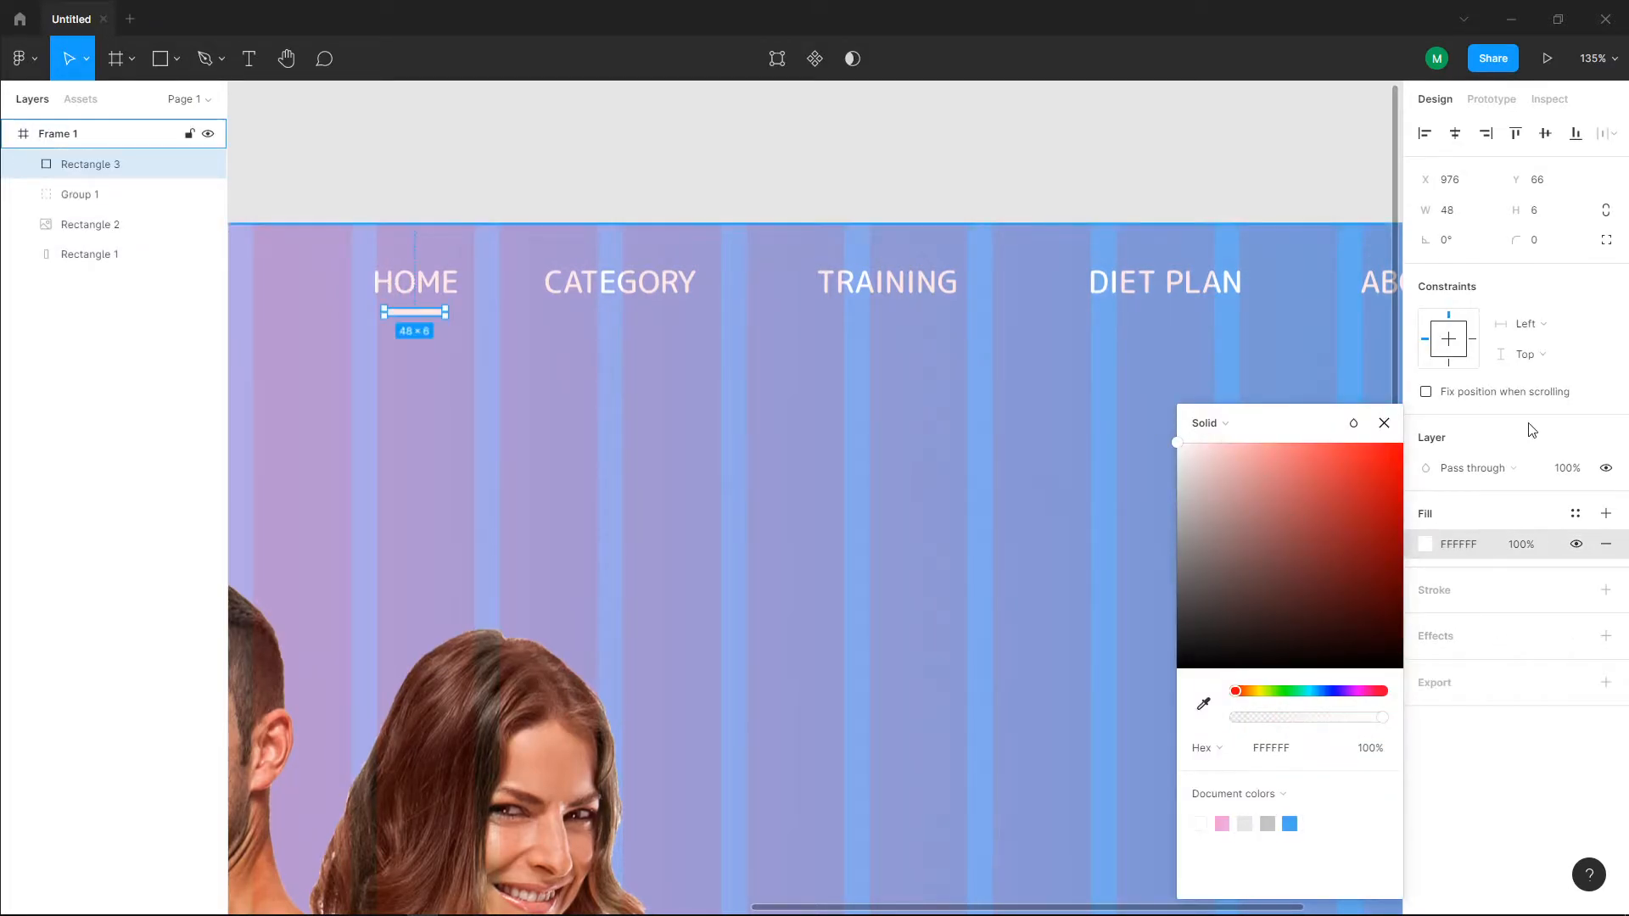
pyautogui.moveTo(1513, 240)
pyautogui.mouseDown()
pyautogui.moveTo(1615, 247)
pyautogui.moveTo(1510, 239)
pyautogui.mouseUp()
pyautogui.click(424, 367)
# Step: Shorten and thin the white underline and centre it just beneath the HOME text
pyautogui.scroll(5, 425, 367)
pyautogui.click(450, 263)
pyautogui.moveTo(475, 258); pyautogui.dragTo(435, 247)
pyautogui.click(458, 347)
pyautogui.scroll(-4, 474, 374)
pyautogui.scroll(-1, 465, 366)
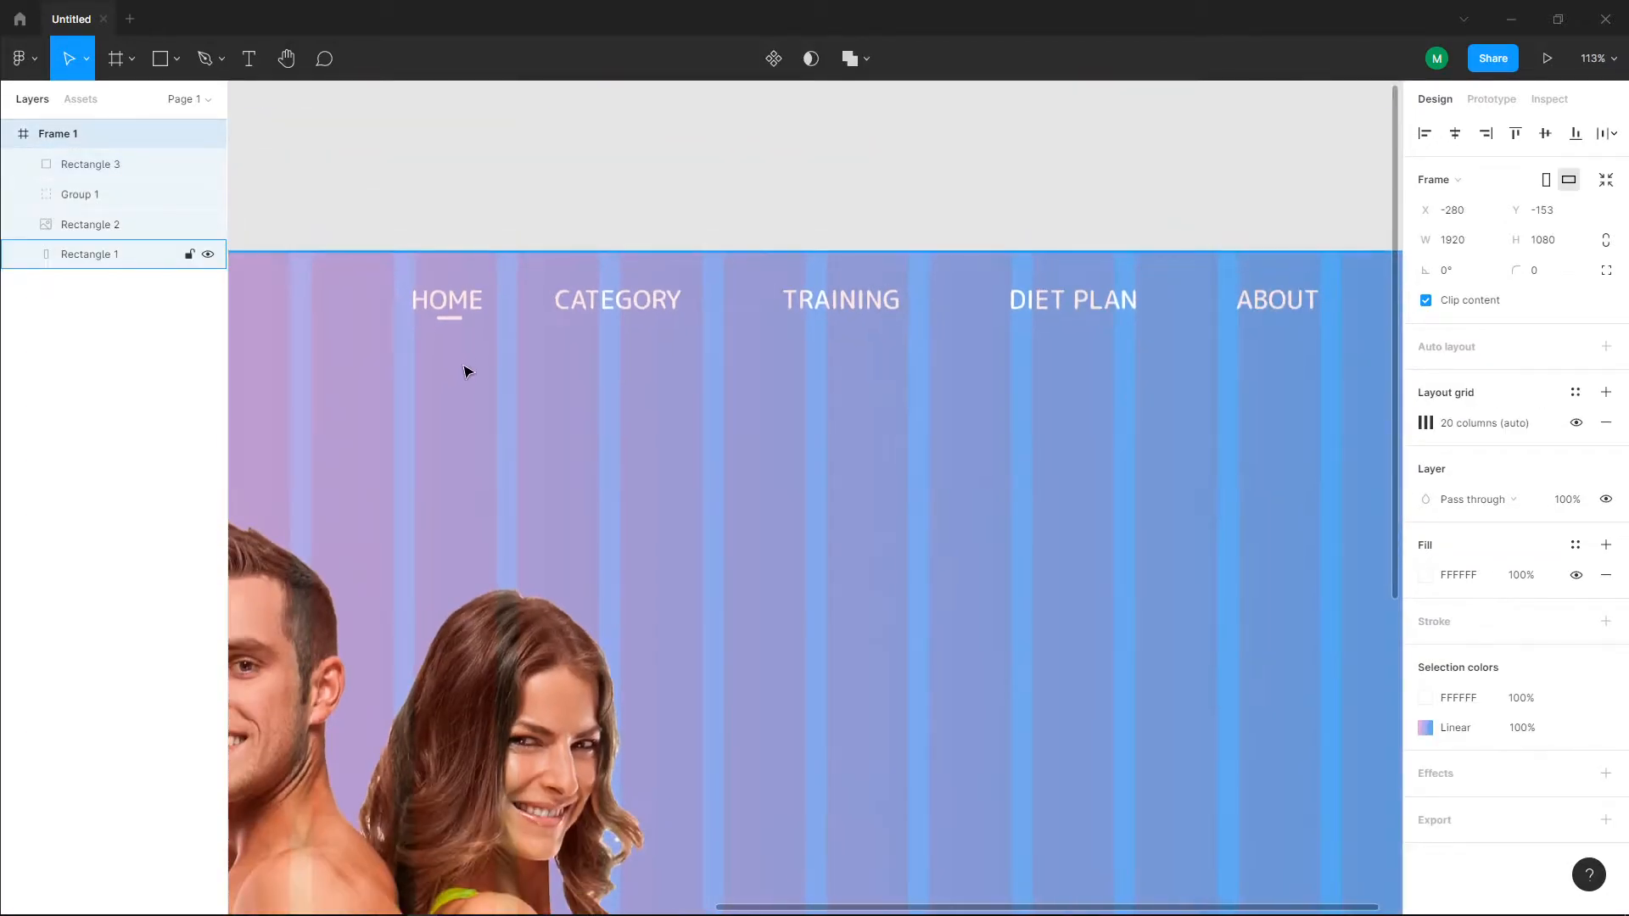
# Step: Inspect the white underline beneath HOME up close and review its placement on the whole page
pyautogui.scroll(5, 469, 343)
pyautogui.click(415, 297)
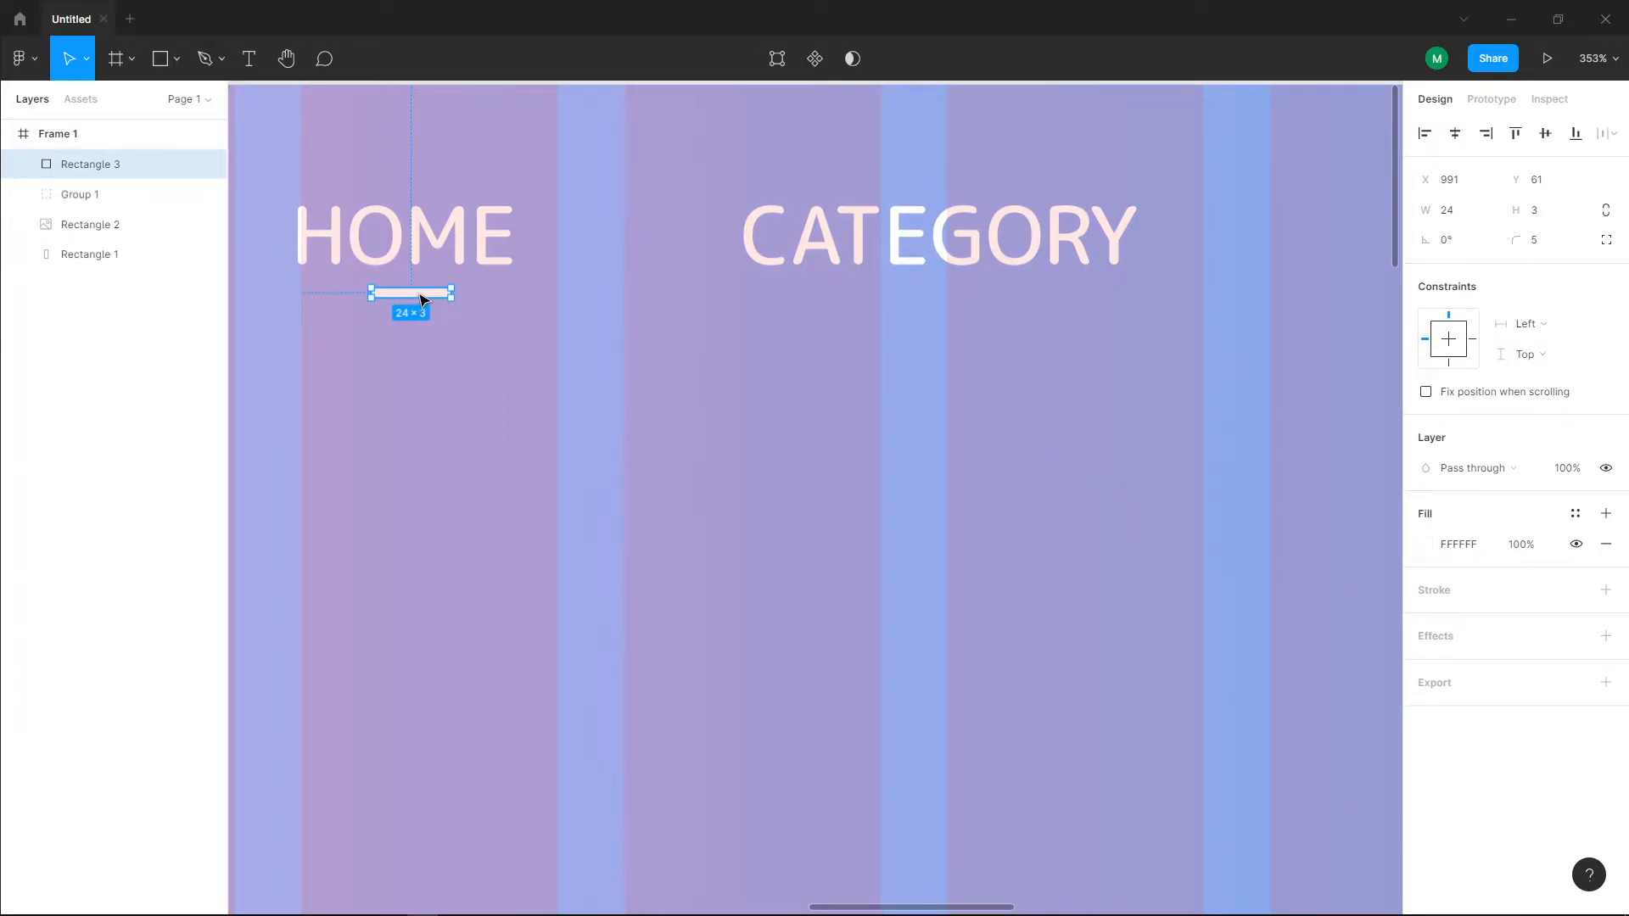
pyautogui.scroll(-5, 480, 407)
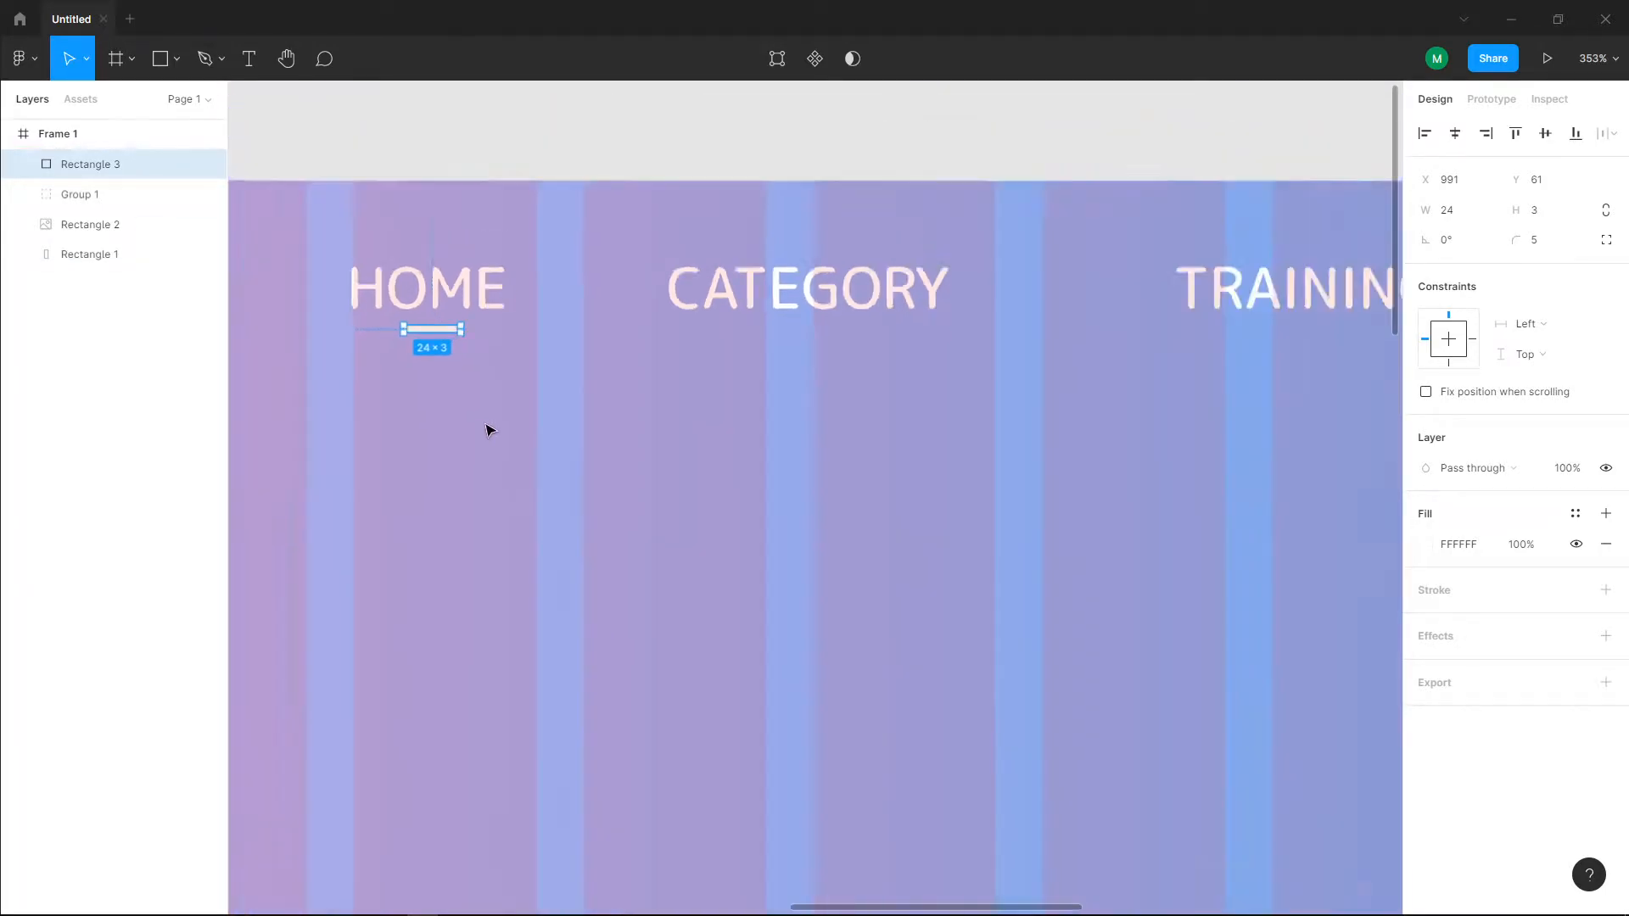
pyautogui.press('Escape')
pyautogui.scroll(-2, 496, 509)
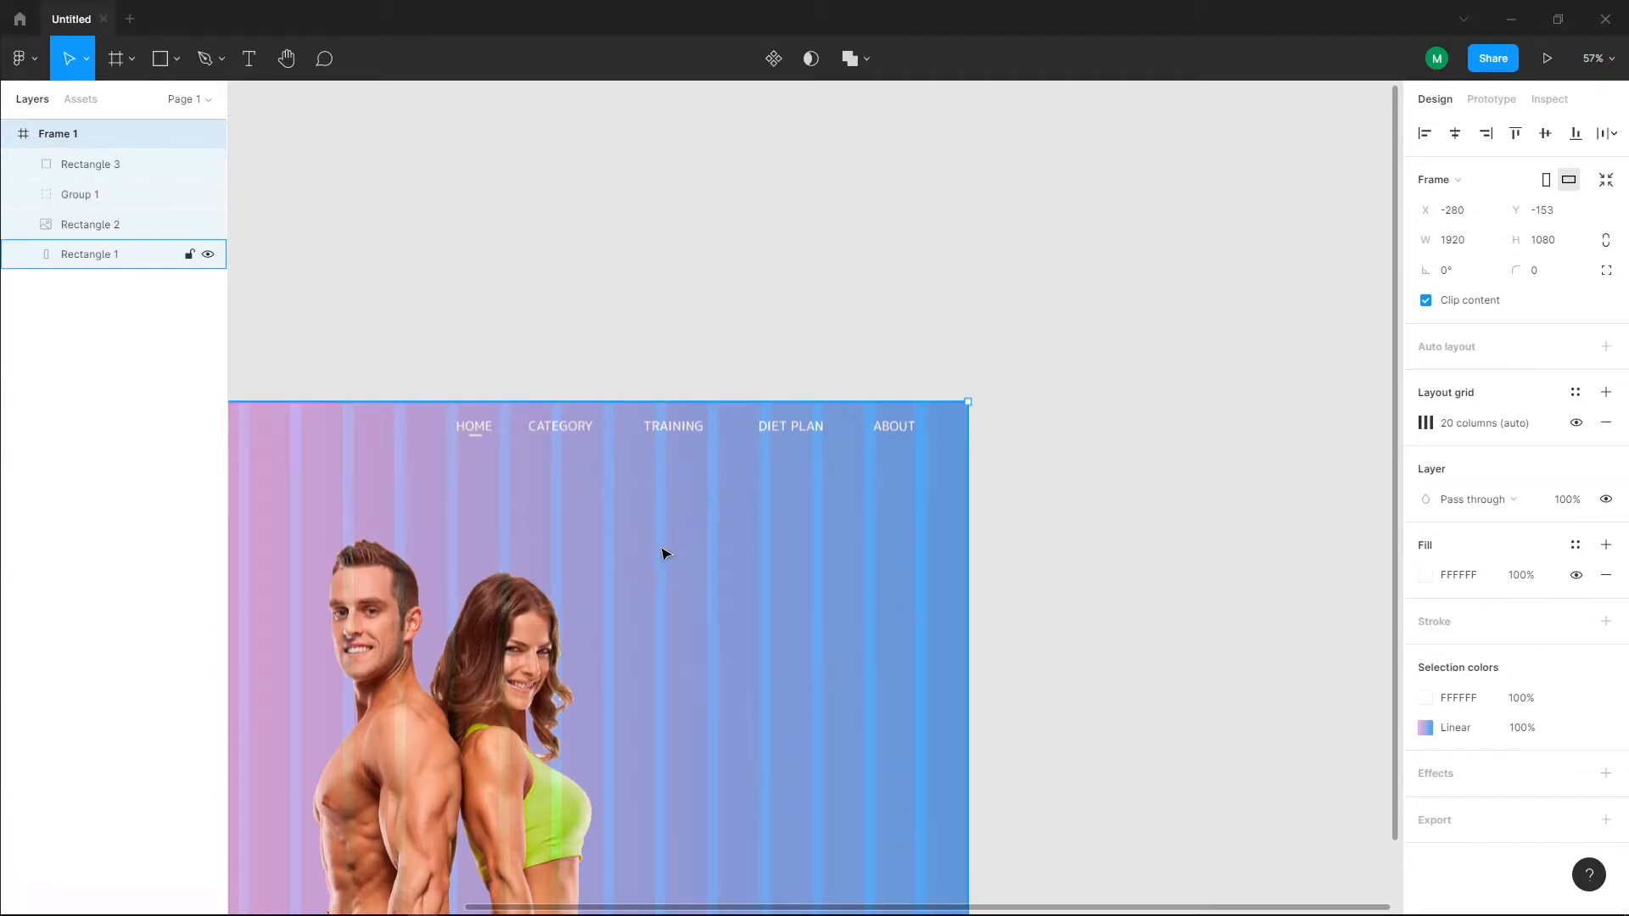
pyautogui.scroll(-2, 664, 554)
pyautogui.scroll(3, 664, 555)
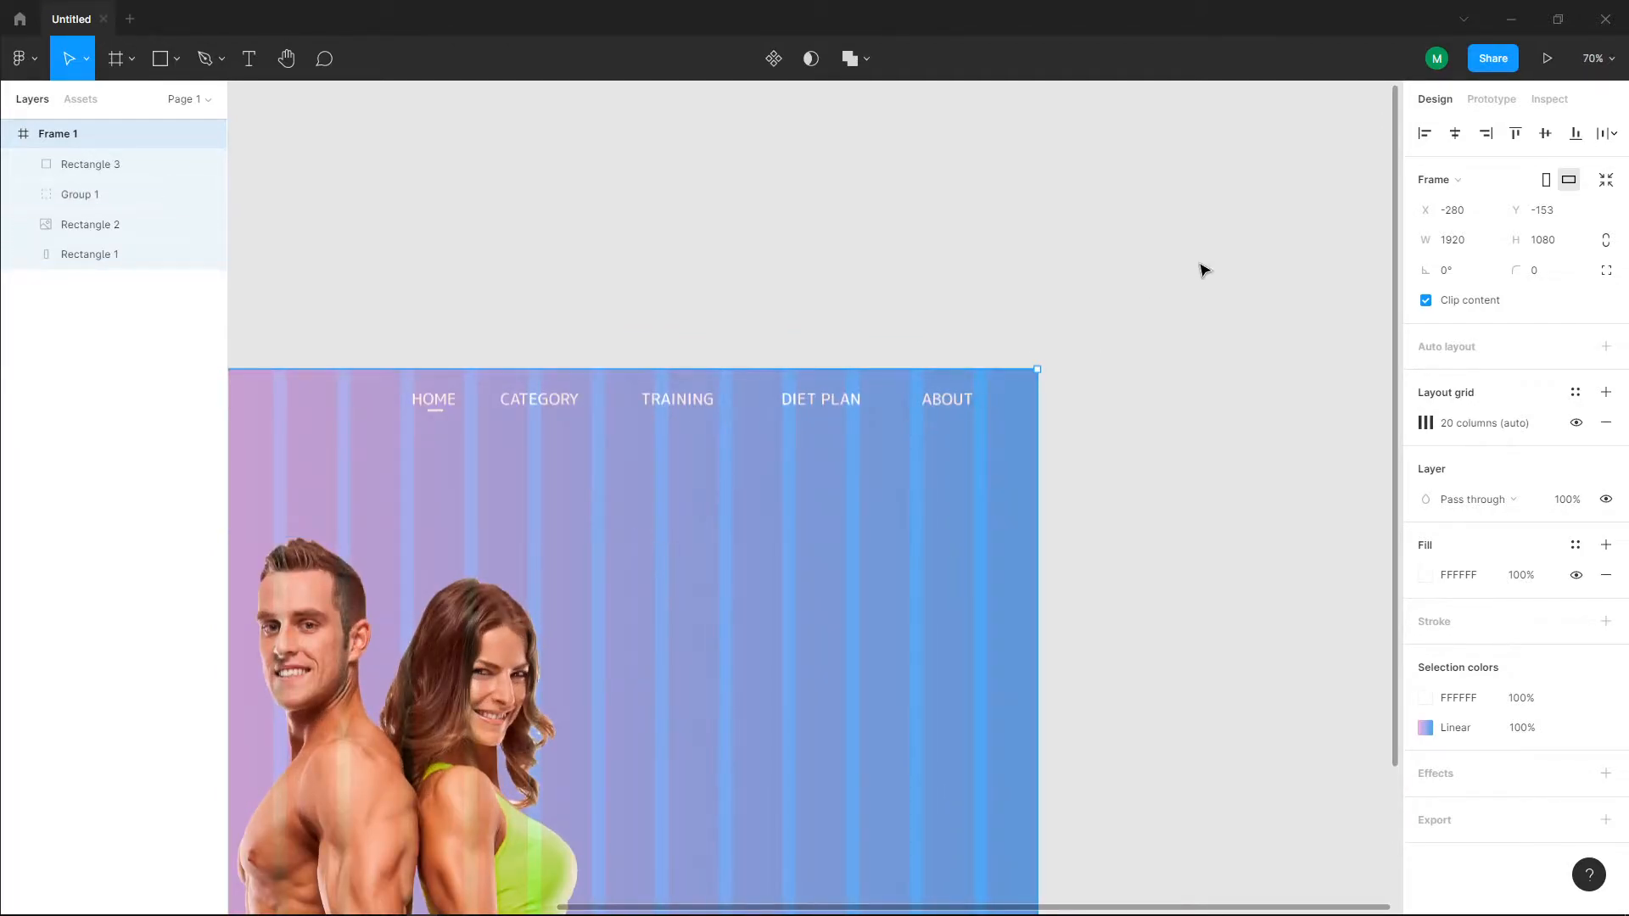
pyautogui.scroll(-3, 687, 610)
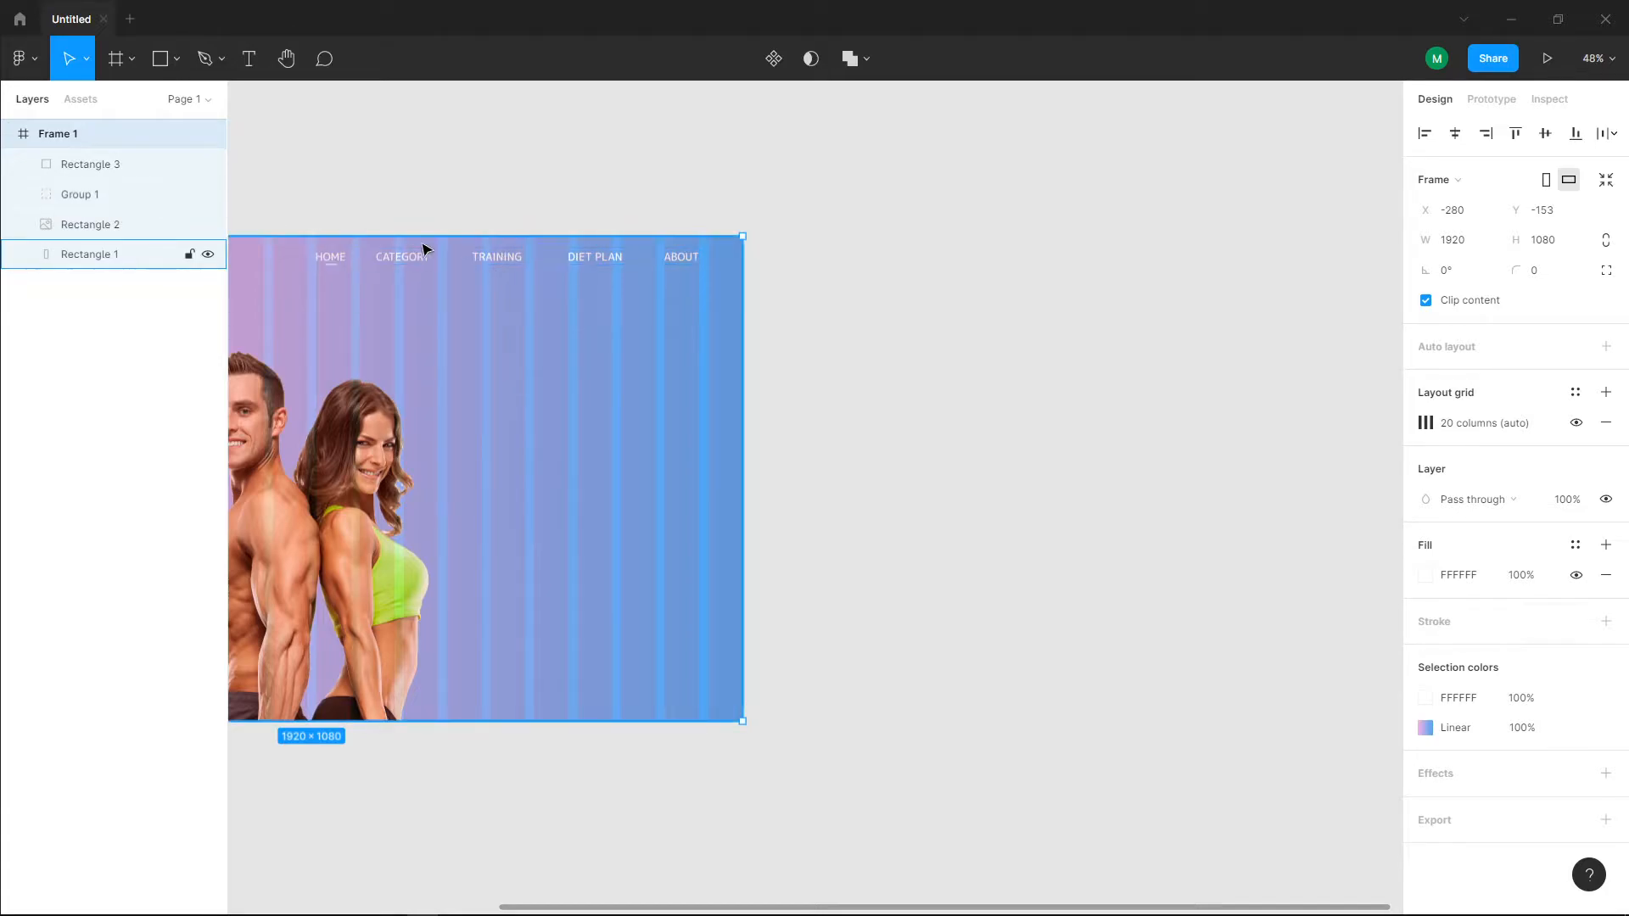
# Step: Add the text Facebook near the frame's right edge and rotate it to -90°
pyautogui.click(247, 59)
pyautogui.click(680, 408)
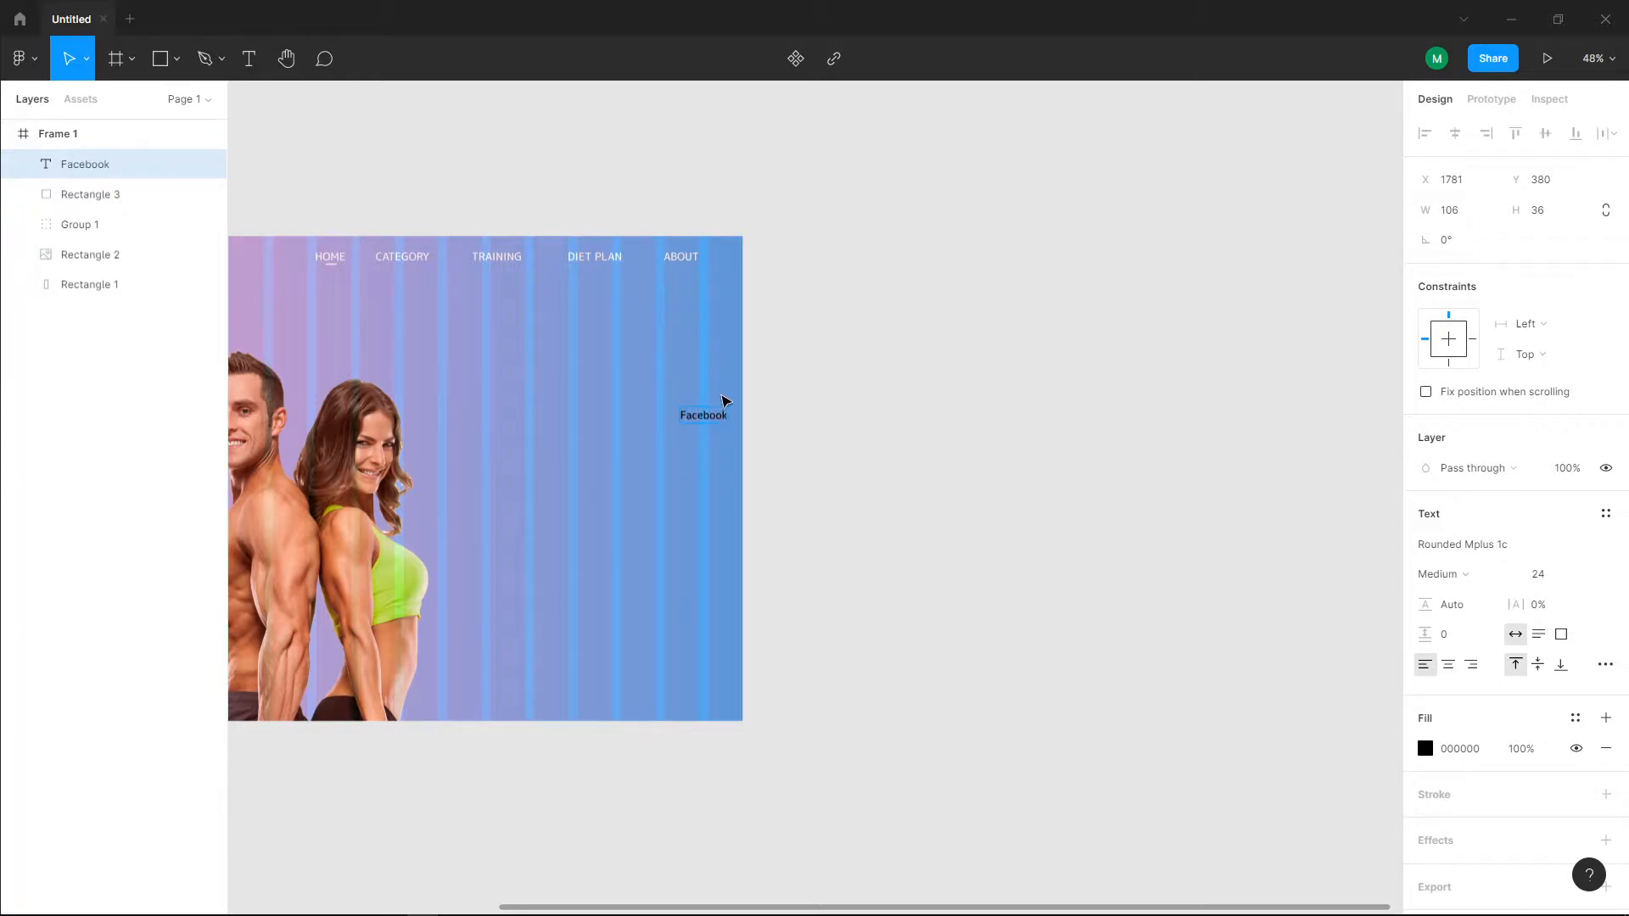
pyautogui.moveTo(735, 407); pyautogui.dragTo(723, 475)
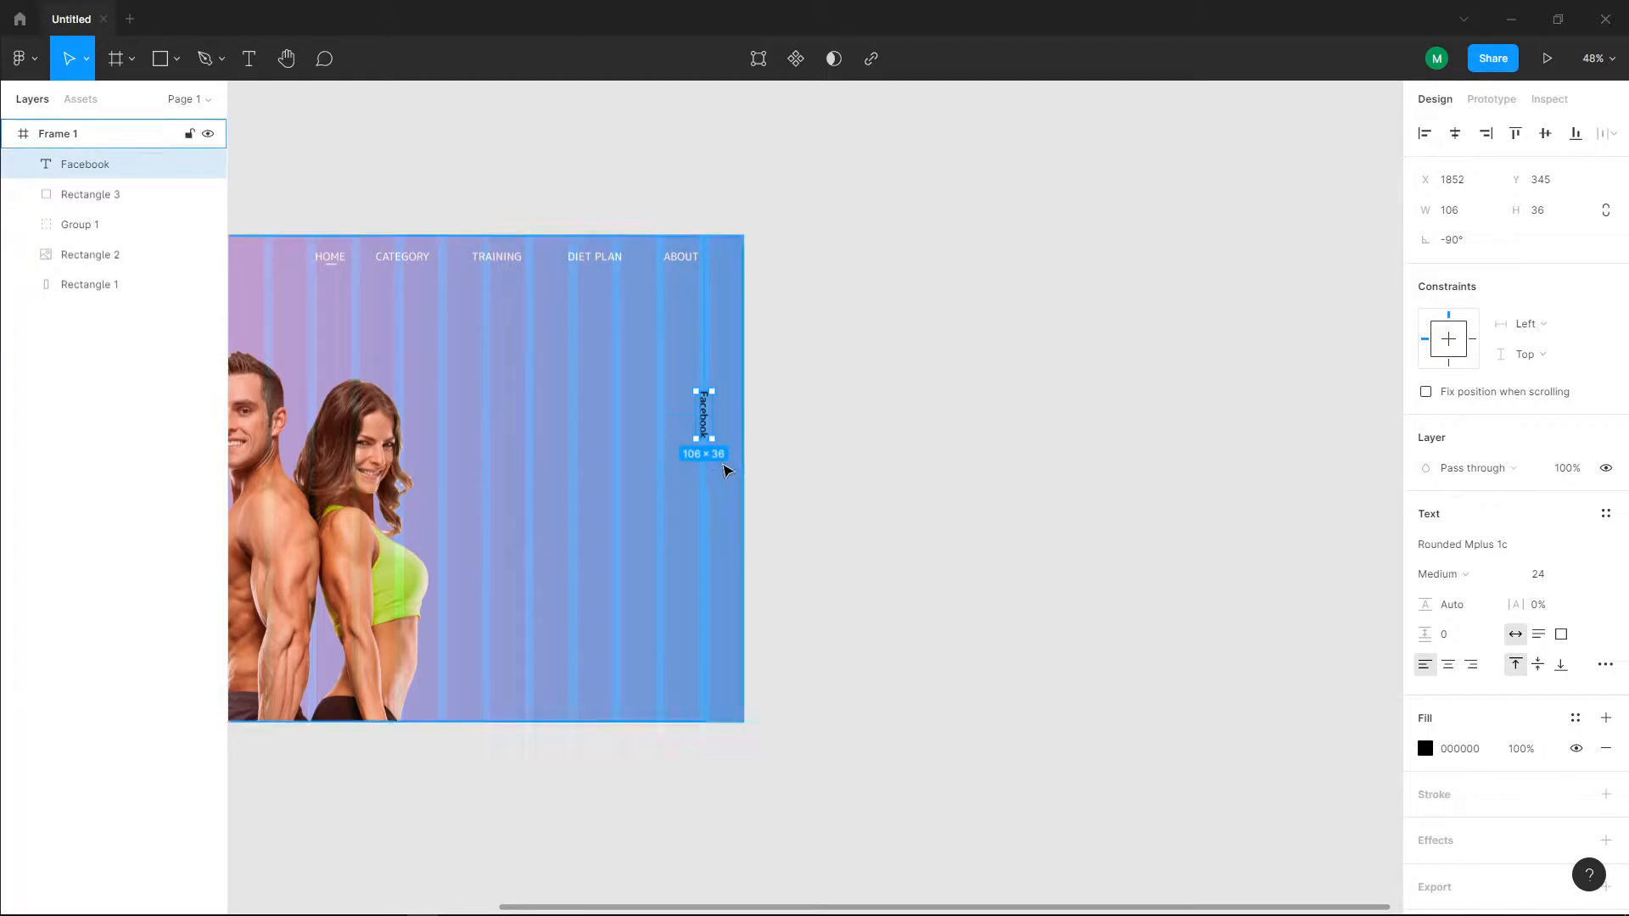
# Step: Move the vertical Facebook text to X 1823, Y 305 and fill it with white FFFFFF
pyautogui.moveTo(709, 413); pyautogui.dragTo(697, 397)
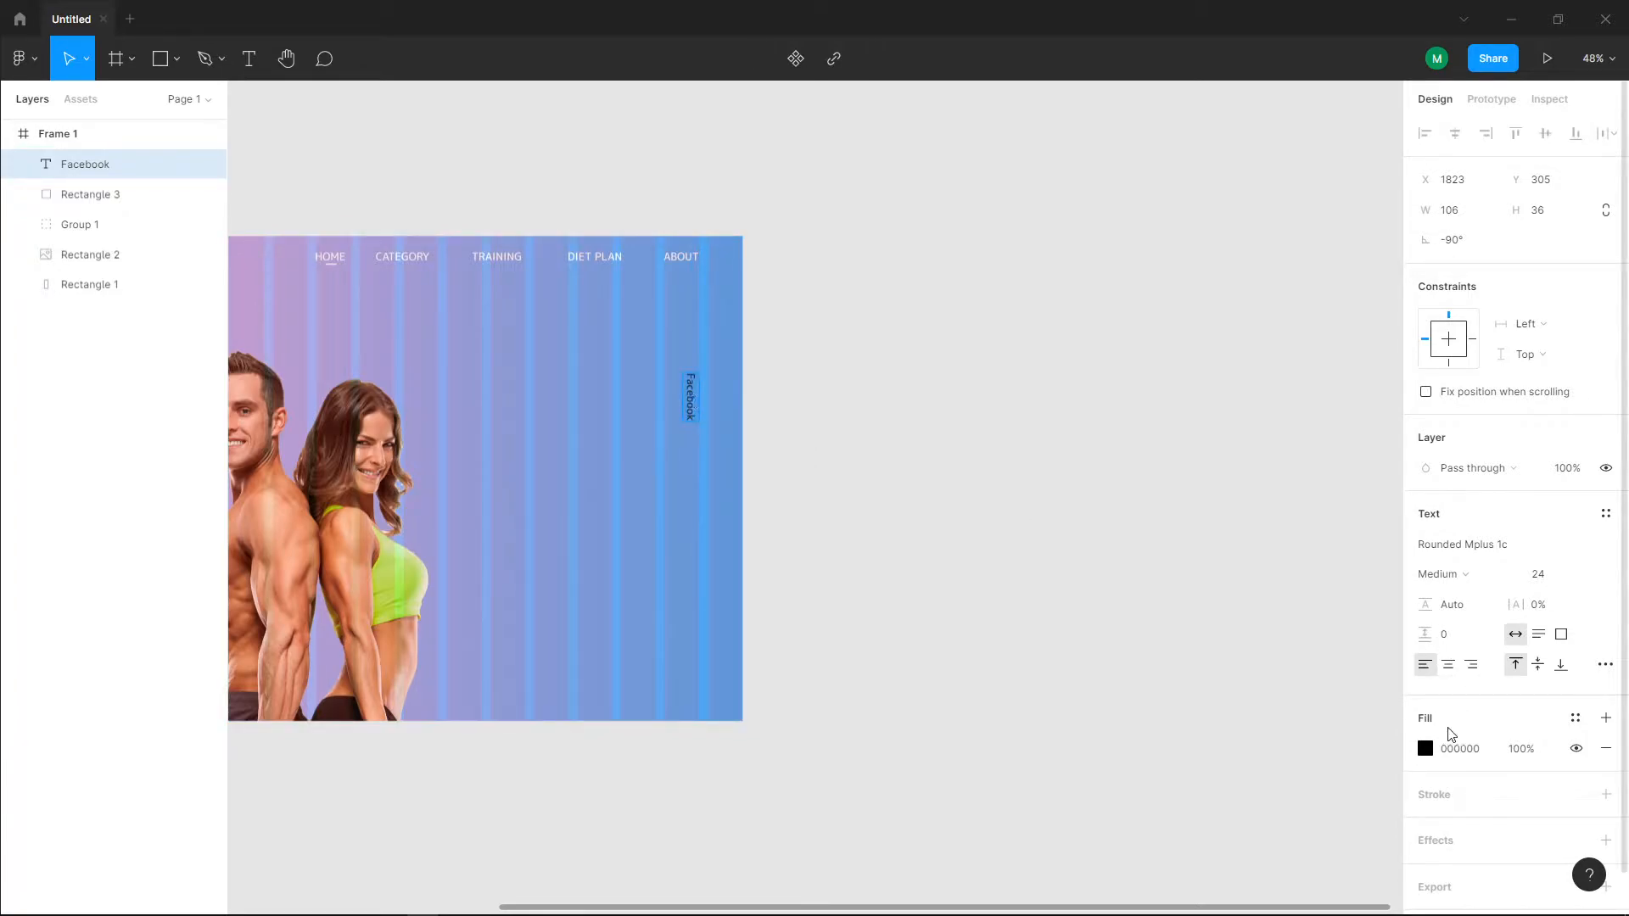
pyautogui.click(1426, 748)
pyautogui.moveTo(1264, 535); pyautogui.dragTo(799, 407)
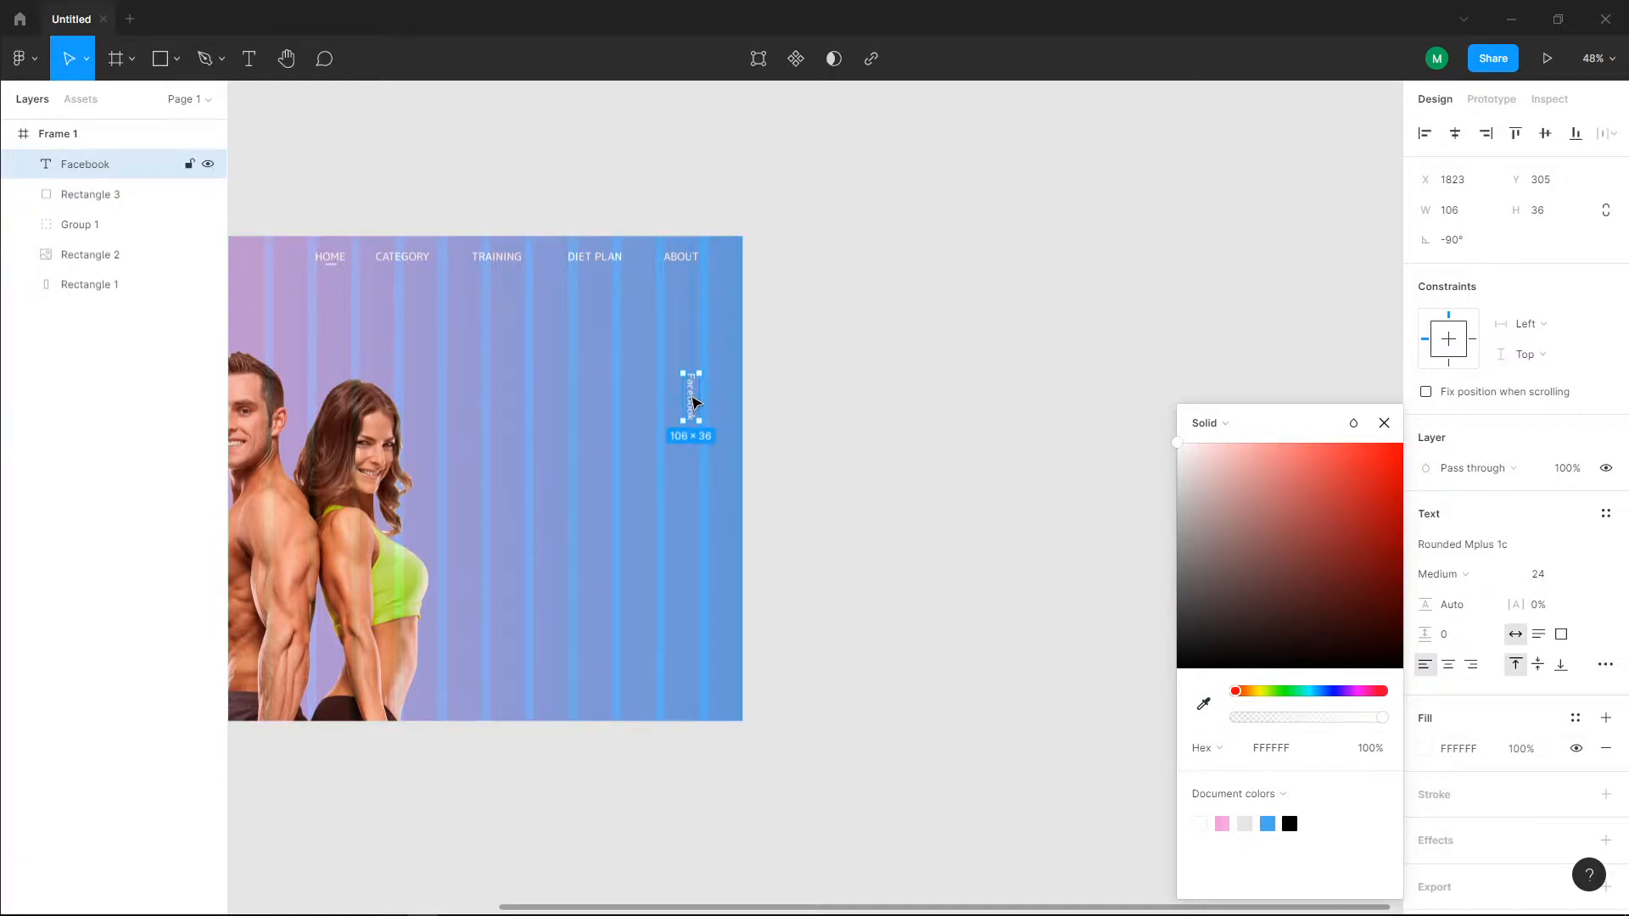
# Step: Duplicate the vertical Facebook text, place the copy below it and change its wording to Instagram
pyautogui.hotkey('ctrl', 'd')
pyautogui.moveTo(692, 400); pyautogui.dragTo(690, 495)
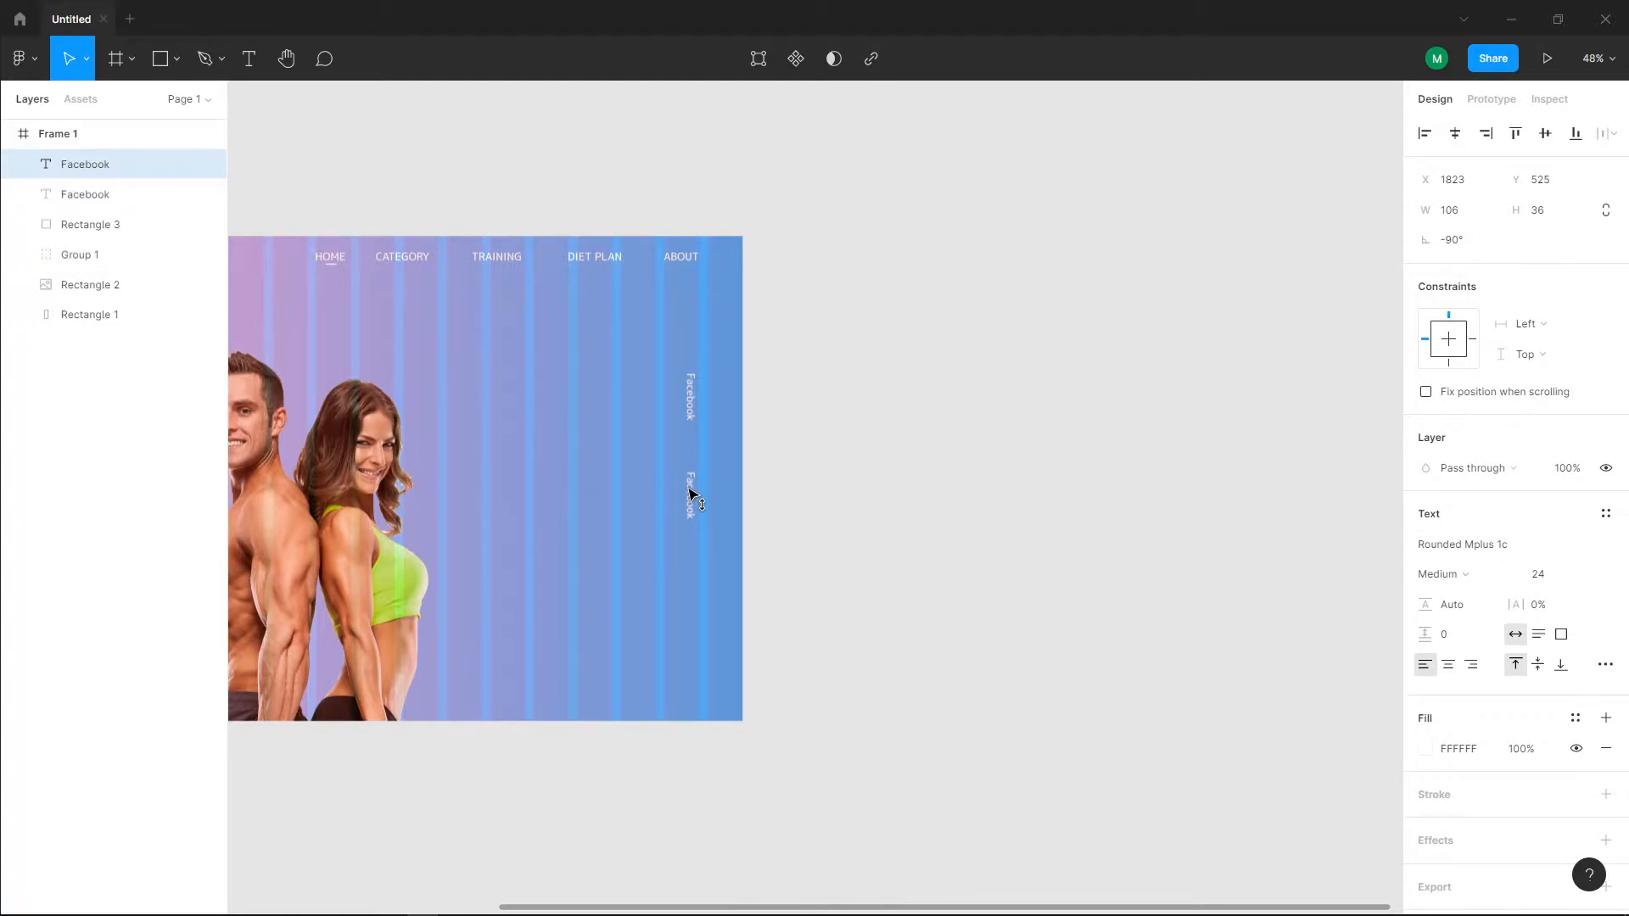
pyautogui.doubleClick(689, 491)
pyautogui.write('Instagram')
pyautogui.press('Escape')
# Step: Duplicate the Instagram text, place the copy below it at Y 808 and change its wording to Twiiter
pyautogui.moveTo(694, 497); pyautogui.dragTo(689, 624)
pyautogui.hotkey('ctrl', 'd')
pyautogui.doubleClick(691, 623)
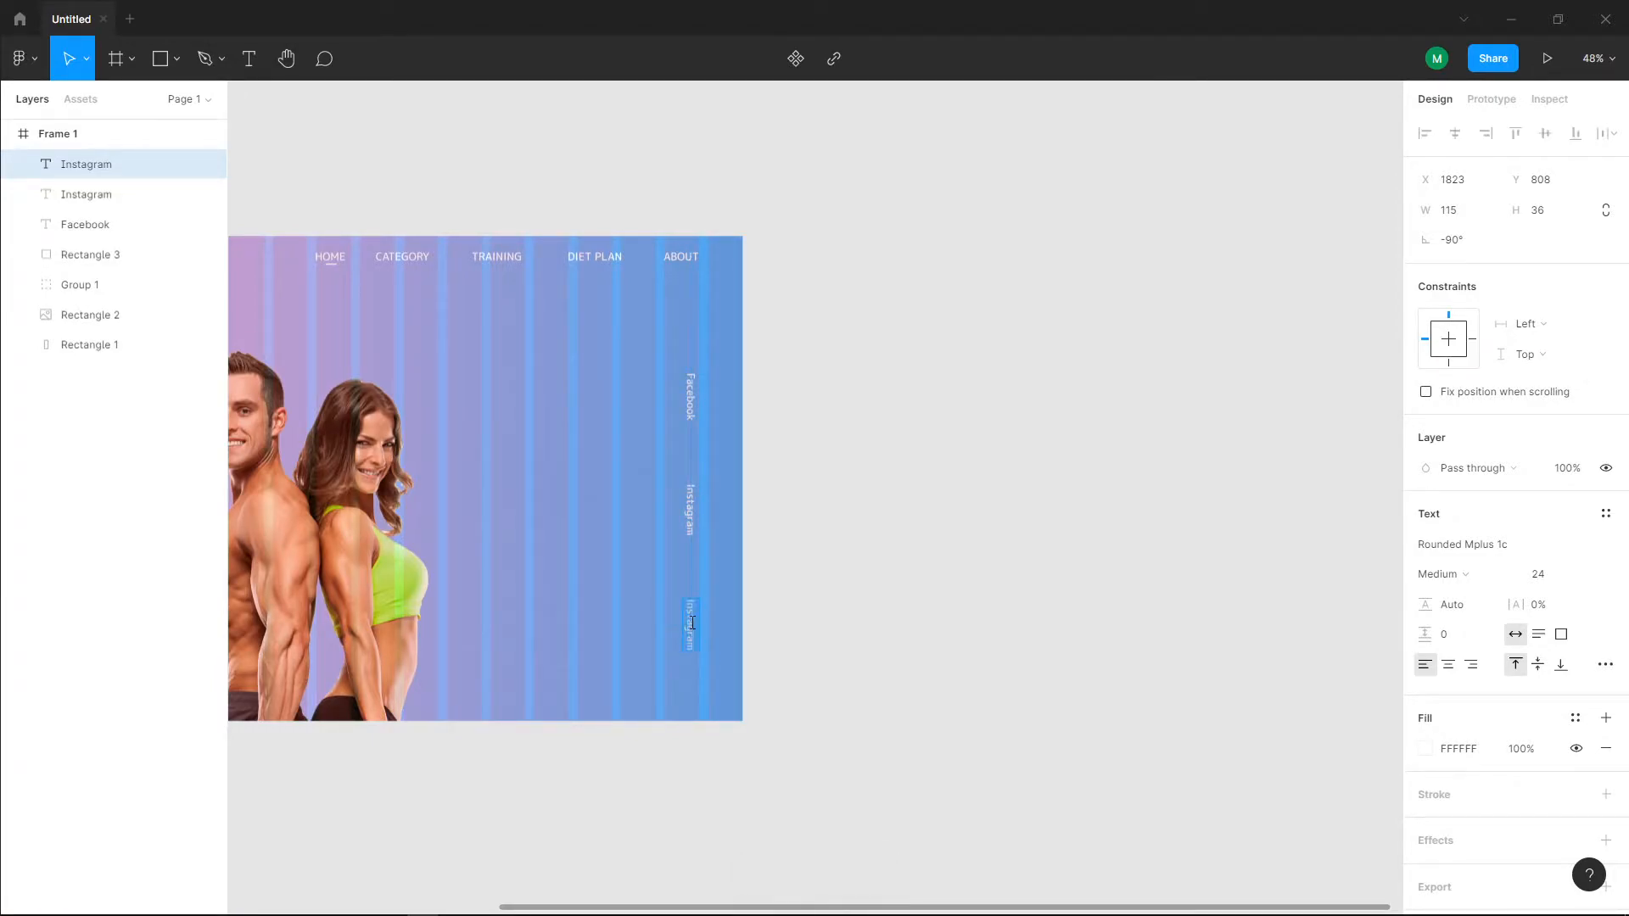
pyautogui.write('Twiiter')
pyautogui.press('Escape')
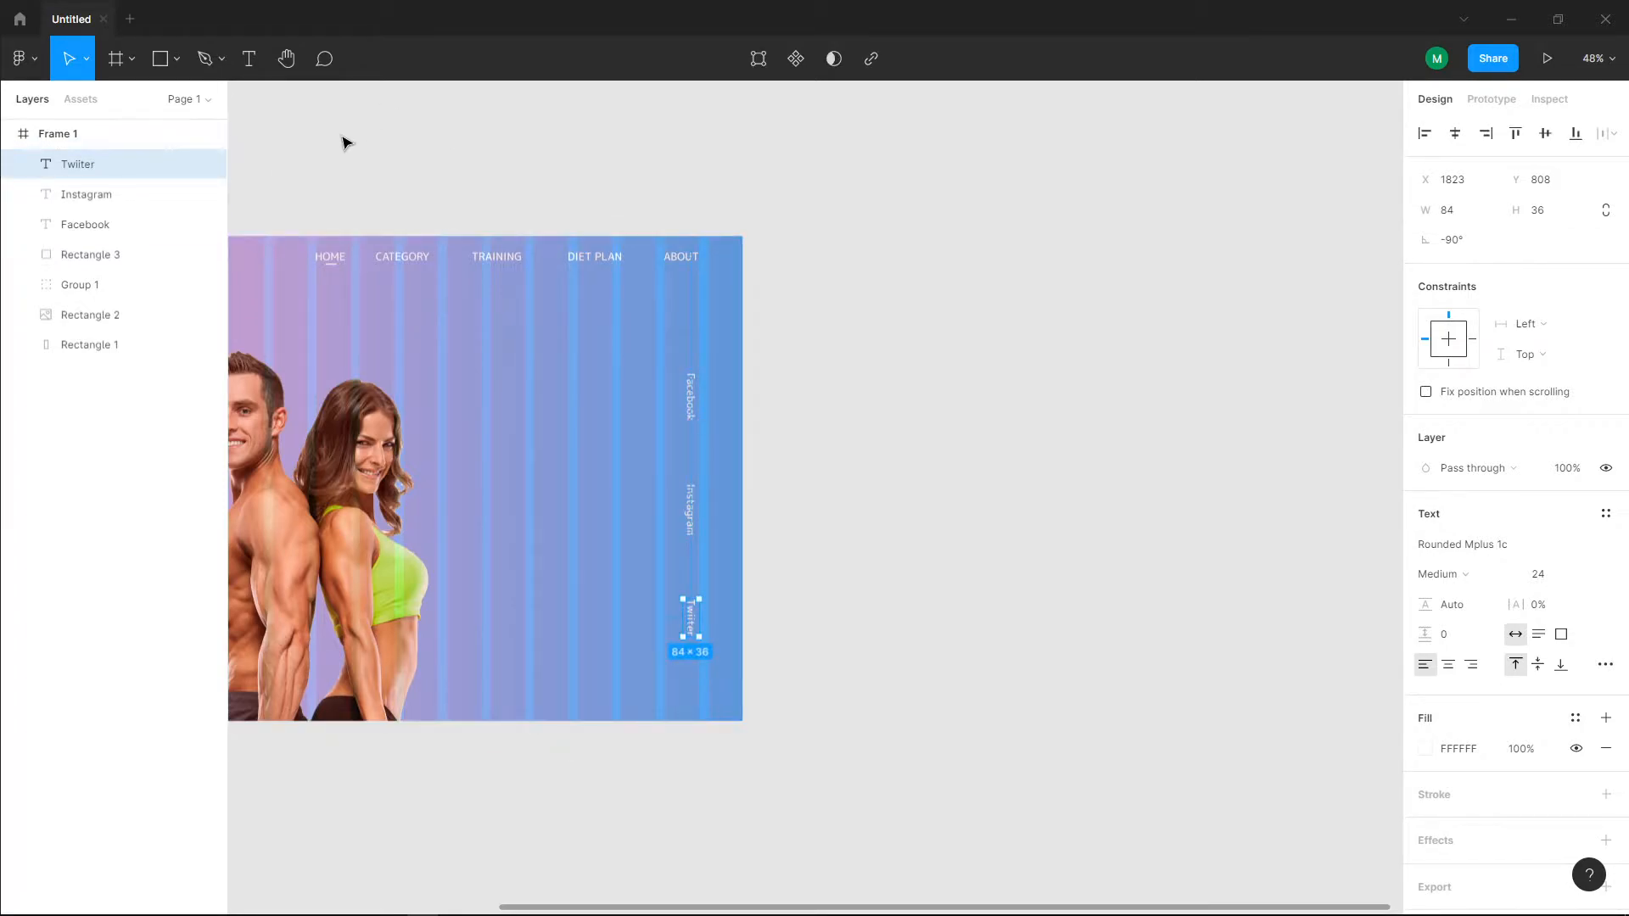
# Step: Copy the HOME underline and place the copy between Facebook and Instagram at X 1793, Y 480
pyautogui.click(330, 266)
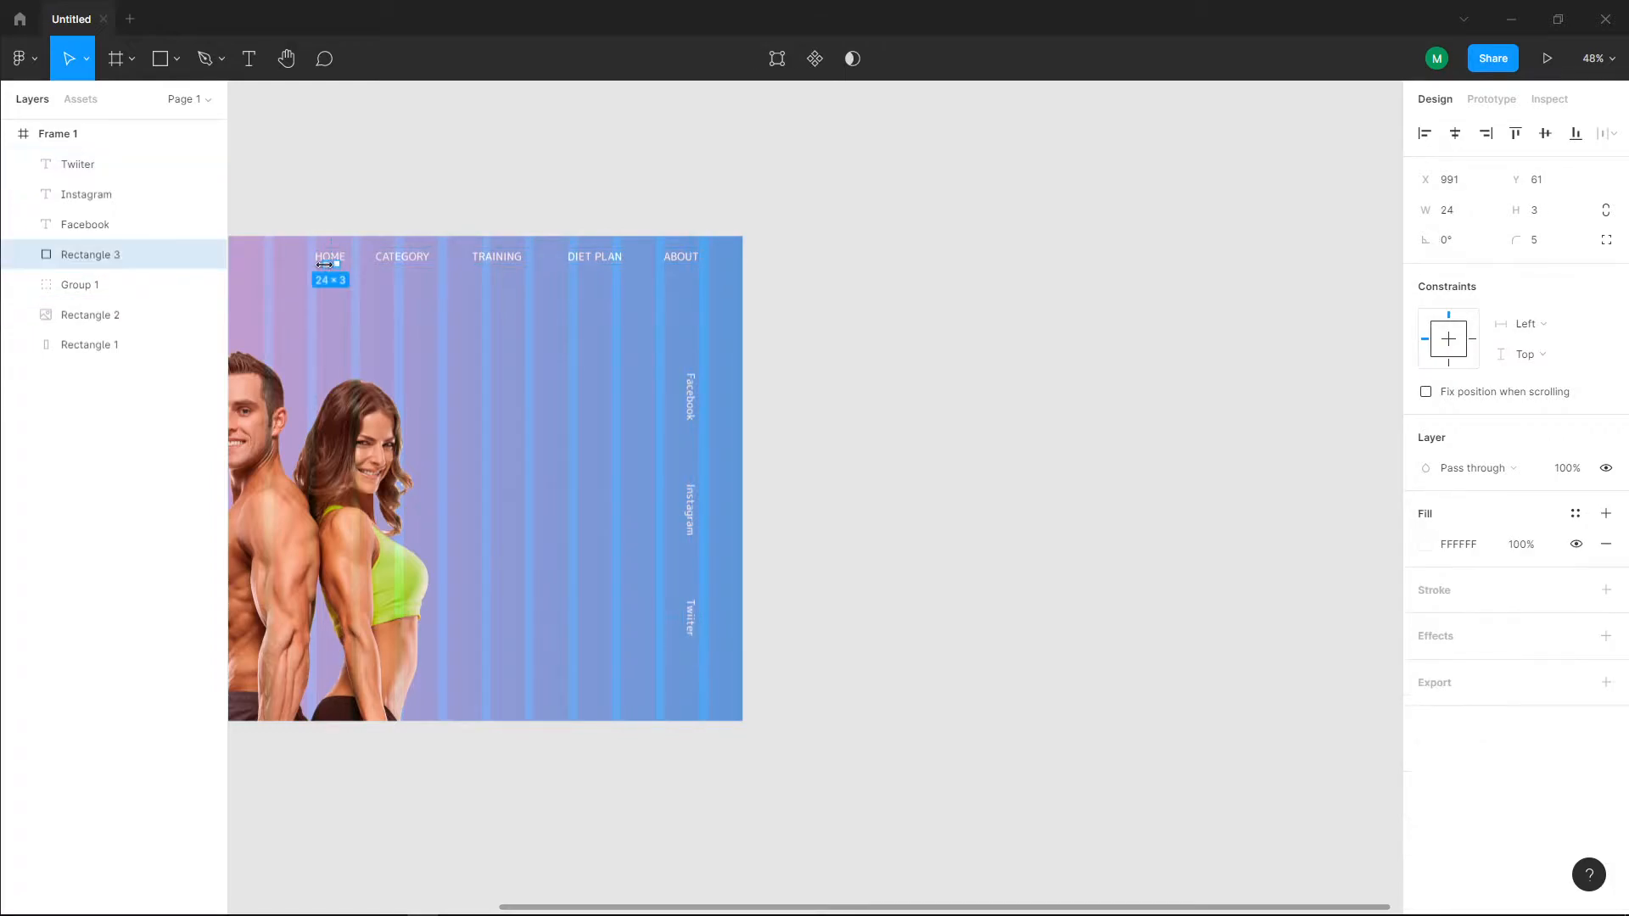
pyautogui.press('Escape')
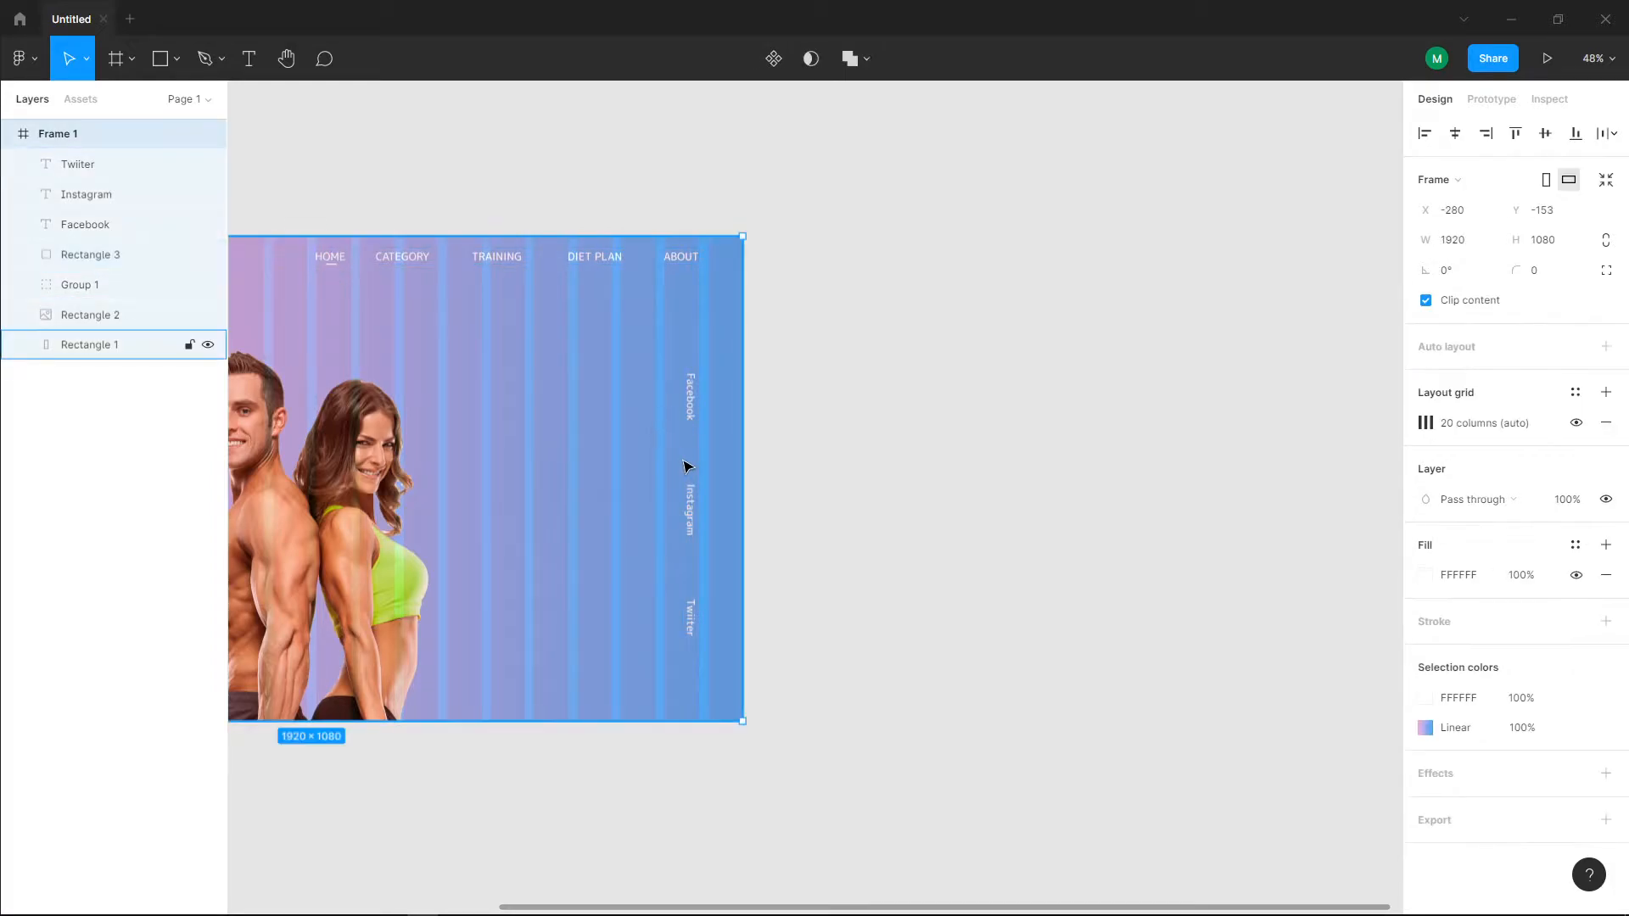
pyautogui.hotkey('ctrl', 'v')
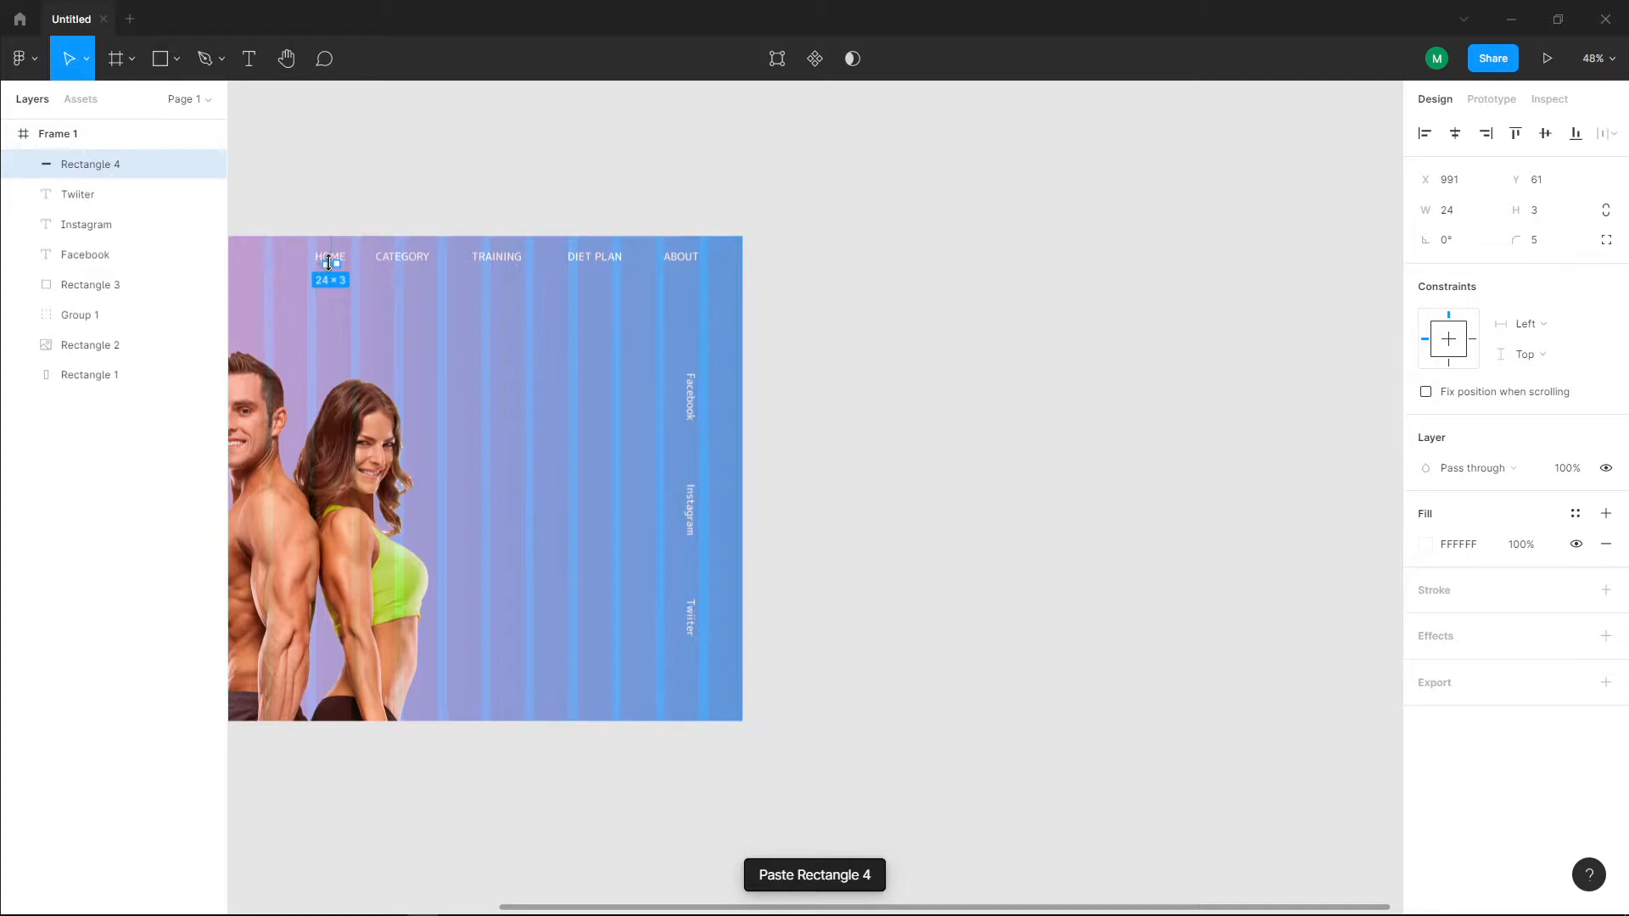
pyautogui.scroll(5, 331, 264)
pyautogui.moveTo(329, 268); pyautogui.dragTo(1089, 646)
pyautogui.moveTo(1074, 675); pyautogui.dragTo(996, 353)
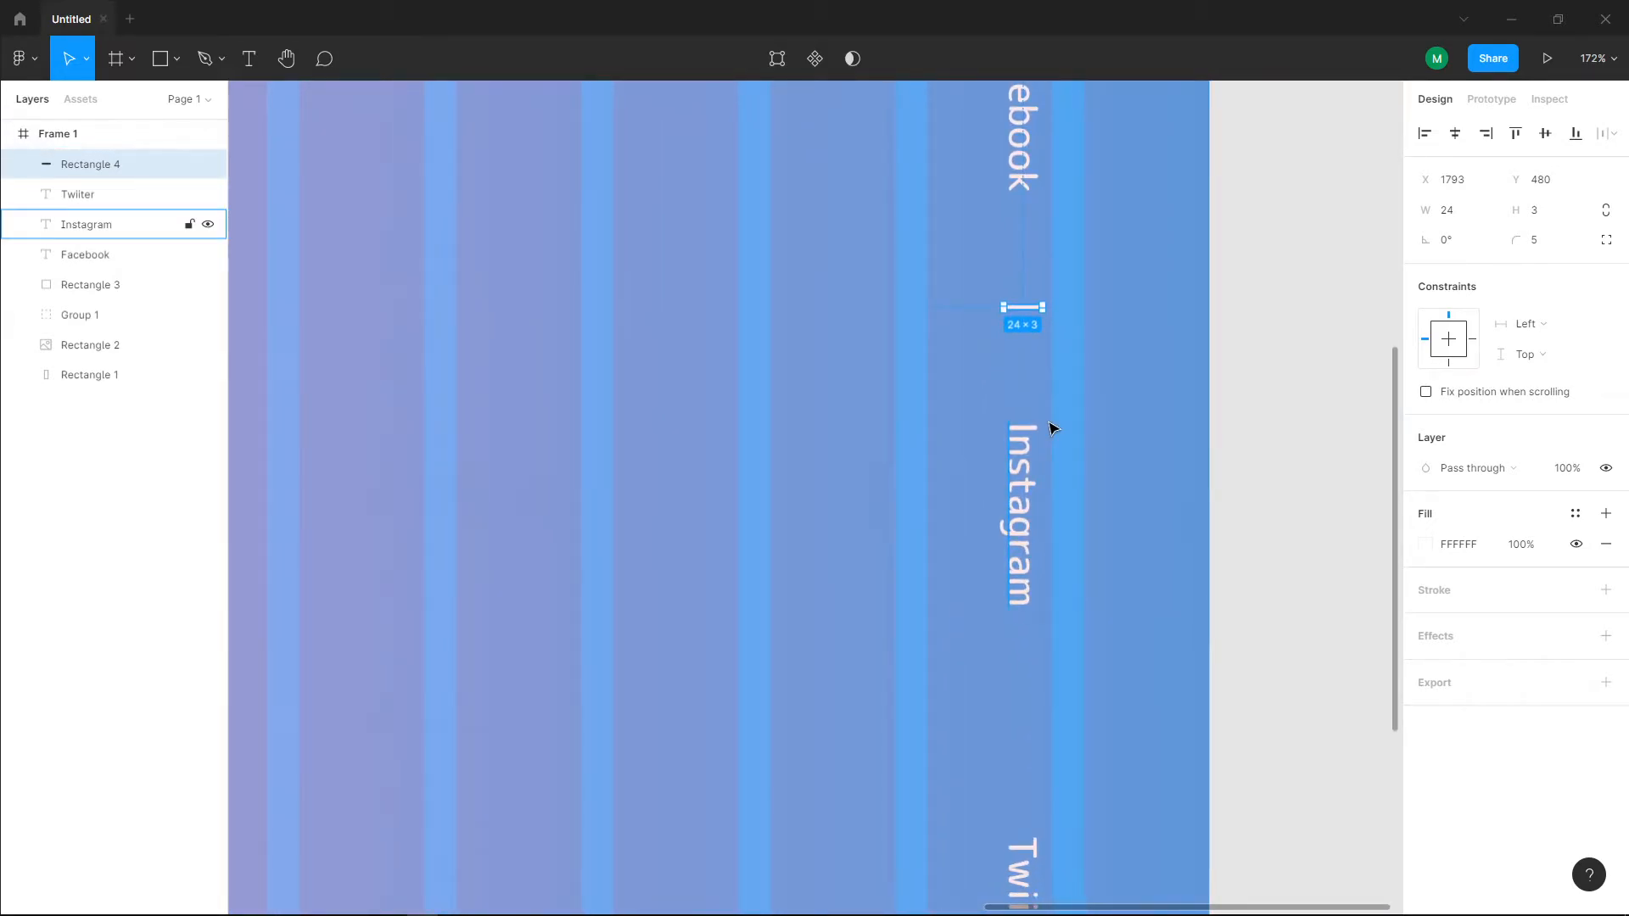
# Step: Duplicate the short white divider and place the copy between the Instagram and Twiiter texts
pyautogui.hotkey('ctrl', 'd')
pyautogui.moveTo(1021, 311); pyautogui.dragTo(1020, 724)
pyautogui.click(1131, 762)
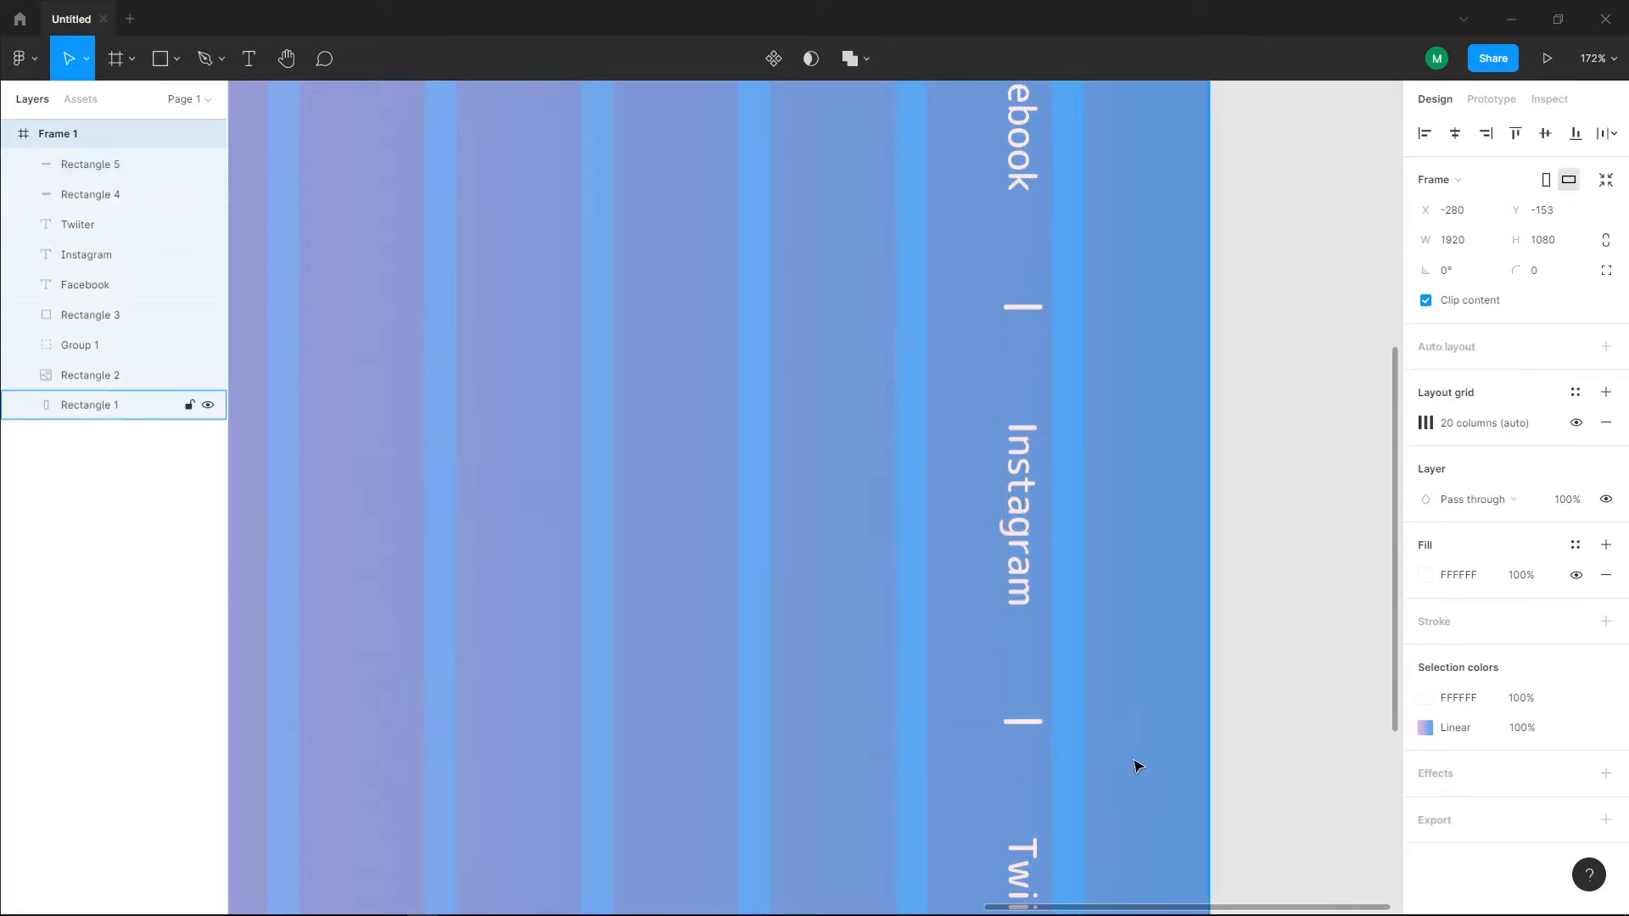
pyautogui.scroll(-4, 1133, 762)
pyautogui.scroll(-3, 1149, 778)
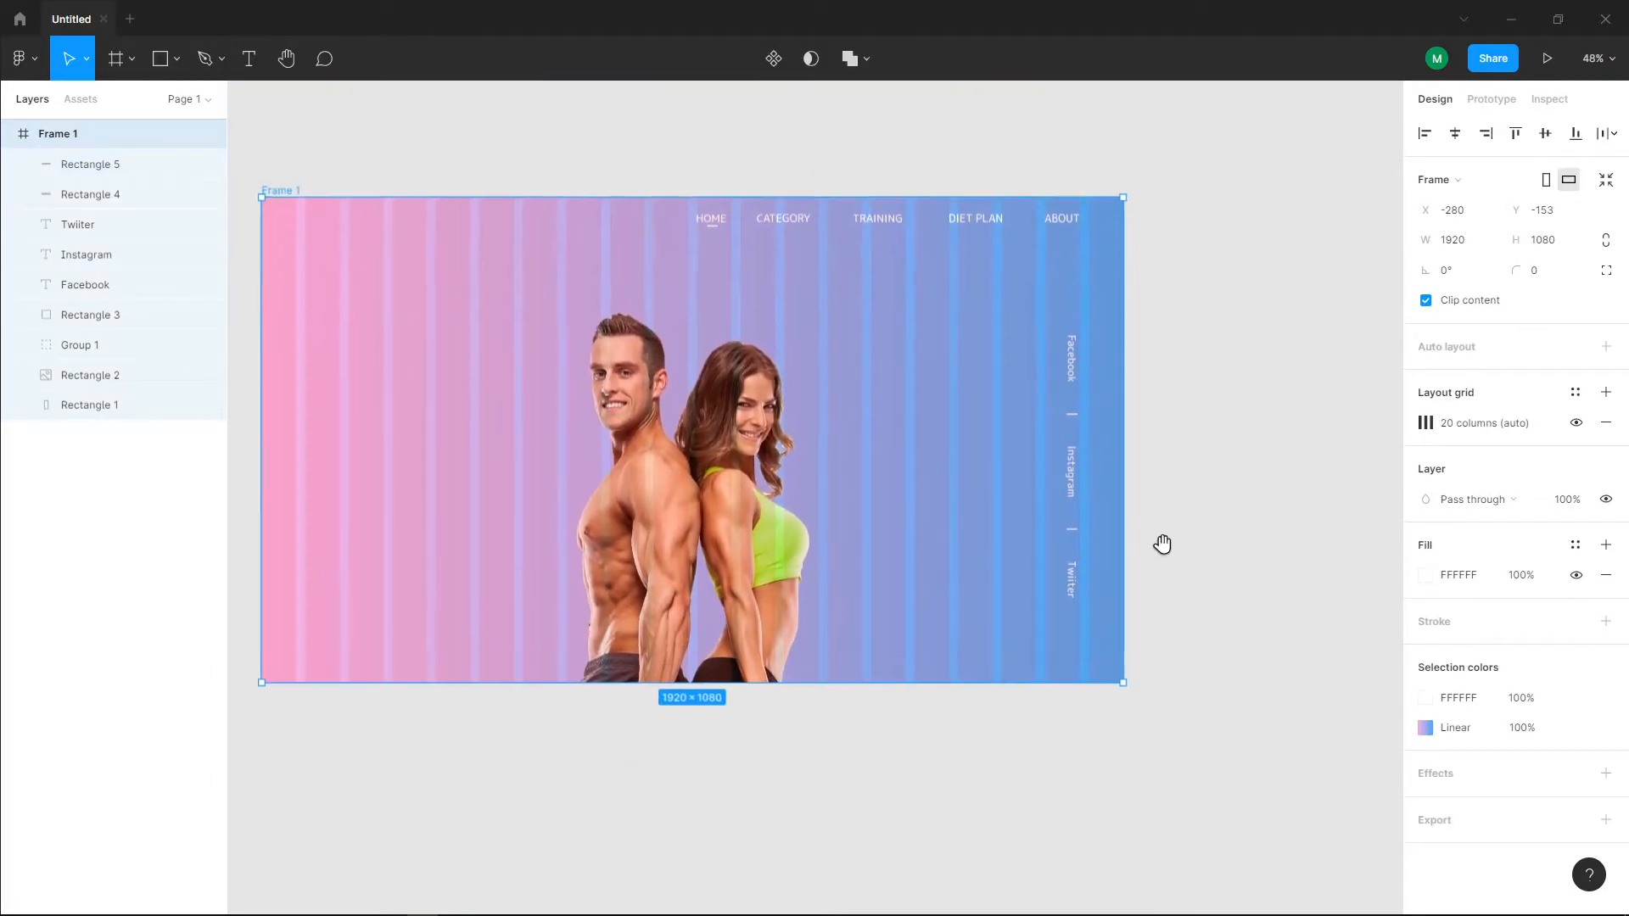
# Step: Hide the 20-column layout grid of Frame 1
pyautogui.click(1229, 647)
pyautogui.moveTo(504, 348); pyautogui.dragTo(738, 440)
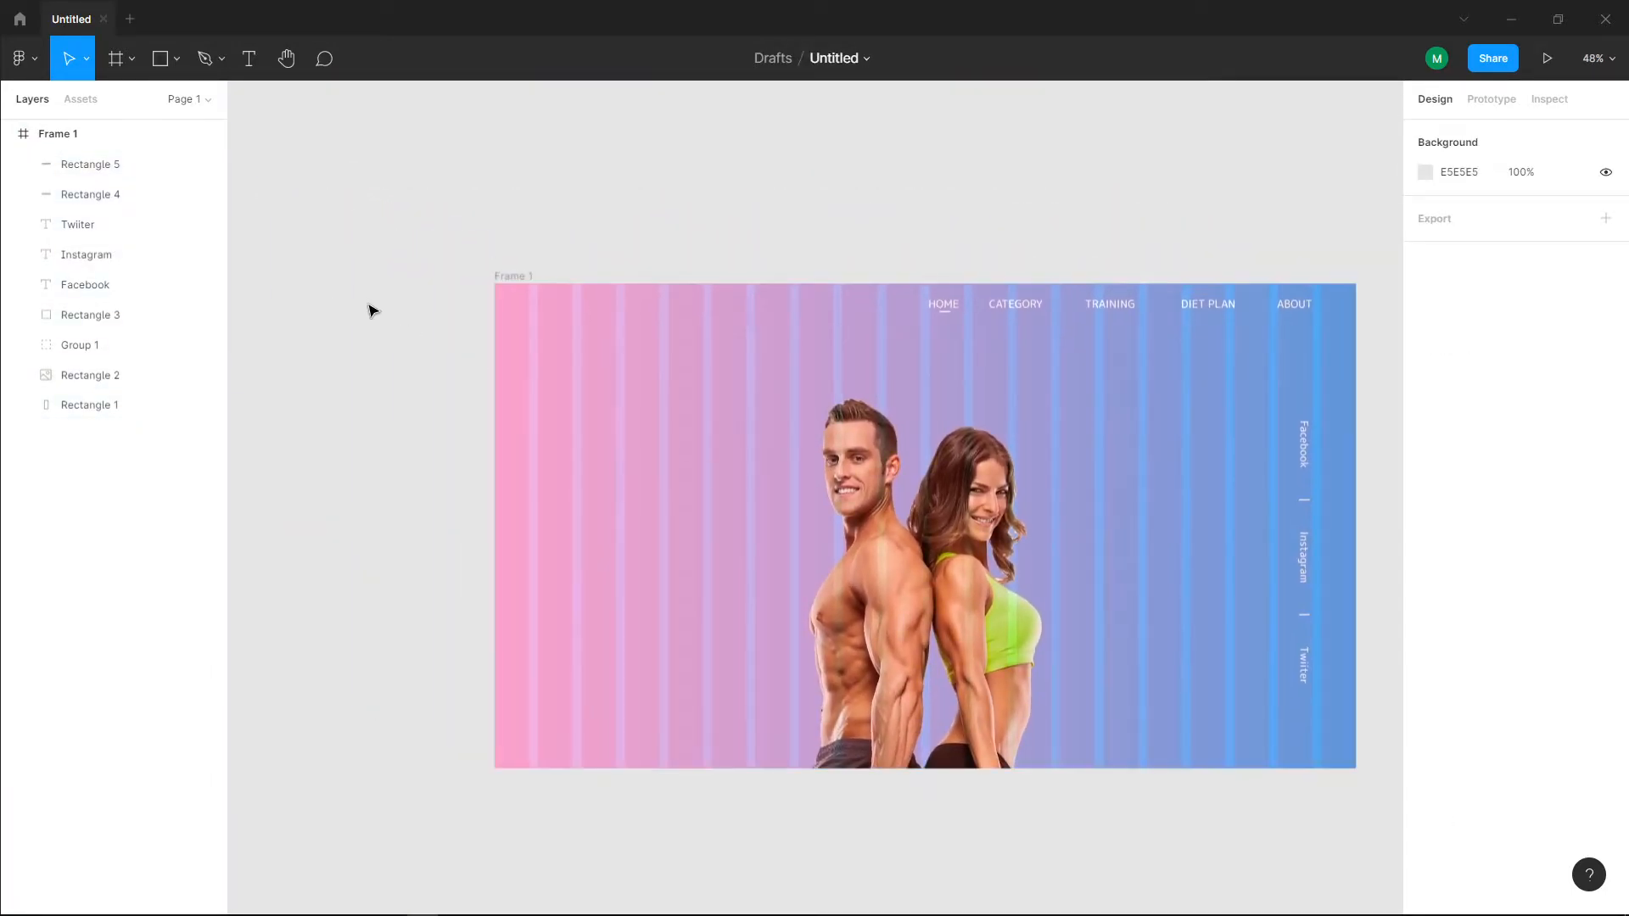
pyautogui.click(88, 138)
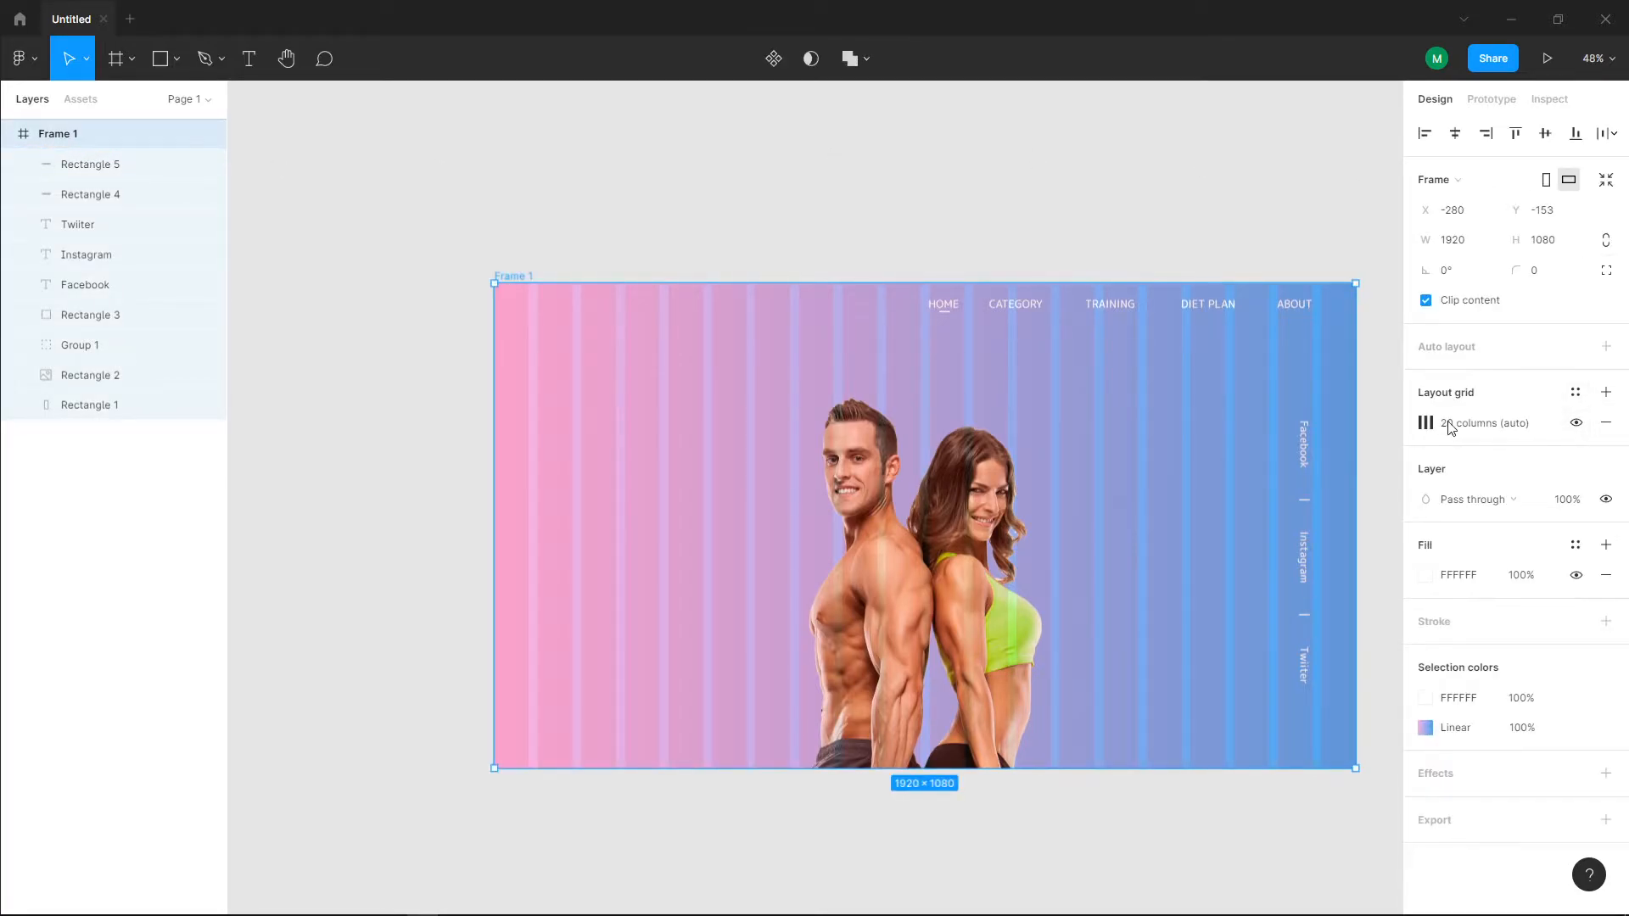
pyautogui.click(1576, 422)
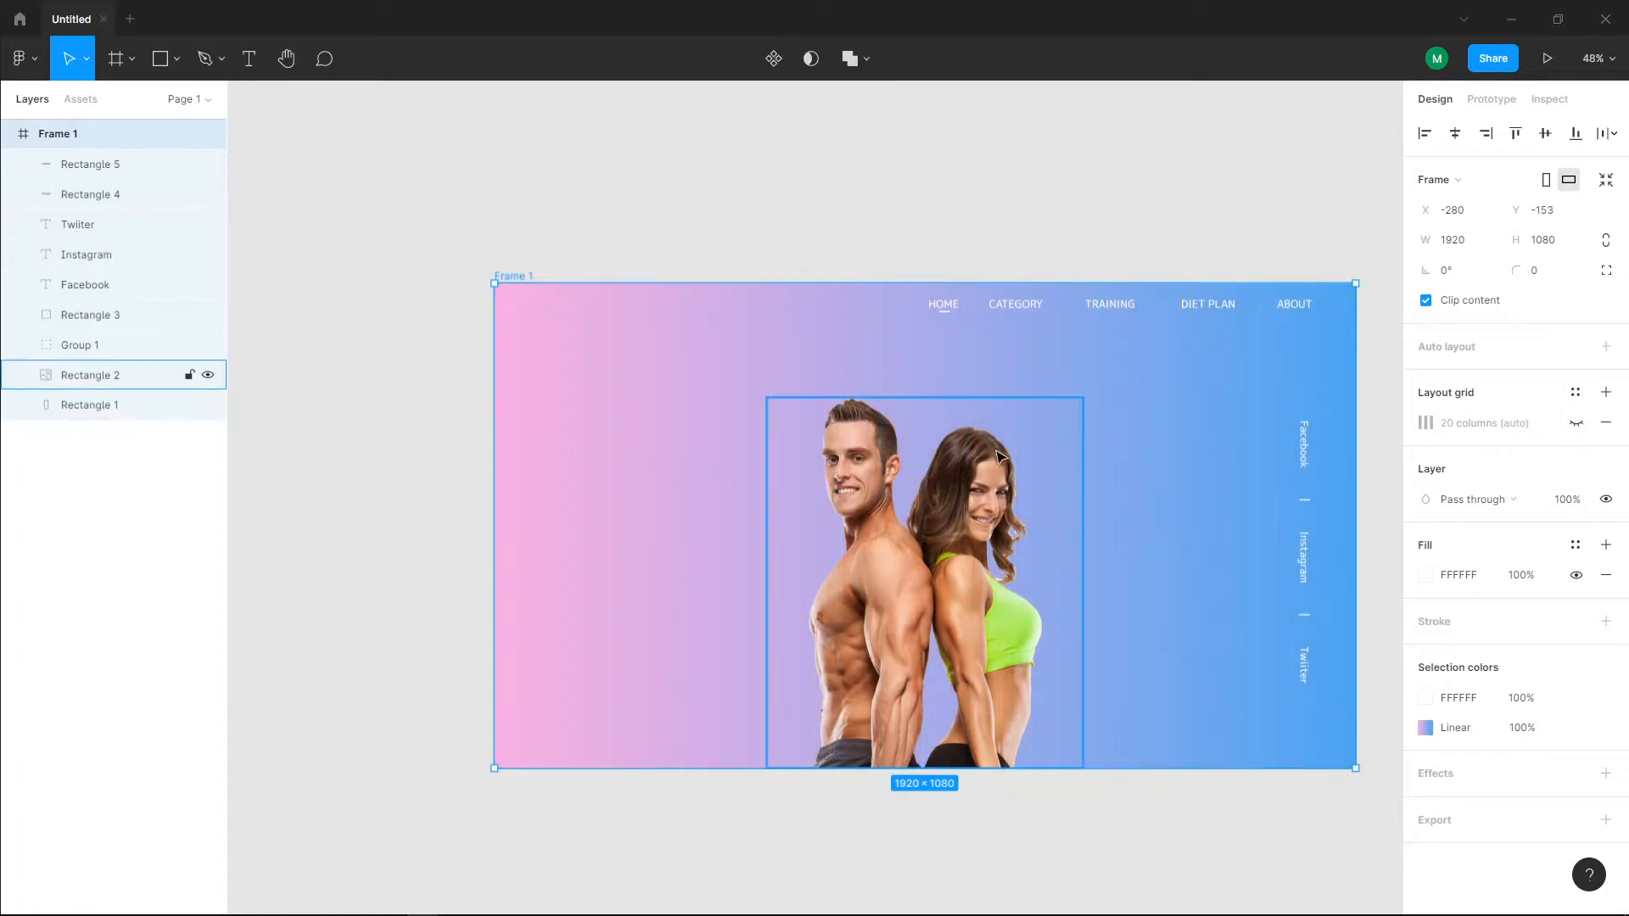
pyautogui.scroll(-4, 1058, 433)
pyautogui.moveTo(1059, 431); pyautogui.dragTo(769, 382)
pyautogui.click(1159, 450)
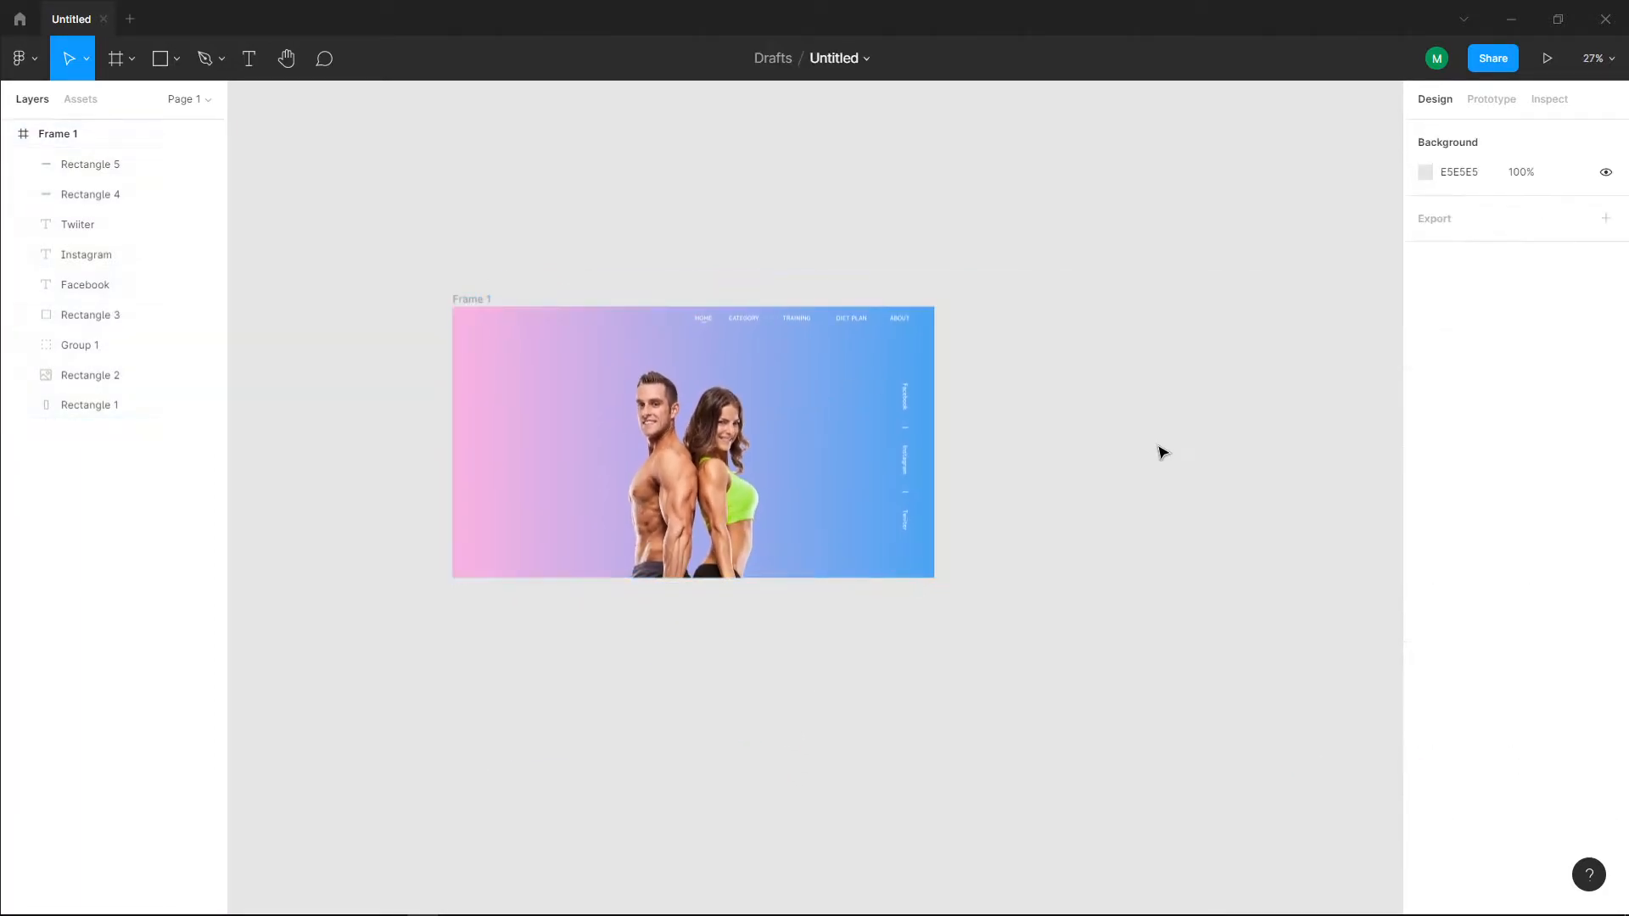
# Step: Group the three vertical social media texts with their two dividers and move the group up to Y 246
pyautogui.scroll(6, 846, 506)
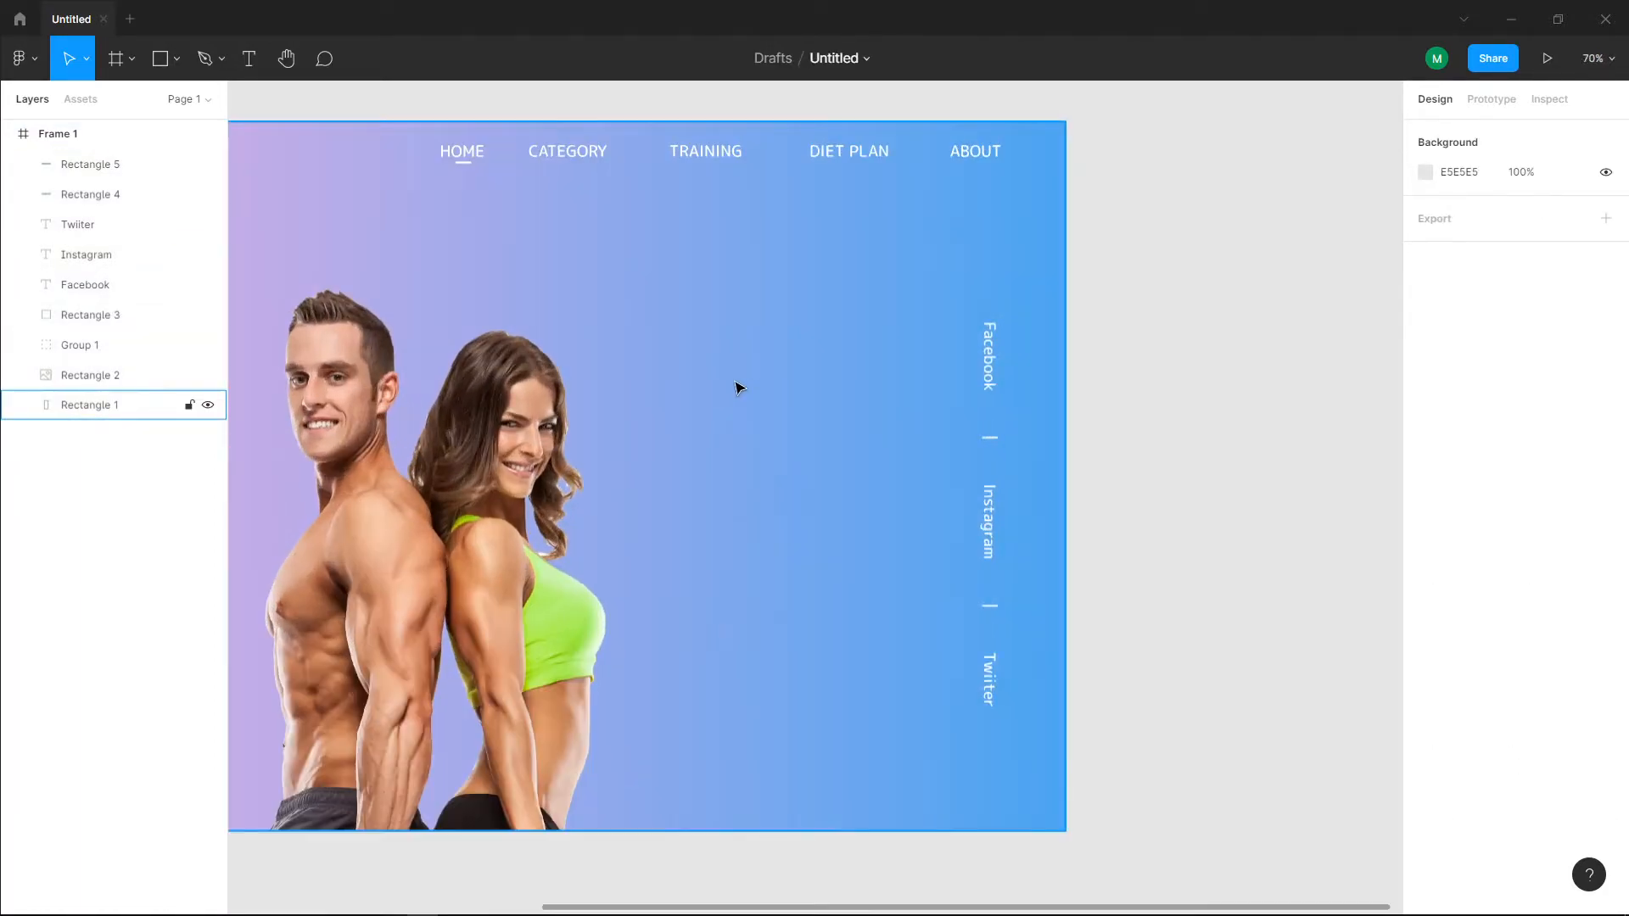
pyautogui.moveTo(670, 386); pyautogui.dragTo(750, 371)
pyautogui.scroll(-1, 894, 399)
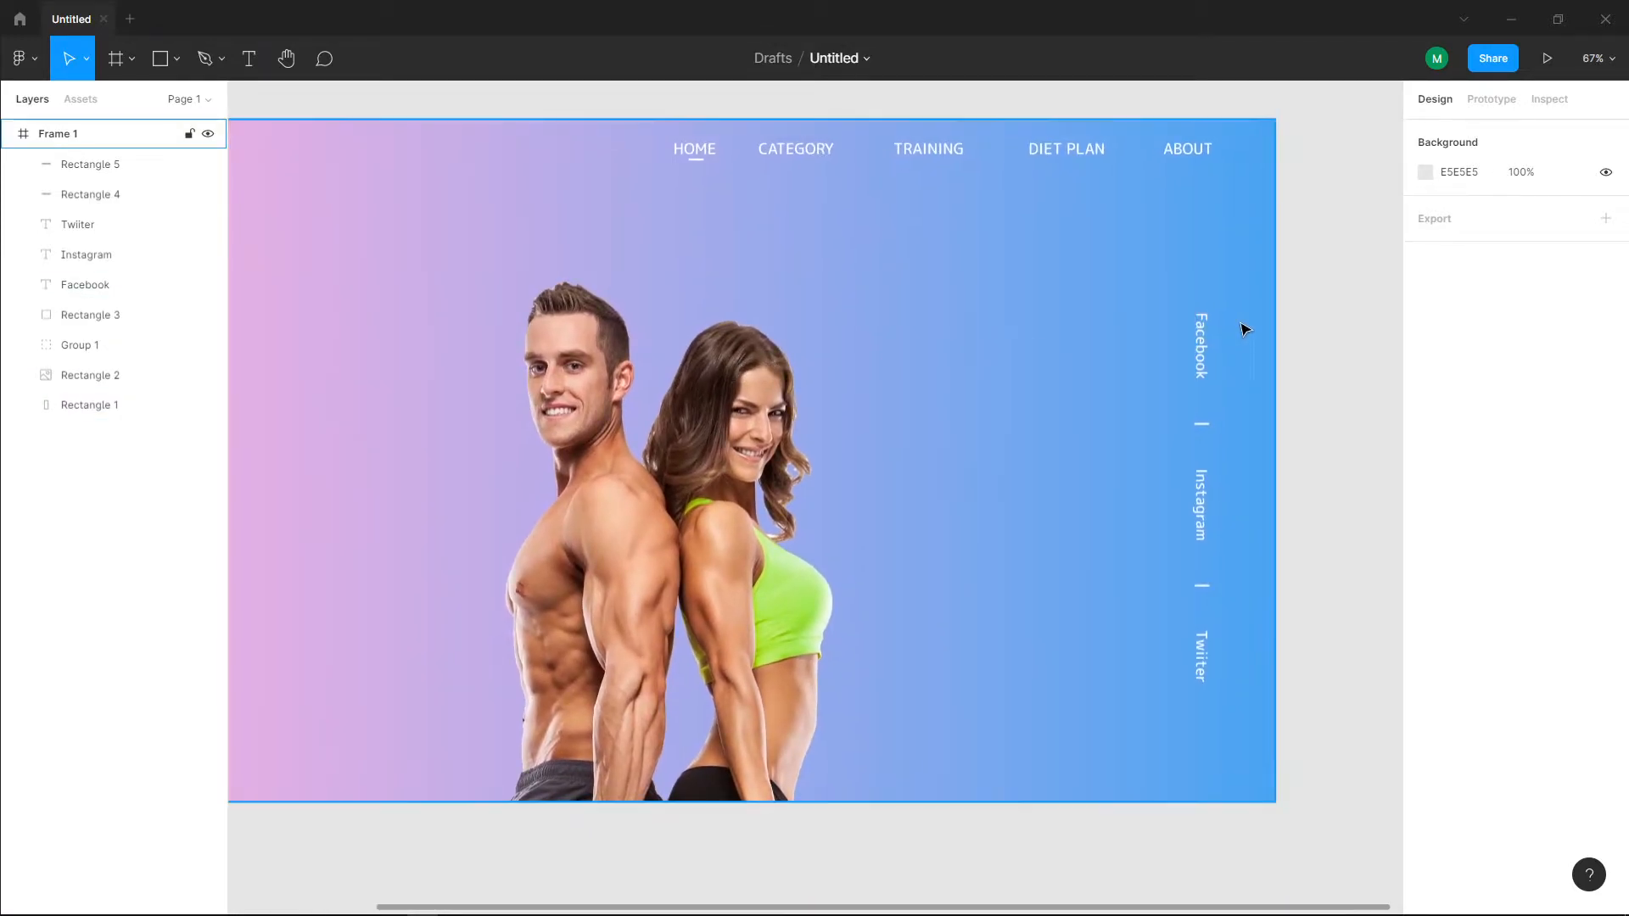
pyautogui.click(1206, 339)
pyautogui.keyDown('shift'); pyautogui.click(1210, 431); pyautogui.keyUp('shift')
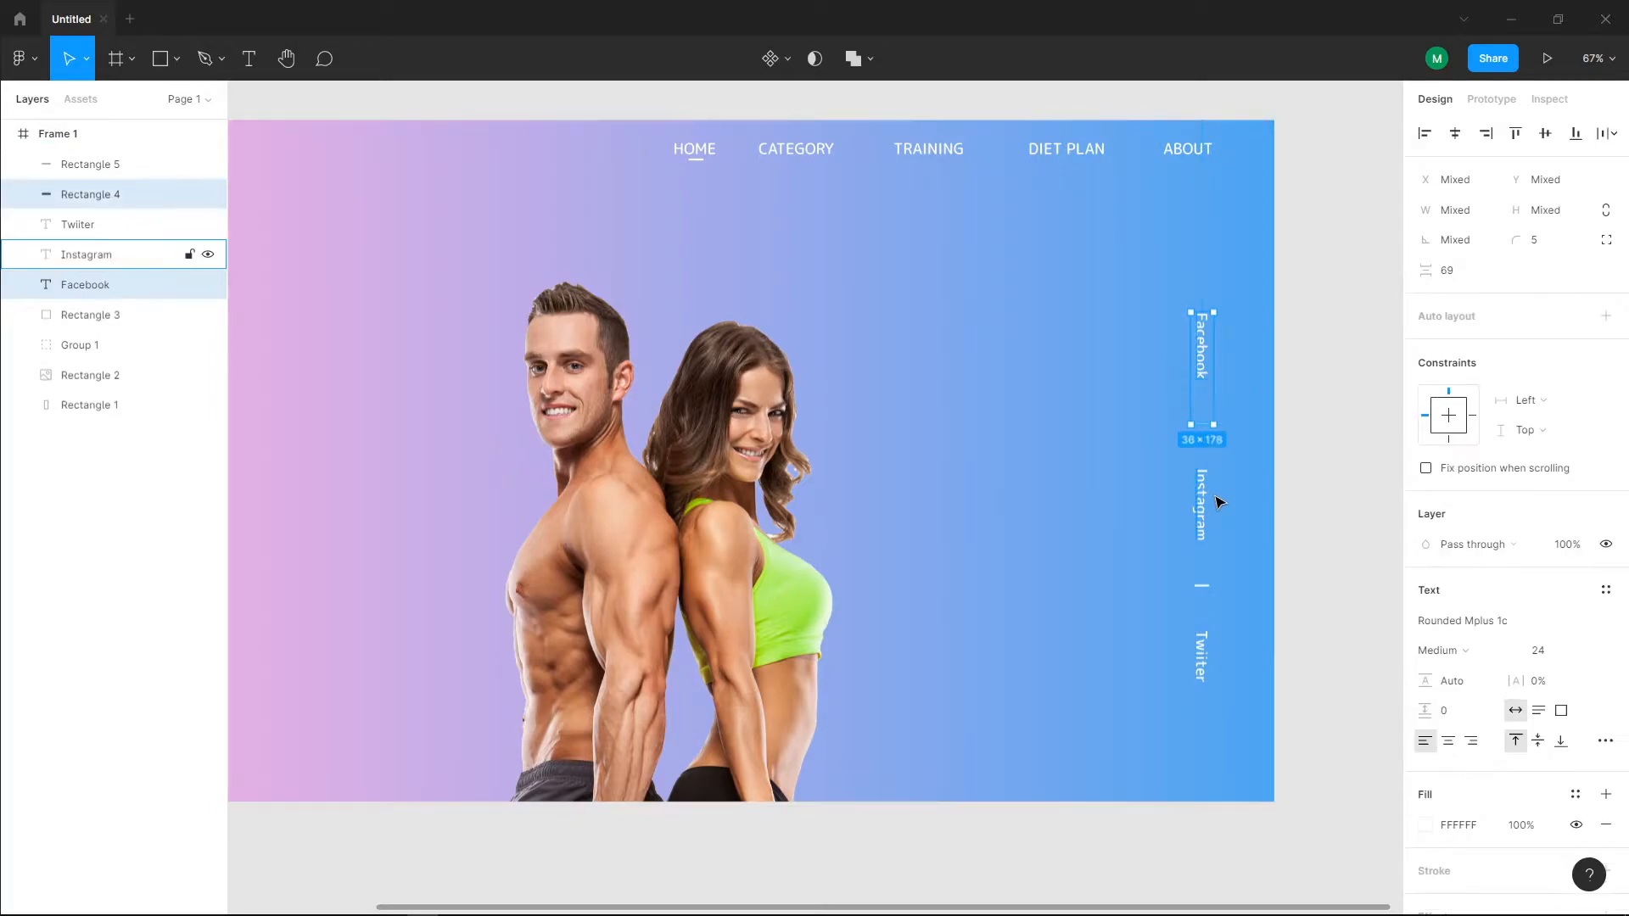
pyautogui.keyDown('shift'); pyautogui.click(1210, 513); pyautogui.keyUp('shift')
pyautogui.keyDown('shift'); pyautogui.click(1207, 594); pyautogui.keyUp('shift')
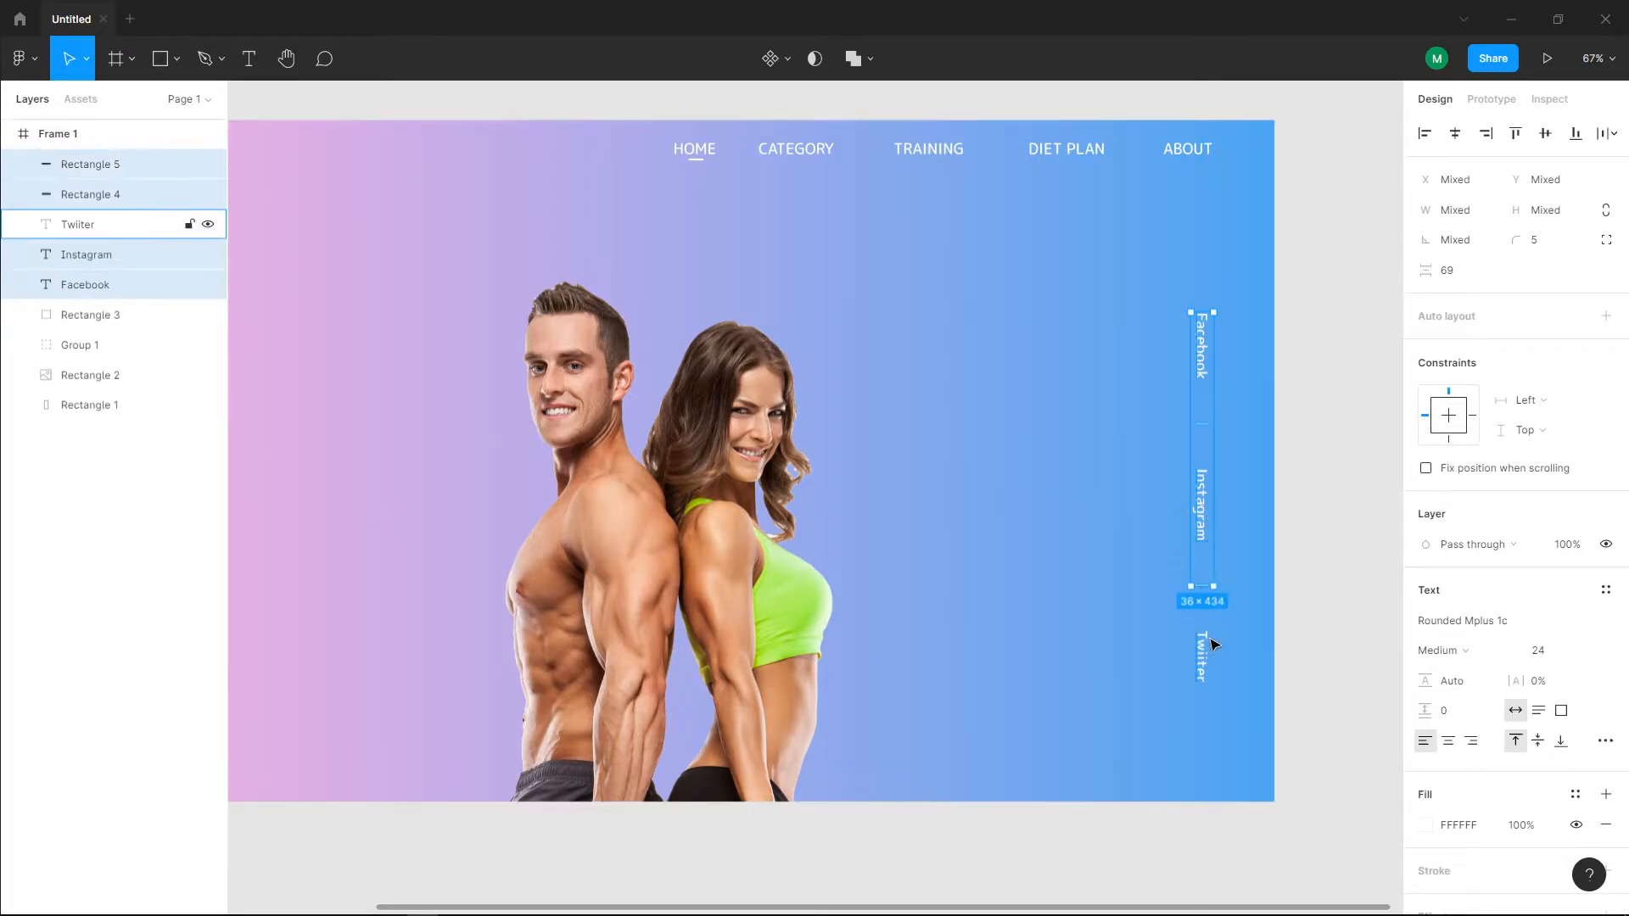
pyautogui.keyDown('shift'); pyautogui.click(1206, 648); pyautogui.keyUp('shift')
pyautogui.hotkey('ctrl', 'g')
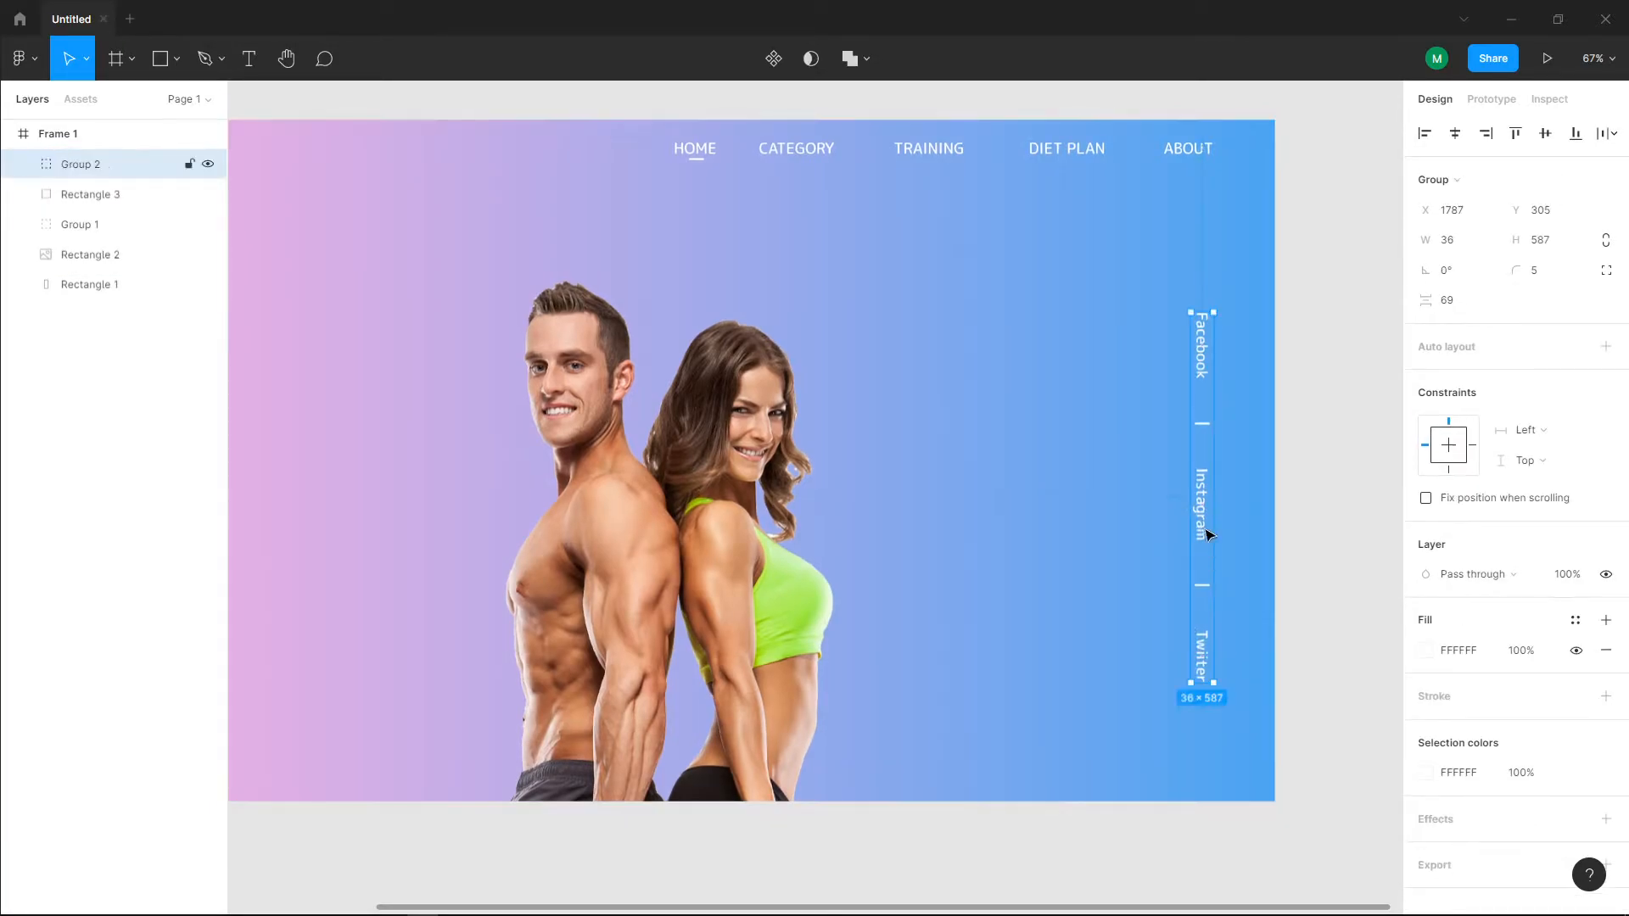
pyautogui.moveTo(1206, 532); pyautogui.dragTo(1208, 490)
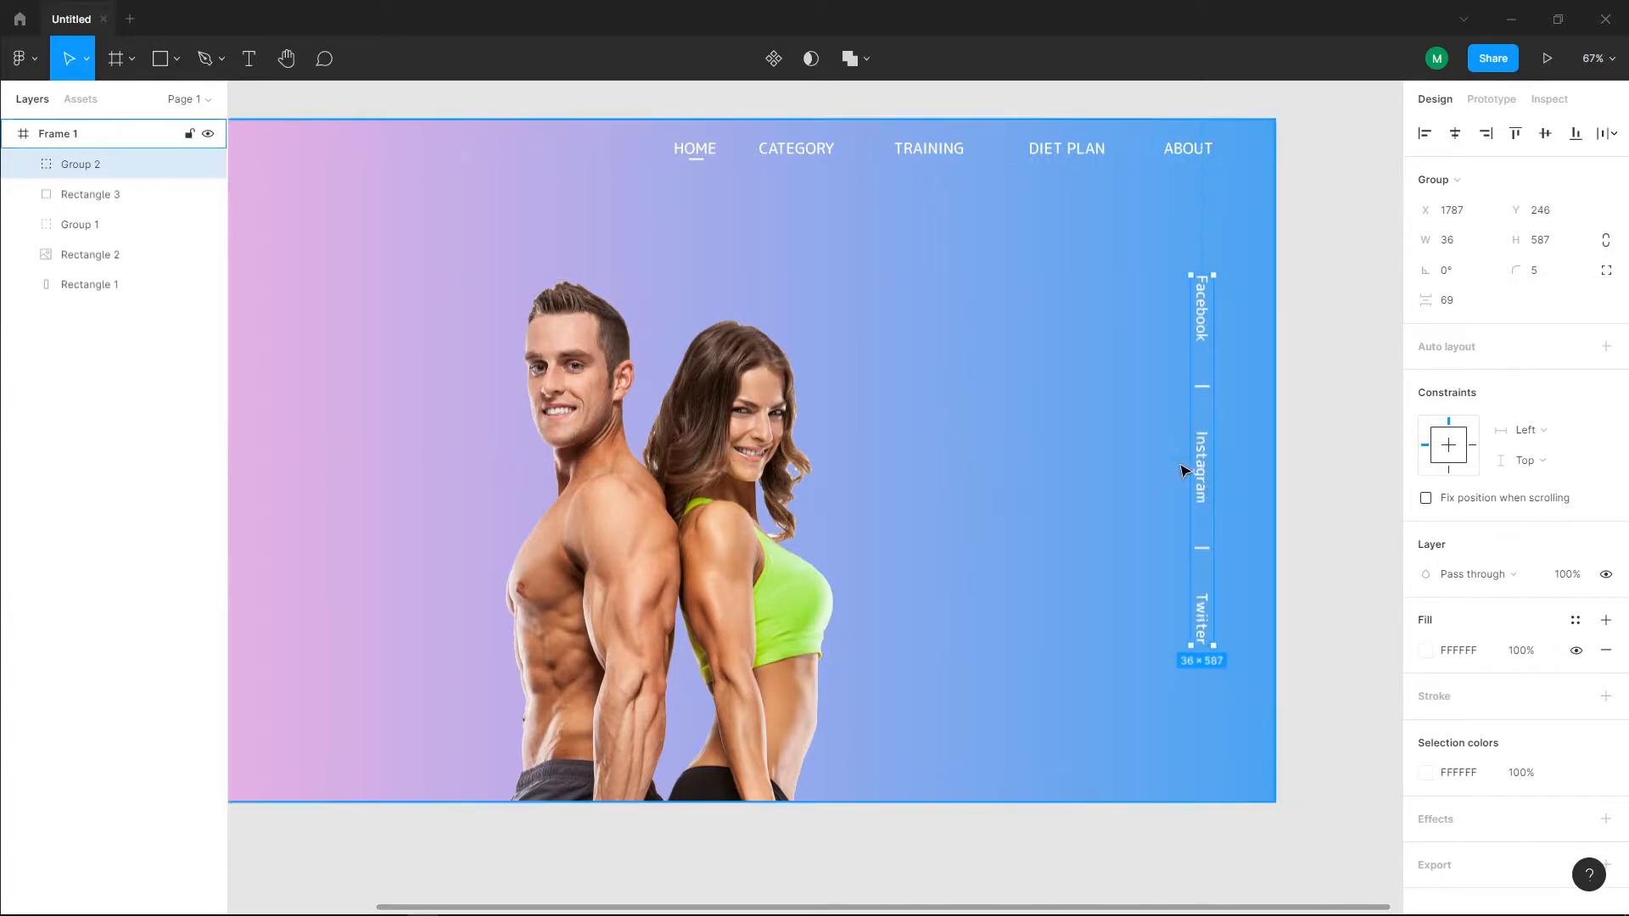
pyautogui.click(1350, 427)
# Step: Draw a button rectangle about 212 × 58 in the page's lower left area at about X 189, Y 706
pyautogui.scroll(-3, 1050, 452)
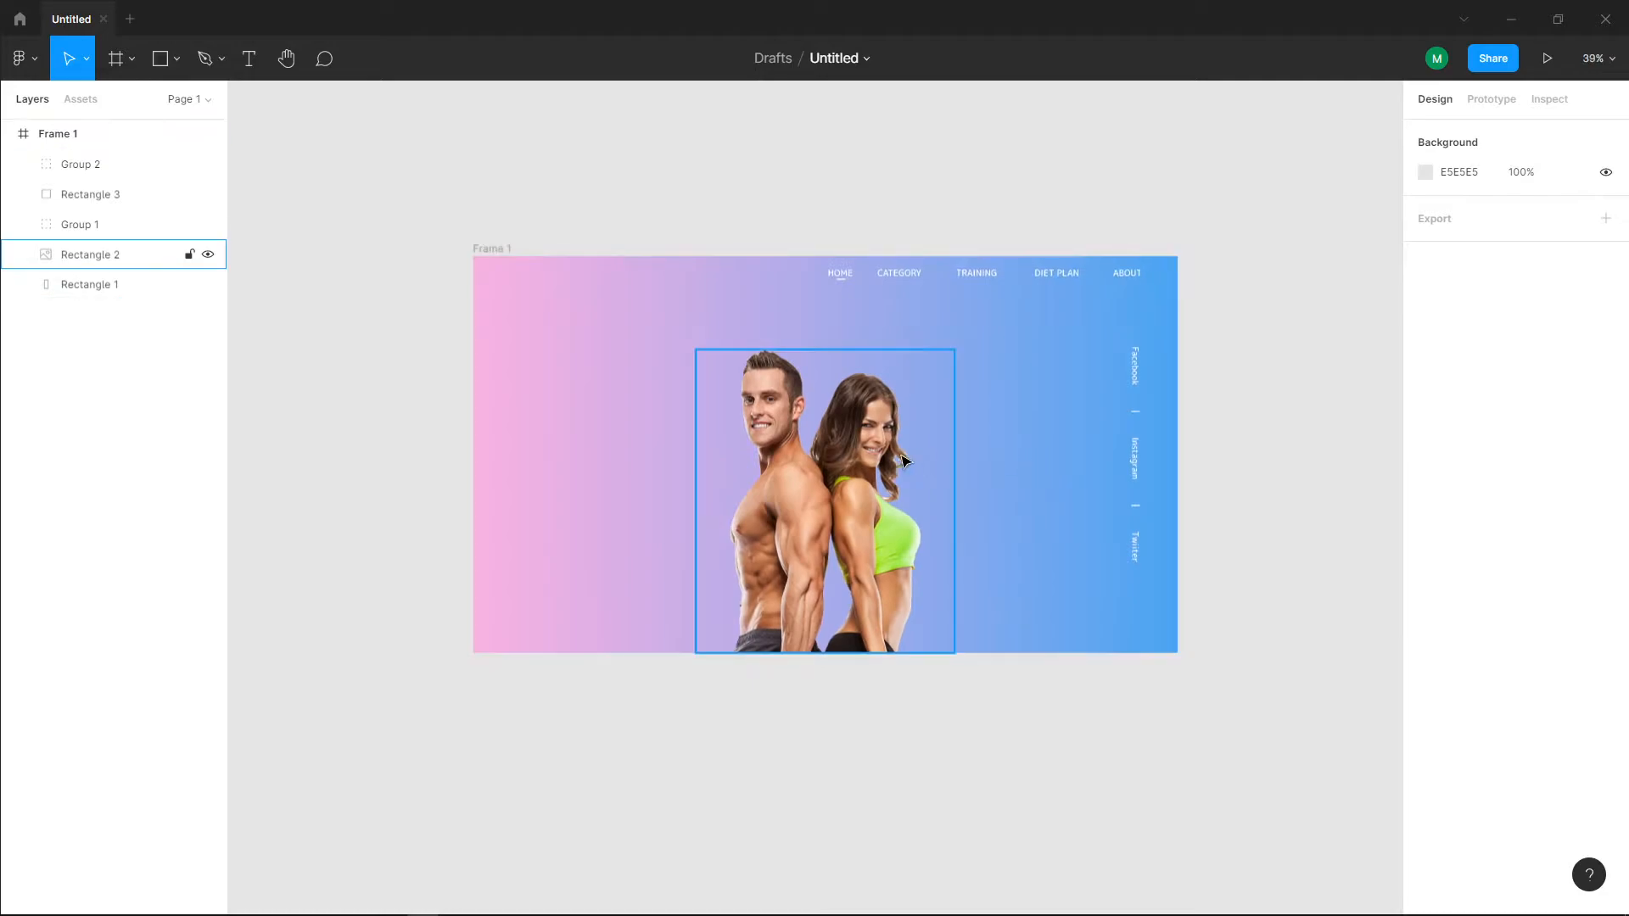
pyautogui.hscroll(-3, 679, 462)
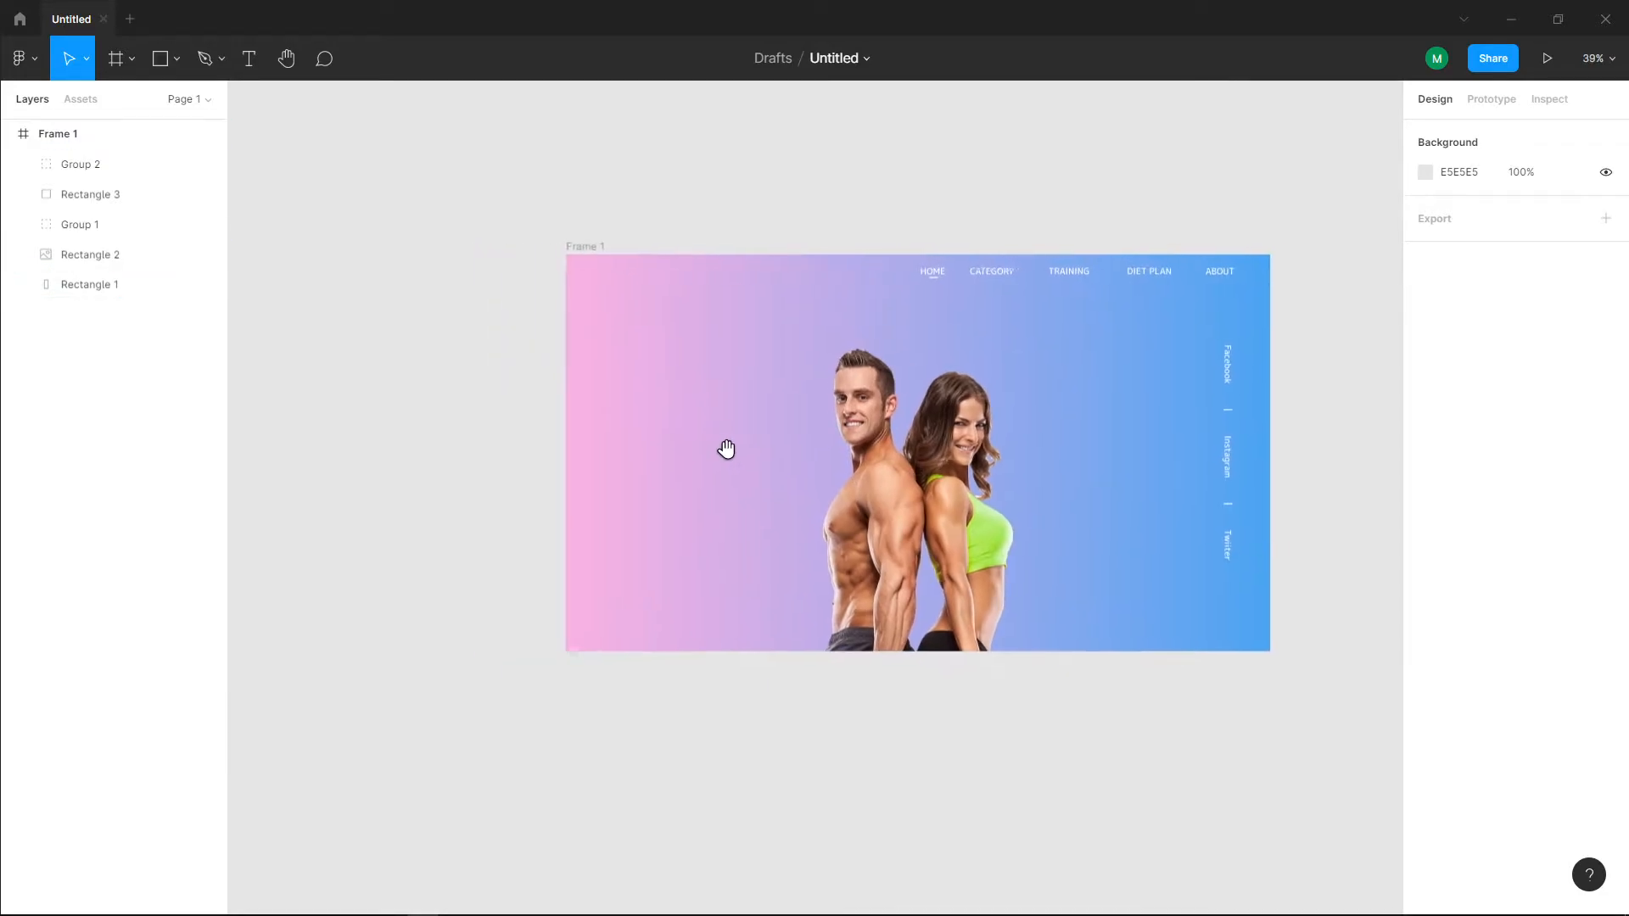
pyautogui.scroll(3, 738, 476)
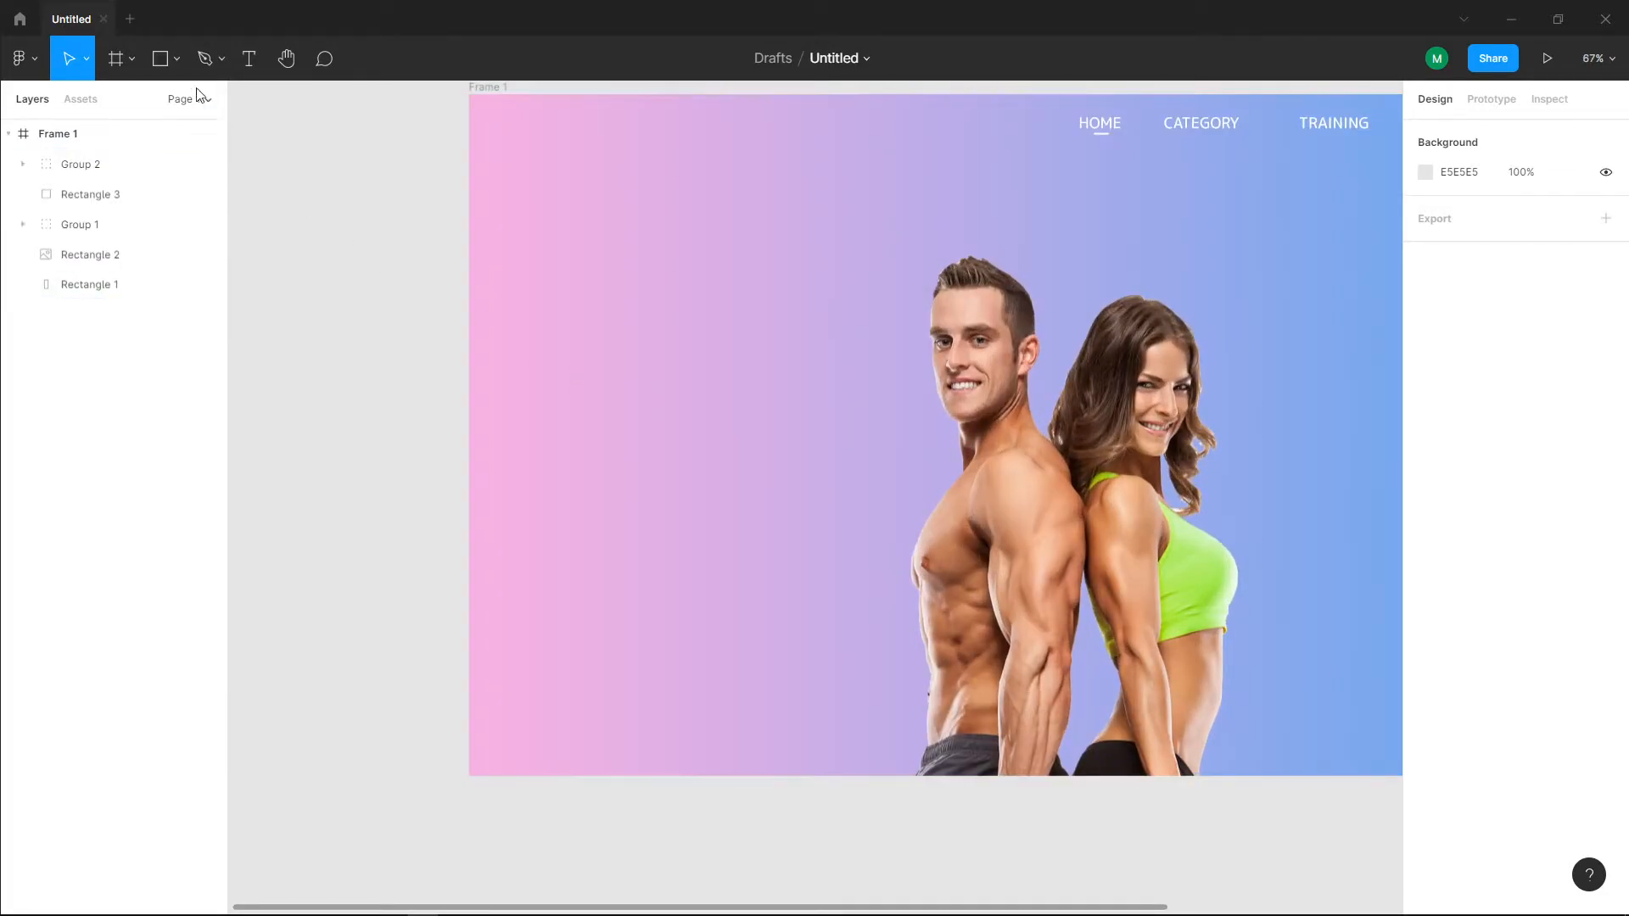
pyautogui.press('r')
pyautogui.moveTo(601, 540)
pyautogui.mouseDown()
pyautogui.moveTo(734, 578)
pyautogui.moveTo(670, 565)
pyautogui.mouseUp()
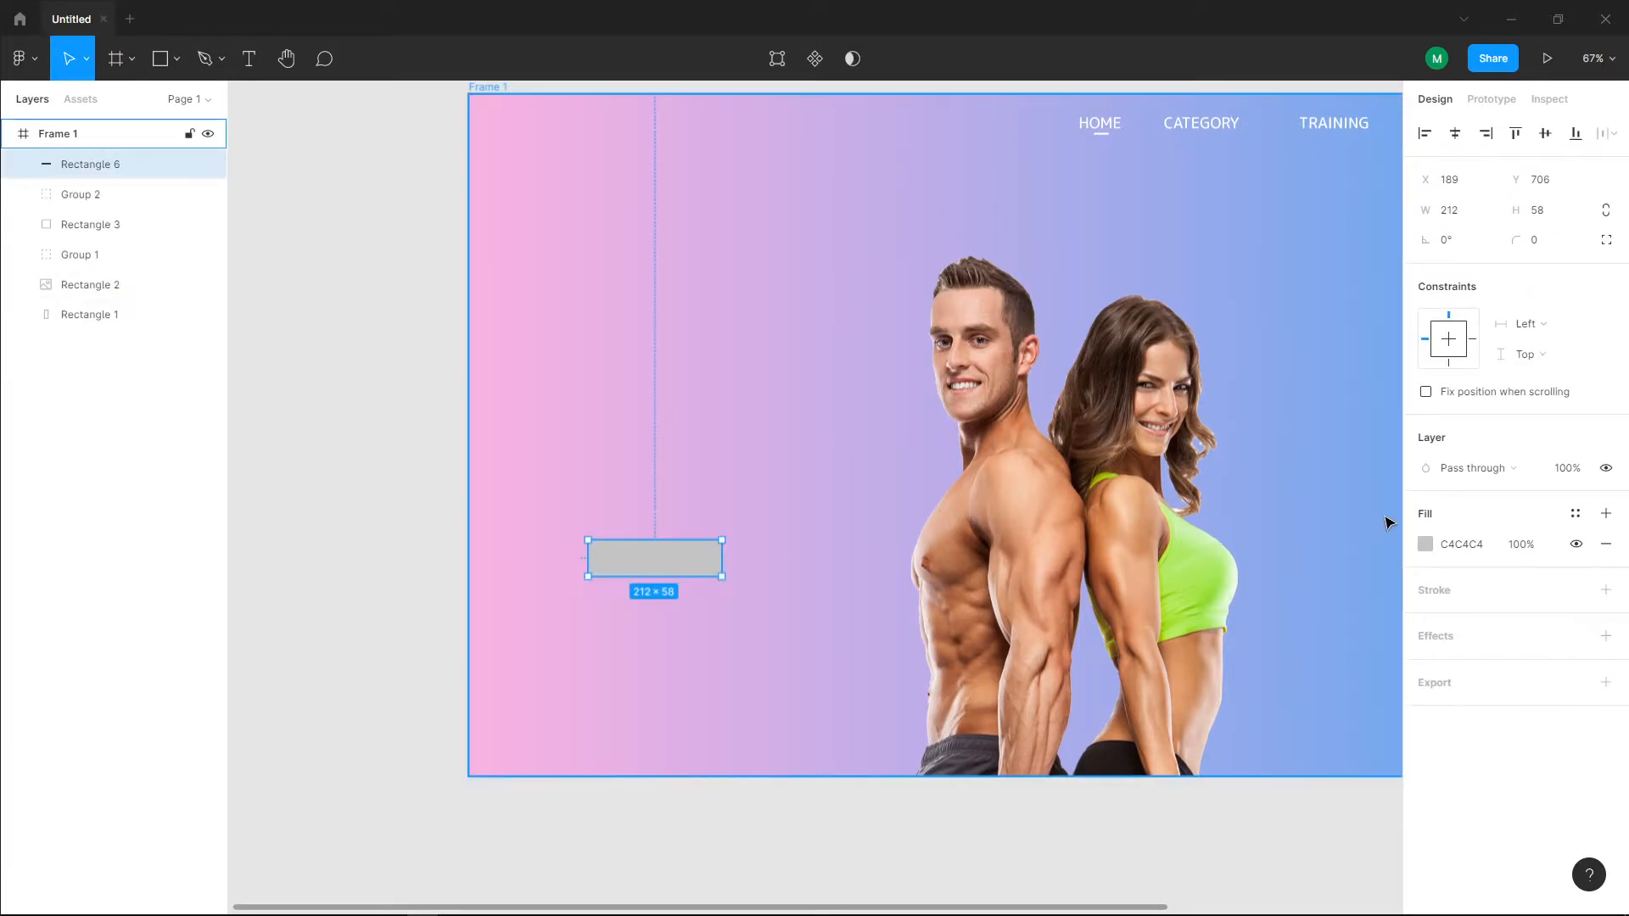
# Step: Fill the button rectangle with light green B6F86F sampled from the woman's top in the image
pyautogui.click(1424, 544)
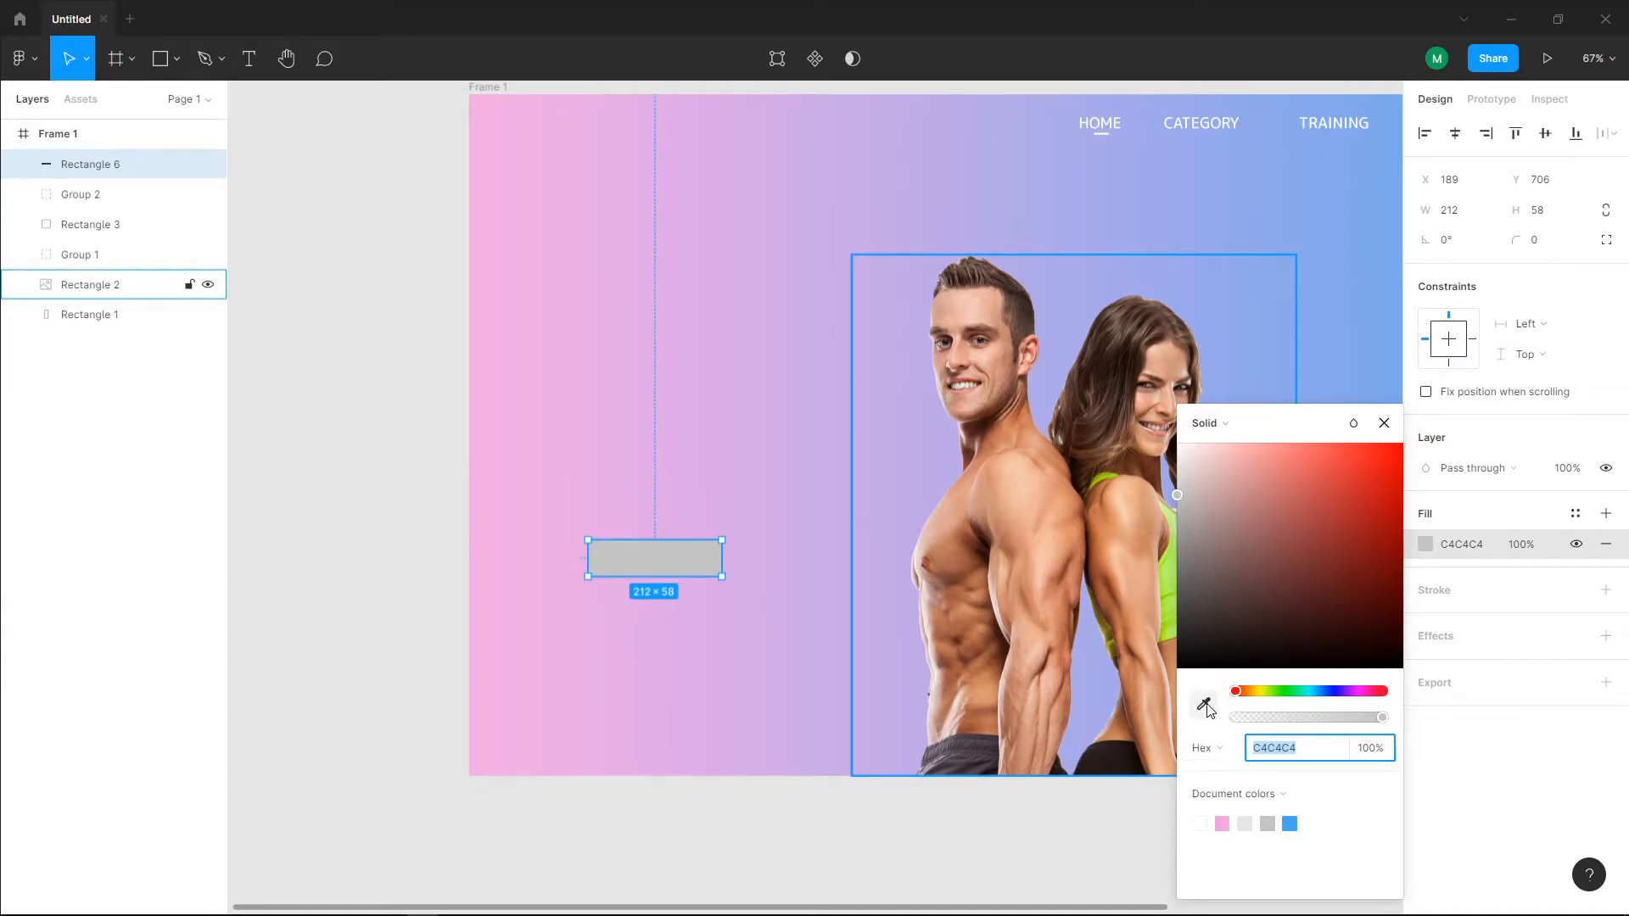
pyautogui.hscroll(4, 1103, 683)
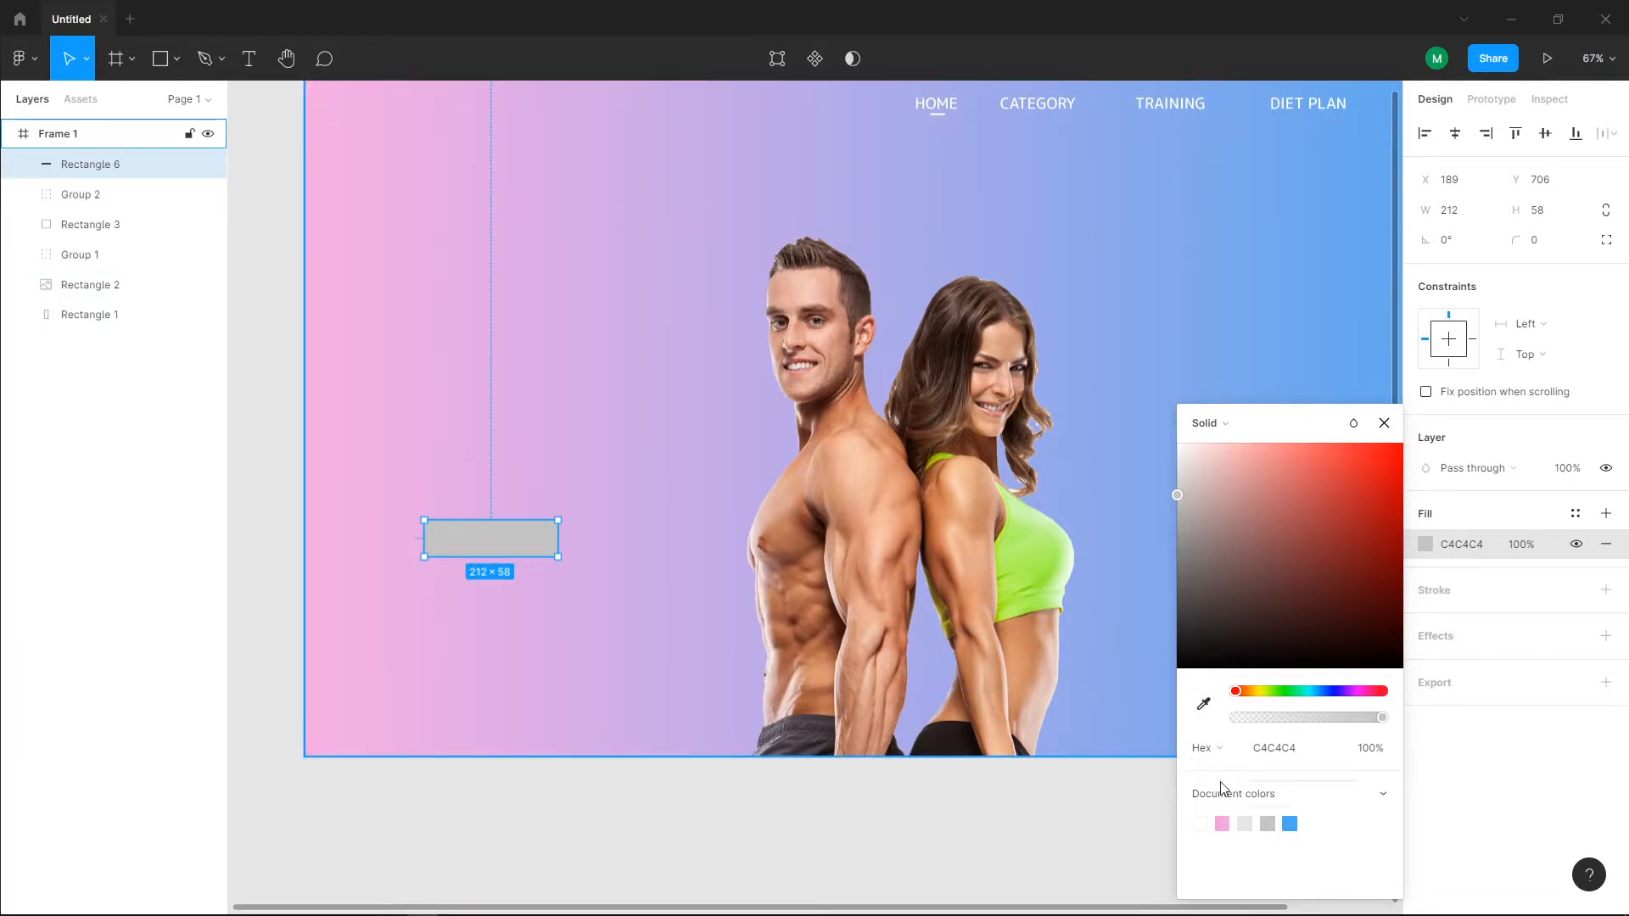
pyautogui.click(1203, 704)
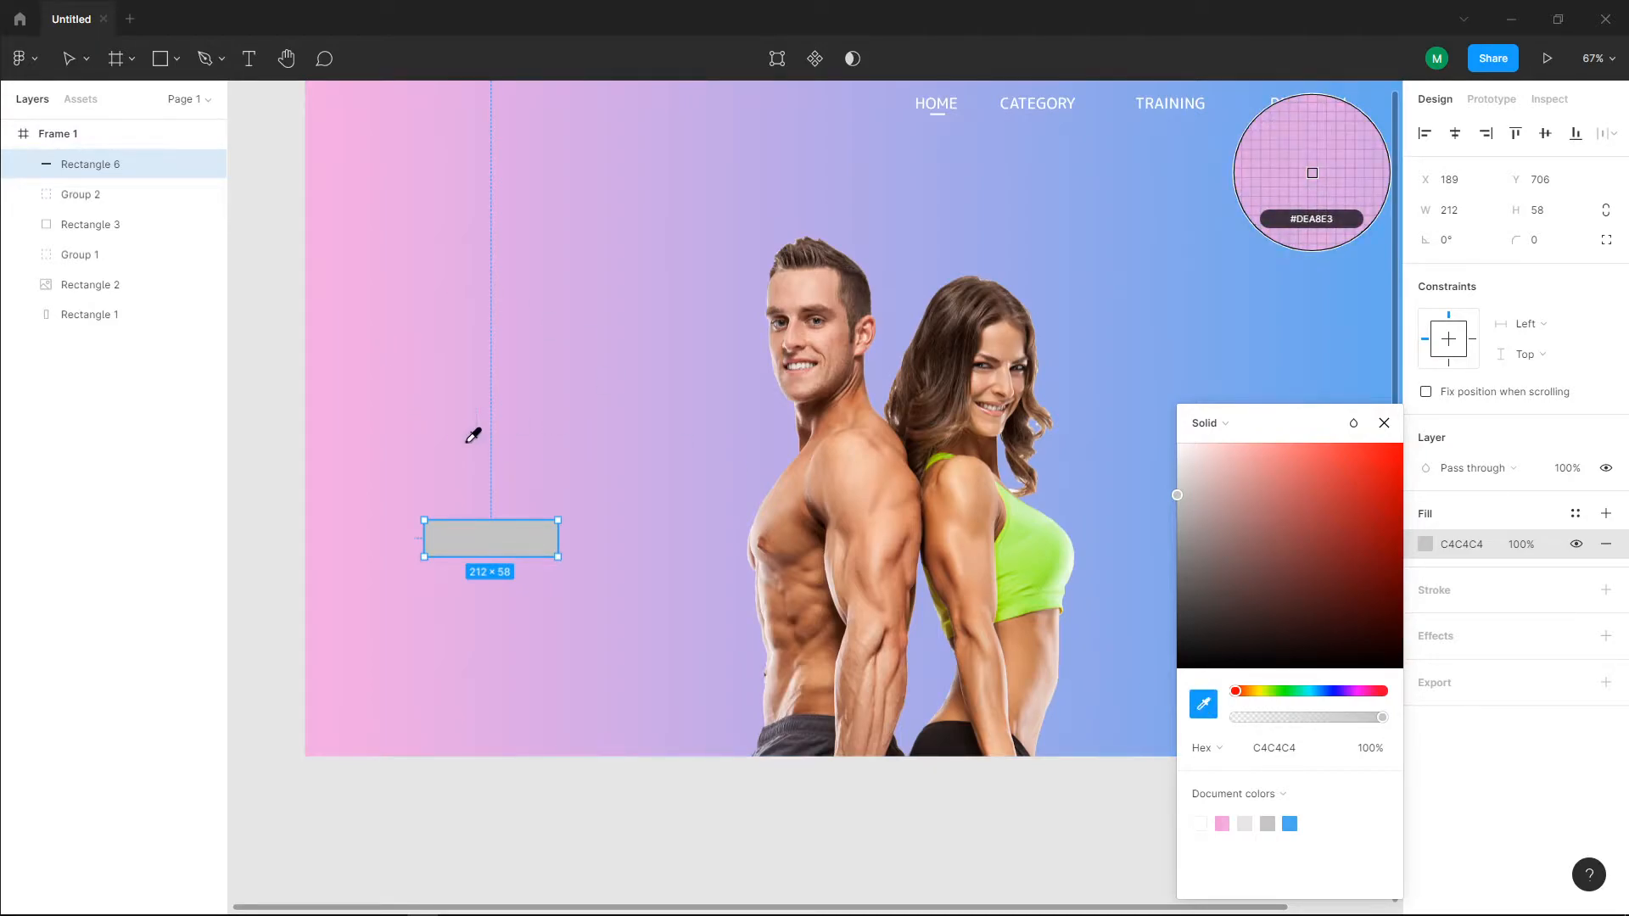
pyautogui.click(1038, 540)
# Step: Move the green button rectangle to X 340, Y 705 and set its corner radius to 8
pyautogui.moveTo(501, 549); pyautogui.dragTo(600, 545)
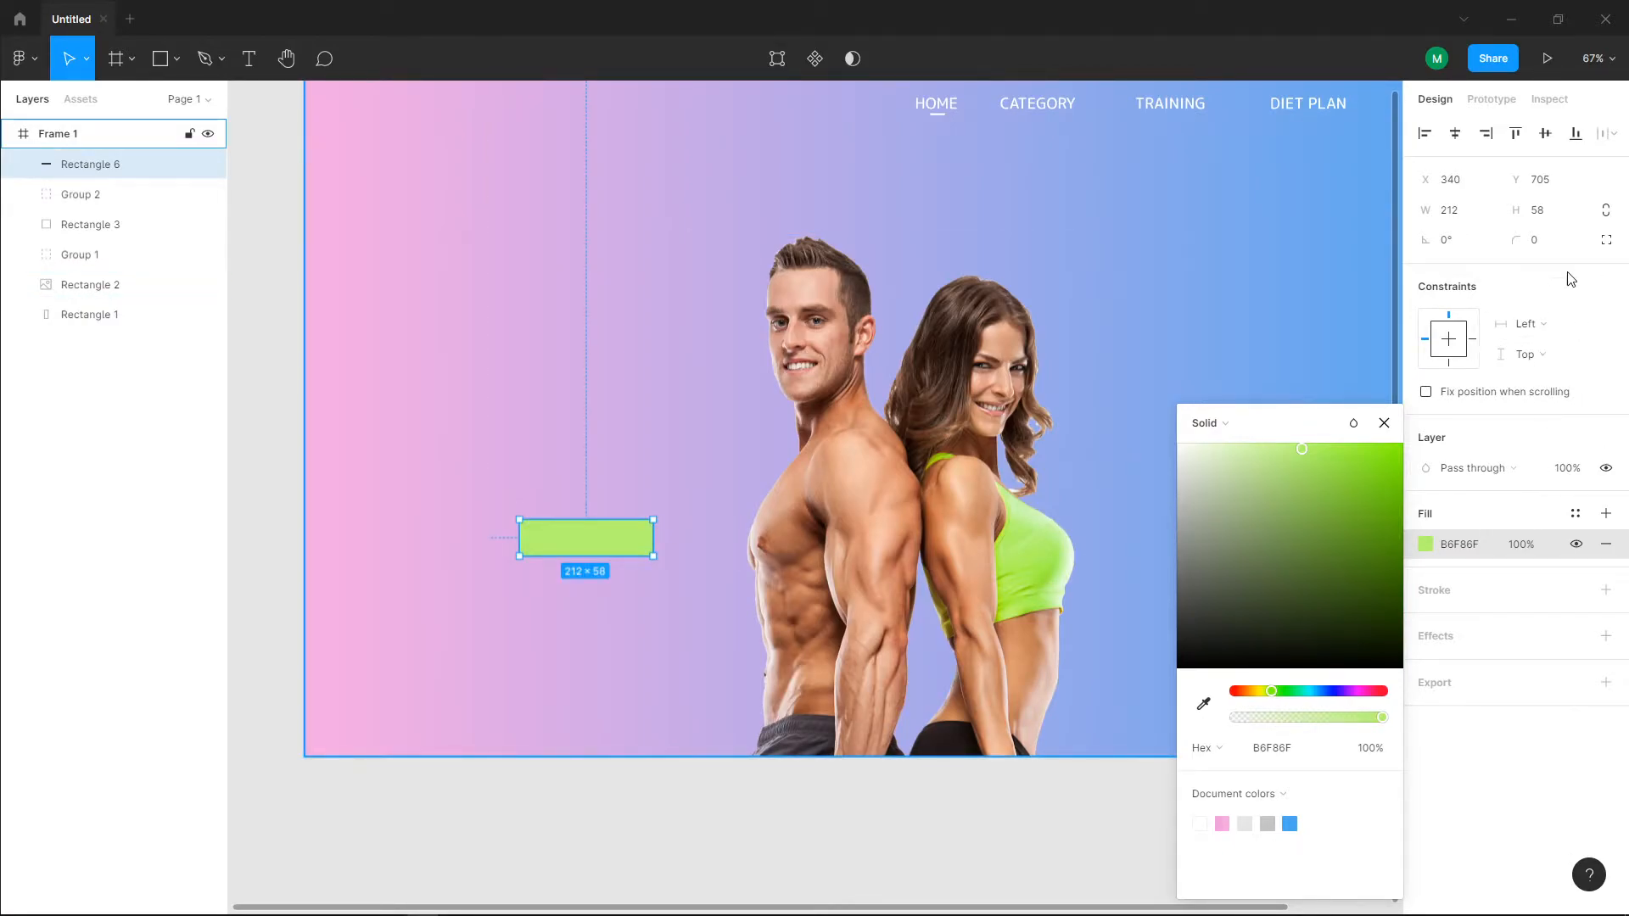
pyautogui.moveTo(1527, 241); pyautogui.dragTo(40, 236)
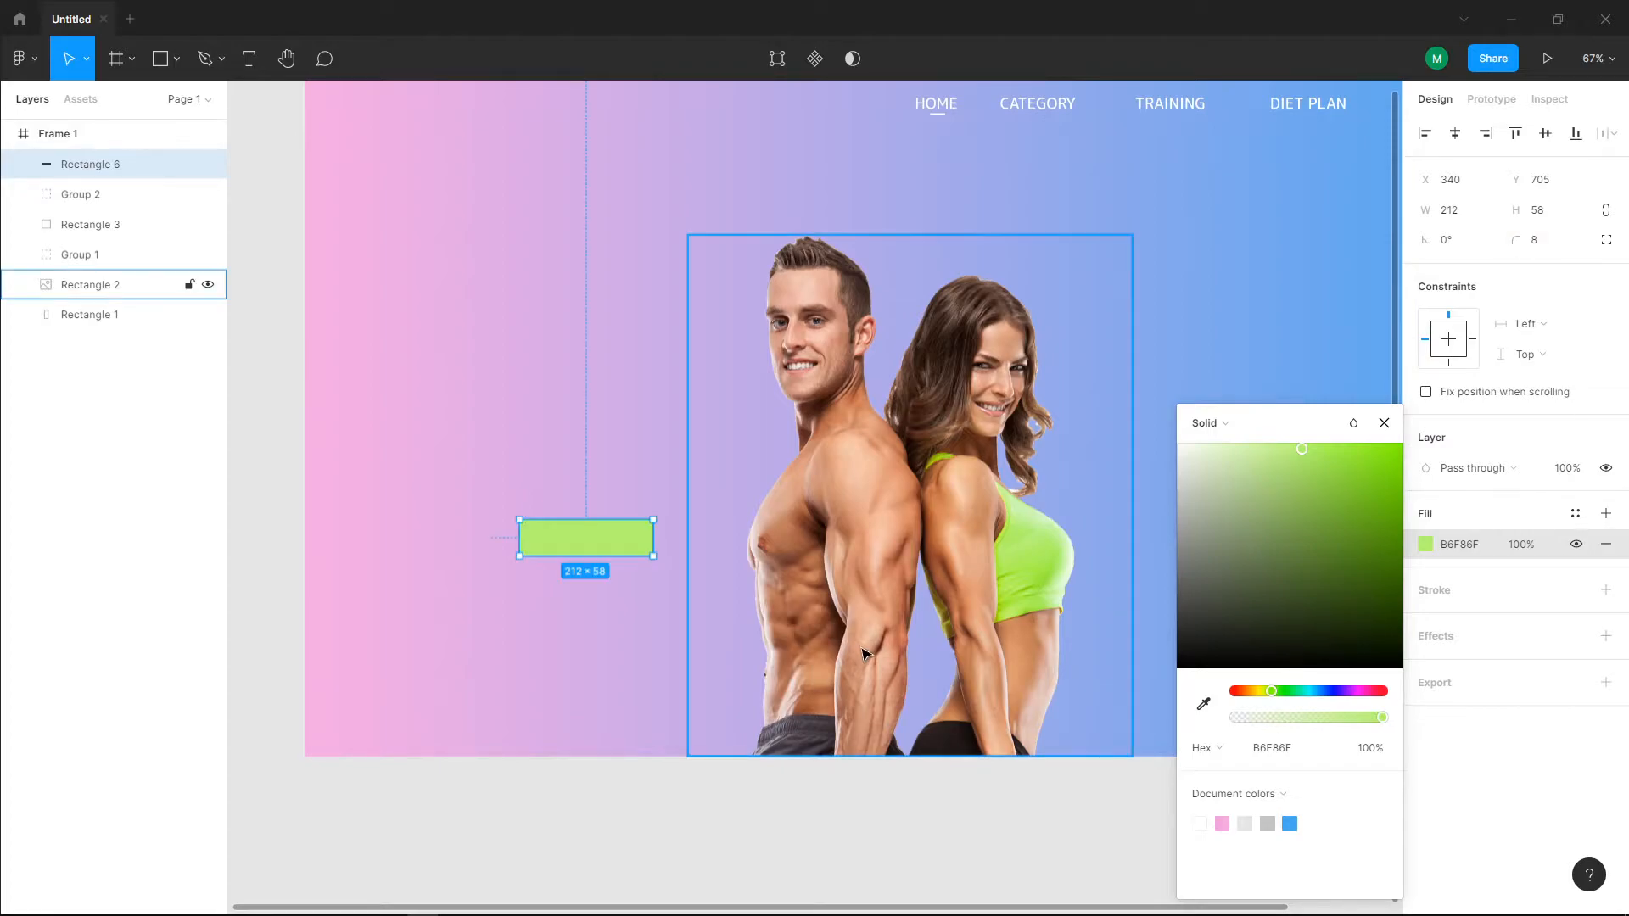
pyautogui.click(1118, 112)
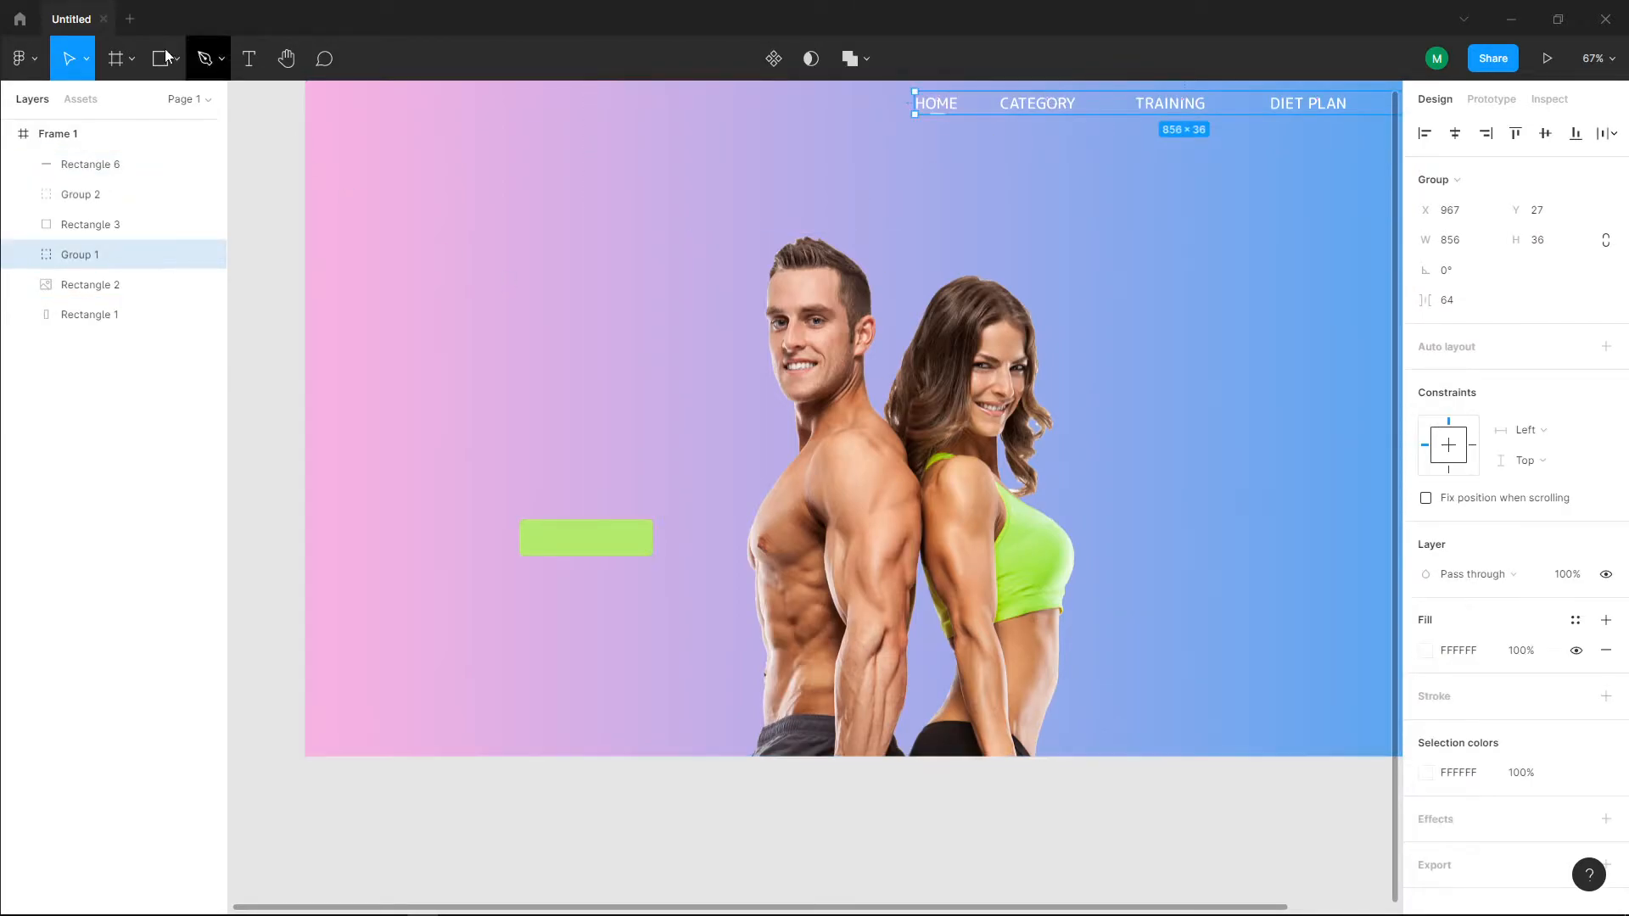
# Step: Add the text "Join Now" on the green button and colour it blue 48A9F0
pyautogui.click(240, 61)
pyautogui.click(558, 541)
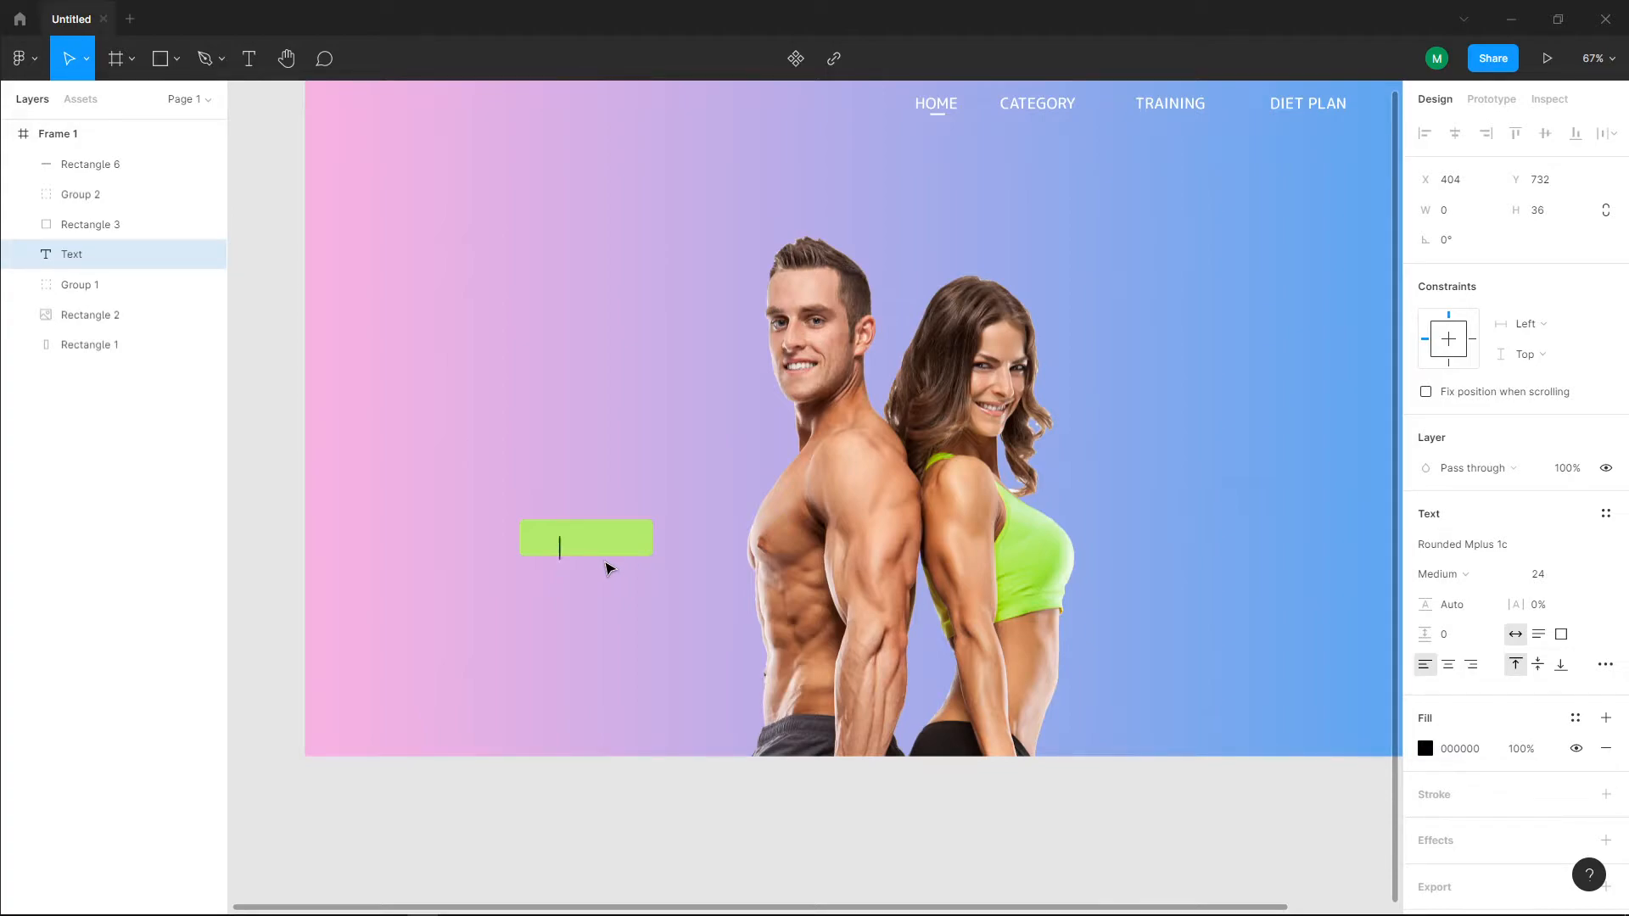
pyautogui.write('Join Now')
pyautogui.hotkey('ctrl', 'a')
pyautogui.click(1426, 748)
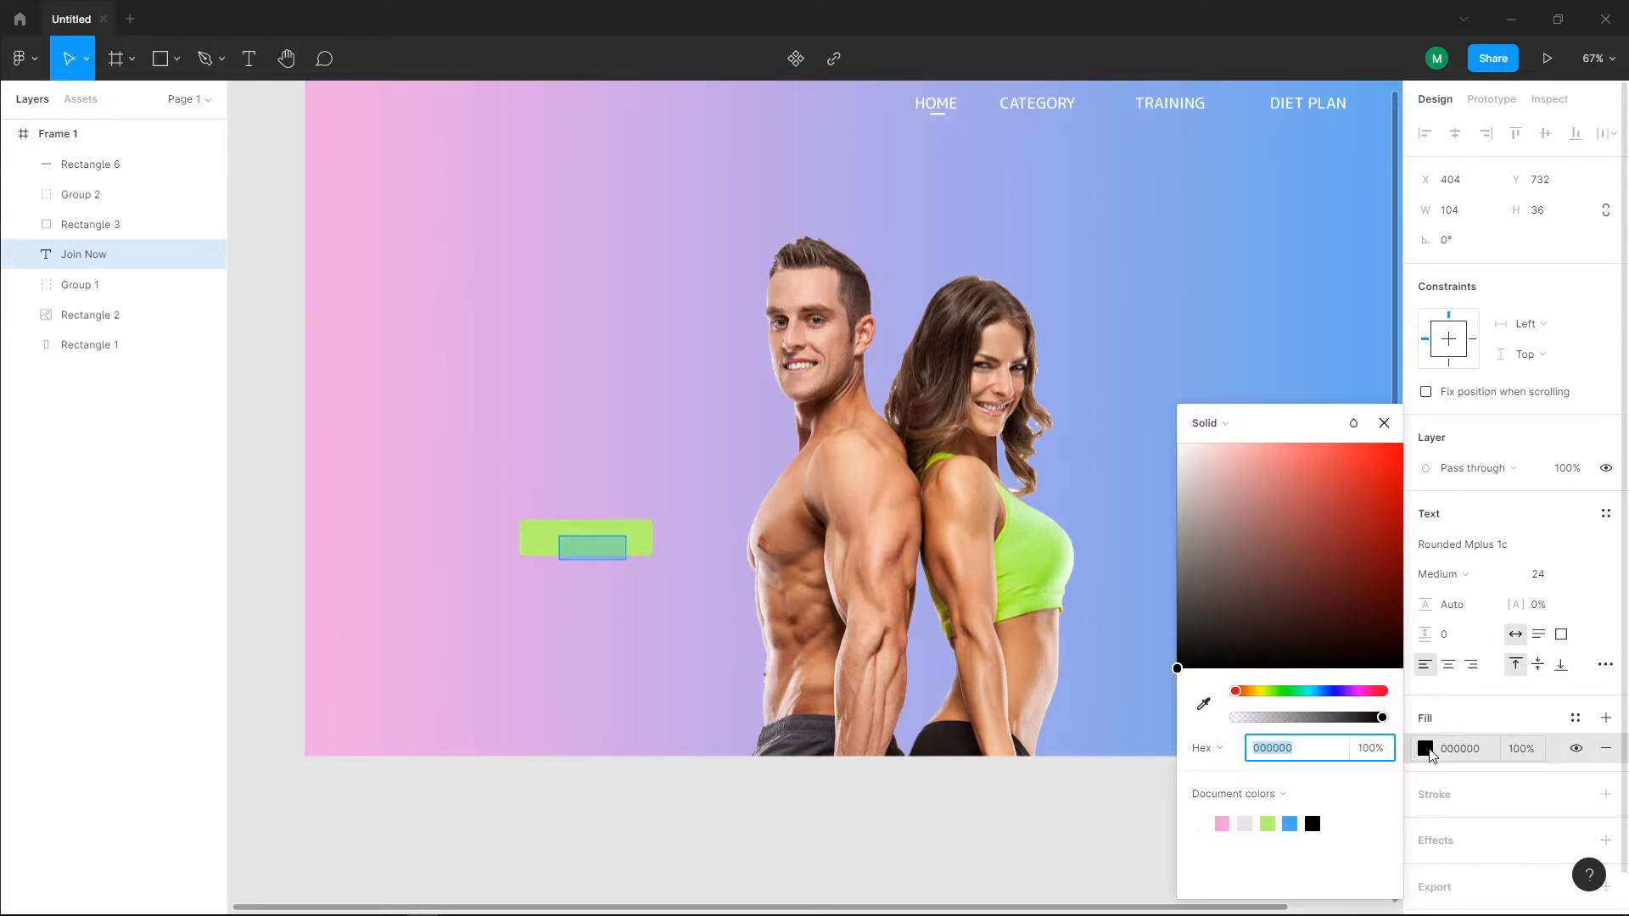
pyautogui.click(1289, 823)
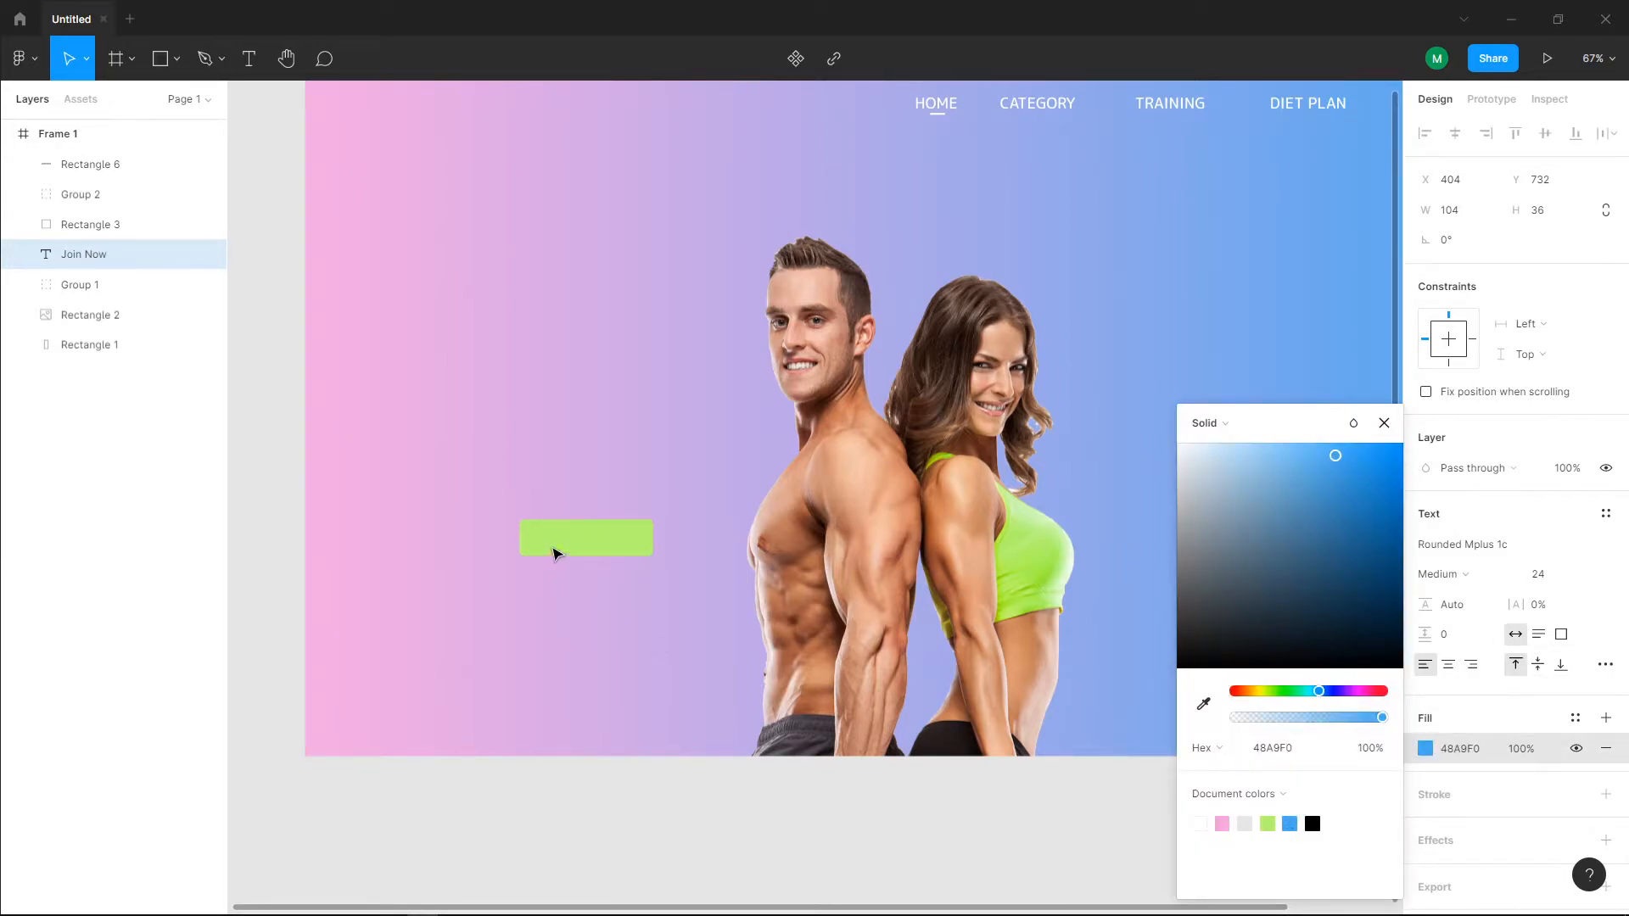
# Step: Bring the "Join Now" text in front of the green rectangle and centre it on the button
pyautogui.moveTo(88, 260); pyautogui.dragTo(80, 152)
pyautogui.press('Escape')
pyautogui.moveTo(586, 549); pyautogui.dragTo(591, 542)
pyautogui.click(611, 617)
# Step: Group the green rectangle with its "Join Now" text and move the group to X 380, Y 698
pyautogui.click(538, 545)
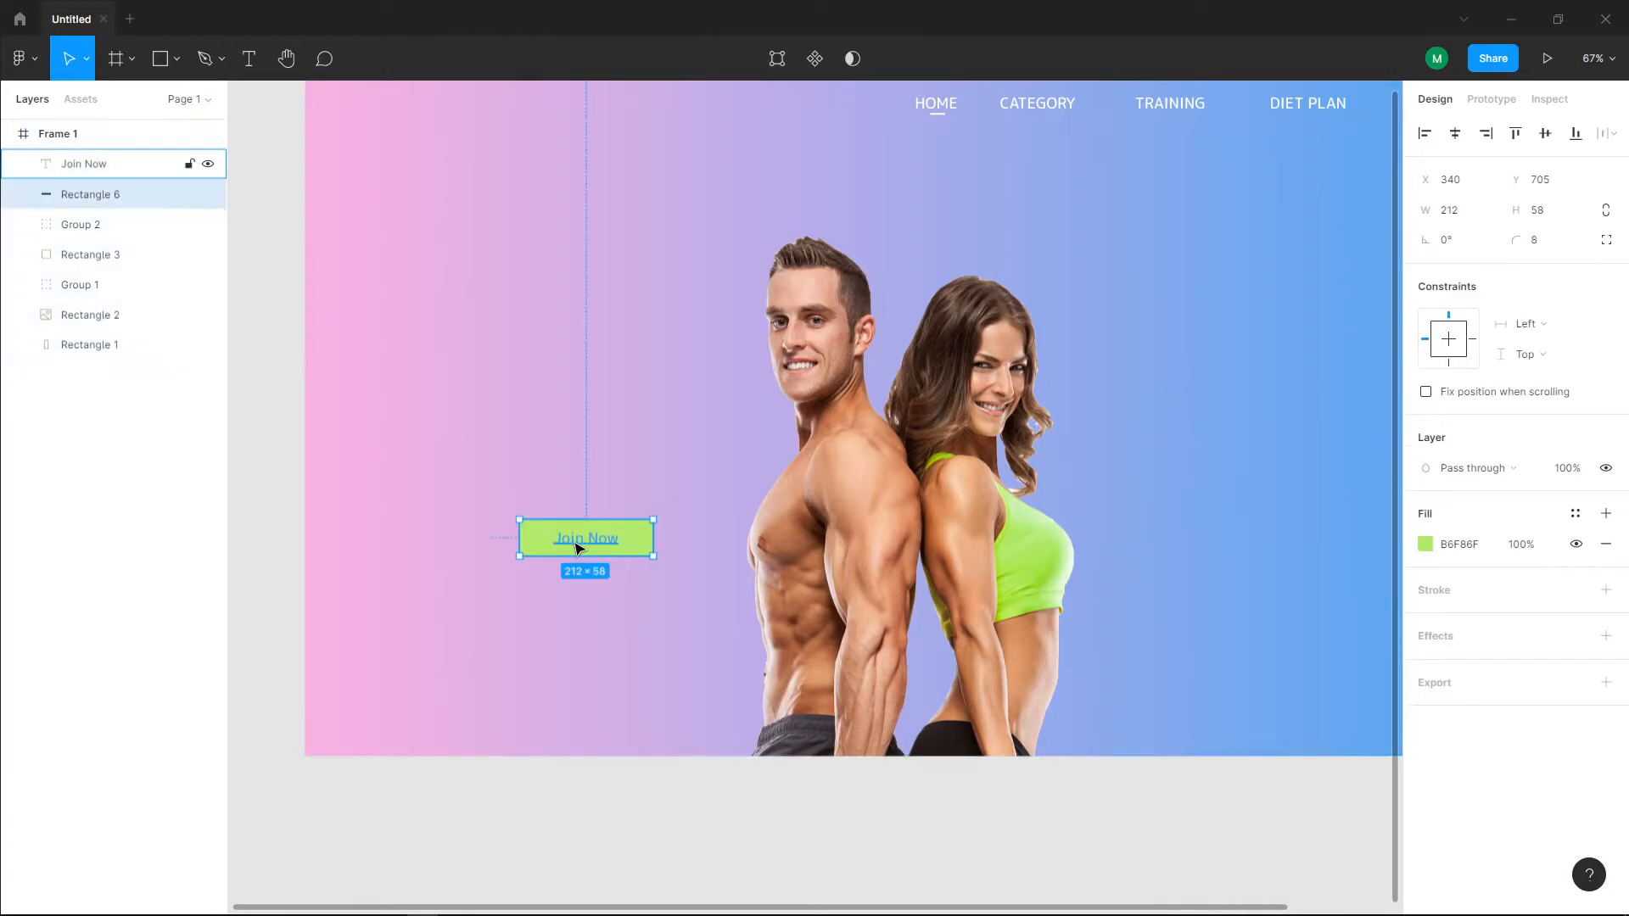
pyautogui.keyDown('shift'); pyautogui.click(580, 544); pyautogui.keyUp('shift')
pyautogui.hotkey('ctrl', 'g')
pyautogui.moveTo(626, 542); pyautogui.dragTo(659, 539)
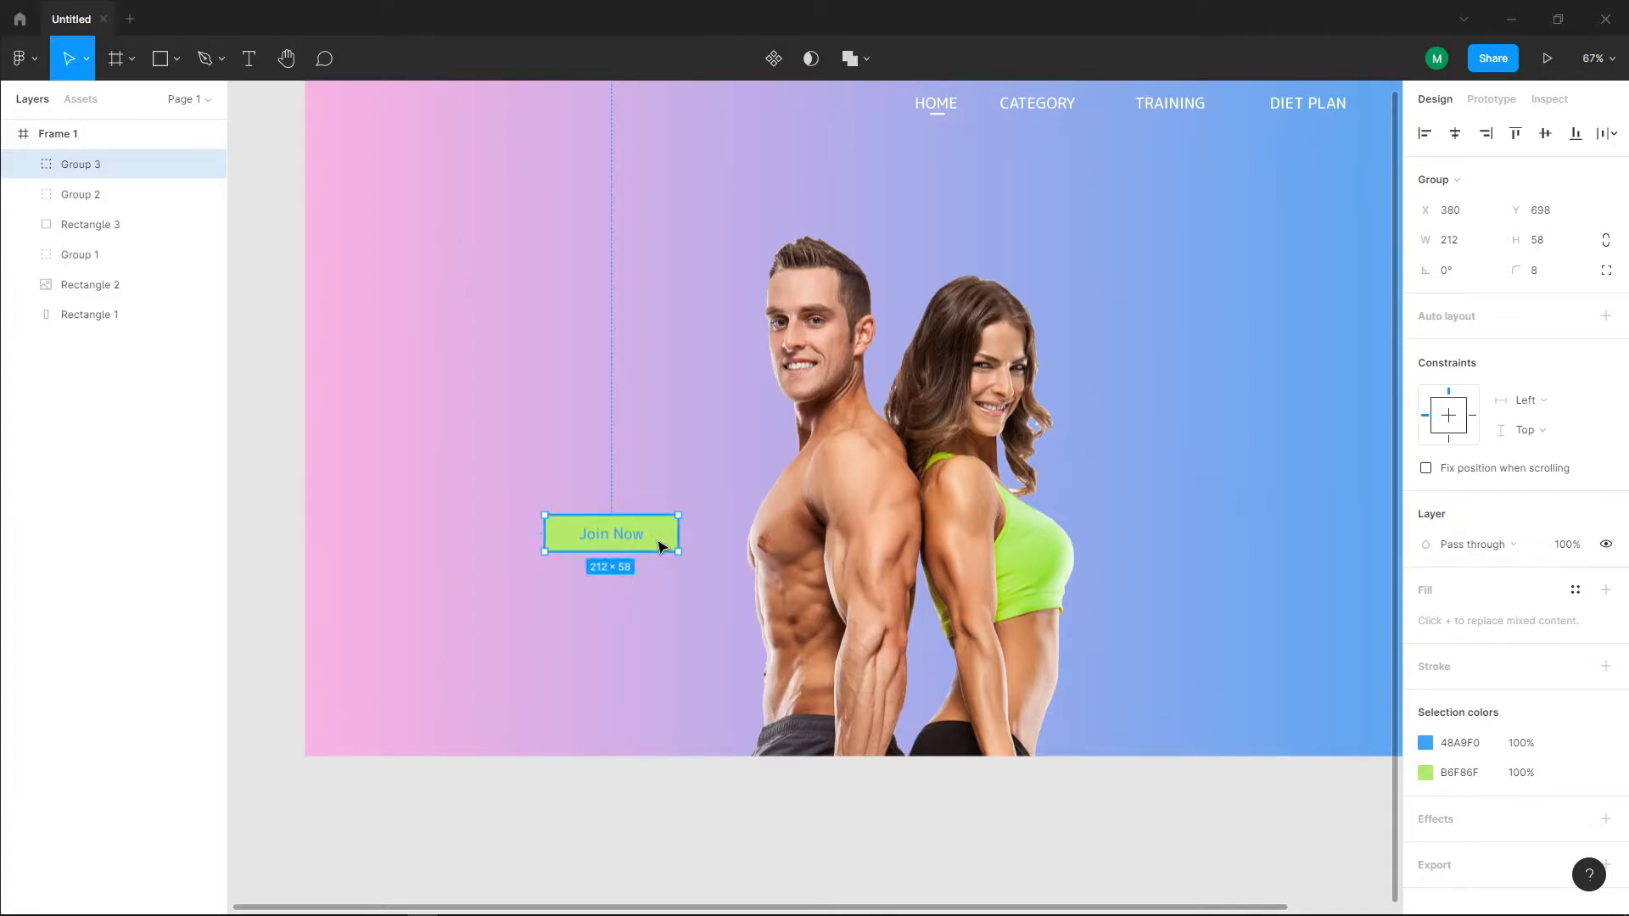
# Step: Duplicate the "Join Now" button and place the copy to its left at X 89, Y 698
pyautogui.hotkey('ctrl', 'v')
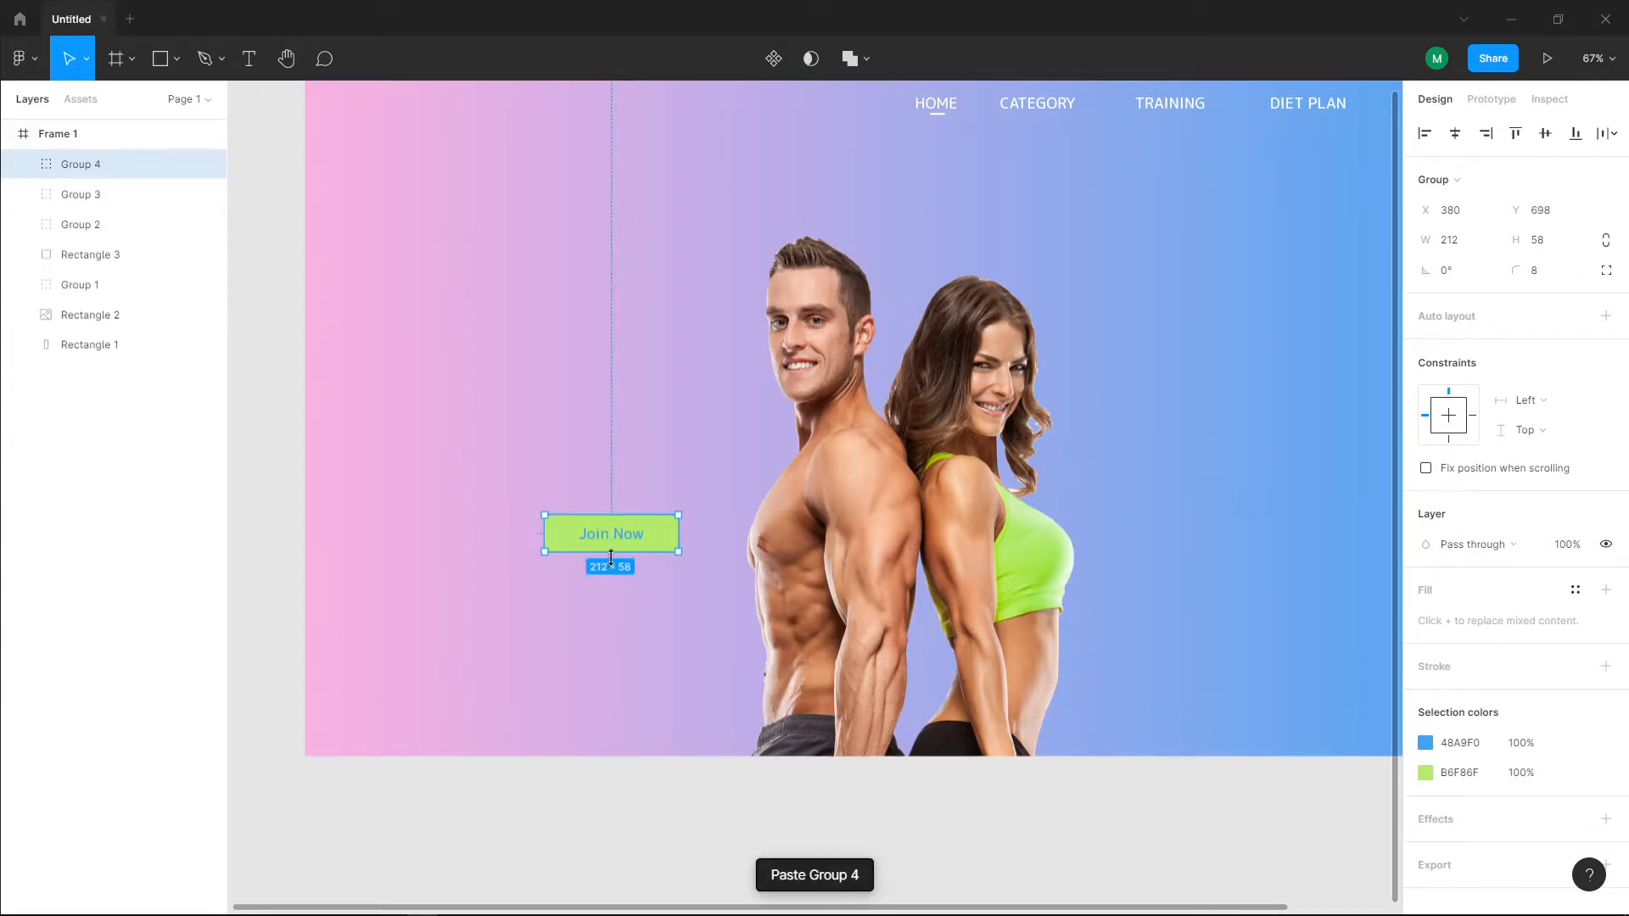
pyautogui.moveTo(671, 540); pyautogui.dragTo(482, 544)
pyautogui.doubleClick(482, 544)
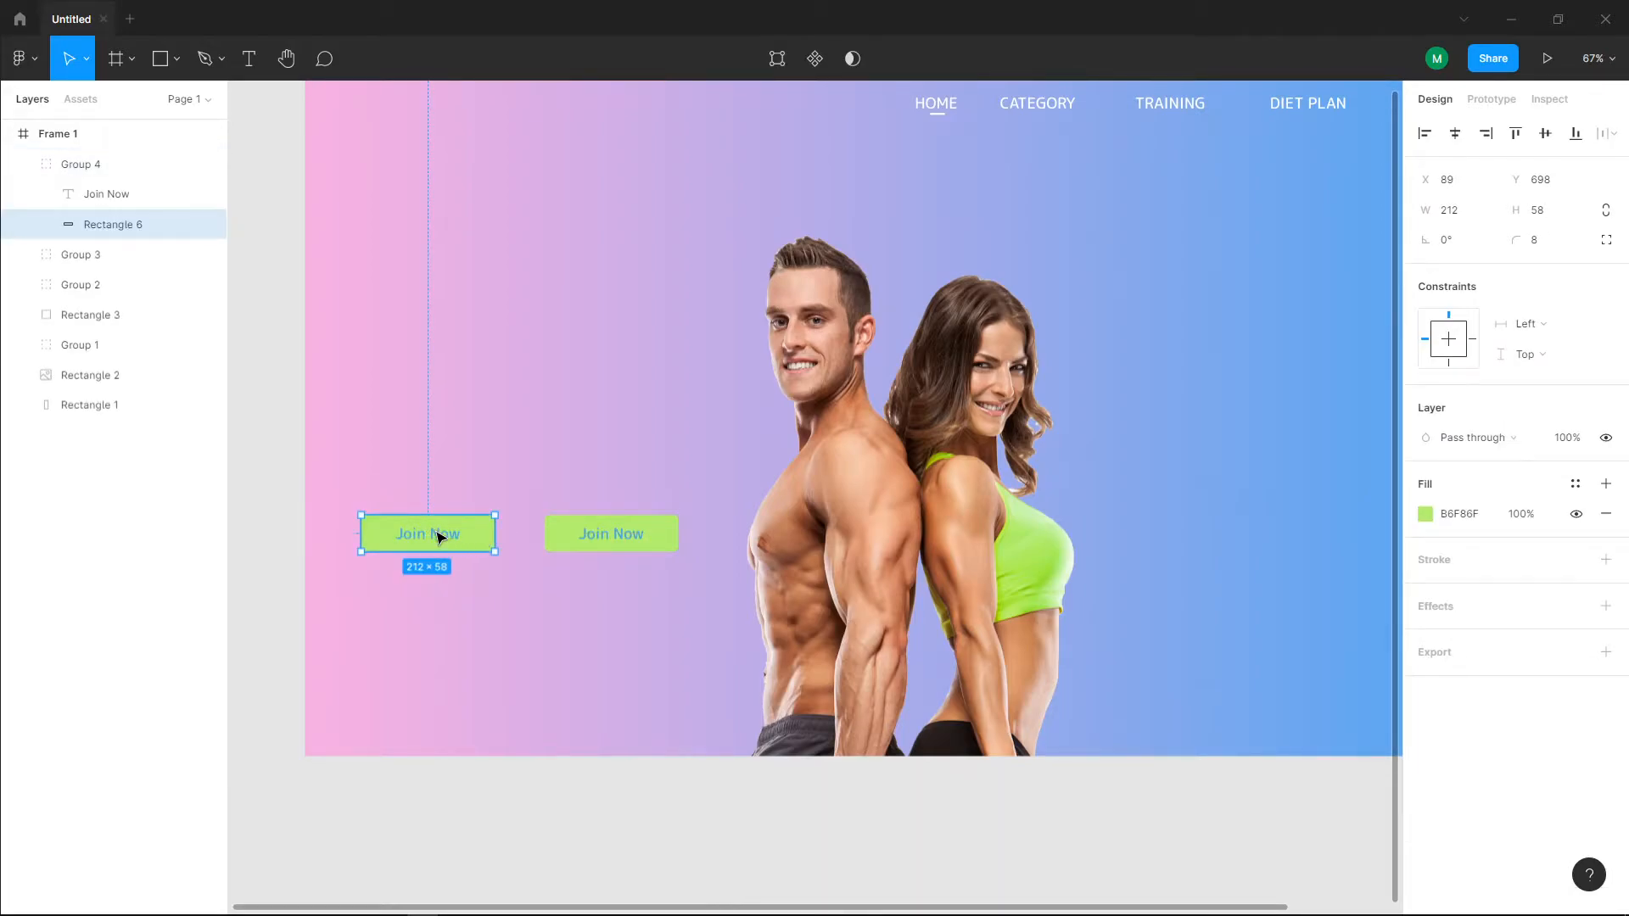
# Step: Change the copied button's text to "Call Us" and colour it white FFFFFF
pyautogui.doubleClick(436, 531)
pyautogui.write('Ca')
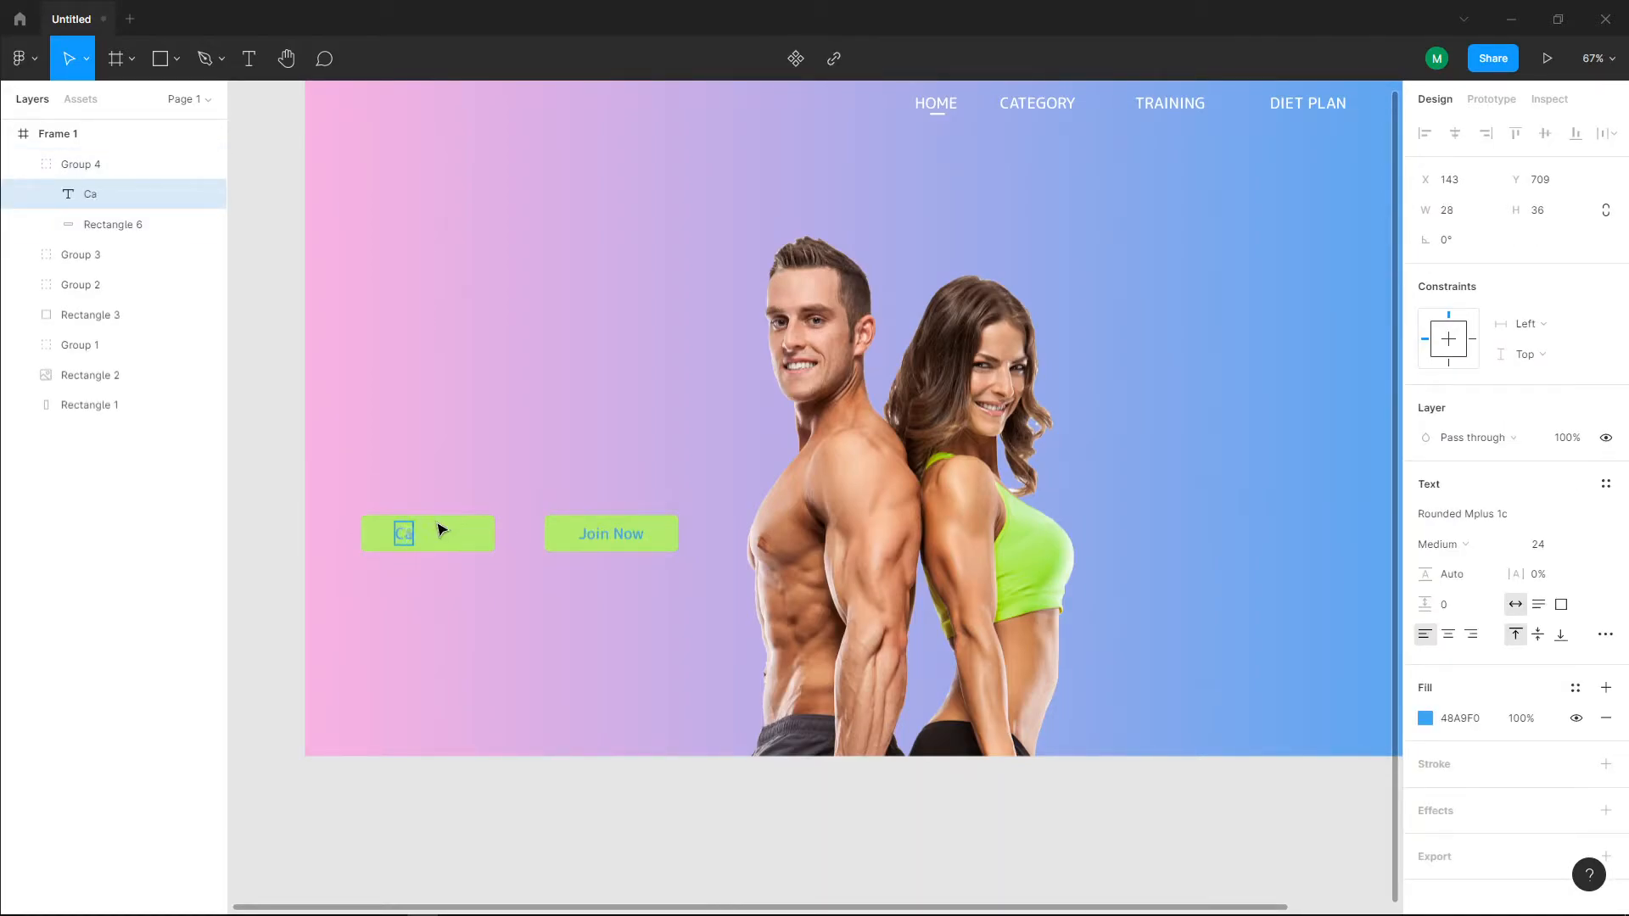
pyautogui.write('ll Us')
pyautogui.click(1426, 719)
pyautogui.moveTo(1315, 656); pyautogui.dragTo(1068, 405)
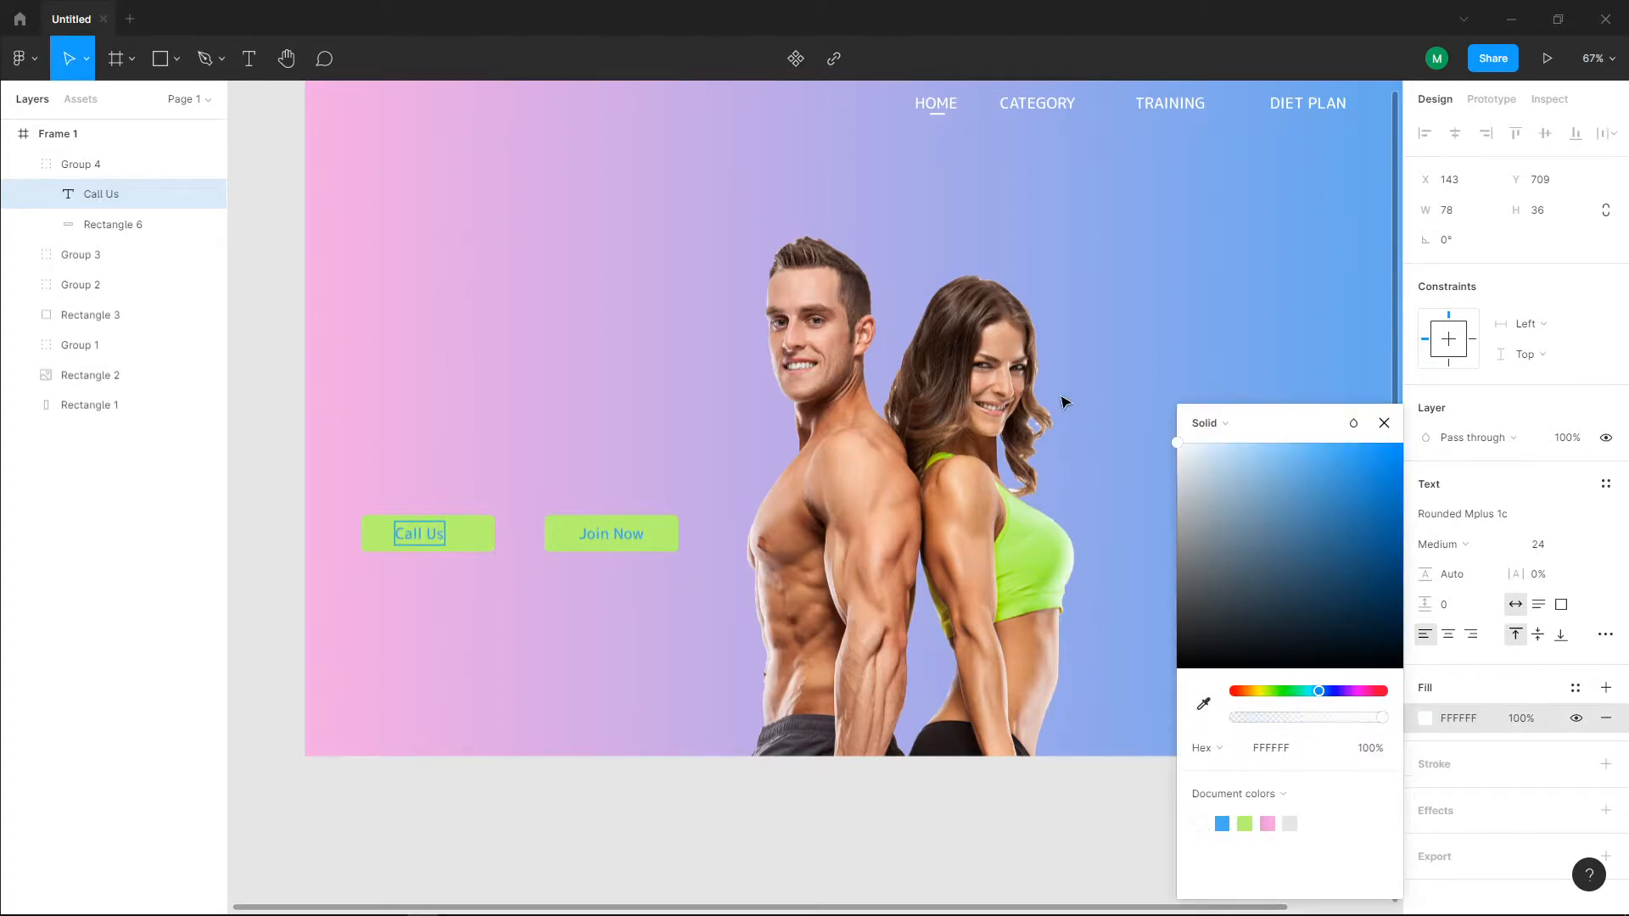
pyautogui.hotkey('ctrl', 'z')
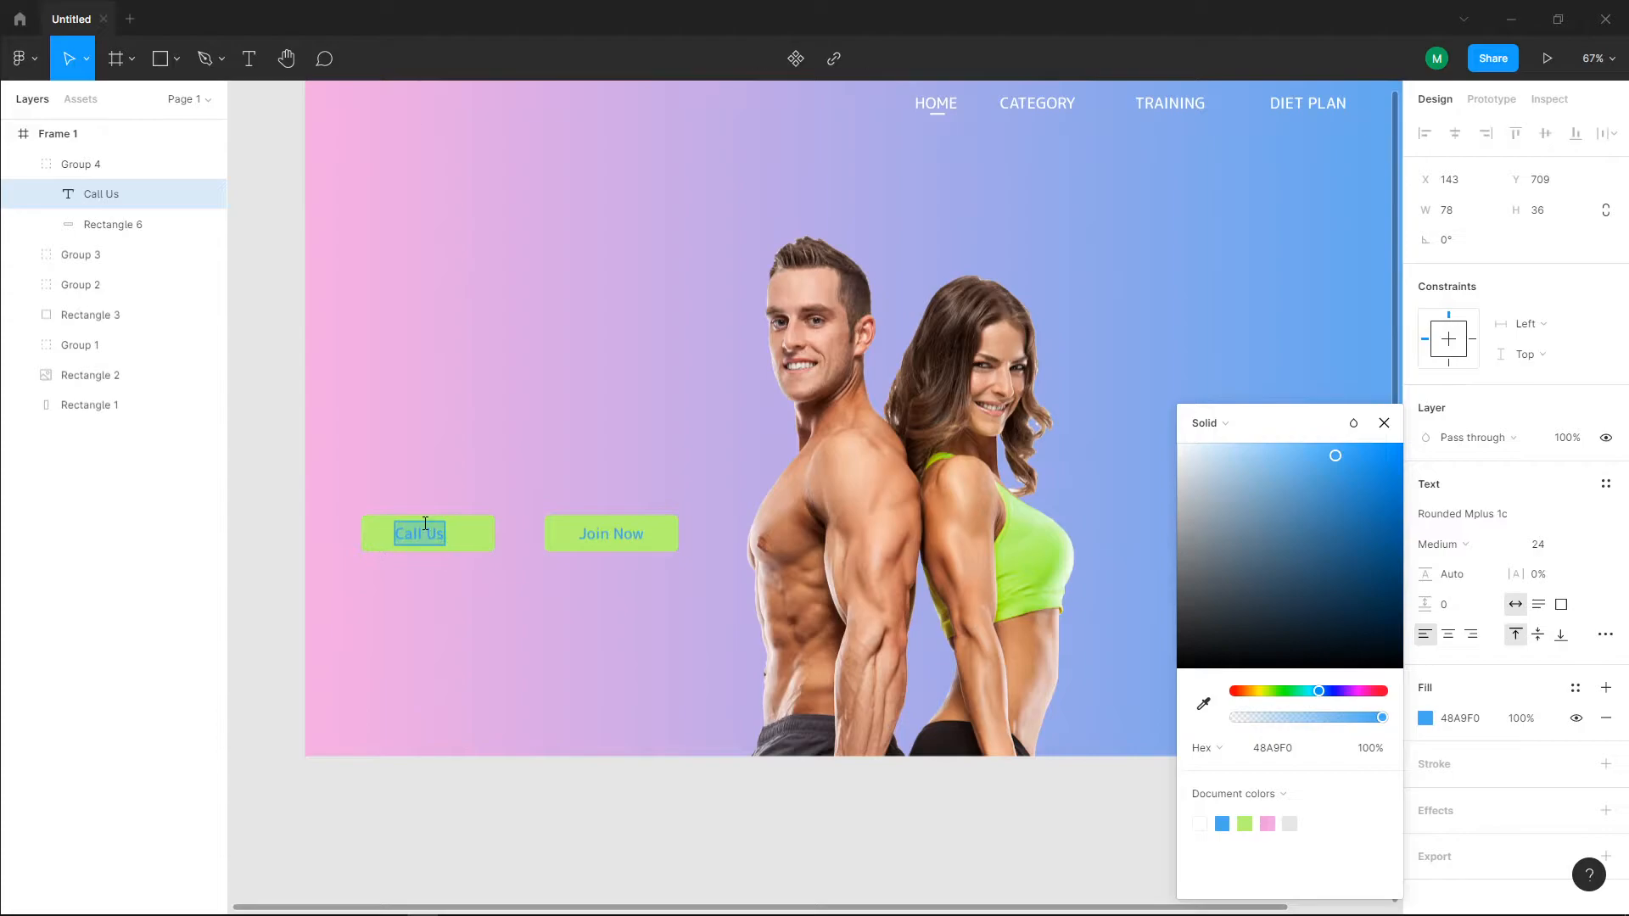
pyautogui.moveTo(1176, 577); pyautogui.dragTo(1130, 424)
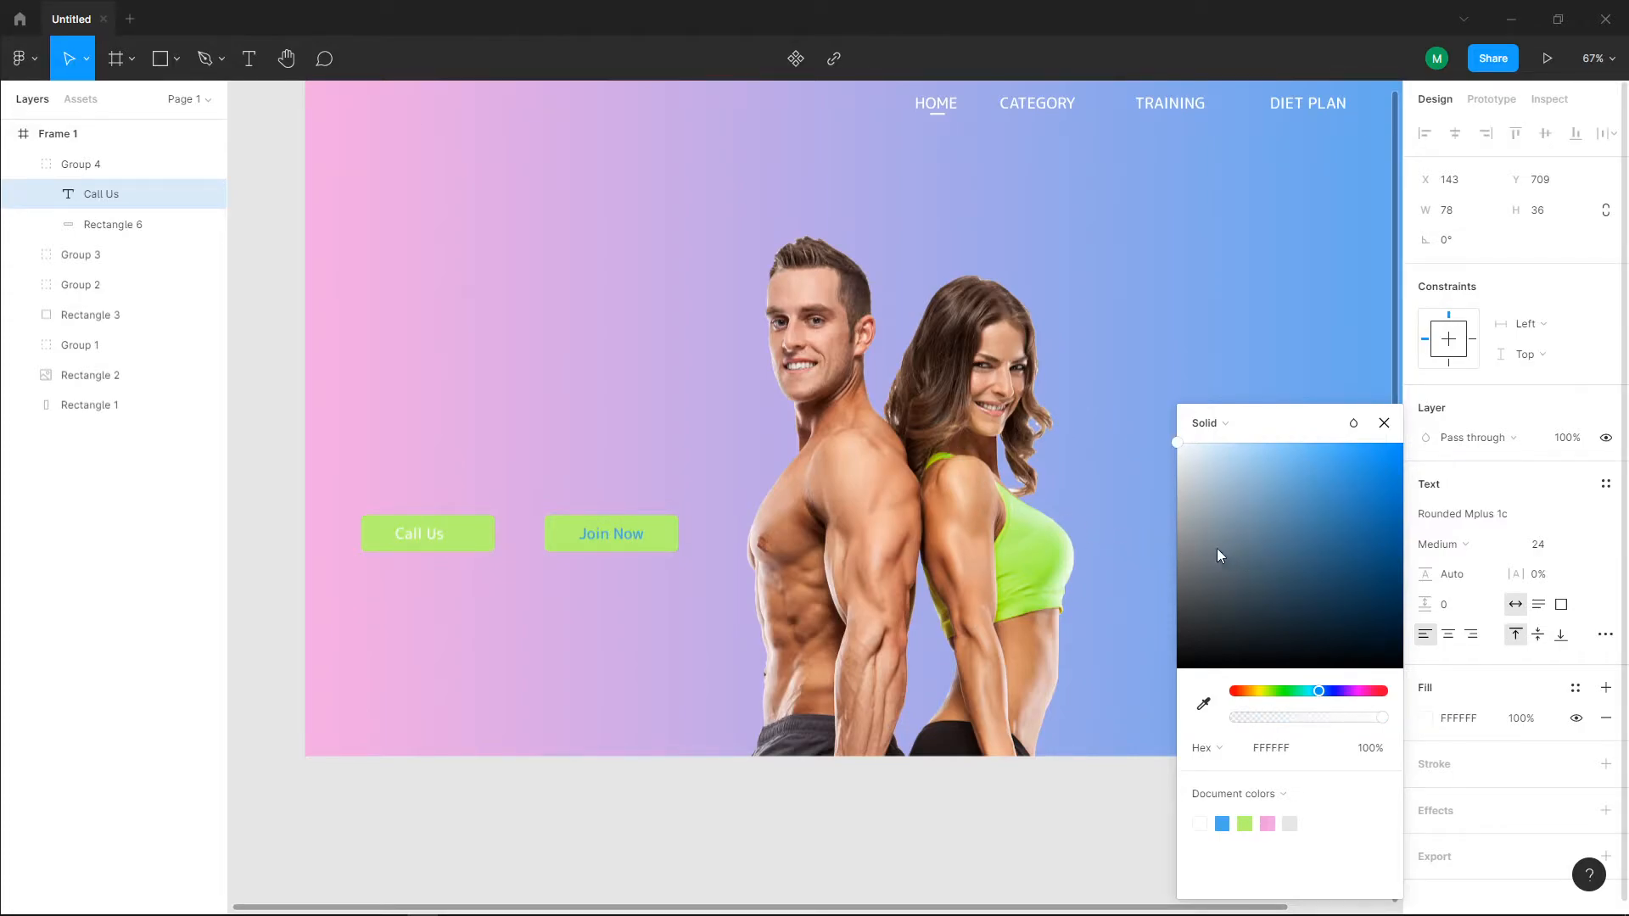
pyautogui.click(489, 533)
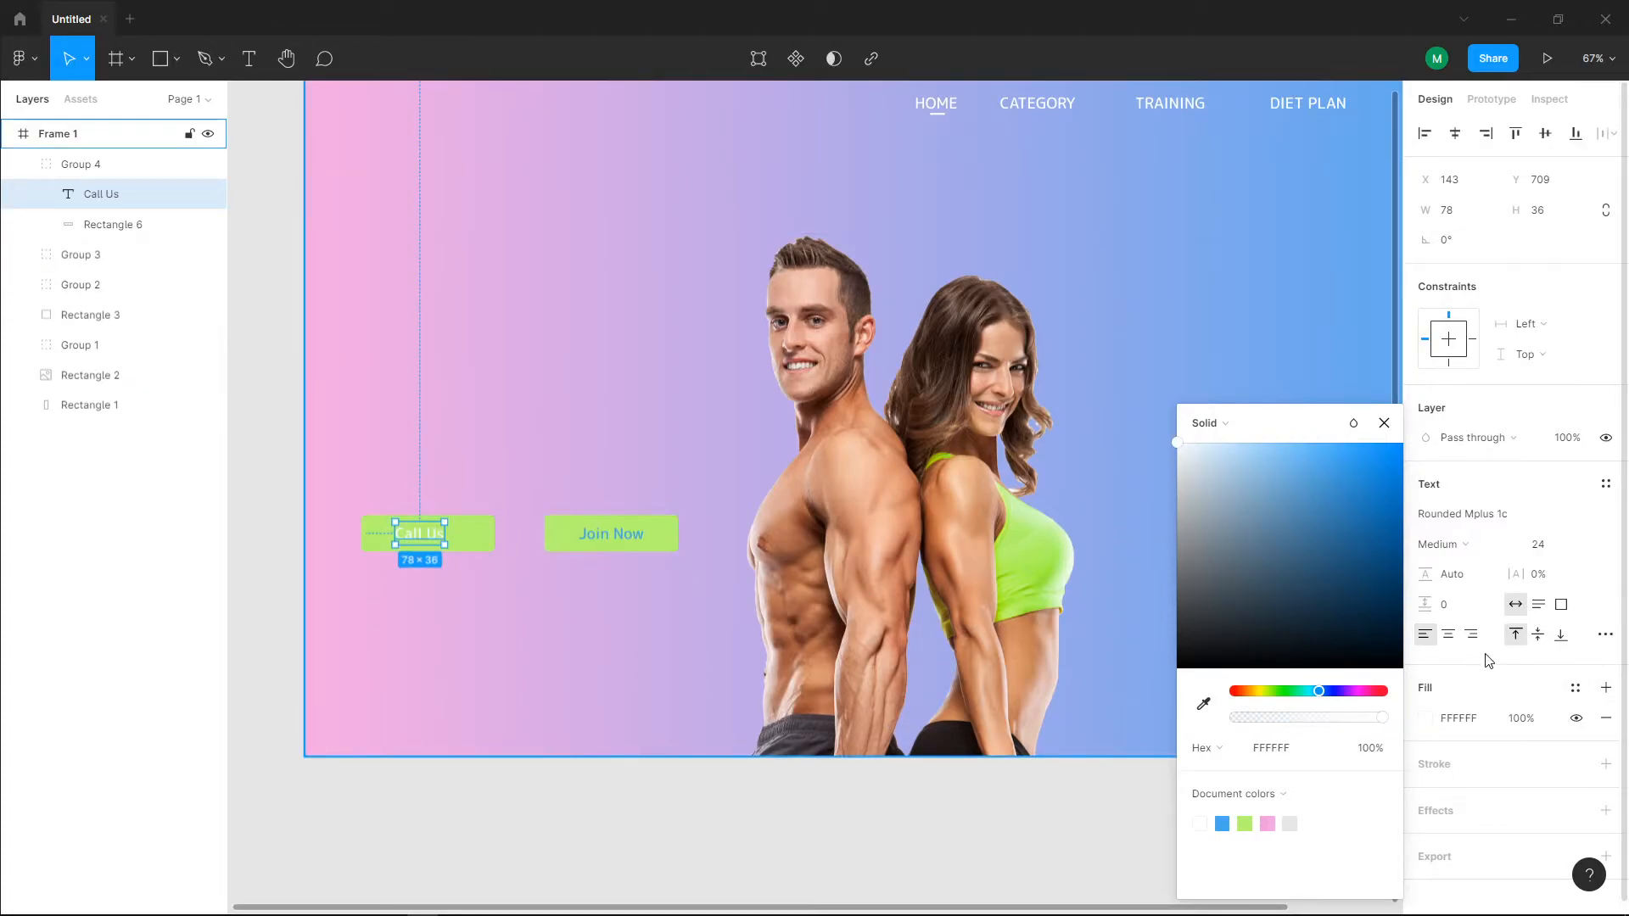
# Step: Remove the "Call Us" rectangle's fill and give it a white FFFFFF inside stroke of 1
pyautogui.click(483, 534)
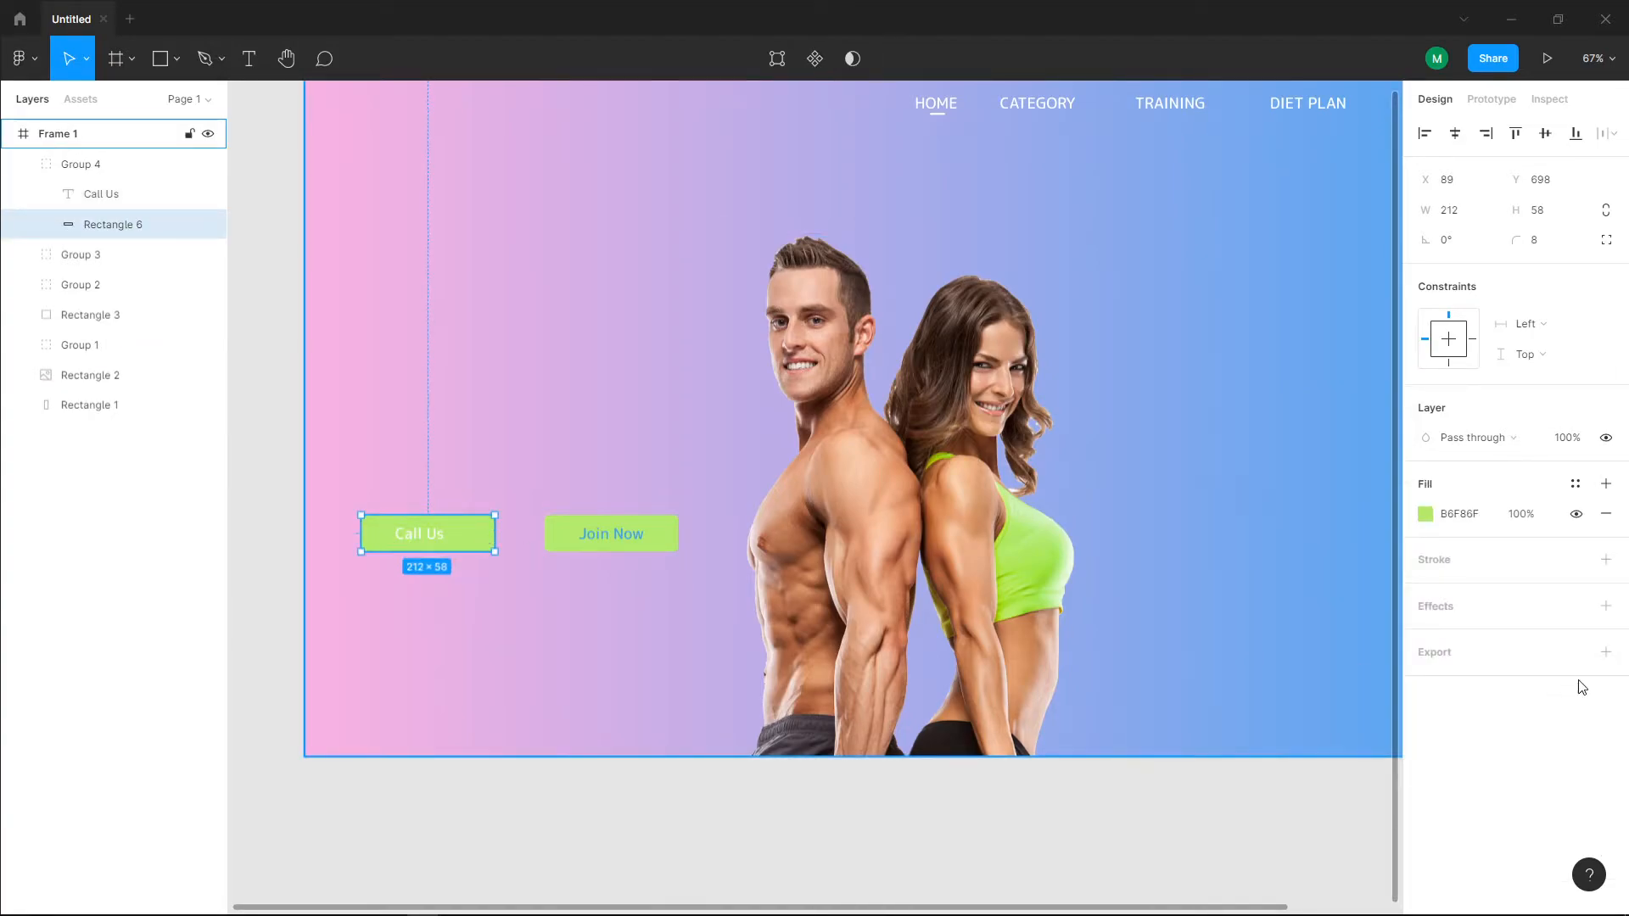
pyautogui.click(1605, 513)
pyautogui.click(1604, 529)
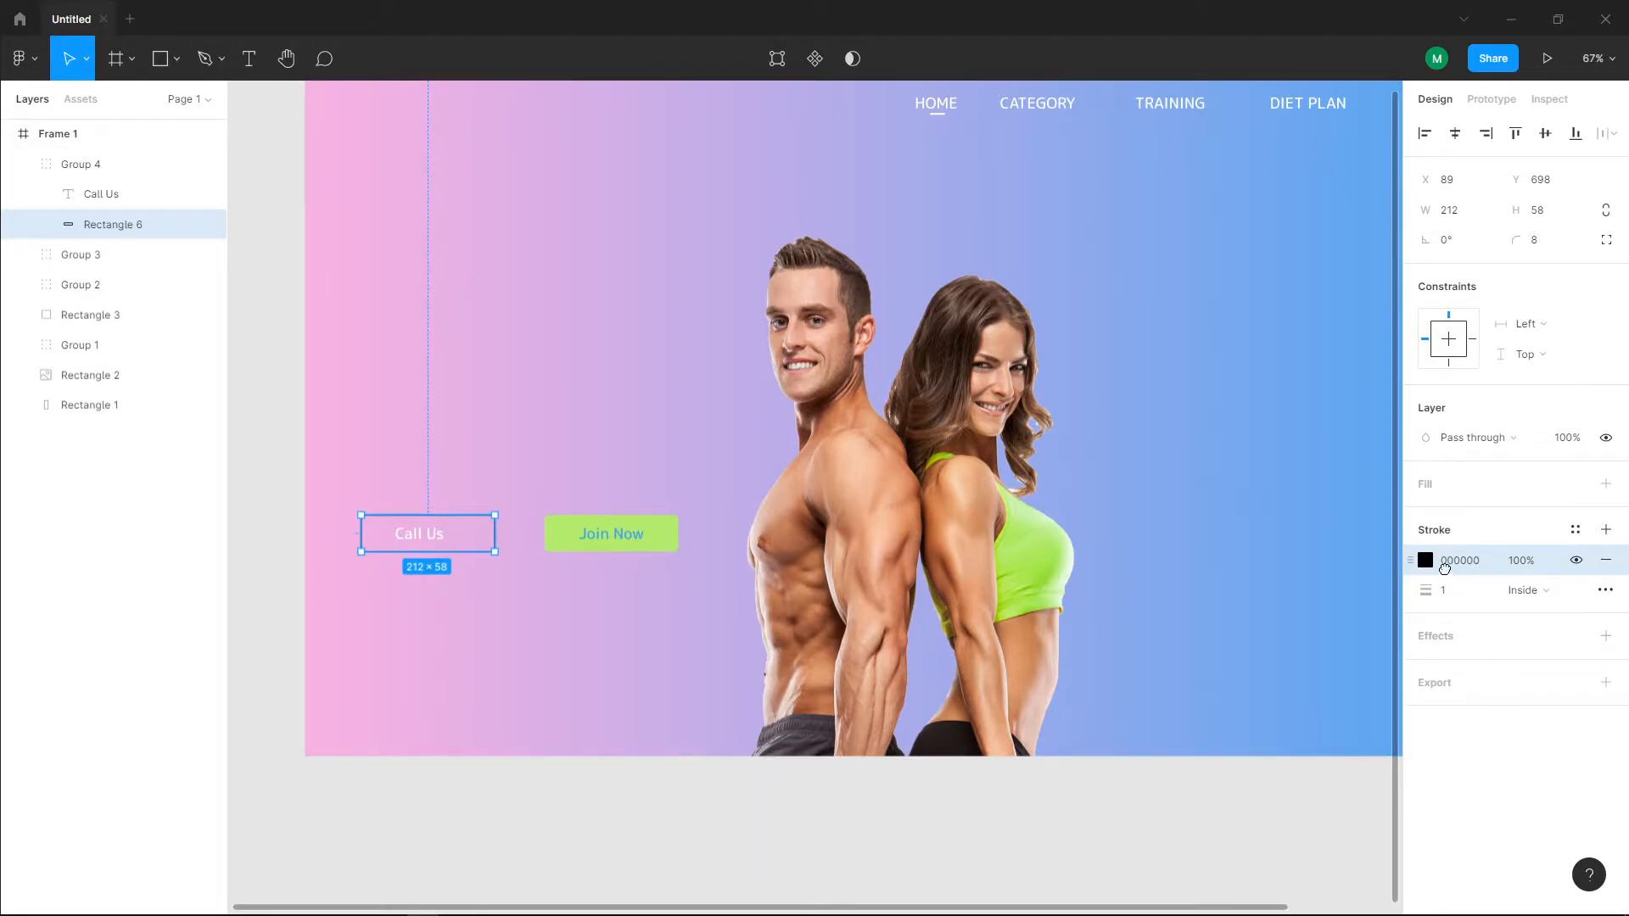
pyautogui.click(1428, 567)
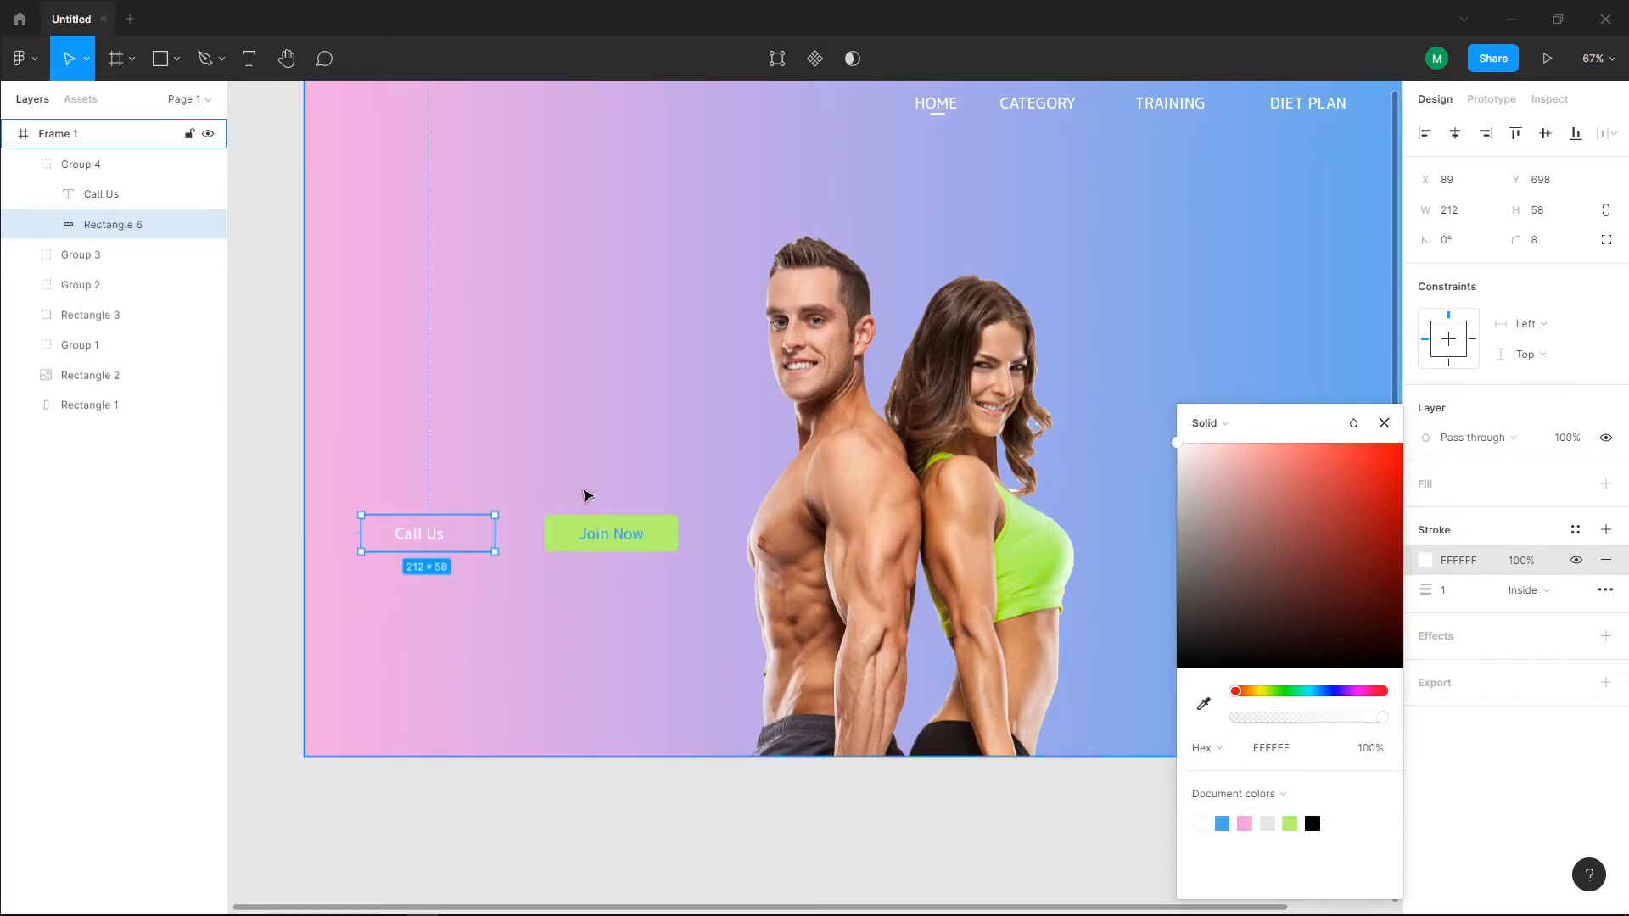
pyautogui.click(527, 426)
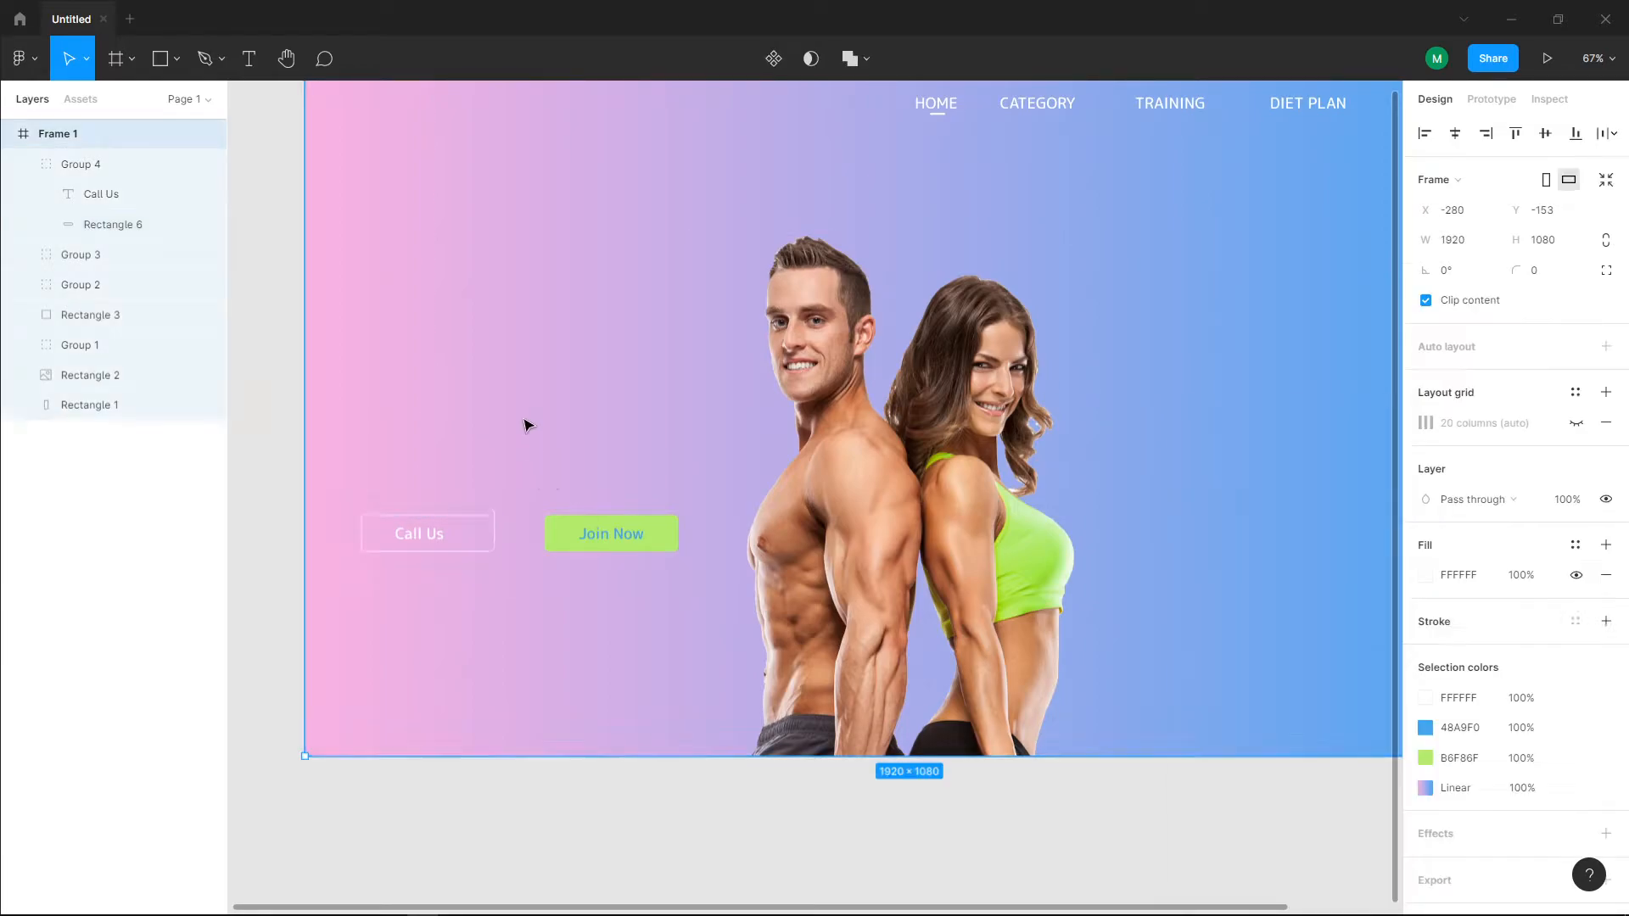
# Step: Centre the "Call Us" text inside its outlined button
pyautogui.click(426, 539)
pyautogui.doubleClick(421, 541)
pyautogui.moveTo(422, 541); pyautogui.dragTo(427, 536)
pyautogui.click(431, 583)
# Step: Move the "Join Now" button group closer to the "Call Us" button, at X 348, Y 698
pyautogui.click(569, 544)
pyautogui.moveTo(603, 534); pyautogui.dragTo(570, 545)
pyautogui.click(552, 627)
pyautogui.hotkey('ctrl', 'z')
pyautogui.hotkey('ctrl', 'z')
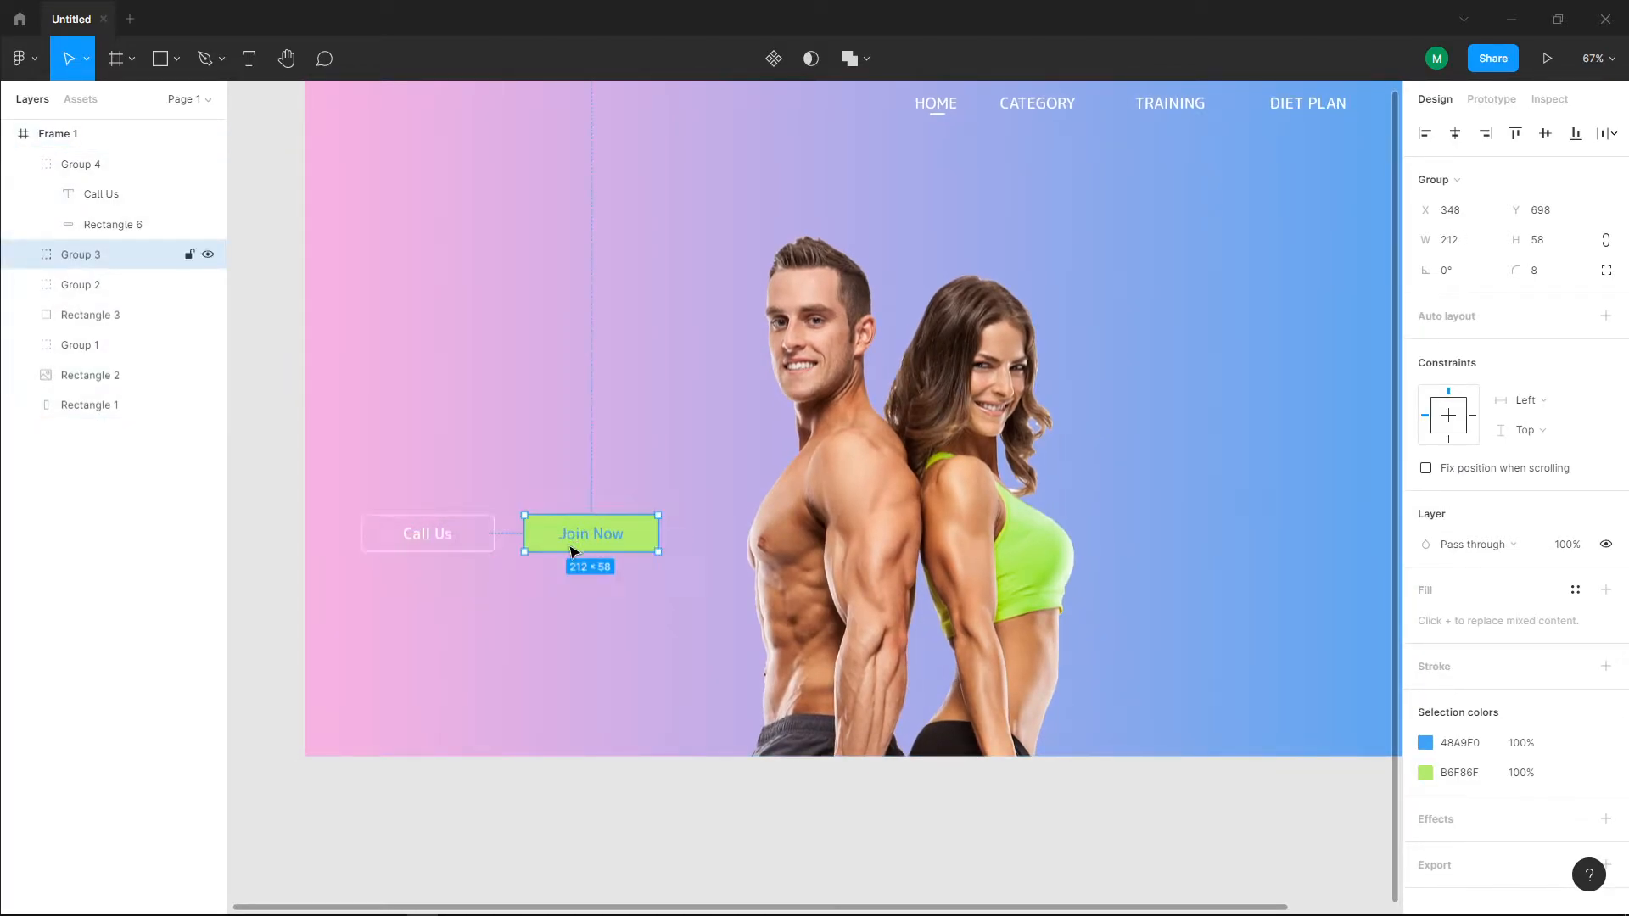
pyautogui.click(535, 622)
# Step: Select the "Call Us" and "Join Now" buttons together and move them down to Y 749
pyautogui.scroll(-1, 535, 622)
pyautogui.scroll(1, 534, 622)
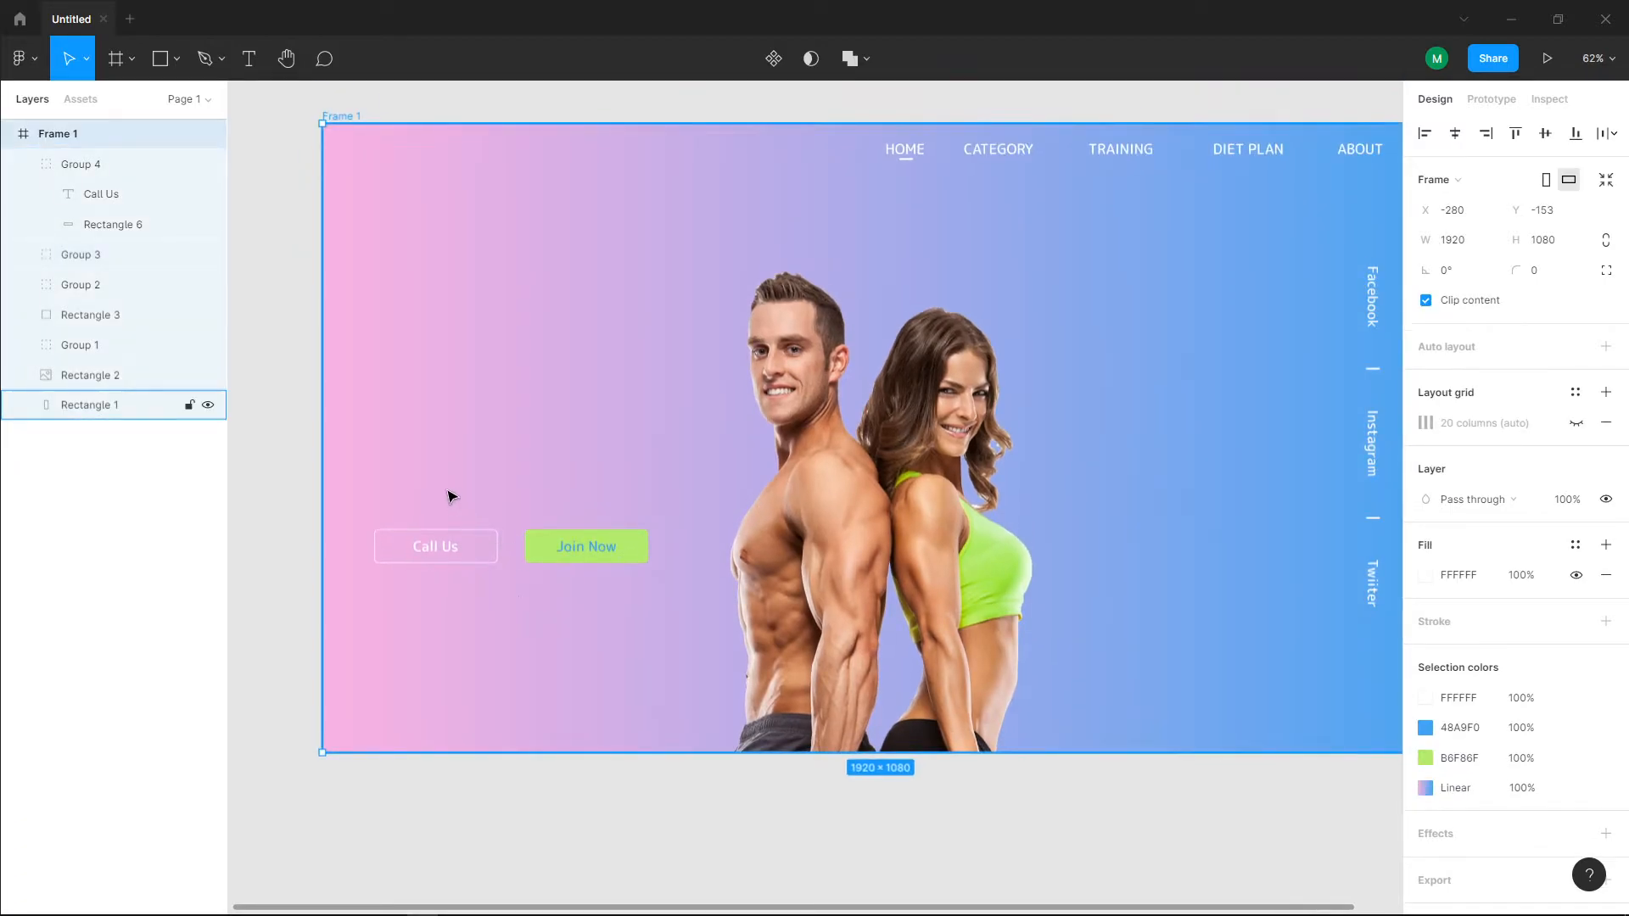
pyautogui.click(497, 565)
pyautogui.scroll(2, 564, 551)
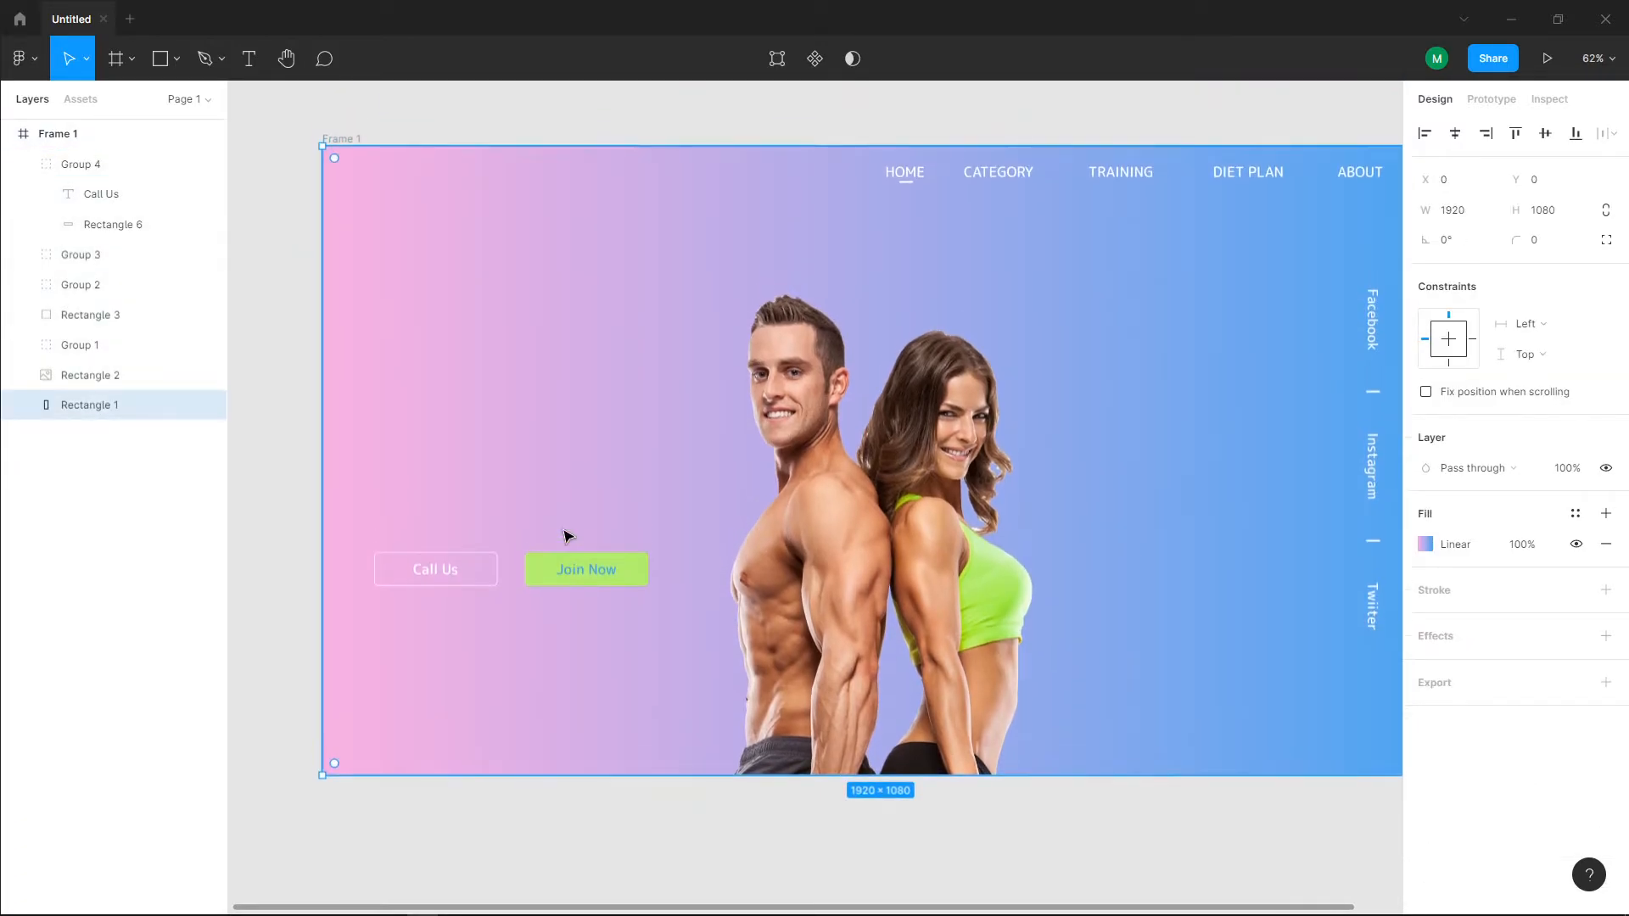
pyautogui.click(463, 570)
pyautogui.keyDown('shift'); pyautogui.click(561, 577); pyautogui.keyUp('shift')
pyautogui.moveTo(537, 579)
pyautogui.mouseDown()
pyautogui.moveTo(528, 608)
pyautogui.moveTo(543, 596)
pyautogui.mouseUp()
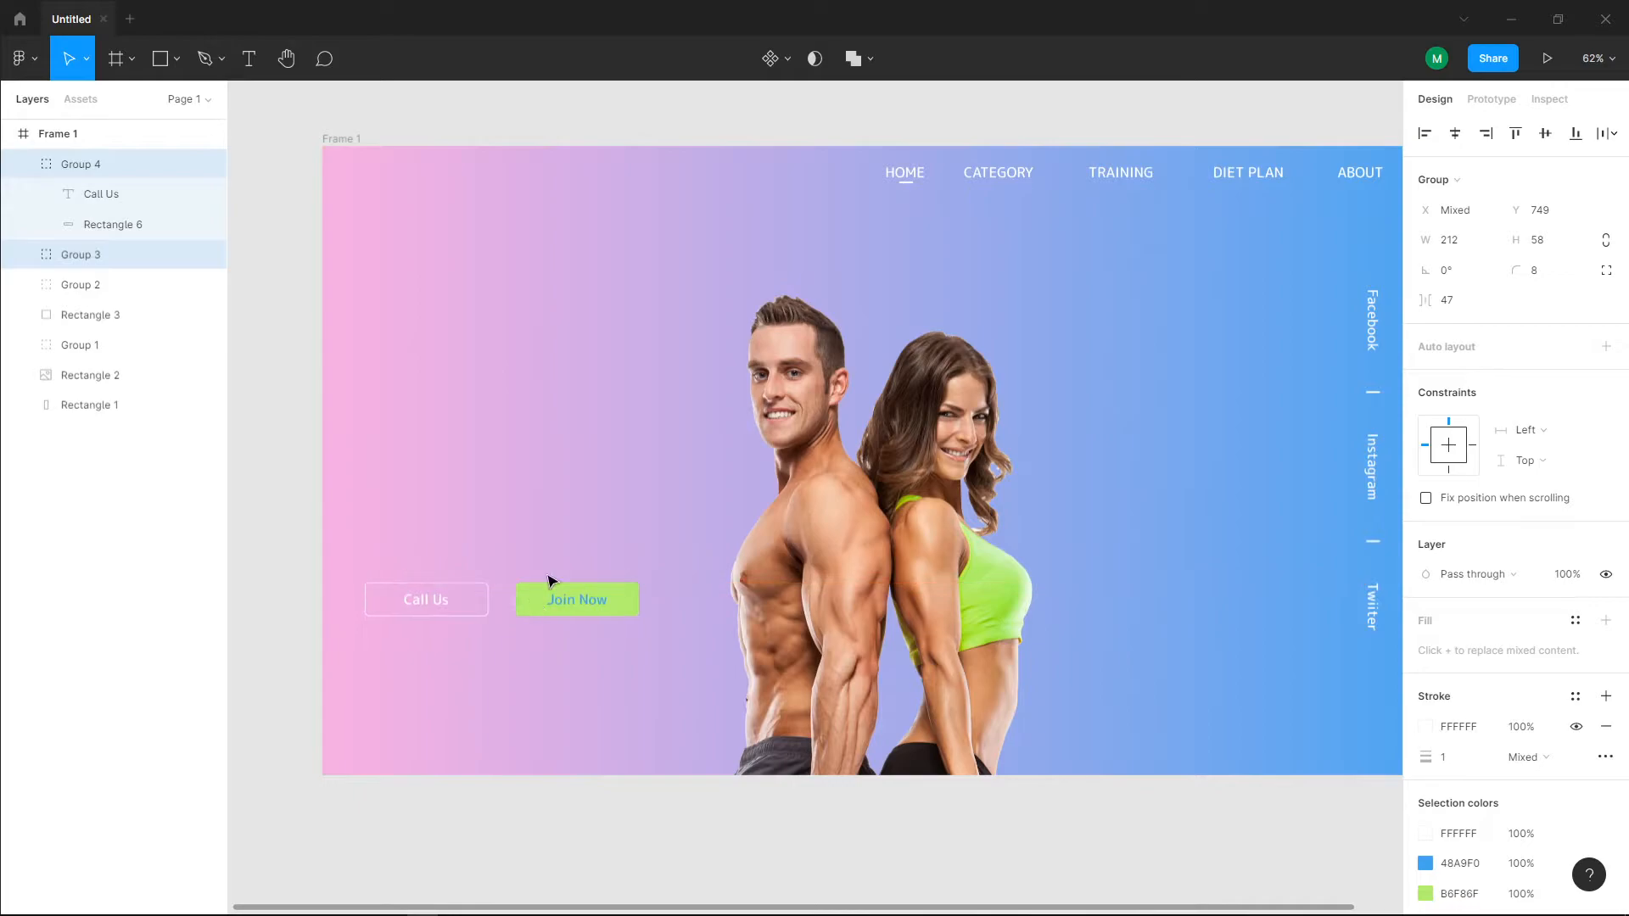
# Step: Show the 20-column layout grid of Frame 1 and align the two buttons with the left edge of the second column
pyautogui.click(74, 133)
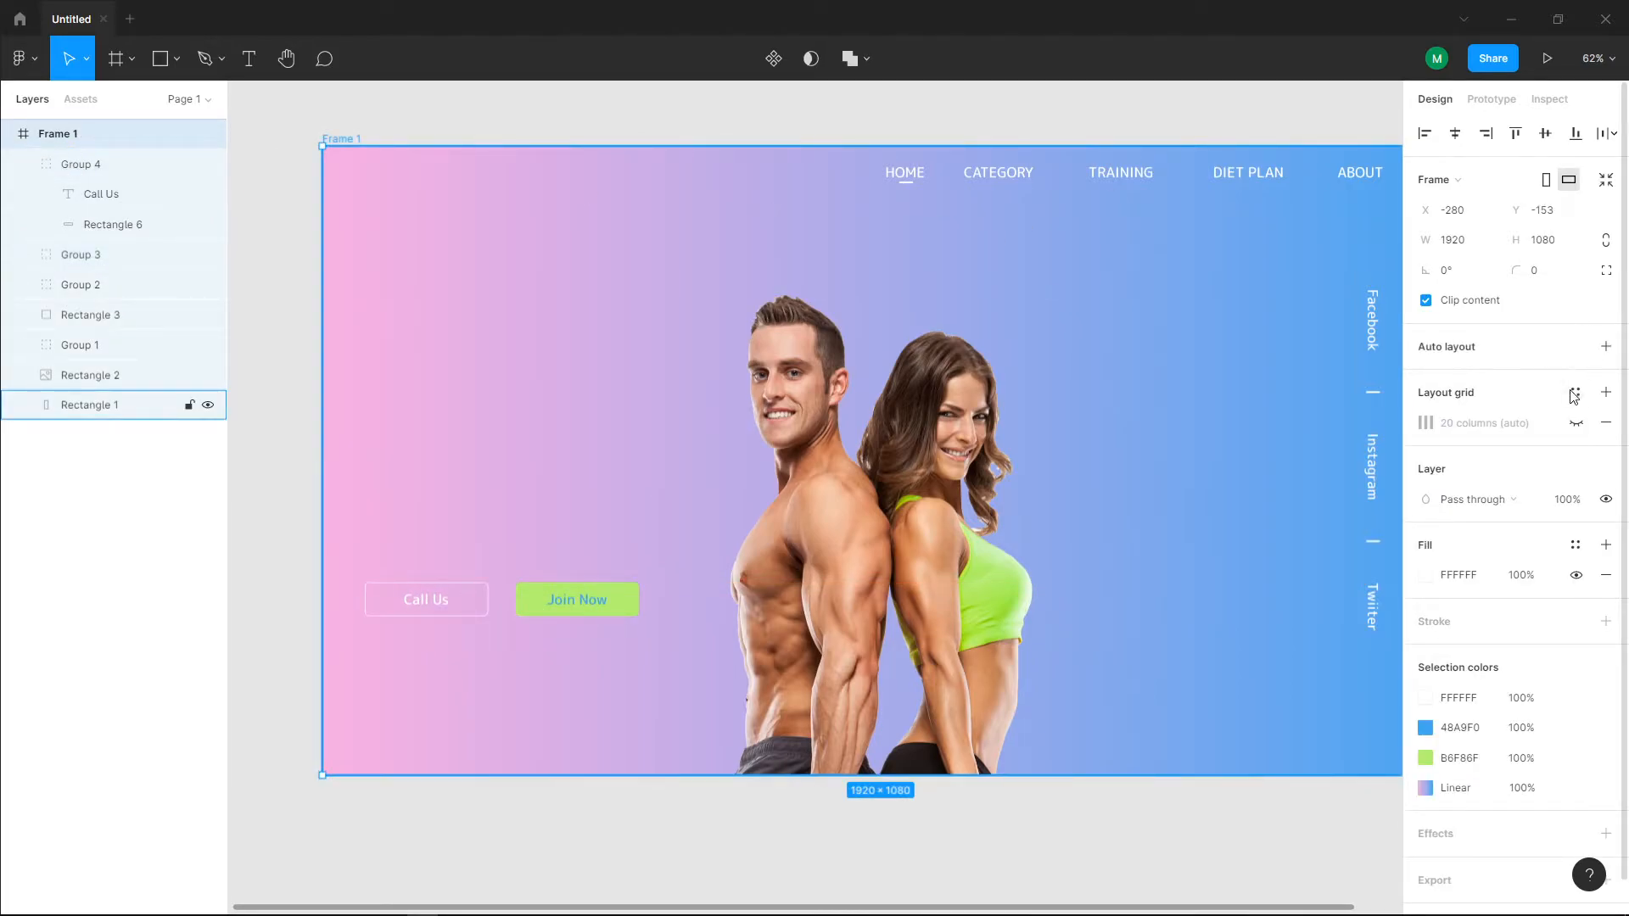
pyautogui.click(1576, 423)
pyautogui.moveTo(407, 601); pyautogui.dragTo(458, 603)
pyautogui.click(390, 599)
pyautogui.keyDown('shift'); pyautogui.click(505, 601); pyautogui.keyUp('shift')
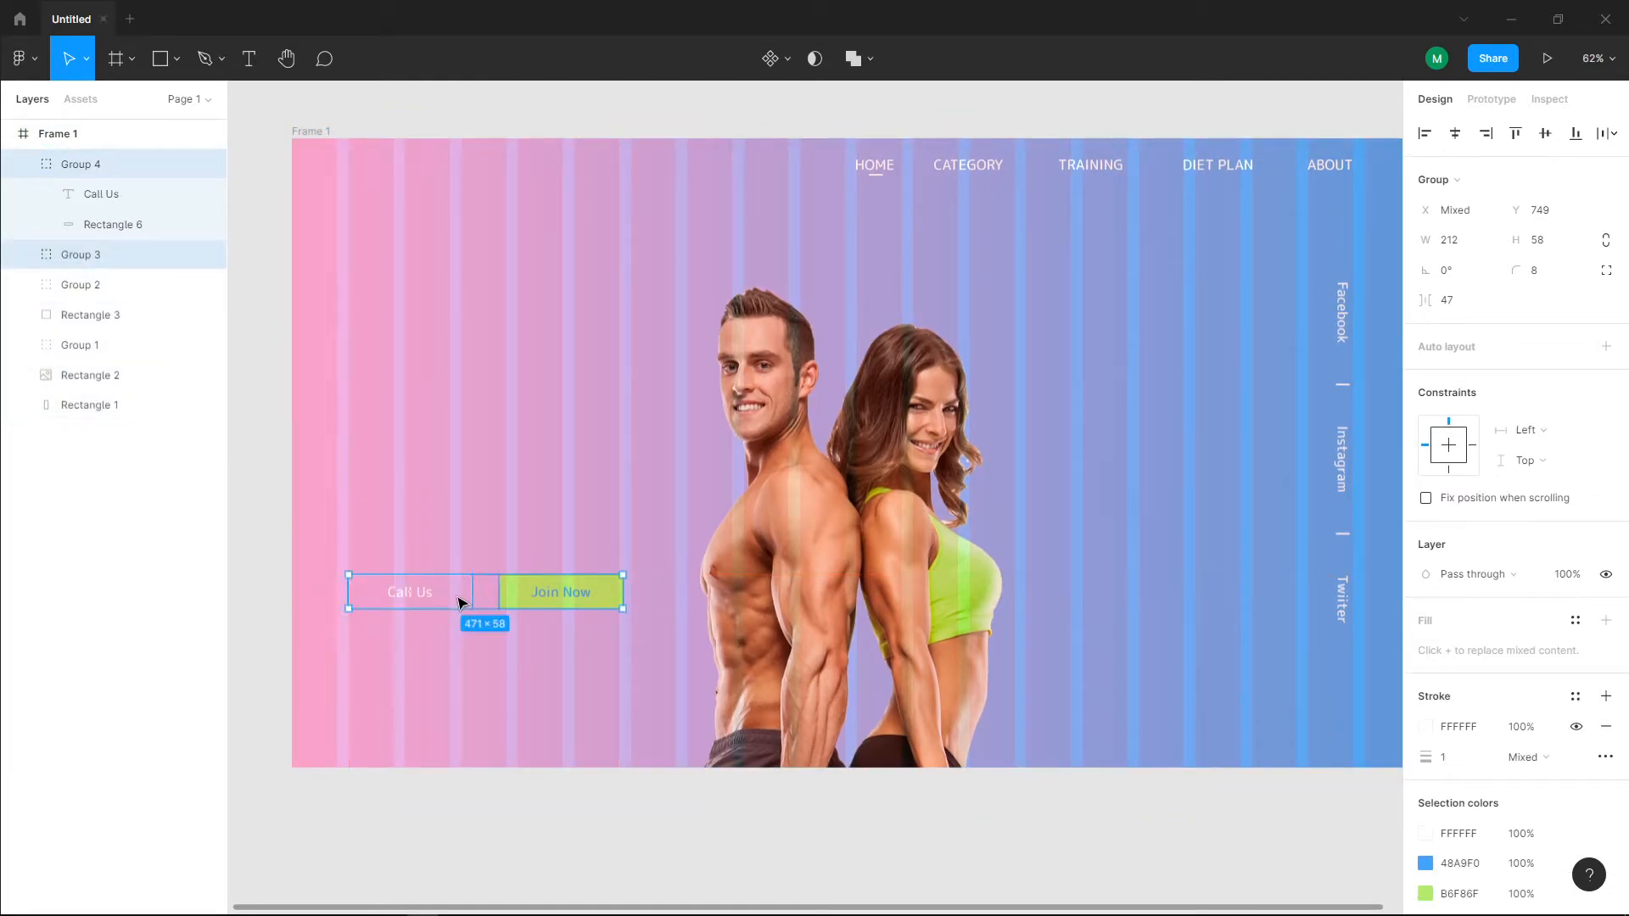
# Step: Deselect the buttons and hide the 20-column layout grid of Frame 1
pyautogui.press('Escape')
pyautogui.click(475, 492)
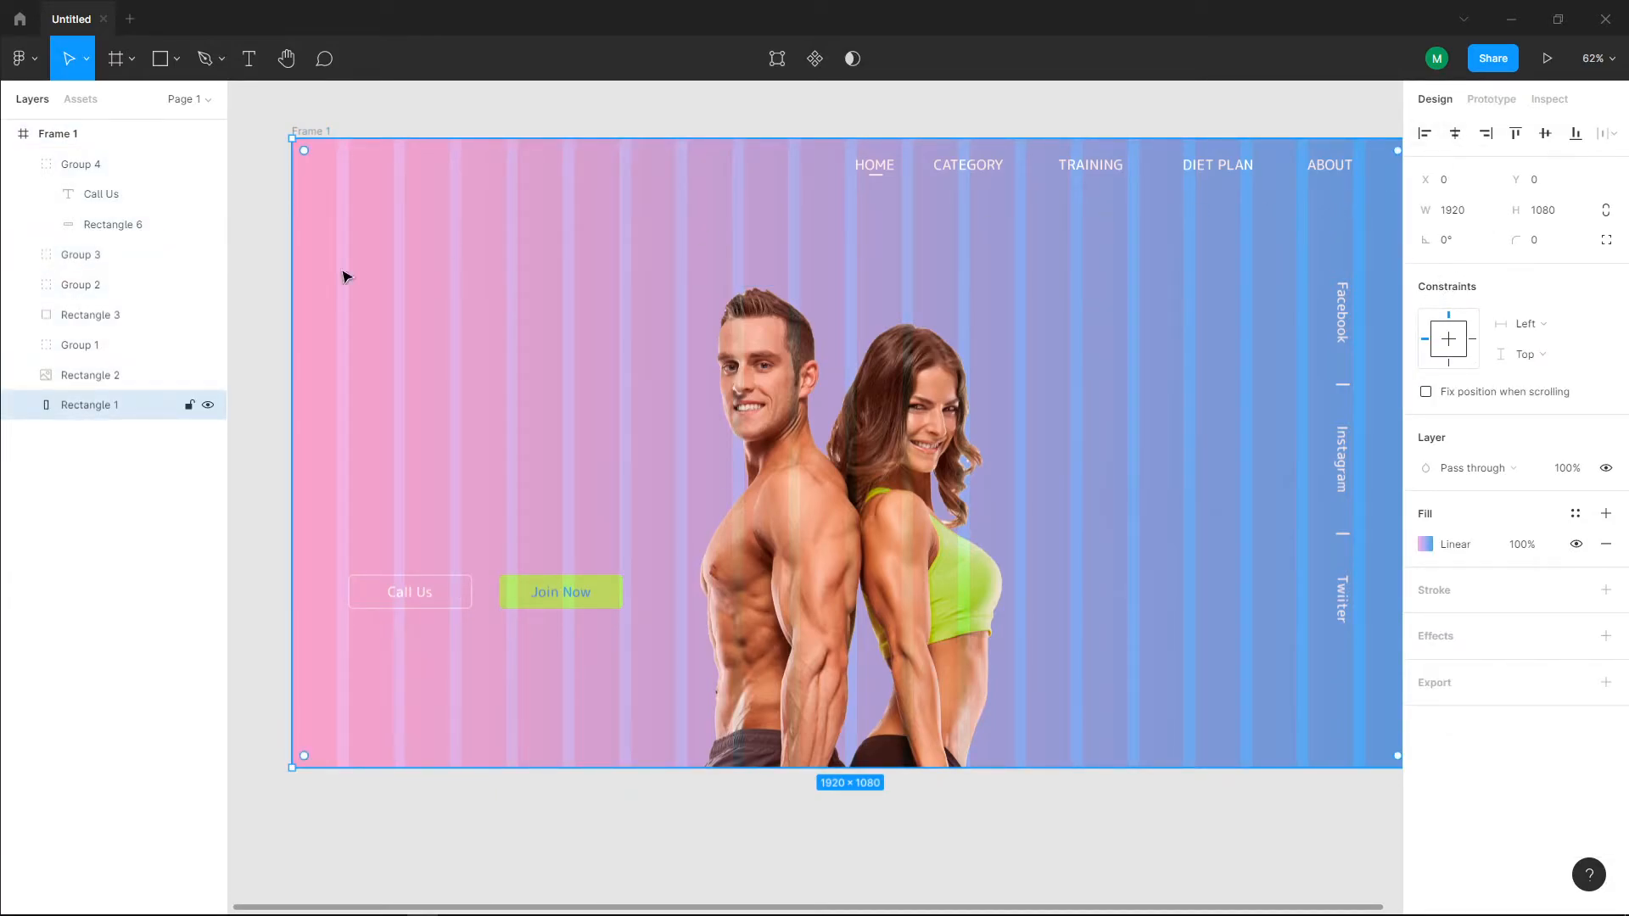
pyautogui.click(117, 140)
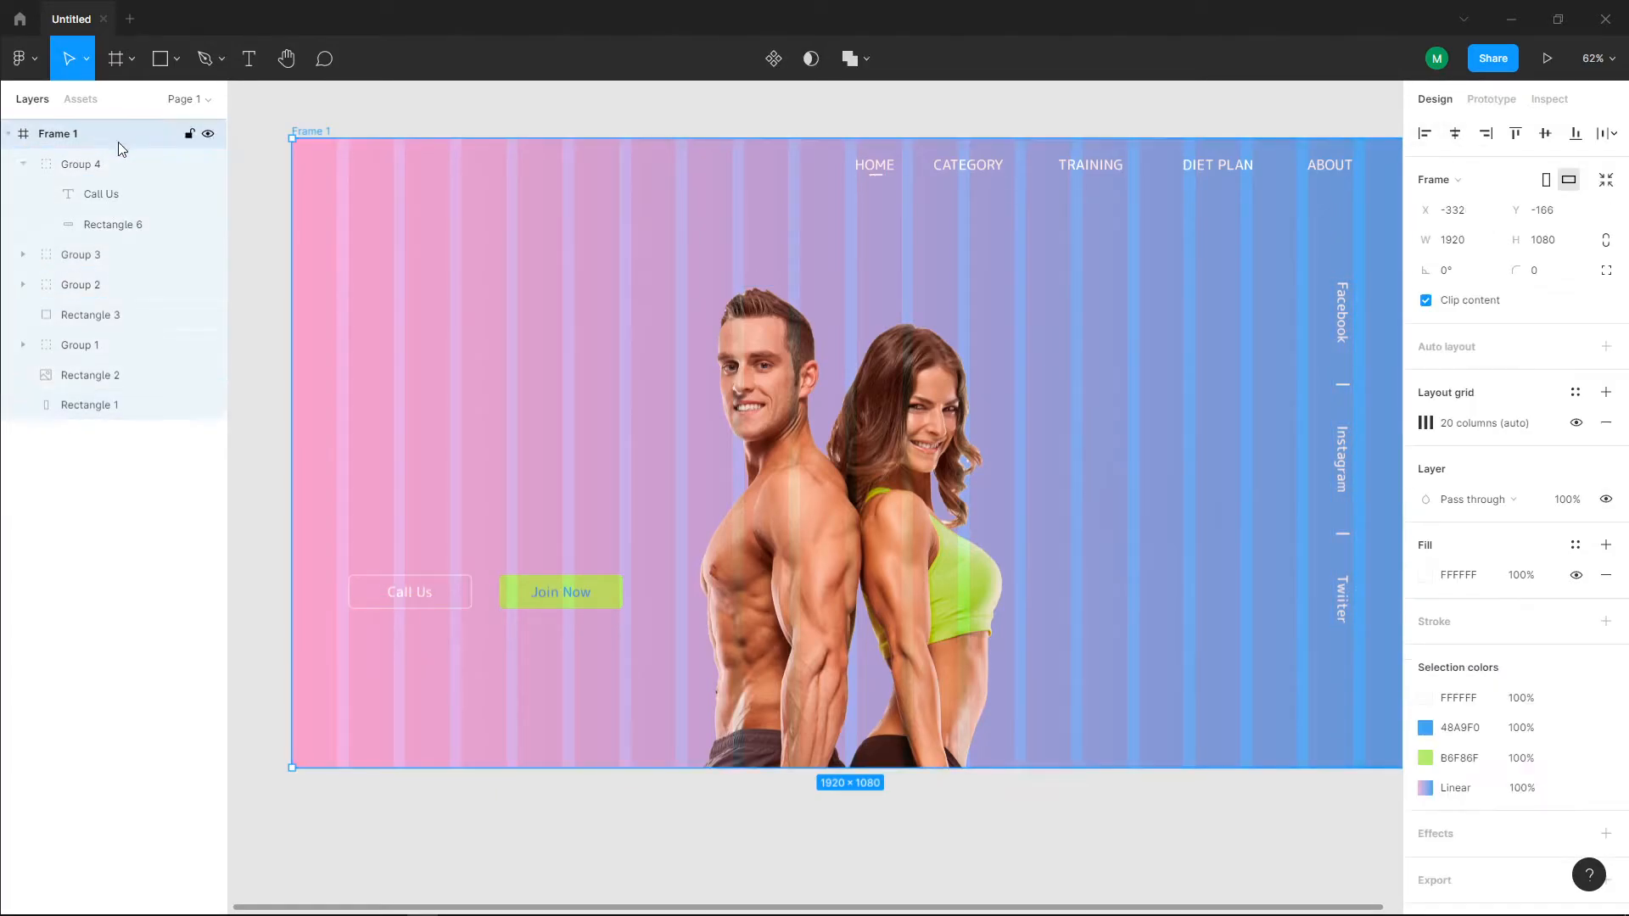
pyautogui.click(1576, 424)
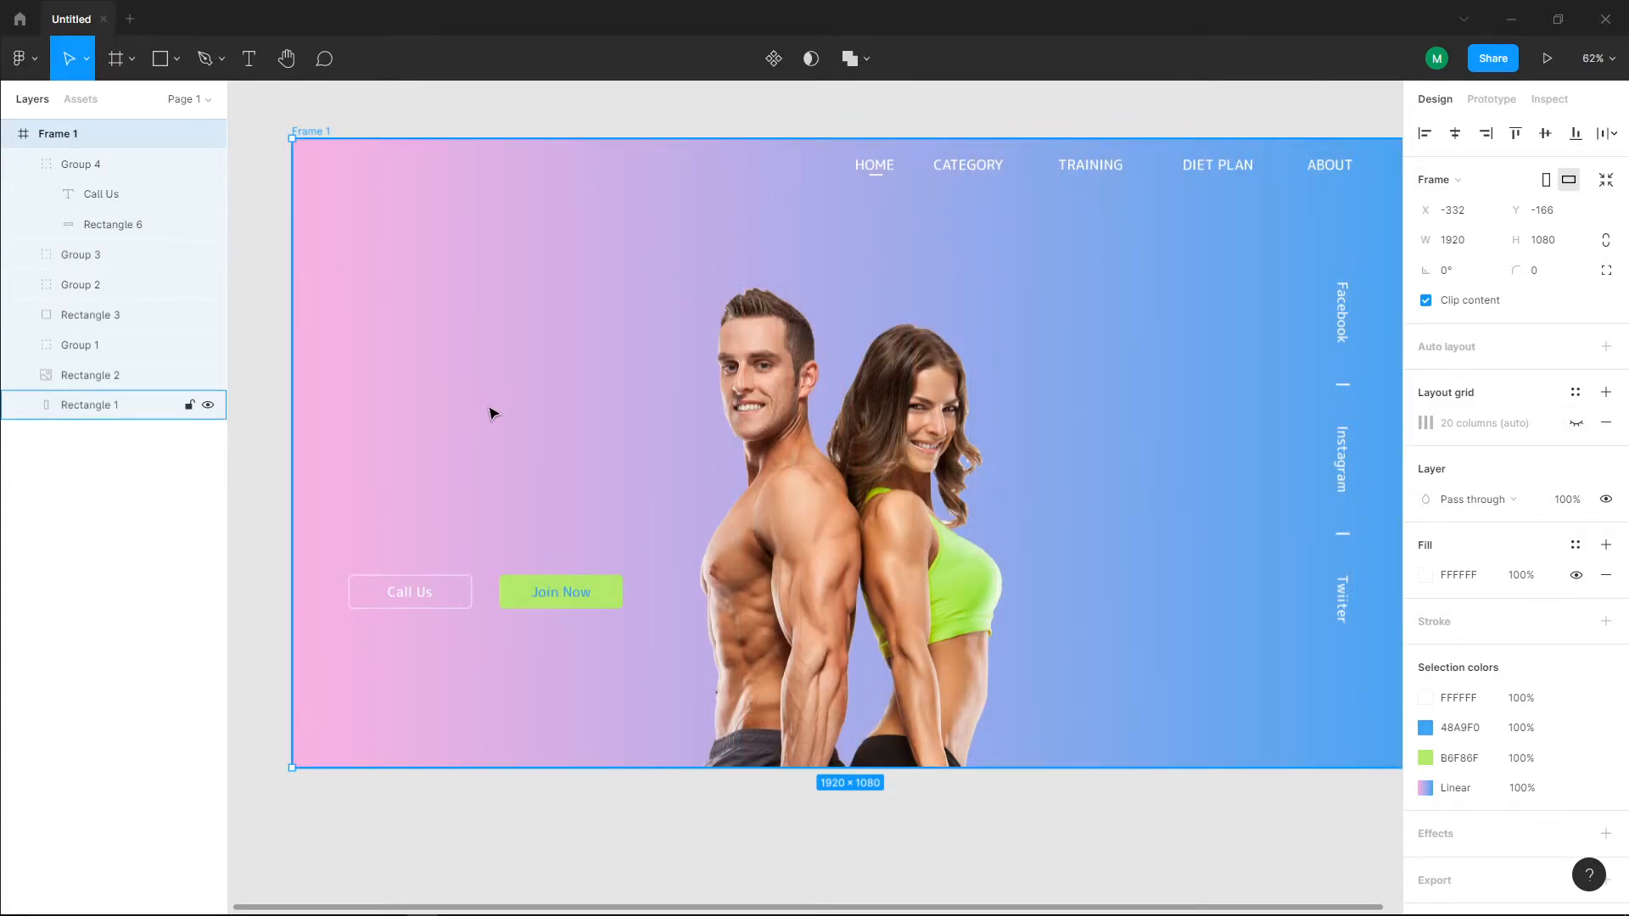
pyautogui.scroll(1, 533, 427)
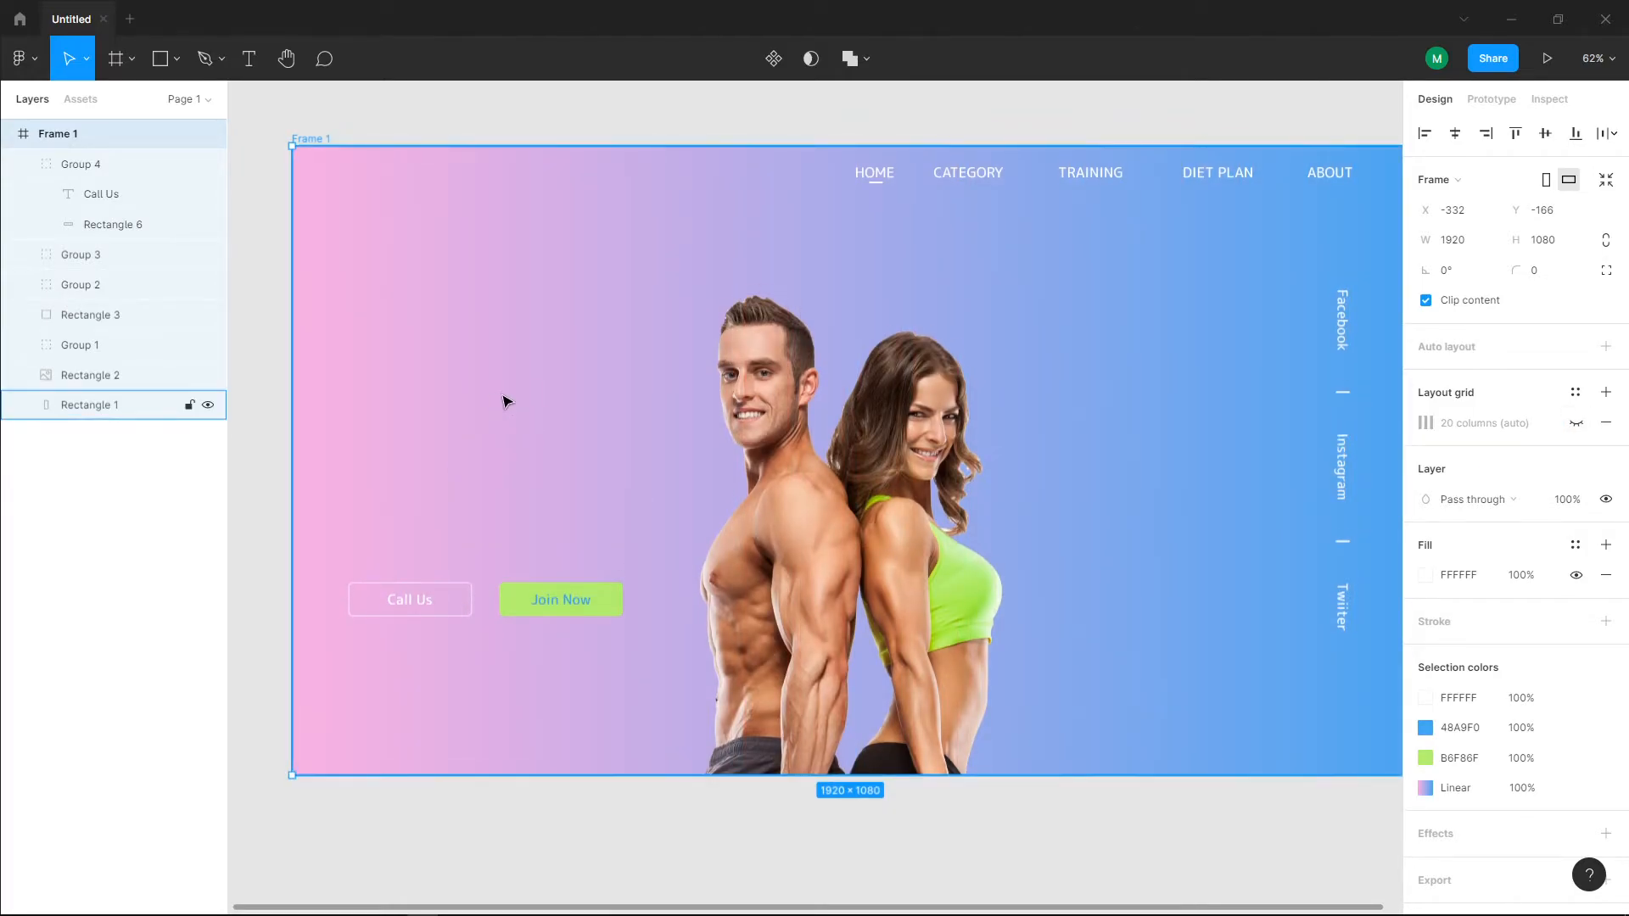
pyautogui.scroll(1, 518, 400)
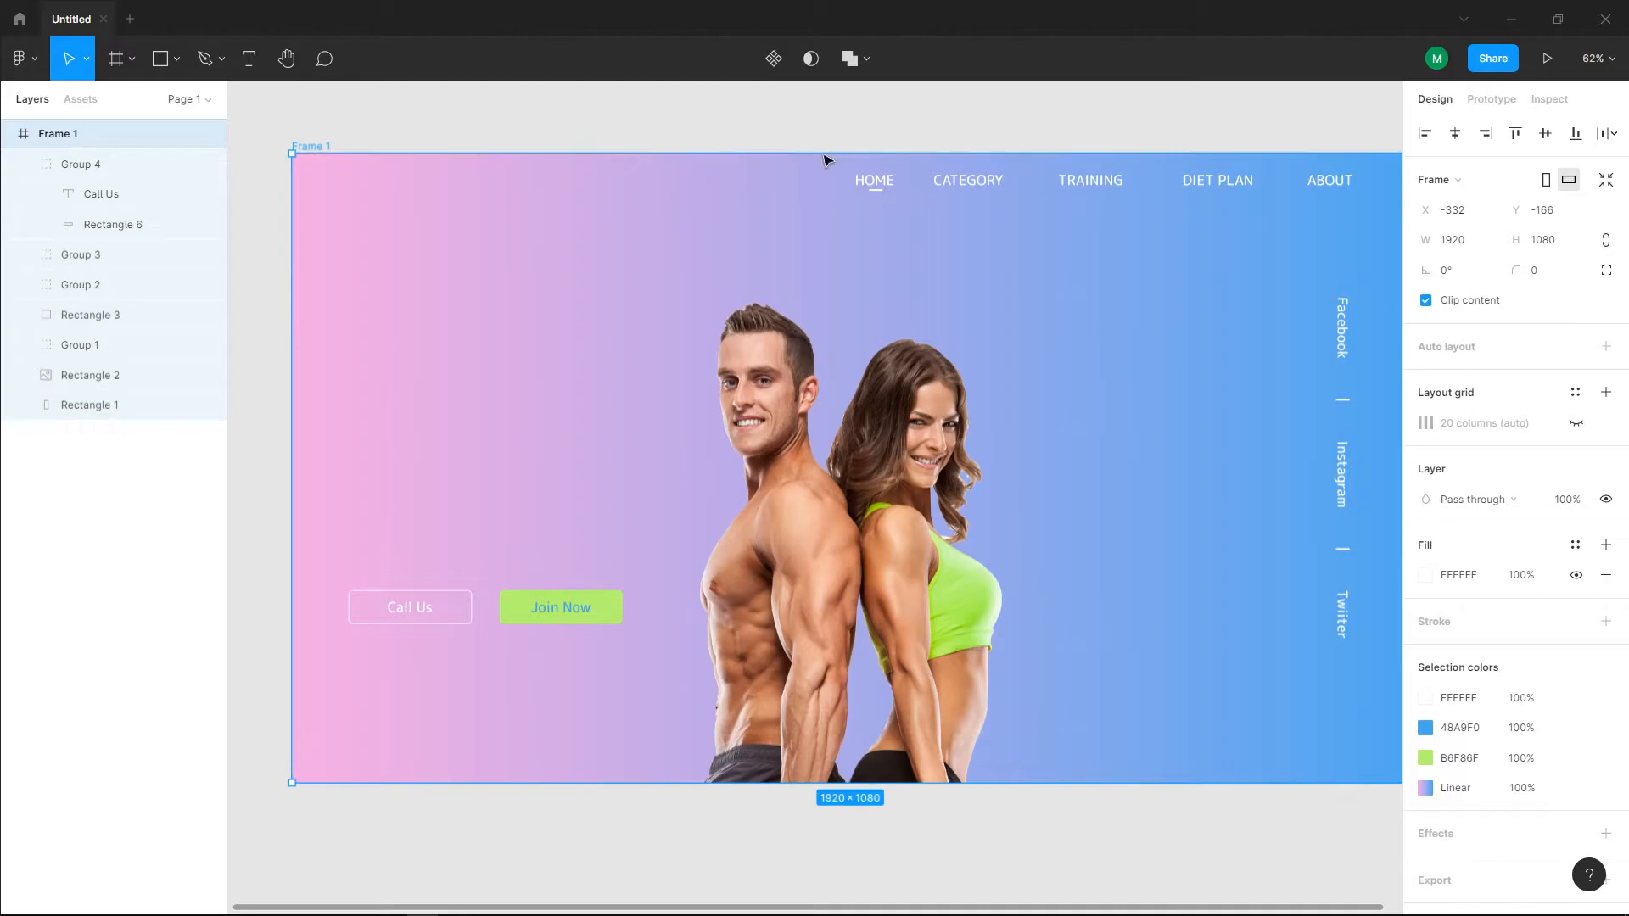
# Step: Add a two-line text above the "Call Us" button reading "FITNESS" and "LALORITORY"
pyautogui.click(251, 58)
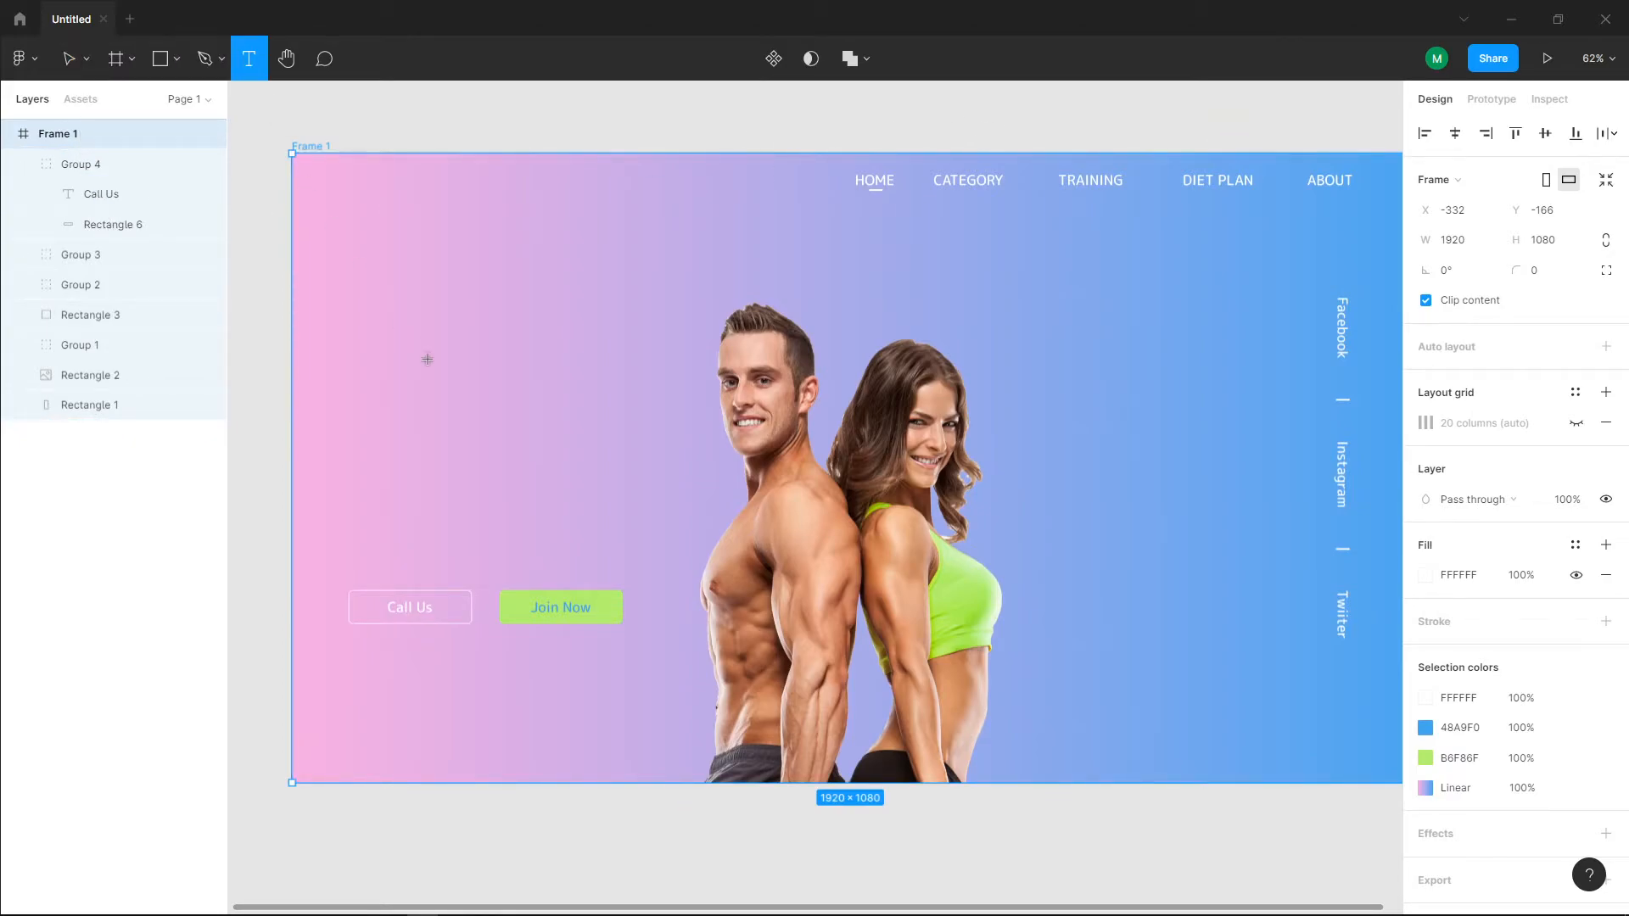
pyautogui.click(385, 342)
pyautogui.write('FITNES')
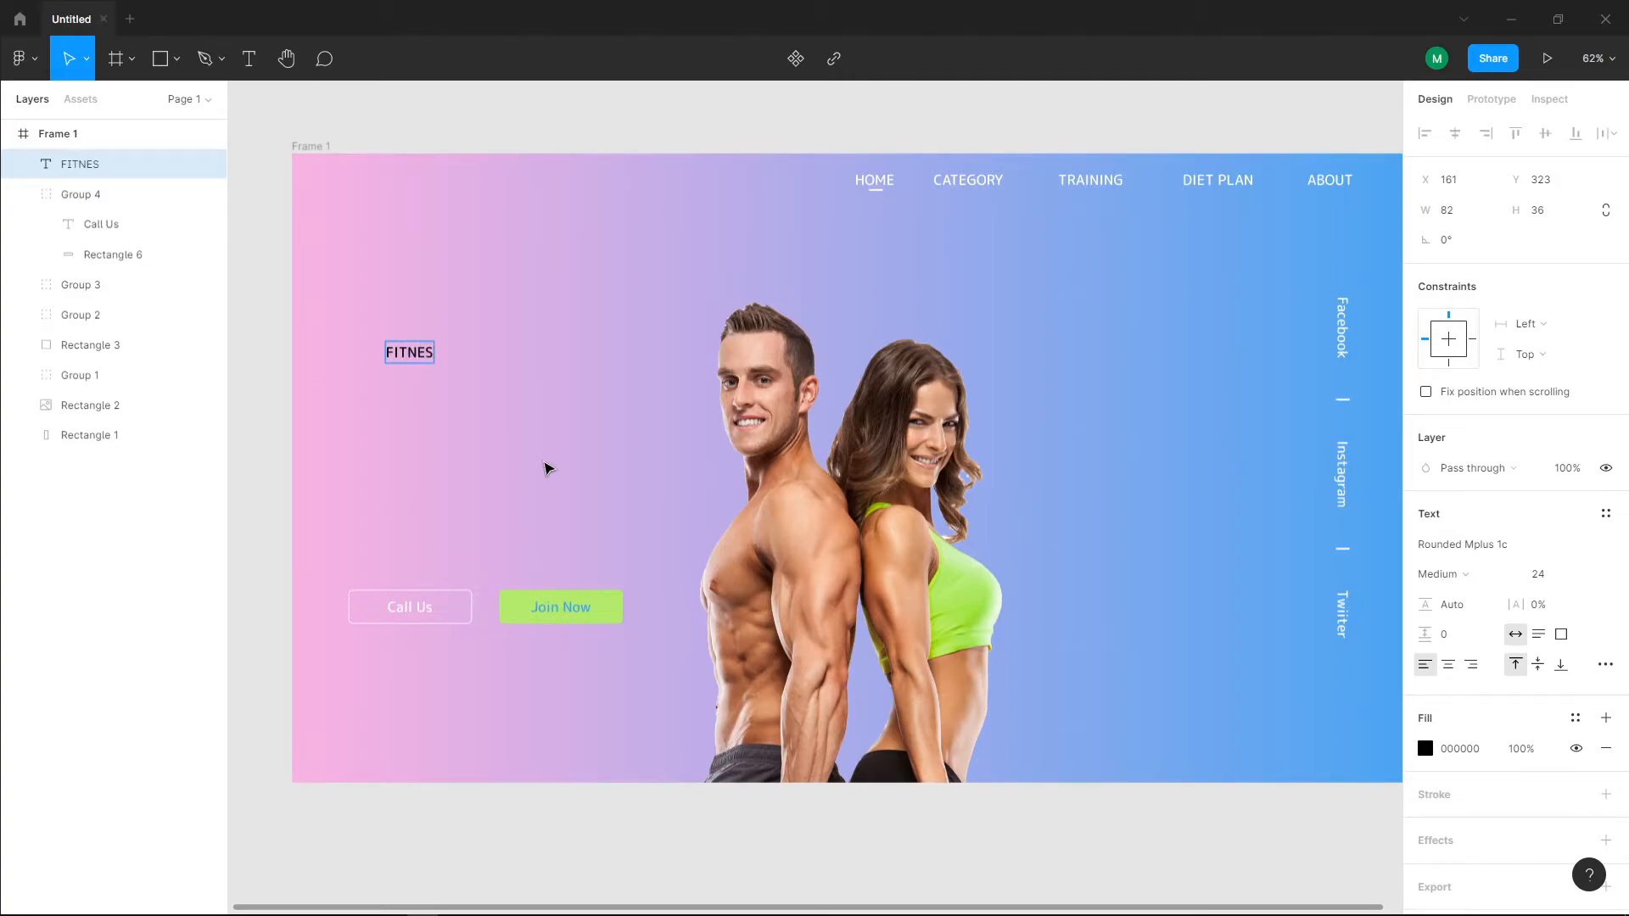
pyautogui.write('S')
pyautogui.press('Return')
pyautogui.write('LALORITORY')
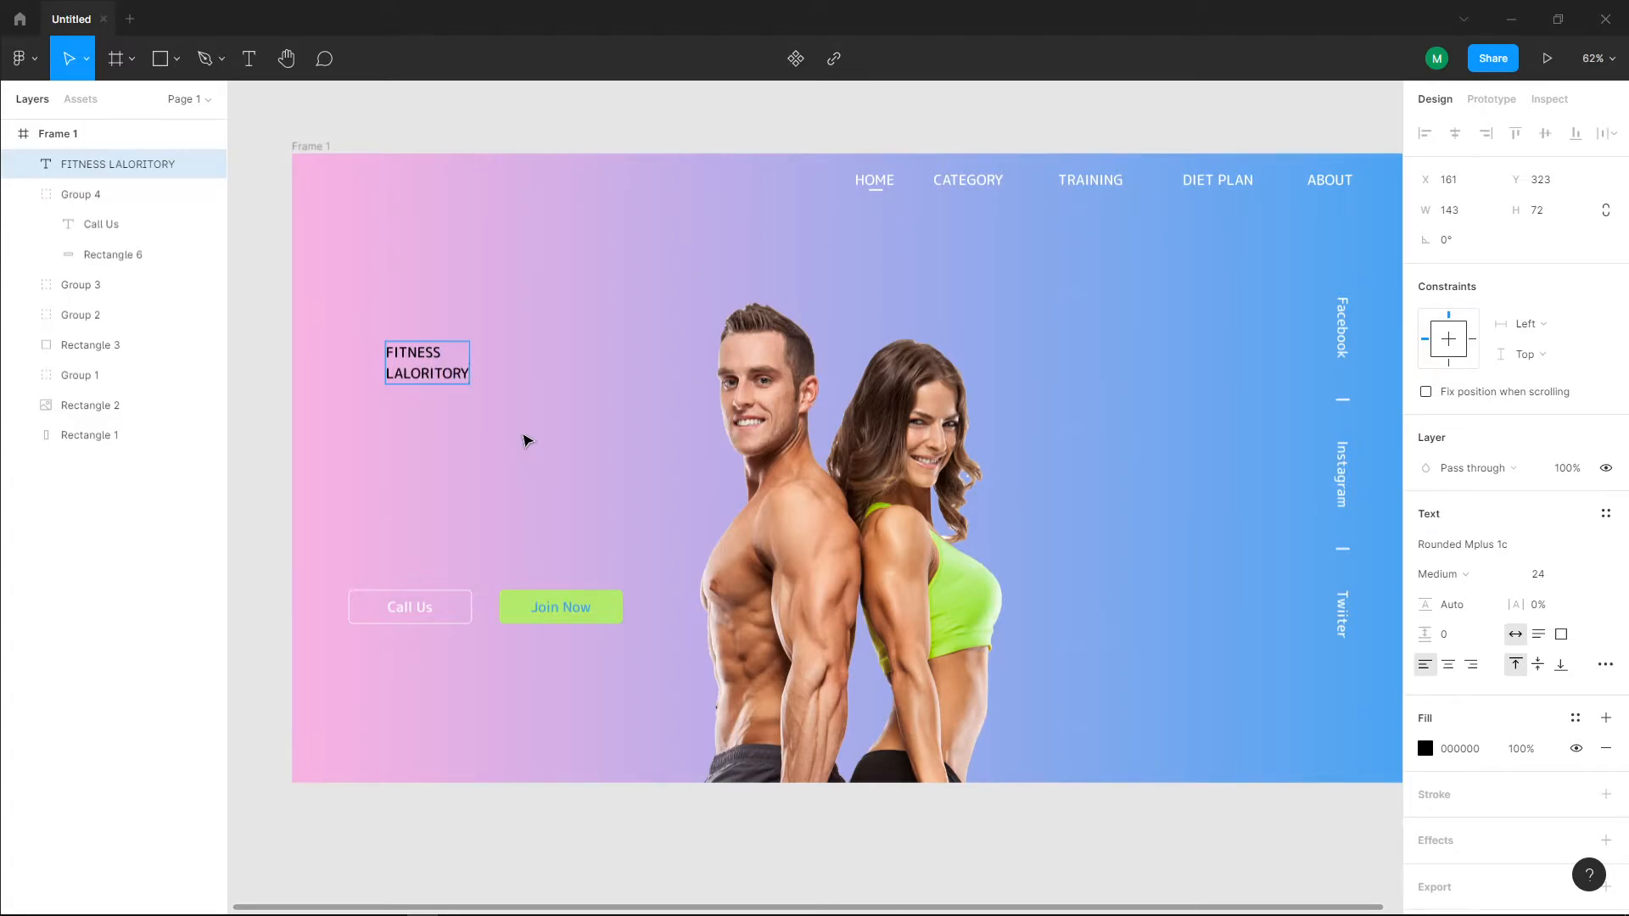
# Step: Set the font size of the heading's first line, "FITNESS", to 72
pyautogui.tripleClick(434, 349)
pyautogui.moveTo(459, 350); pyautogui.dragTo(374, 349)
pyautogui.click(1583, 577)
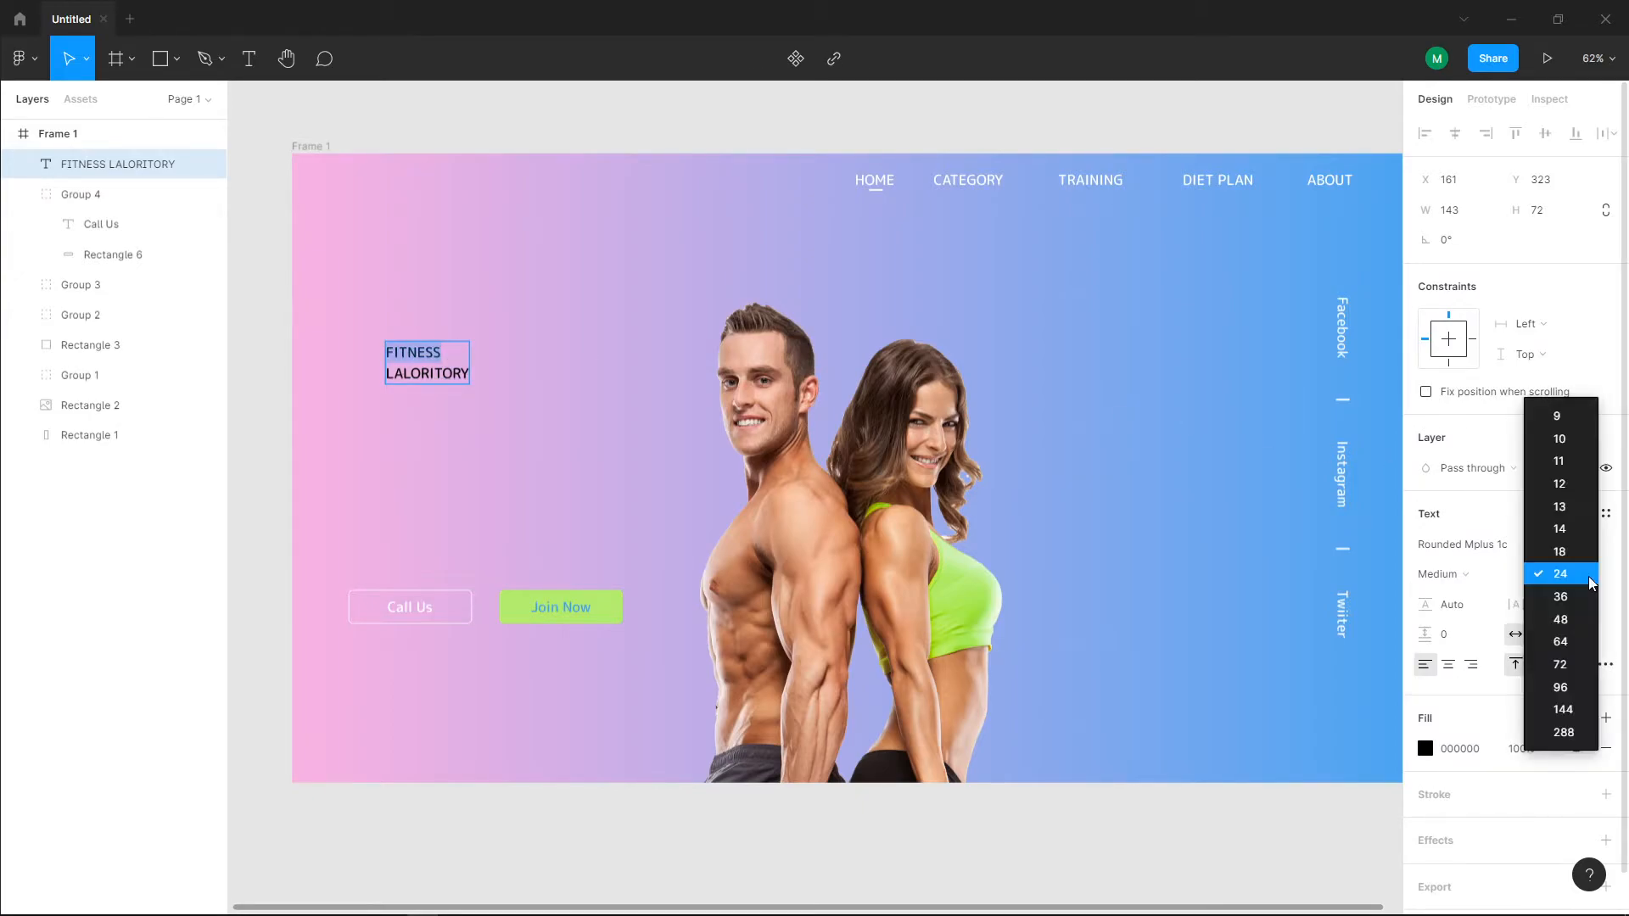
pyautogui.click(1573, 644)
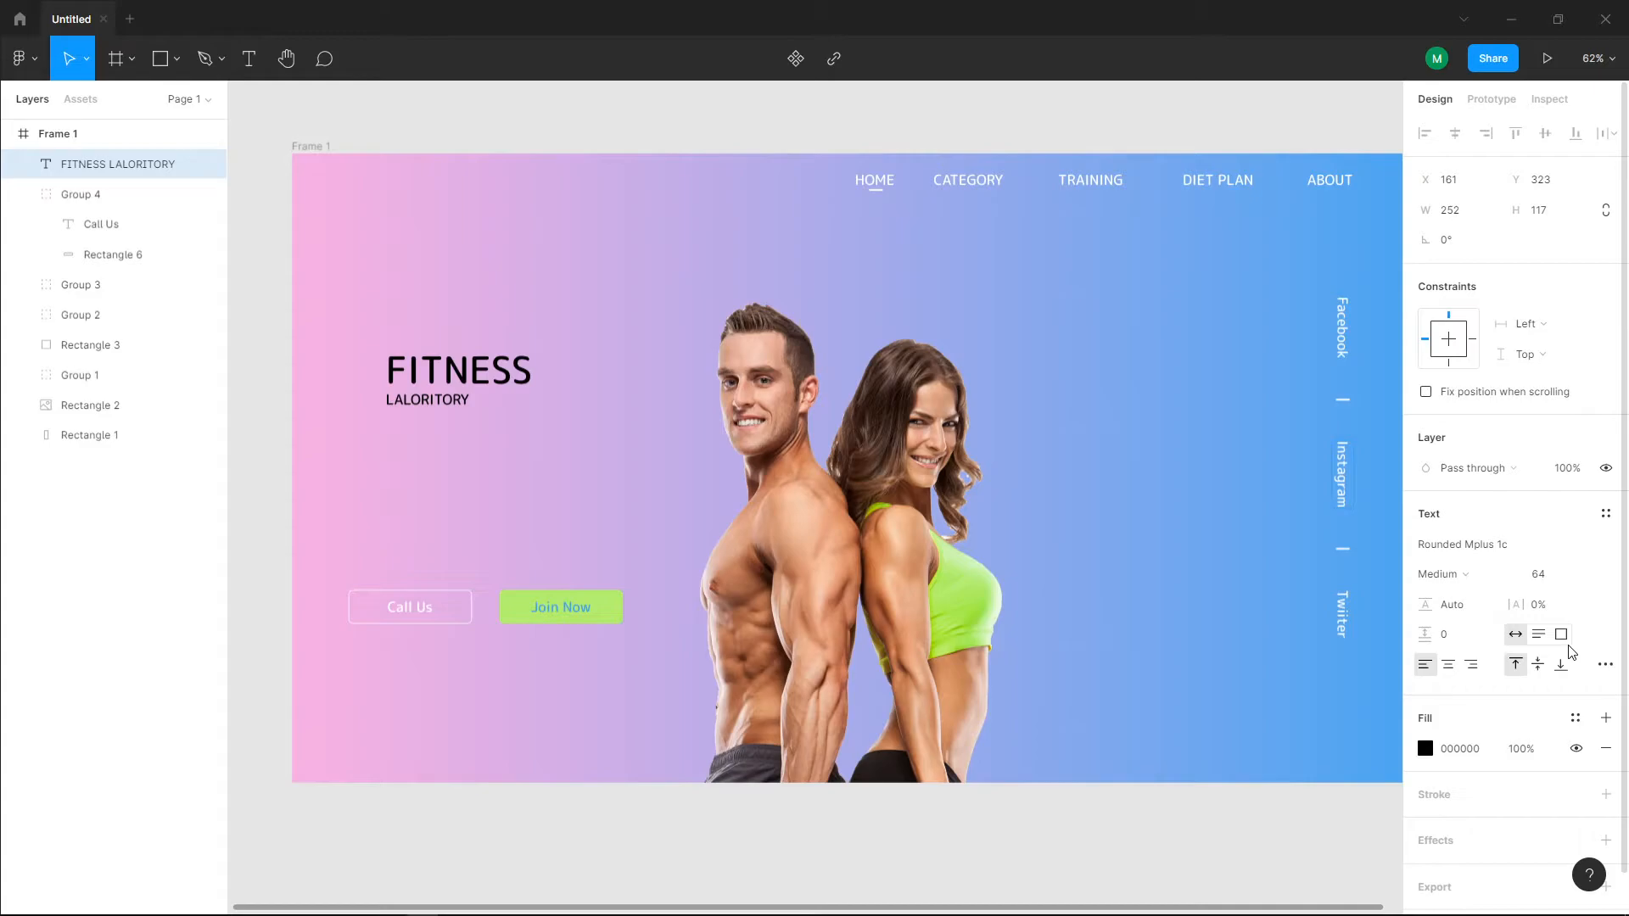
pyautogui.click(1584, 577)
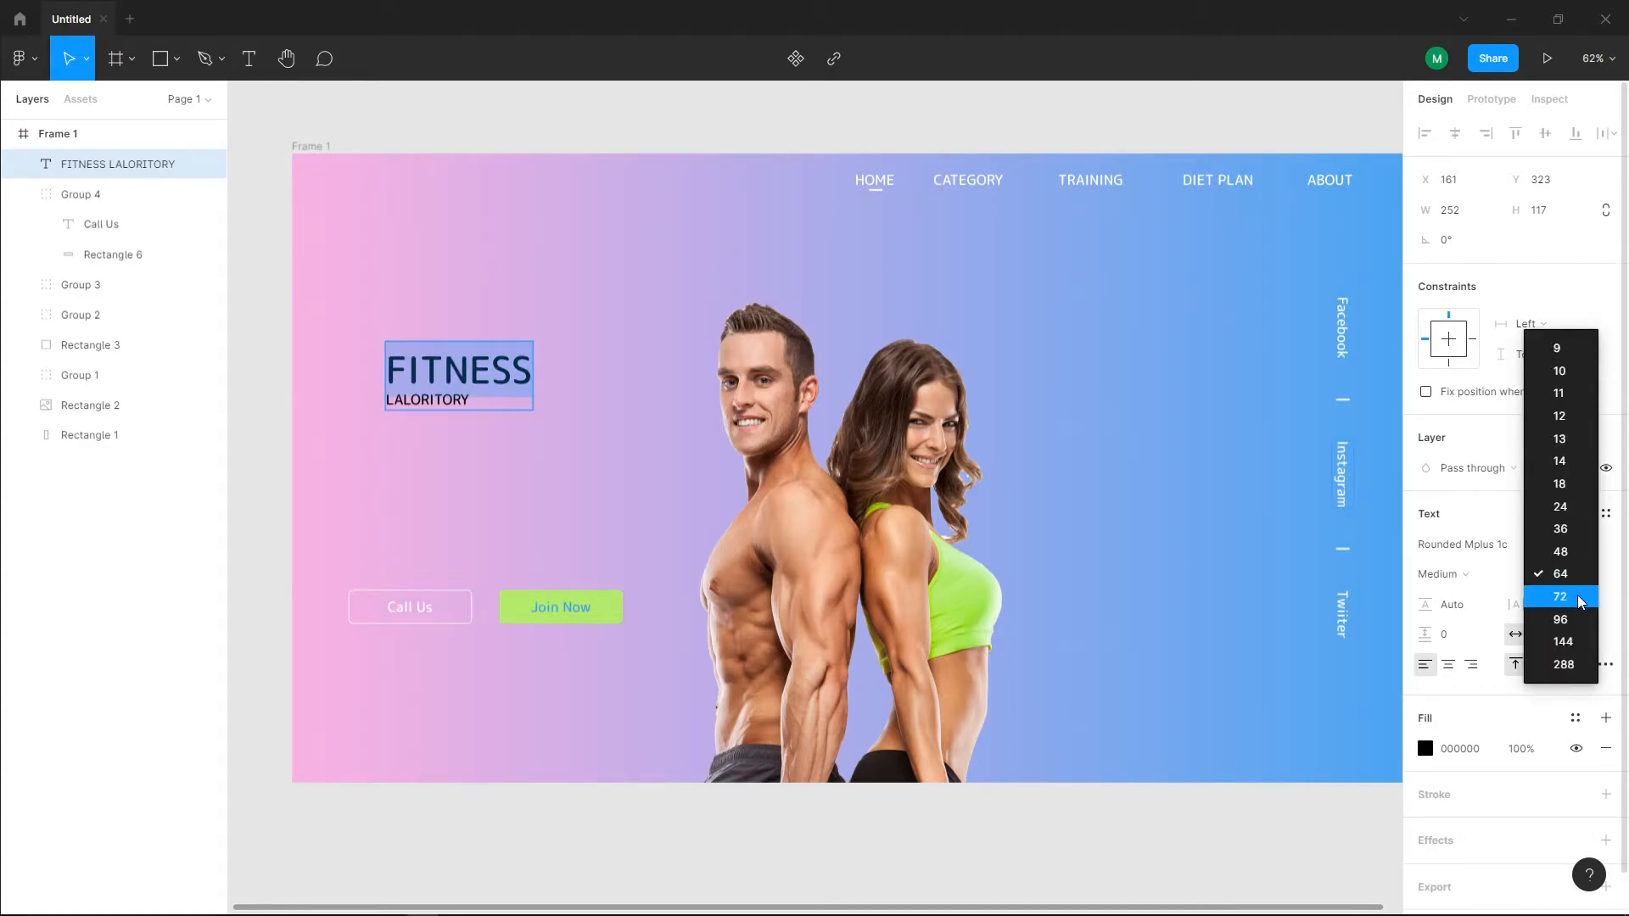
pyautogui.click(1580, 599)
# Step: Set the font size of the heading's second line, "LALORITORY", to 48
pyautogui.doubleClick(445, 402)
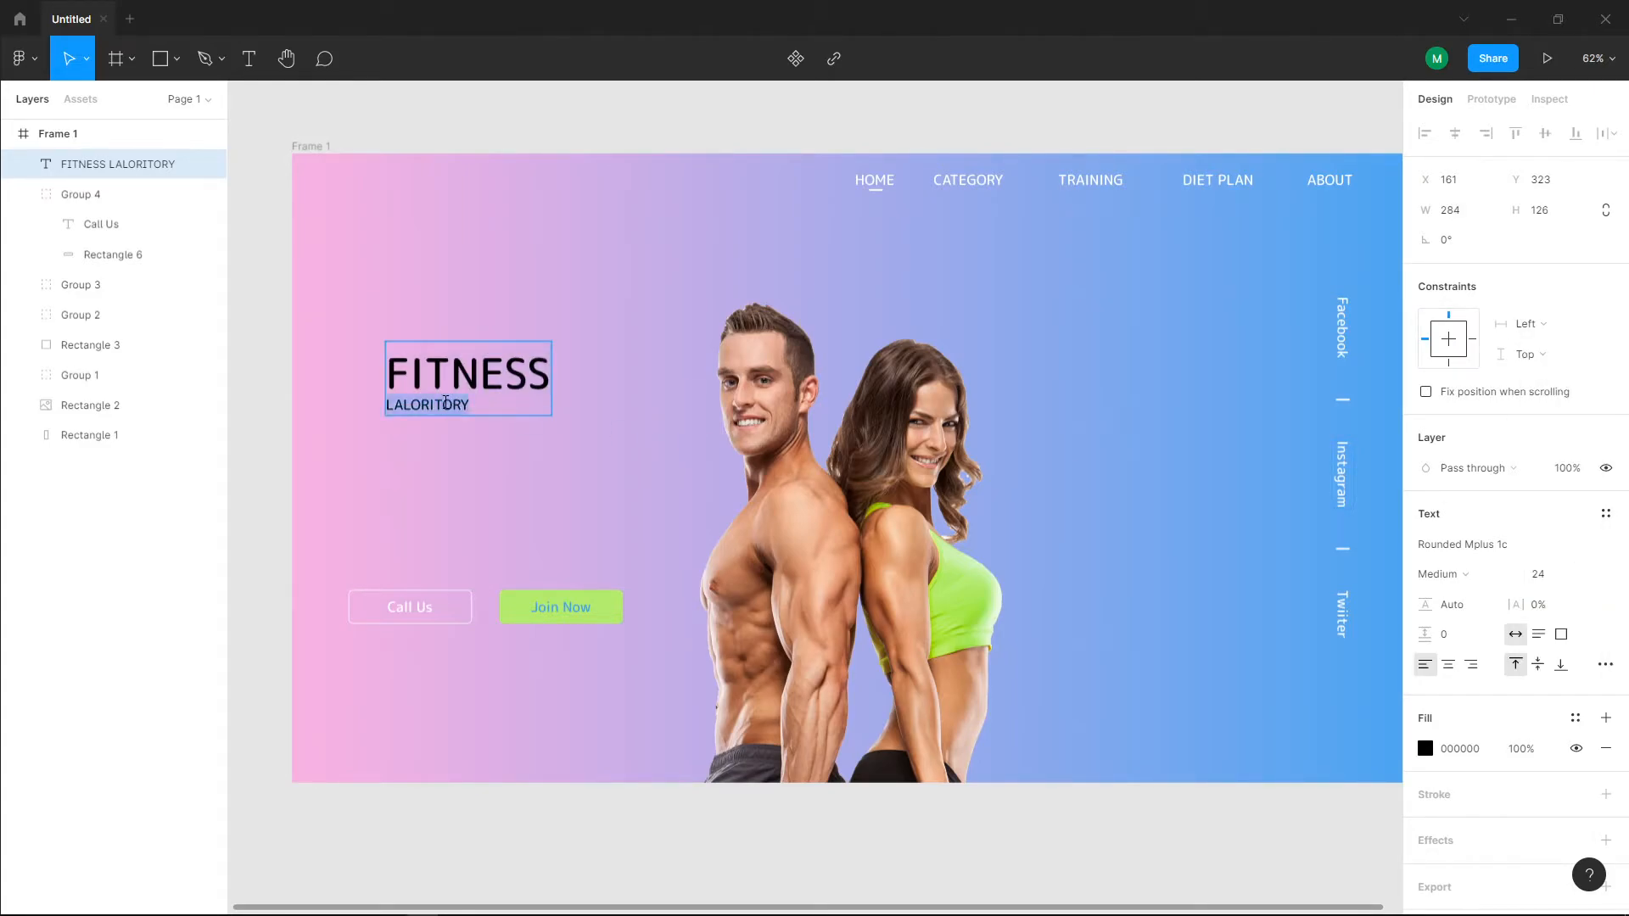
pyautogui.click(1595, 580)
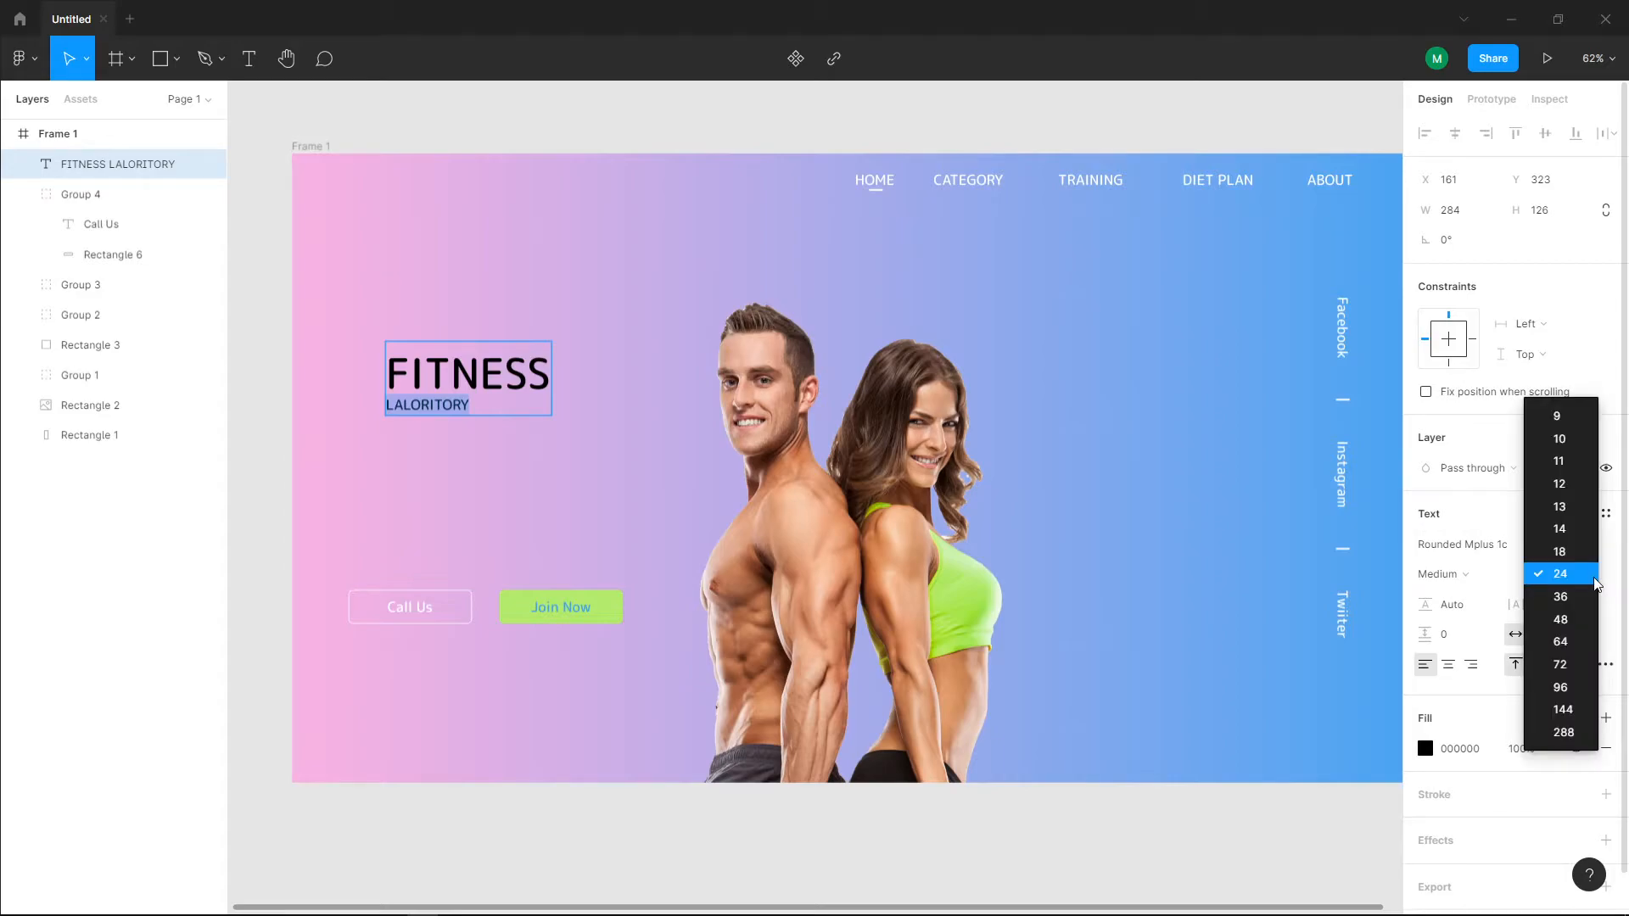
pyautogui.click(1568, 620)
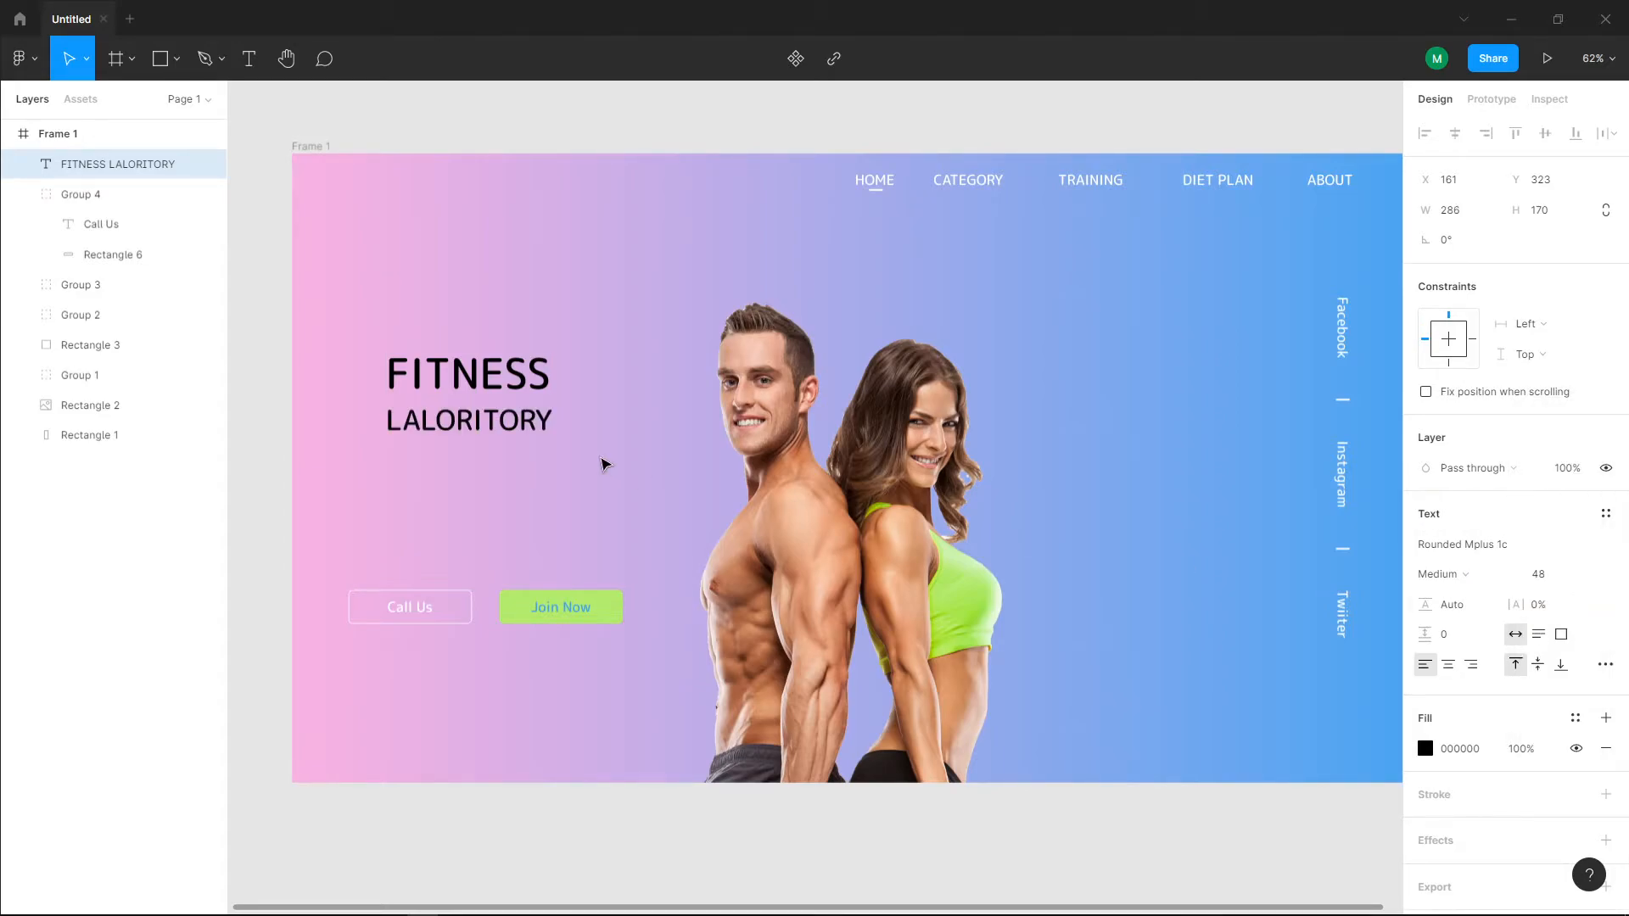
# Step: Fill the heading text from "FITNESS" through "LALORITO" with white, FFFFFF
pyautogui.doubleClick(440, 390)
pyautogui.keyDown('shift'); pyautogui.click(521, 424); pyautogui.keyUp('shift')
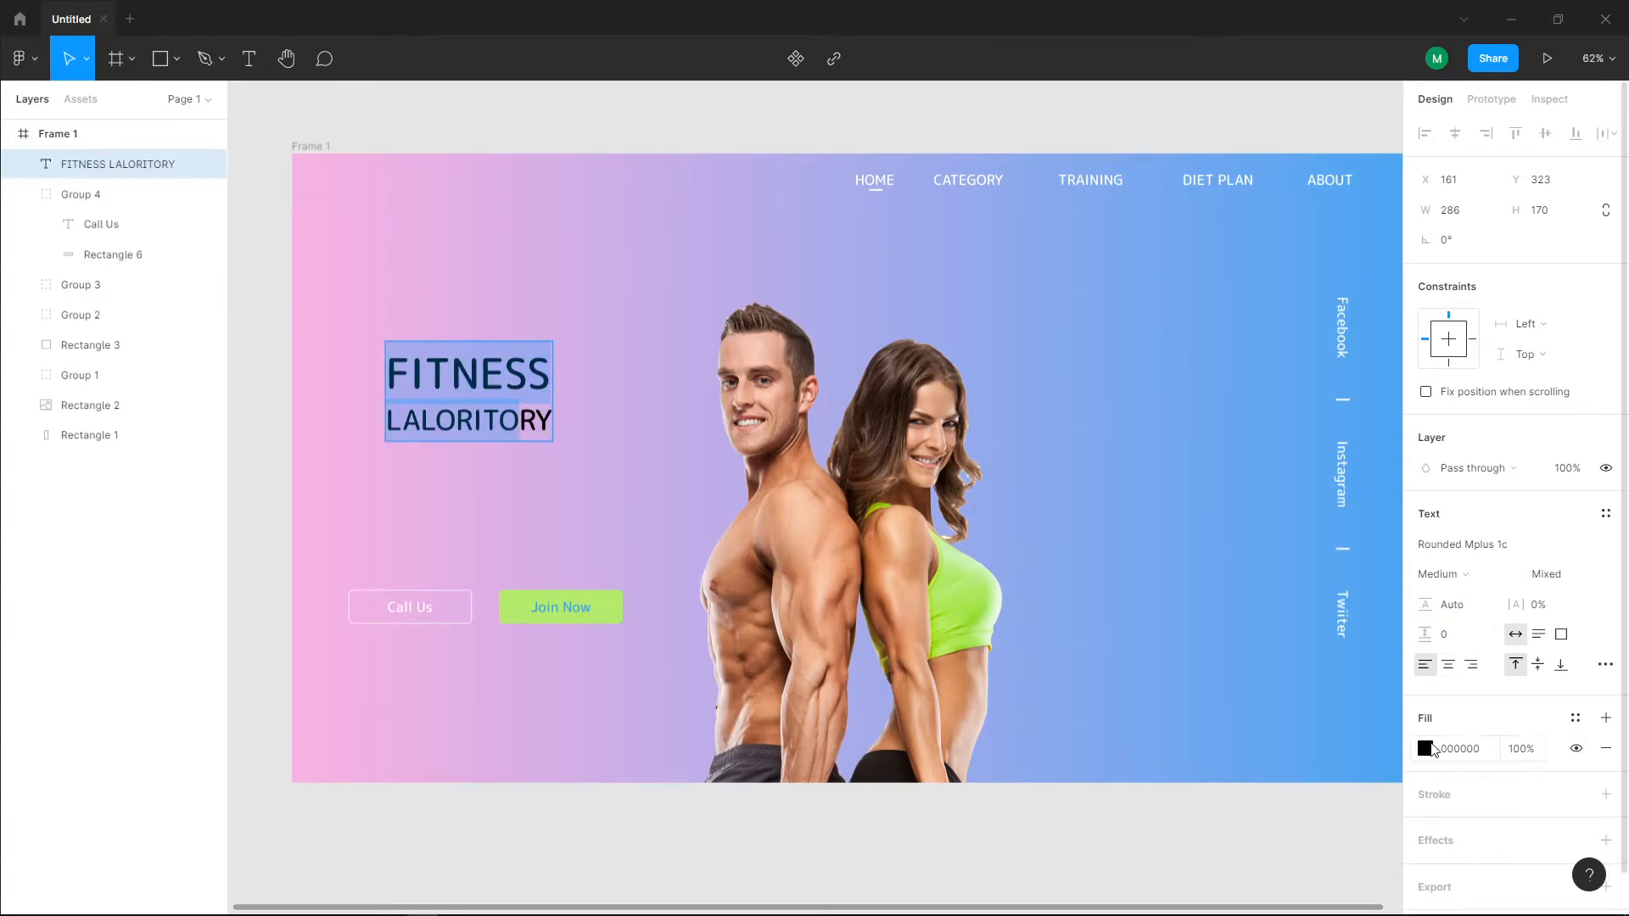
pyautogui.click(1430, 749)
pyautogui.moveTo(1345, 582); pyautogui.dragTo(1151, 422)
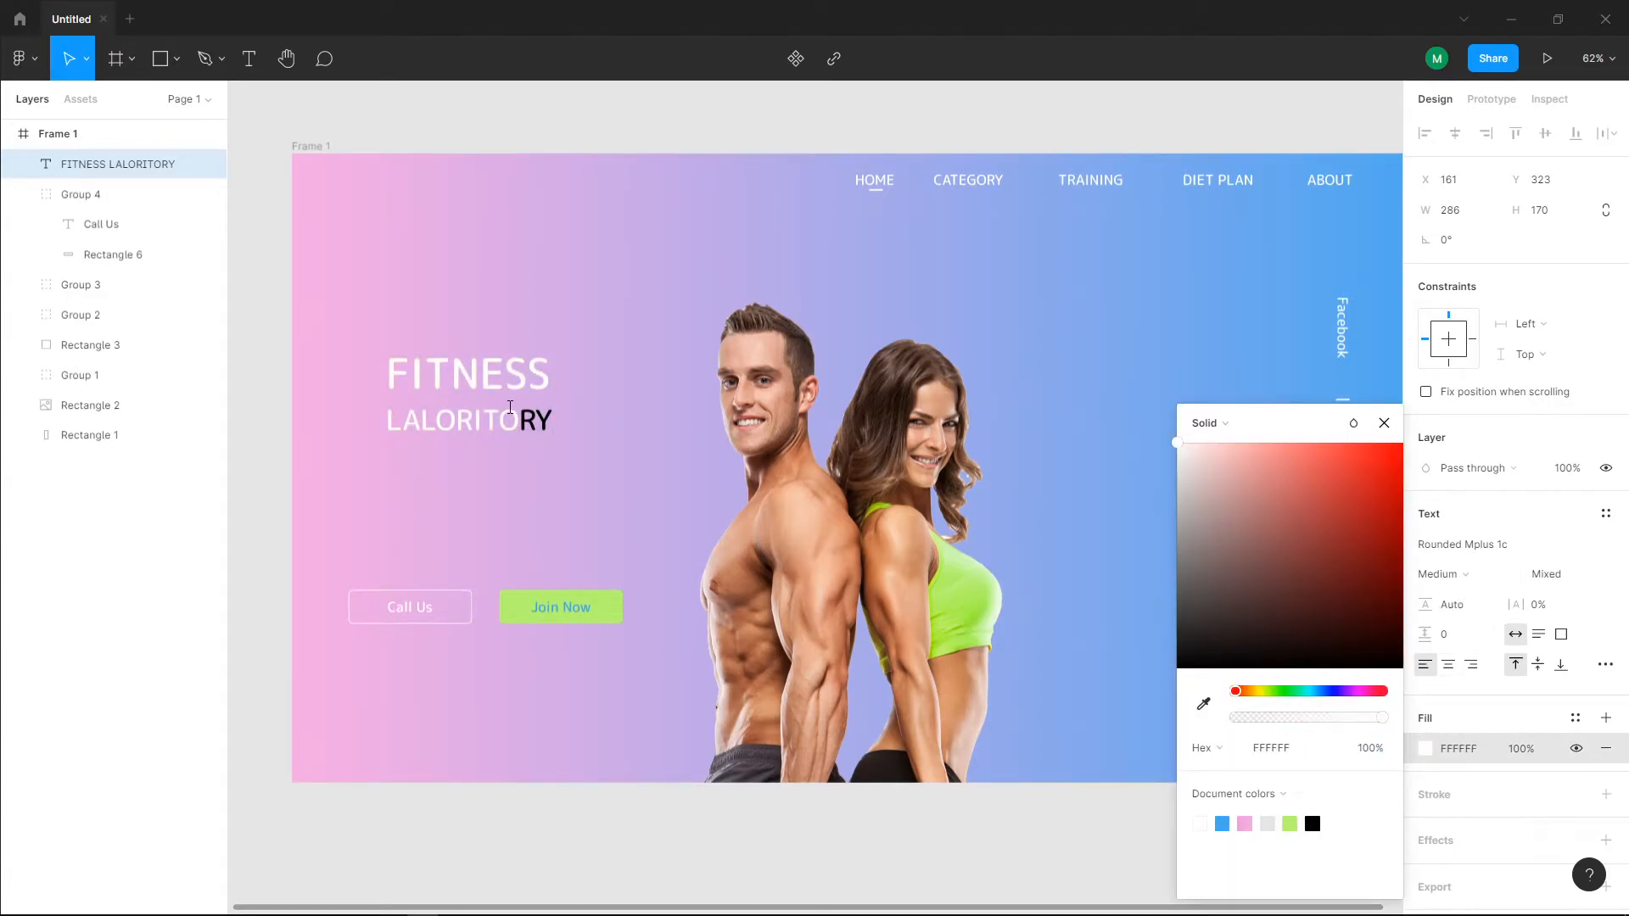
# Step: Change the heading's remaining black letters to FFFFFF and move the heading above the "Call Us" button, at X 99, Y 313
pyautogui.doubleClick(510, 407)
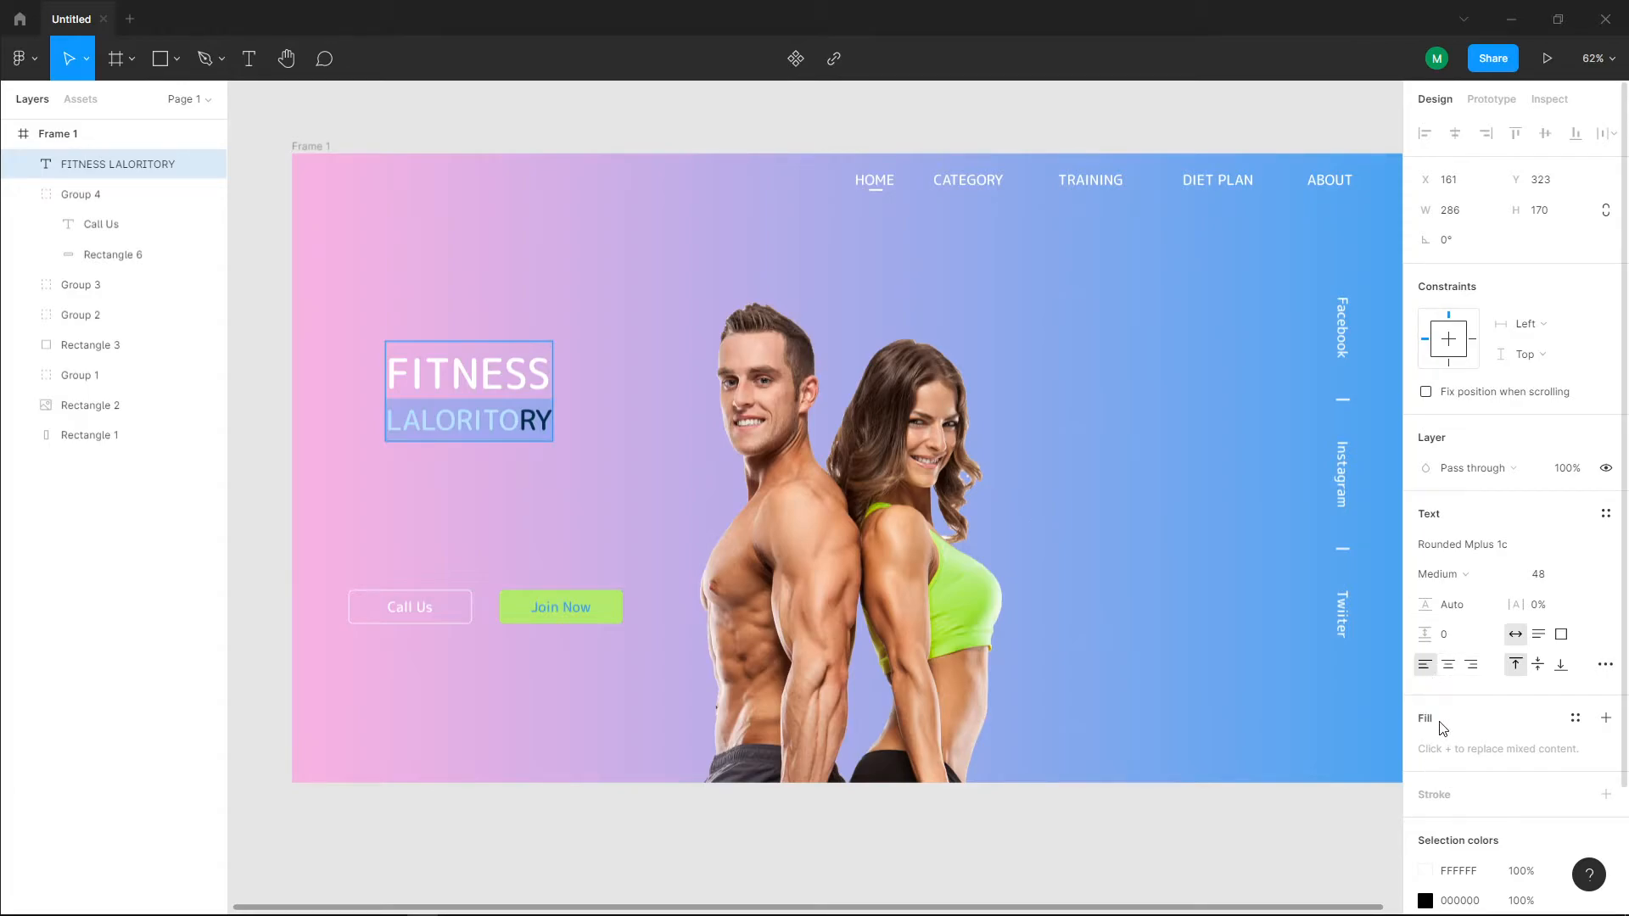
pyautogui.click(555, 438)
pyautogui.moveTo(555, 438); pyautogui.dragTo(386, 347)
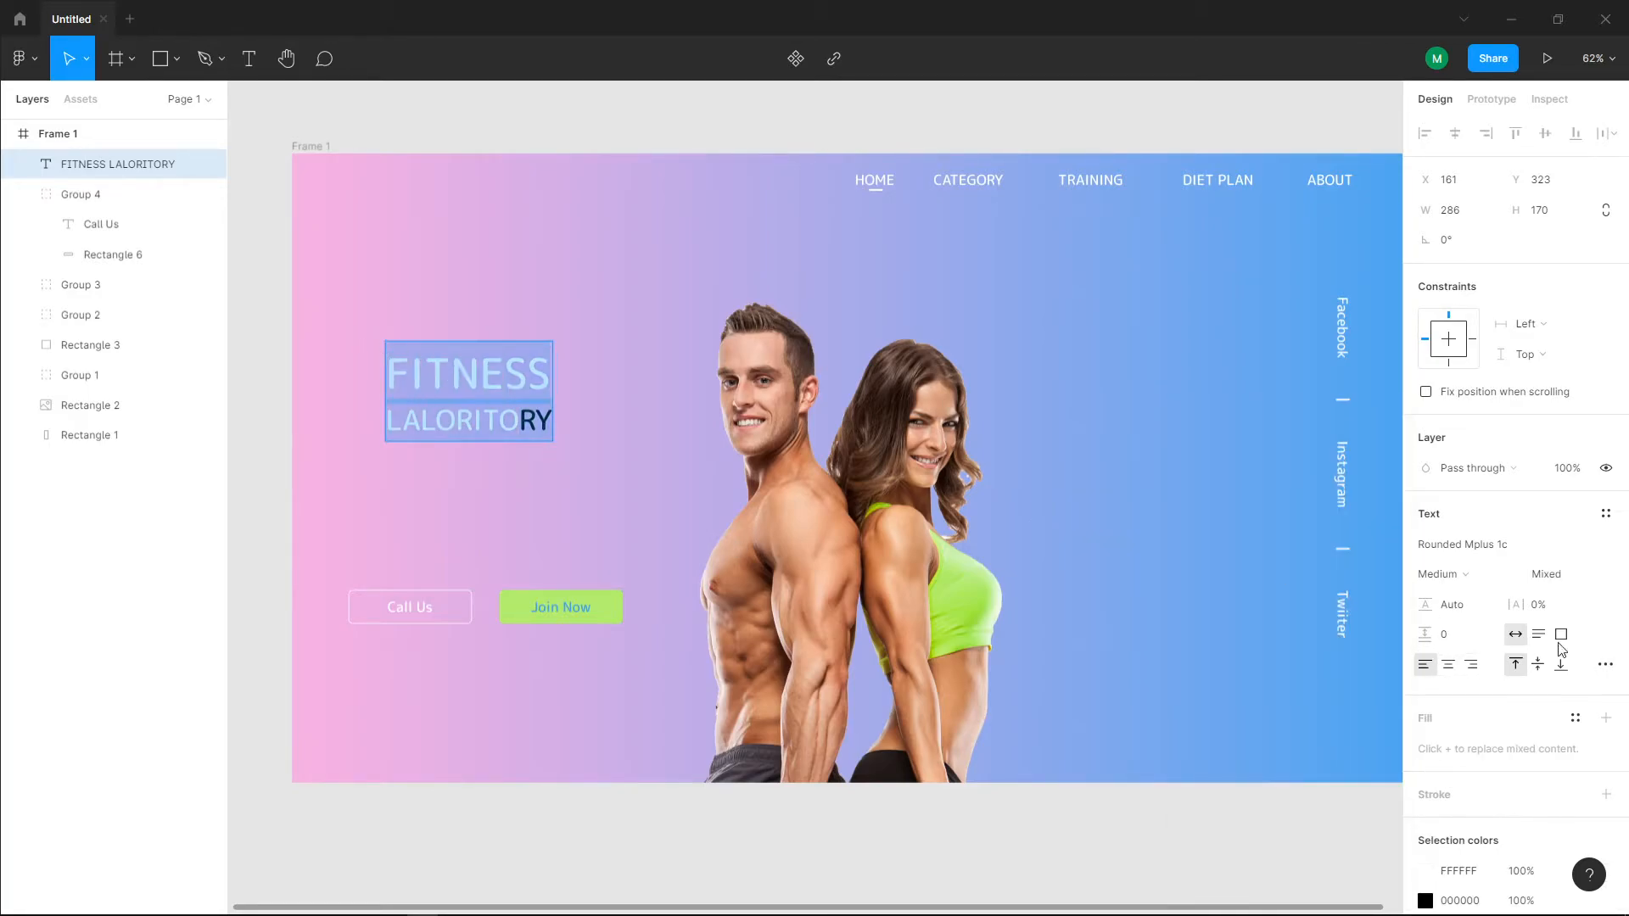
pyautogui.click(1425, 900)
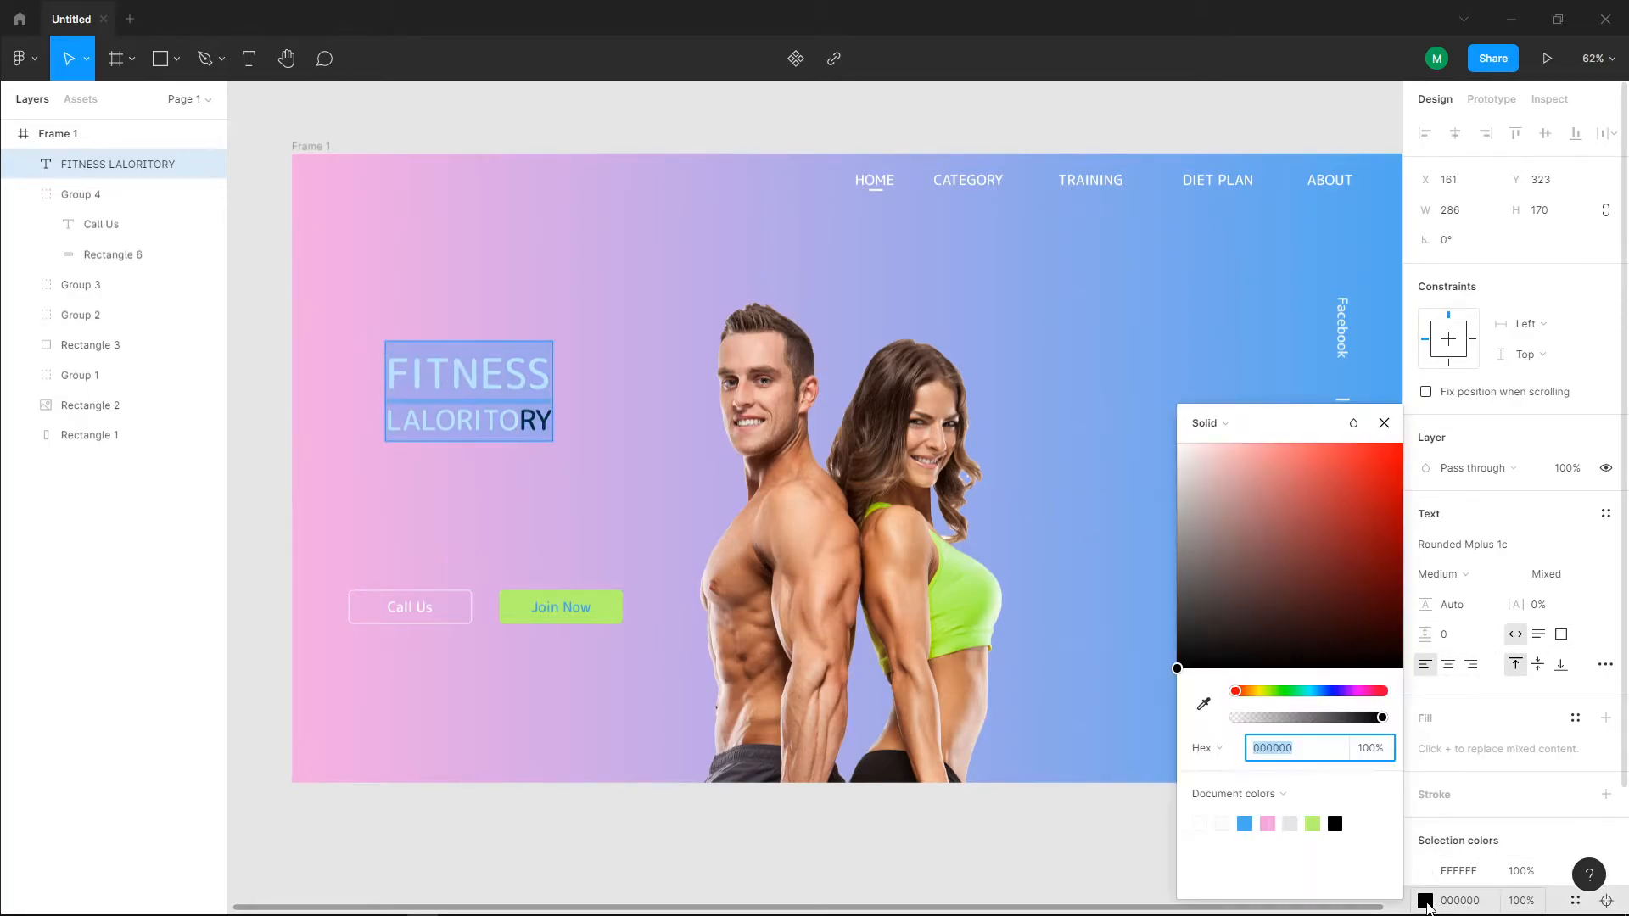
pyautogui.write('FFFFFF')
pyautogui.press('Return')
pyautogui.moveTo(468, 373); pyautogui.dragTo(436, 368)
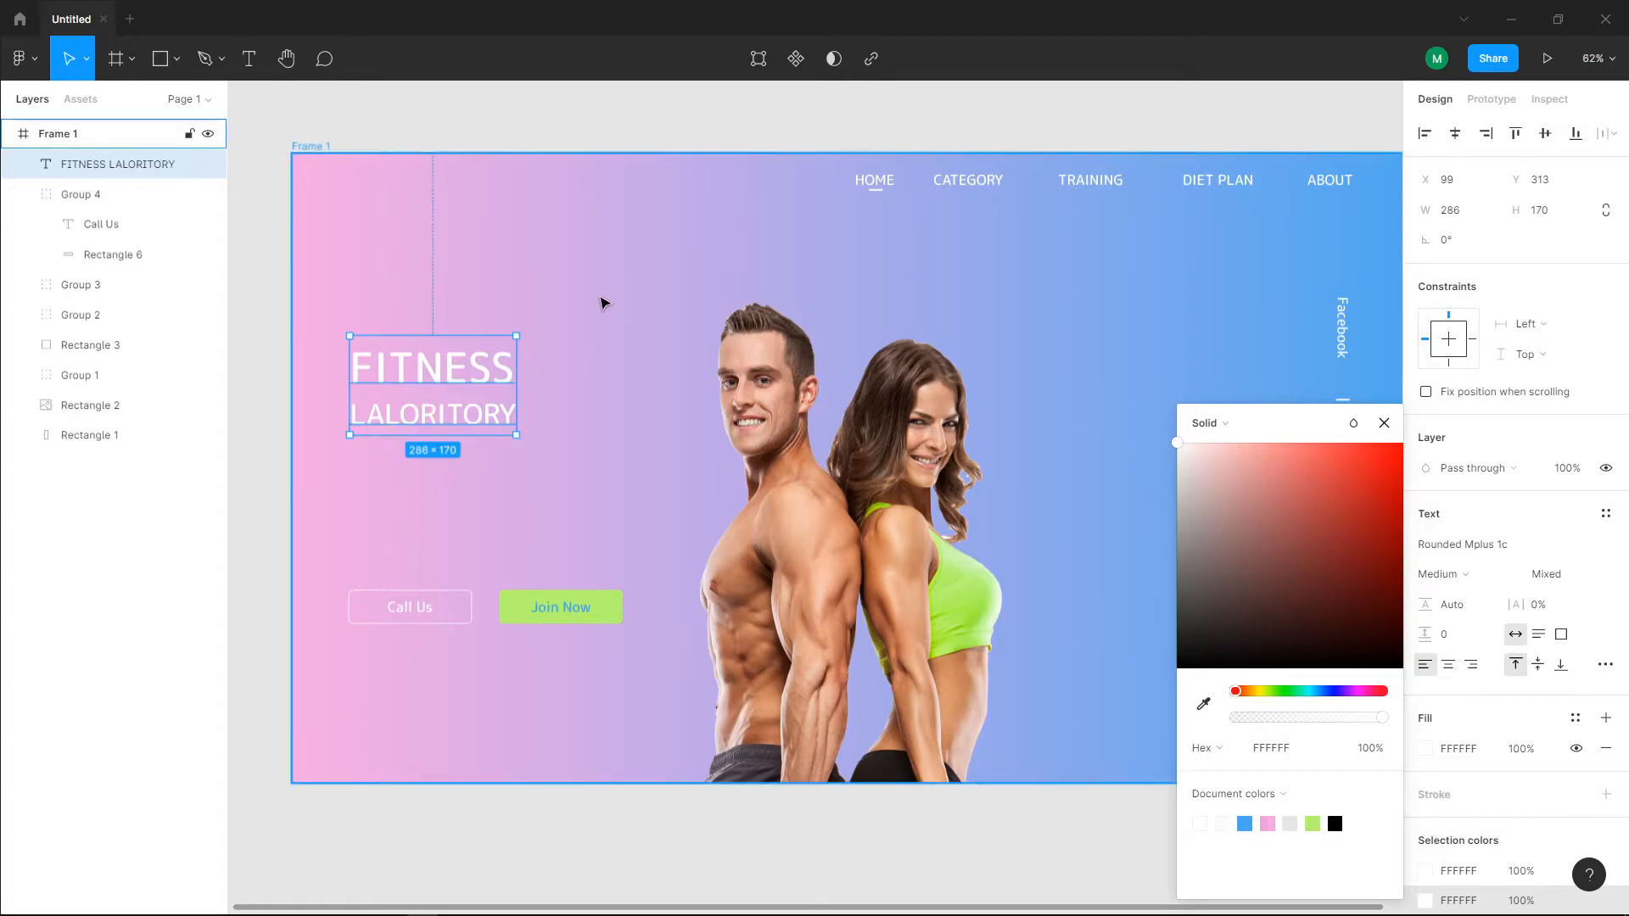
pyautogui.click(549, 344)
# Step: Draw a thin rectangle above the end of "FITNESS" and resize it to about 34 × 5, at X 351, Y 308
pyautogui.scroll(1, 547, 313)
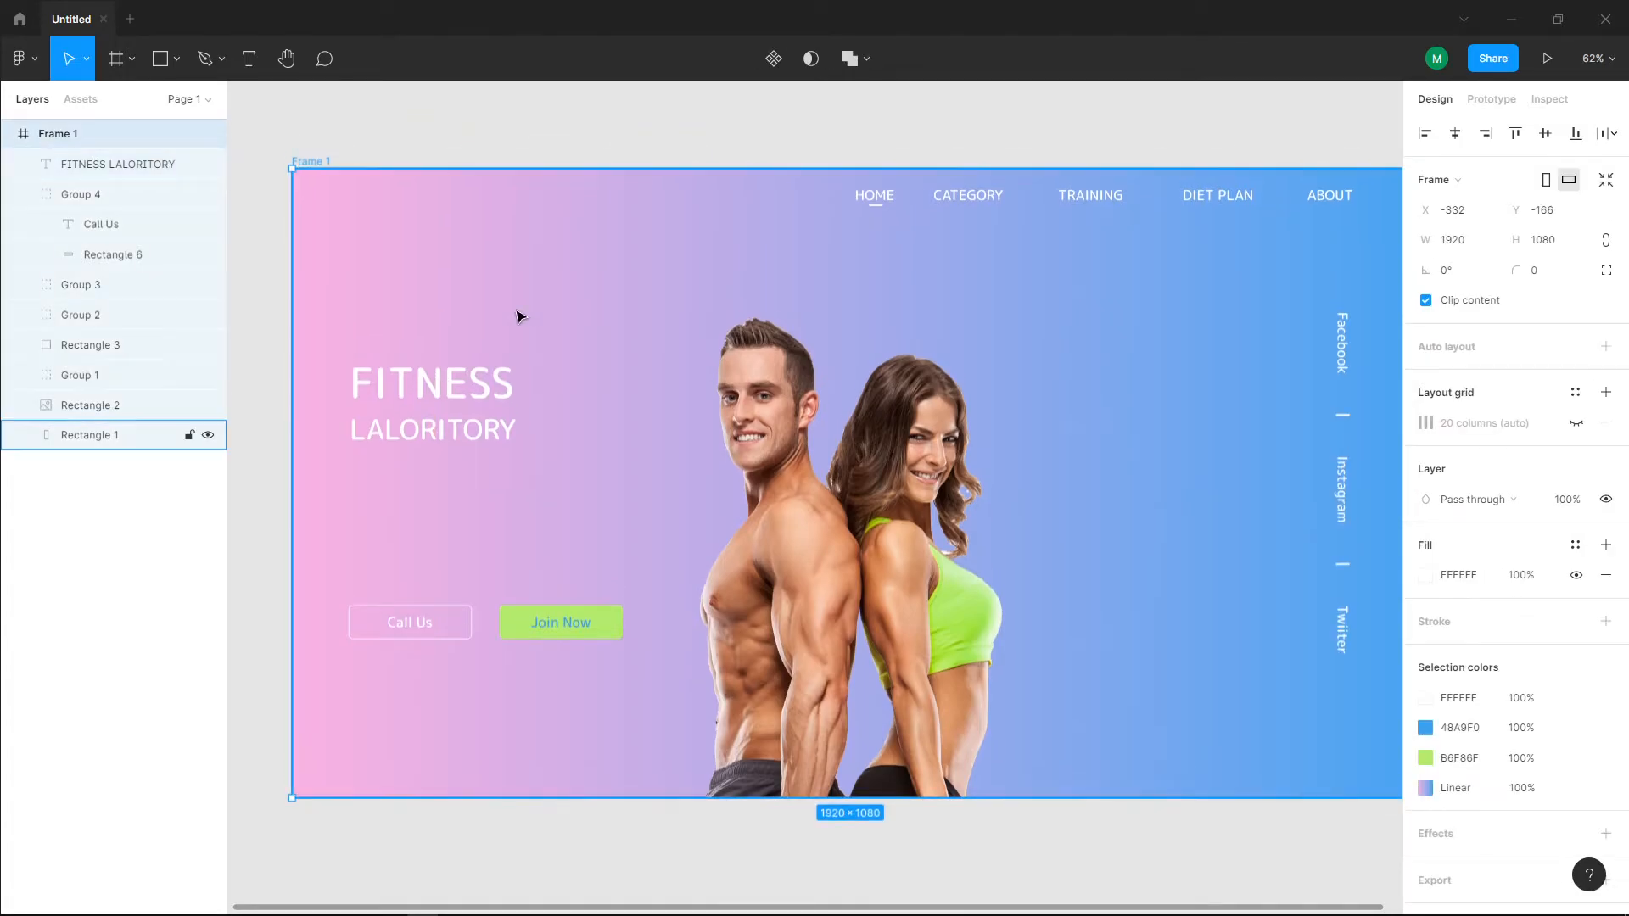
pyautogui.click(160, 59)
pyautogui.moveTo(503, 346); pyautogui.dragTo(537, 348)
pyautogui.scroll(3, 557, 428)
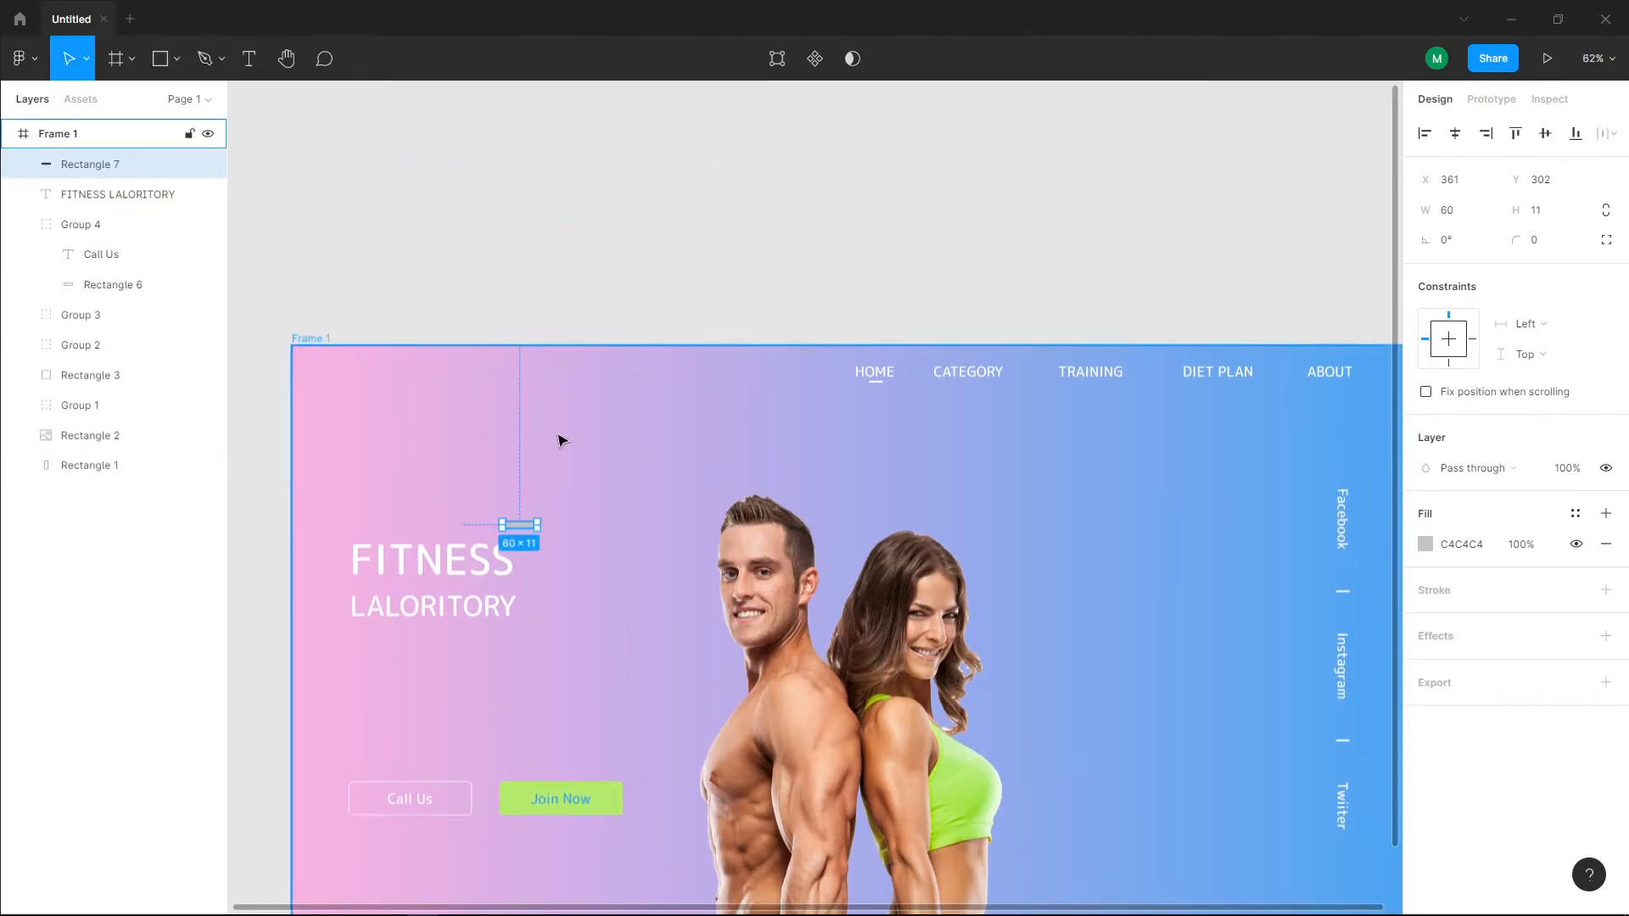
pyautogui.scroll(6, 552, 555)
pyautogui.moveTo(458, 439)
pyautogui.mouseDown()
pyautogui.moveTo(512, 421)
pyautogui.moveTo(437, 432)
pyautogui.mouseUp()
pyautogui.click(491, 450)
pyautogui.click(438, 423)
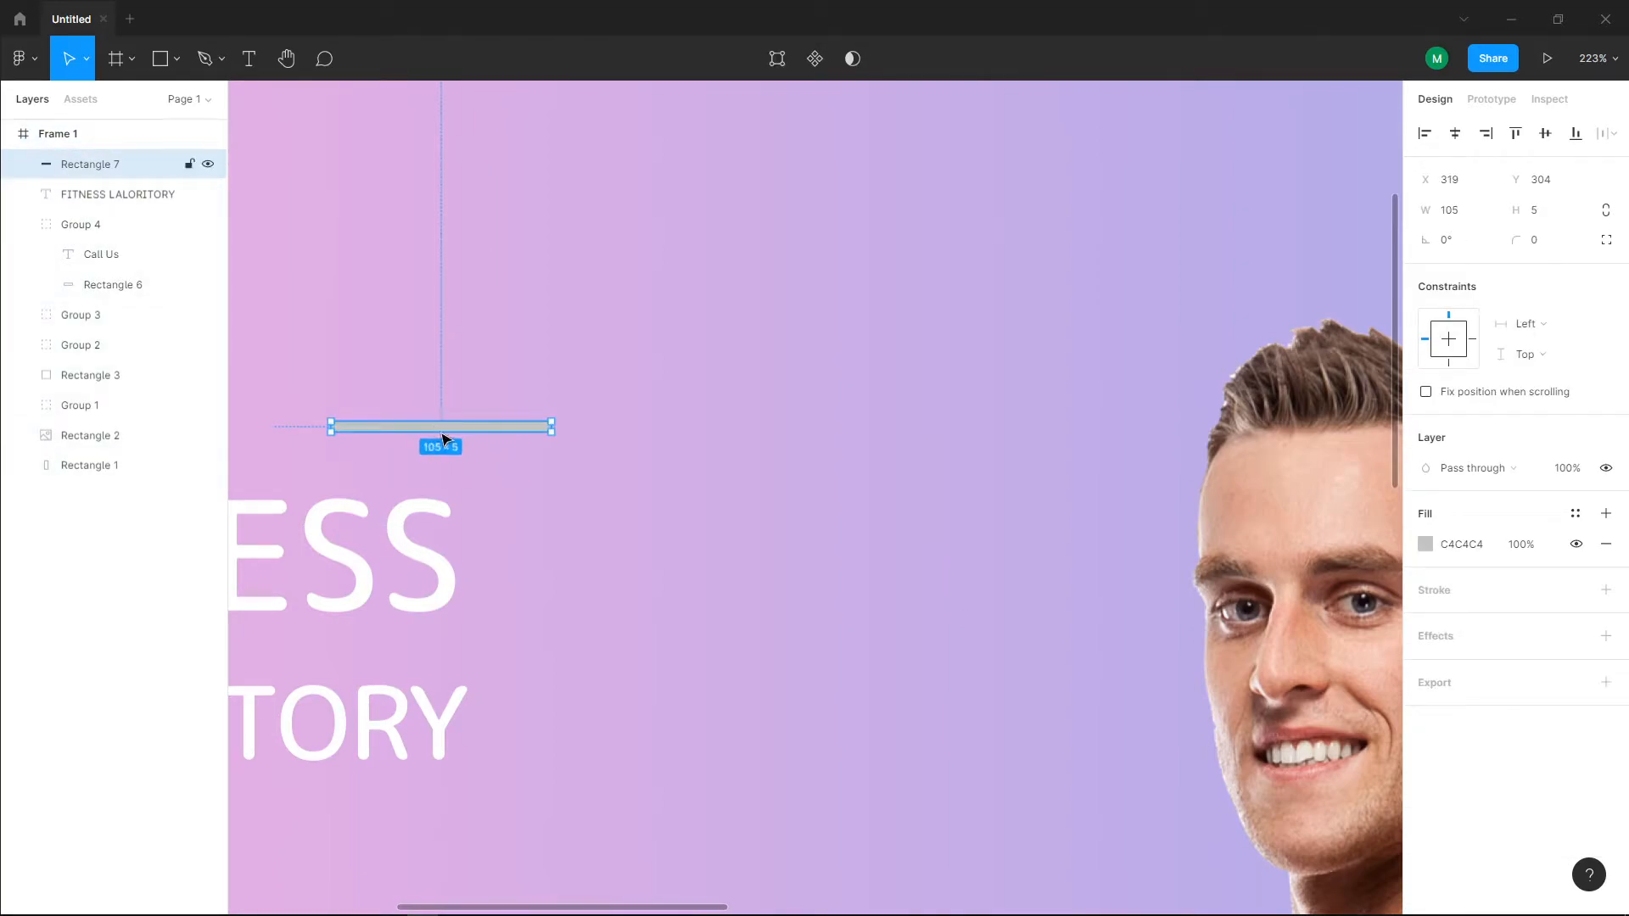
pyautogui.moveTo(325, 426); pyautogui.dragTo(433, 446)
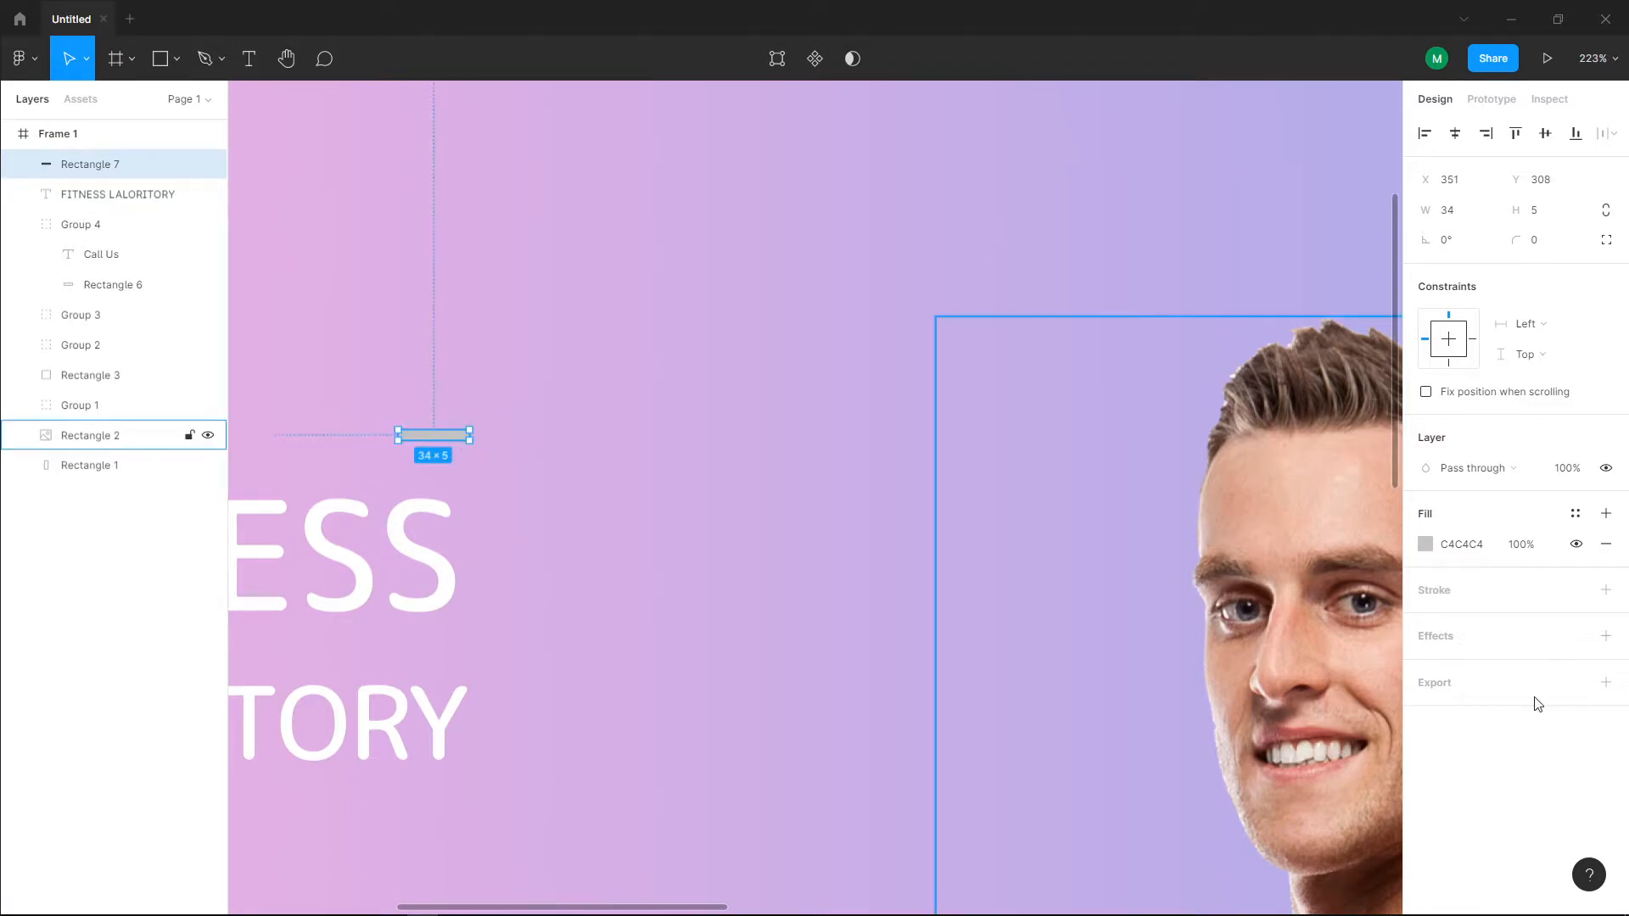
# Step: Fill the thin bar with FFFFFF, set its corner radius to 13 and move it to X 379, Y 308
pyautogui.click(1425, 544)
pyautogui.click(1301, 520)
pyautogui.moveTo(1301, 520); pyautogui.dragTo(853, 386)
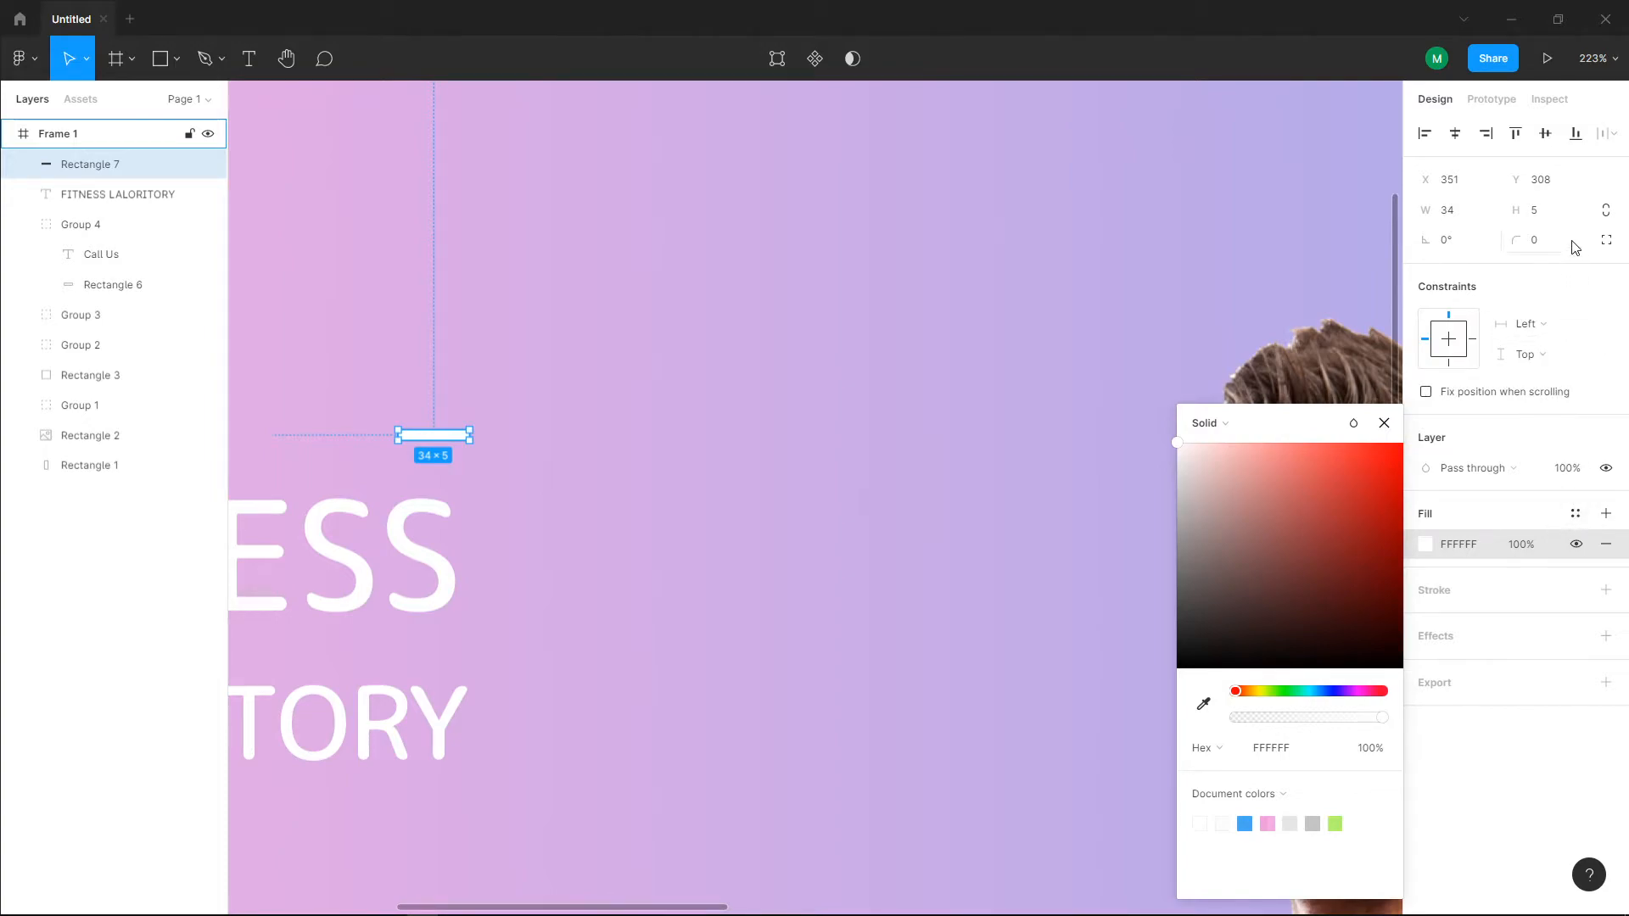
pyautogui.moveTo(1525, 240); pyautogui.dragTo(119, 260)
pyautogui.moveTo(441, 444); pyautogui.dragTo(494, 441)
pyautogui.hotkey('ctrl', 'v')
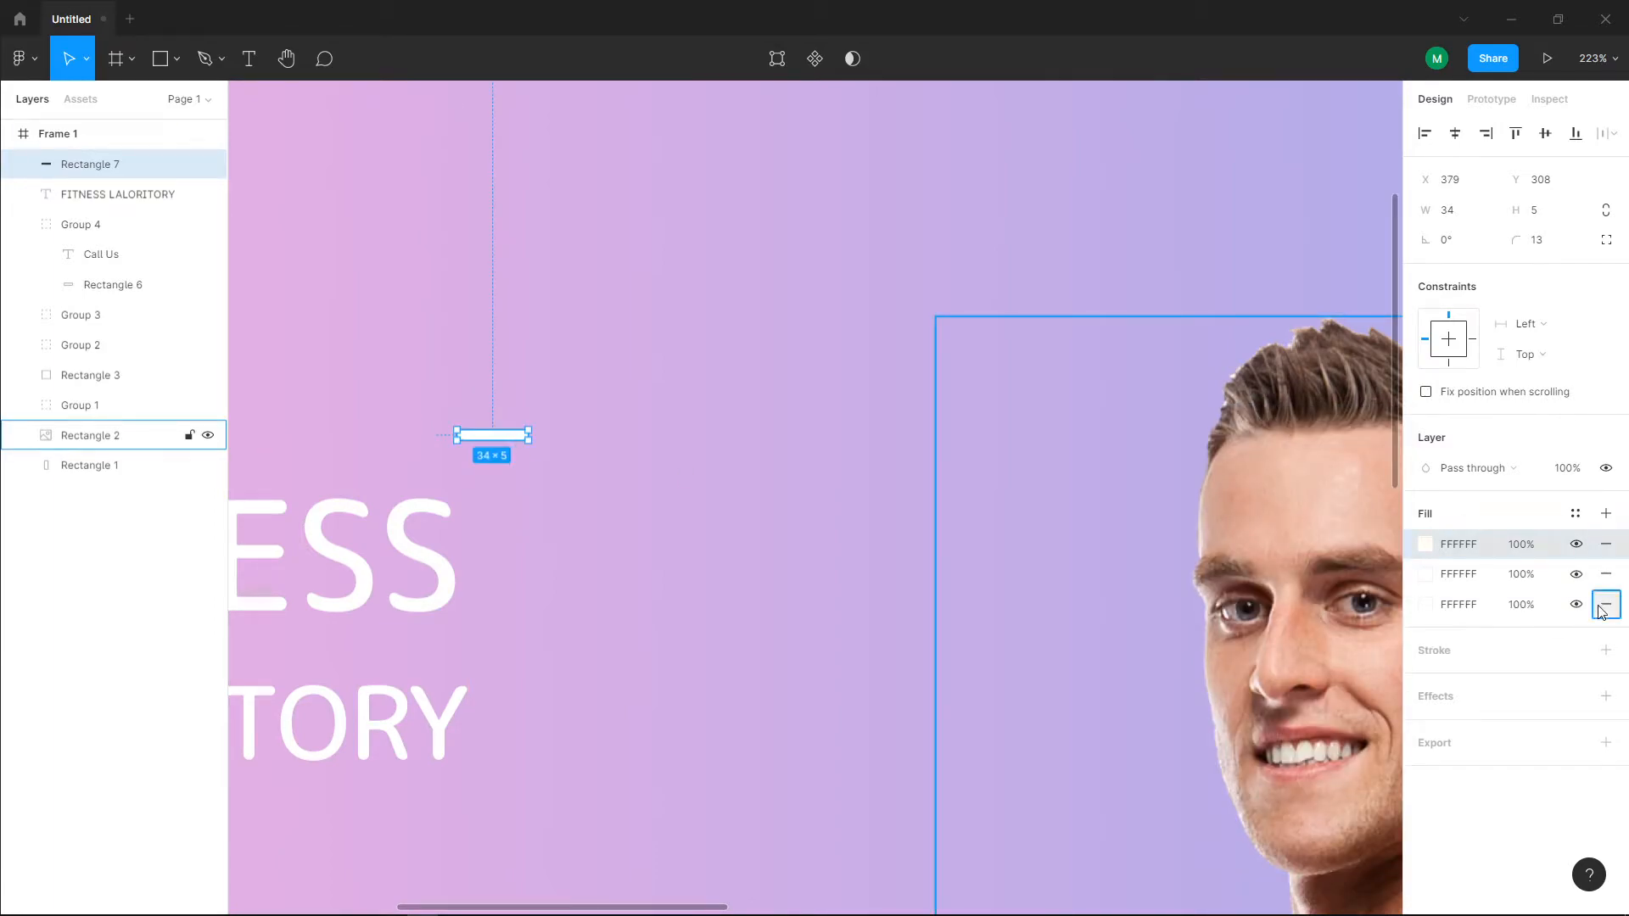
pyautogui.click(1606, 604)
pyautogui.click(1606, 575)
# Step: Duplicate the white bar, rotate the copy to -90° and place it at the original's outer end to form a corner
pyautogui.click(563, 455)
pyautogui.click(517, 440)
pyautogui.hotkey('ctrl', 'd')
pyautogui.moveTo(520, 440); pyautogui.dragTo(547, 501)
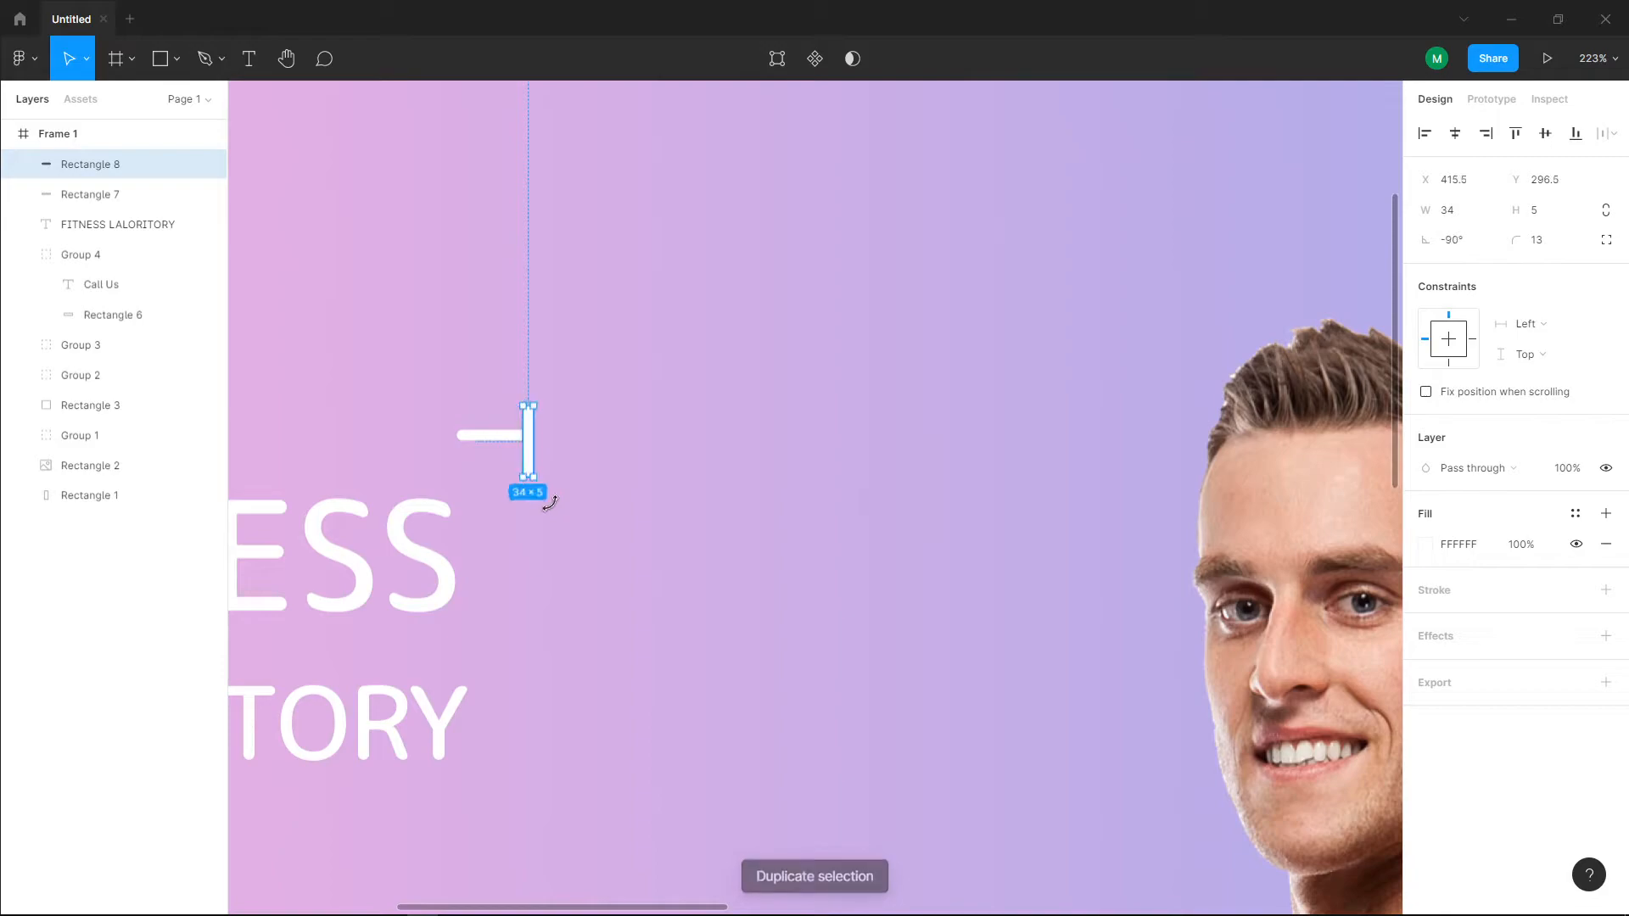
pyautogui.moveTo(532, 440); pyautogui.dragTo(526, 458)
pyautogui.click(580, 469)
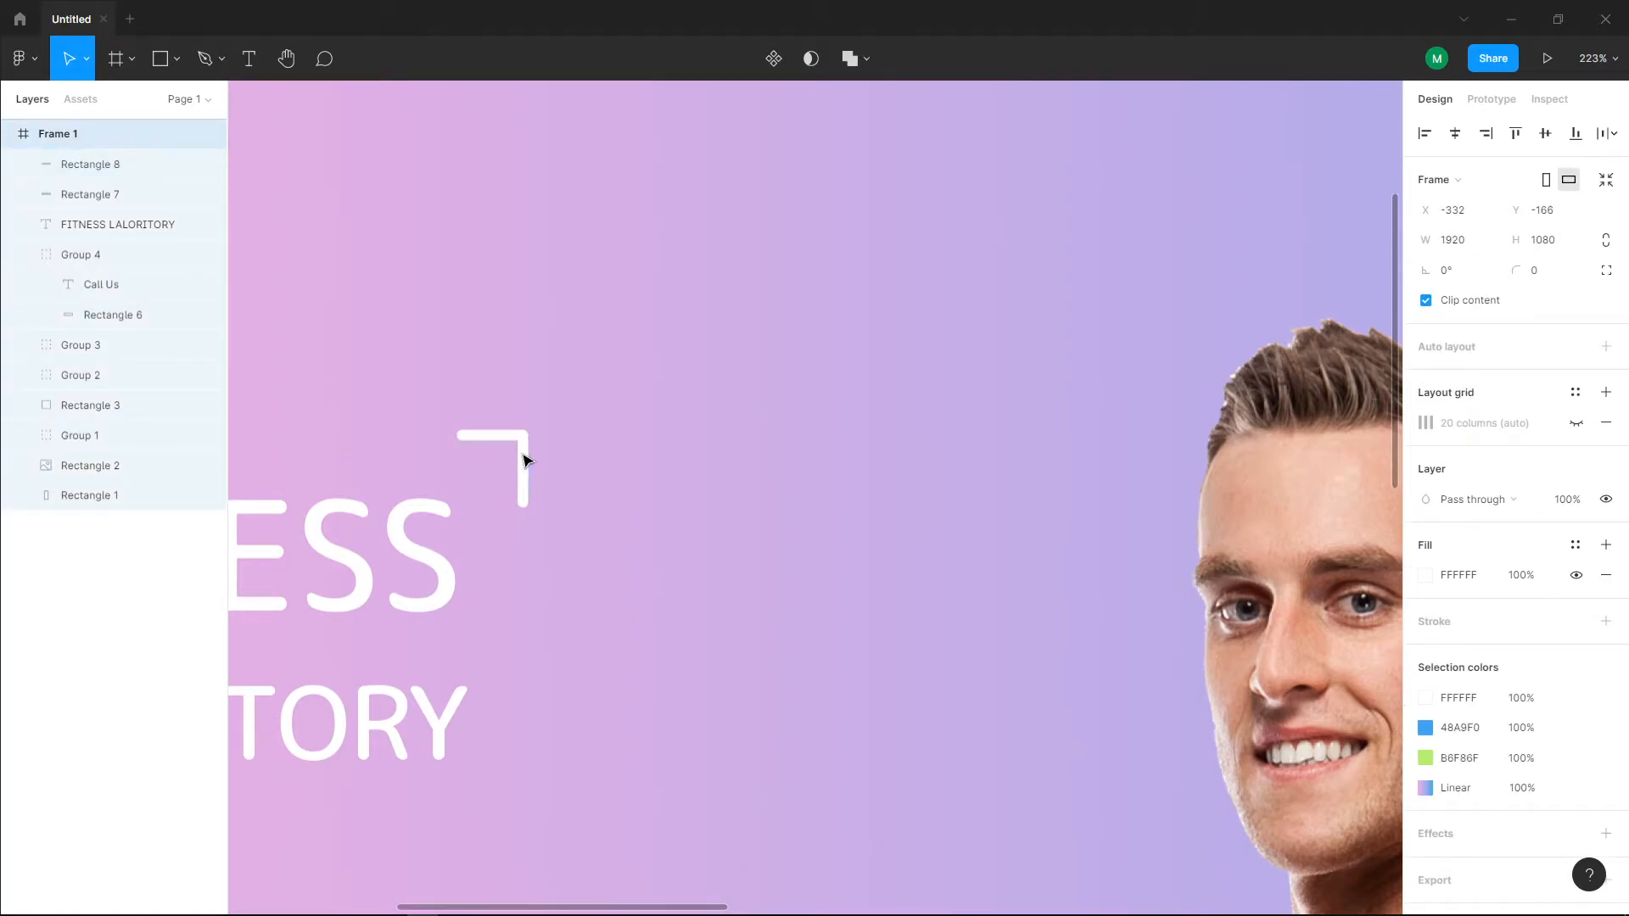
# Step: Align the vertical bar precisely with the horizontal bar's top and outer edges, at X 413, Y 308
pyautogui.scroll(6, 541, 476)
pyautogui.click(490, 432)
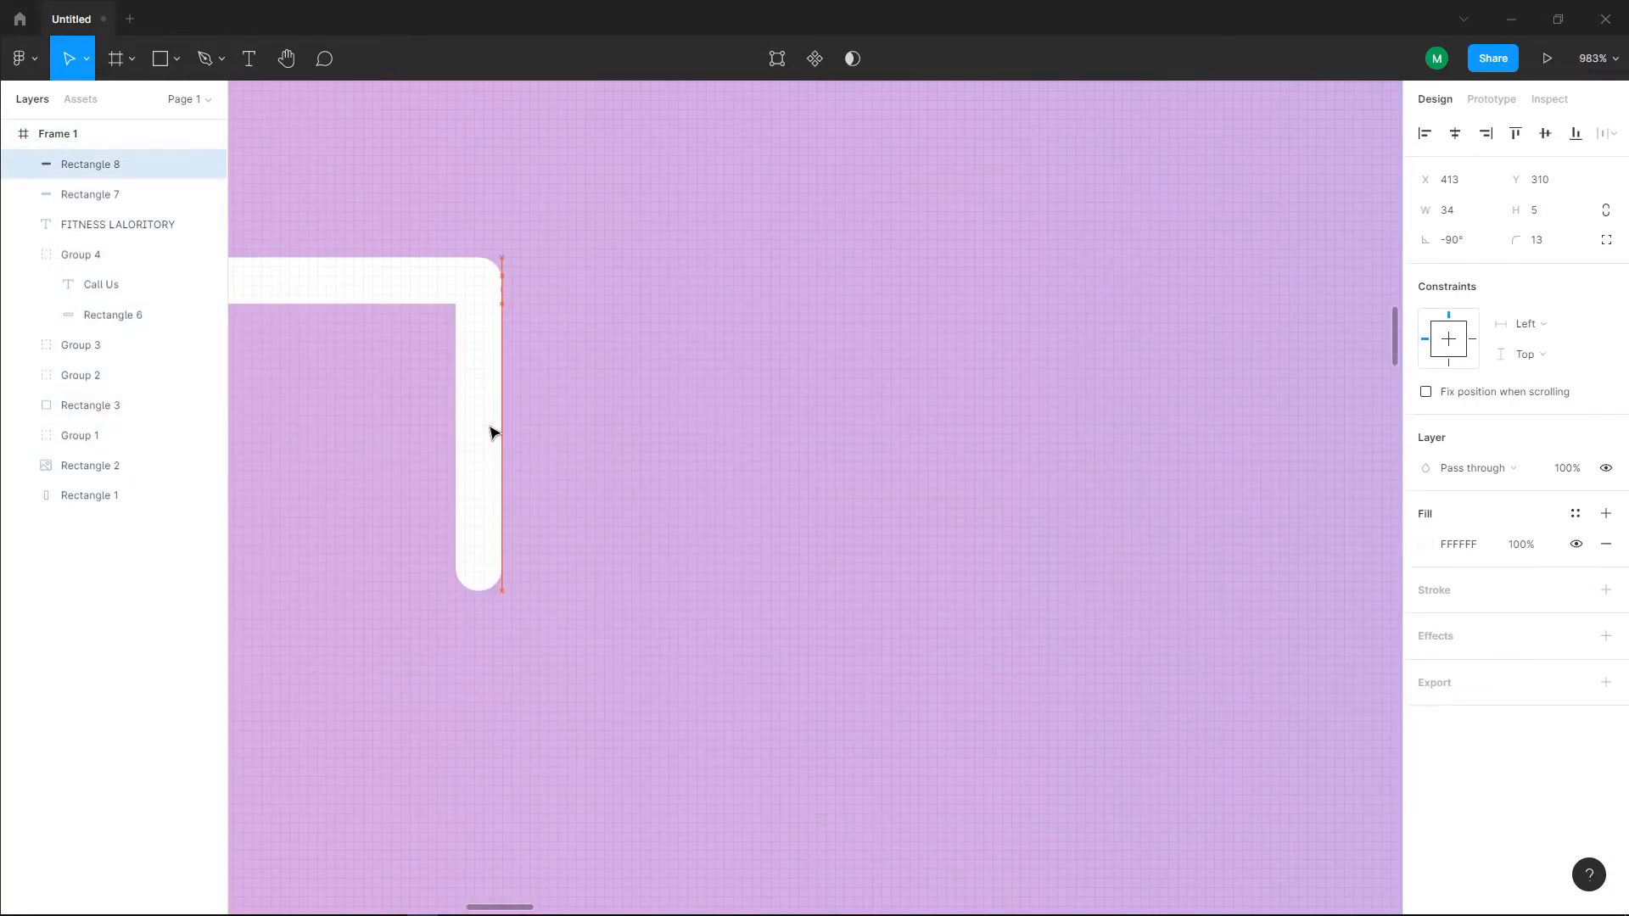
pyautogui.click(574, 436)
pyautogui.scroll(-4, 560, 439)
pyautogui.scroll(7, 495, 339)
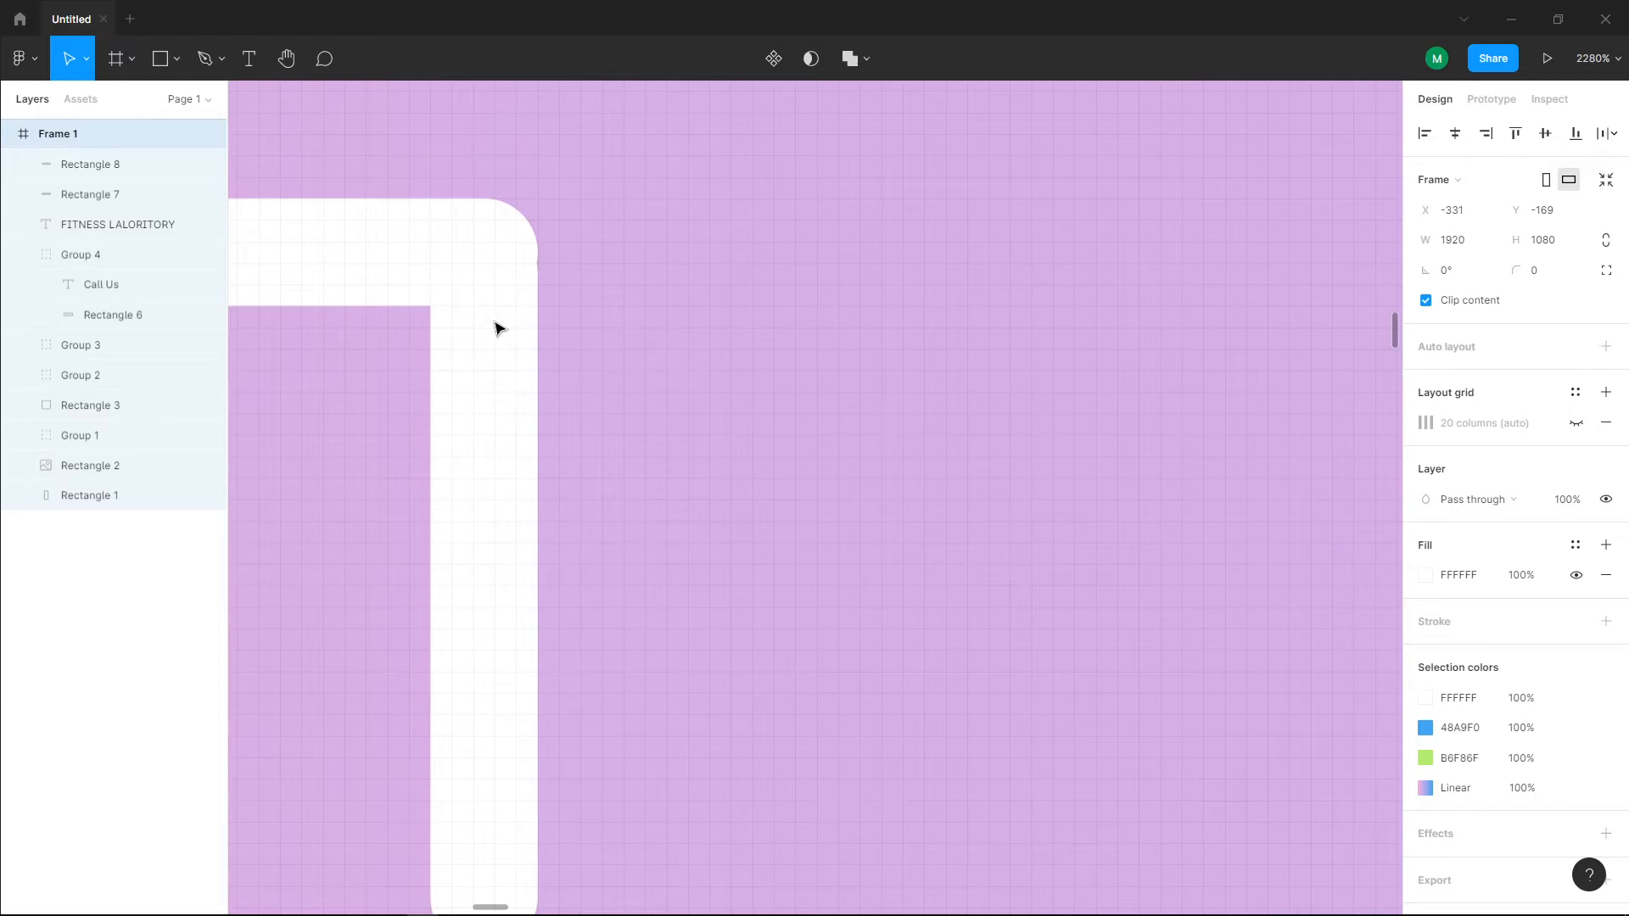
pyautogui.moveTo(491, 313); pyautogui.dragTo(489, 294)
pyautogui.click(487, 364)
pyautogui.moveTo(486, 365); pyautogui.dragTo(482, 346)
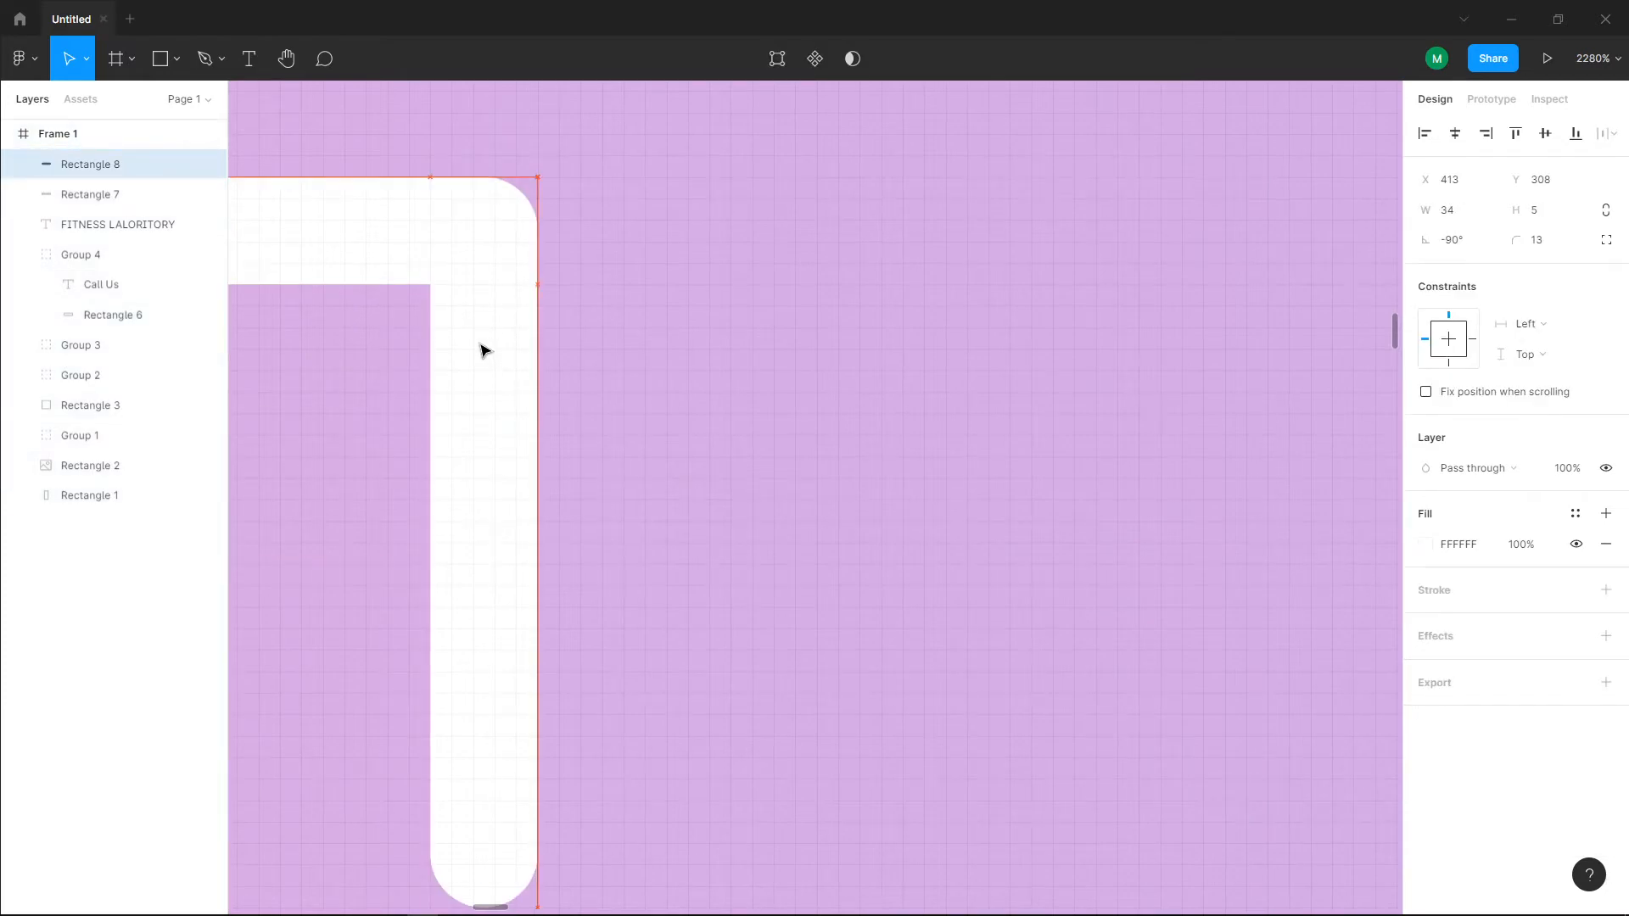
pyautogui.click(654, 368)
# Step: Group the two bars into a corner bracket and move it beside the last letter of "FITNESS", at X 361, Y 321
pyautogui.scroll(-5, 654, 384)
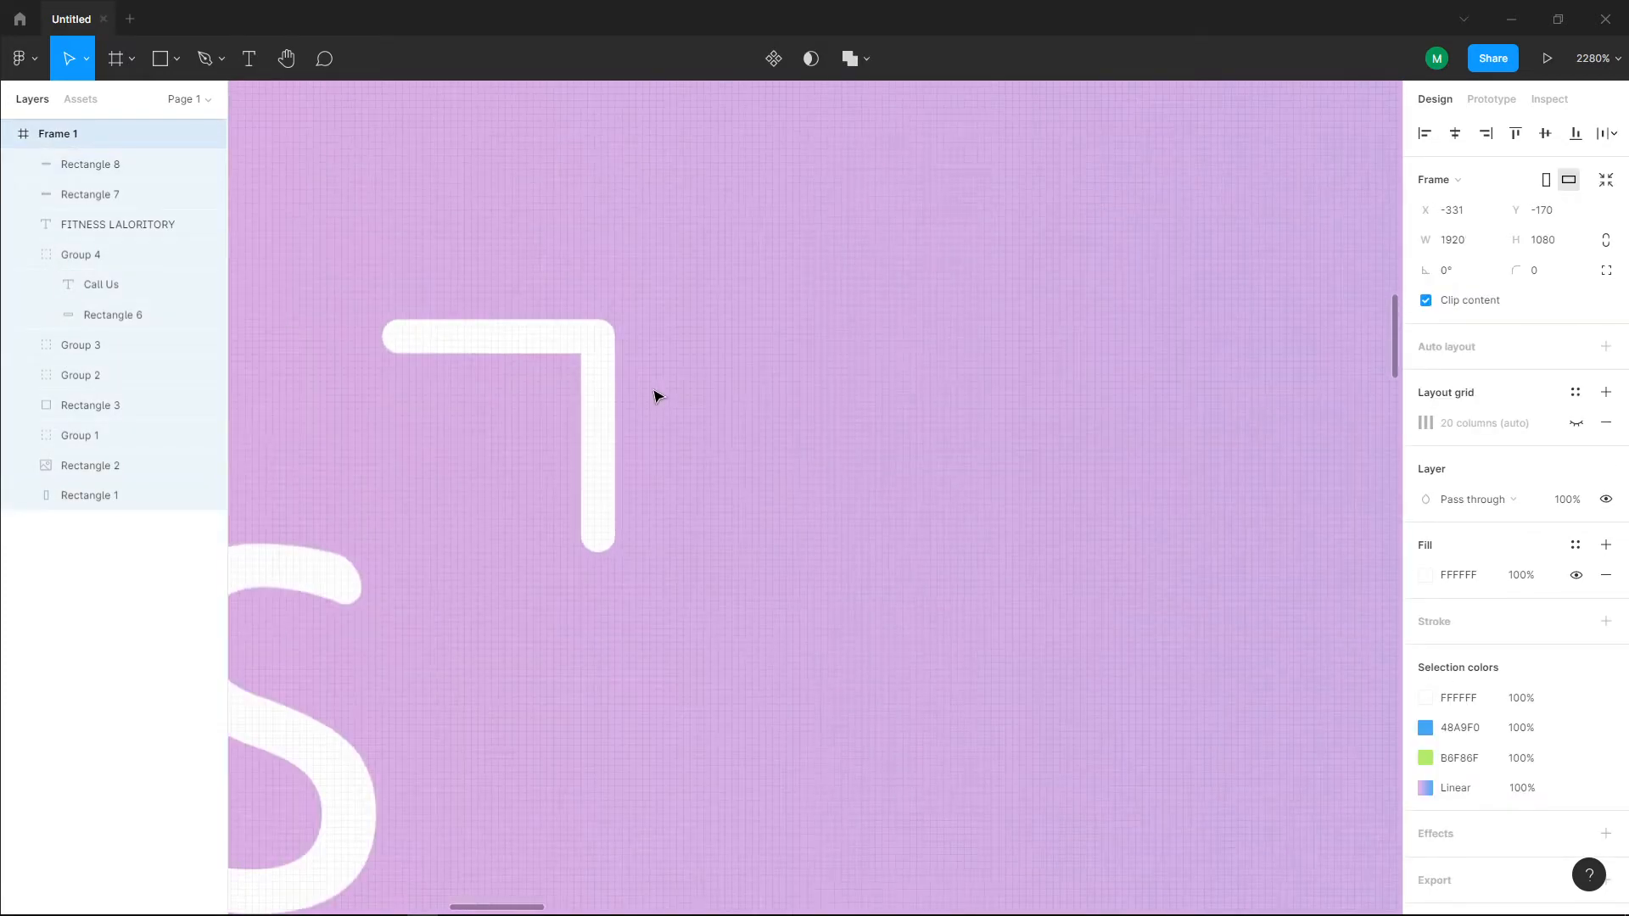
pyautogui.click(520, 341)
pyautogui.keyDown('shift'); pyautogui.click(600, 409); pyautogui.keyUp('shift')
pyautogui.hotkey('ctrl', 'g')
pyautogui.scroll(-5, 605, 408)
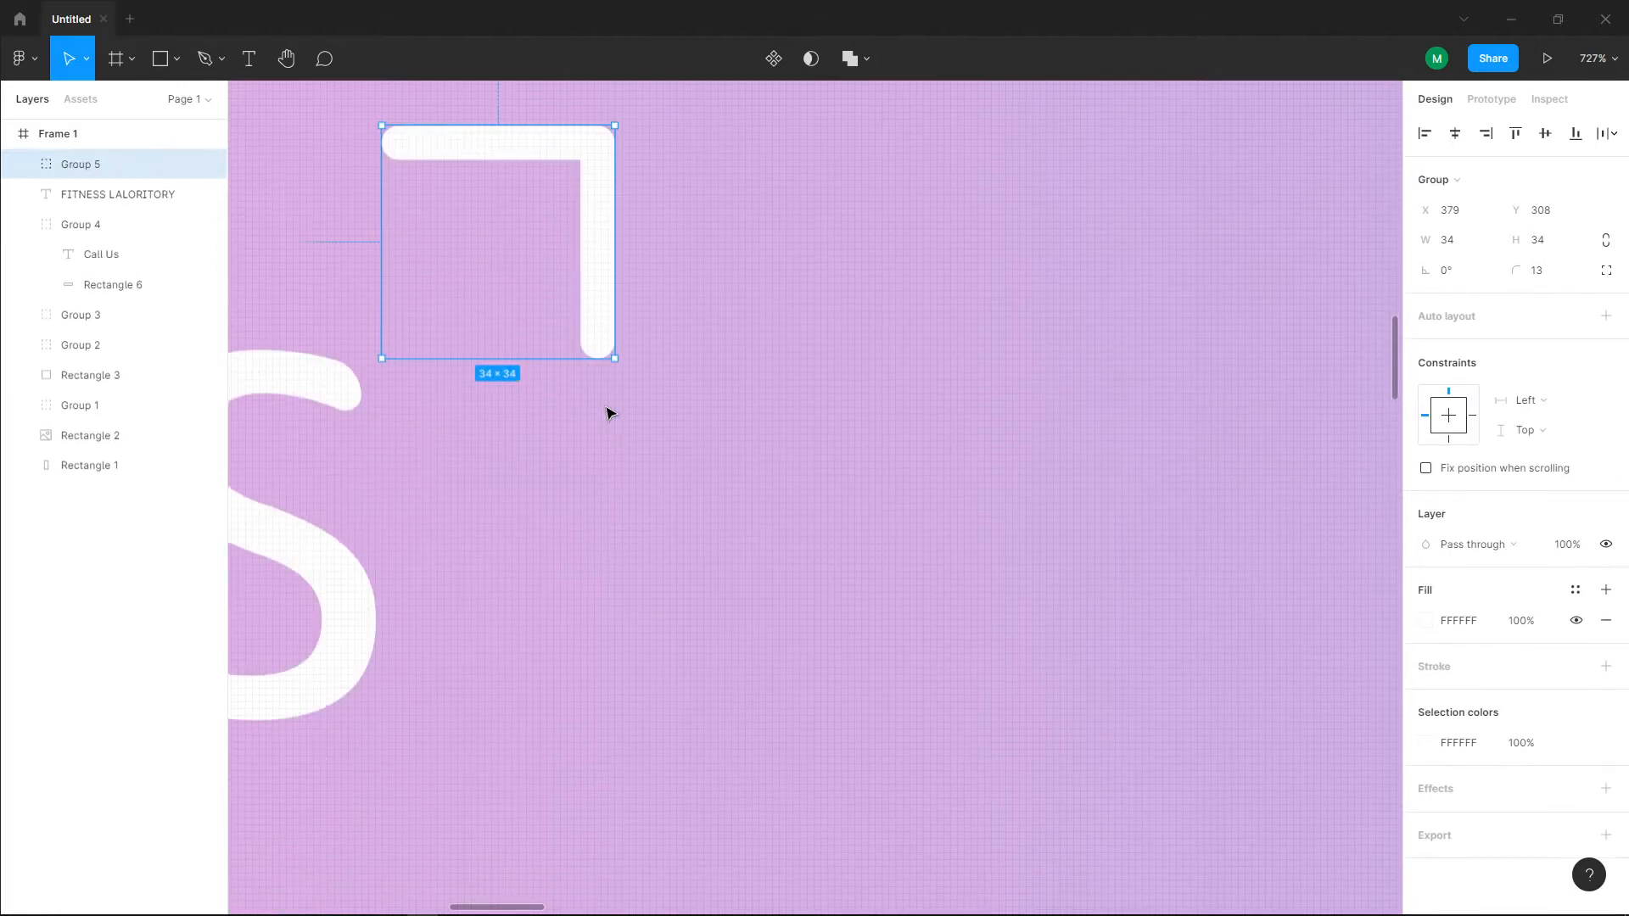
pyautogui.scroll(-3, 606, 408)
pyautogui.moveTo(595, 378); pyautogui.dragTo(576, 401)
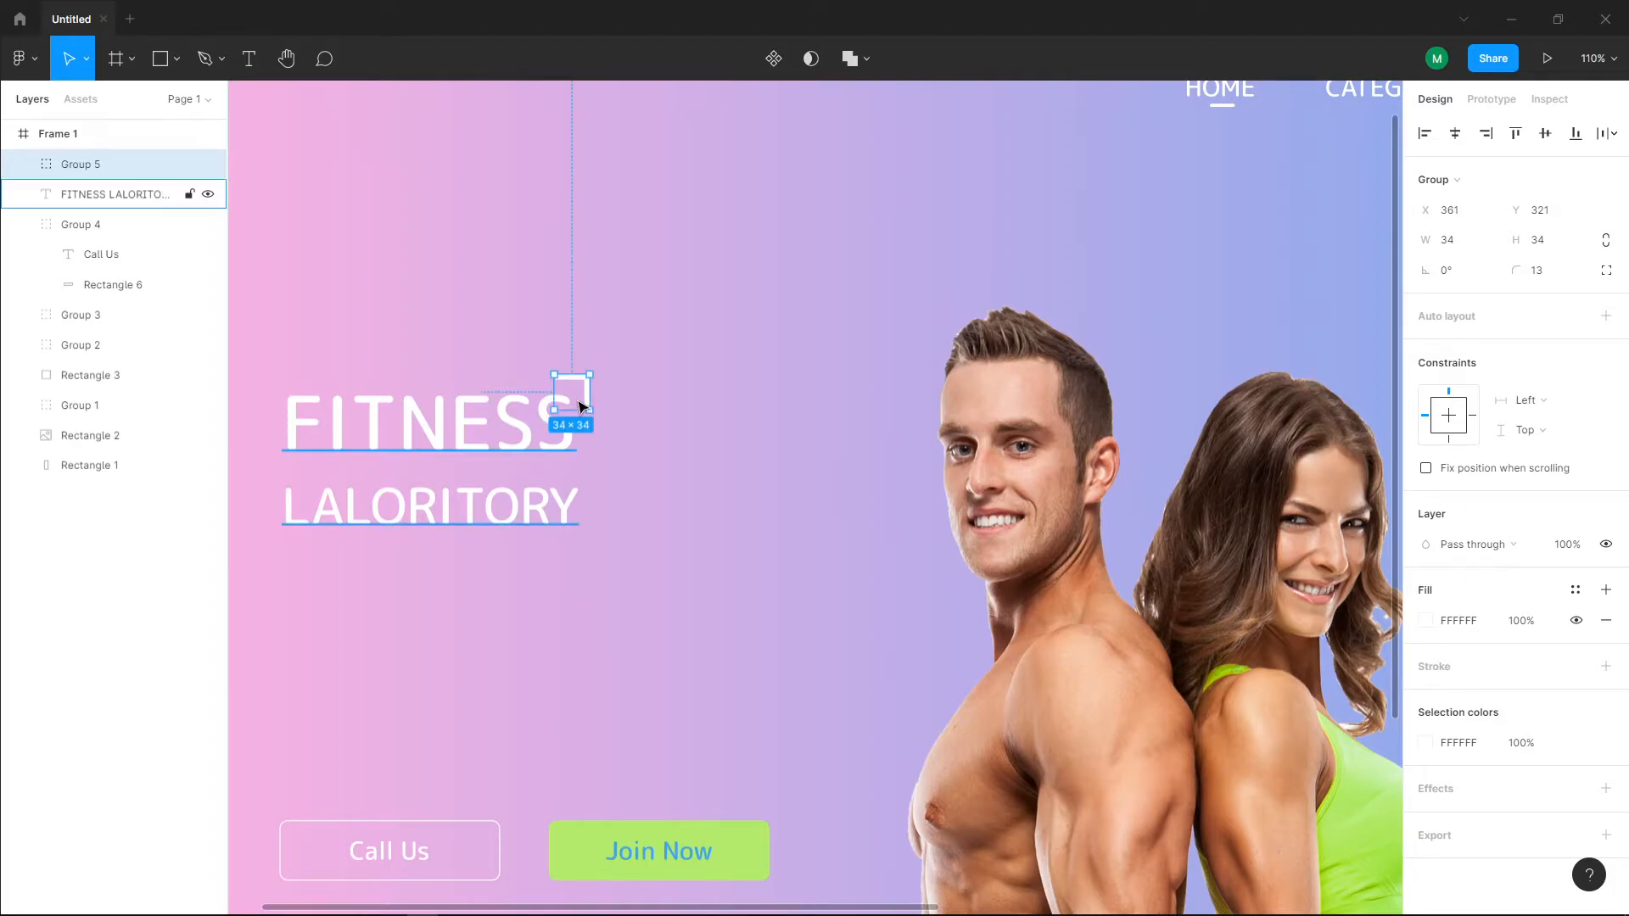
# Step: Place the bracket at the lower end of "LALORITORY" and a duplicate rotated to 90° before "FITNESS", at X 90, Y 359
pyautogui.hotkey('ctrl', 'd')
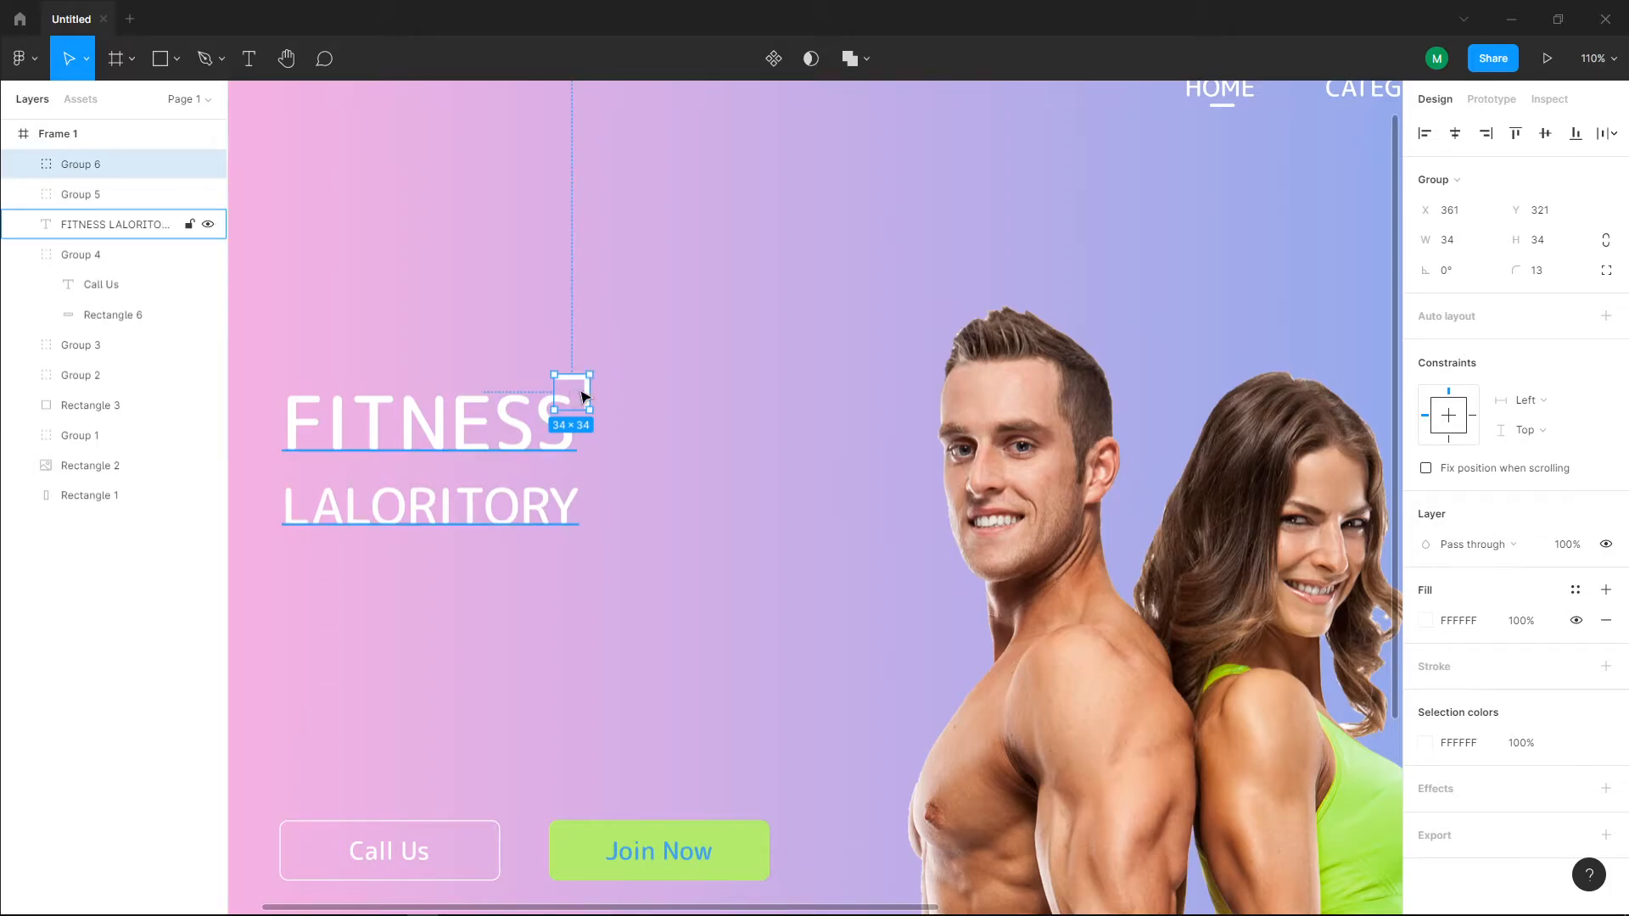
pyautogui.hotkey('ctrl', 'z')
pyautogui.moveTo(575, 399); pyautogui.dragTo(262, 411)
pyautogui.hotkey('ctrl', 'd')
pyautogui.moveTo(283, 500); pyautogui.dragTo(209, 625)
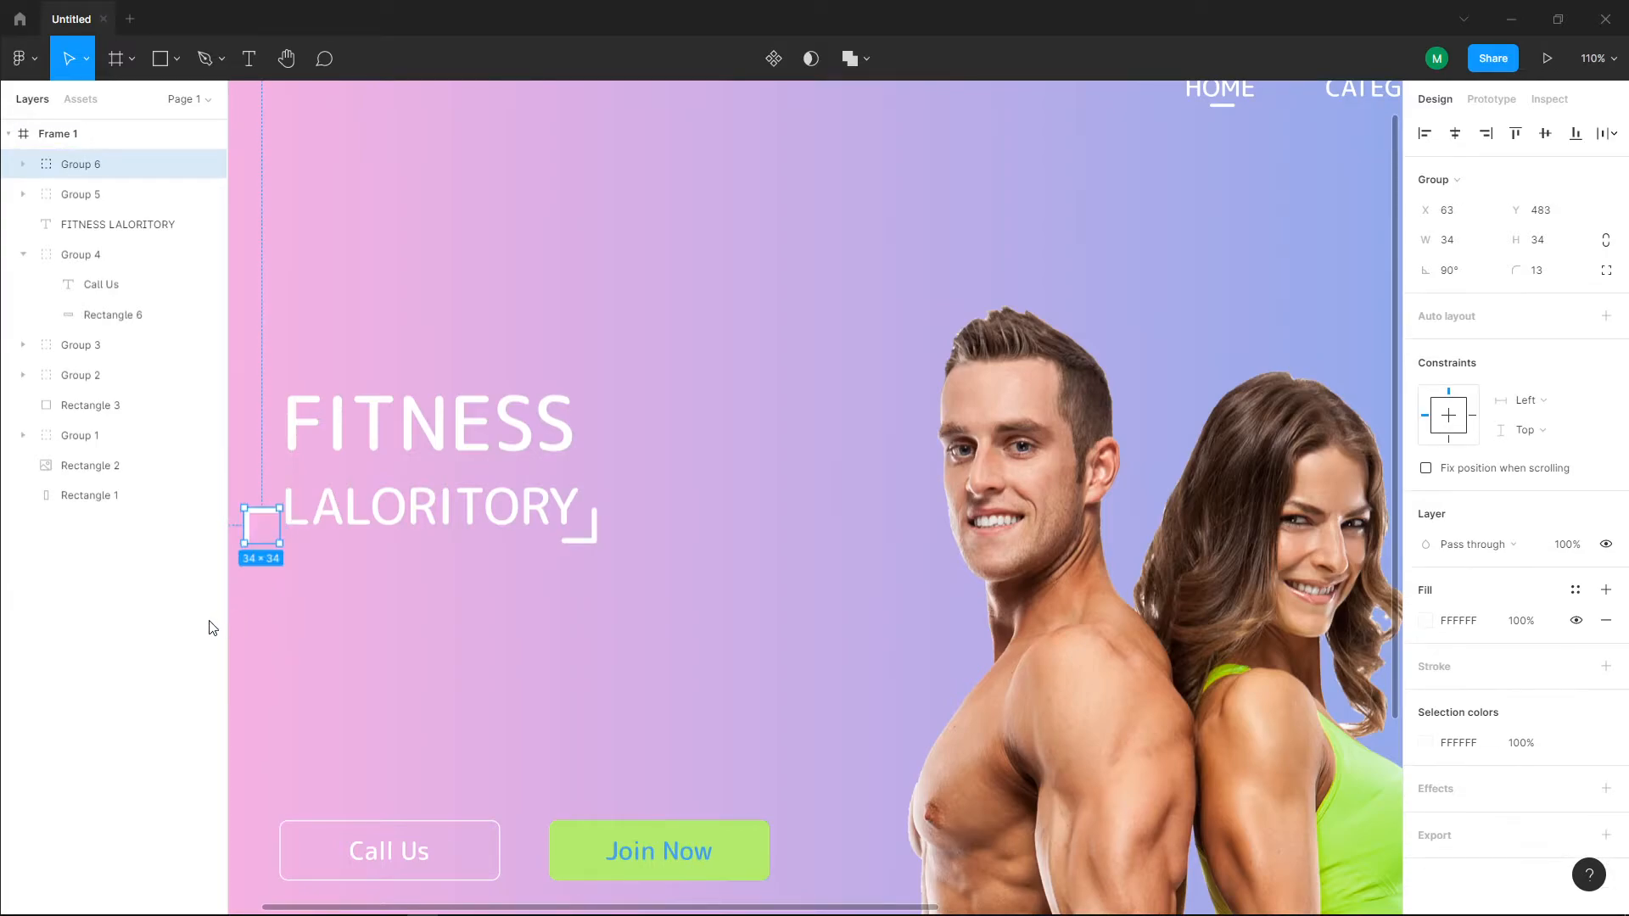
pyautogui.moveTo(265, 527); pyautogui.dragTo(291, 396)
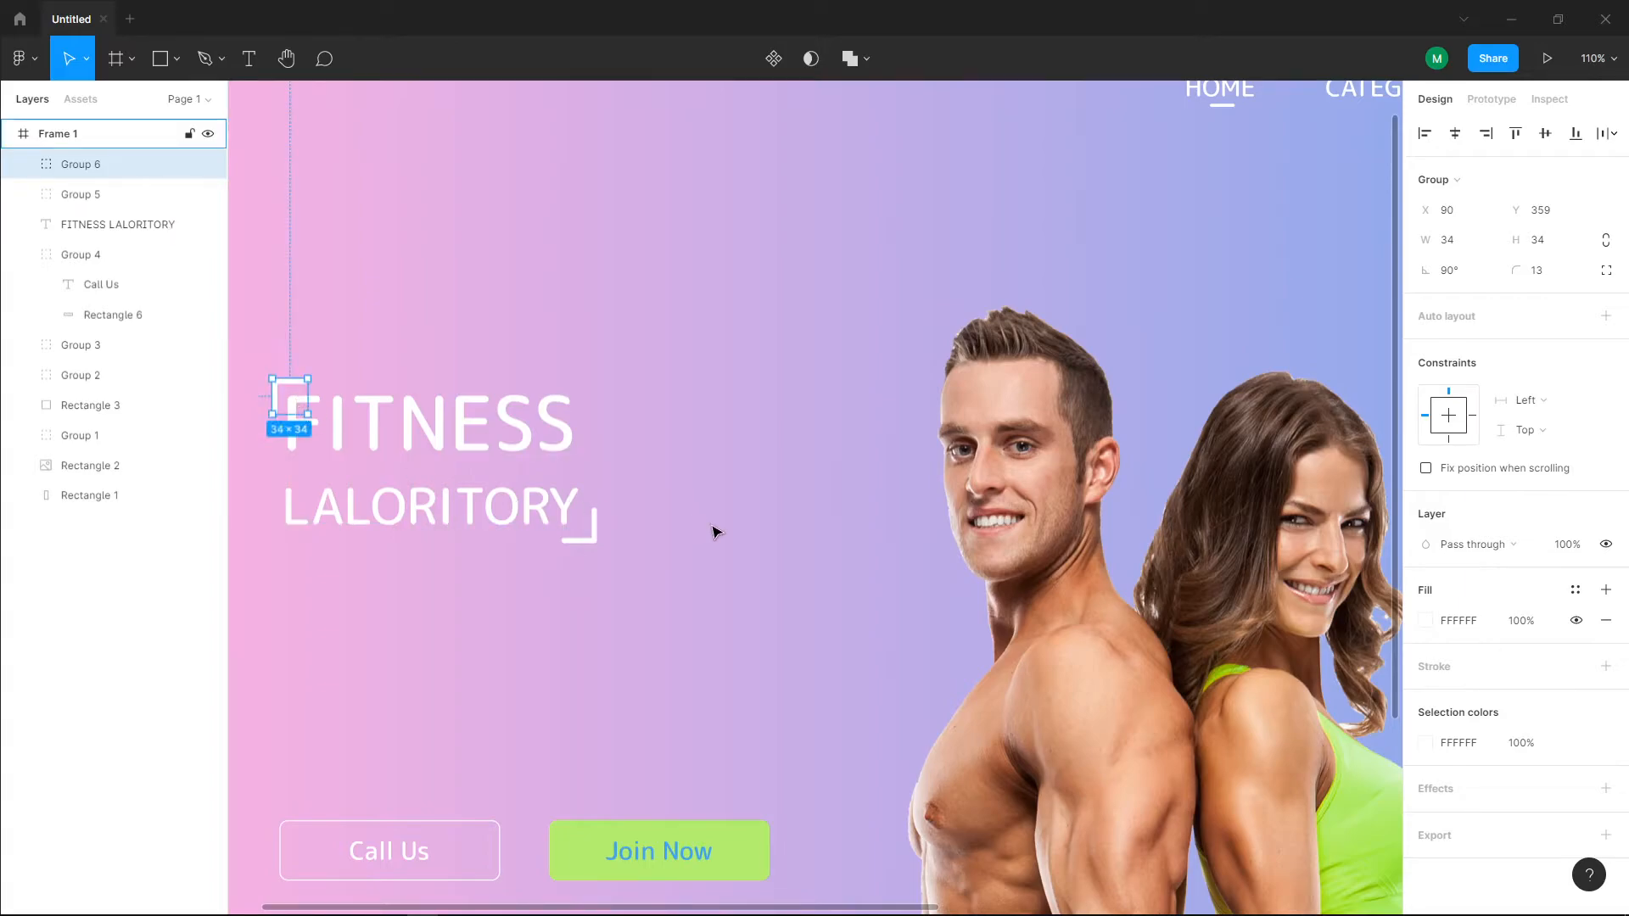
pyautogui.press('Escape')
pyautogui.click(282, 391)
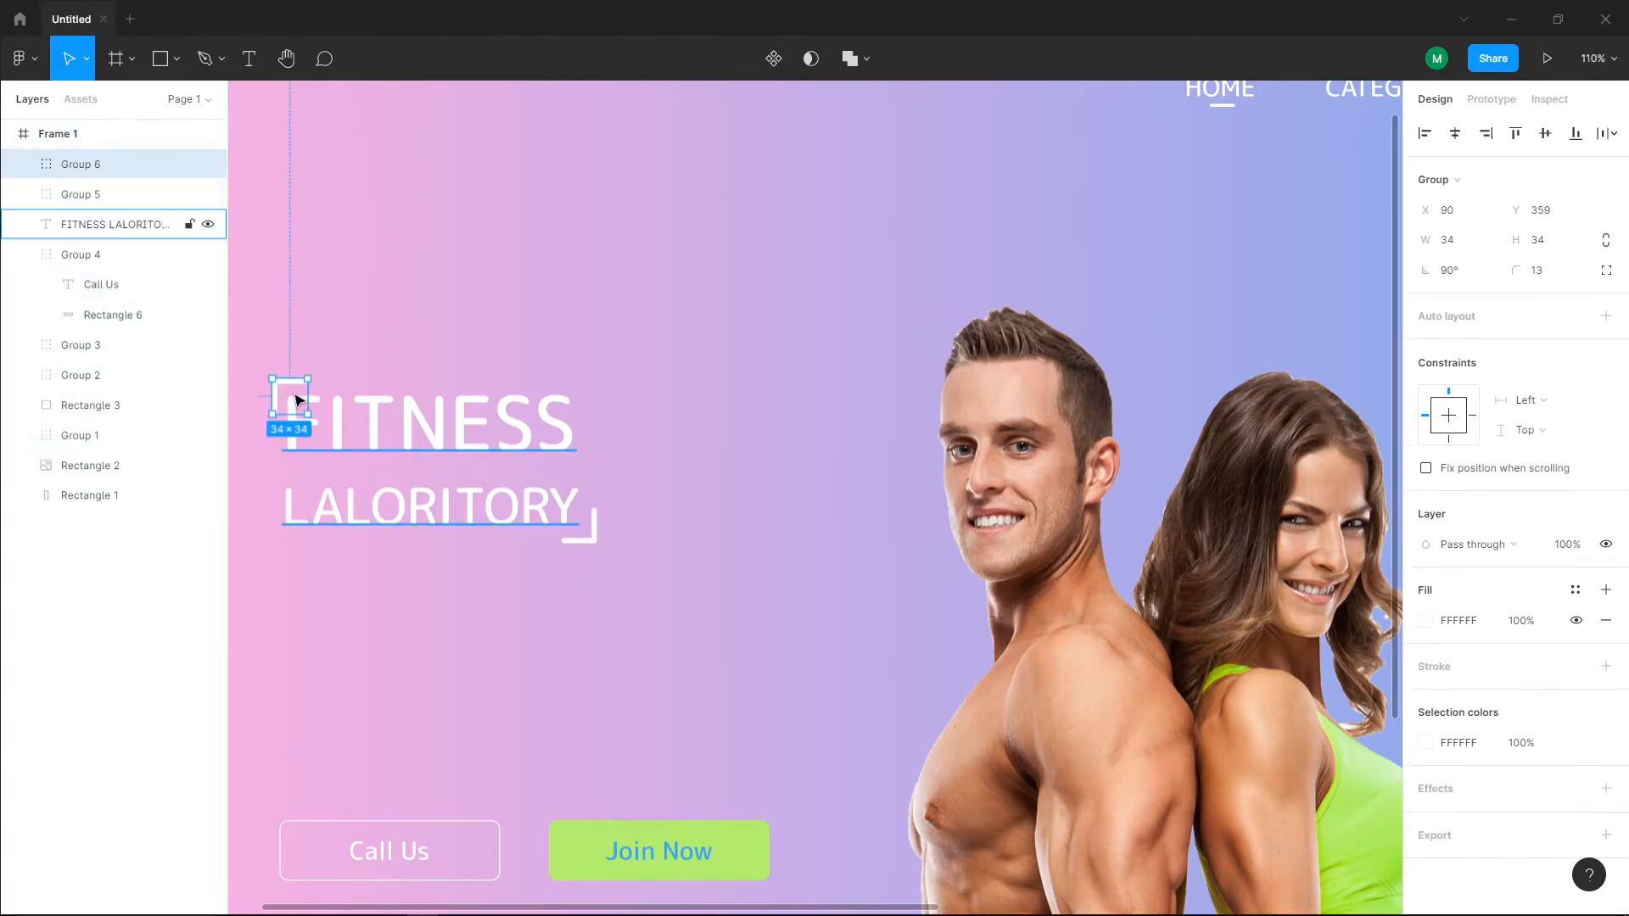
# Step: Group the "FITNESS LALORITORY" text with both of its corner brackets
pyautogui.hotkey('ctrl', 'a')
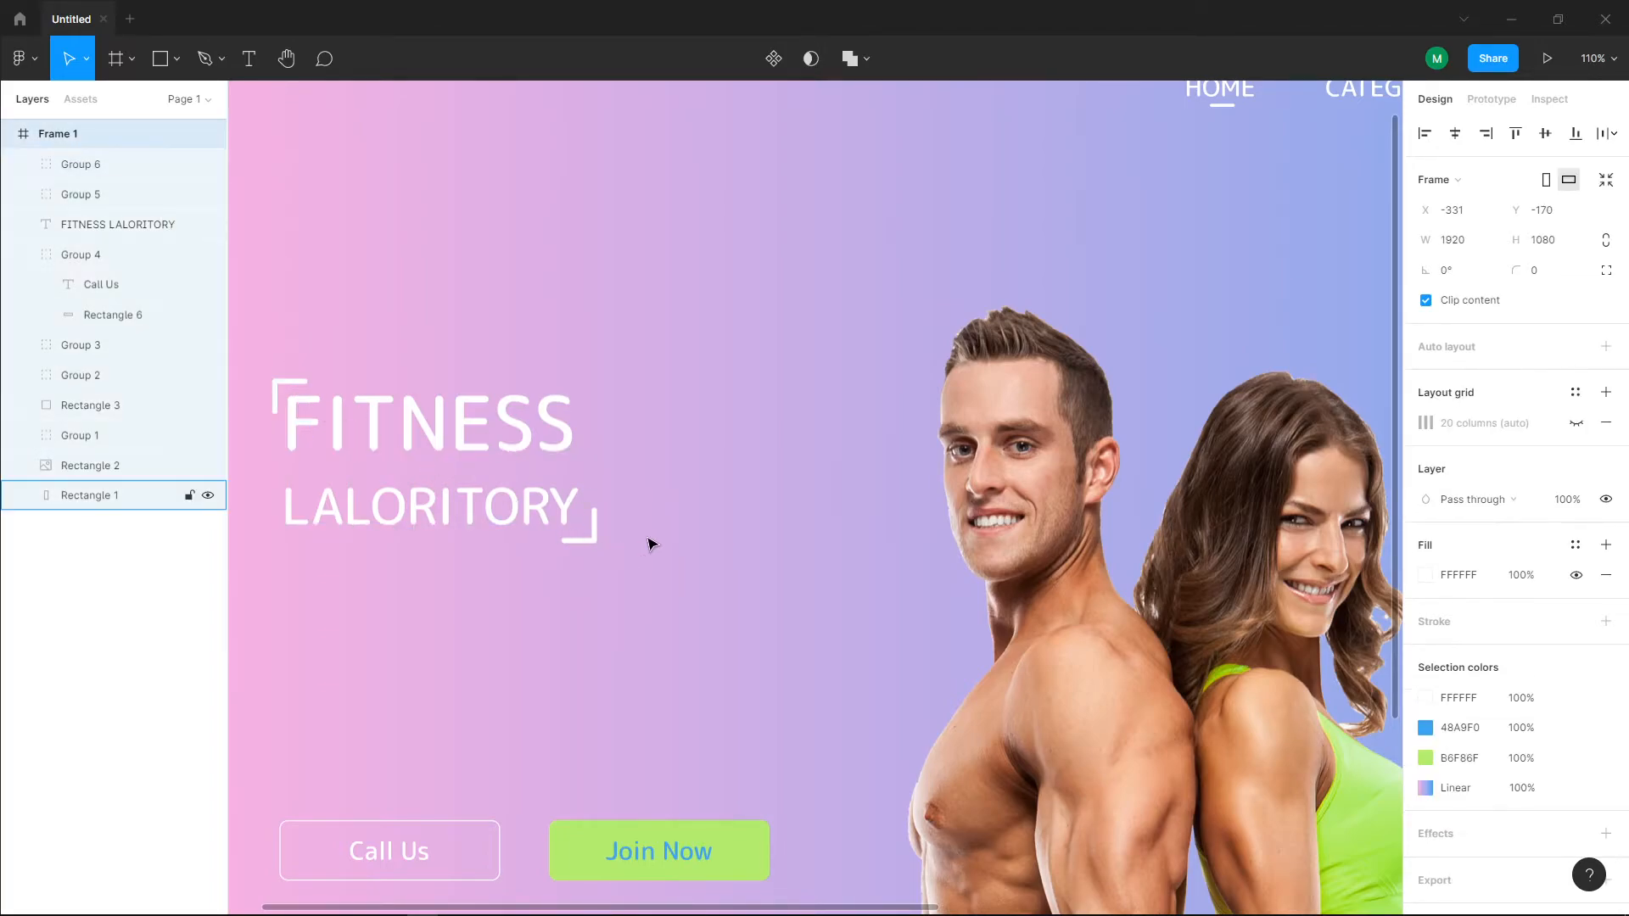
pyautogui.keyDown('ctrl'); pyautogui.scroll(-4, 650, 542); pyautogui.keyUp('ctrl')
pyautogui.click(483, 479)
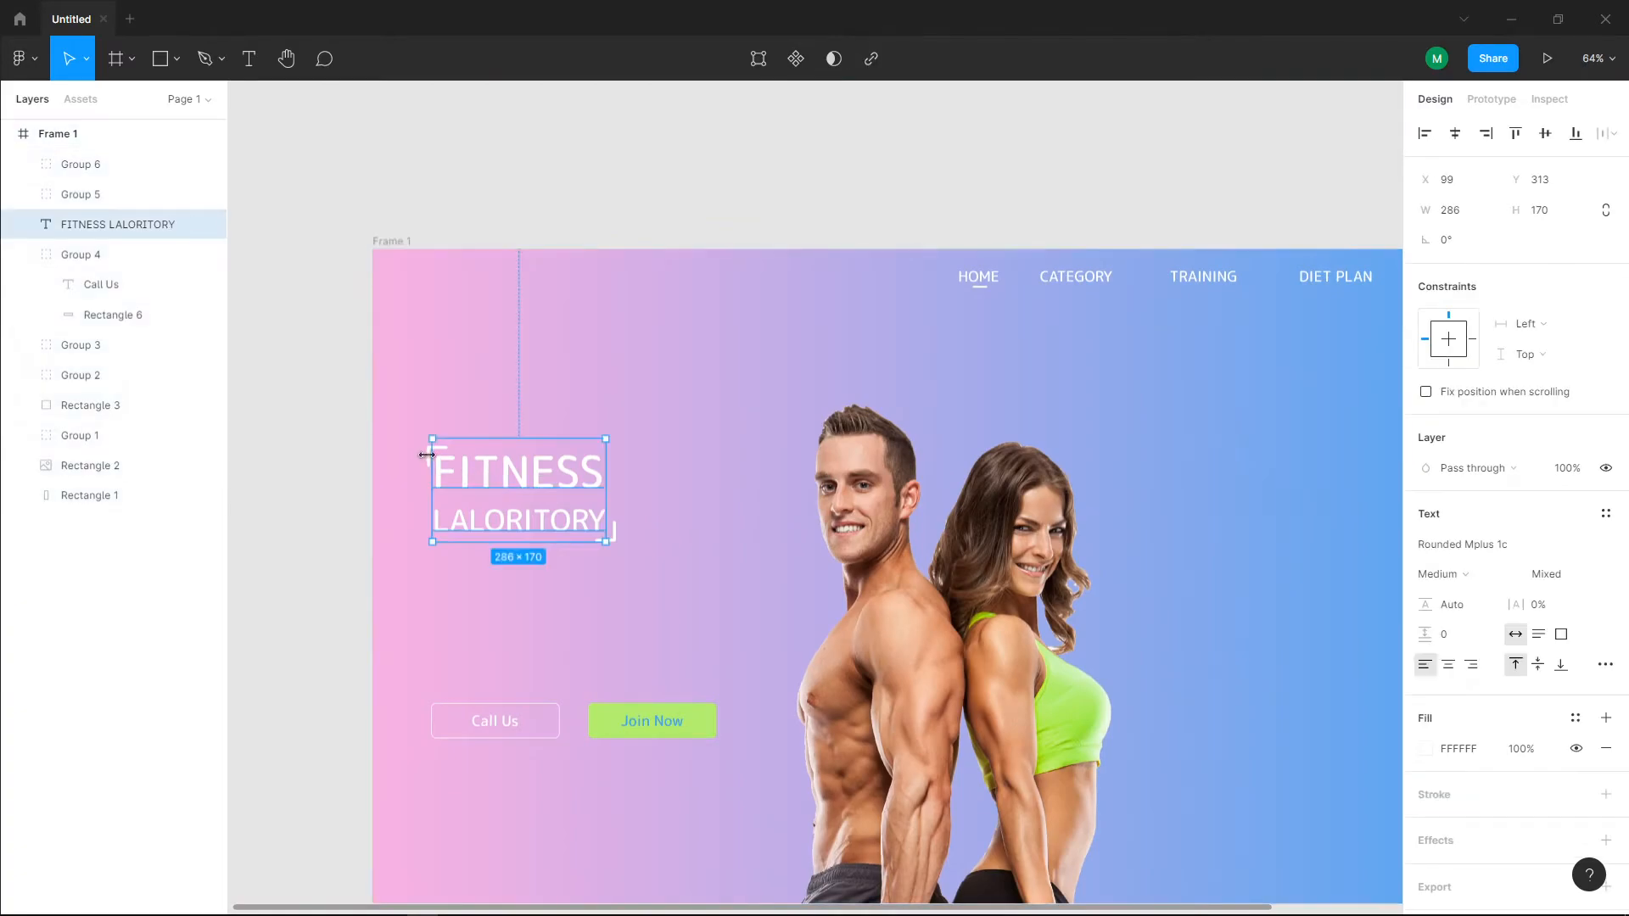
pyautogui.keyDown('shift'); pyautogui.click(618, 533); pyautogui.keyUp('shift')
pyautogui.keyDown('ctrl'); pyautogui.scroll(5, 435, 447); pyautogui.keyUp('ctrl')
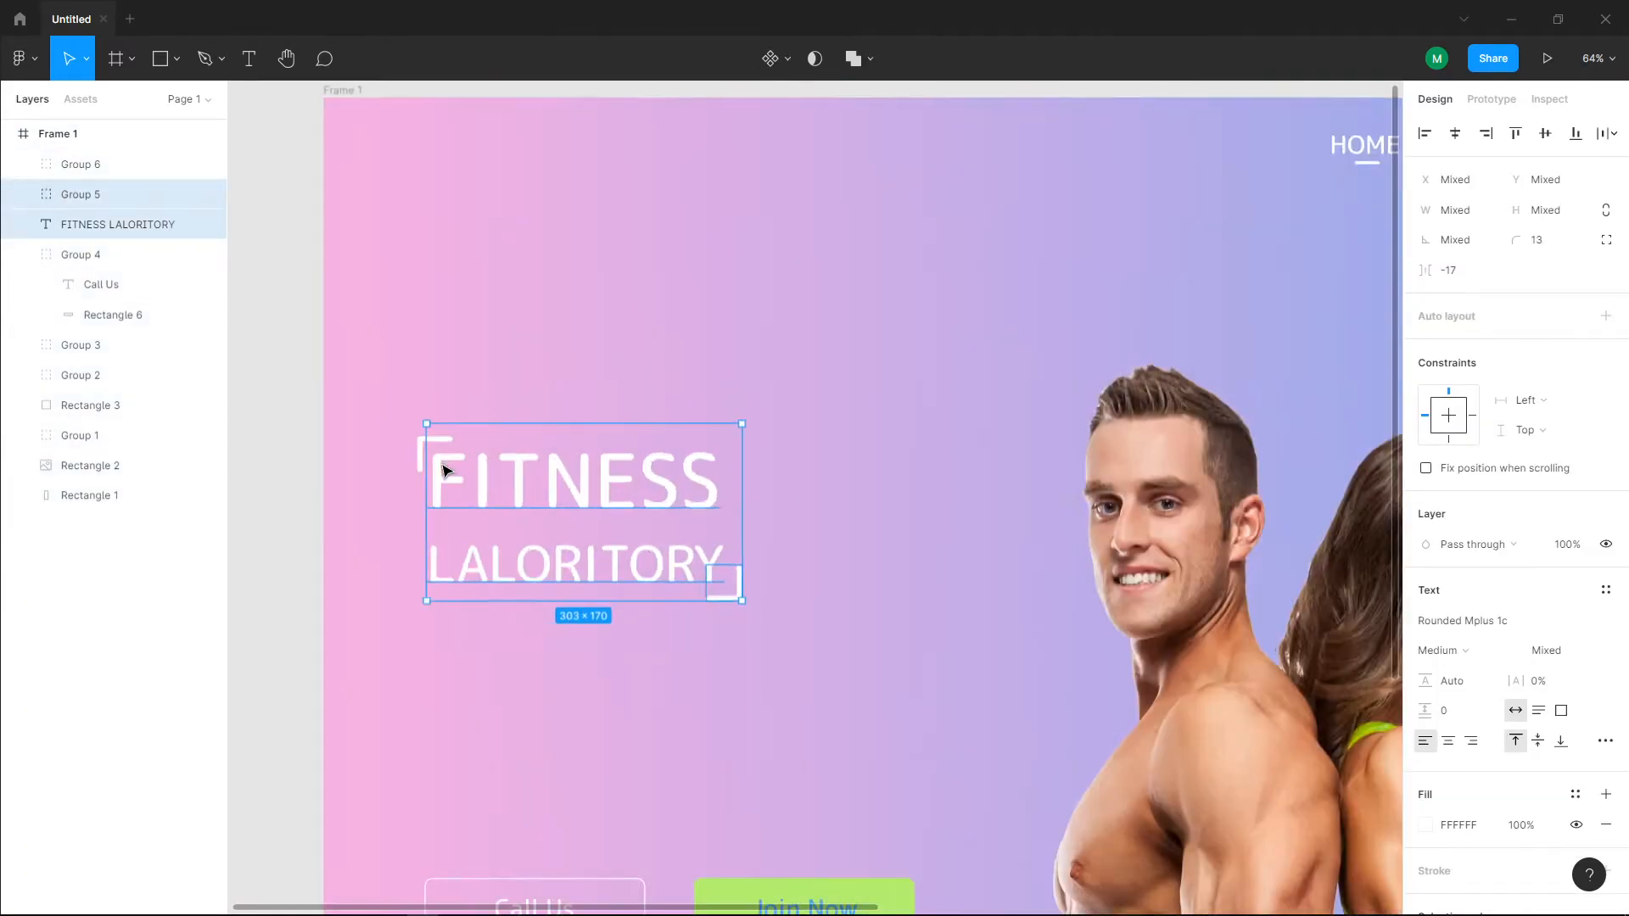
pyautogui.keyDown('shift'); pyautogui.click(410, 447); pyautogui.keyUp('shift')
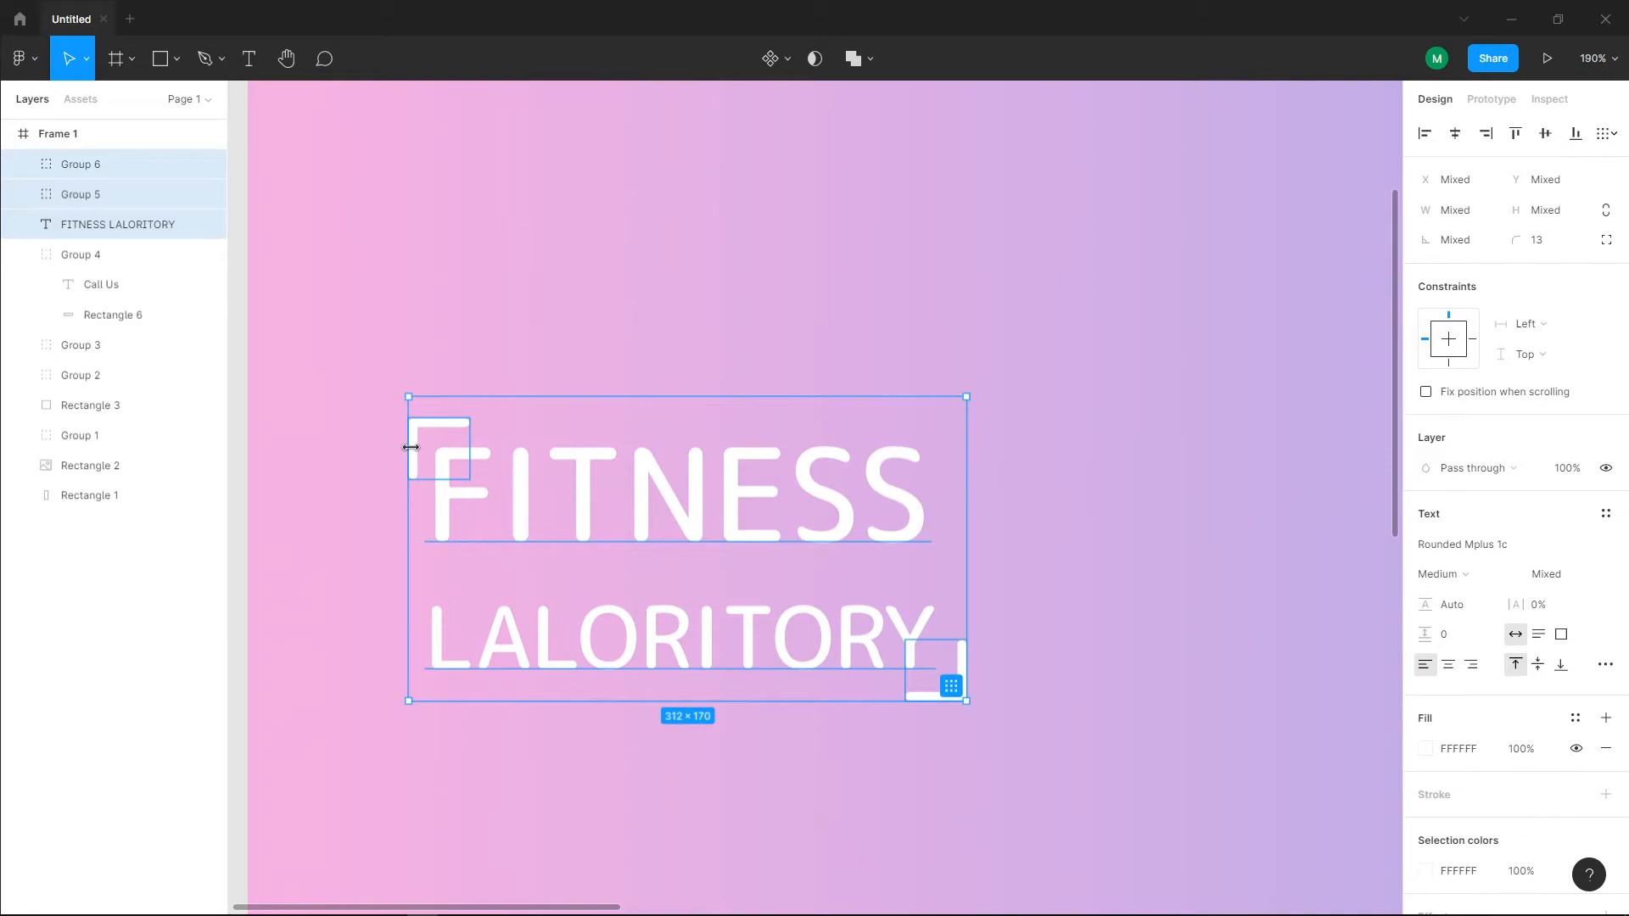
pyautogui.hotkey('ctrl', 'g')
# Step: Show the frame's layout grid and move the bracketed heading group to X 97, Y 294, in line with the "Call Us" button's outer edge
pyautogui.keyDown('ctrl'); pyautogui.scroll(-5, 568, 484); pyautogui.keyUp('ctrl')
pyautogui.scroll(-1, 593, 483)
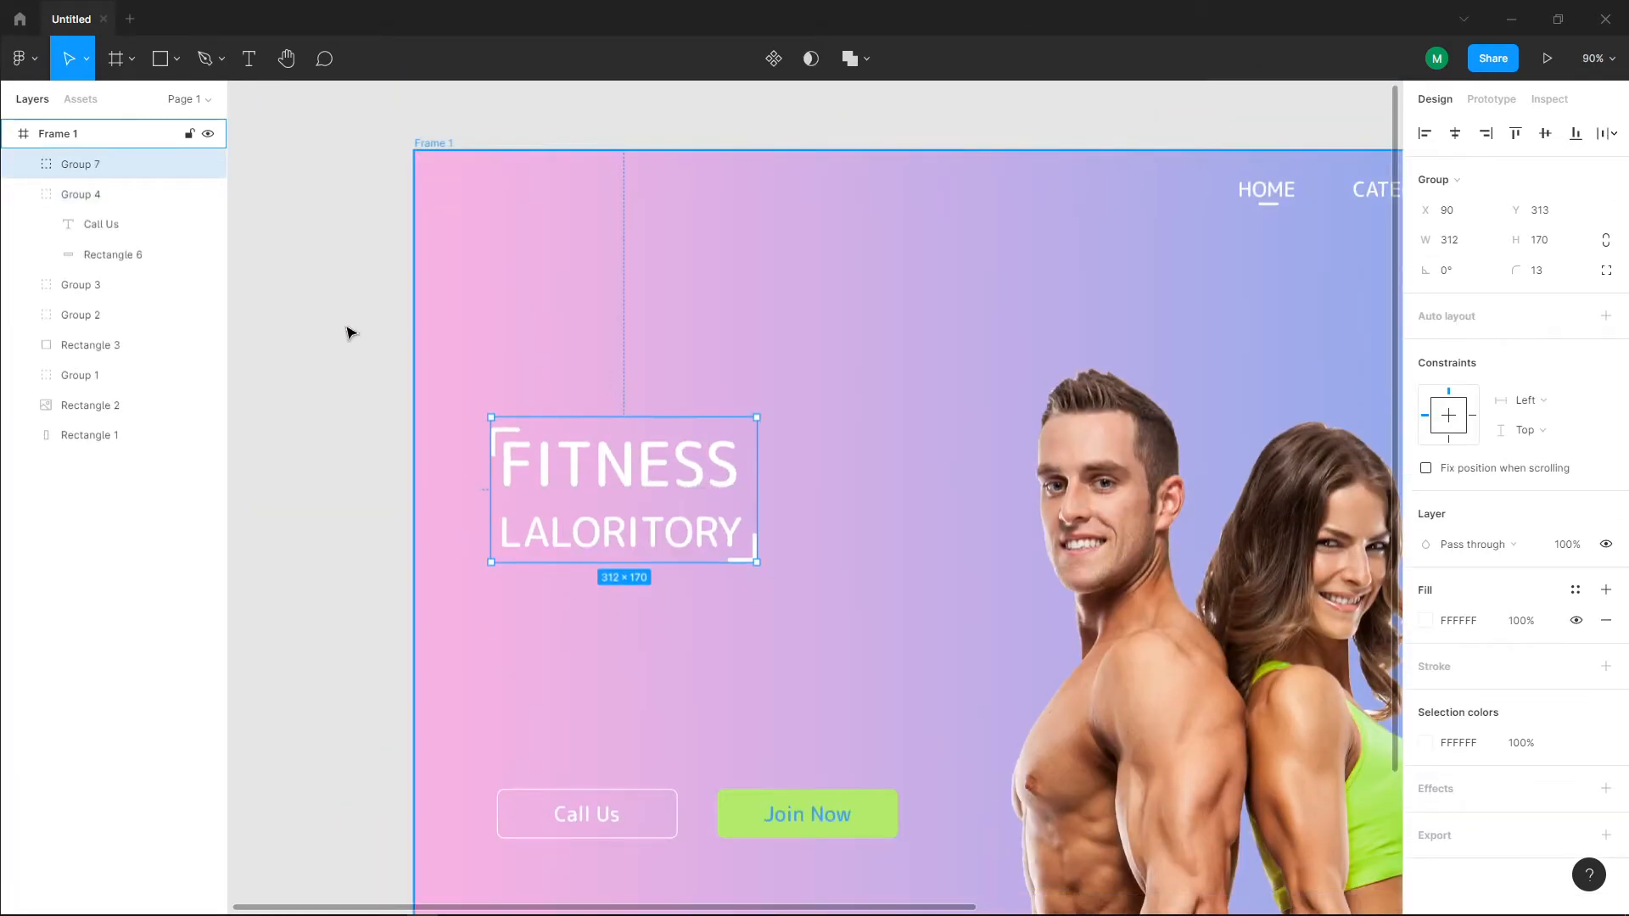
pyautogui.click(52, 136)
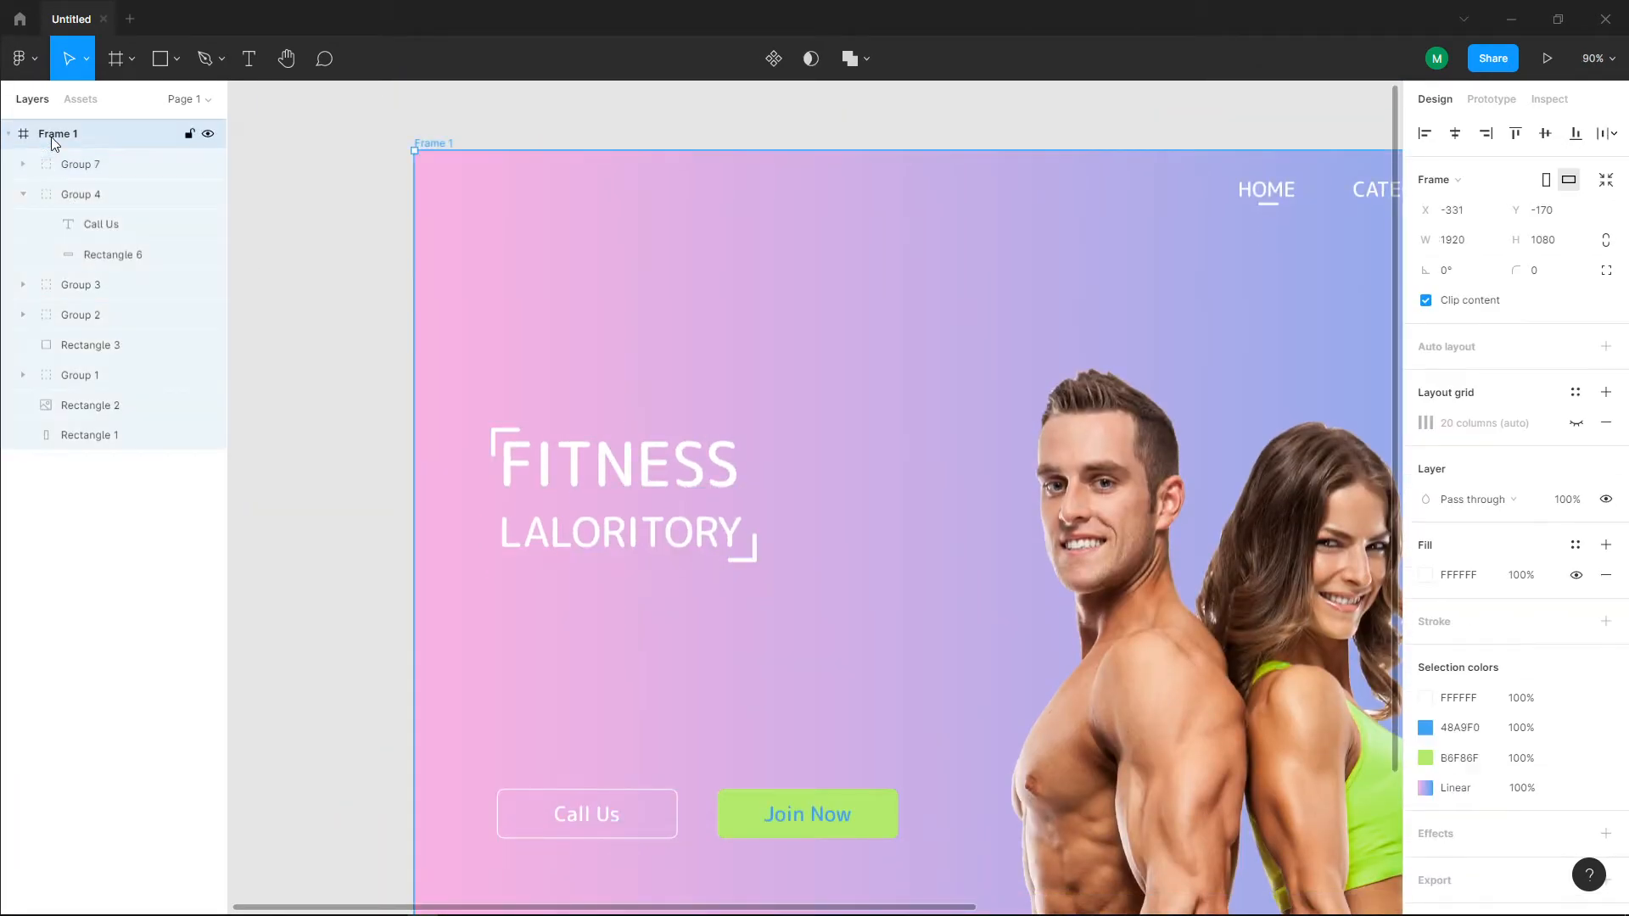
pyautogui.click(1576, 421)
pyautogui.moveTo(616, 471)
pyautogui.mouseDown()
pyautogui.moveTo(590, 466)
pyautogui.moveTo(602, 471)
pyautogui.mouseUp()
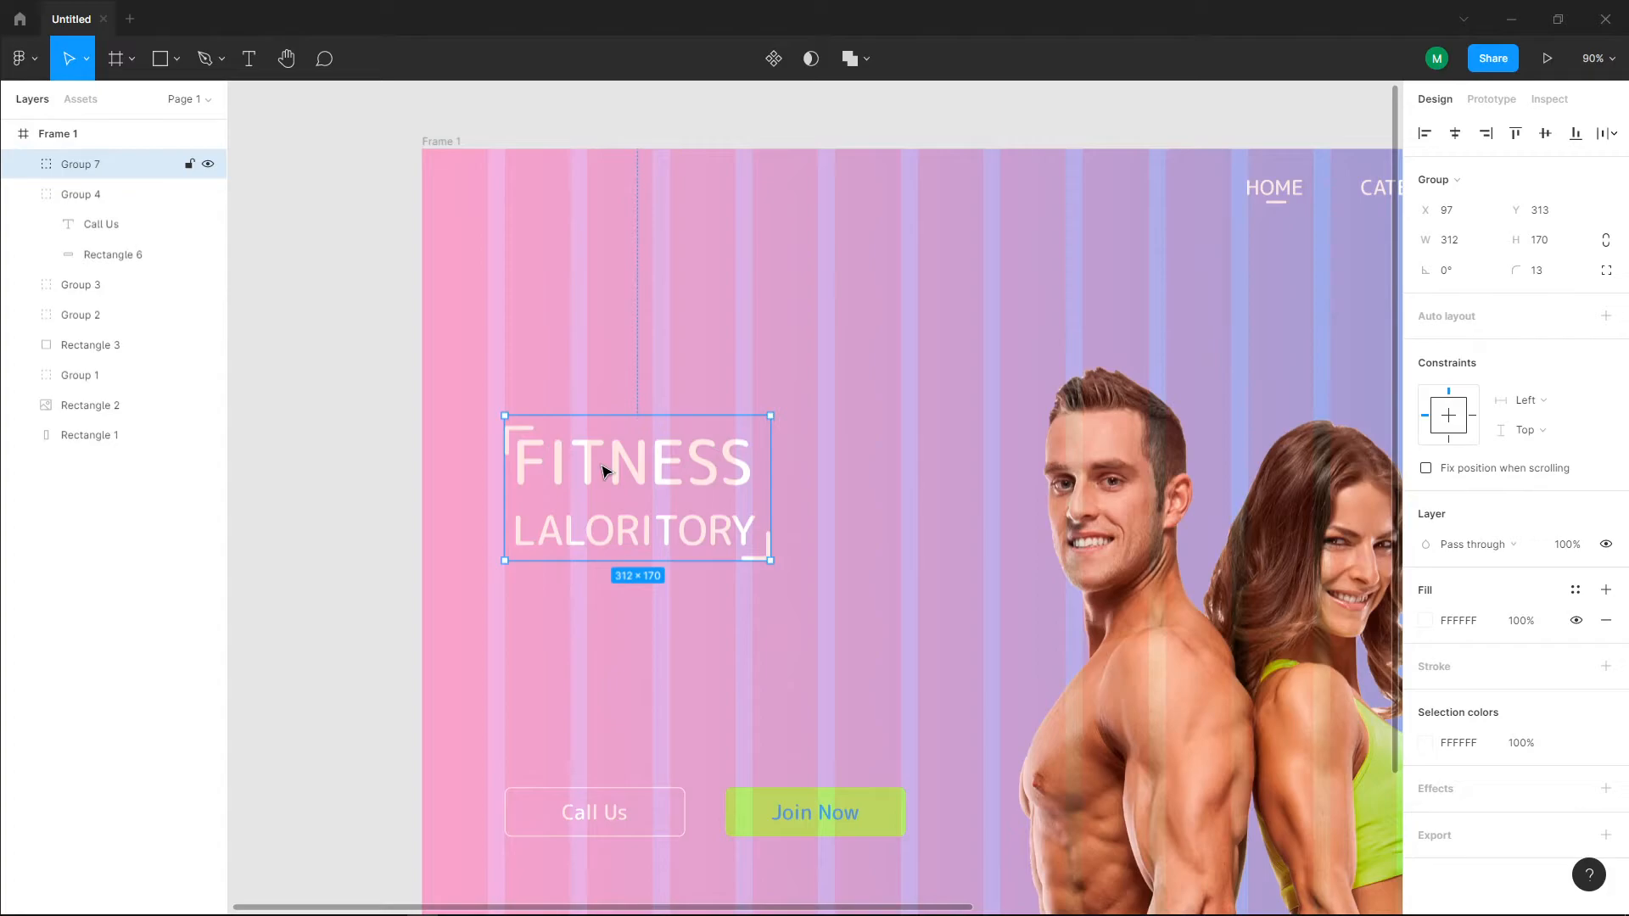
pyautogui.scroll(-2, 603, 471)
pyautogui.scroll(2, 602, 471)
pyautogui.moveTo(639, 486); pyautogui.dragTo(638, 472)
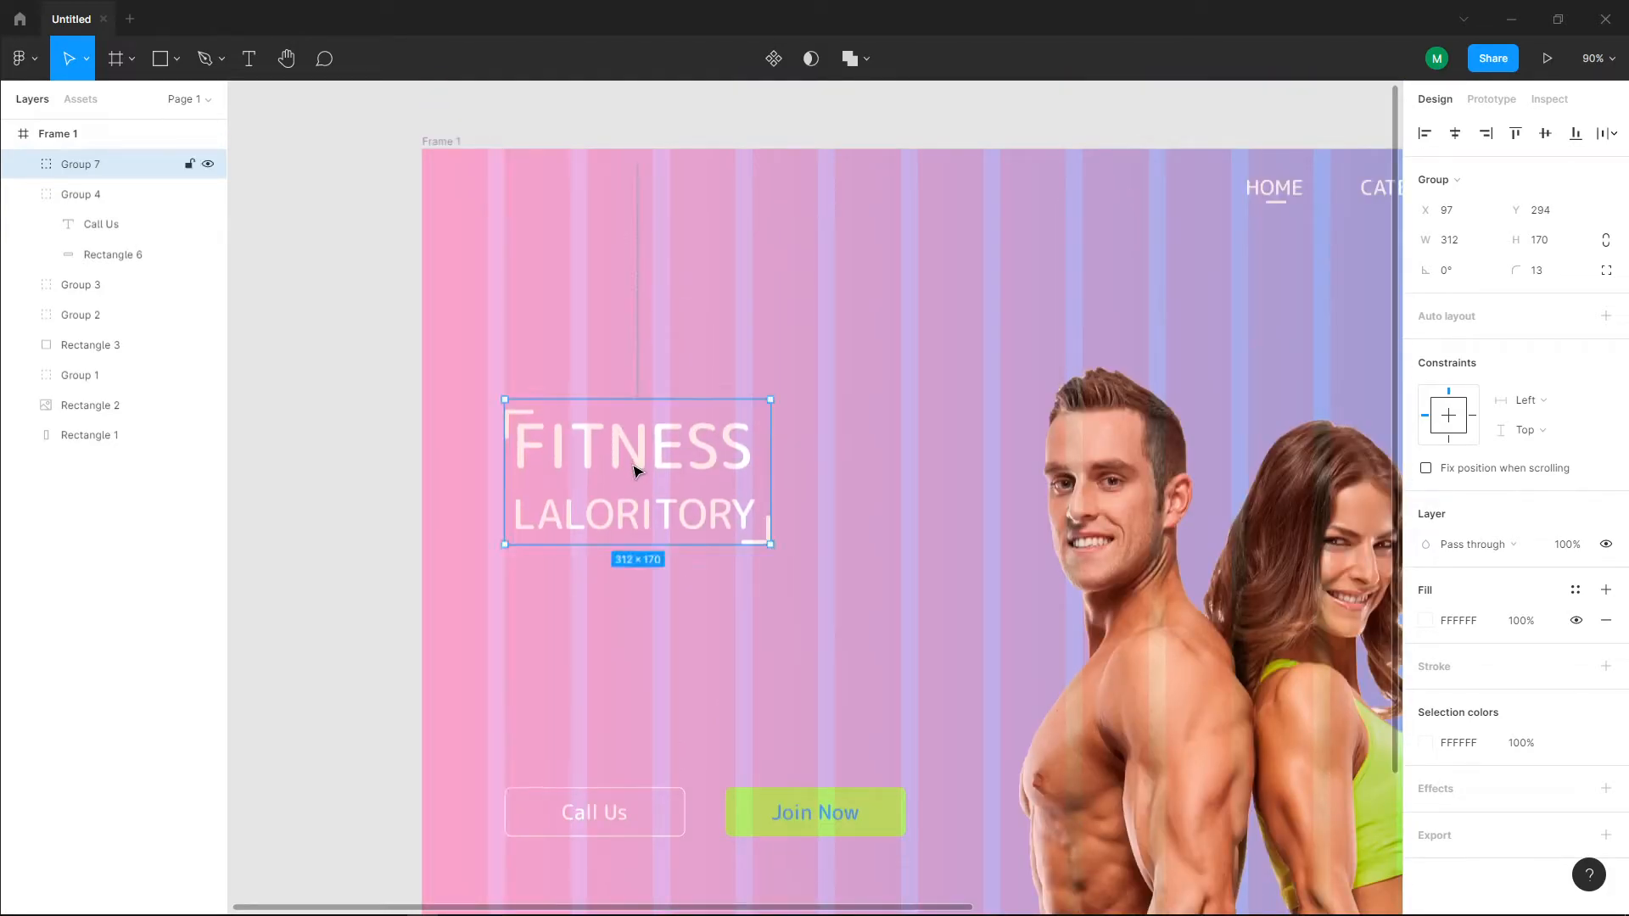
pyautogui.scroll(-1, 639, 477)
pyautogui.press('Escape')
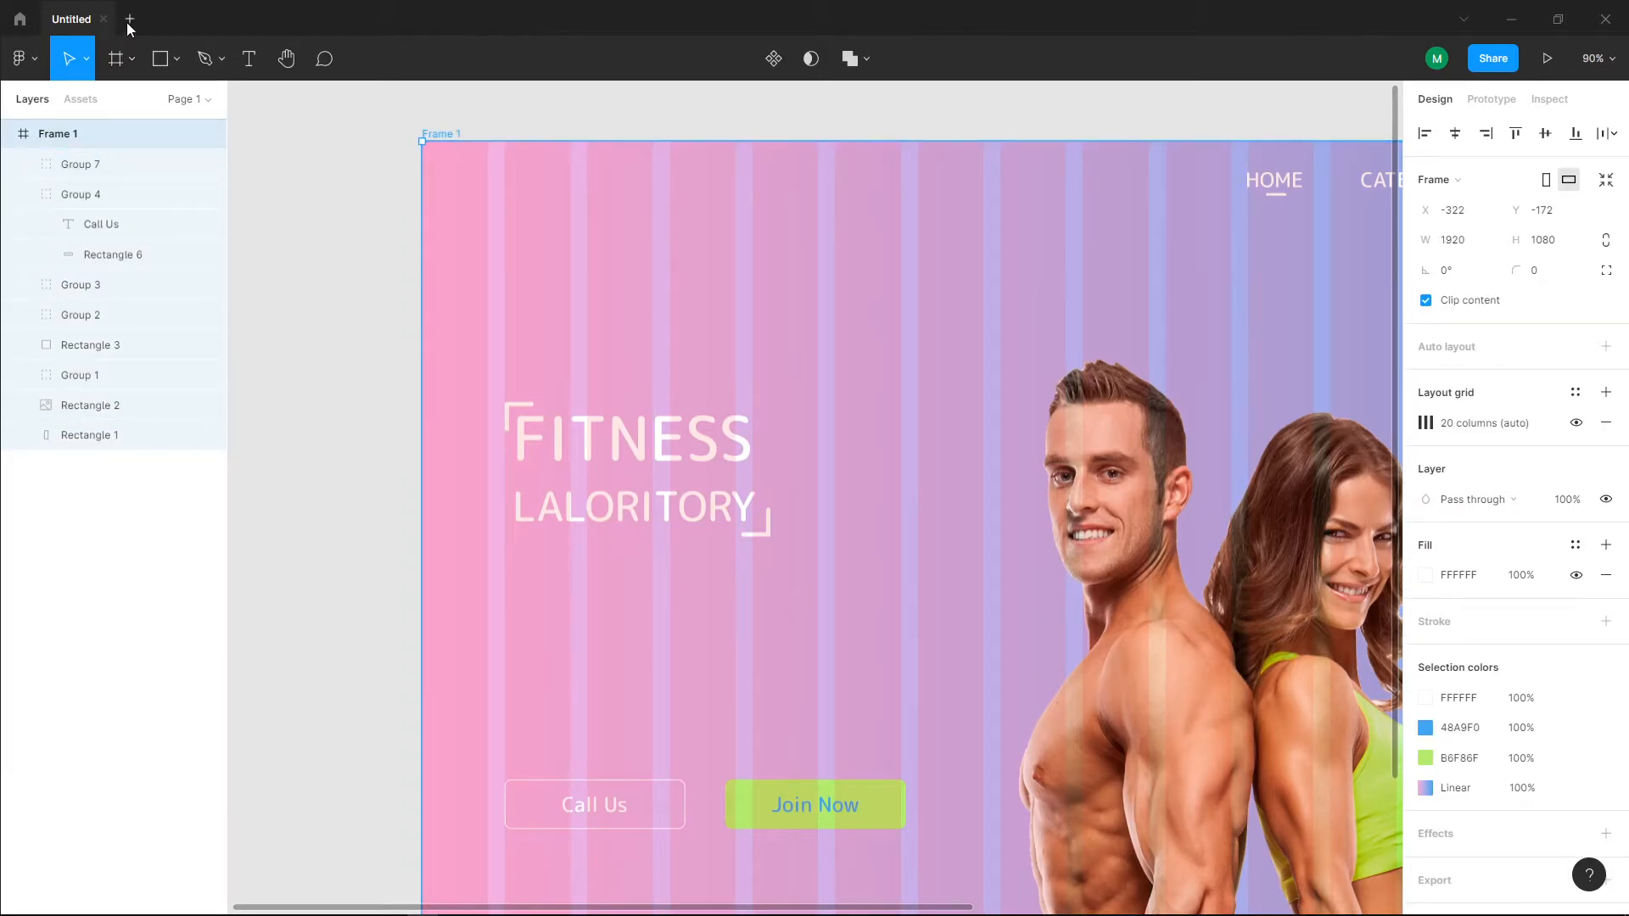
pyautogui.hotkey('ctrl', 'n')
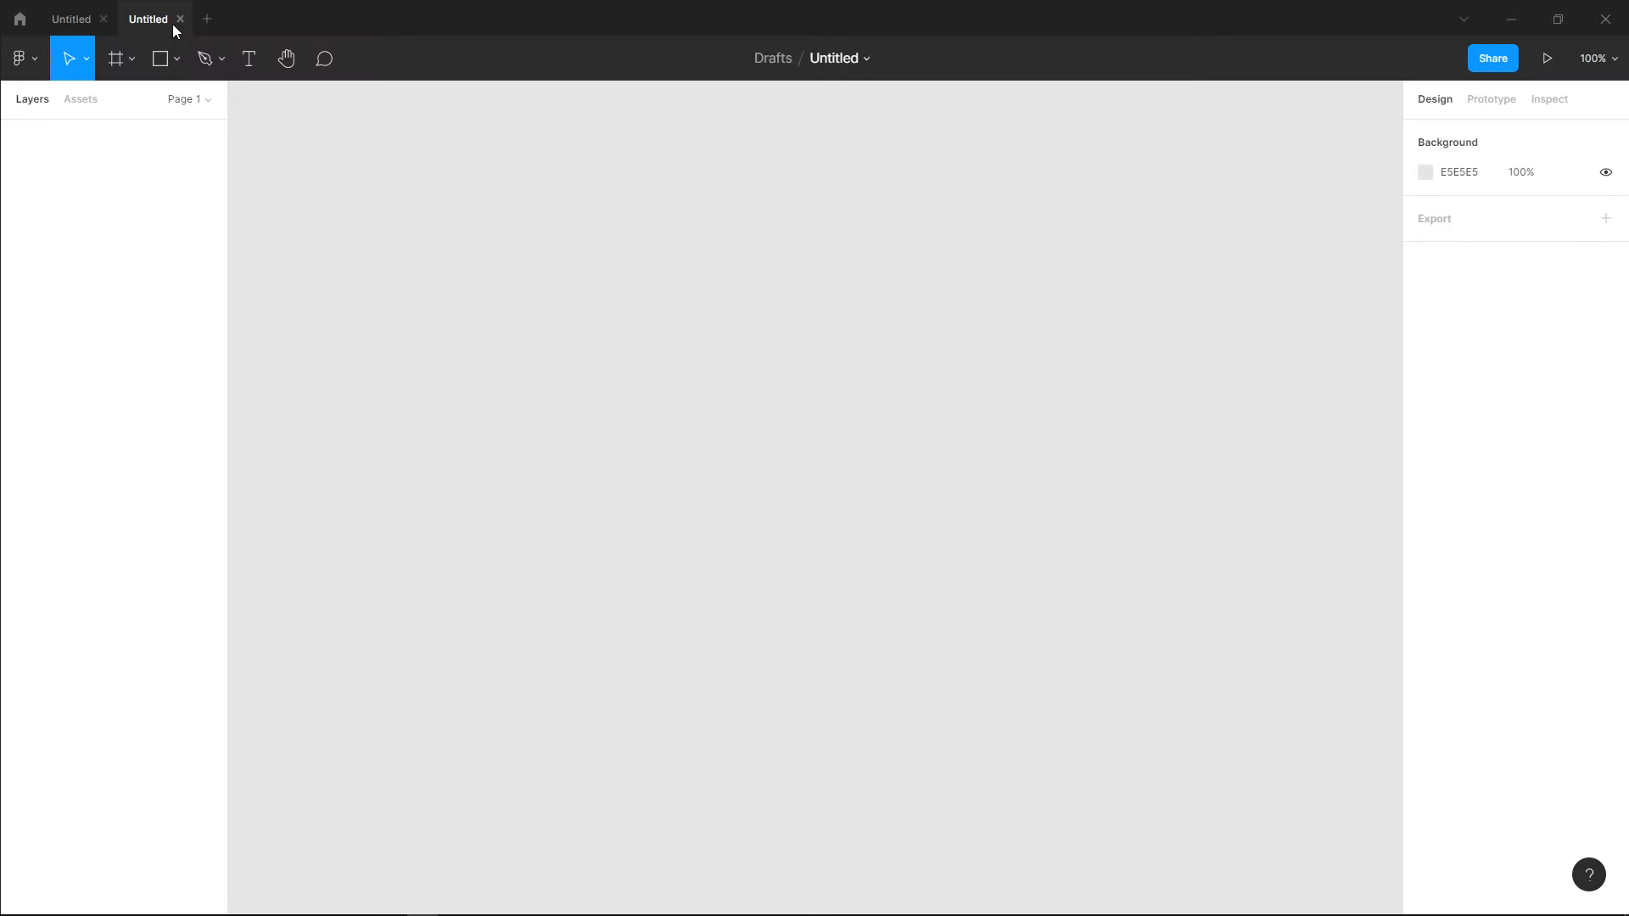
pyautogui.click(178, 18)
pyautogui.click(130, 25)
pyautogui.click(24, 59)
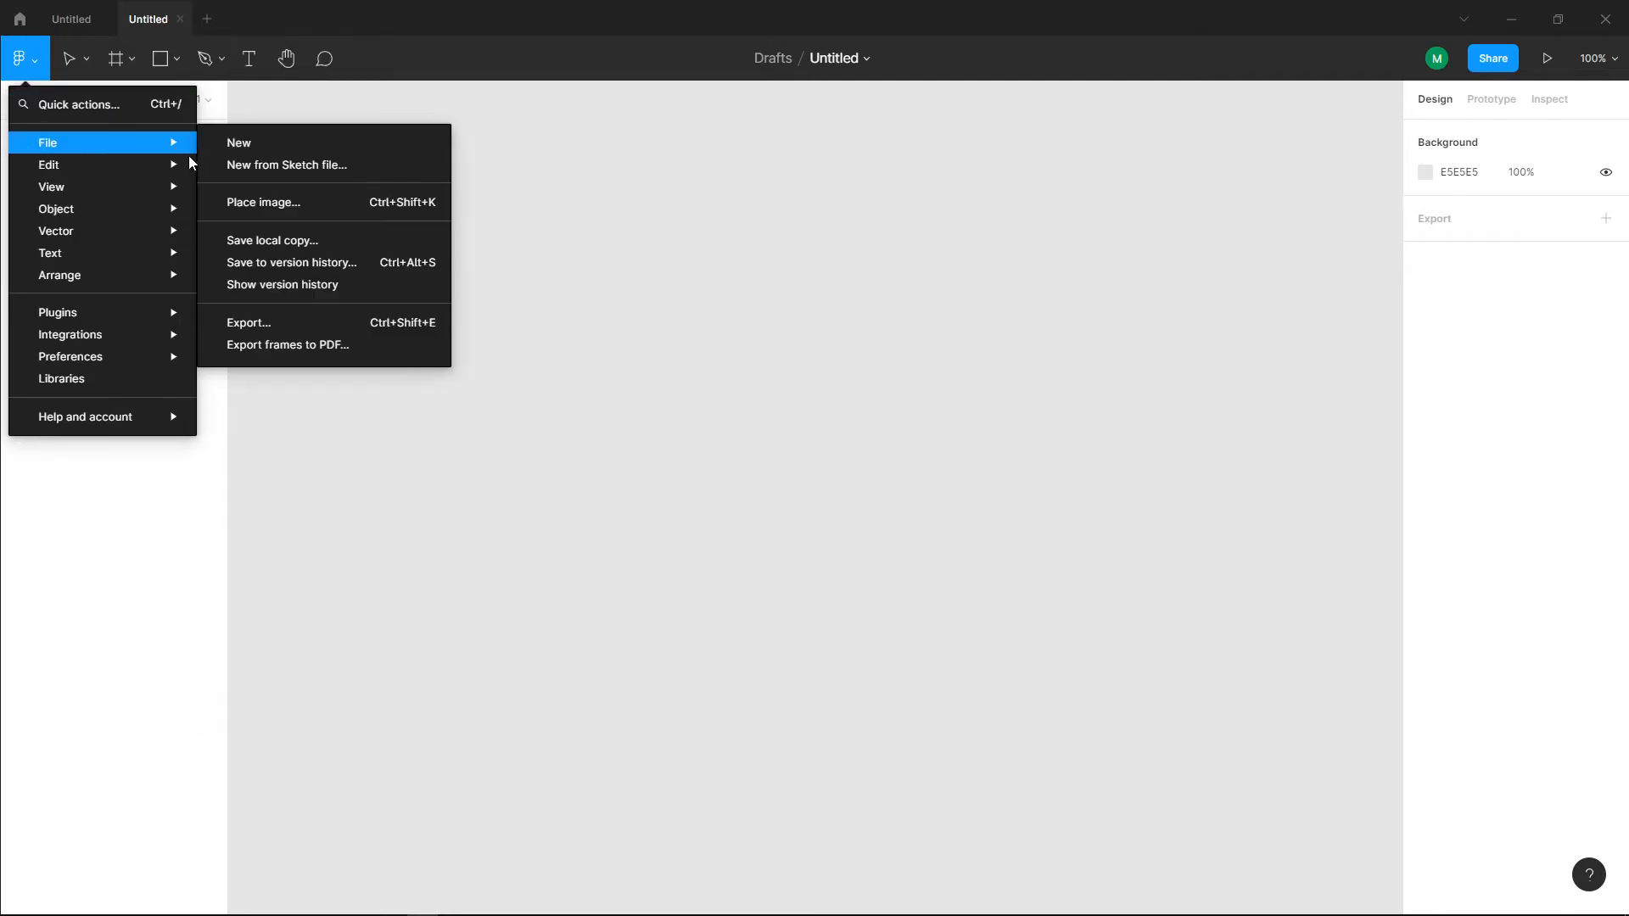
pyautogui.click(43, 54)
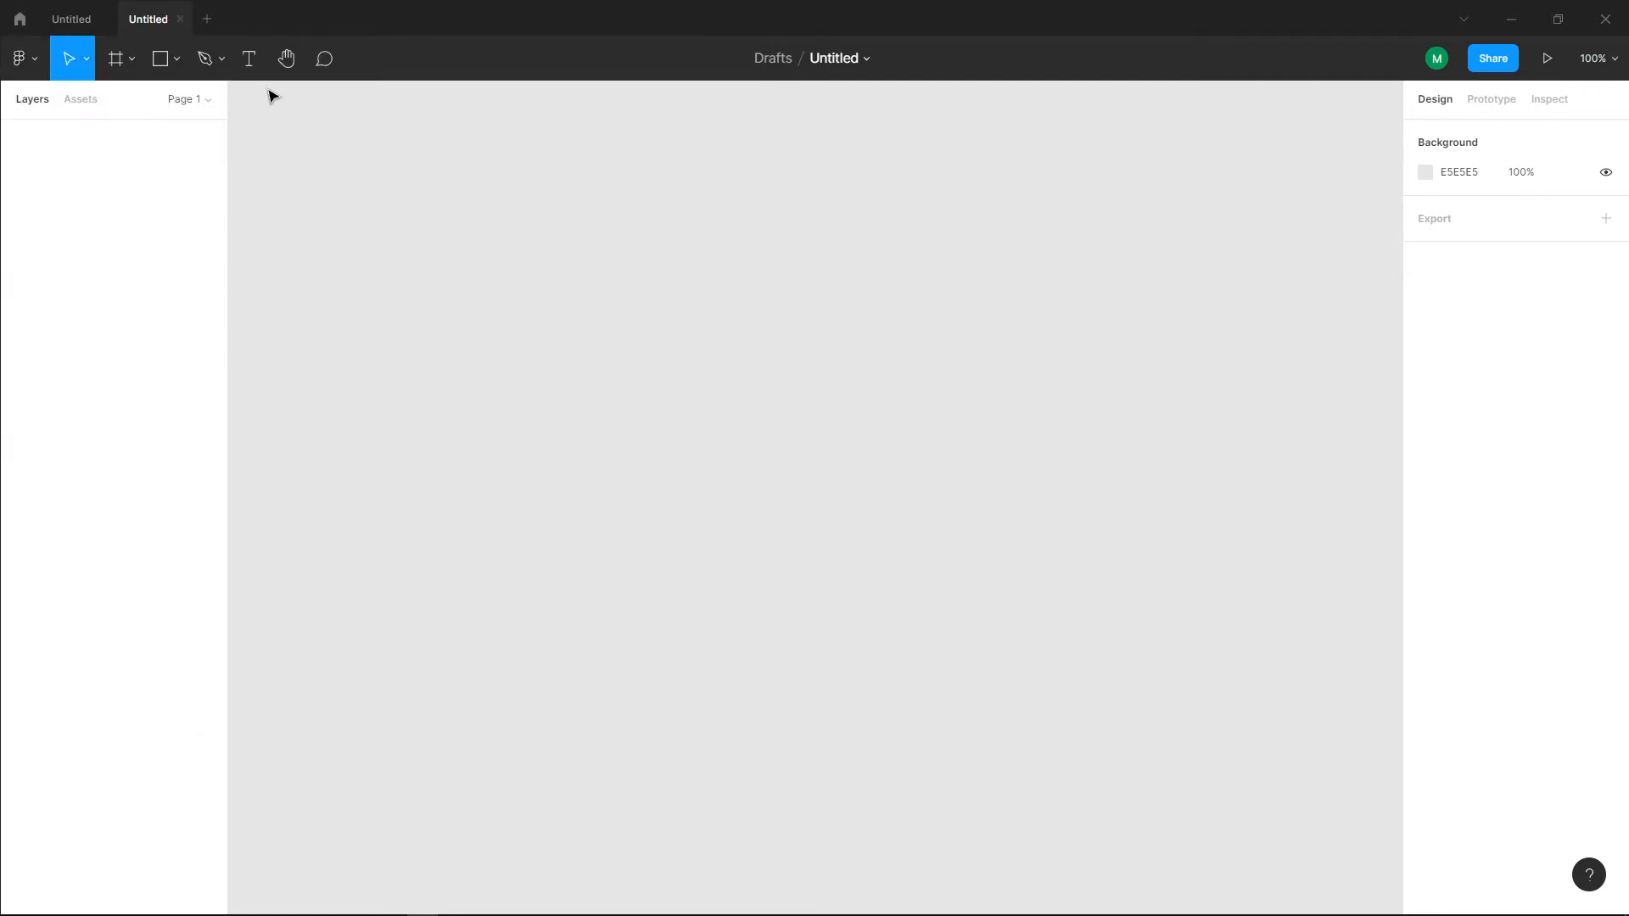
pyautogui.click(22, 59)
pyautogui.click(25, 61)
pyautogui.click(179, 19)
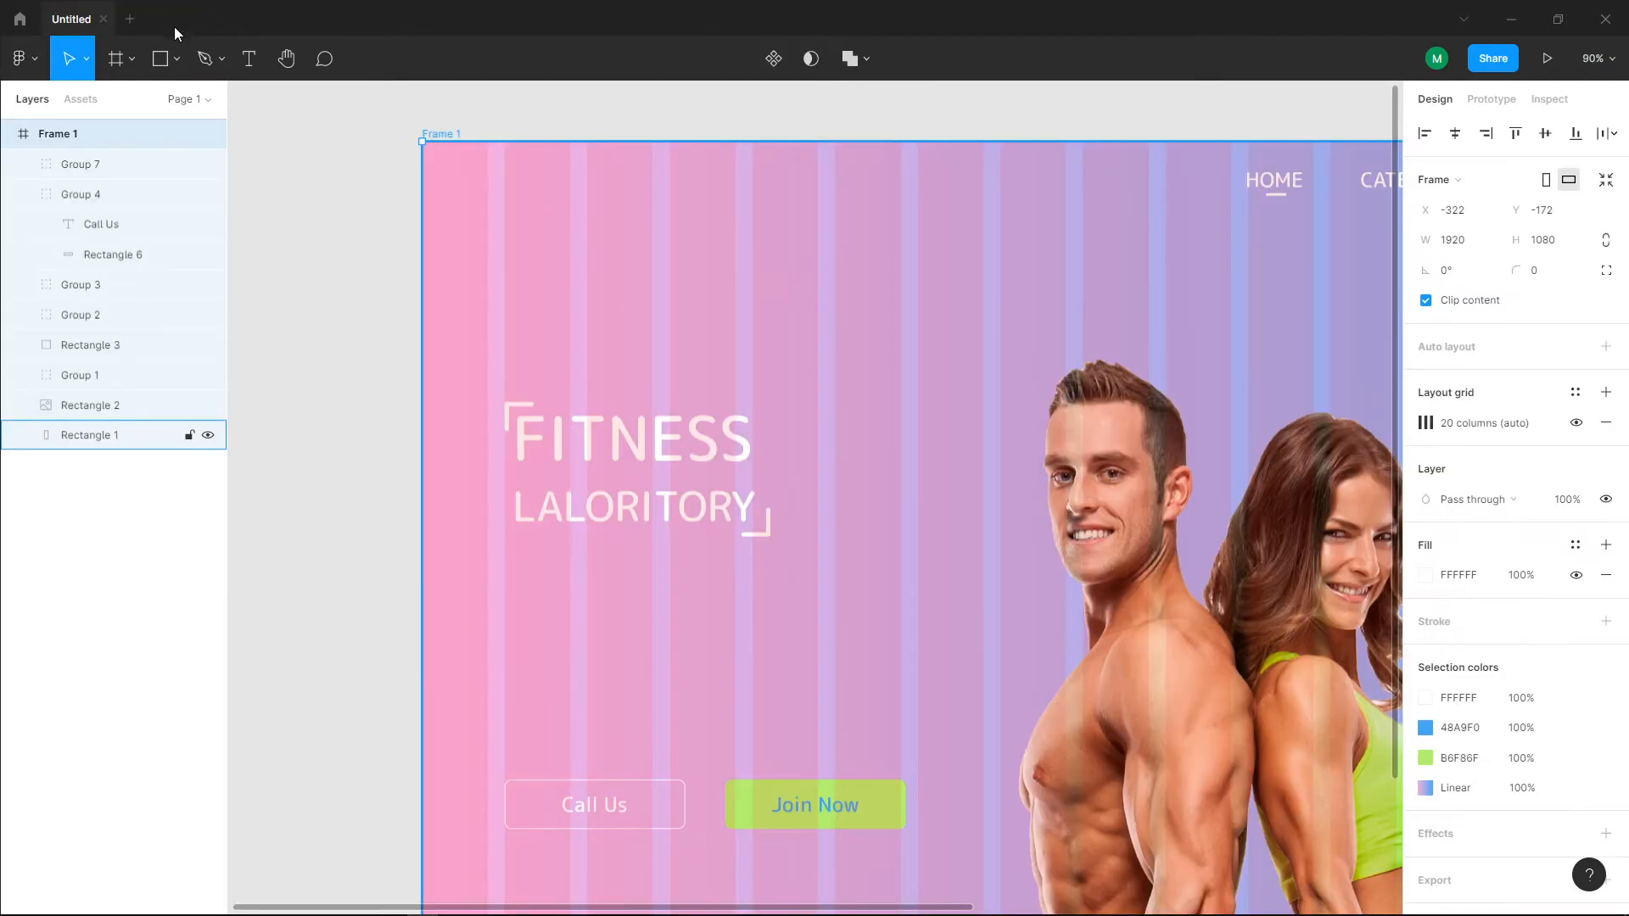
# Step: Start a new text layer between "LALORITORY" and the "Call Us" button, at about X 125, Y 529
pyautogui.click(243, 64)
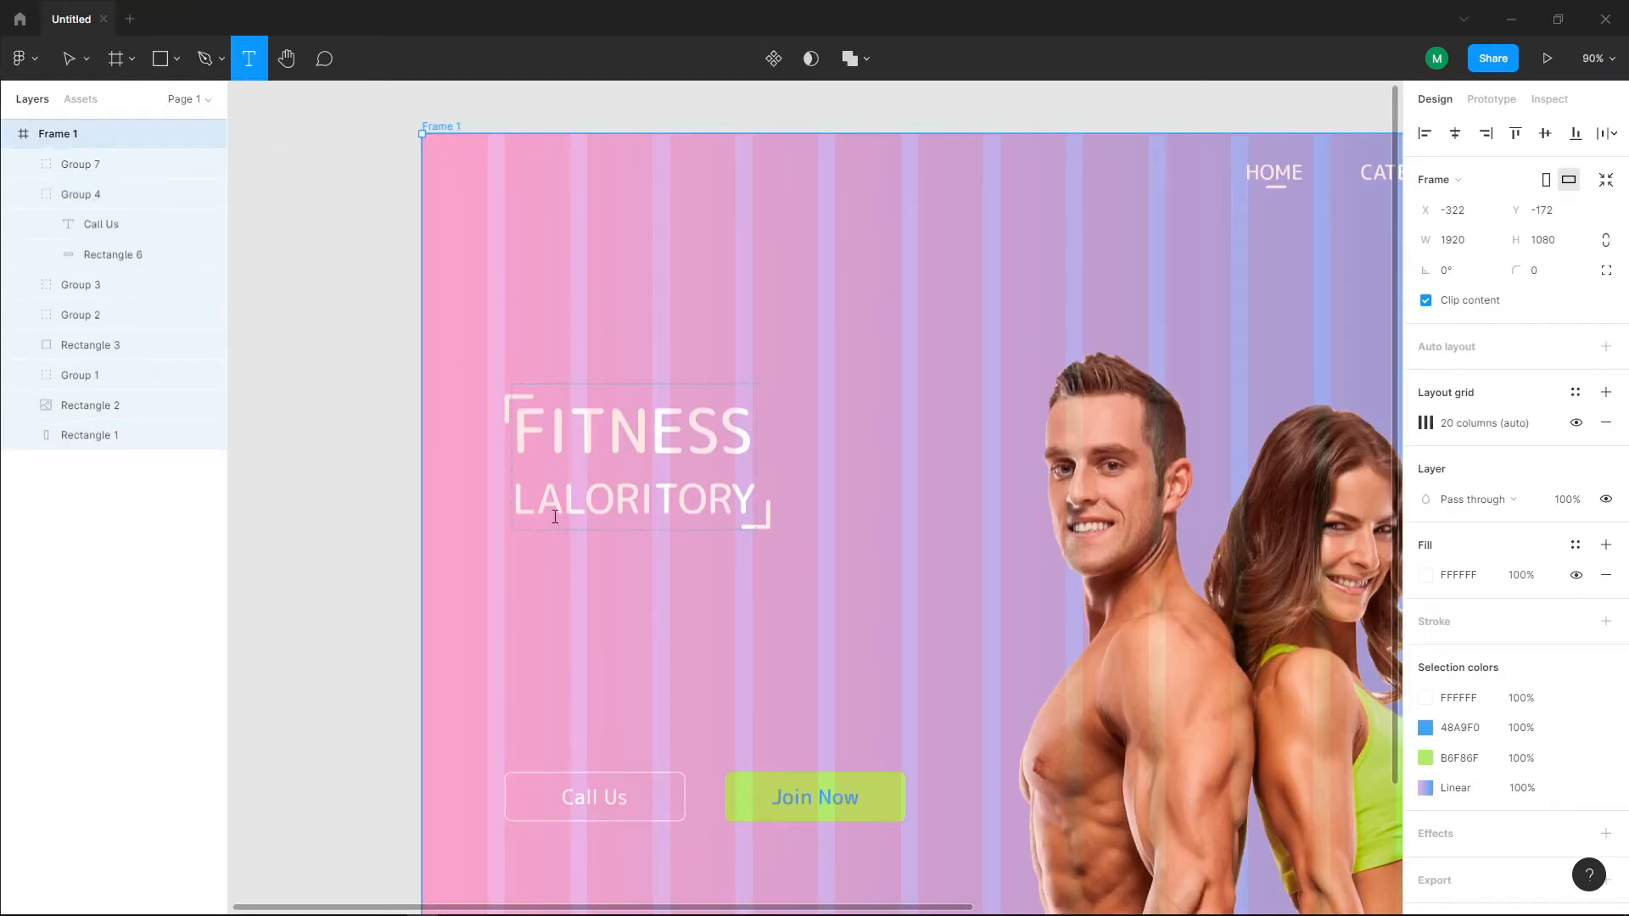
pyautogui.click(530, 586)
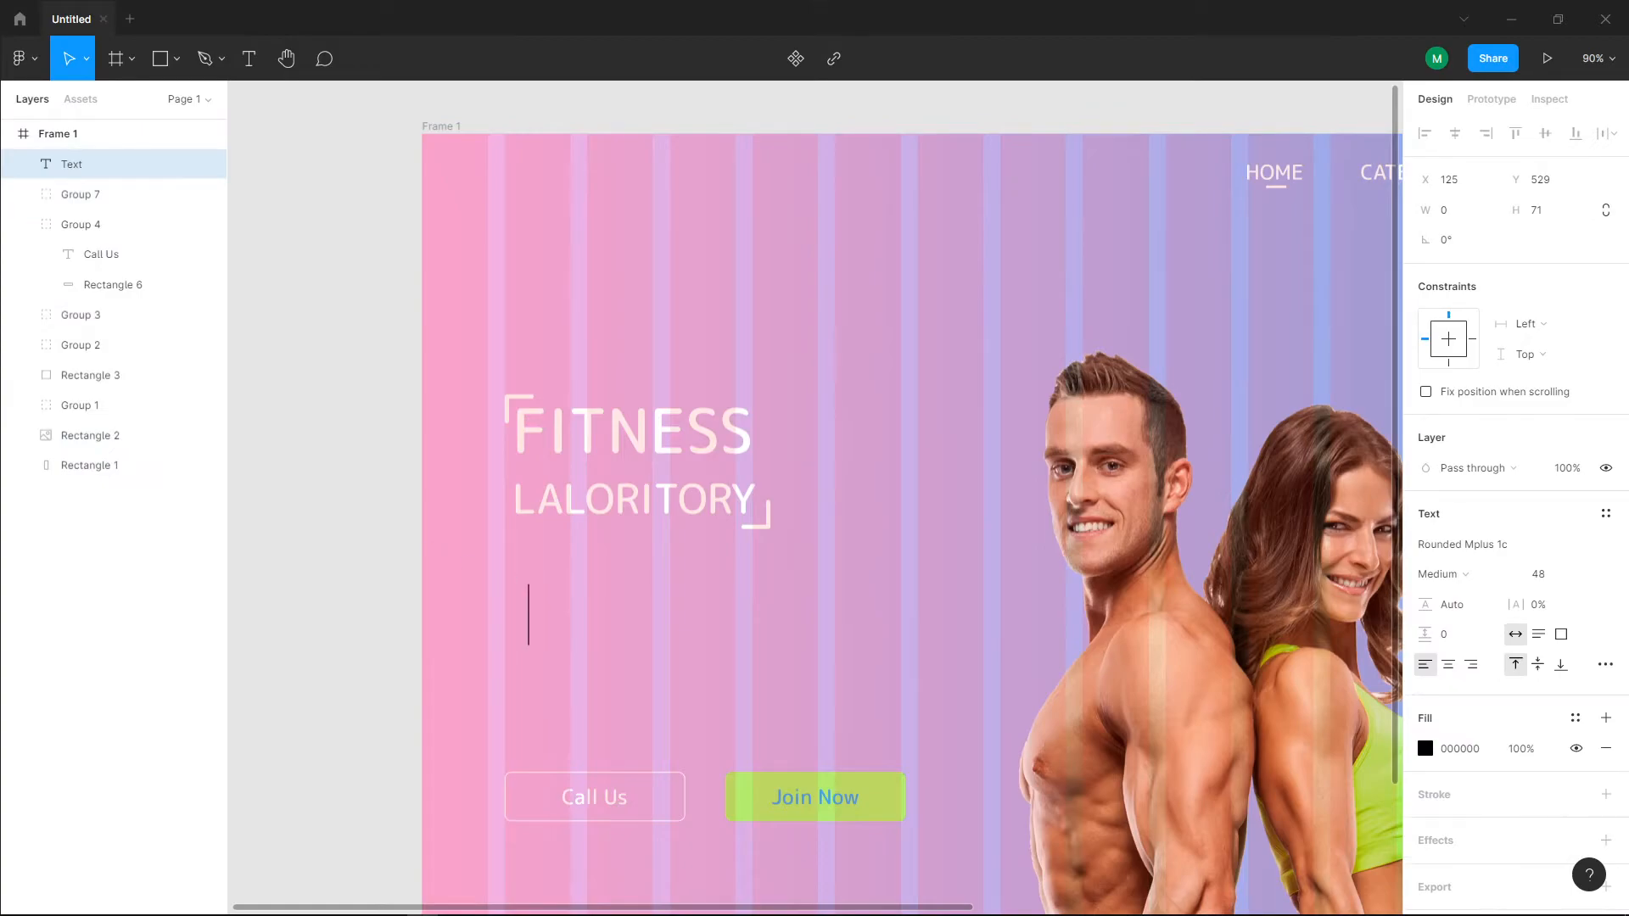
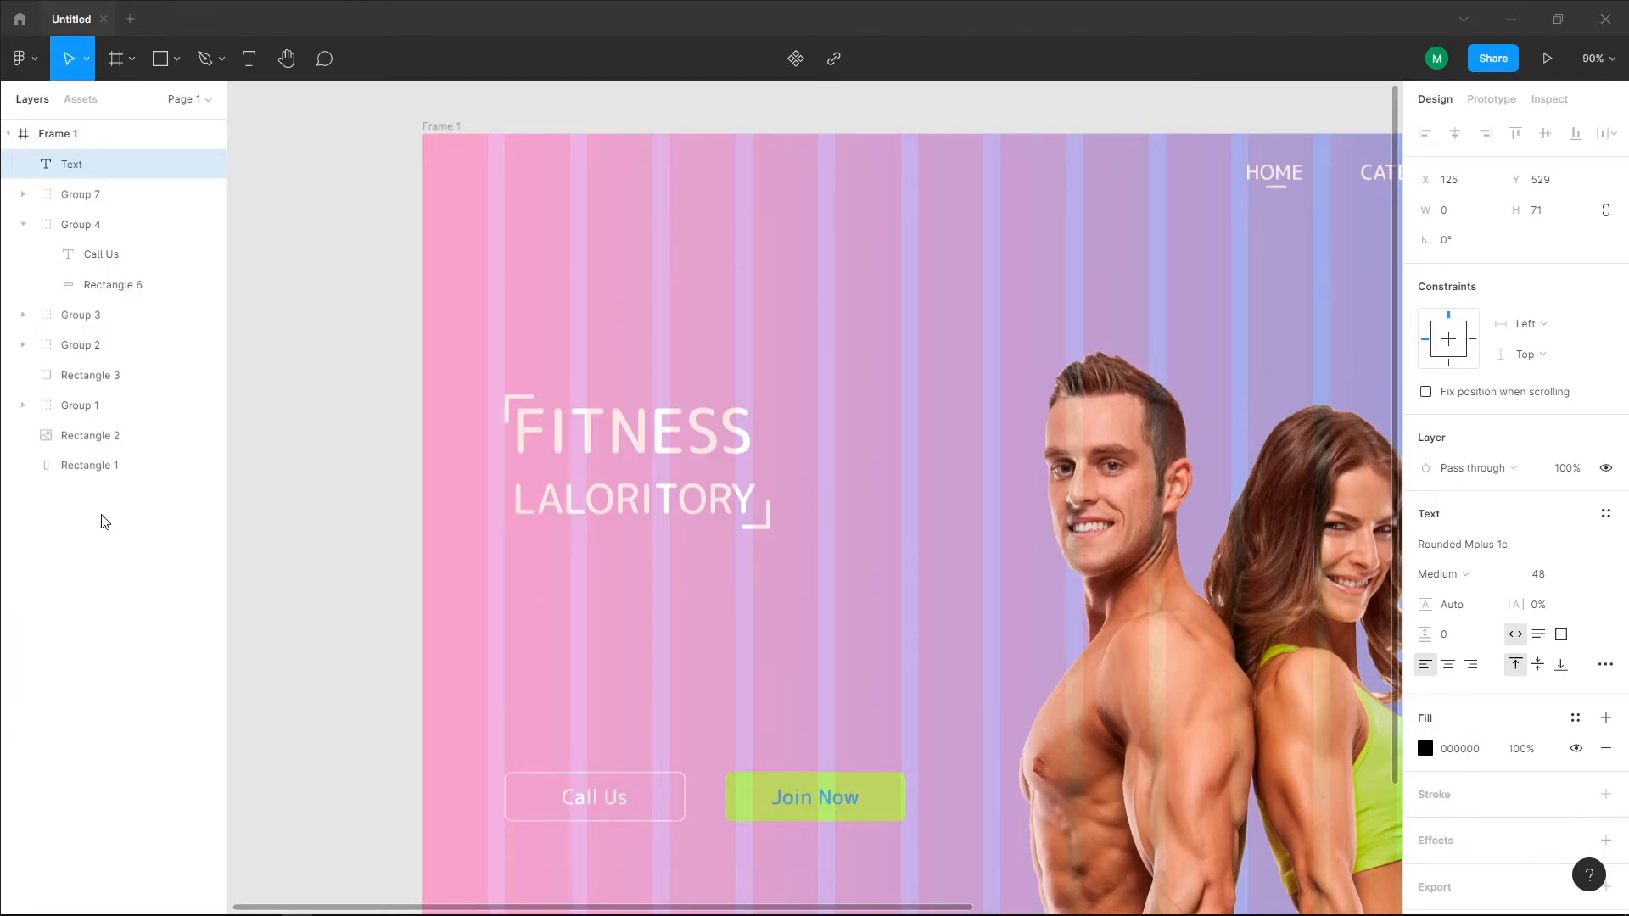
# Step: Discard the empty text layer and paste the Lorem ipsum paragraph between "LALORITORY" and the "Call Us" button, at about X 105, Y 539
pyautogui.press('Escape')
pyautogui.click(248, 57)
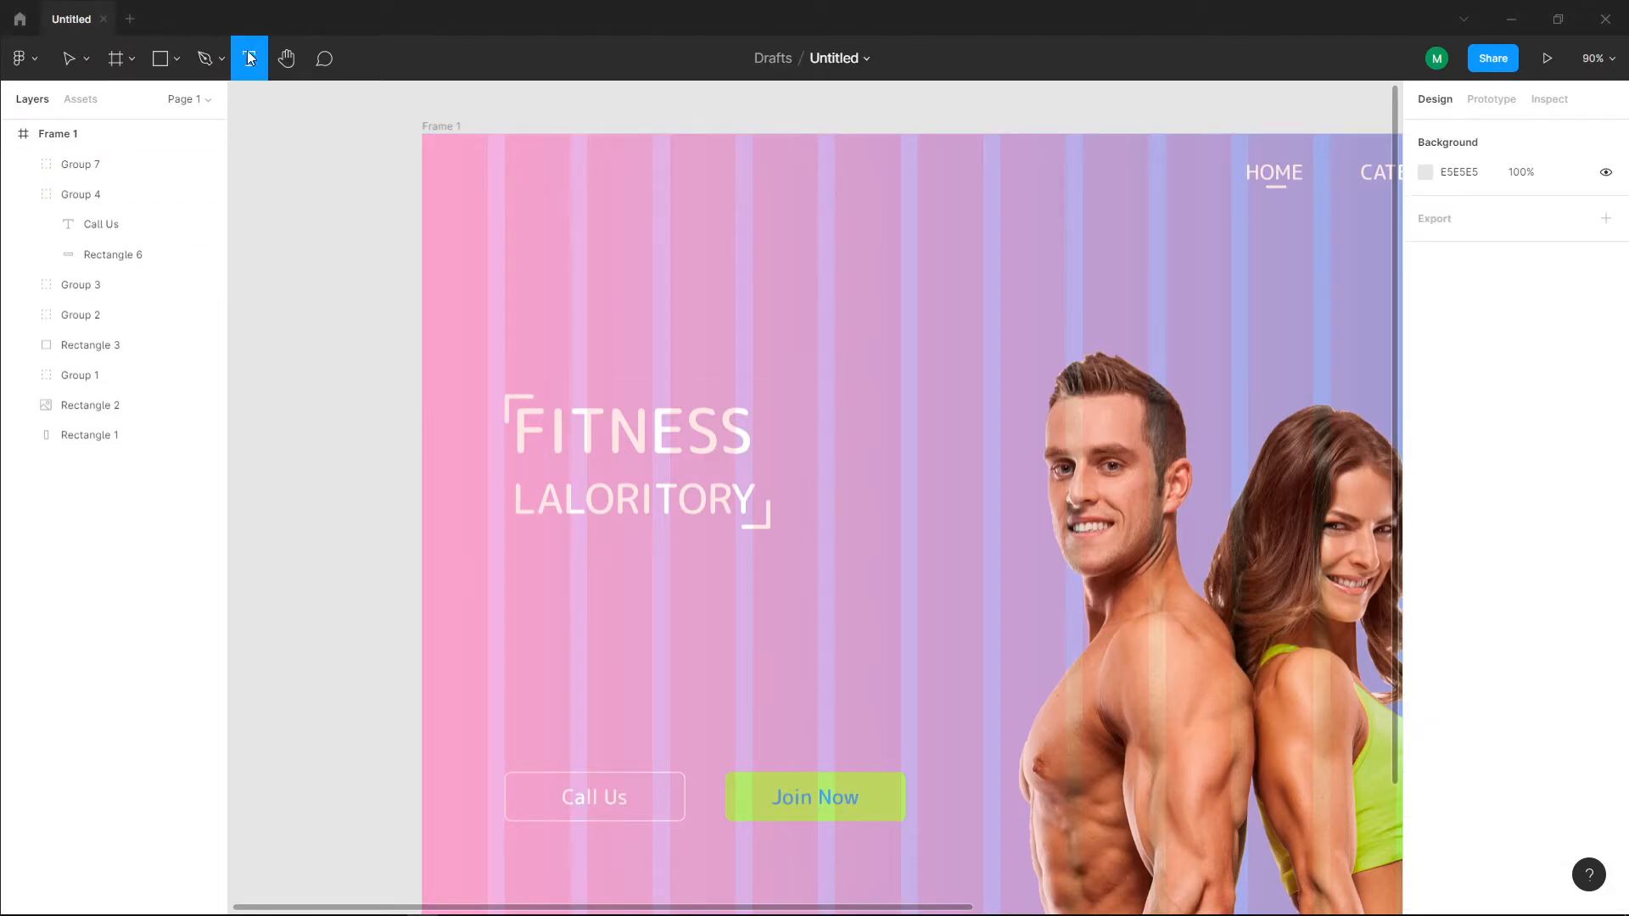
pyautogui.click(511, 593)
pyautogui.hotkey('ctrl', 'v')
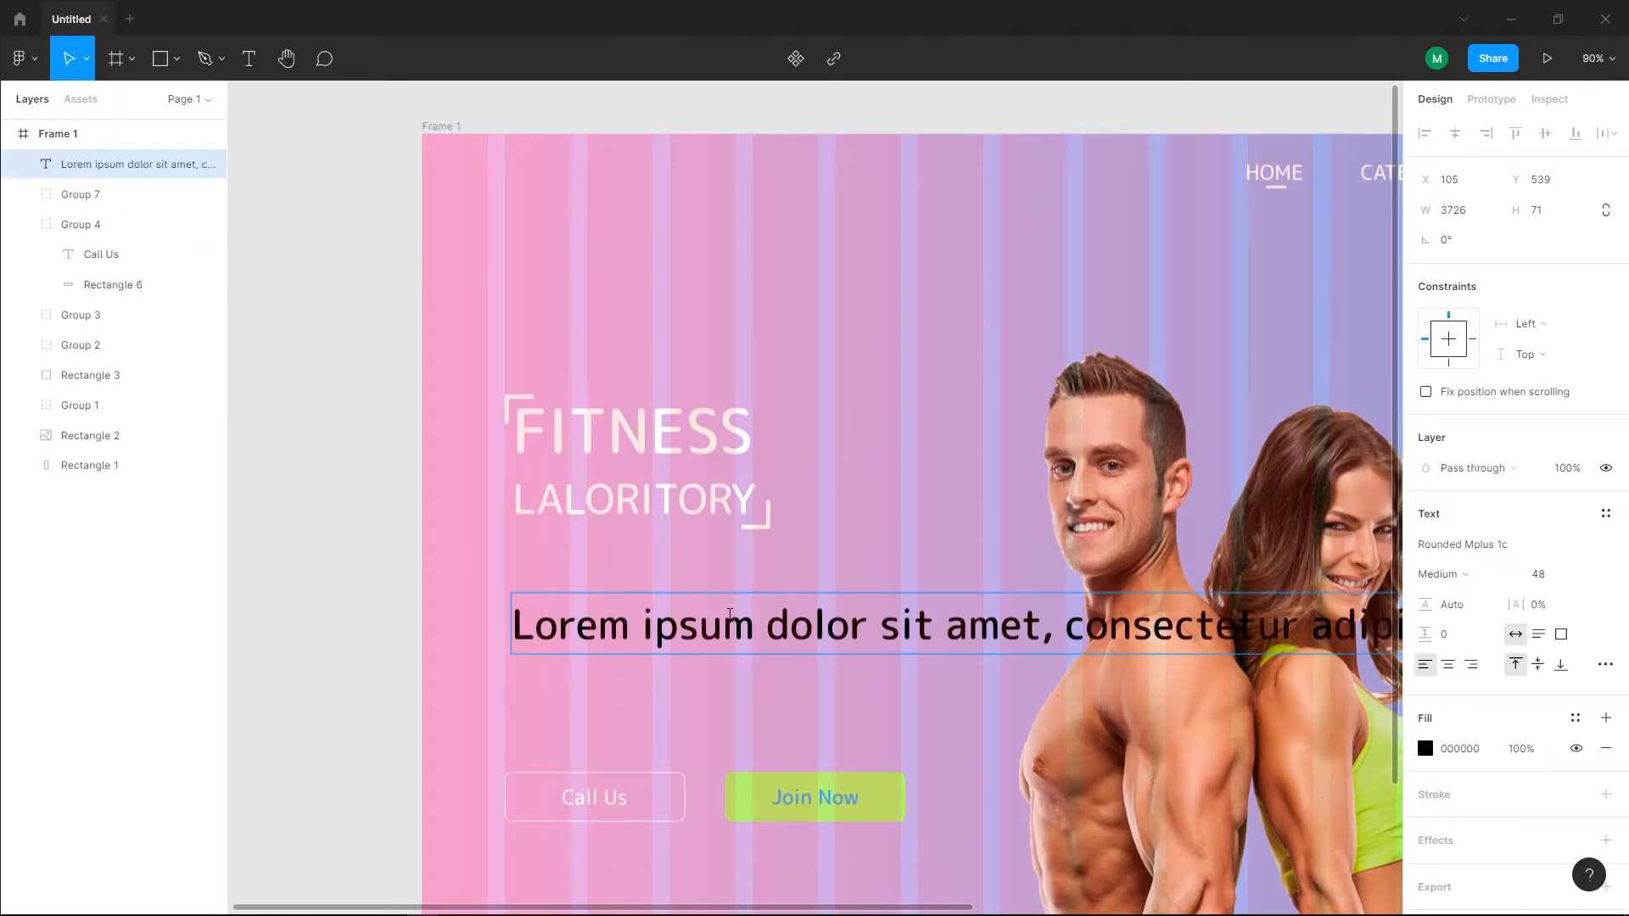
# Step: Set the whole Lorem ipsum paragraph to Regular weight with a white FFFFFF fill
pyautogui.hotkey('ctrl', 'a')
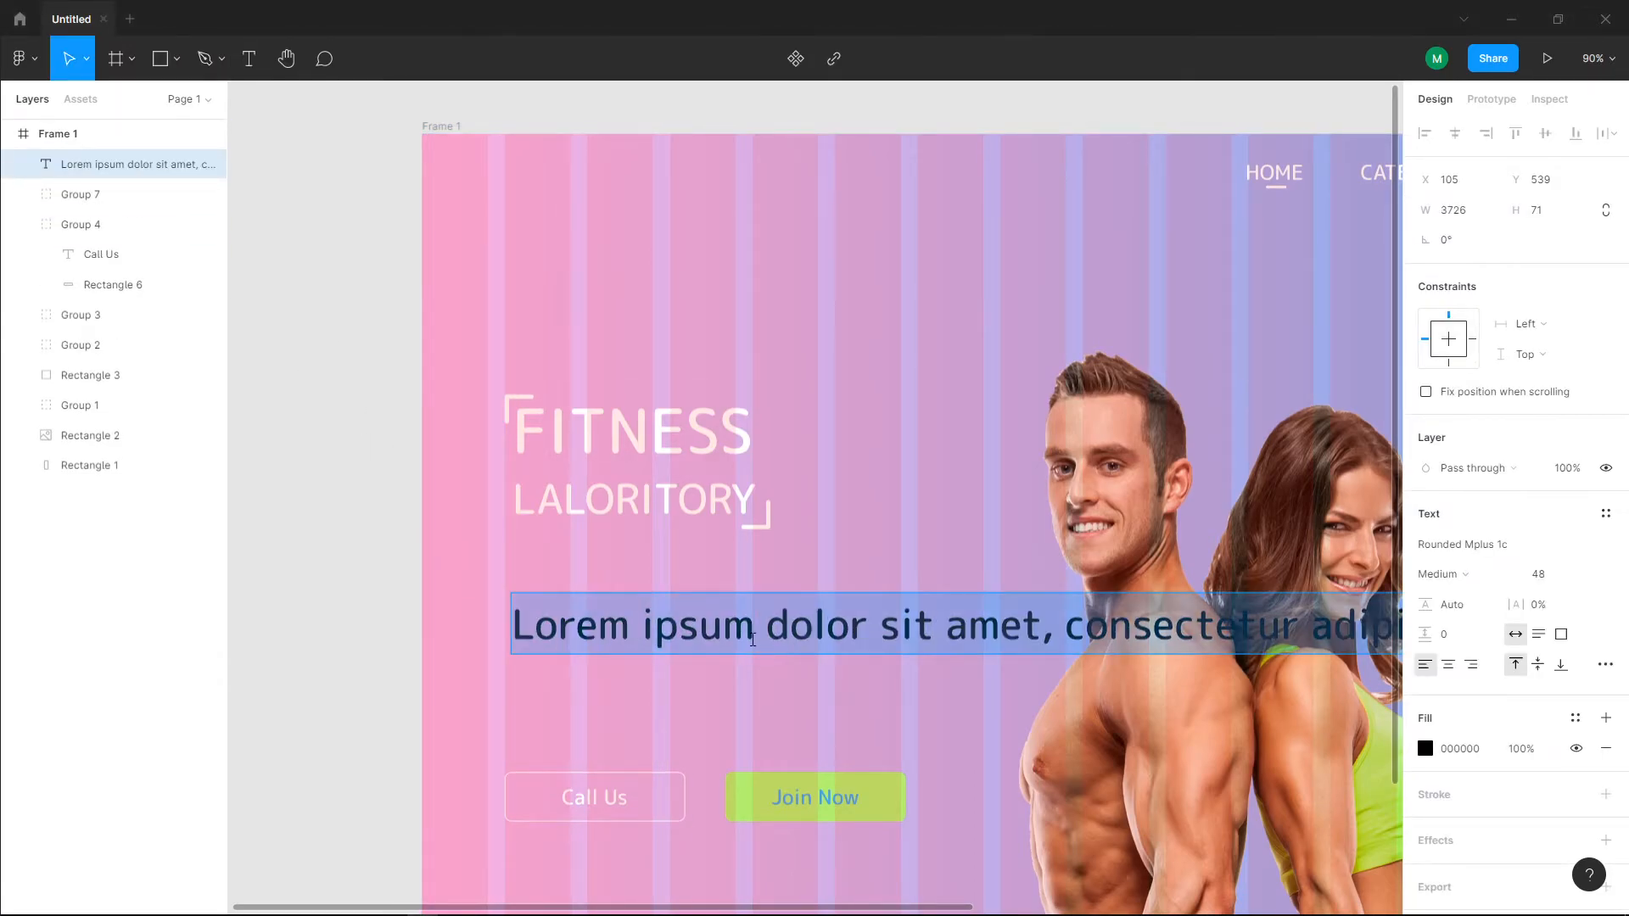
pyautogui.click(1495, 578)
pyautogui.click(1493, 549)
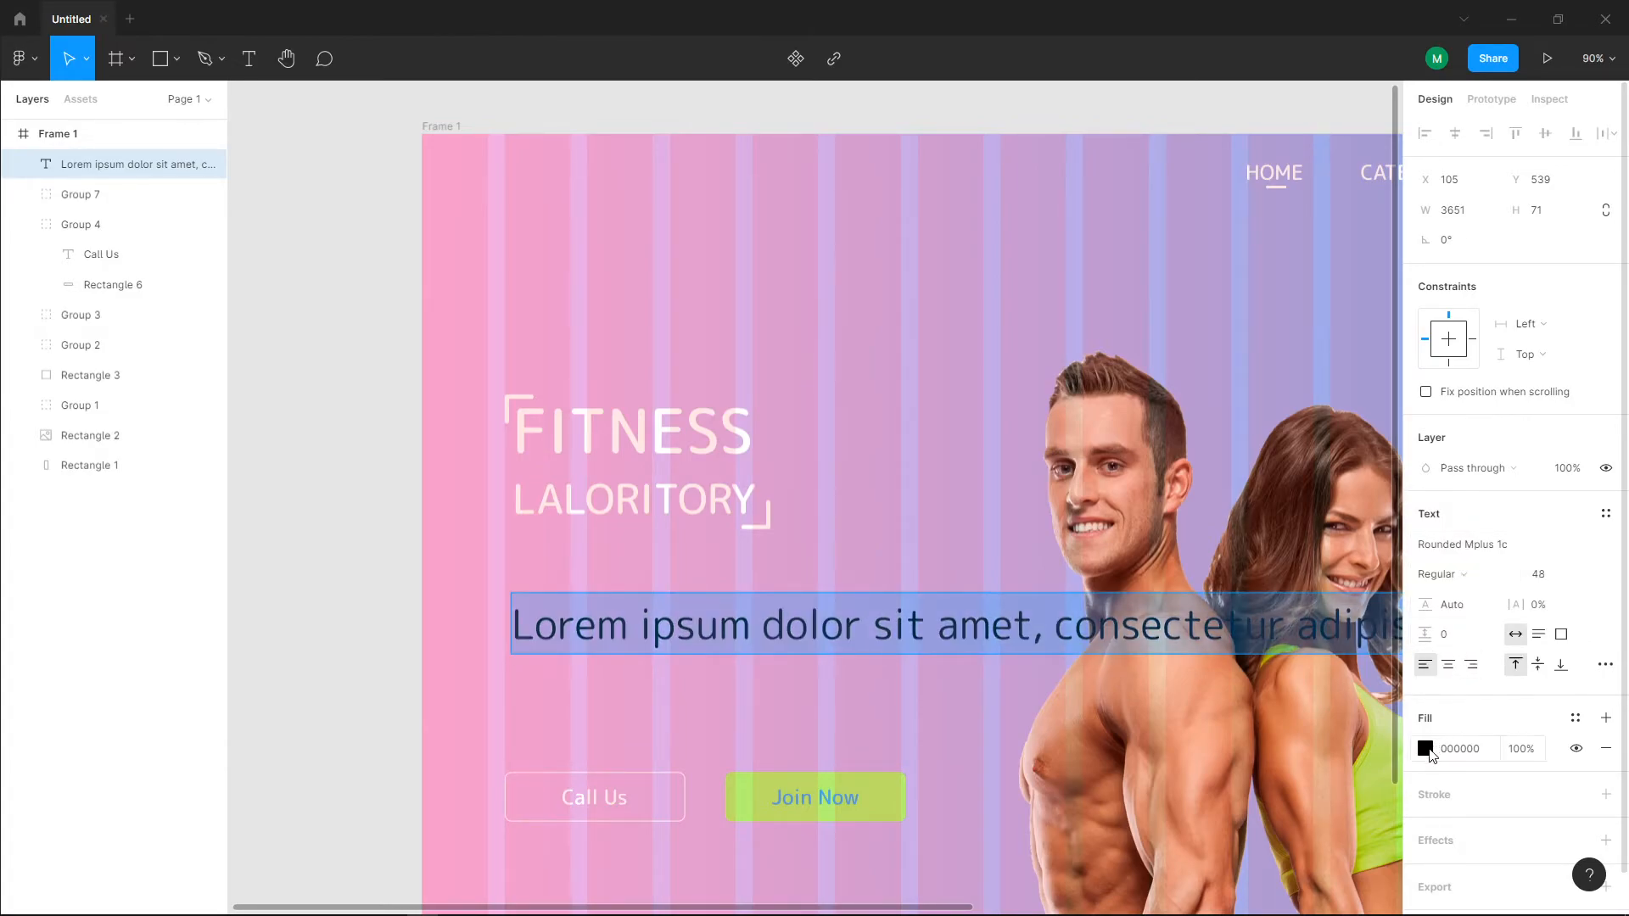
pyautogui.click(1430, 751)
pyautogui.moveTo(1189, 454); pyautogui.dragTo(1173, 437)
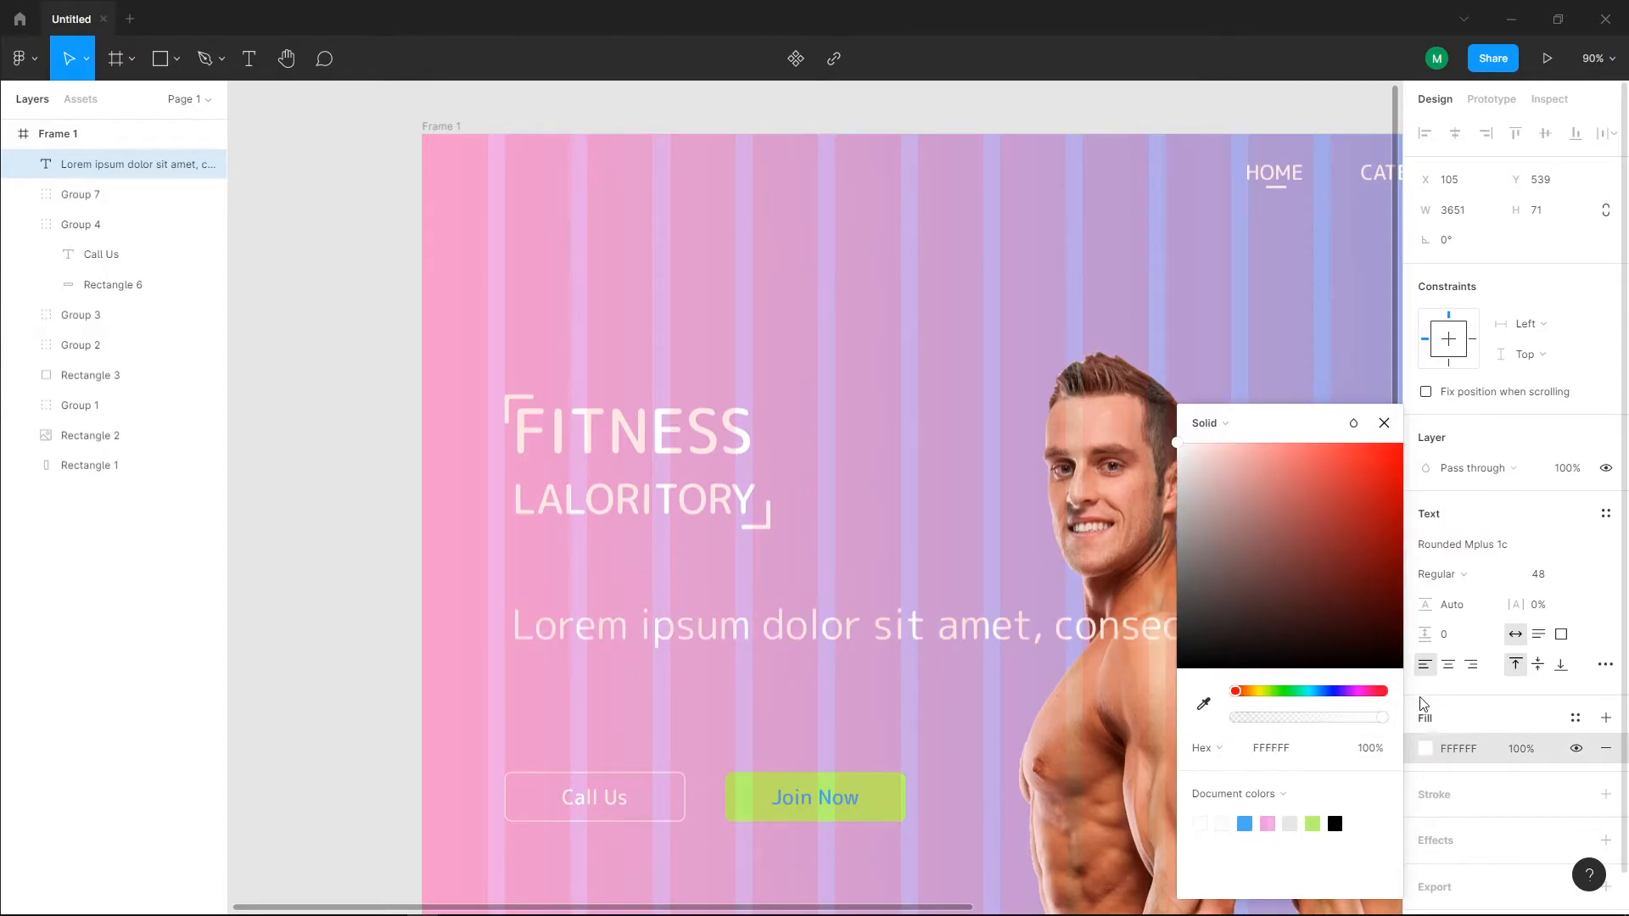
# Step: Set the Lorem ipsum paragraph's font size to 24
pyautogui.scroll(-5, 1134, 567)
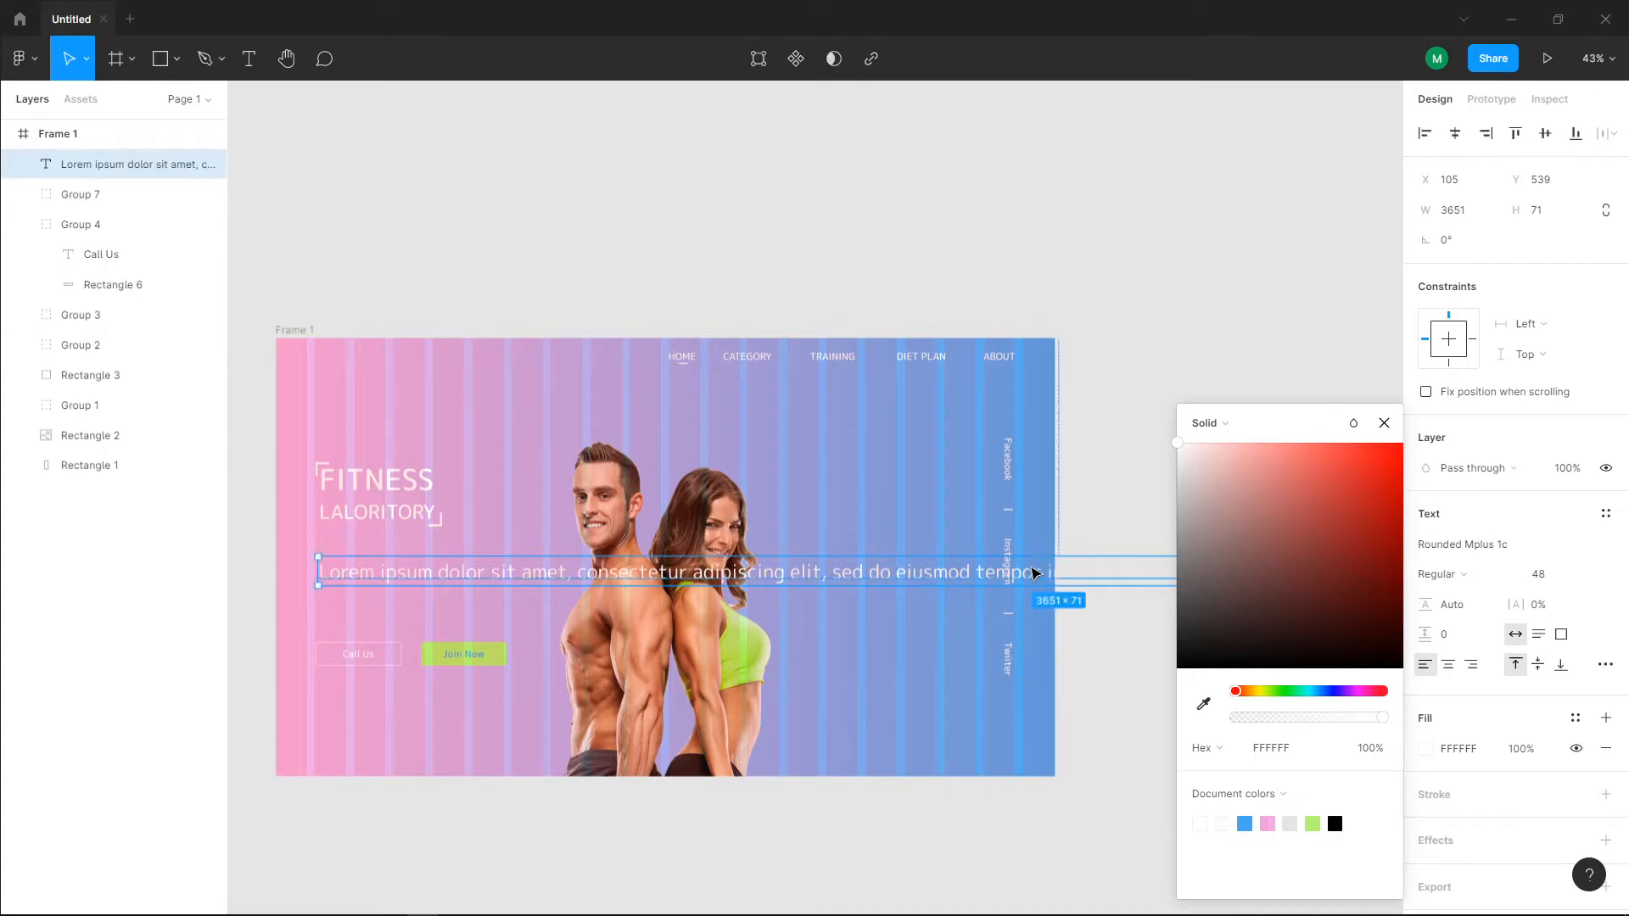
pyautogui.doubleClick(1031, 567)
pyautogui.click(1580, 574)
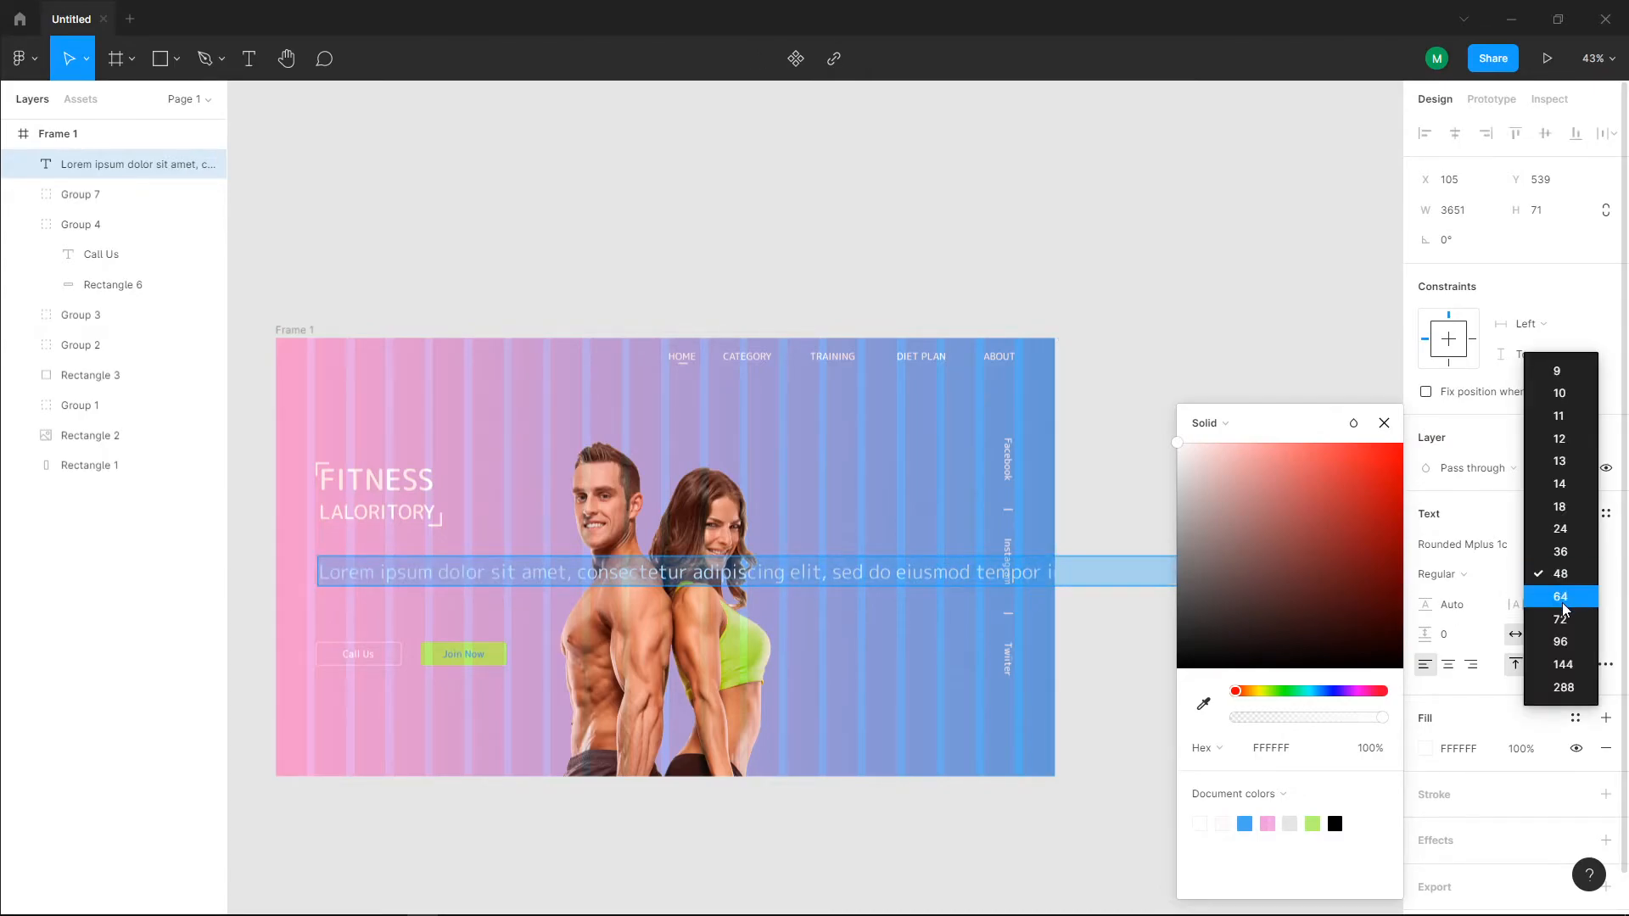
pyautogui.click(1561, 528)
pyautogui.press('Escape')
# Step: Narrow the paragraph's text box to about 582 px so it wraps onto four lines, and place it at X 97, Y 535
pyautogui.moveTo(1063, 571); pyautogui.dragTo(867, 588)
pyautogui.scroll(3, 456, 645)
pyautogui.moveTo(932, 527); pyautogui.dragTo(958, 531)
pyautogui.moveTo(604, 547); pyautogui.dragTo(665, 550)
pyautogui.moveTo(695, 490); pyautogui.dragTo(689, 499)
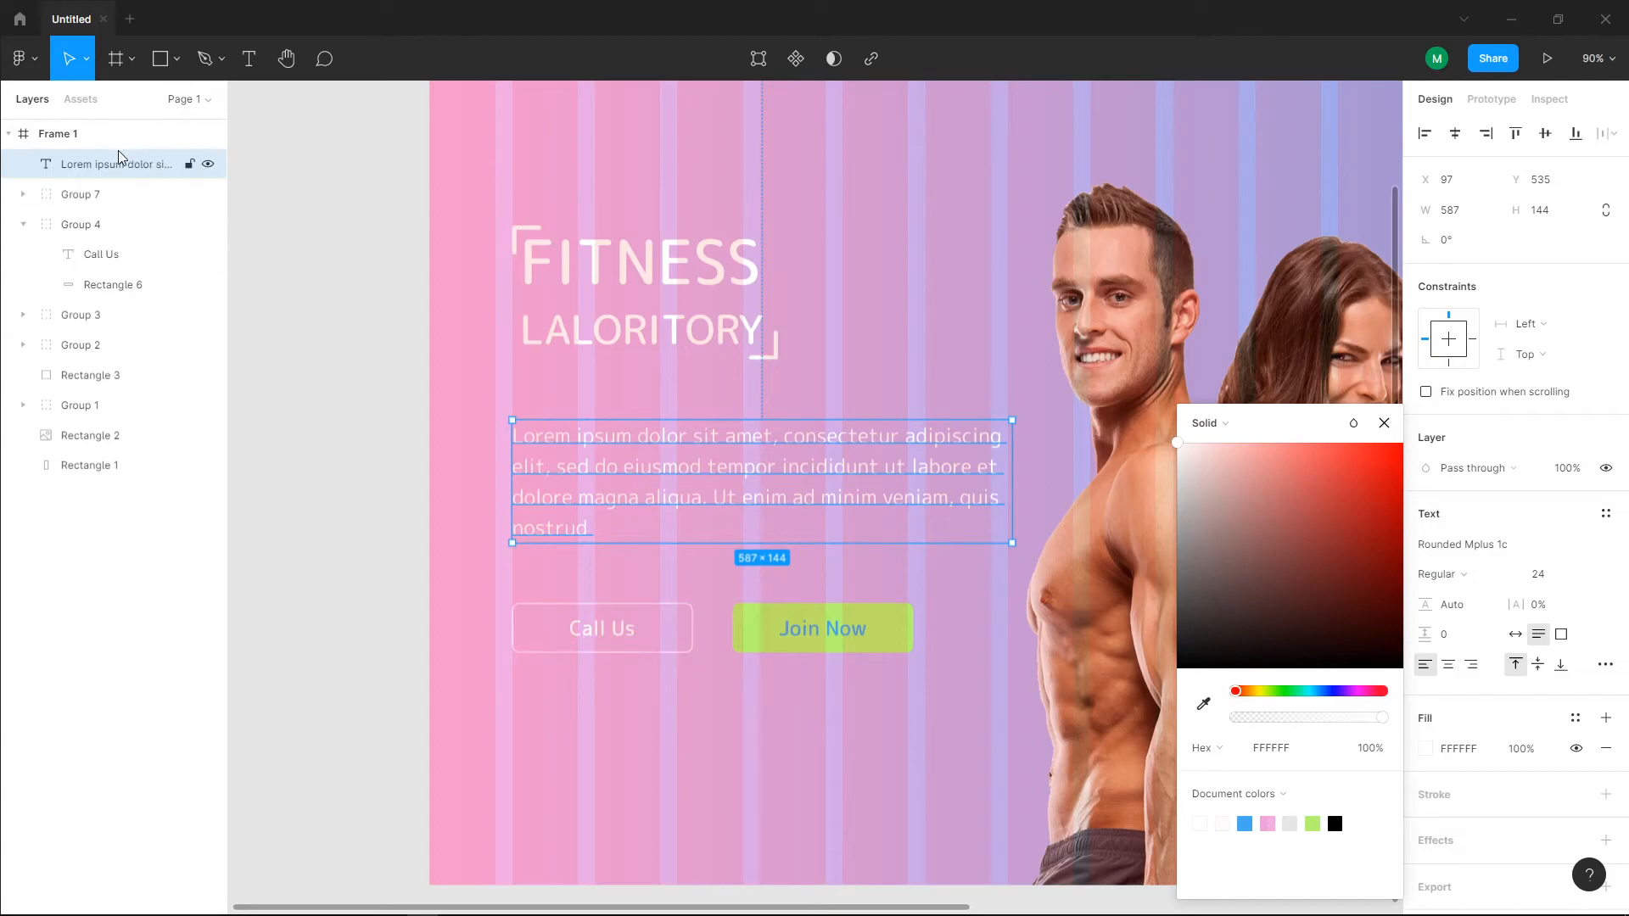
pyautogui.click(76, 133)
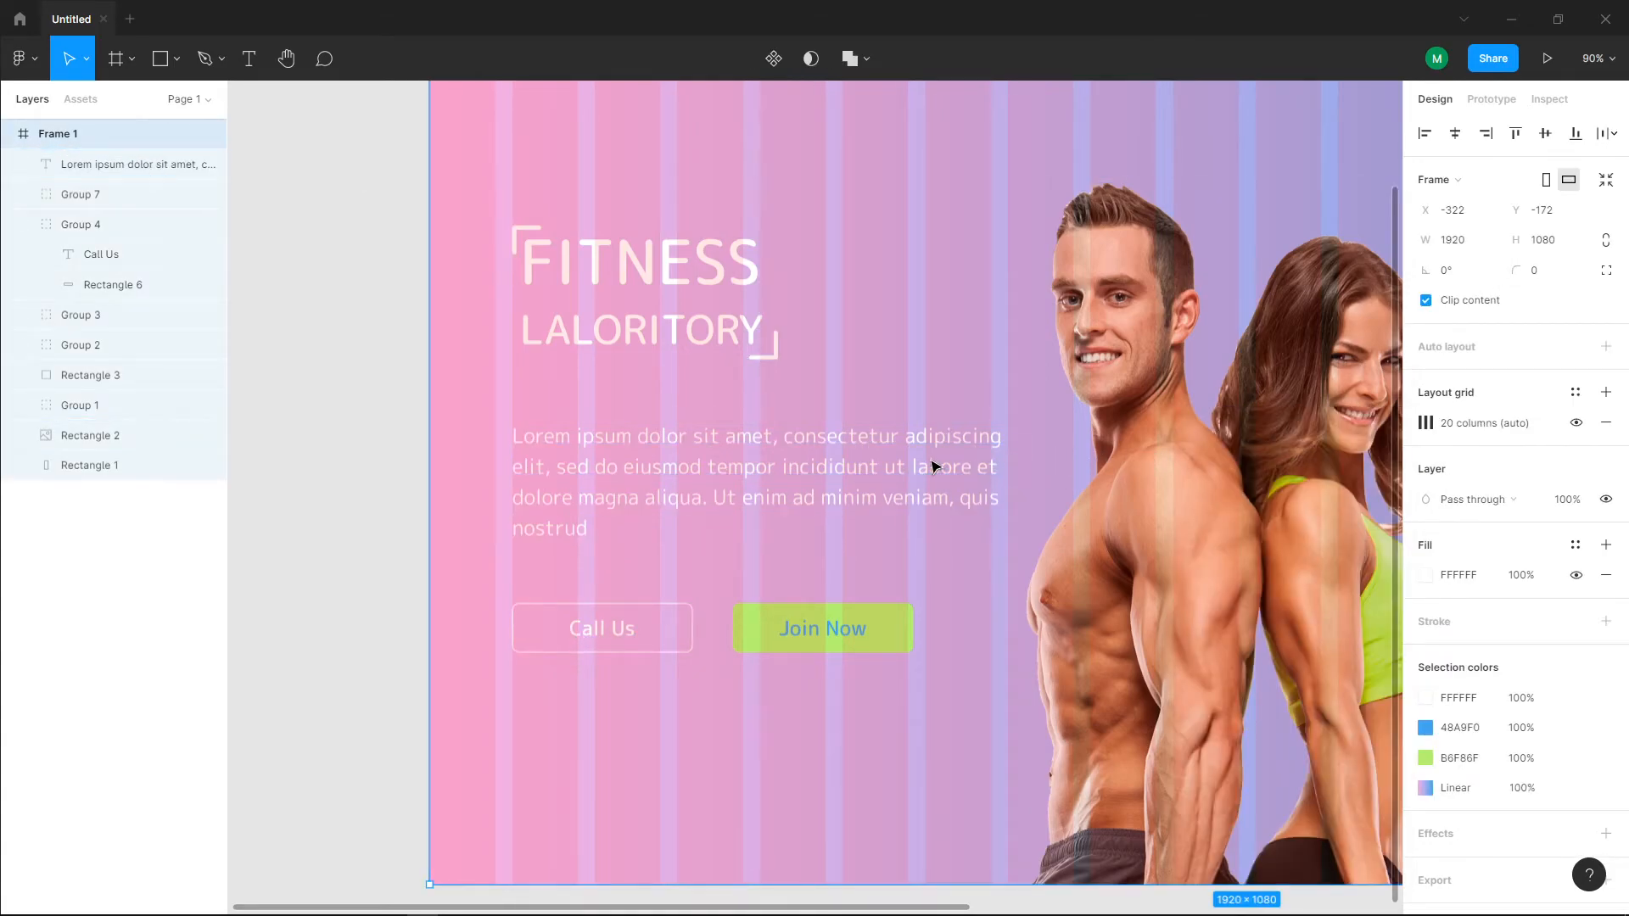
pyautogui.click(967, 475)
pyautogui.moveTo(1007, 464)
pyautogui.mouseDown()
pyautogui.moveTo(1059, 462)
pyautogui.moveTo(1008, 463)
pyautogui.mouseUp()
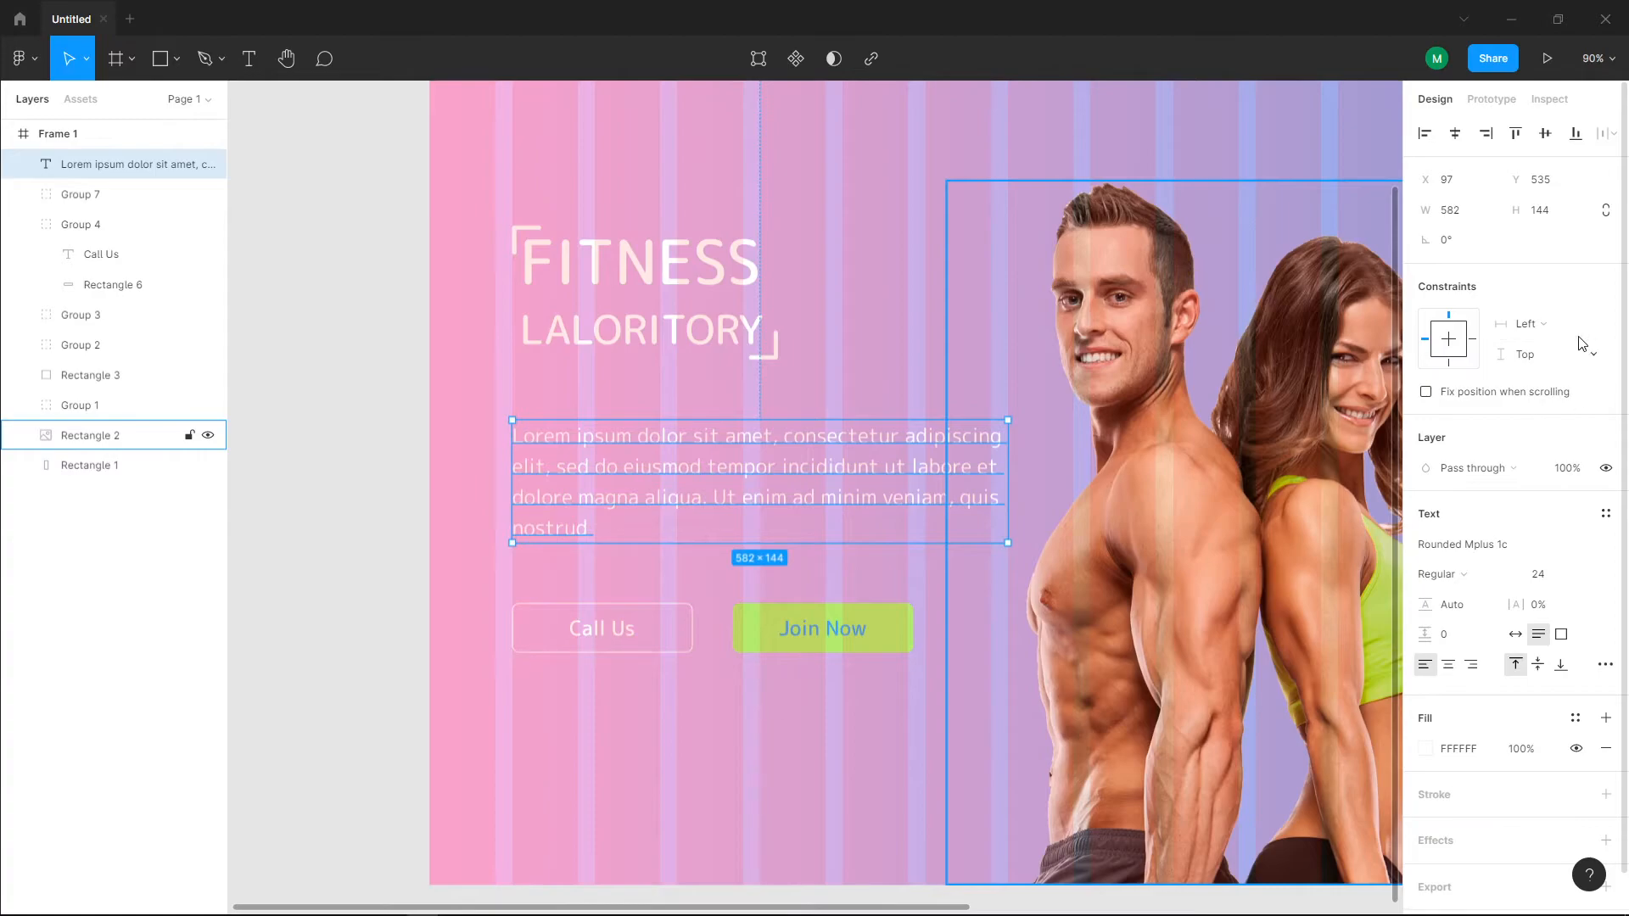
# Step: Hide the 20-column layout grid of the frame
pyautogui.click(127, 133)
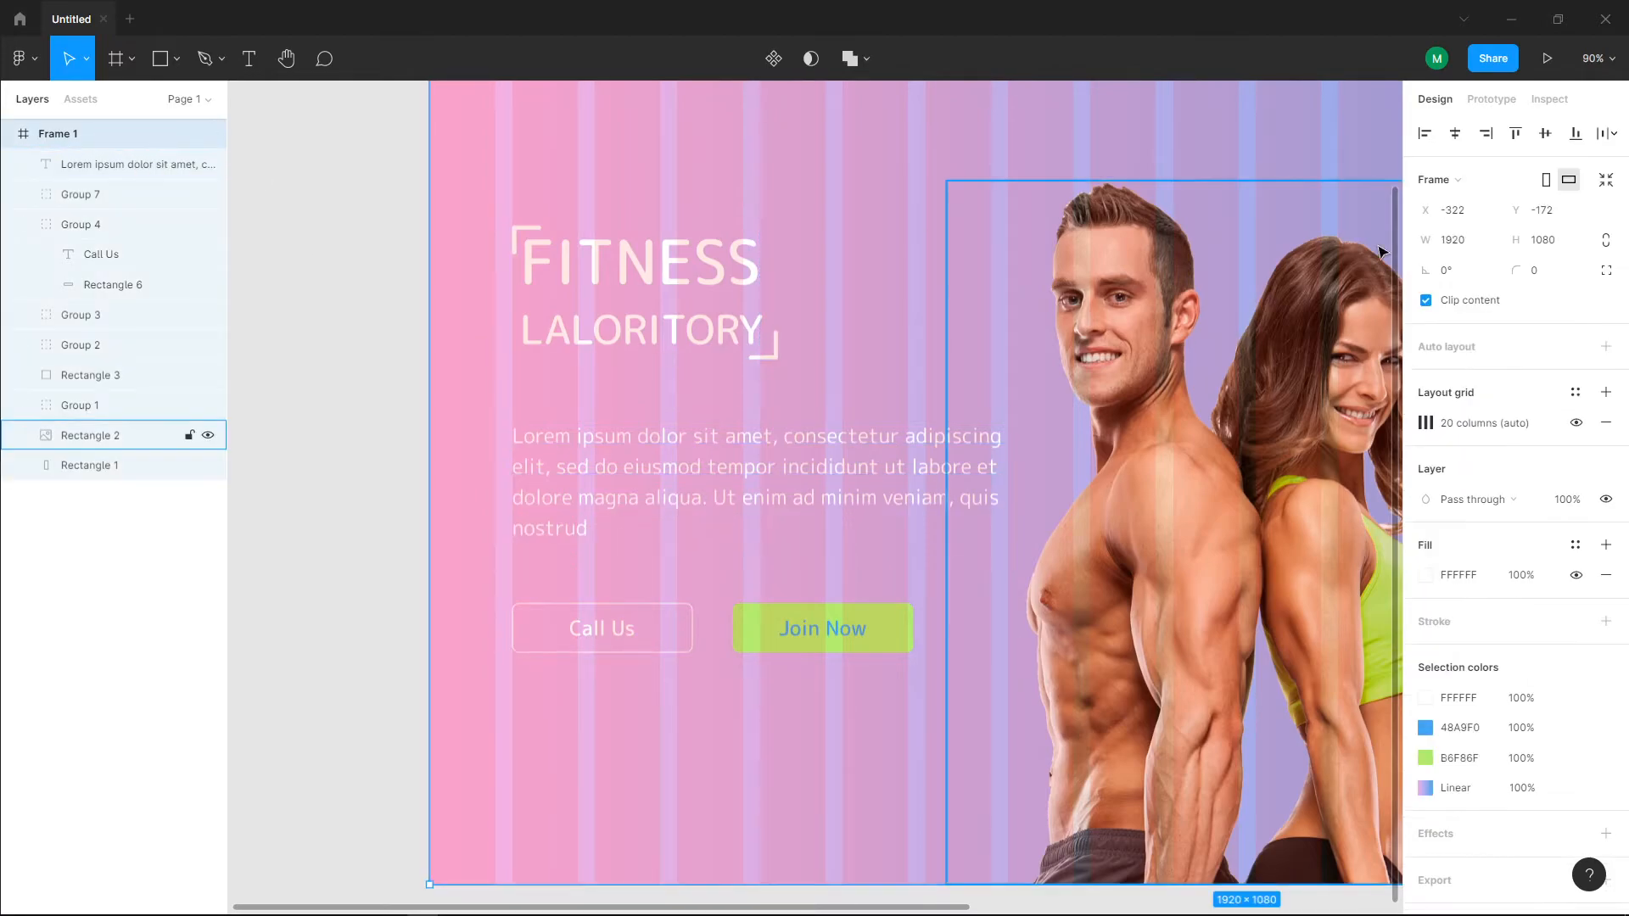
pyautogui.click(1580, 424)
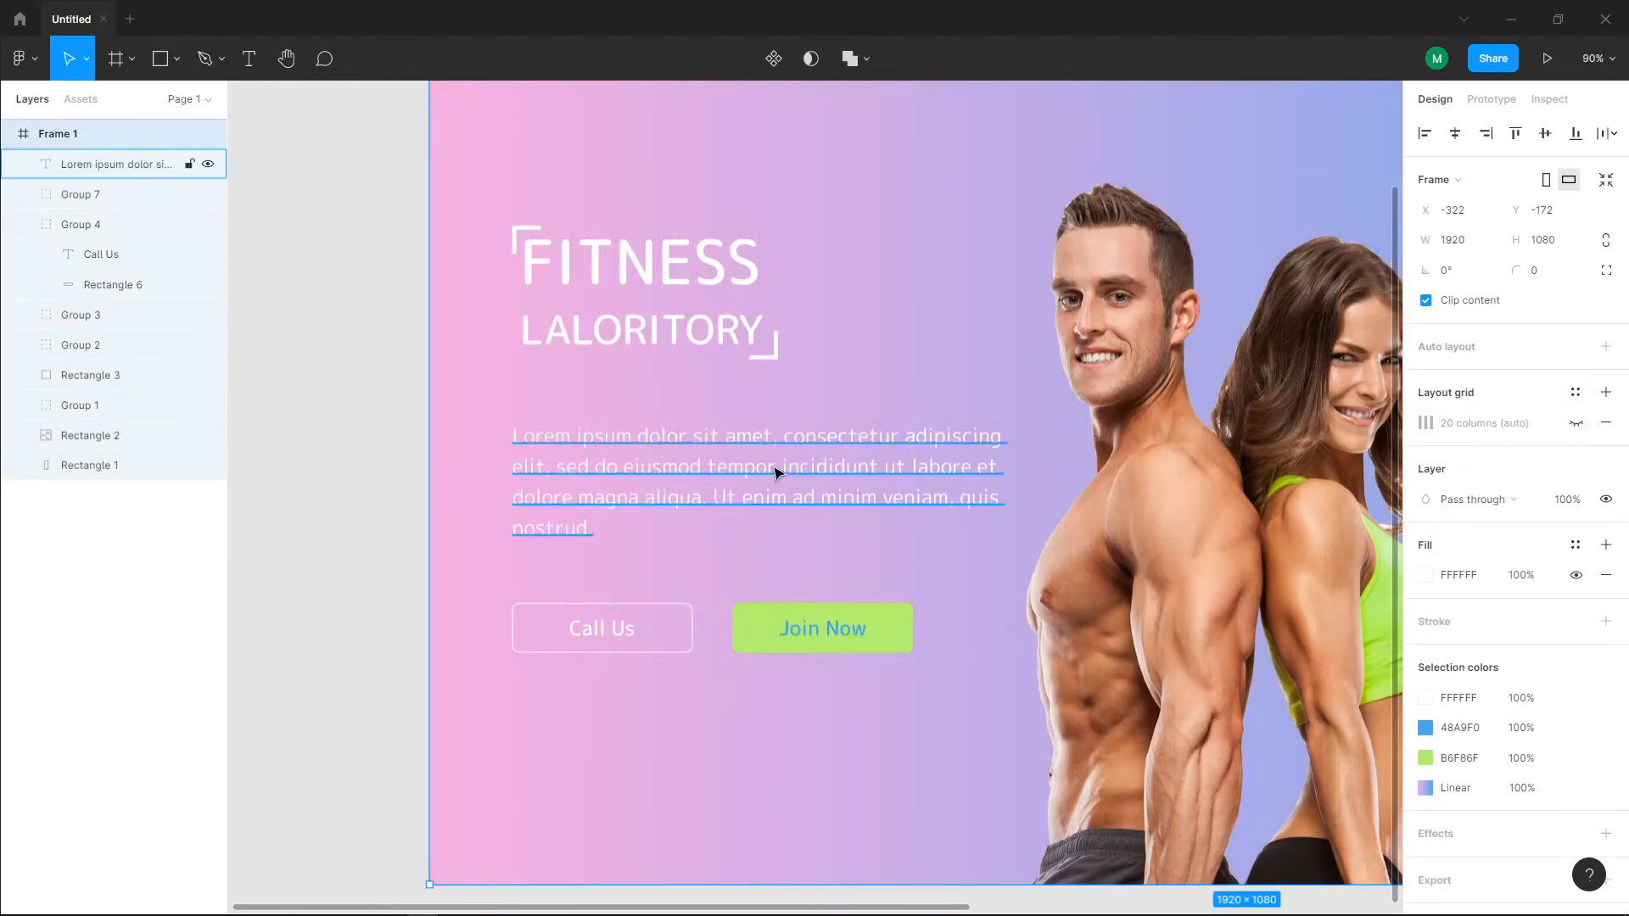
pyautogui.scroll(-5, 788, 475)
pyautogui.hscroll(-3, 678, 450)
# Step: Lower the Lorem ipsum paragraph's fill opacity to 80%
pyautogui.click(596, 434)
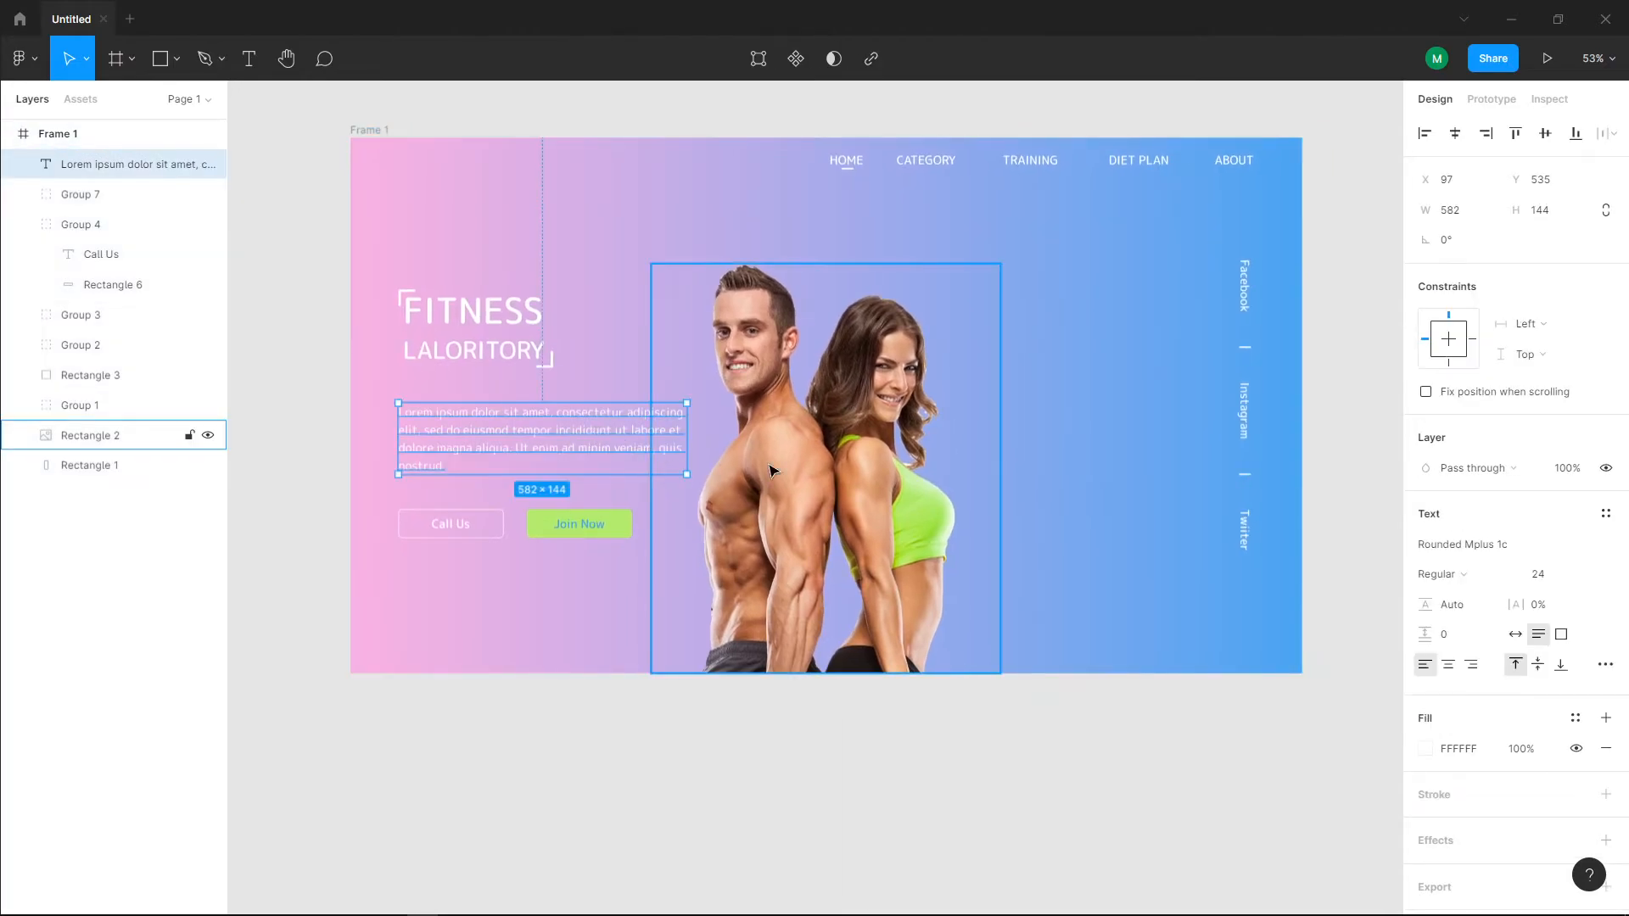
pyautogui.click(1540, 611)
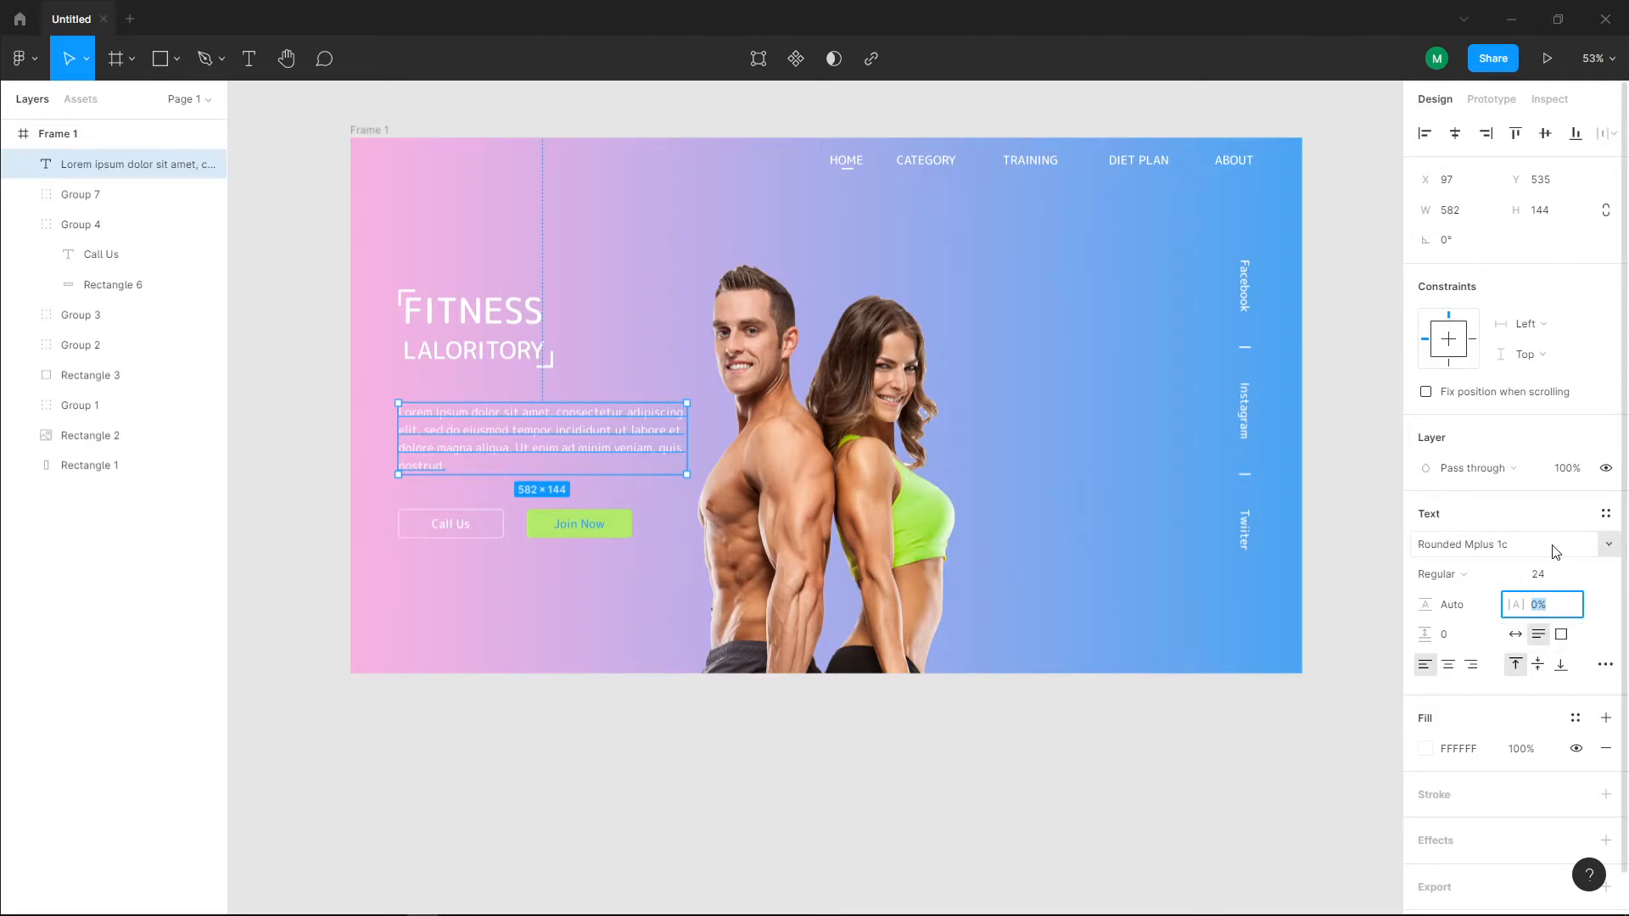
pyautogui.click(1529, 756)
pyautogui.press('Down')
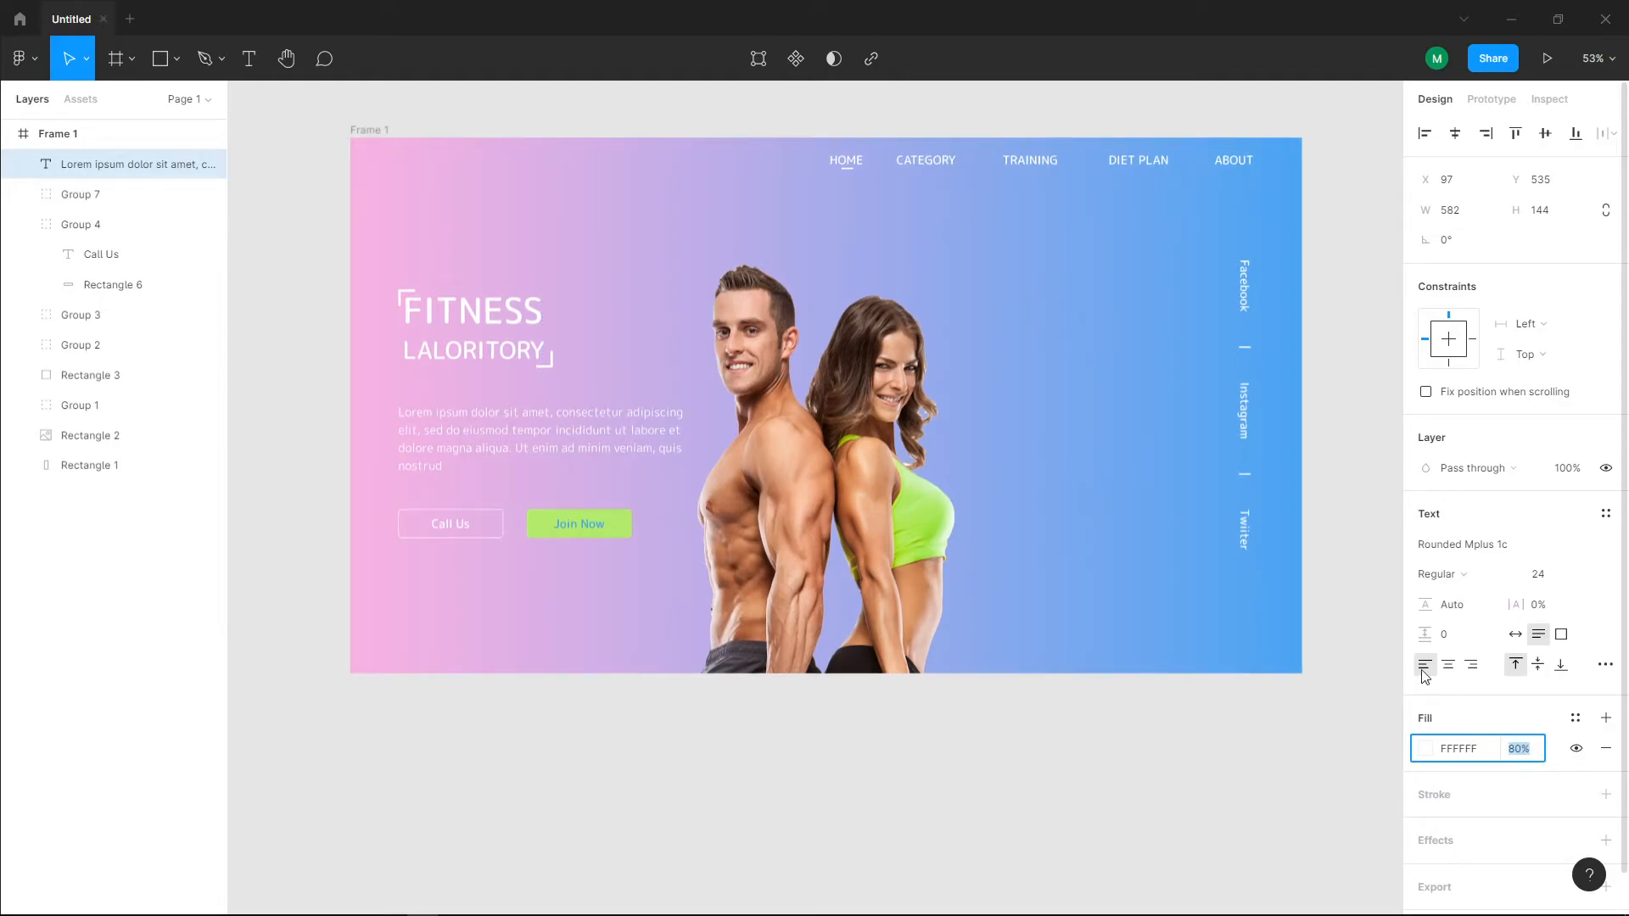
# Step: Try light grey E5E5E5 as the paragraph's fill, and replace it with dark grey 4F4F4F at 100% opacity
pyautogui.click(1426, 749)
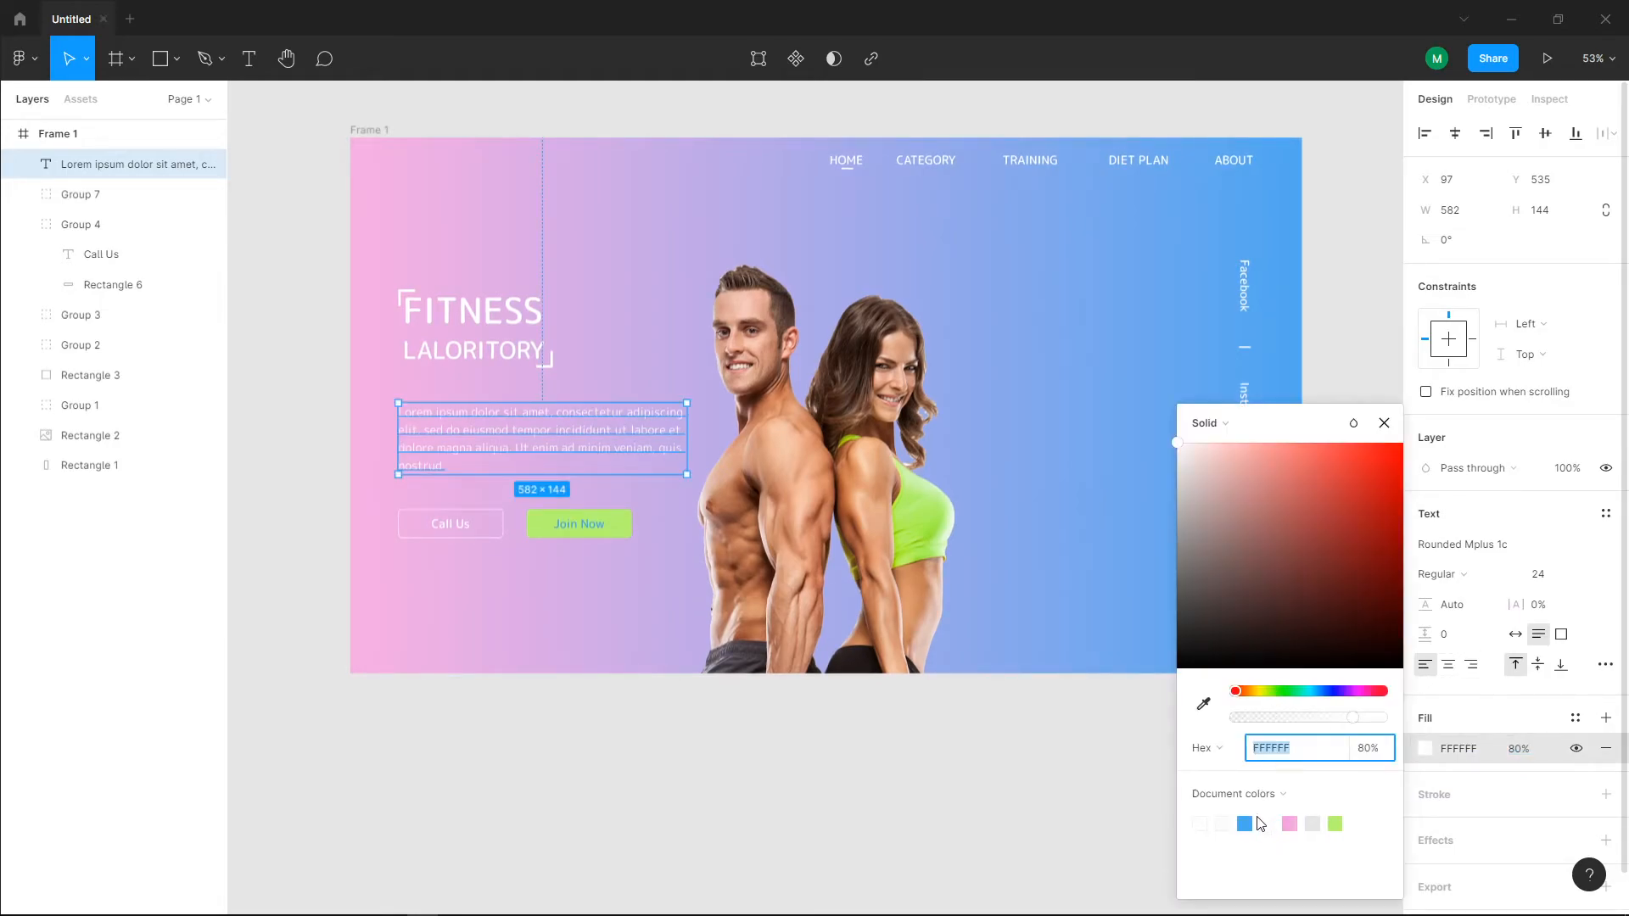
pyautogui.click(1314, 823)
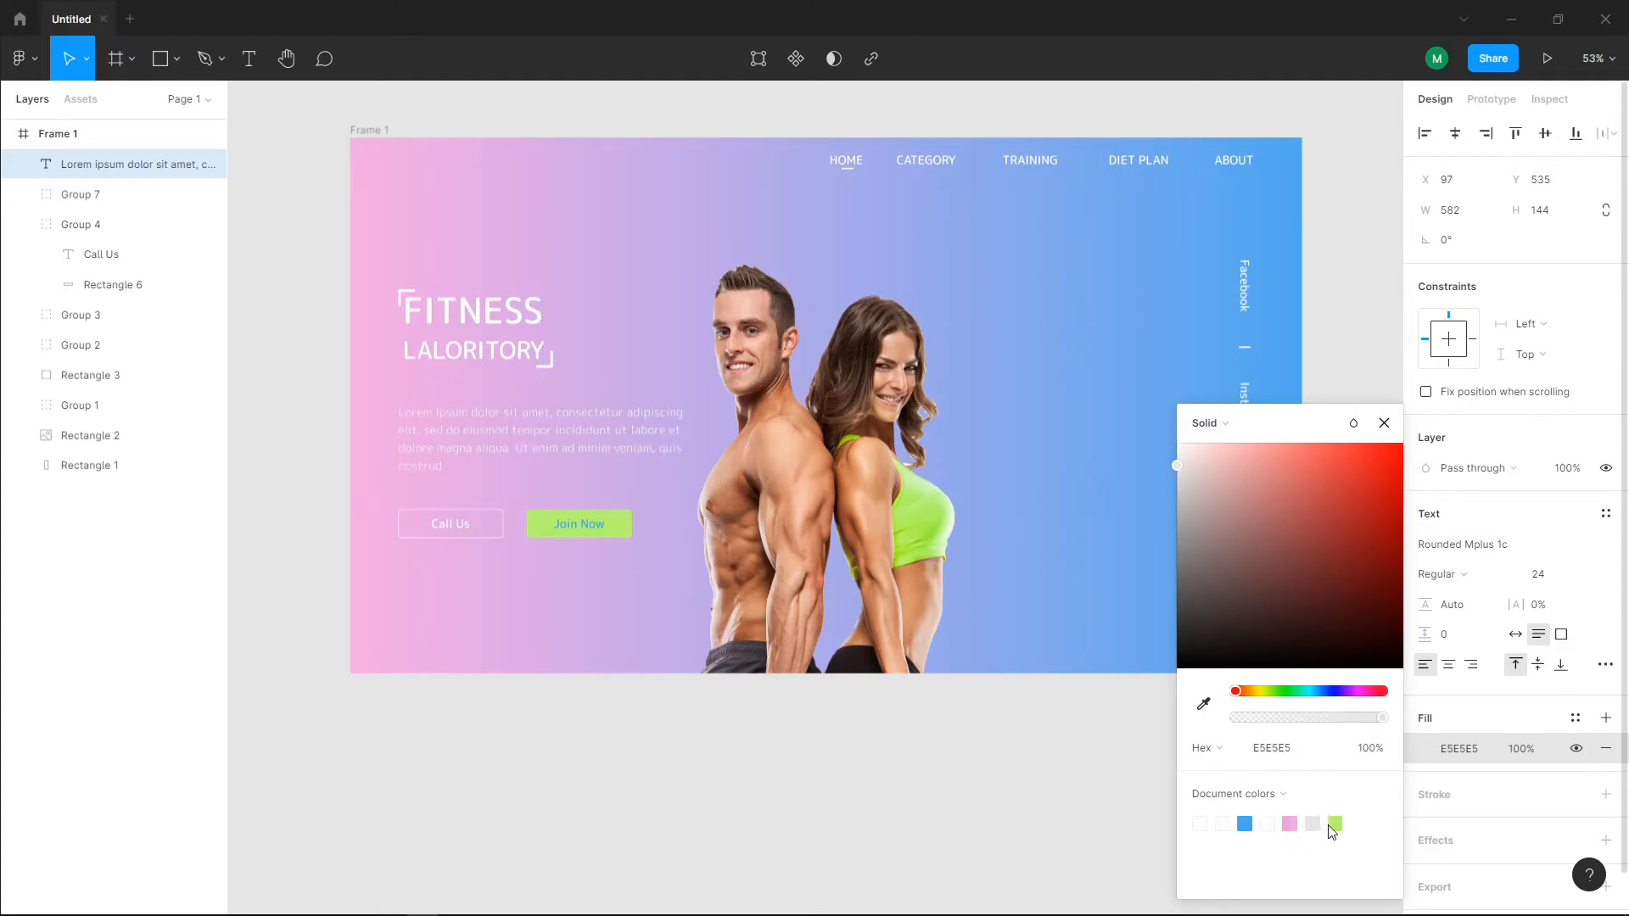
pyautogui.moveTo(1204, 526); pyautogui.dragTo(1174, 607)
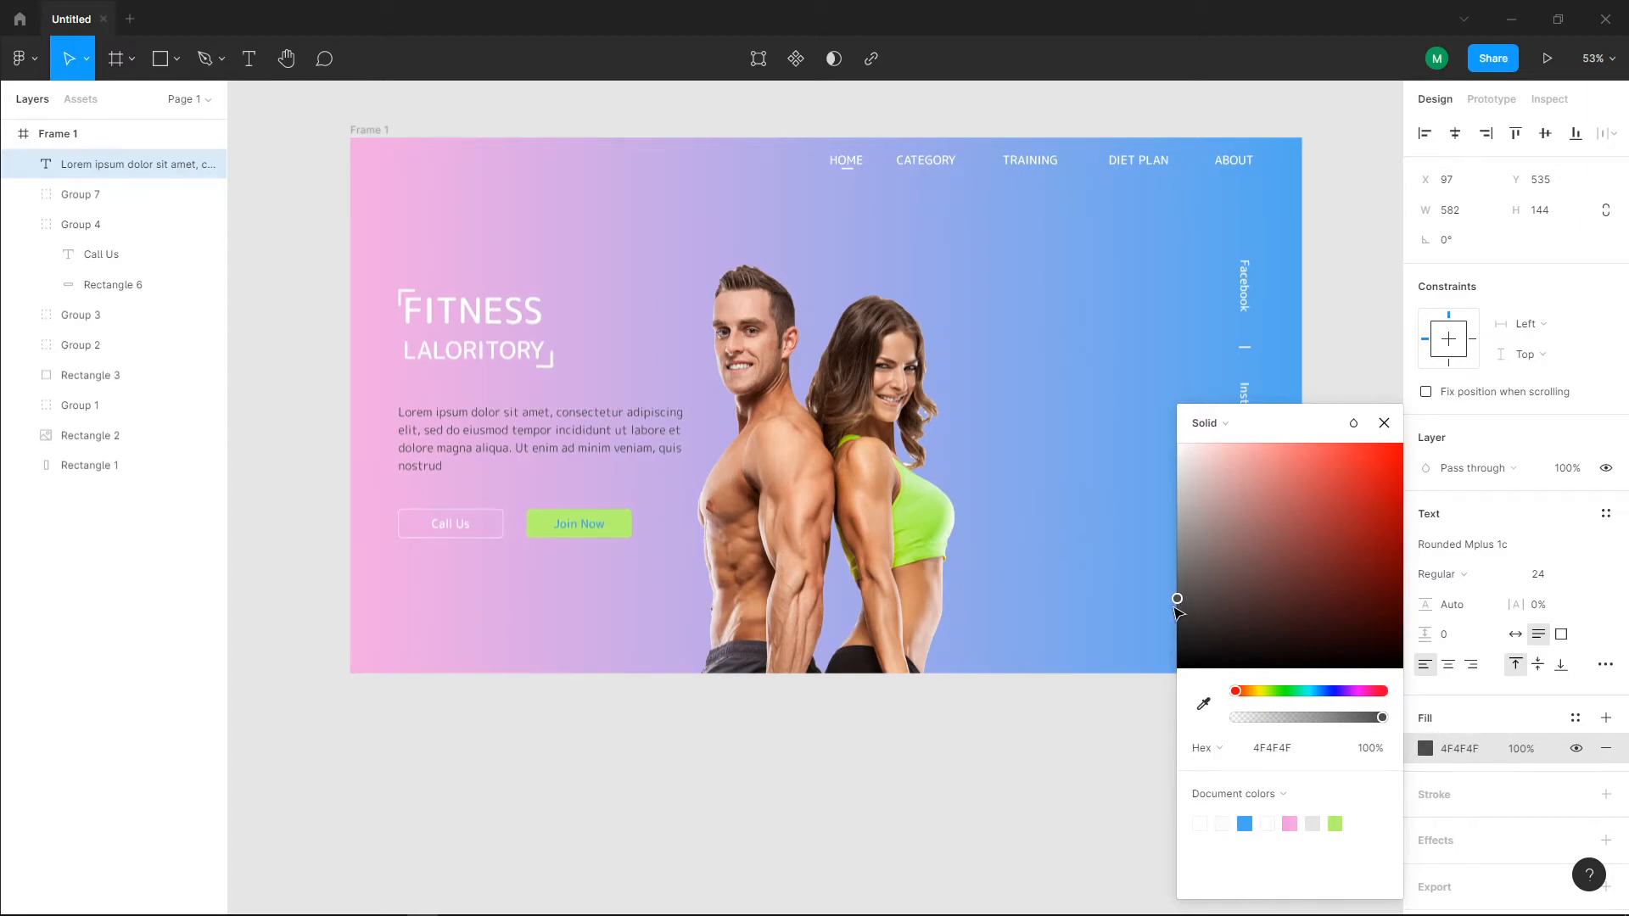
pyautogui.click(902, 745)
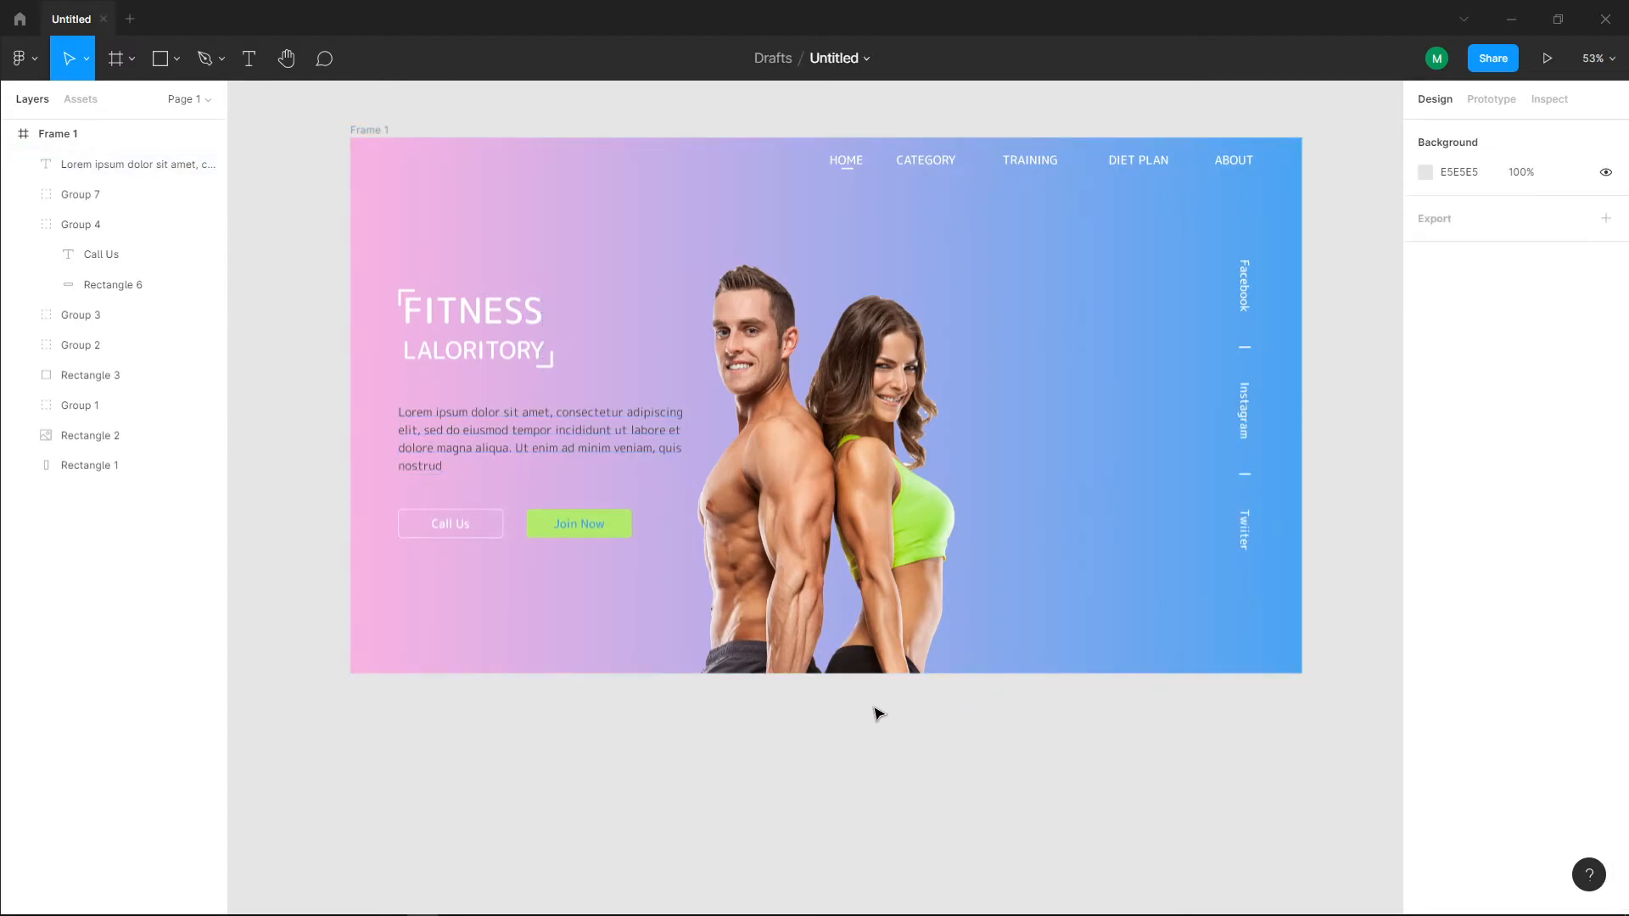
# Step: Shorten the paragraph to two lines by deleting everything after "incididunt"
pyautogui.click(520, 432)
pyautogui.moveTo(466, 460); pyautogui.dragTo(617, 438)
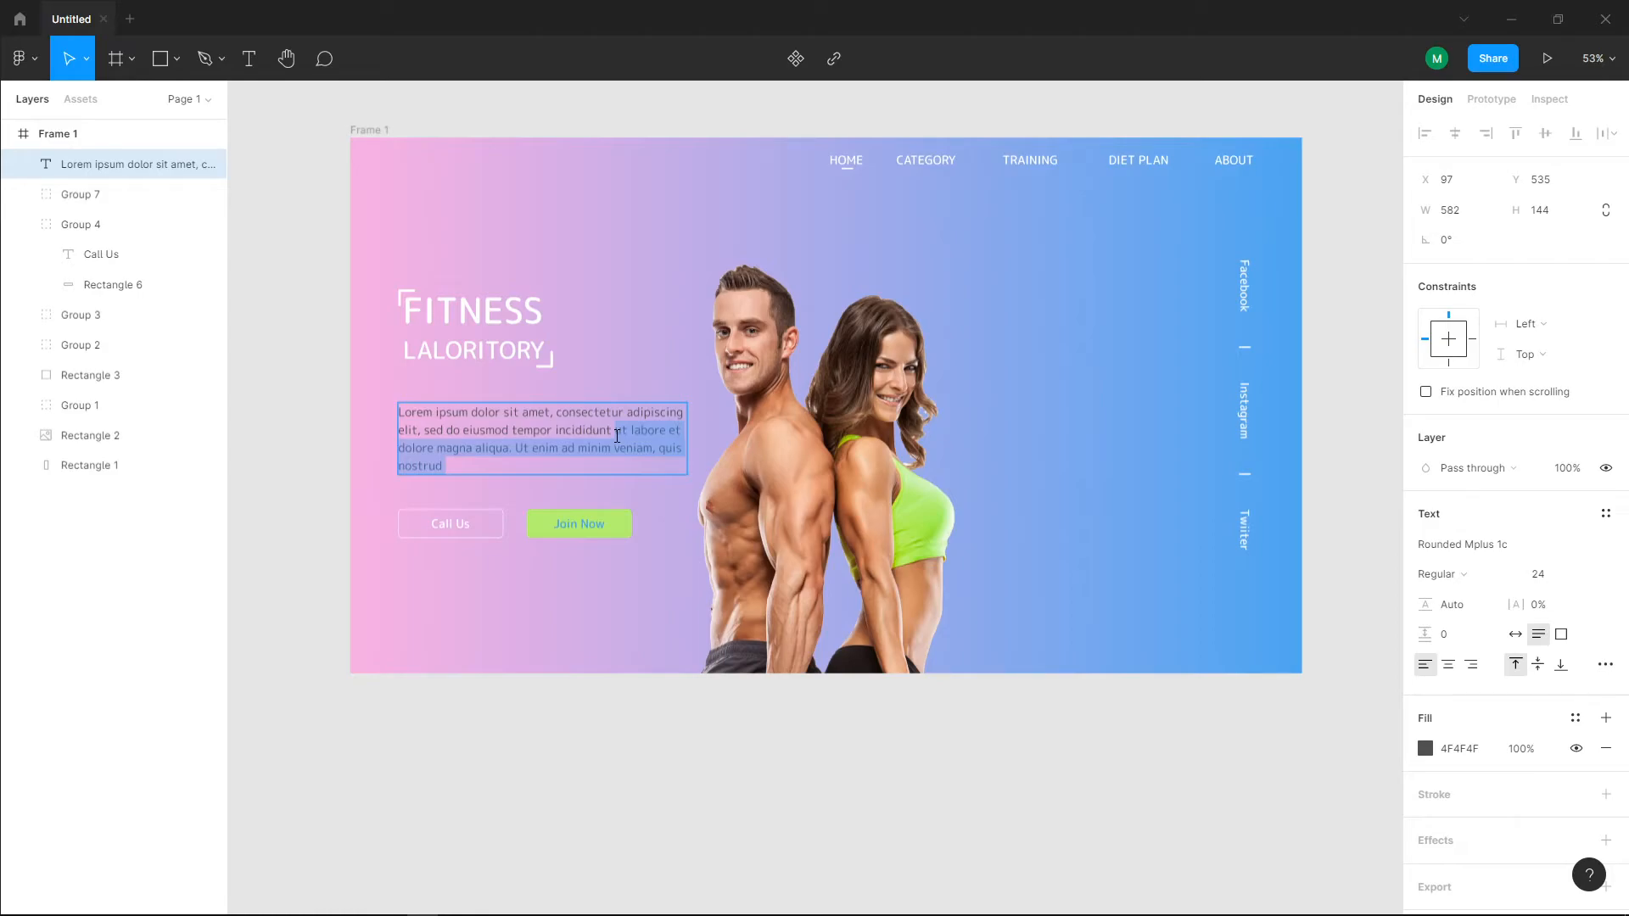
pyautogui.press('BackSpace')
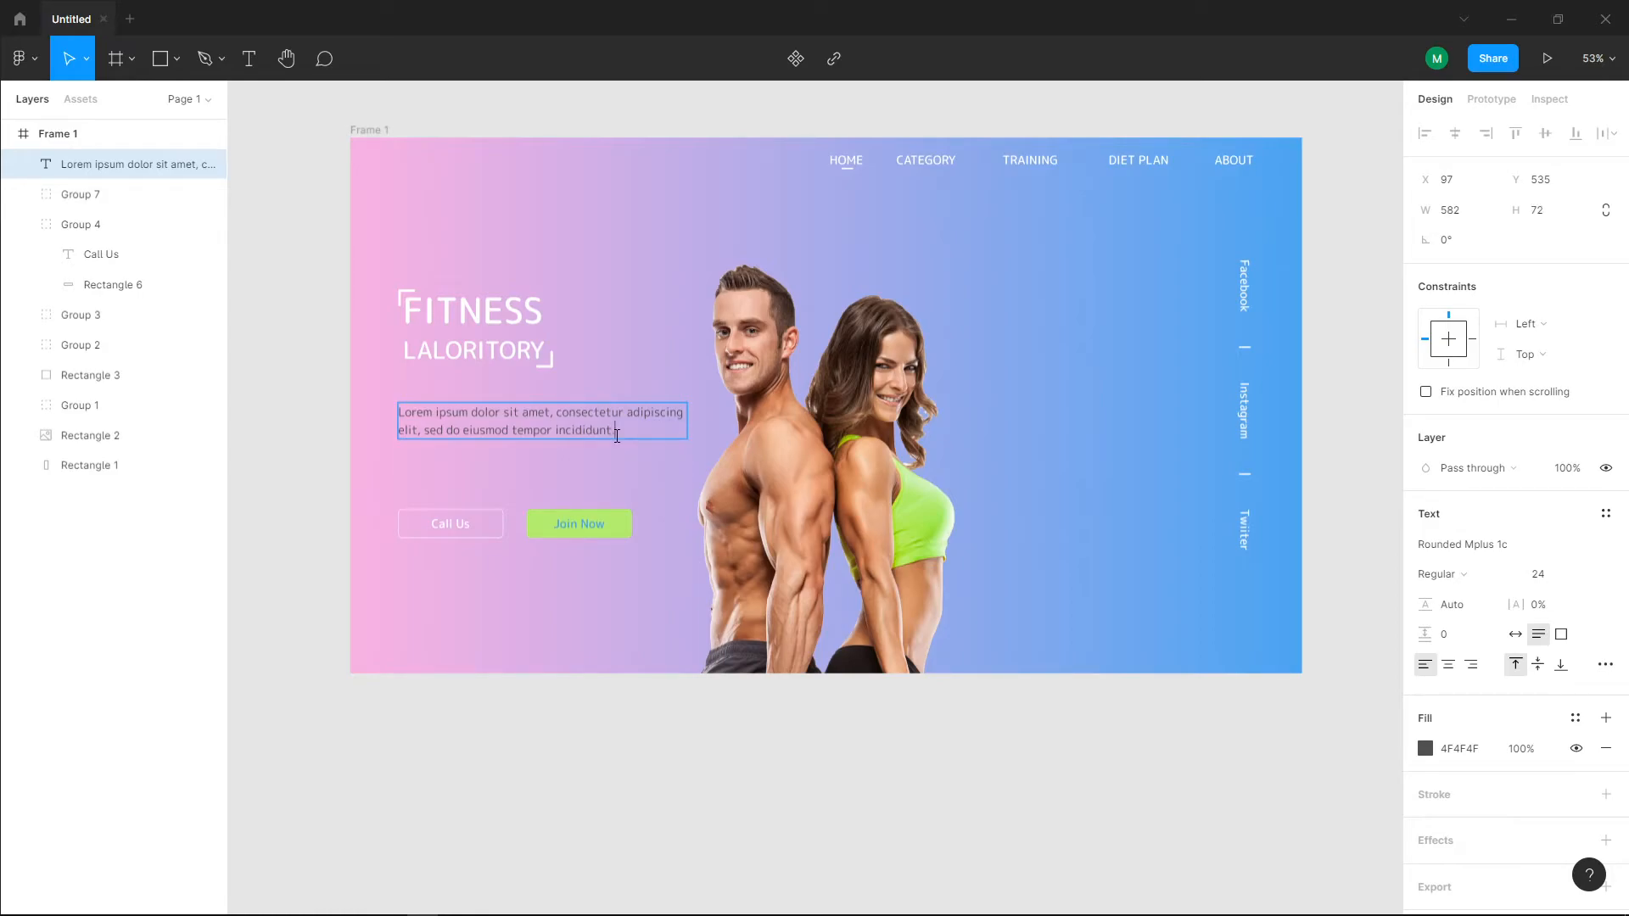
# Step: End the paragraph with a full stop, and move the bracketed heading and paragraph down towards the buttons, placing the paragraph at X 100, Y 572
pyautogui.click(405, 367)
pyautogui.click(433, 416)
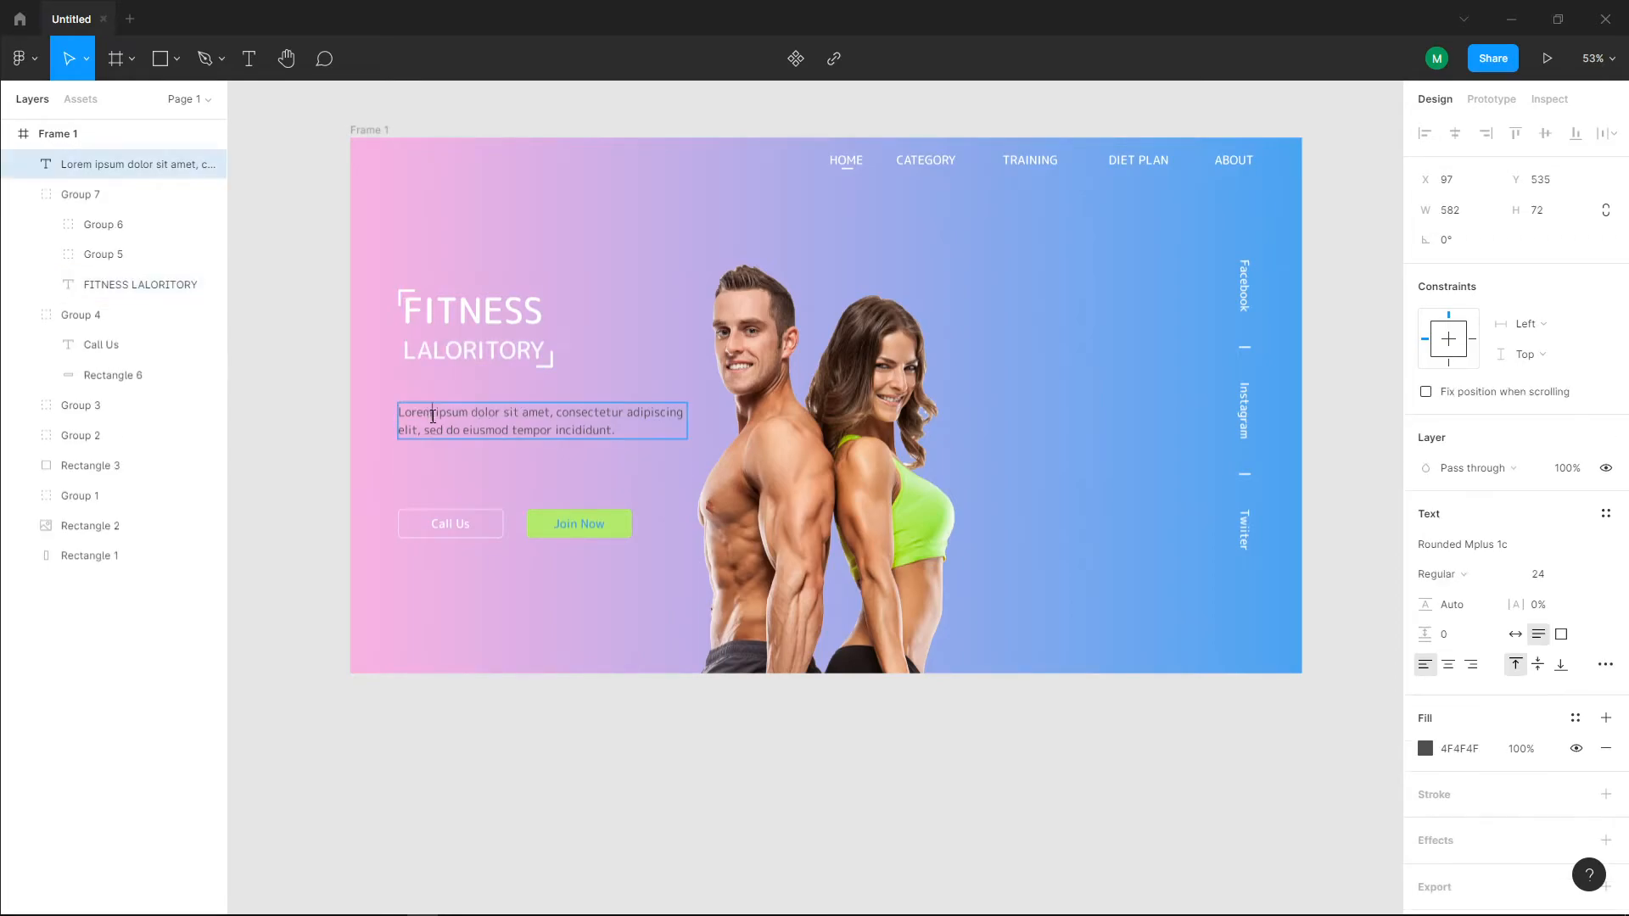
pyautogui.moveTo(429, 426); pyautogui.dragTo(434, 422)
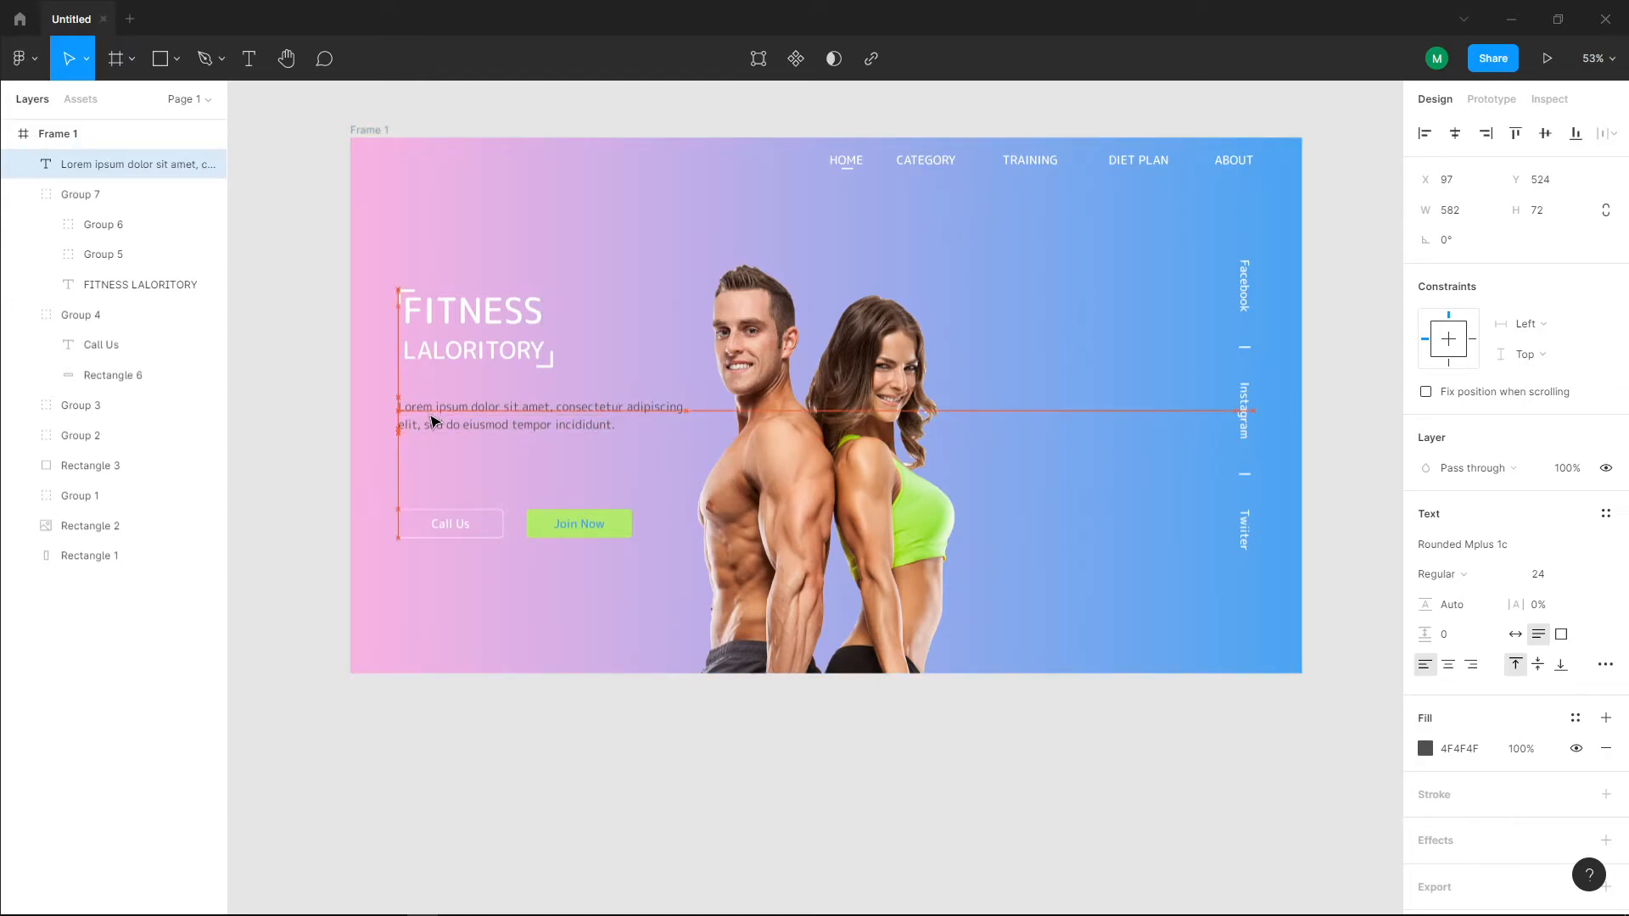
pyautogui.click(443, 349)
pyautogui.moveTo(454, 351); pyautogui.dragTo(440, 444)
pyautogui.click(421, 526)
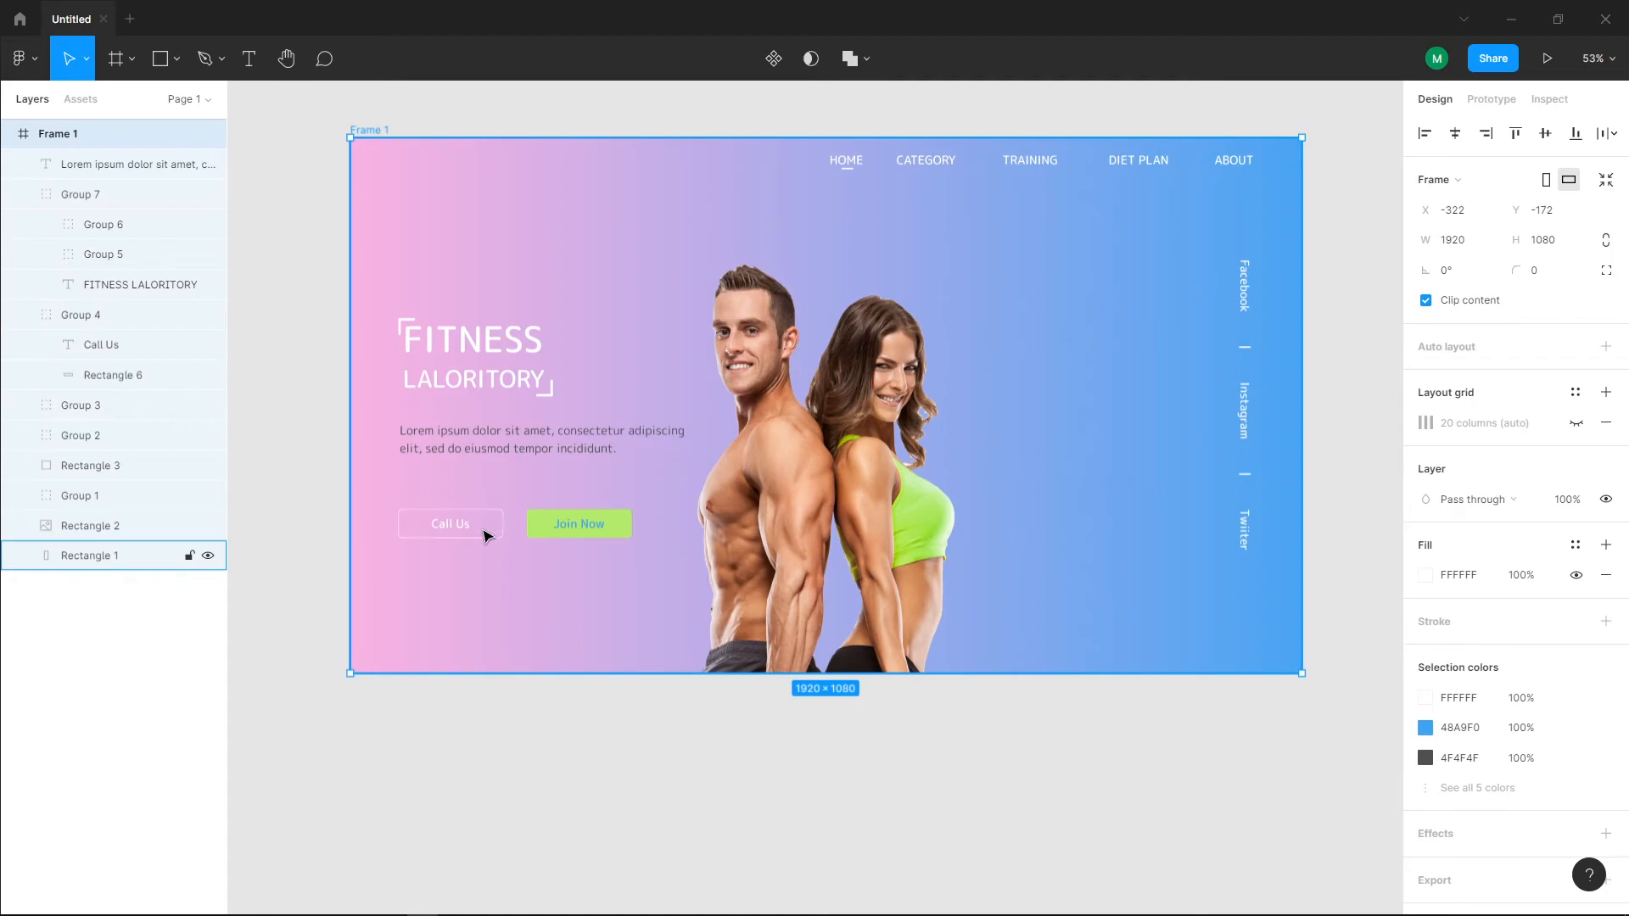
# Step: Move the "Call Us" and "Join Now" buttons up together to sit just below the paragraph
pyautogui.click(451, 523)
pyautogui.keyDown('shift'); pyautogui.click(546, 532); pyautogui.keyUp('shift')
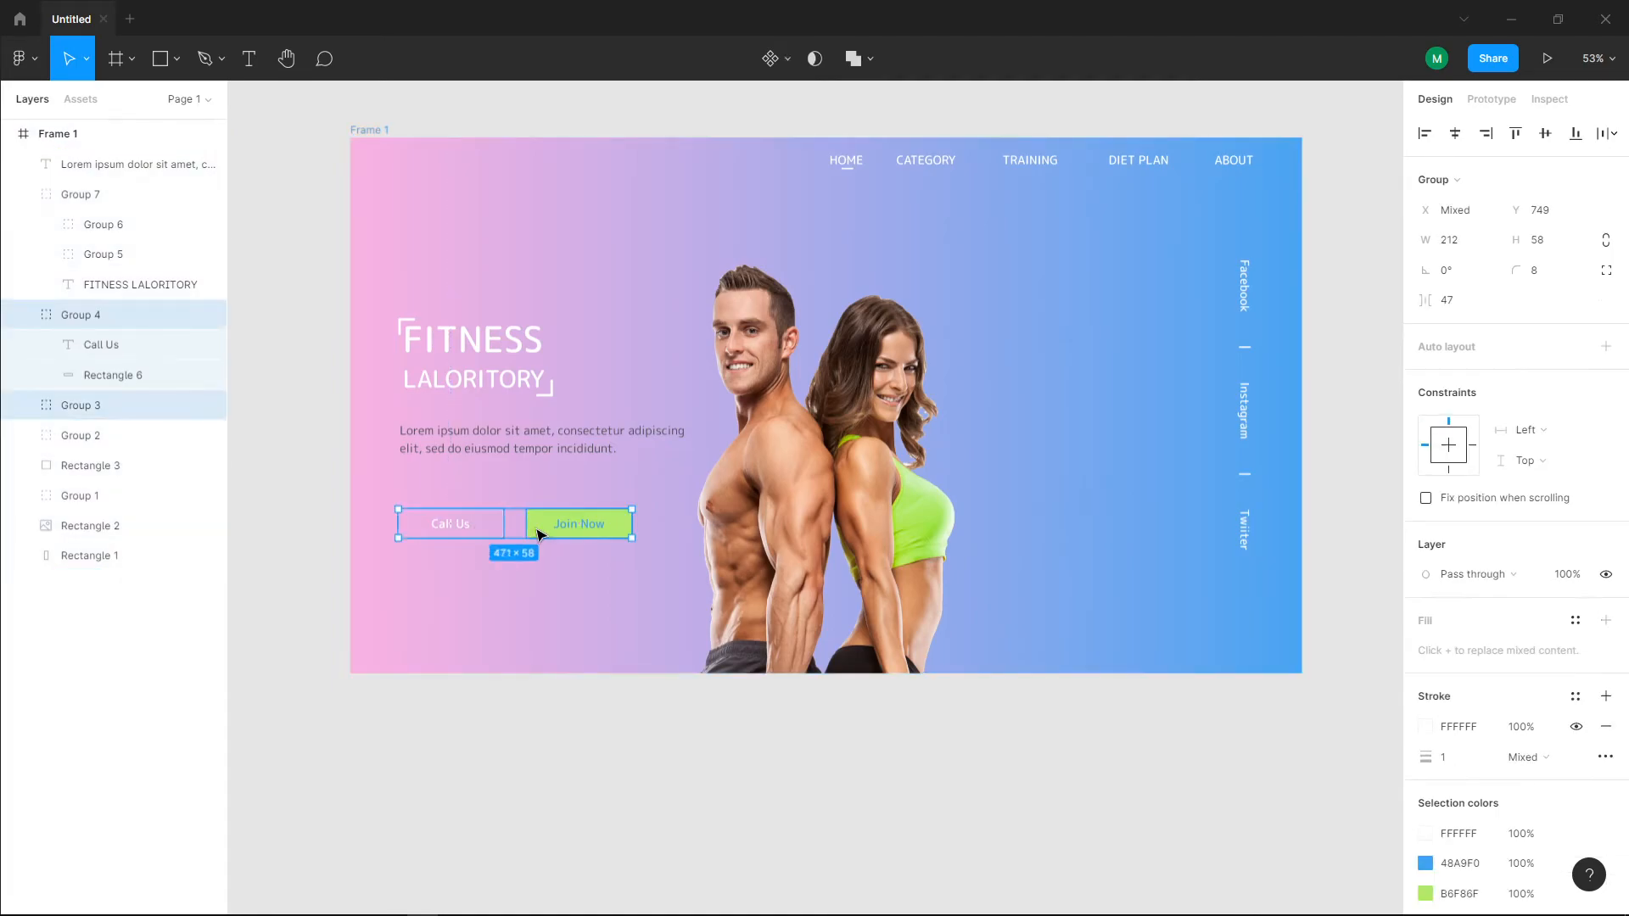
pyautogui.moveTo(546, 532); pyautogui.dragTo(546, 511)
pyautogui.click(558, 593)
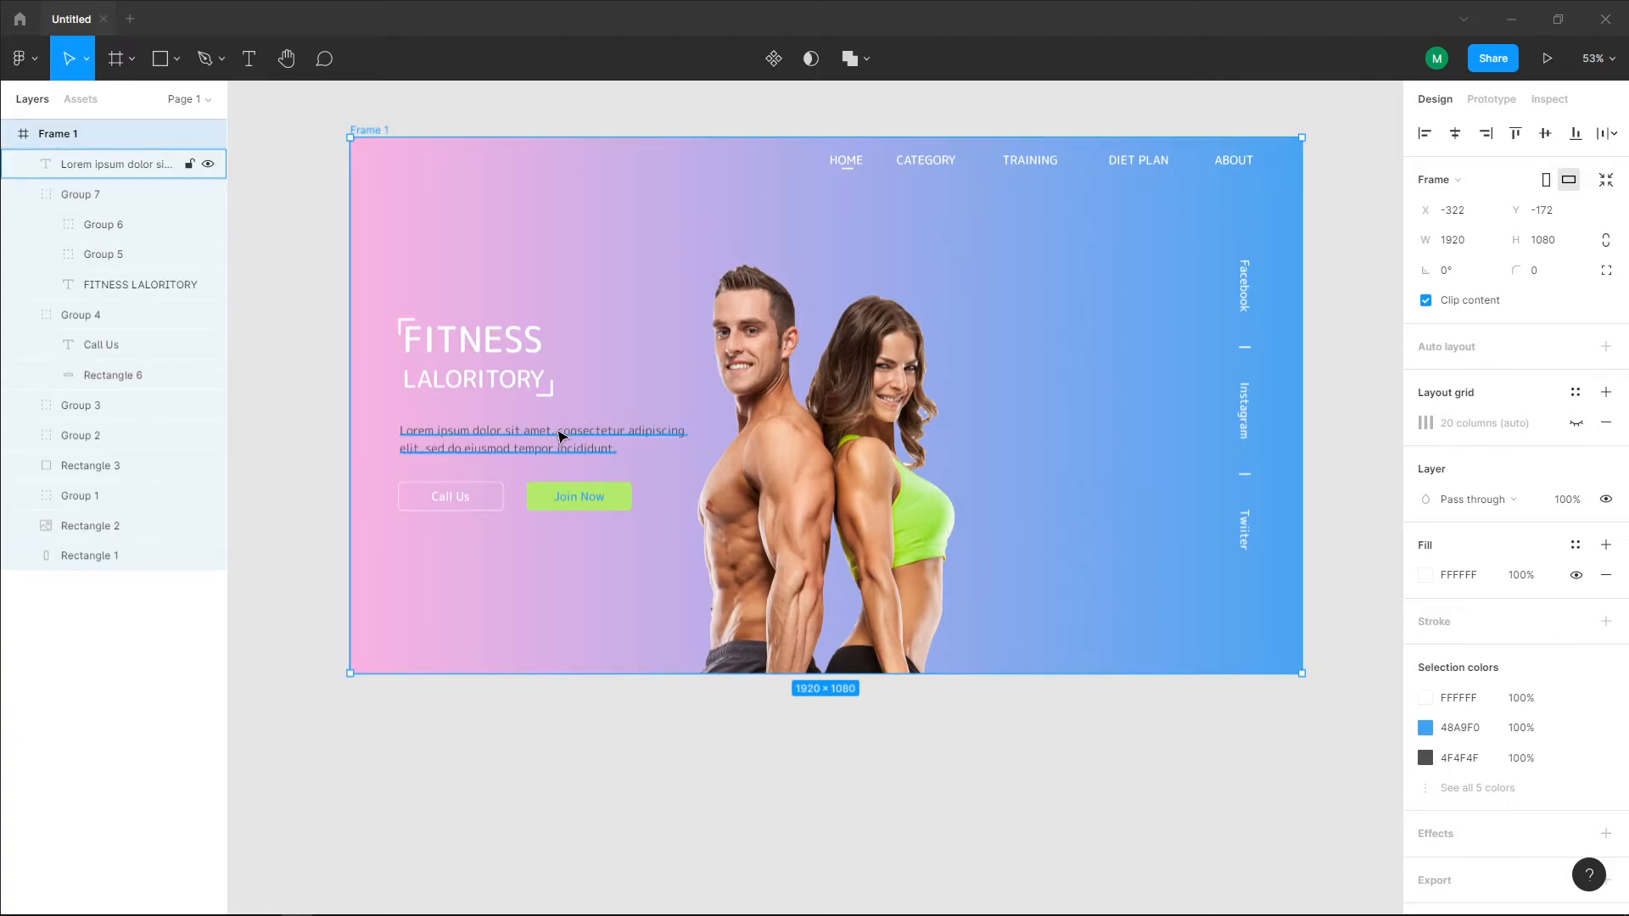
# Step: Set the Lorem ipsum paragraph's fill to white FFFFFF at 95% opacity
pyautogui.scroll(3, 829, 464)
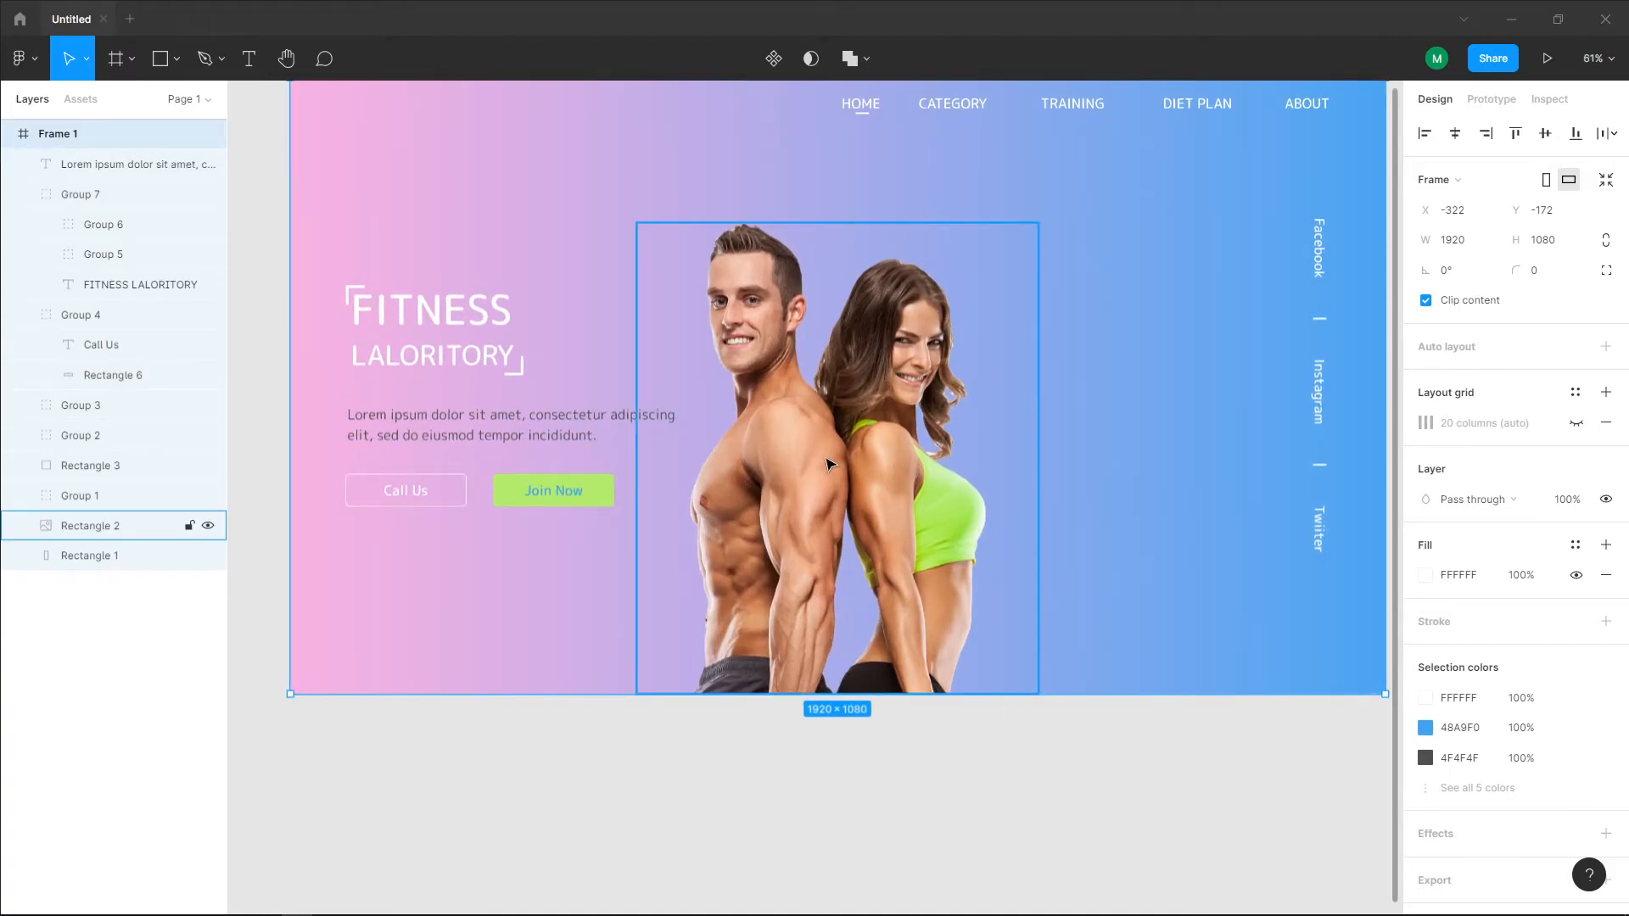
pyautogui.click(545, 425)
pyautogui.click(1432, 748)
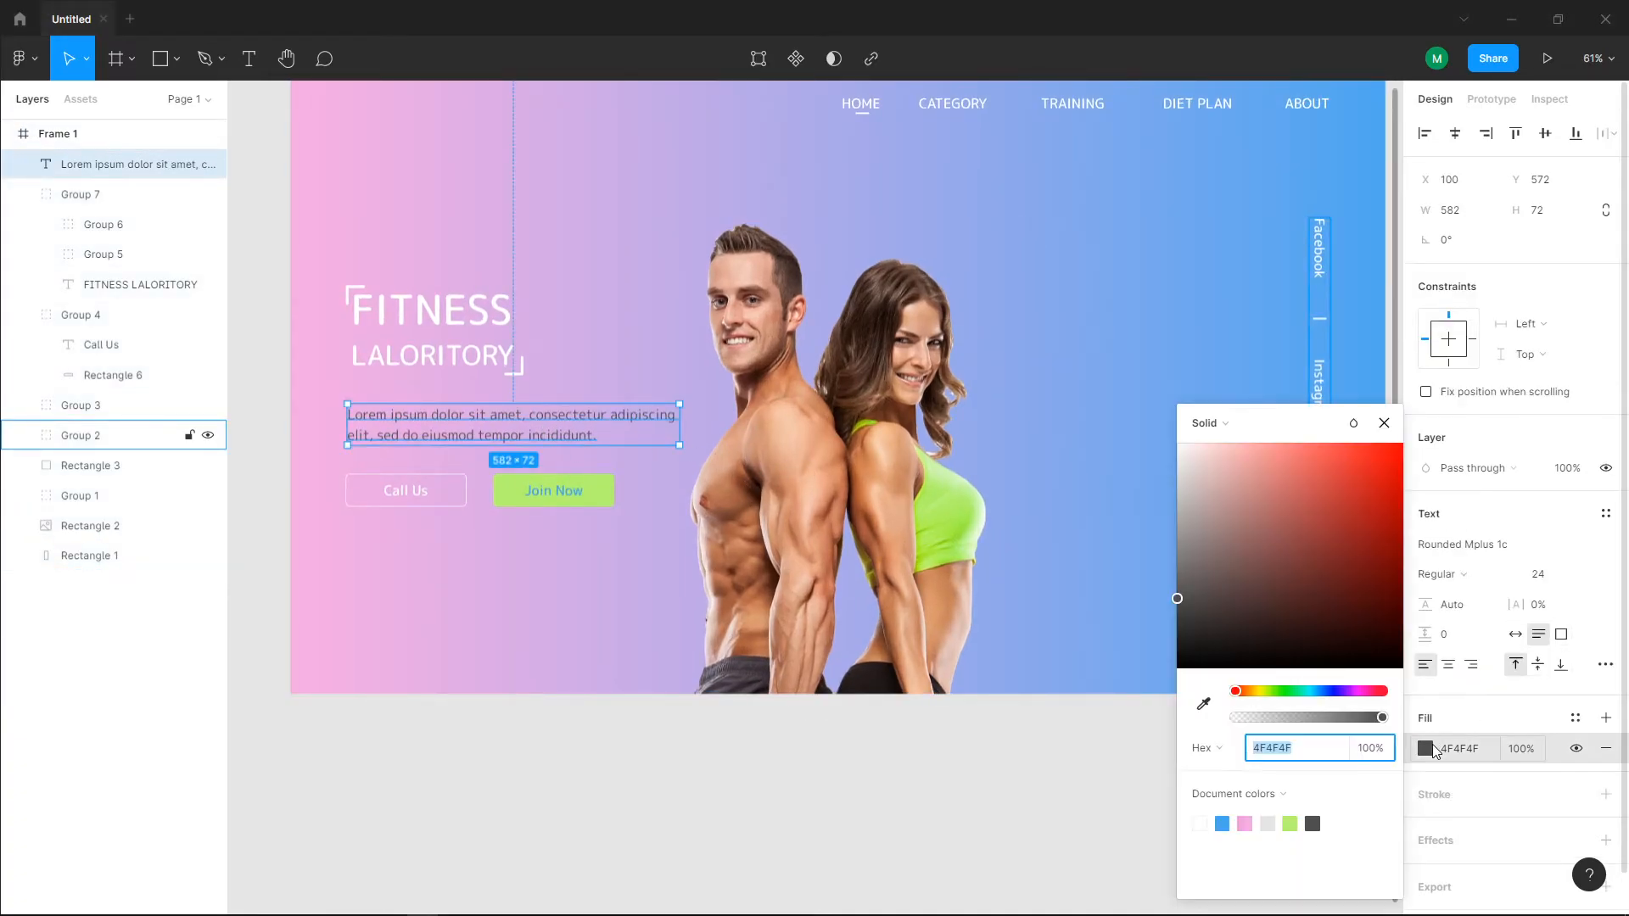
pyautogui.moveTo(1304, 628); pyautogui.dragTo(1159, 425)
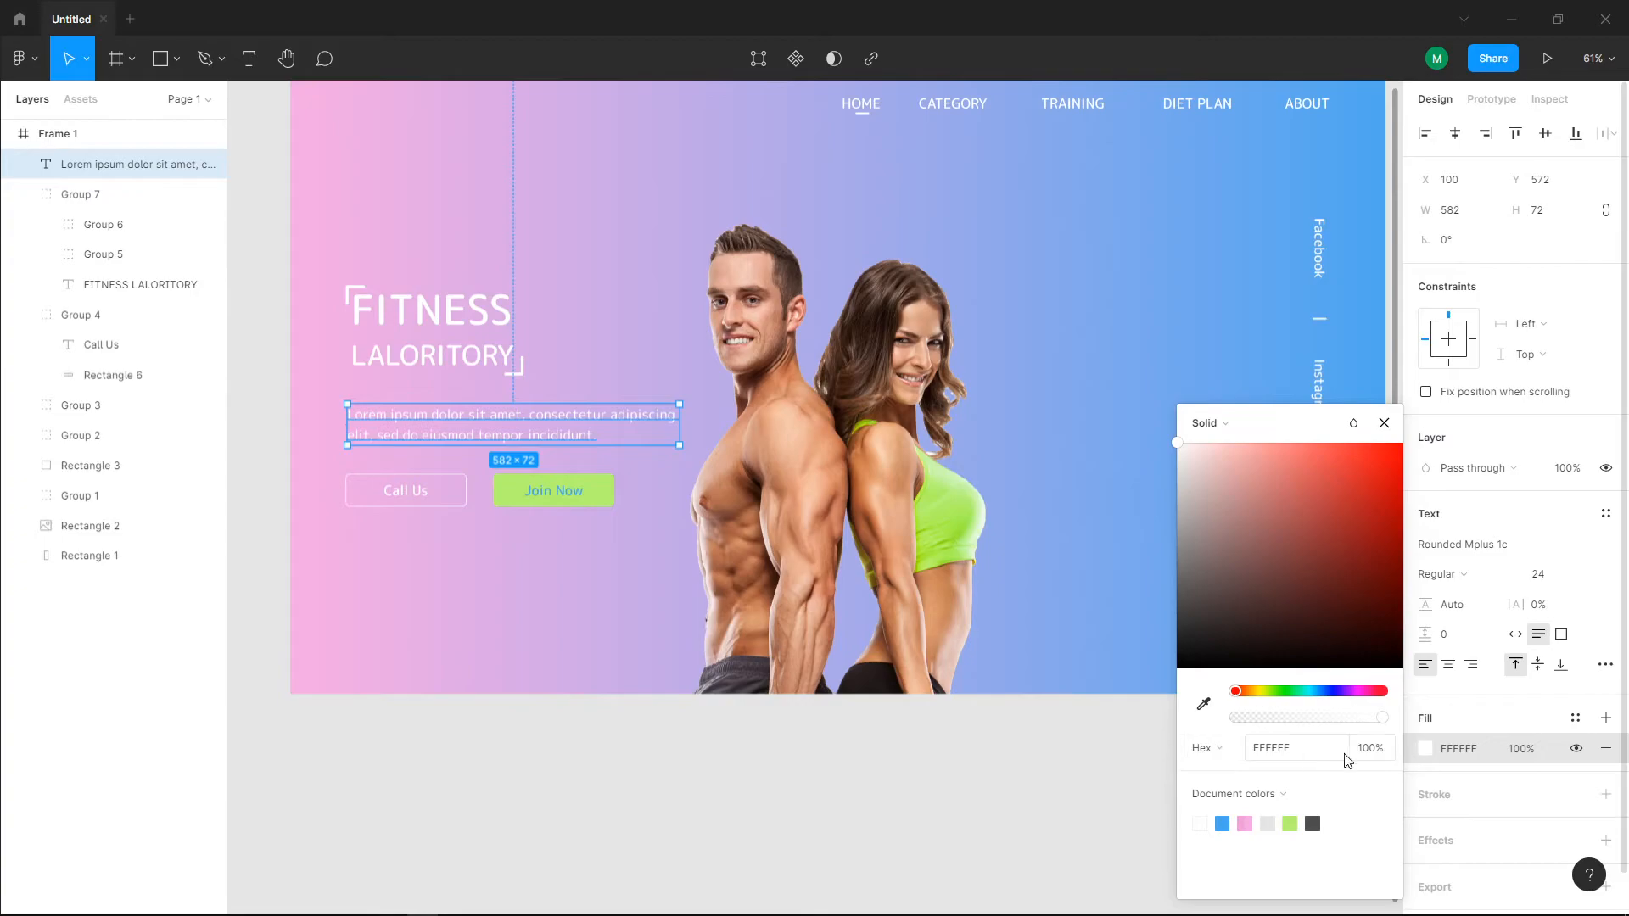
pyautogui.click(1525, 748)
pyautogui.write('97')
pyautogui.press('Return')
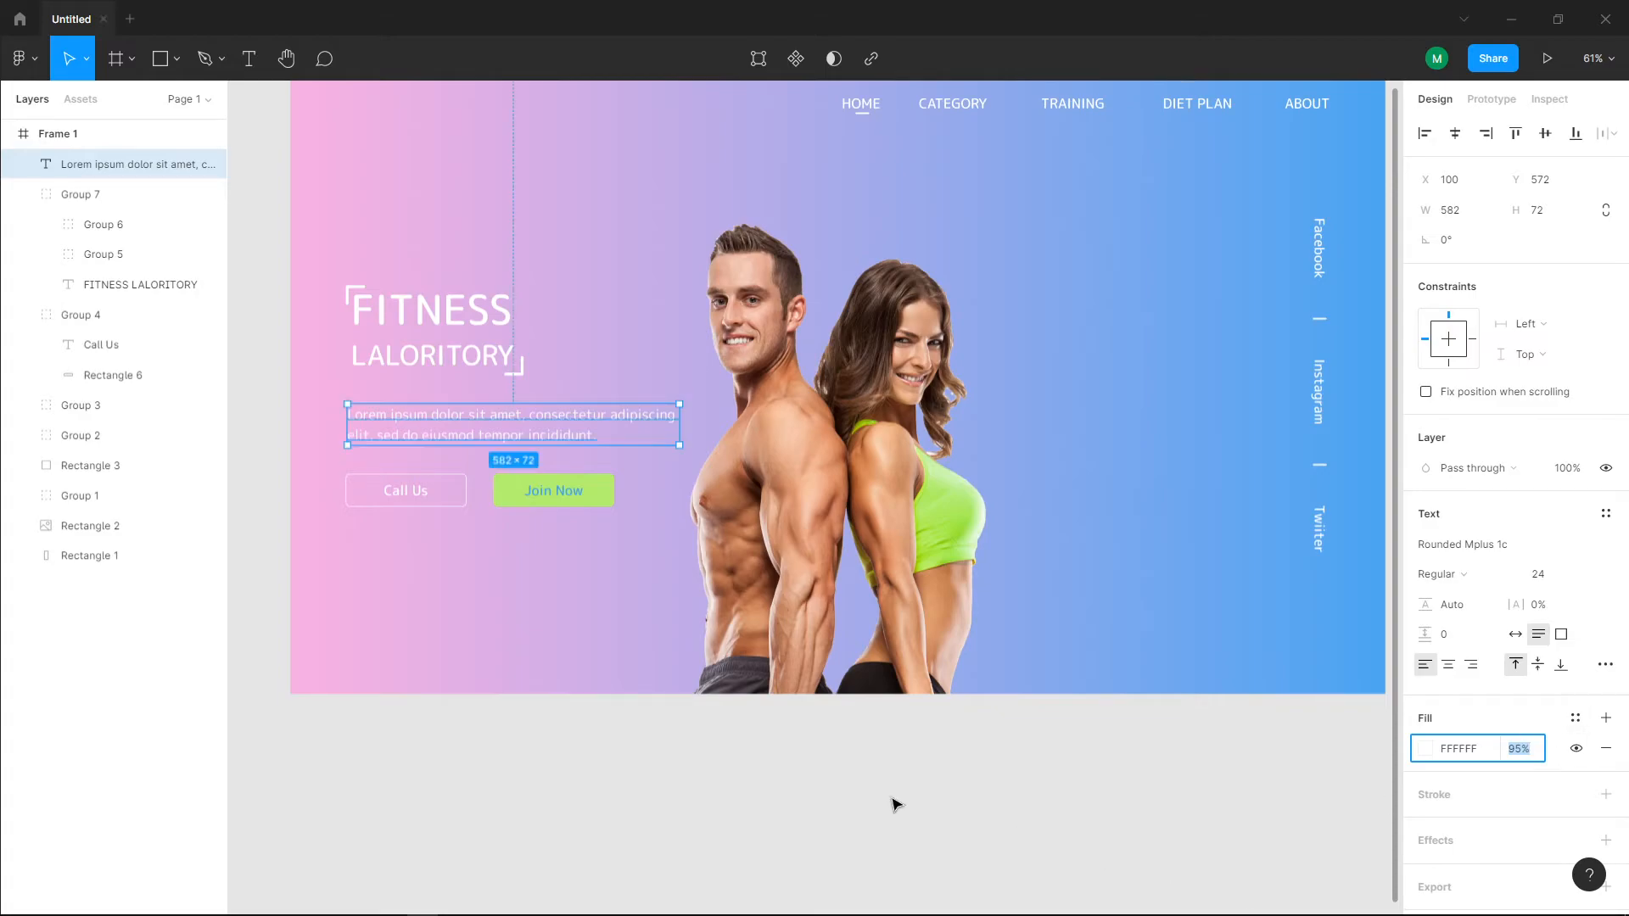
pyautogui.click(855, 770)
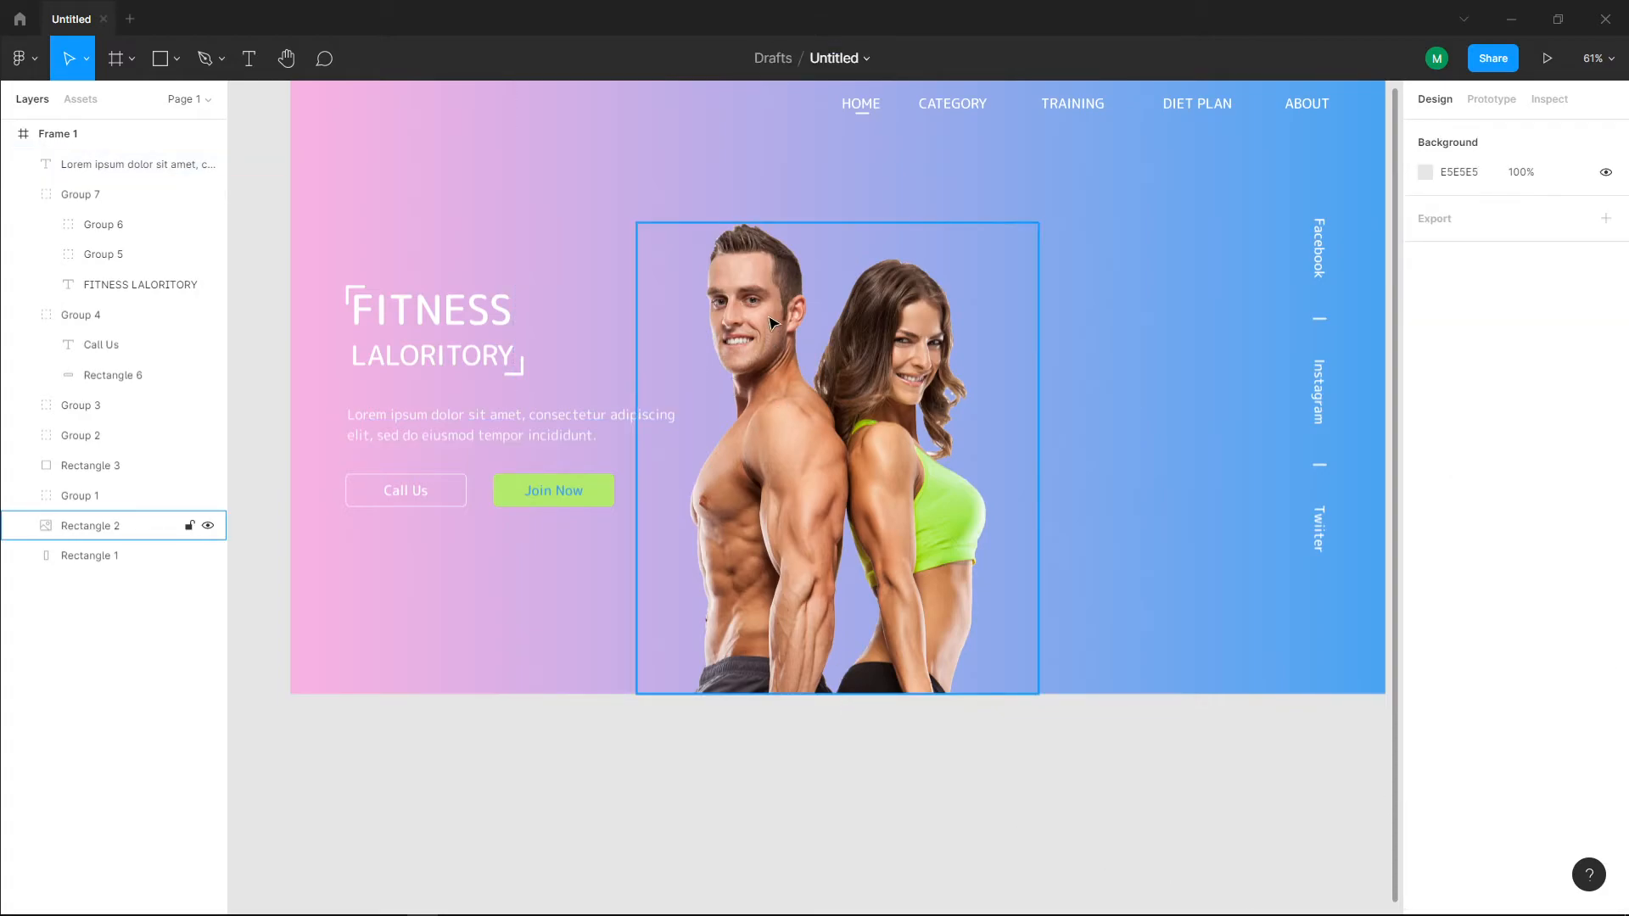
# Step: Draw a 173 × 173 square above the FITNESS LALORITORY heading at X 97, Y 39
pyautogui.scroll(-3, 789, 322)
pyautogui.moveTo(976, 378); pyautogui.dragTo(937, 441)
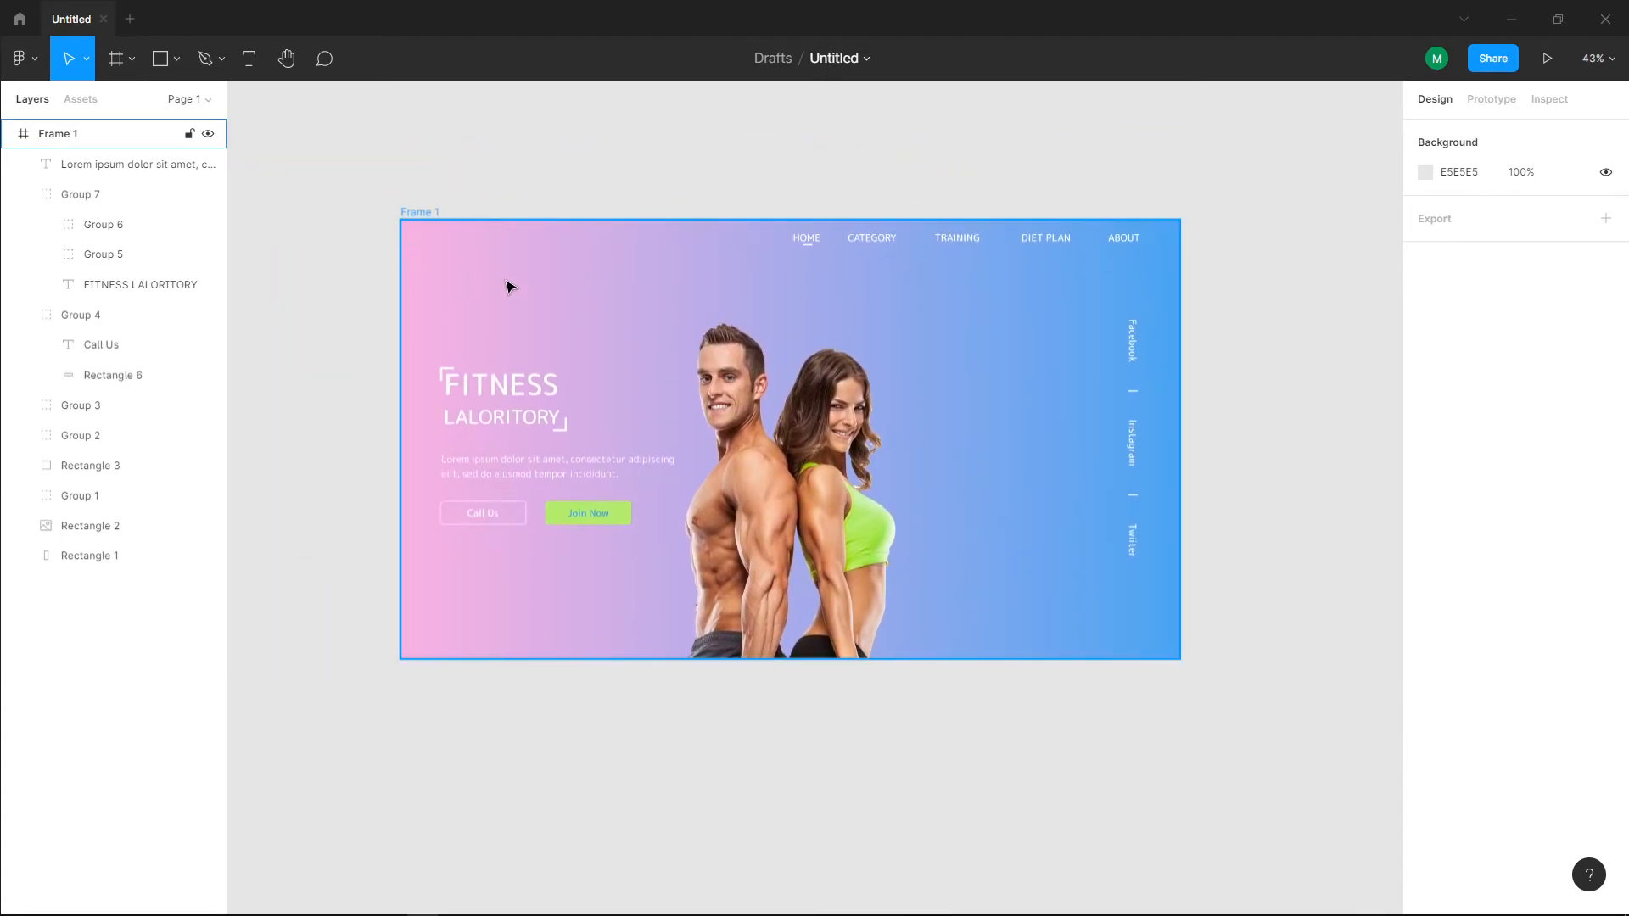
pyautogui.scroll(2, 618, 277)
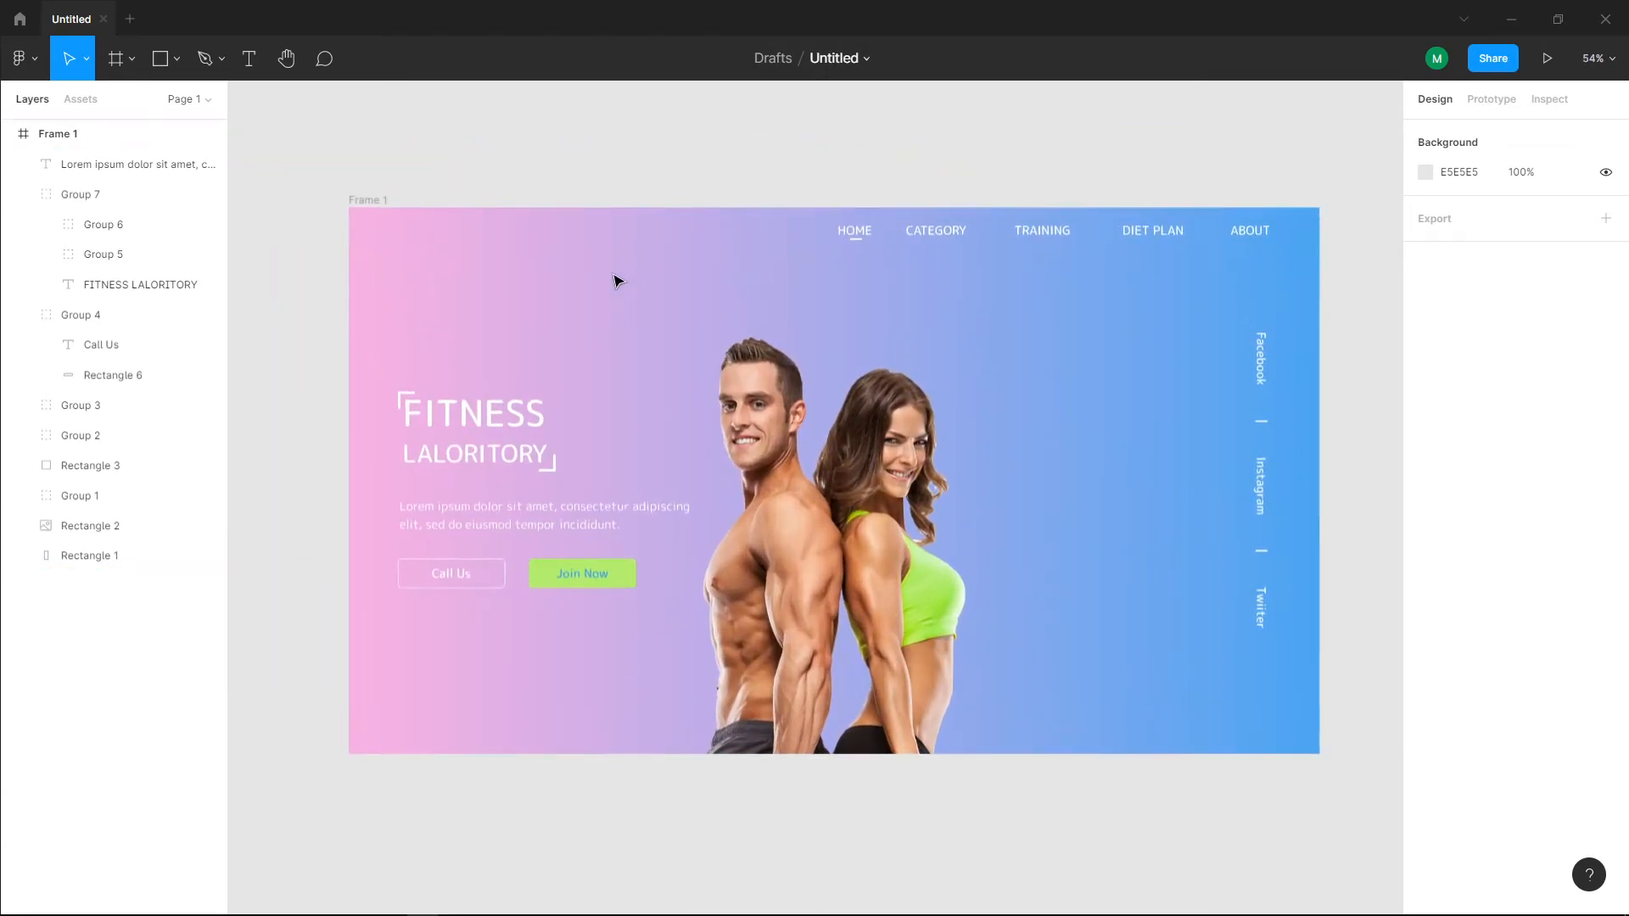
pyautogui.scroll(1, 555, 295)
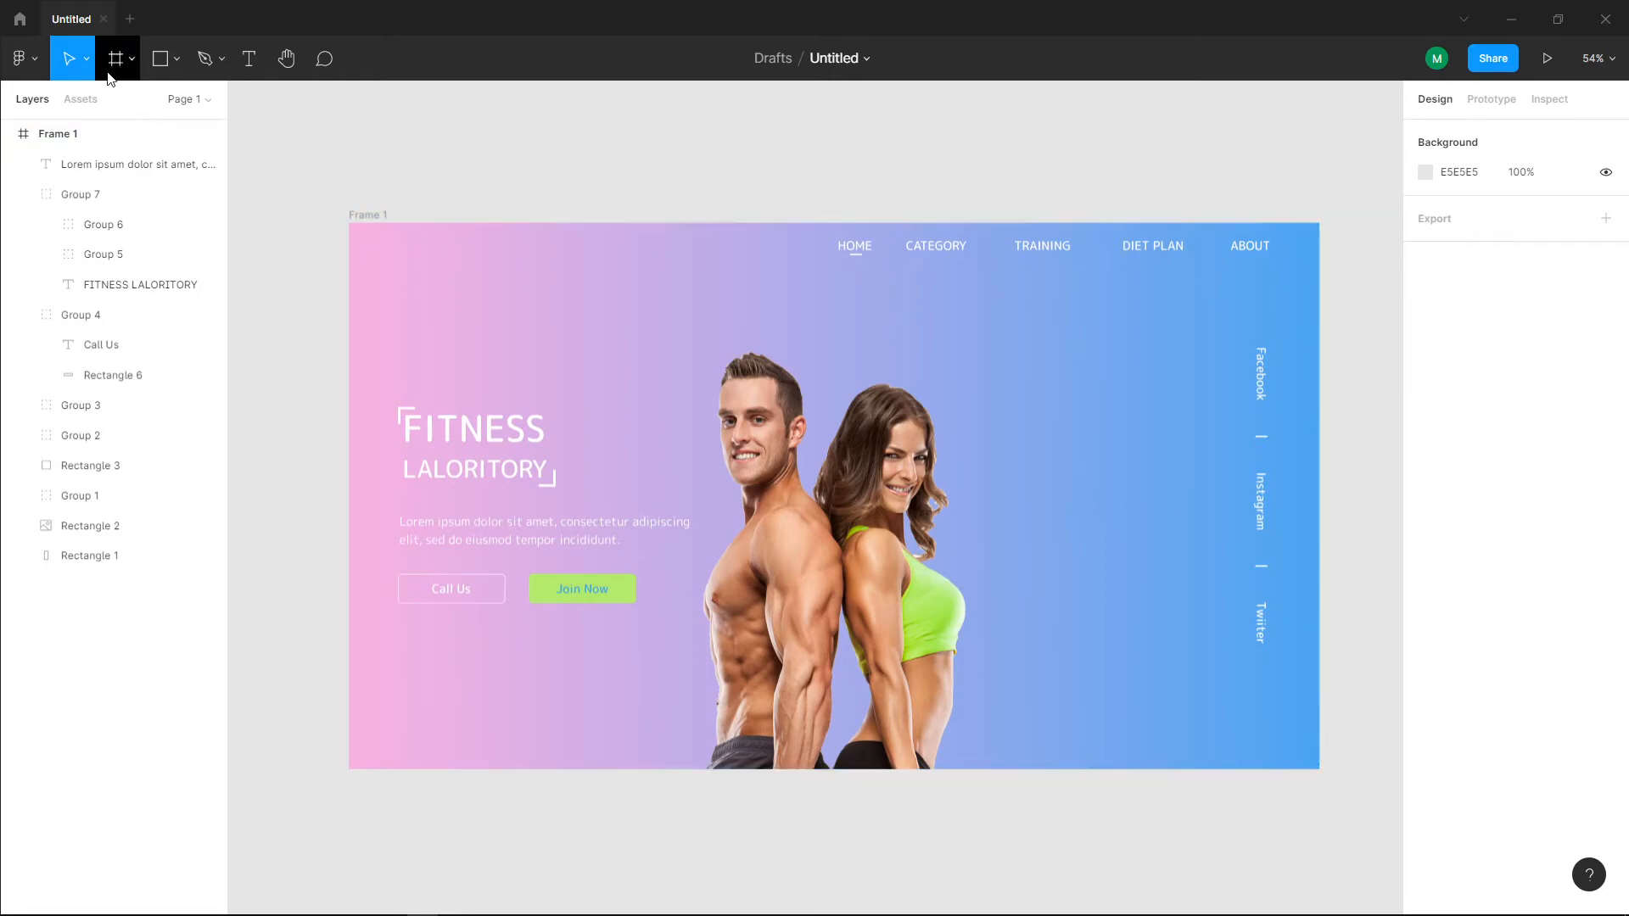
pyautogui.click(161, 58)
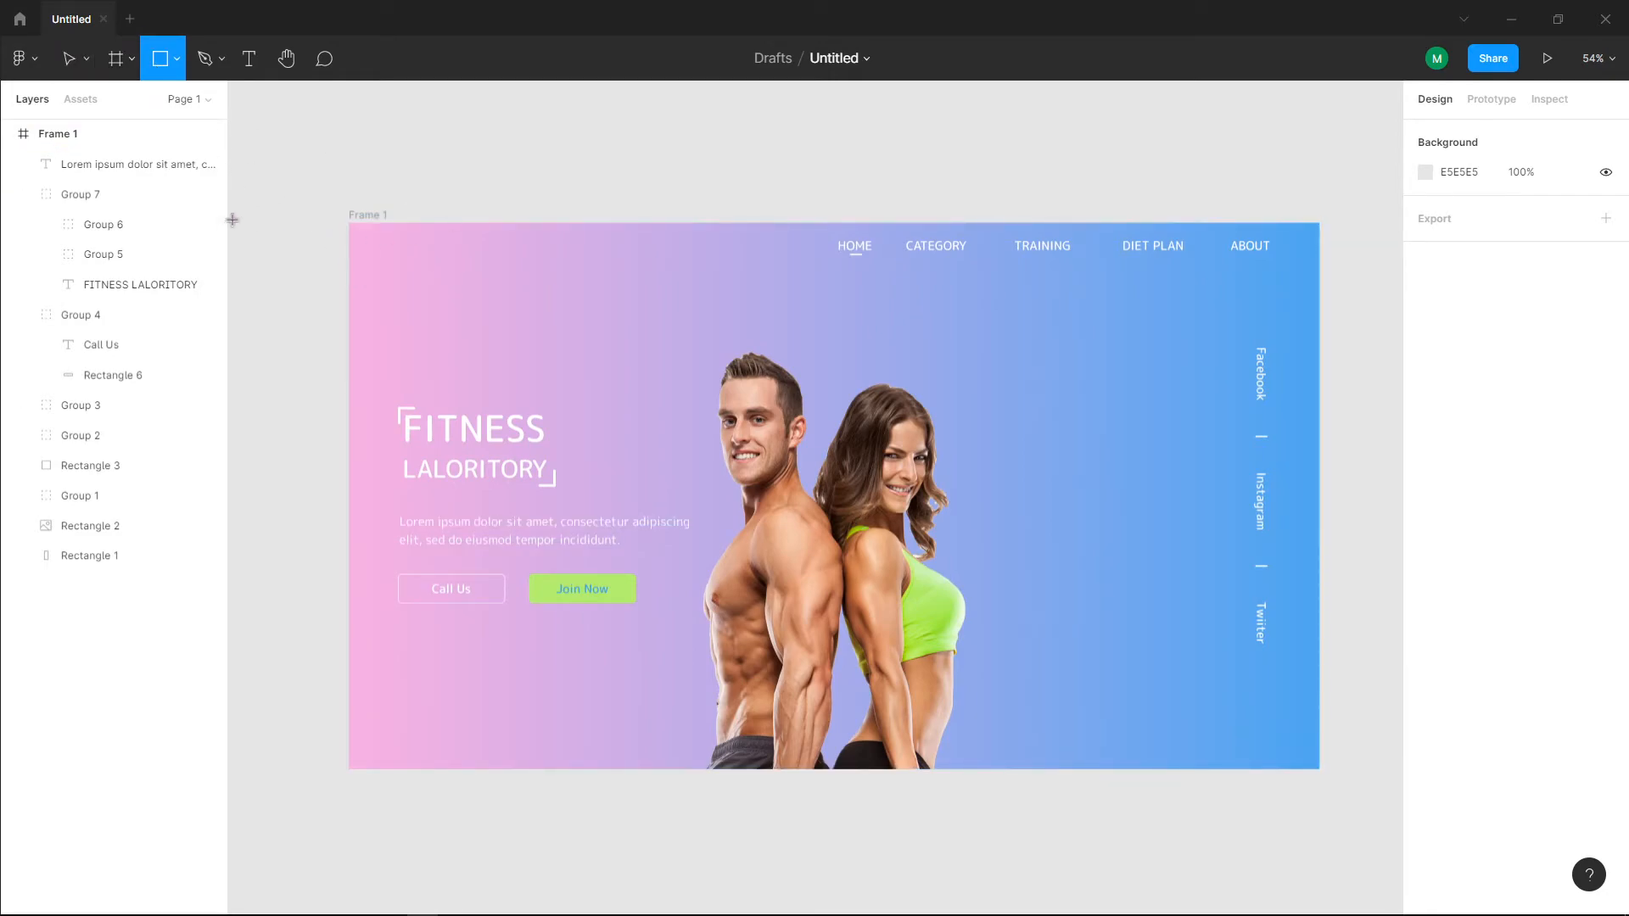
pyautogui.moveTo(400, 255)
pyautogui.mouseDown()
pyautogui.moveTo(492, 347)
pyautogui.moveTo(491, 324)
pyautogui.moveTo(438, 286)
pyautogui.mouseUp()
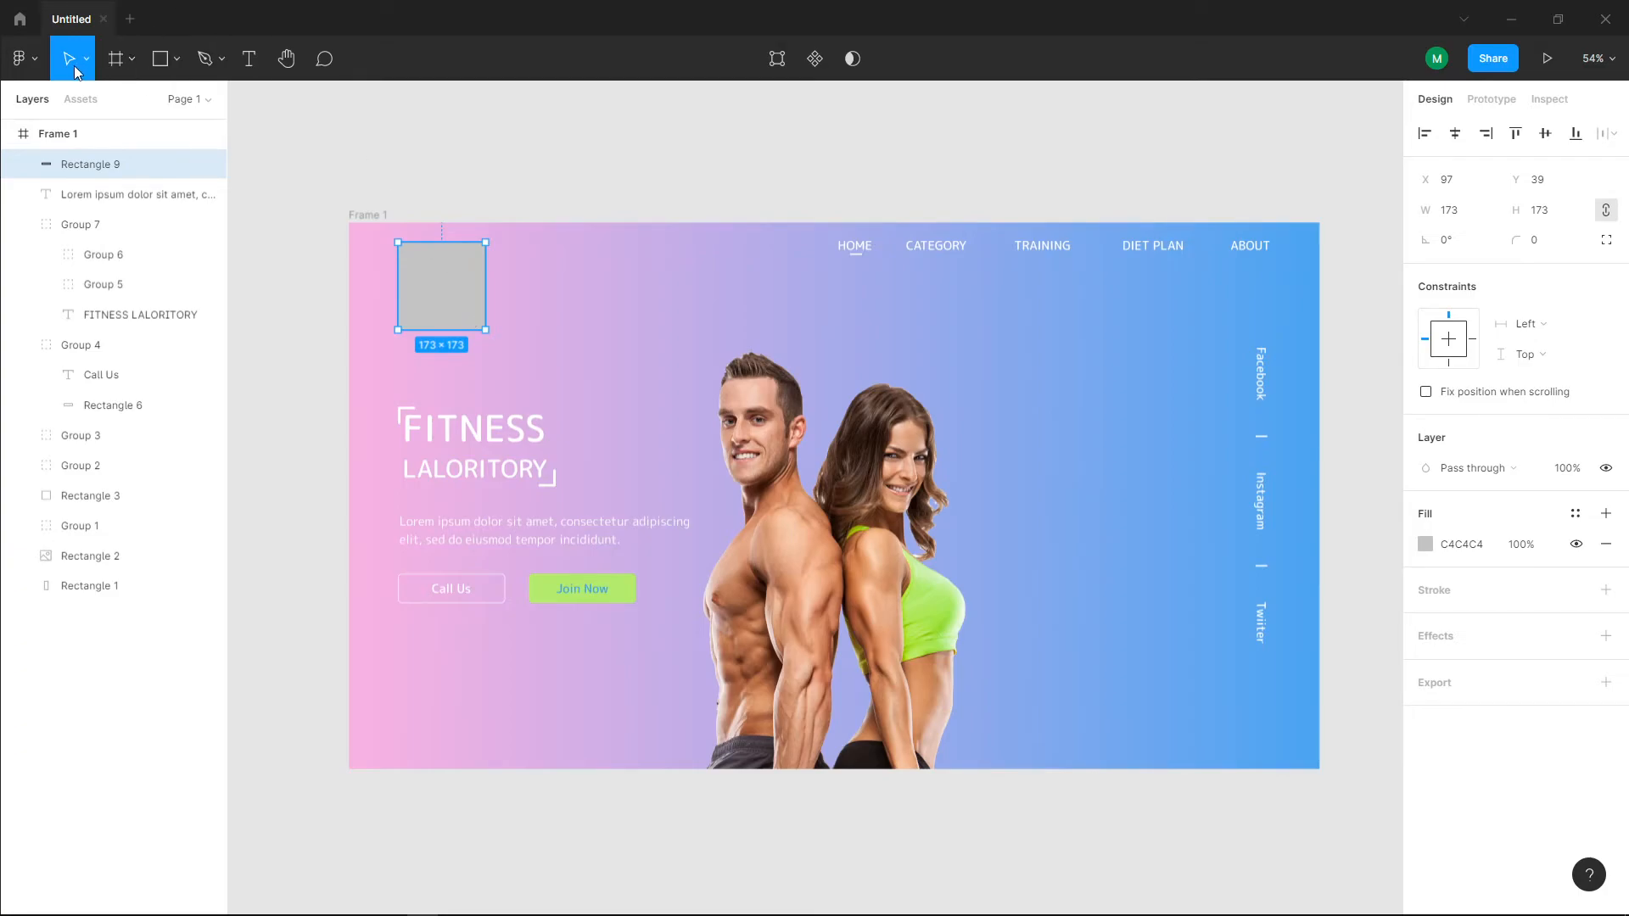
# Step: Place the dumbell image file from the Desktop into the new square above the heading
pyautogui.click(38, 63)
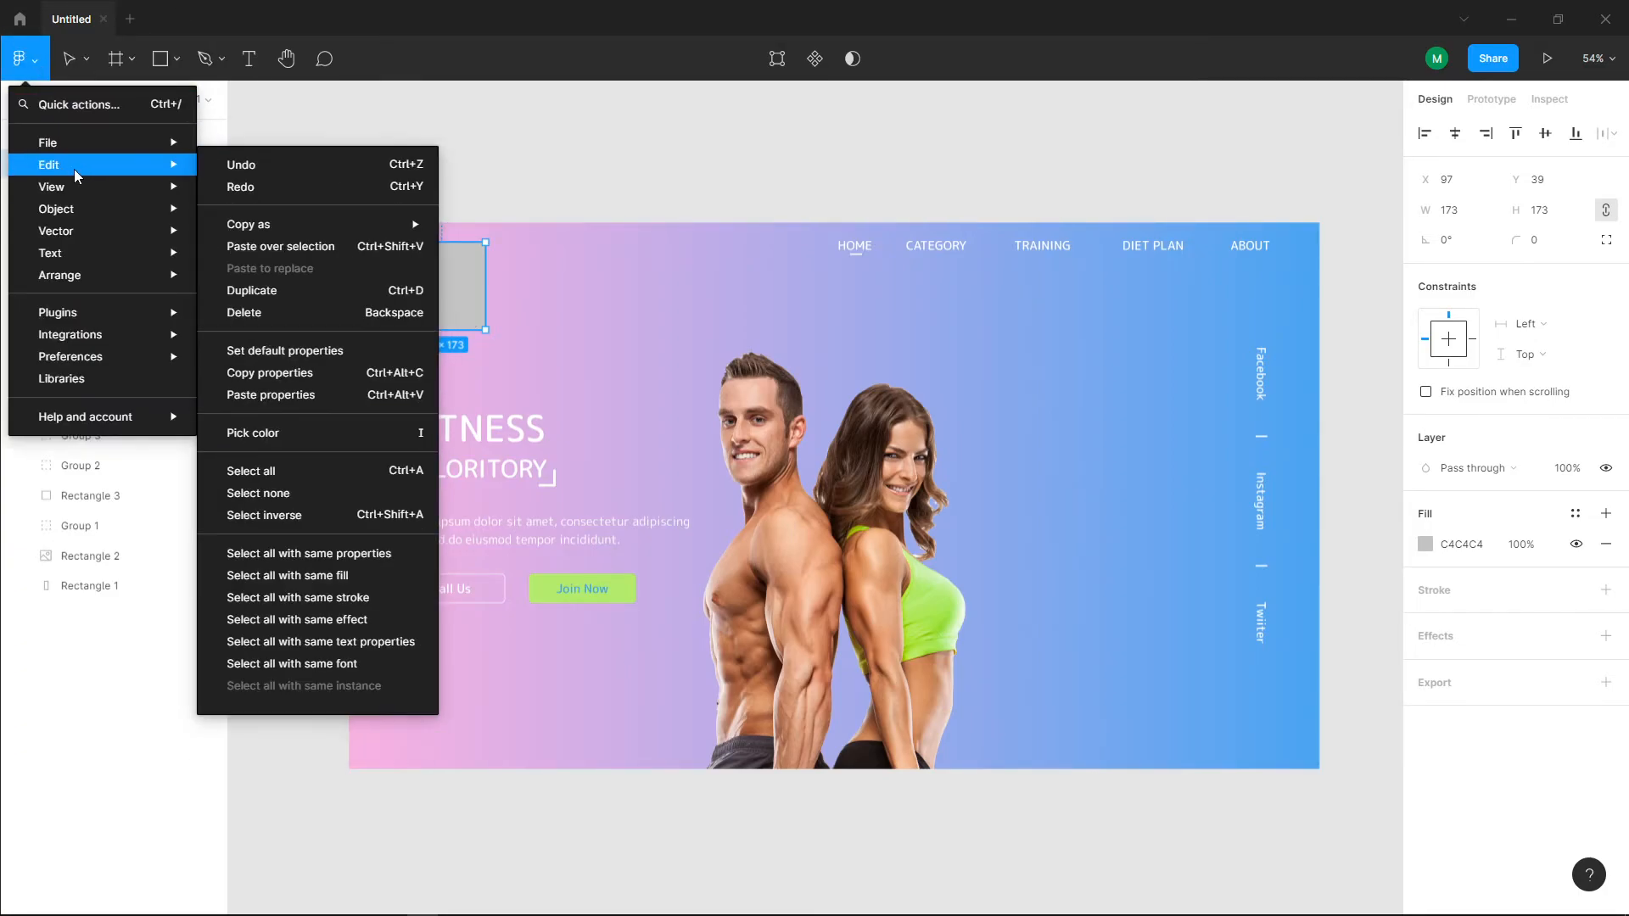
pyautogui.moveTo(72, 151)
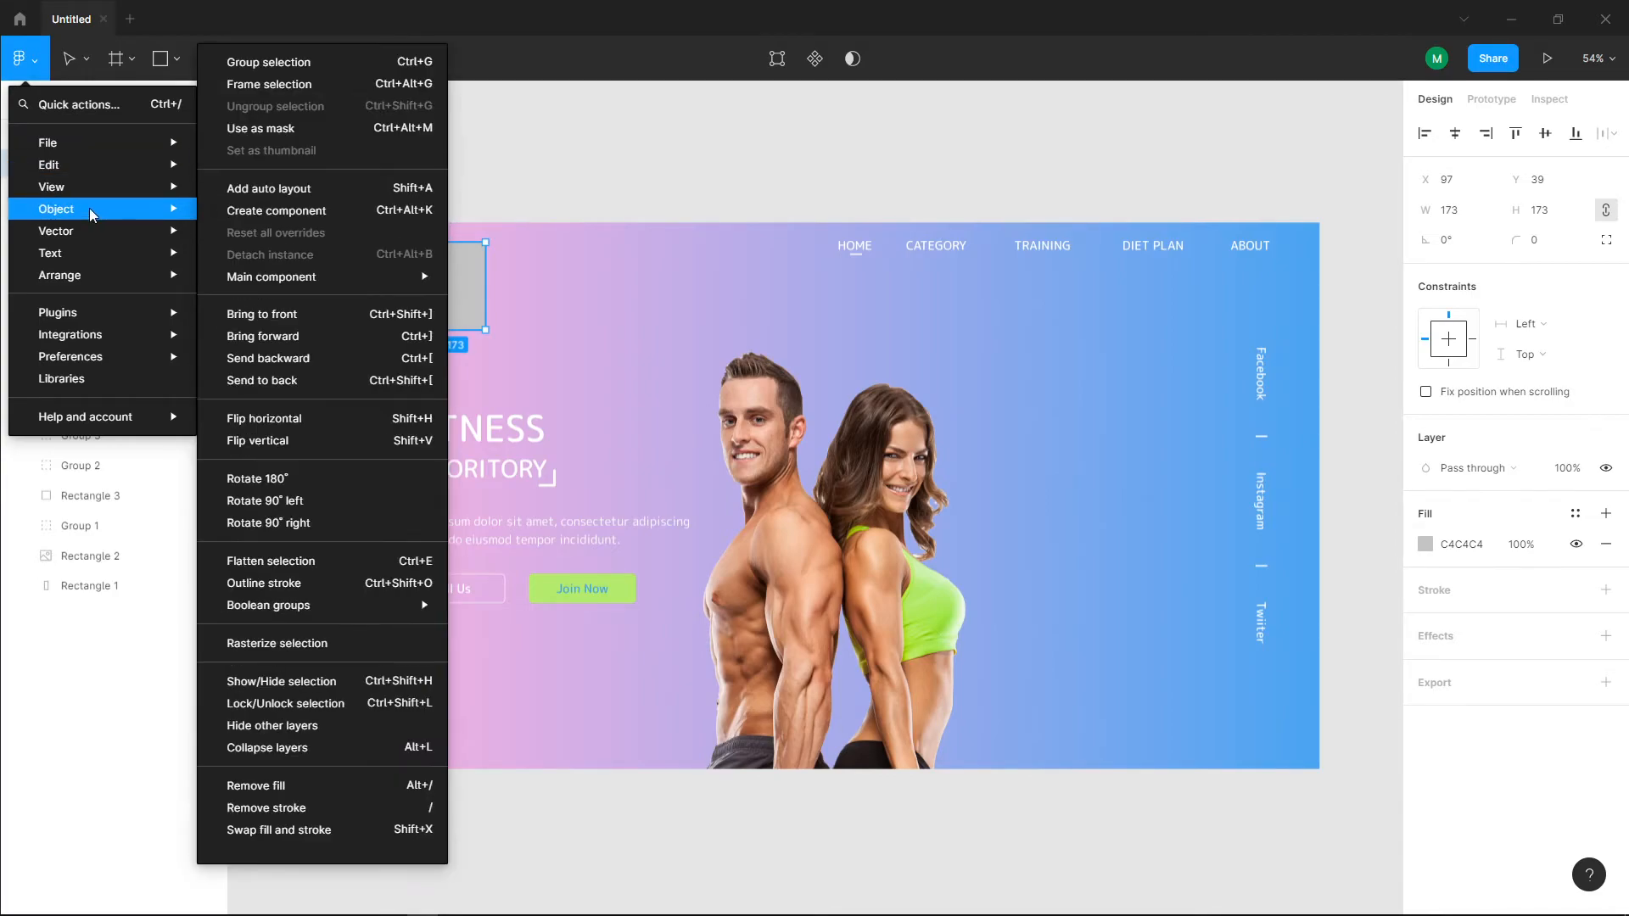
pyautogui.moveTo(90, 231)
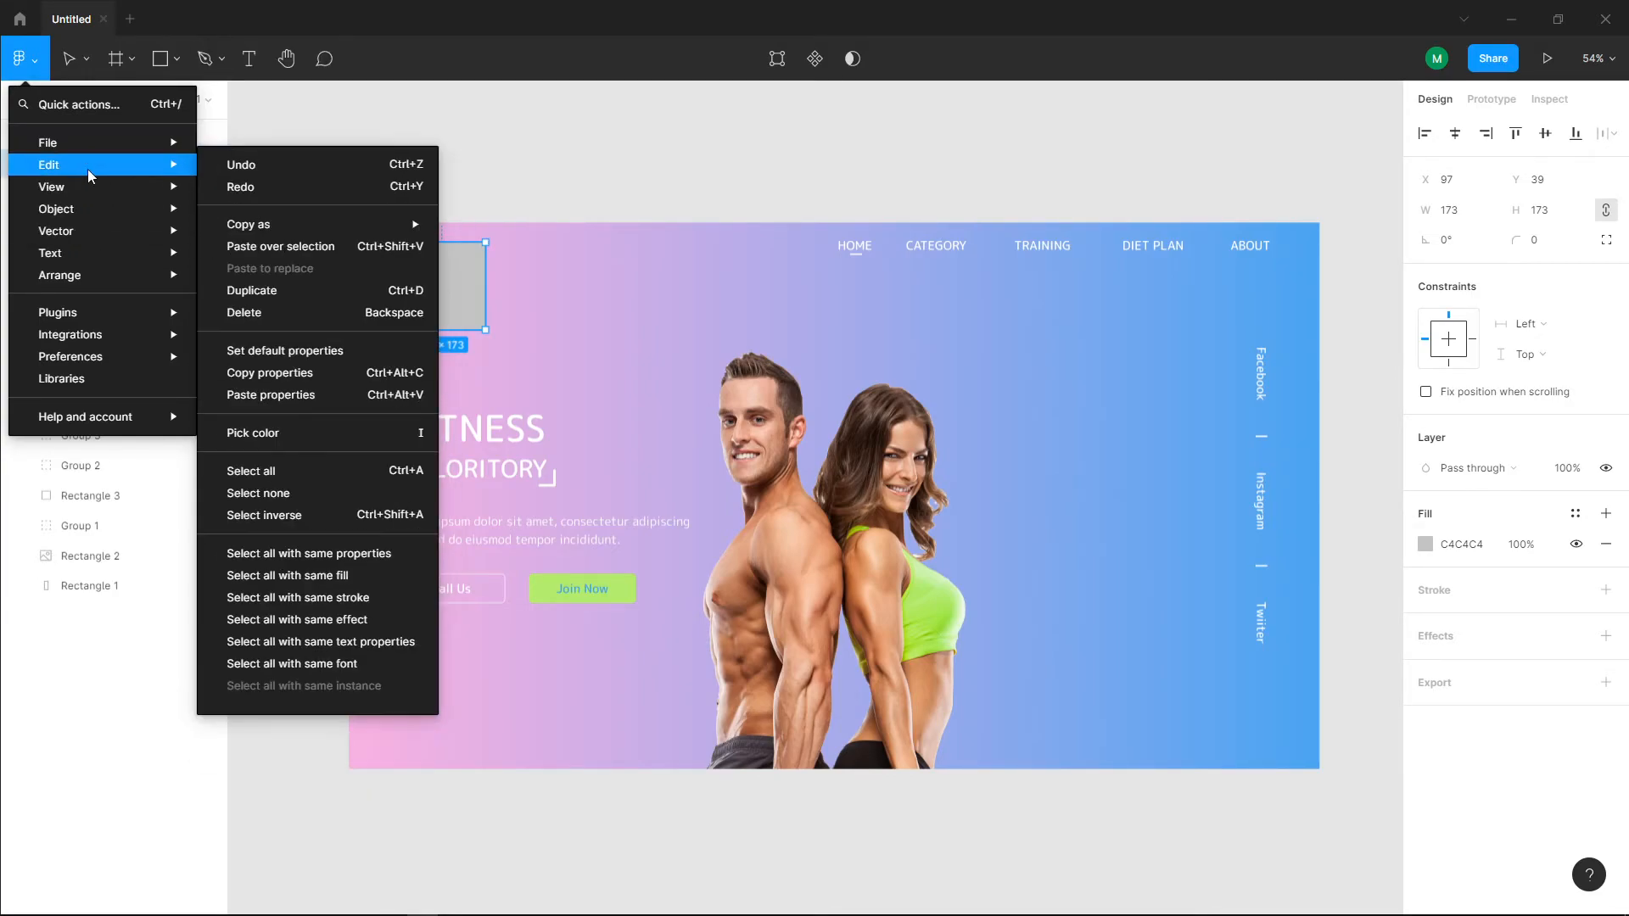
pyautogui.click(280, 202)
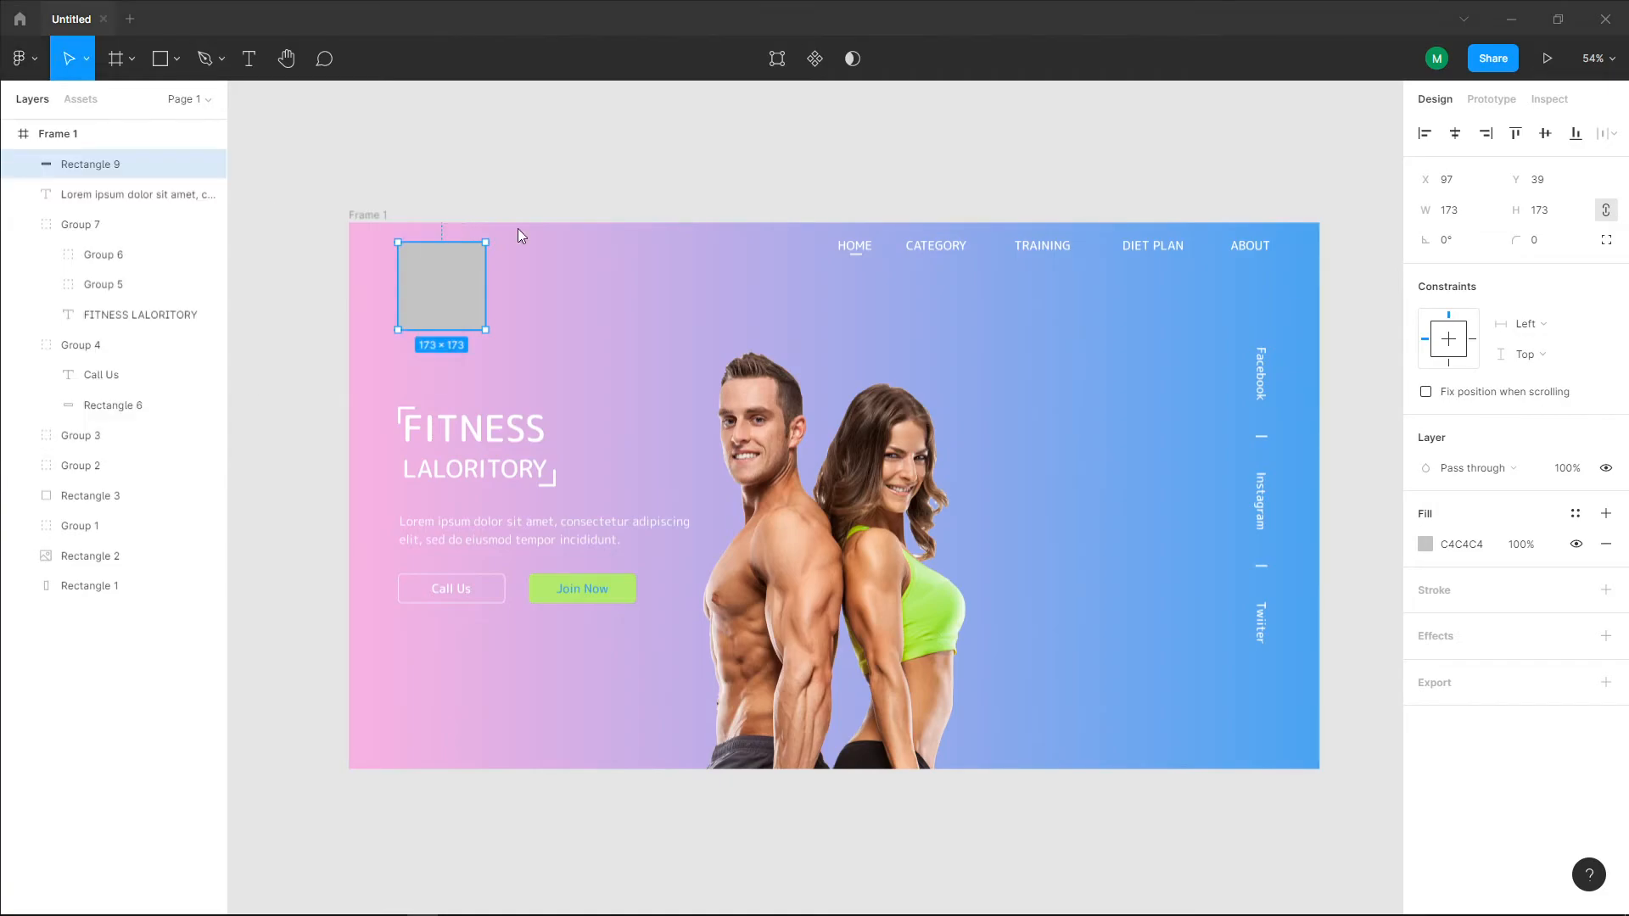
pyautogui.click(380, 242)
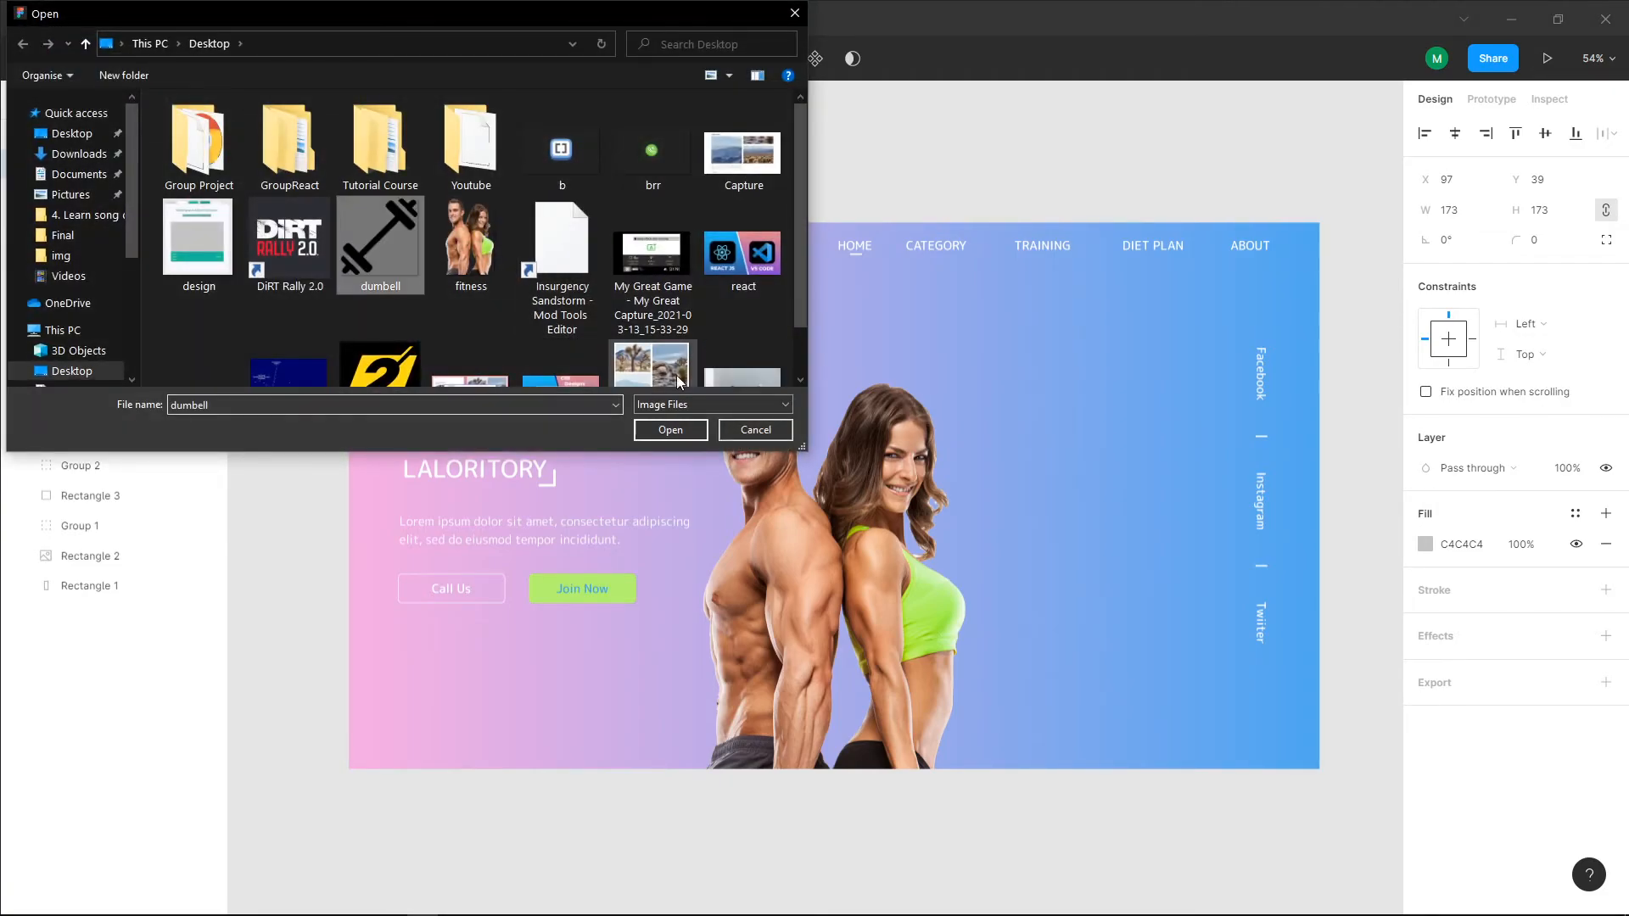
pyautogui.click(670, 429)
pyautogui.click(472, 318)
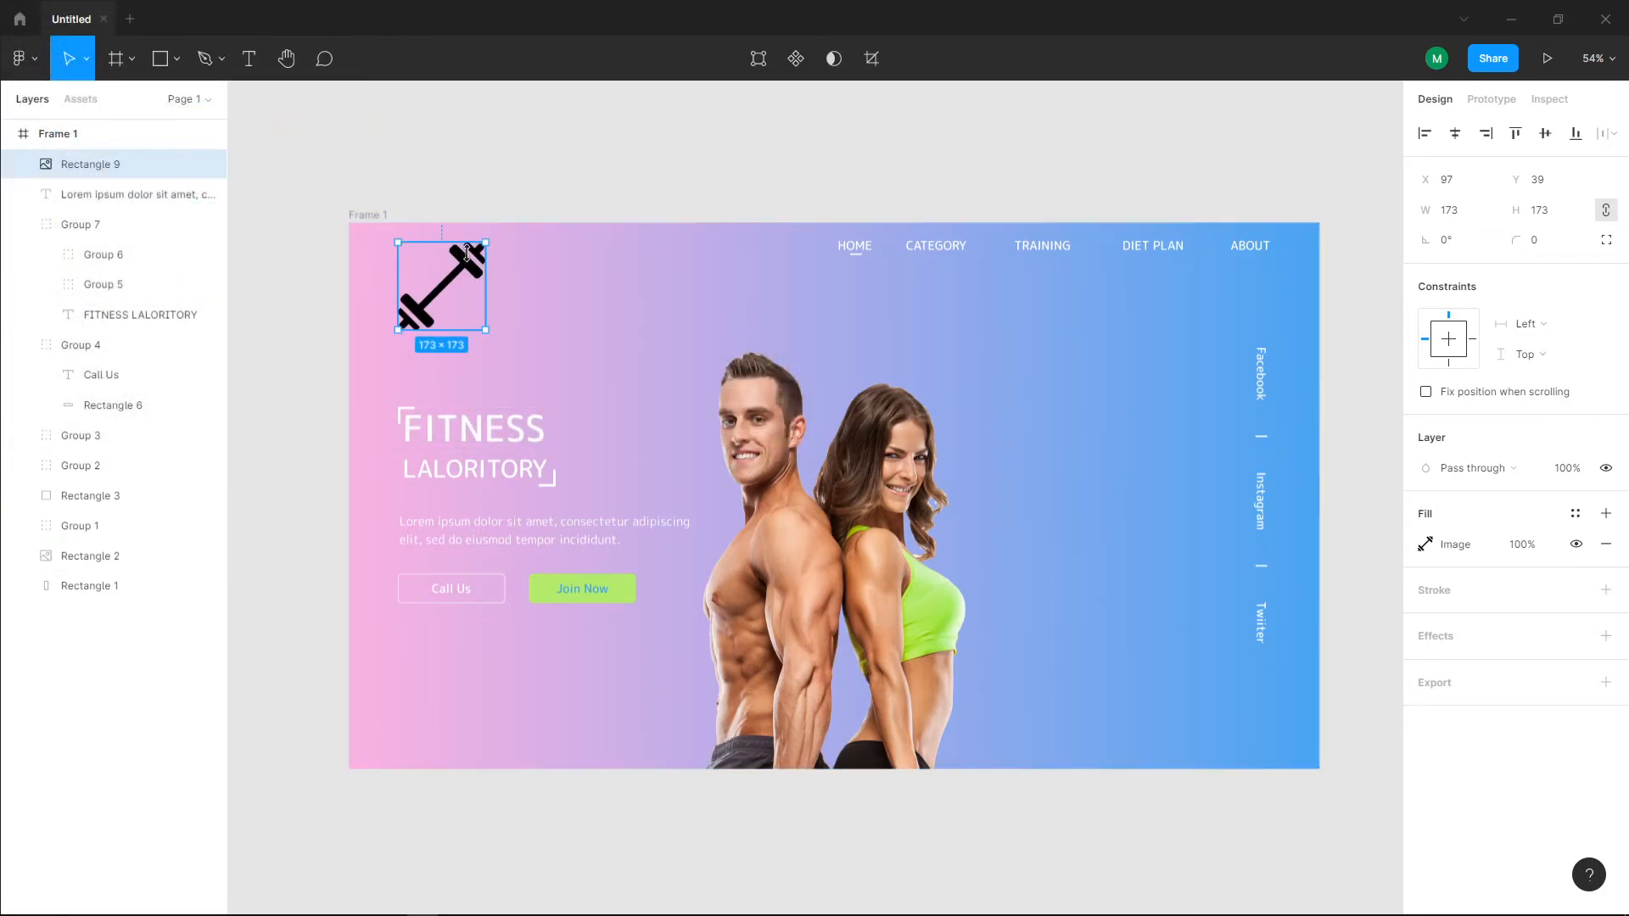
# Step: Set the dumbbell's image fill to Fit scaling with the Overlay blend mode
pyautogui.click(1425, 544)
pyautogui.click(1202, 506)
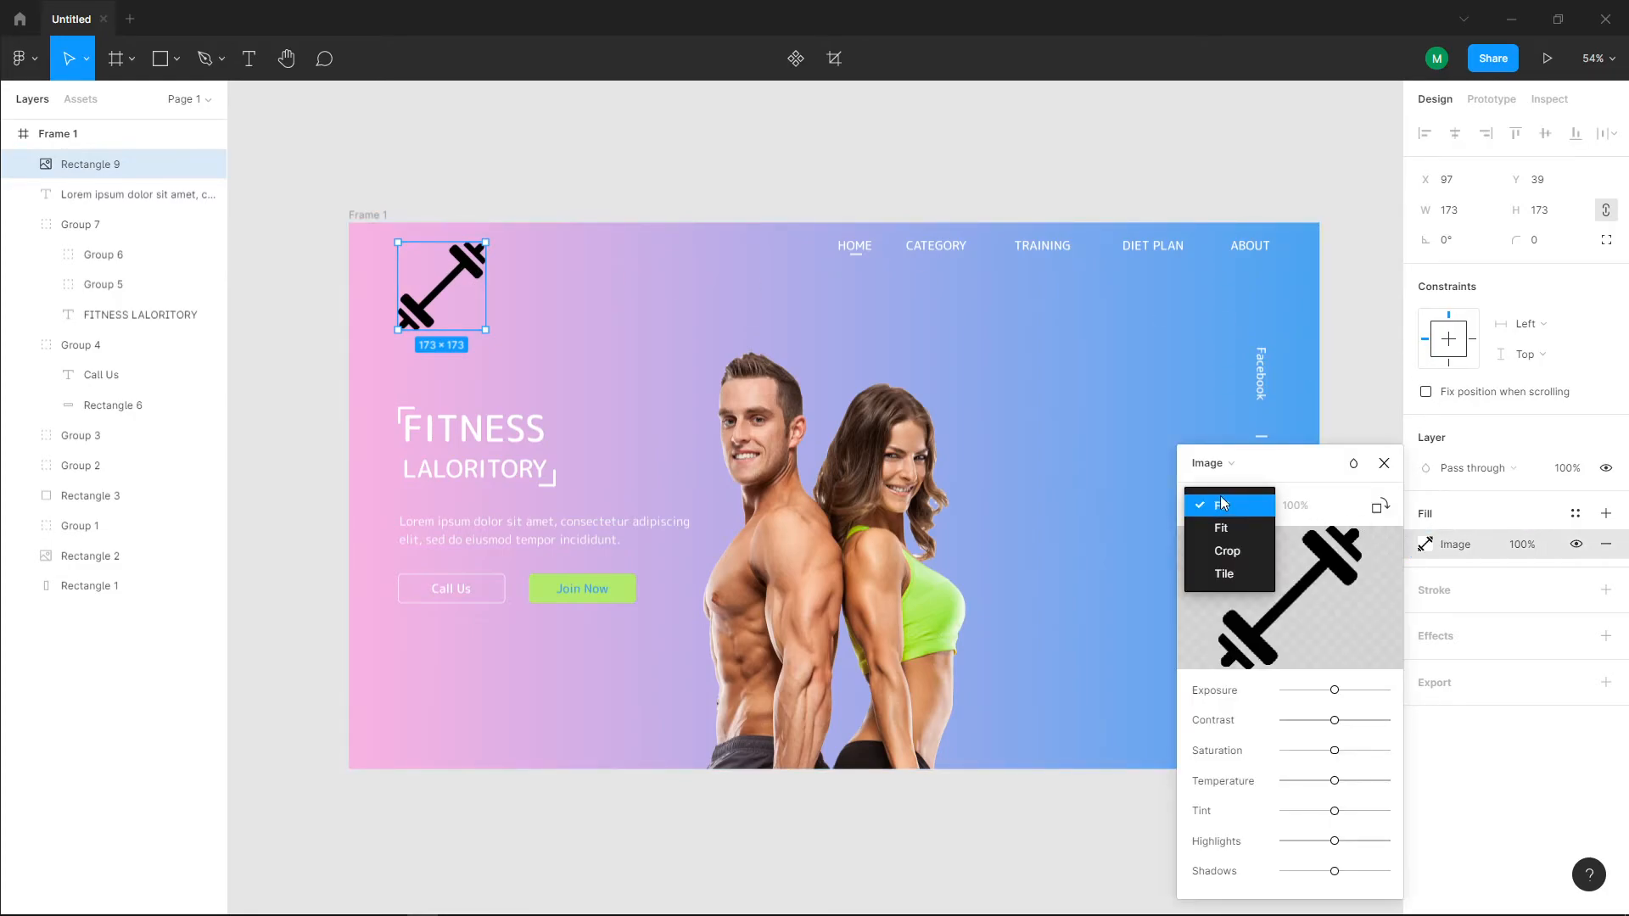
pyautogui.click(1222, 528)
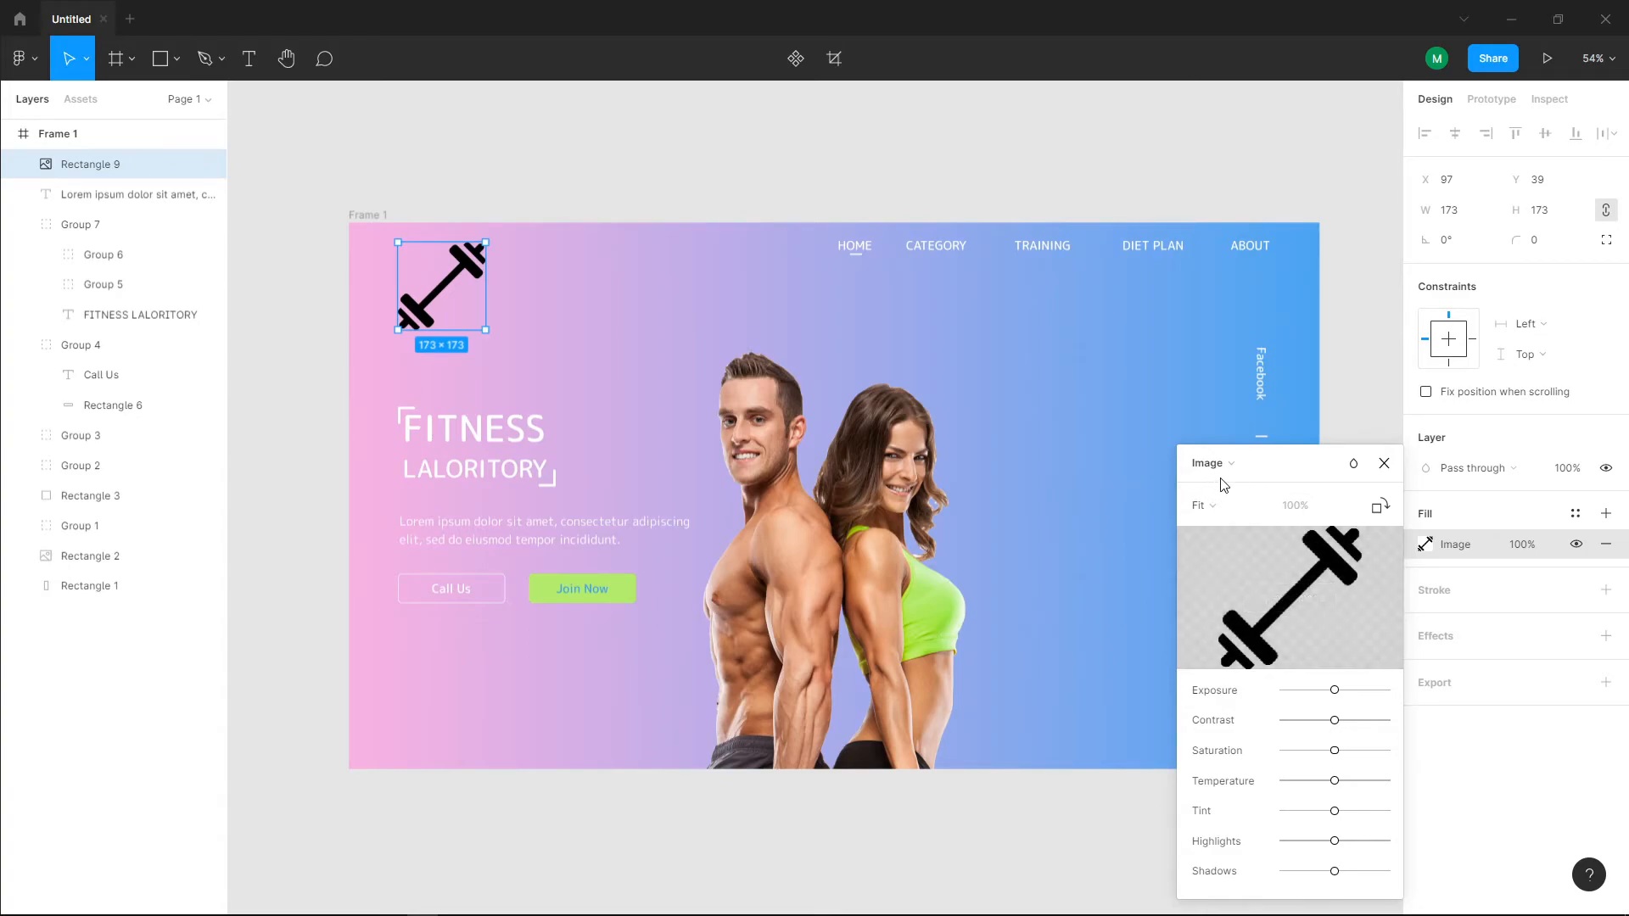
pyautogui.click(1208, 507)
pyautogui.click(1353, 464)
pyautogui.click(1353, 464)
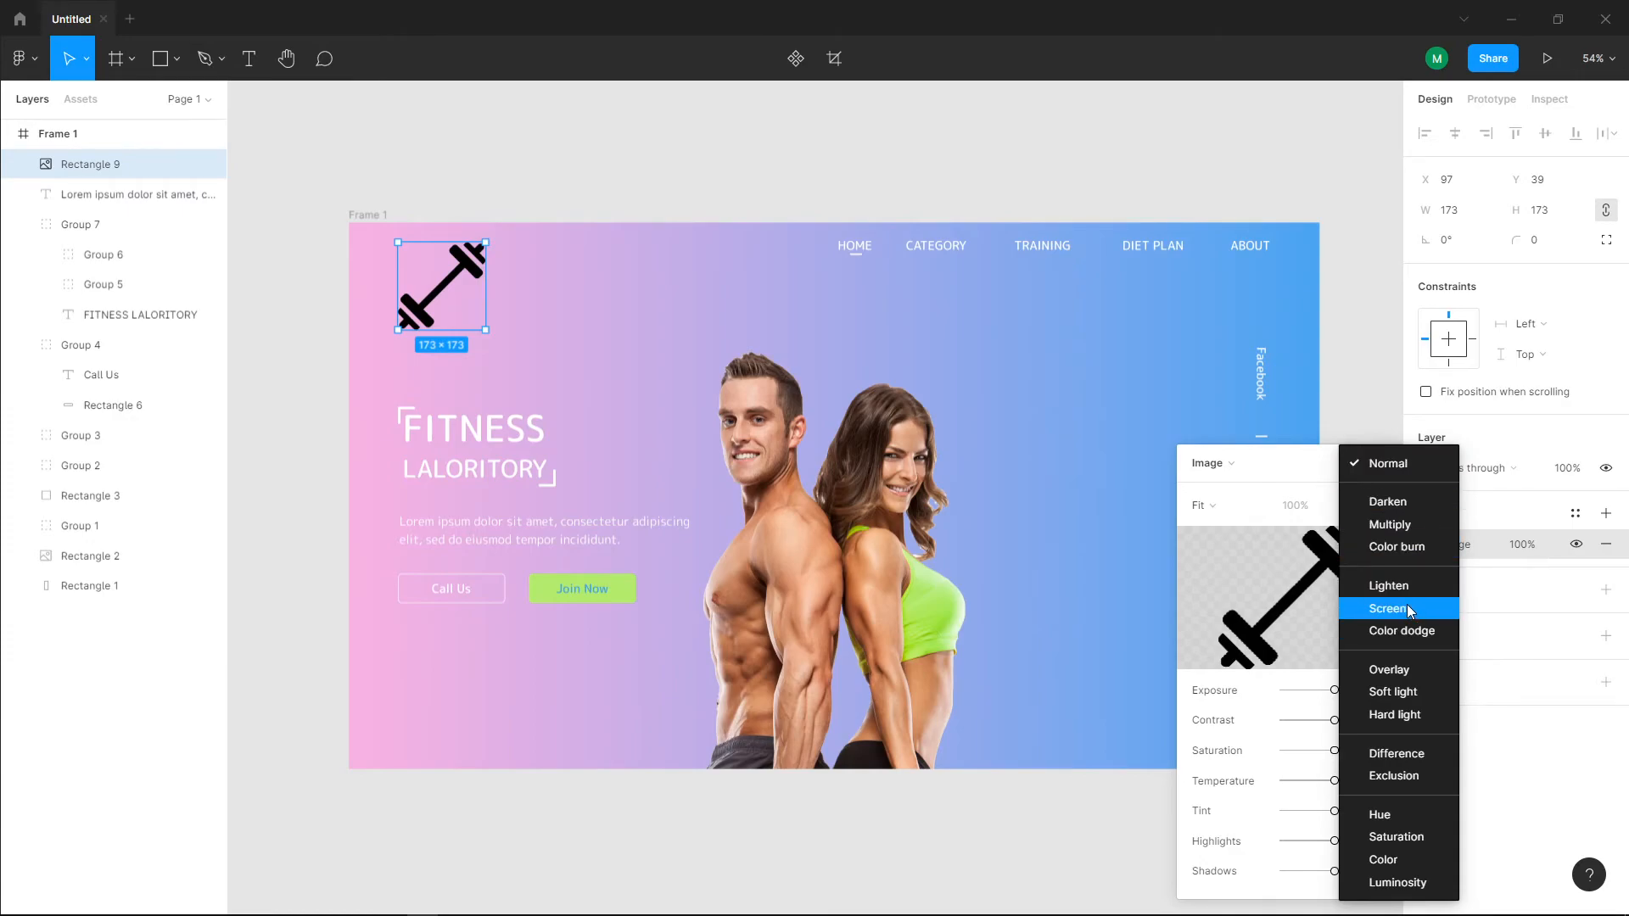
pyautogui.click(1412, 670)
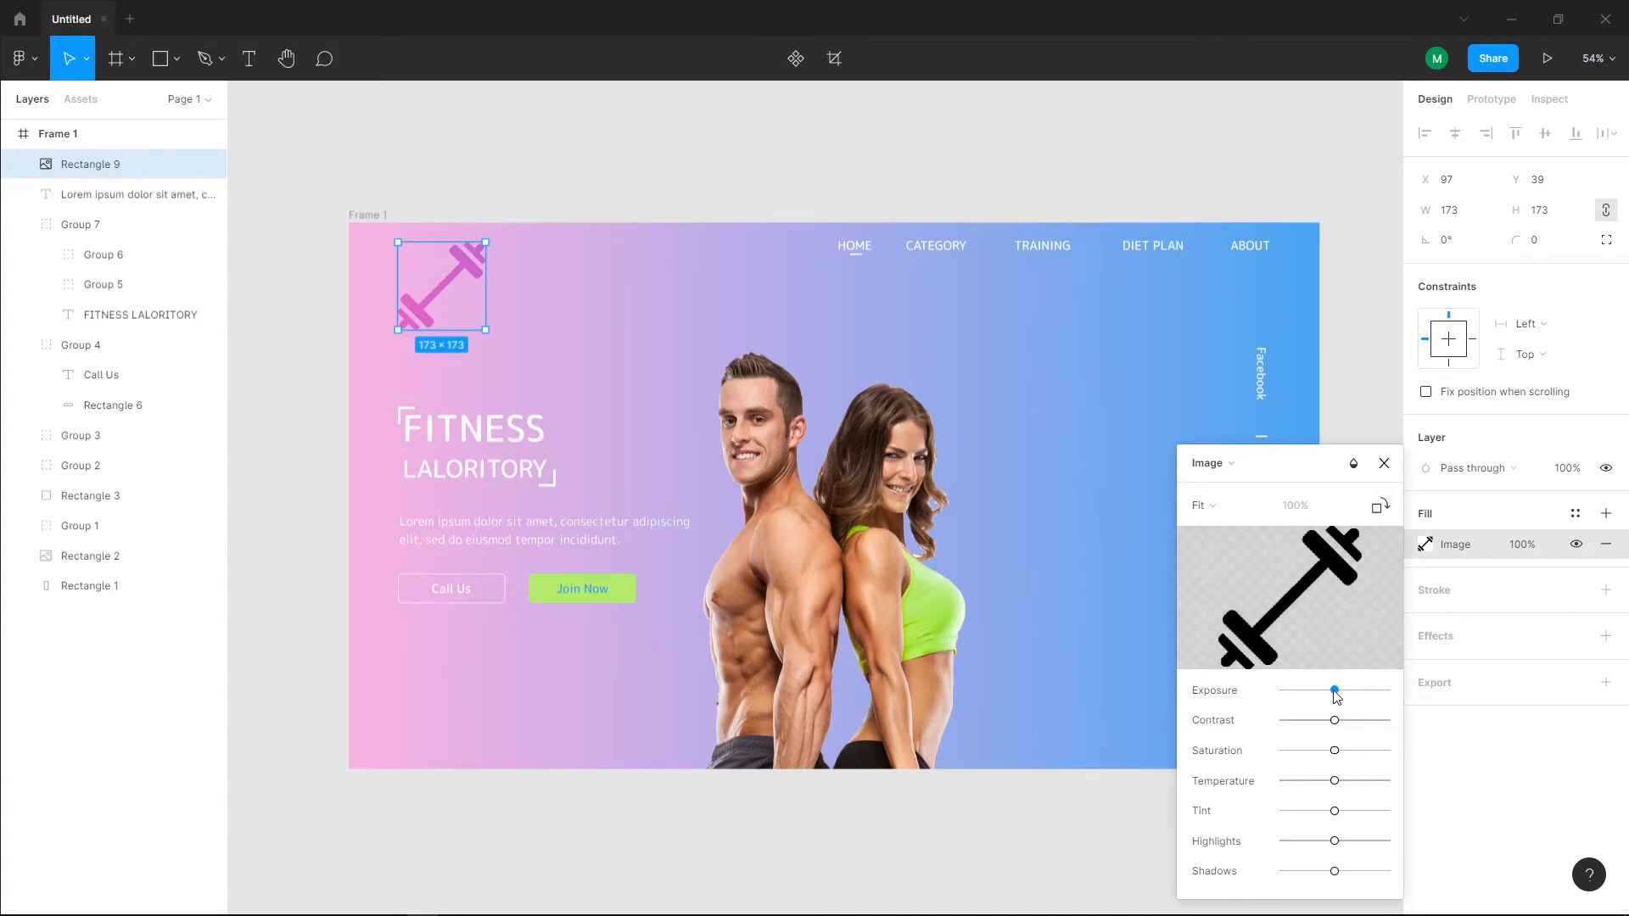
# Step: Try the Soft light, Saturation, Color burn and Darken blend modes on the dumbbell image, then return it to Overlay
pyautogui.click(1353, 464)
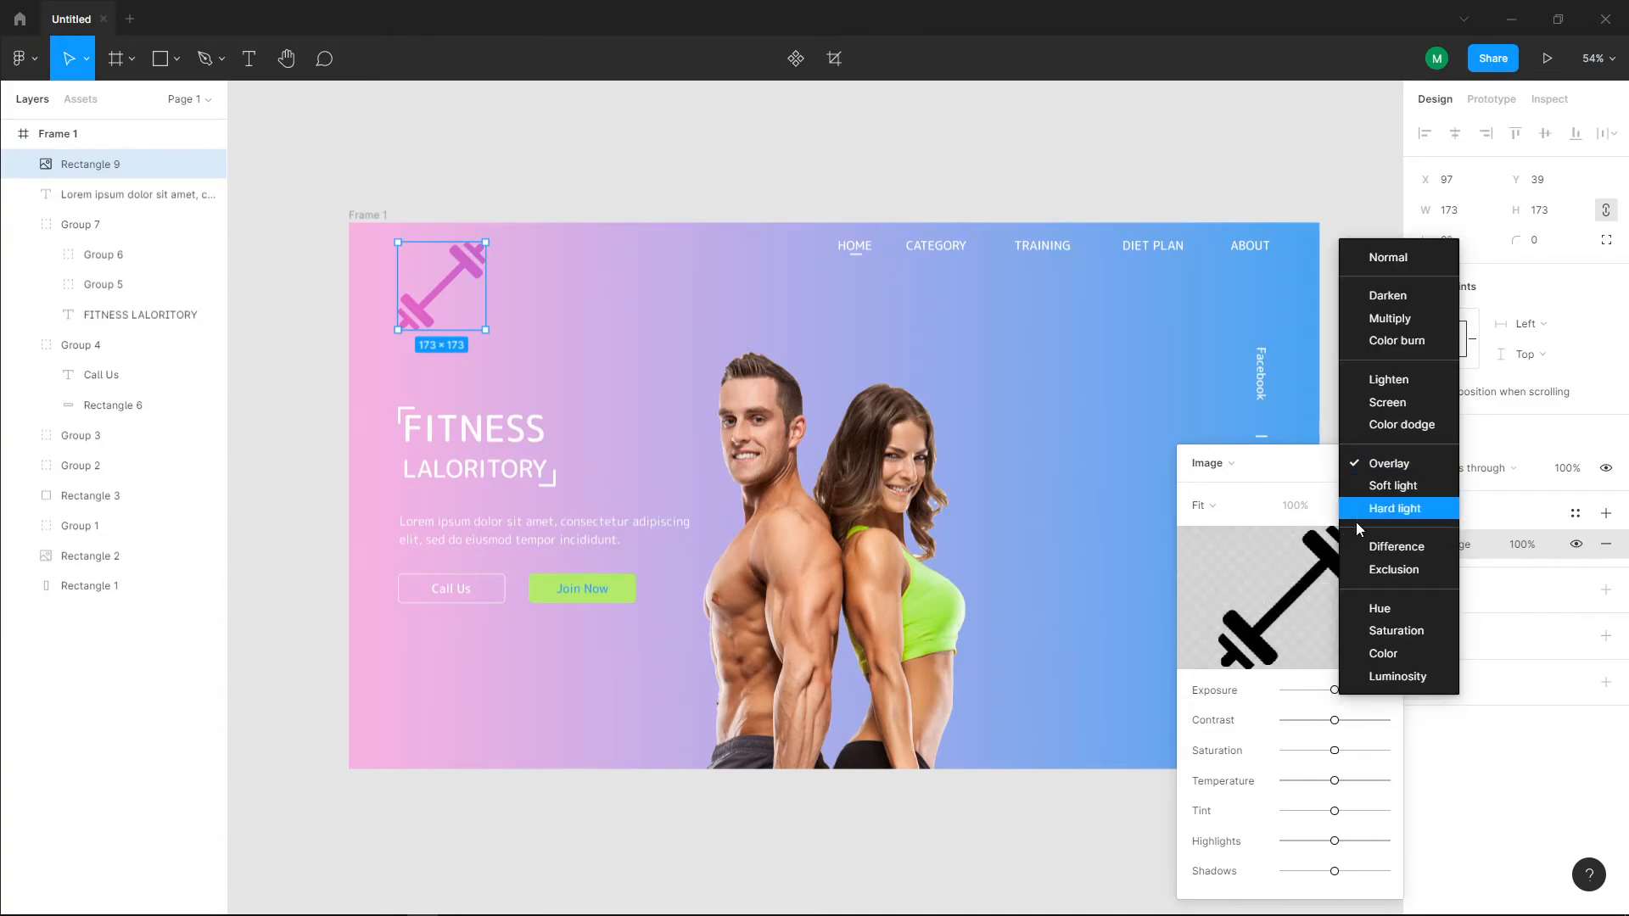
pyautogui.click(1411, 507)
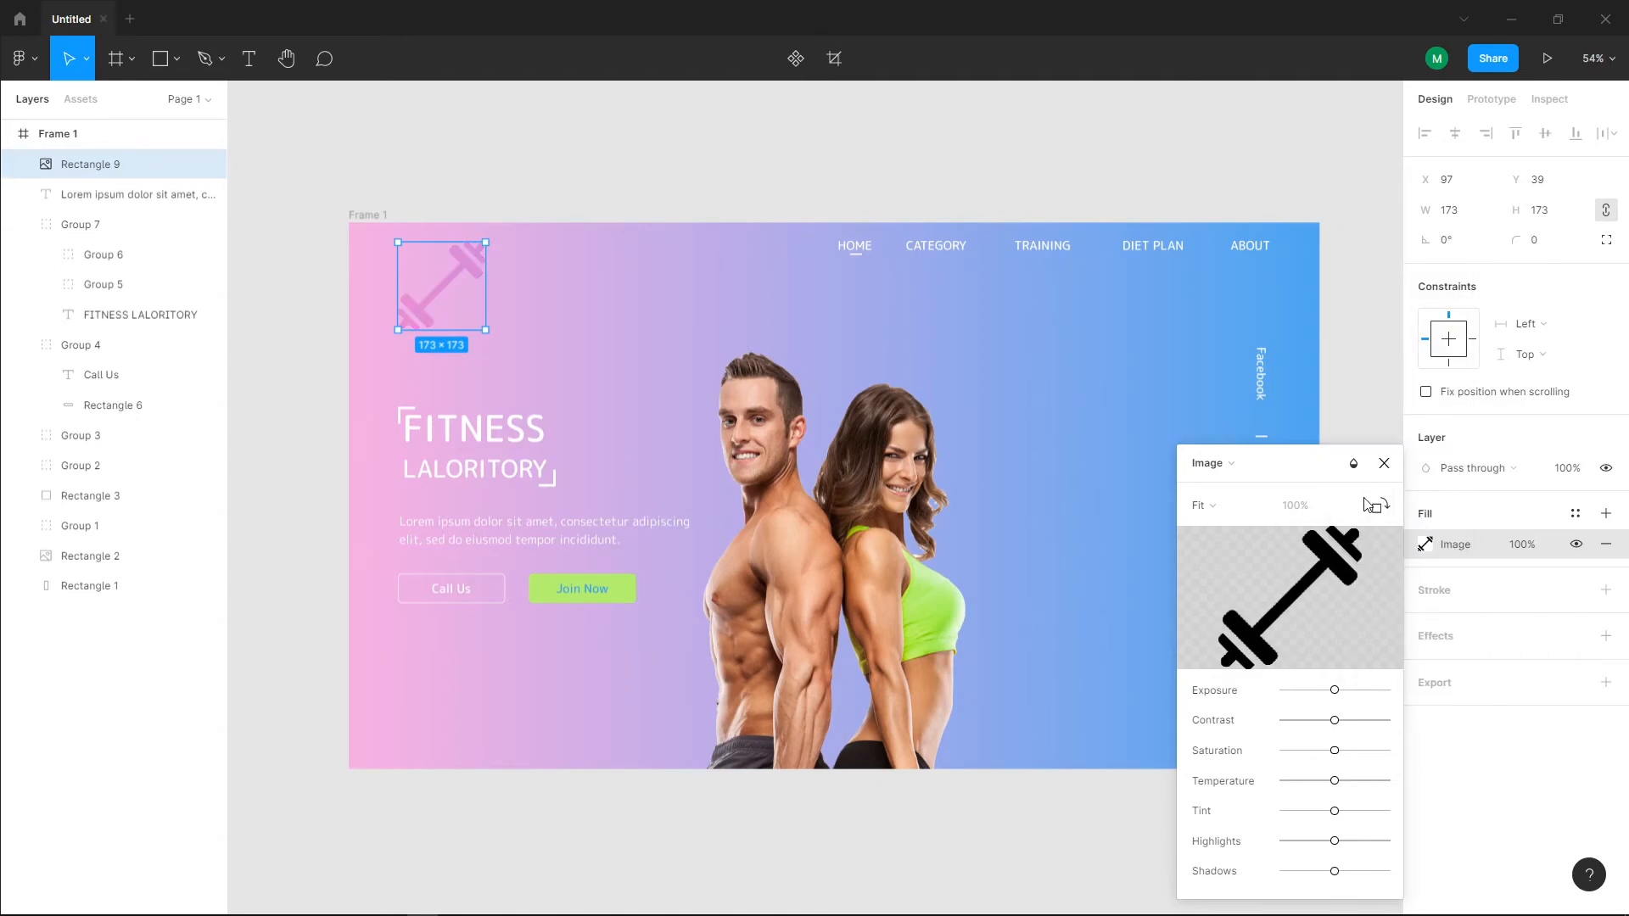
pyautogui.click(1353, 463)
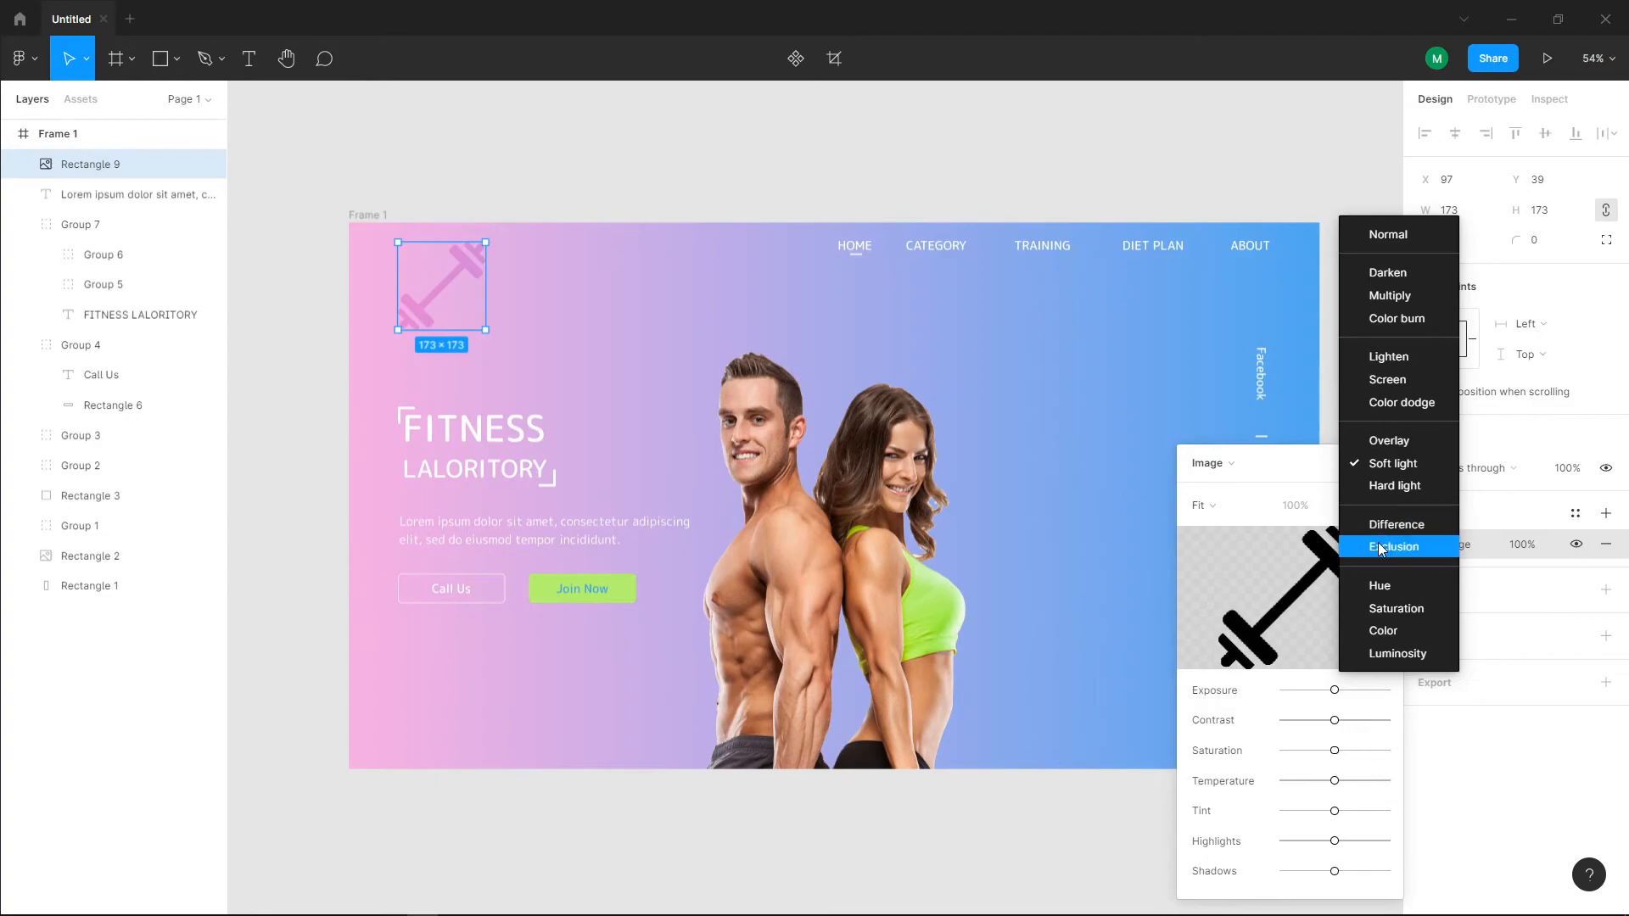
pyautogui.click(1381, 605)
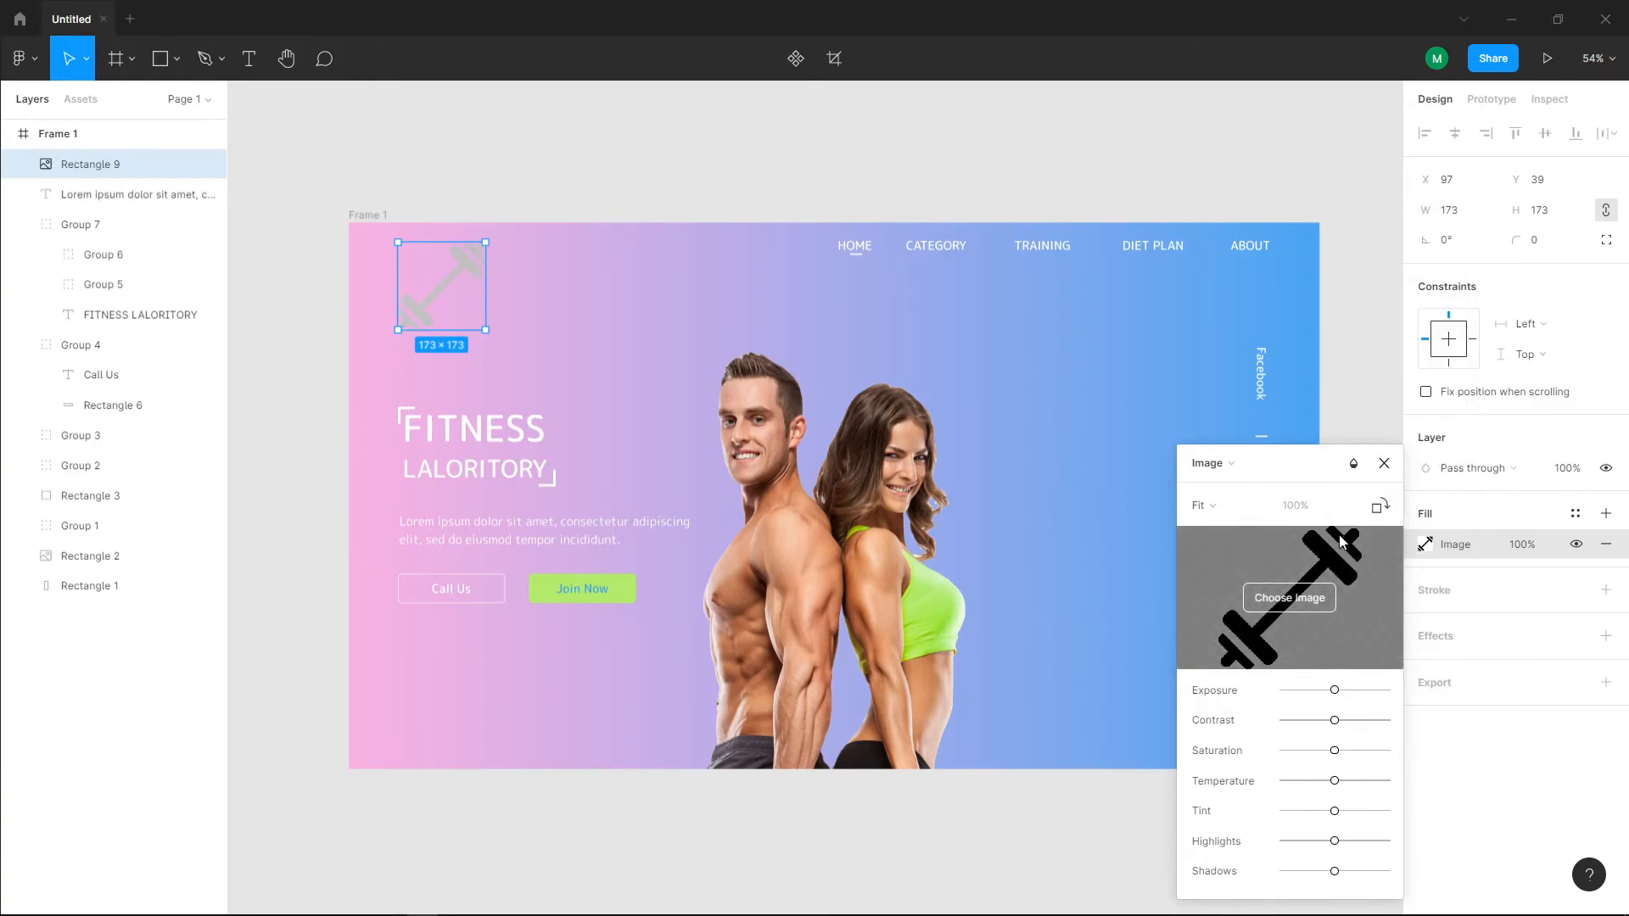
pyautogui.click(1352, 463)
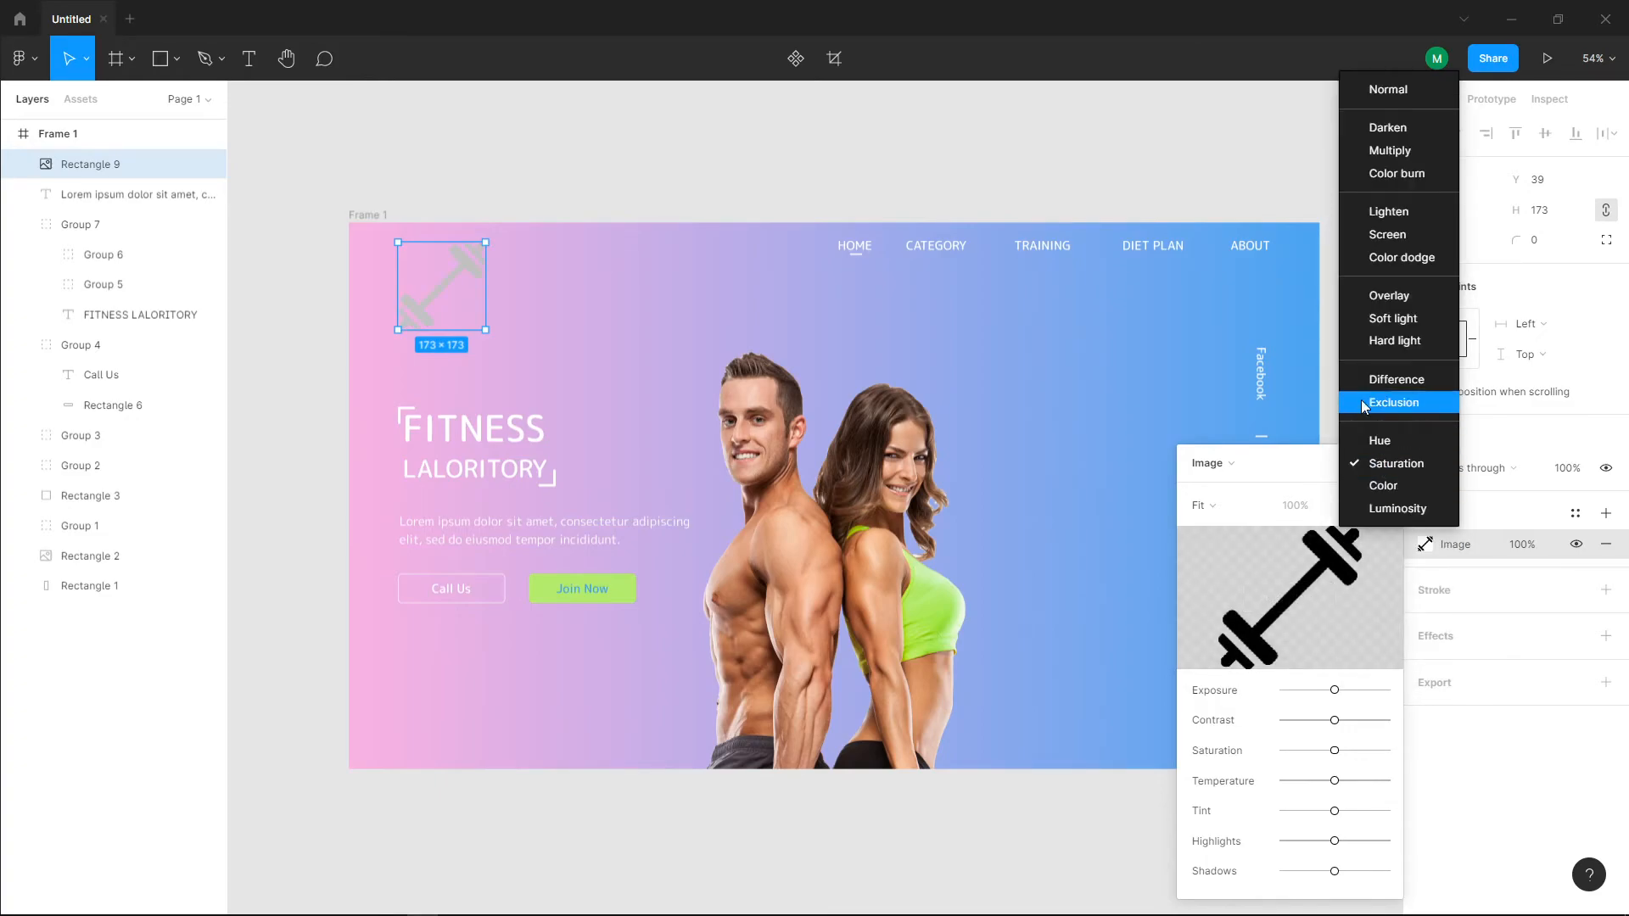
pyautogui.click(1370, 319)
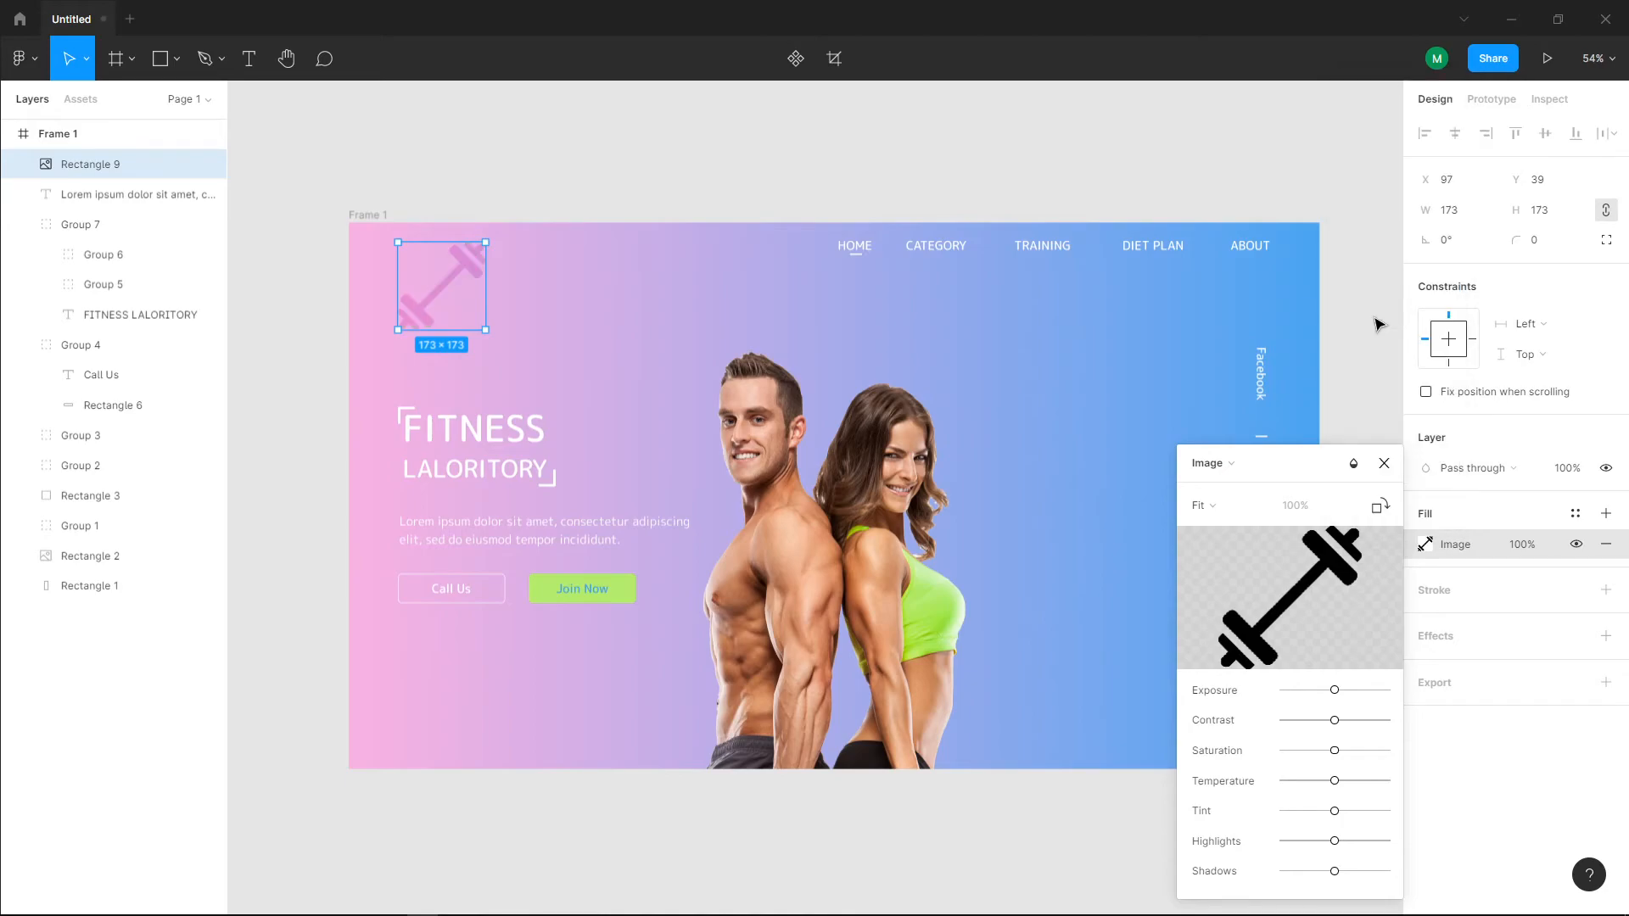
pyautogui.click(1248, 505)
pyautogui.click(1353, 463)
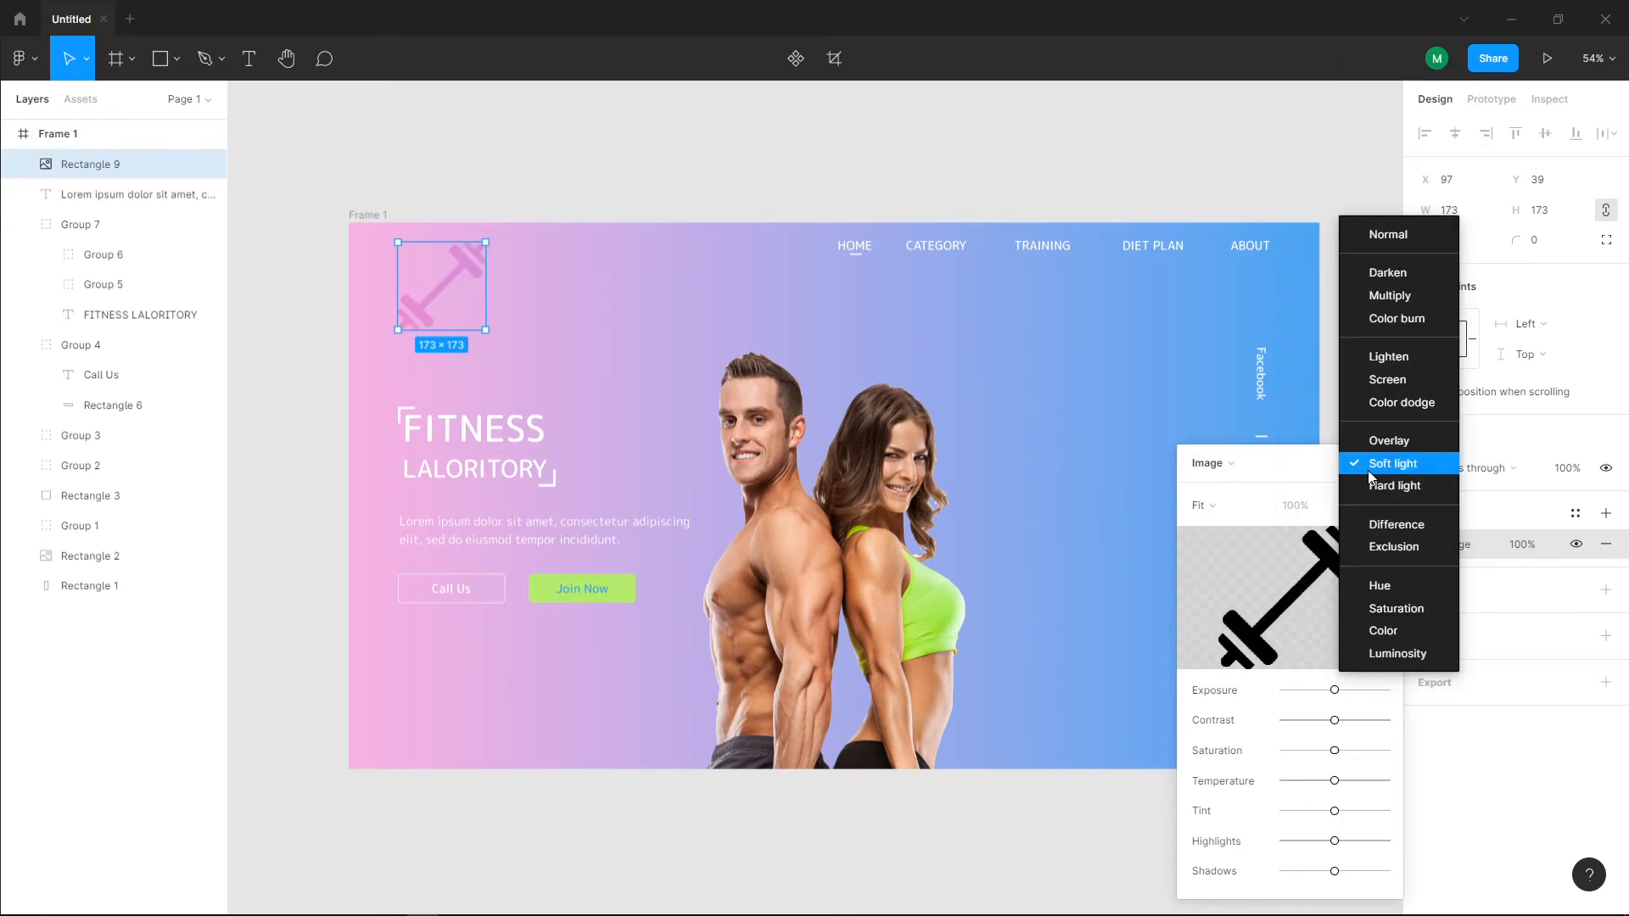
pyautogui.click(1391, 328)
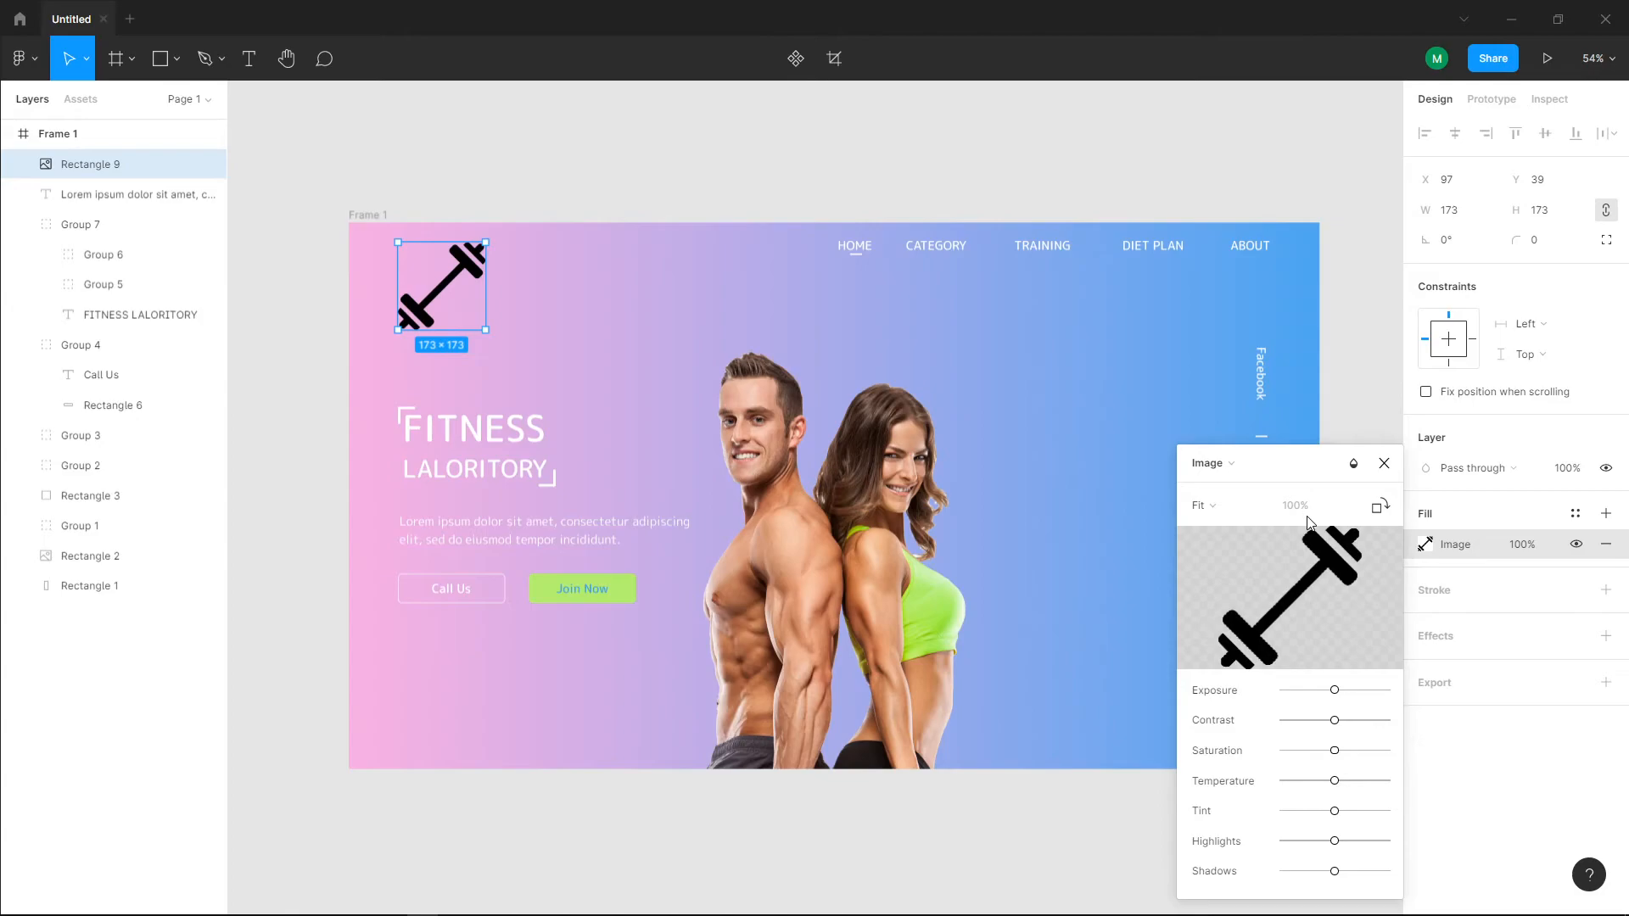
pyautogui.click(1353, 463)
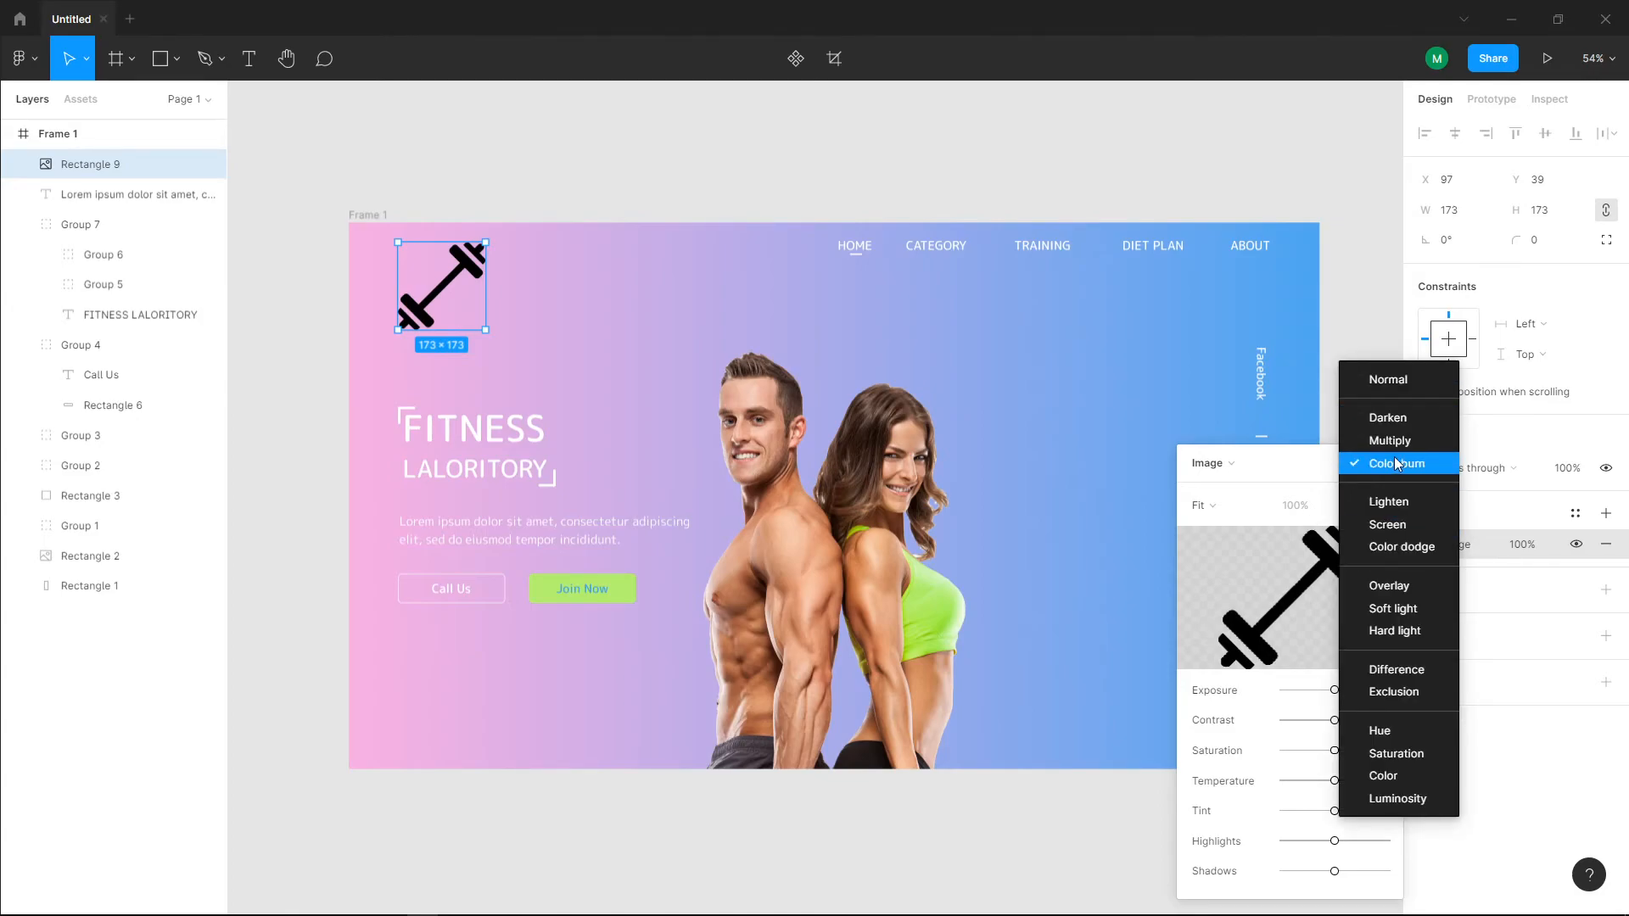
pyautogui.click(1397, 419)
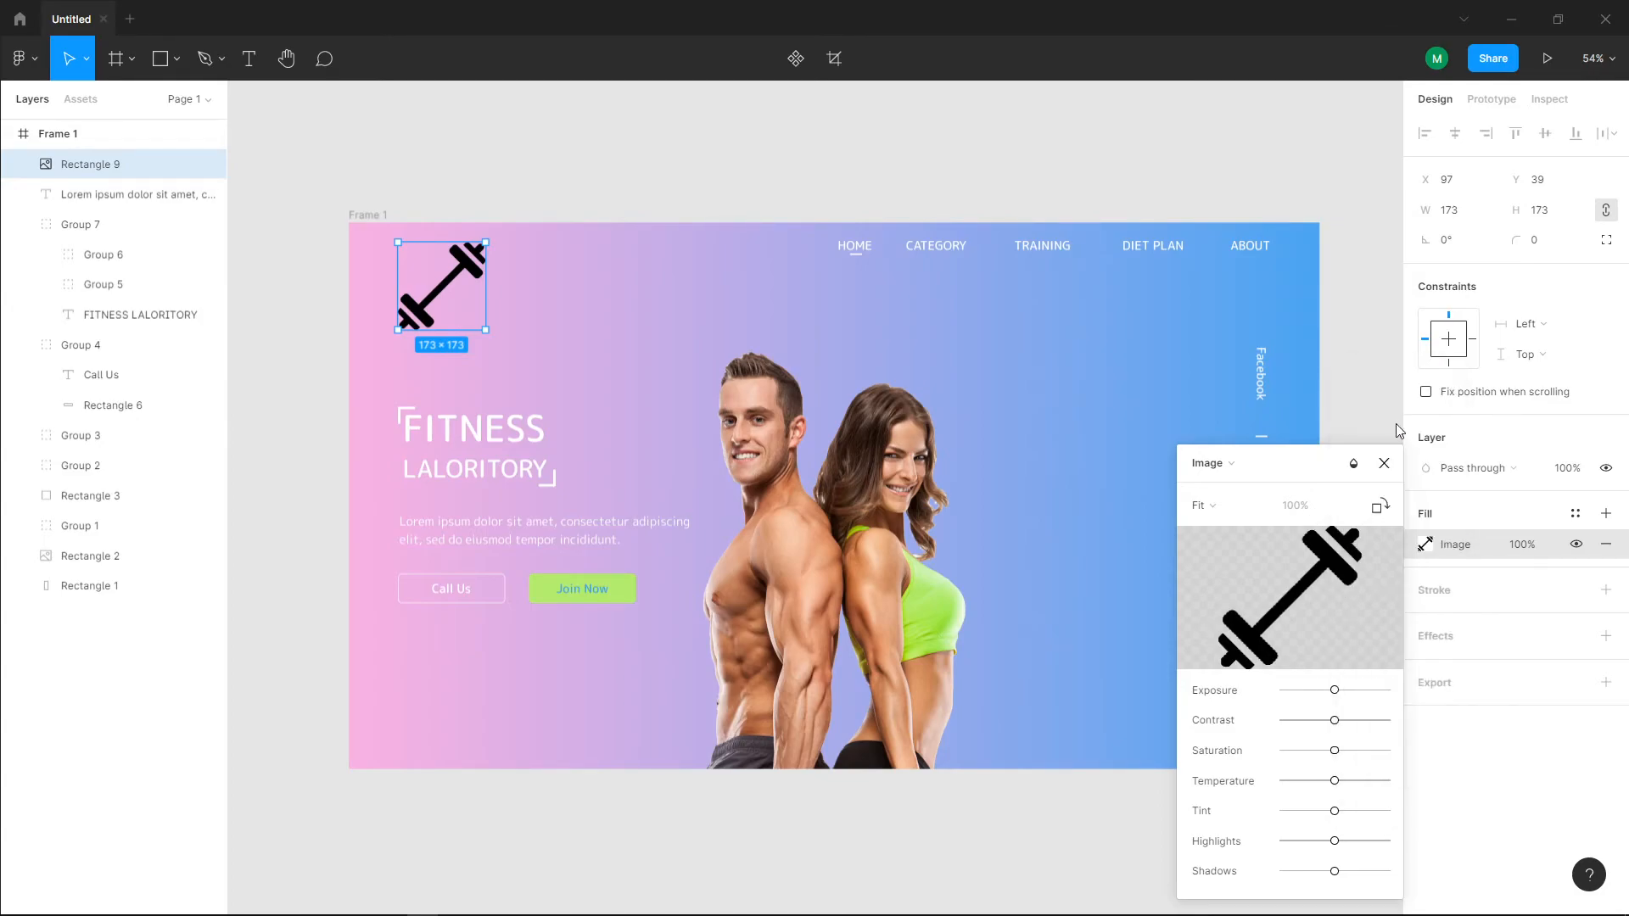
pyautogui.click(1353, 463)
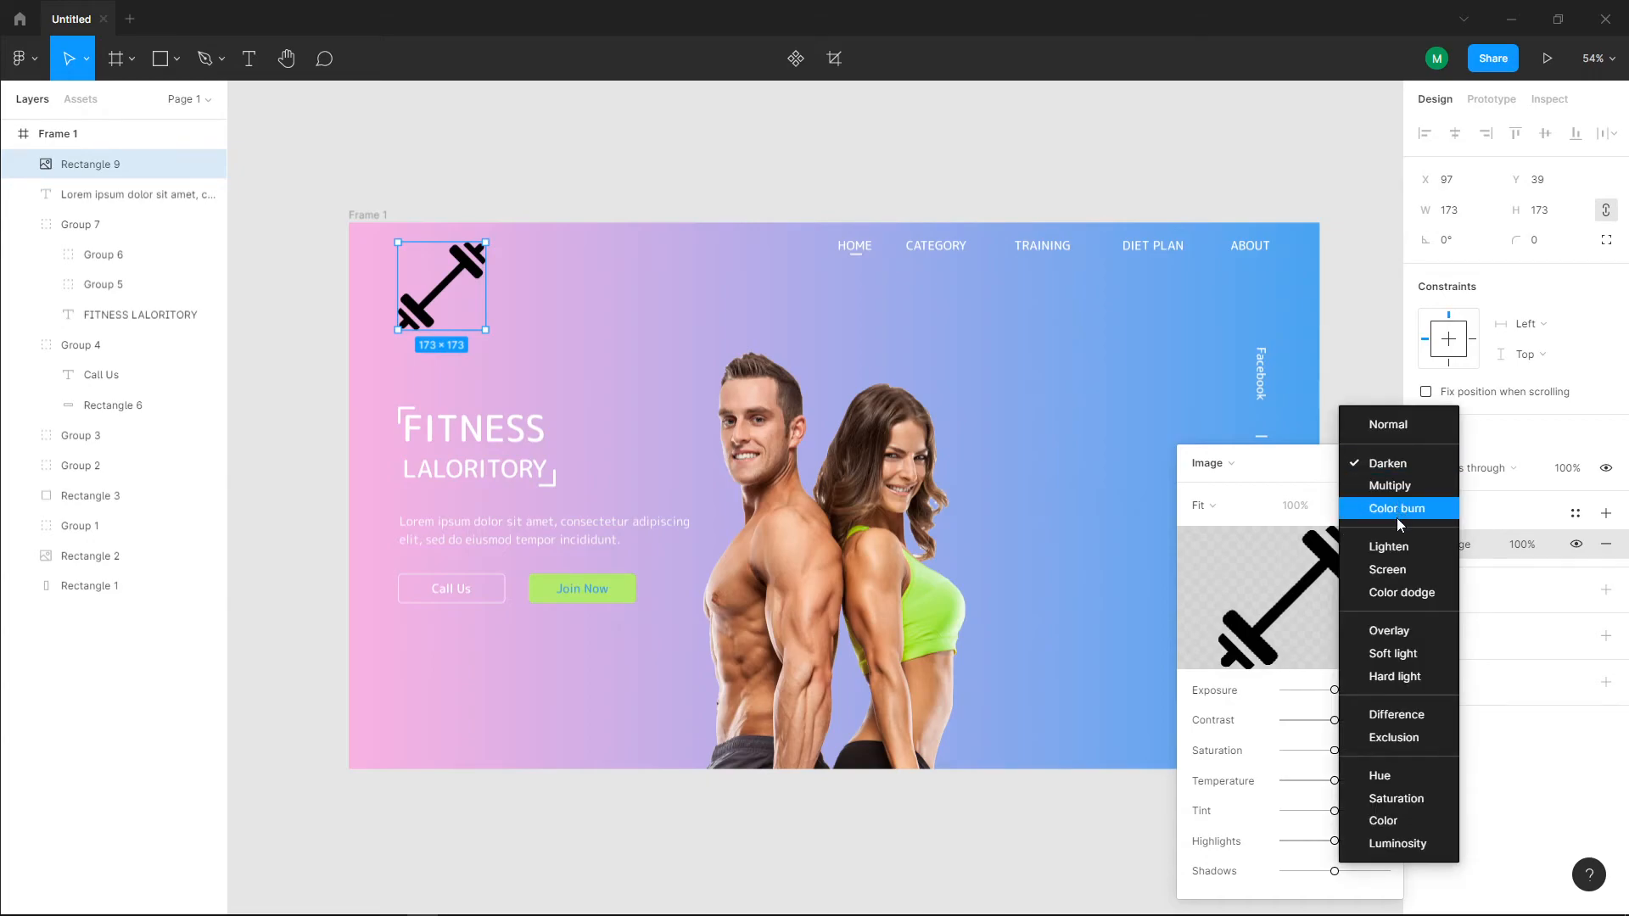
pyautogui.click(1398, 592)
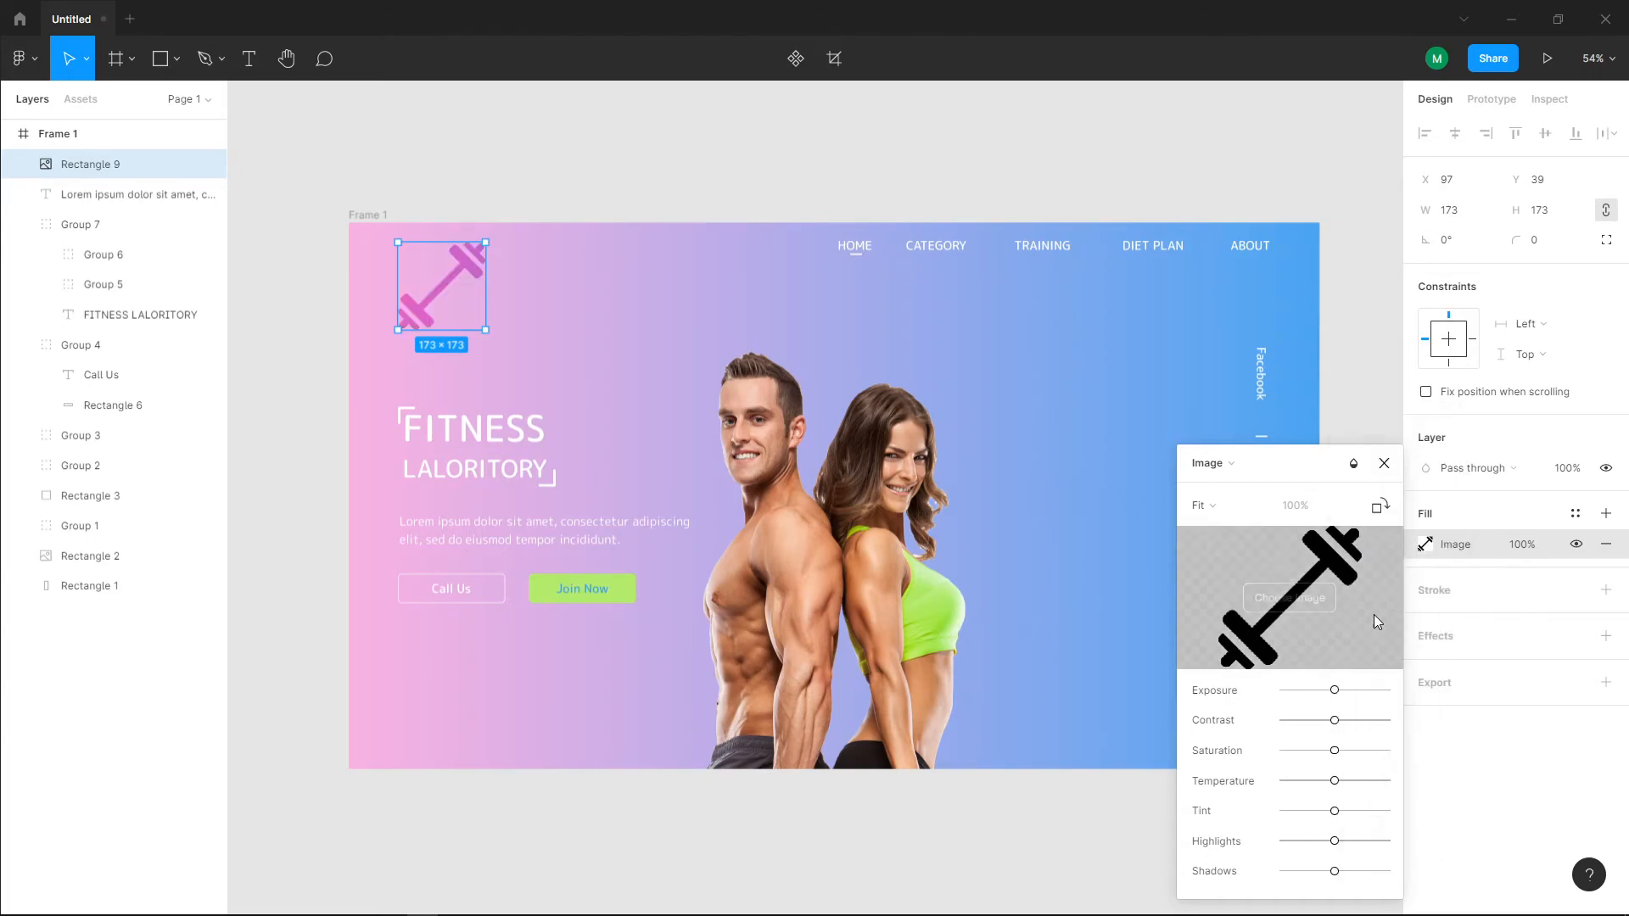
# Step: Shrink the dumbbell to 81 × 81 and rotate it to -15° near the frame's upper-left corner
pyautogui.moveTo(481, 244); pyautogui.dragTo(430, 256)
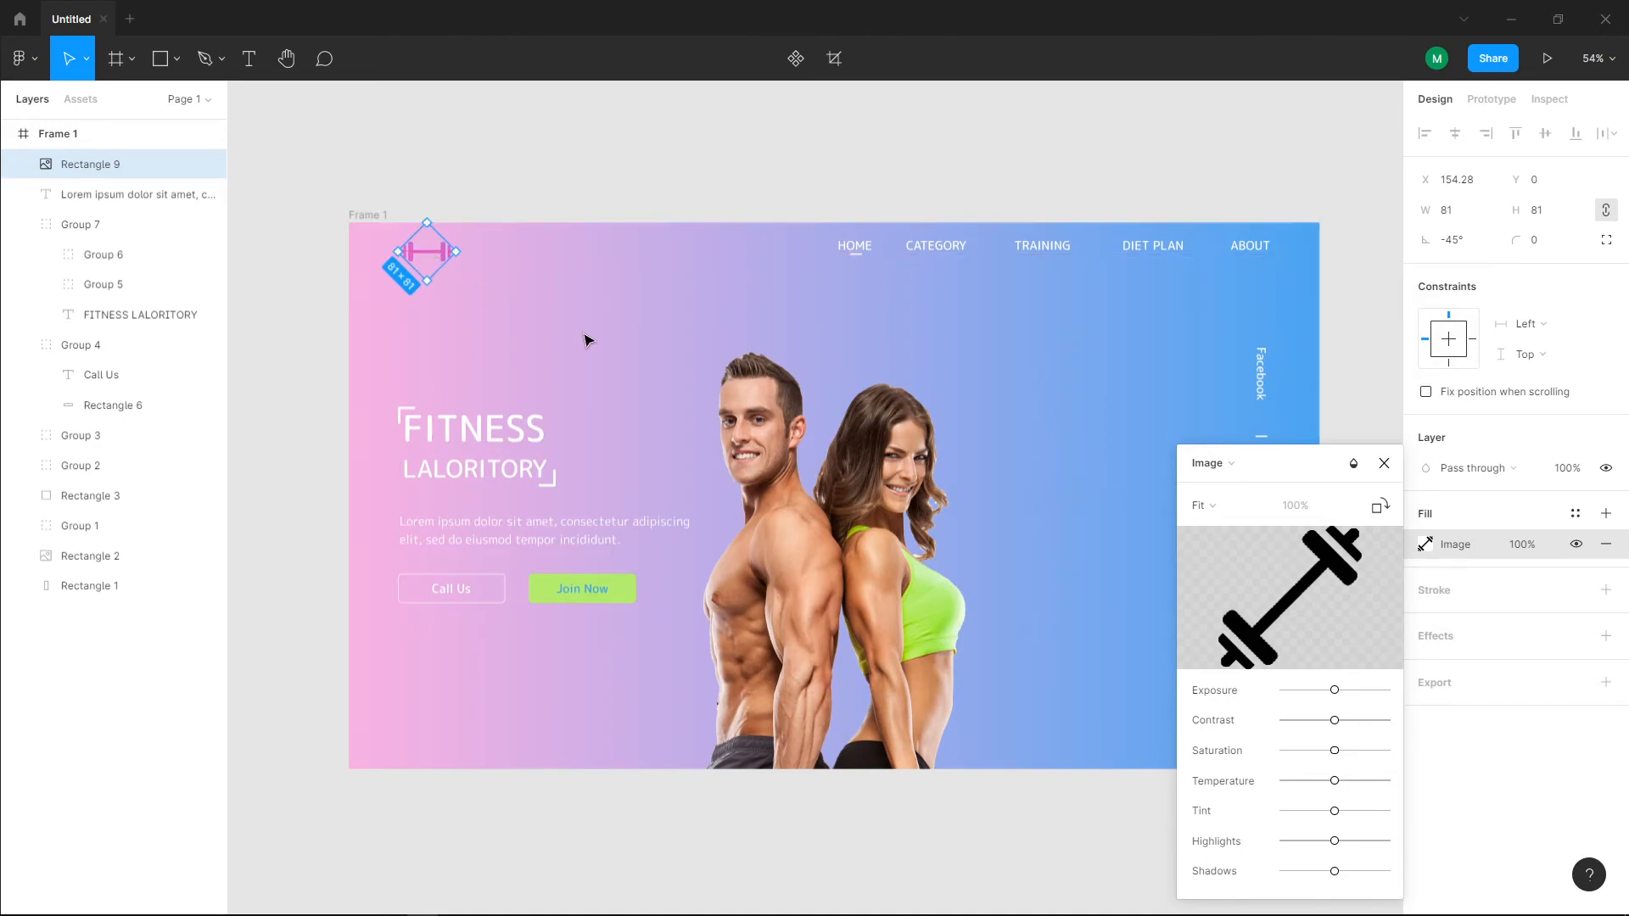
pyautogui.press('Escape')
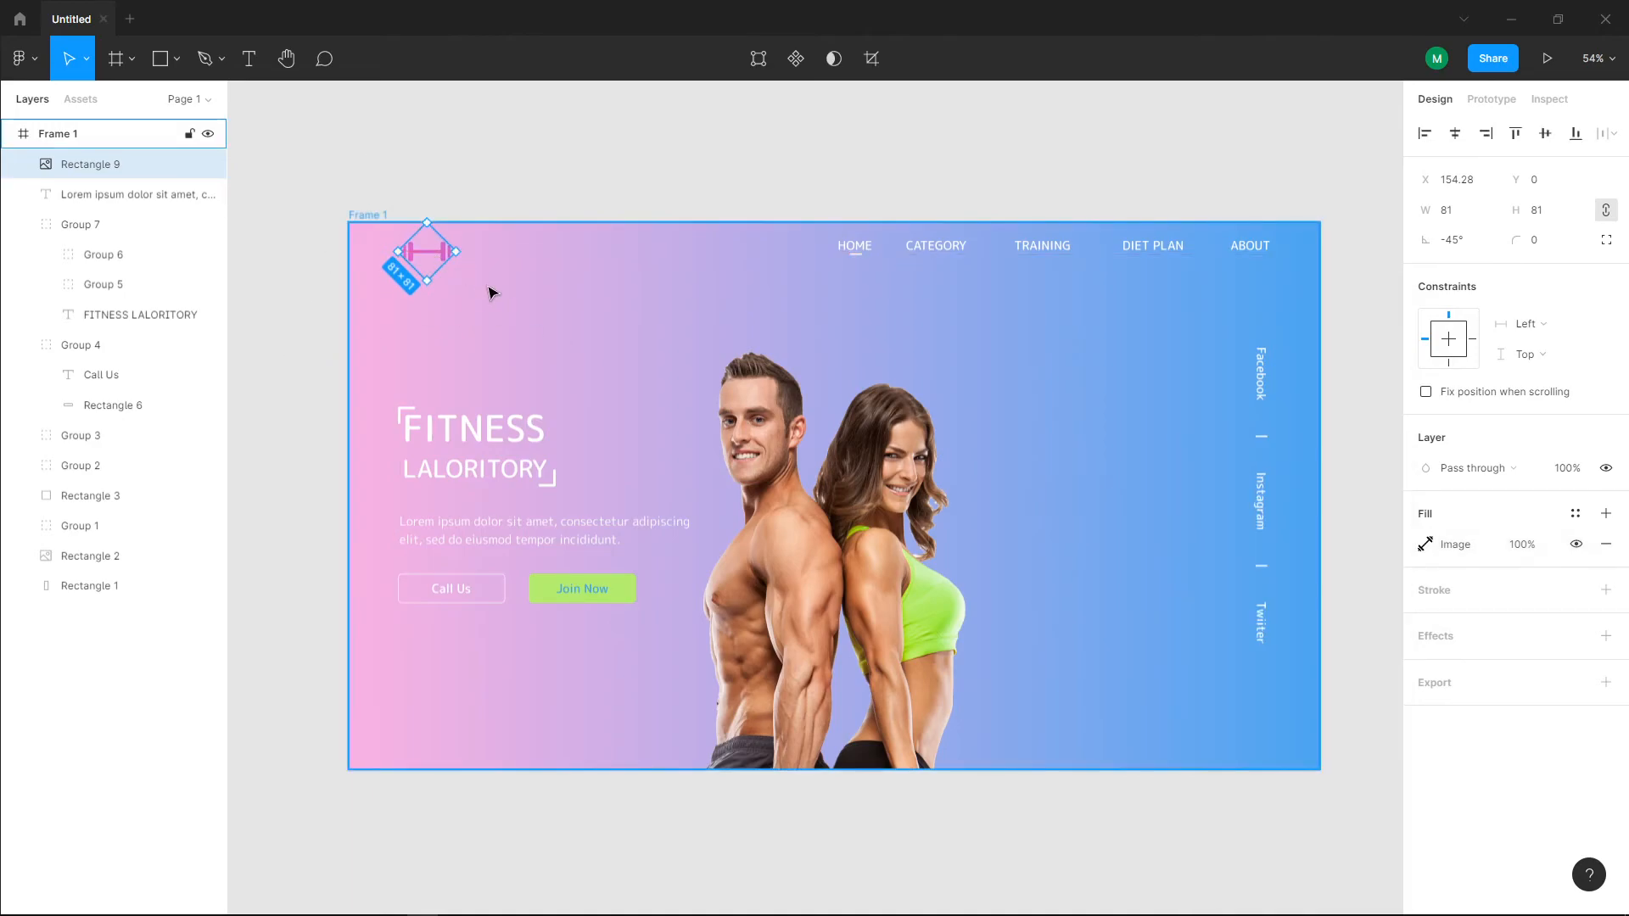
pyautogui.press('Escape')
pyautogui.click(430, 252)
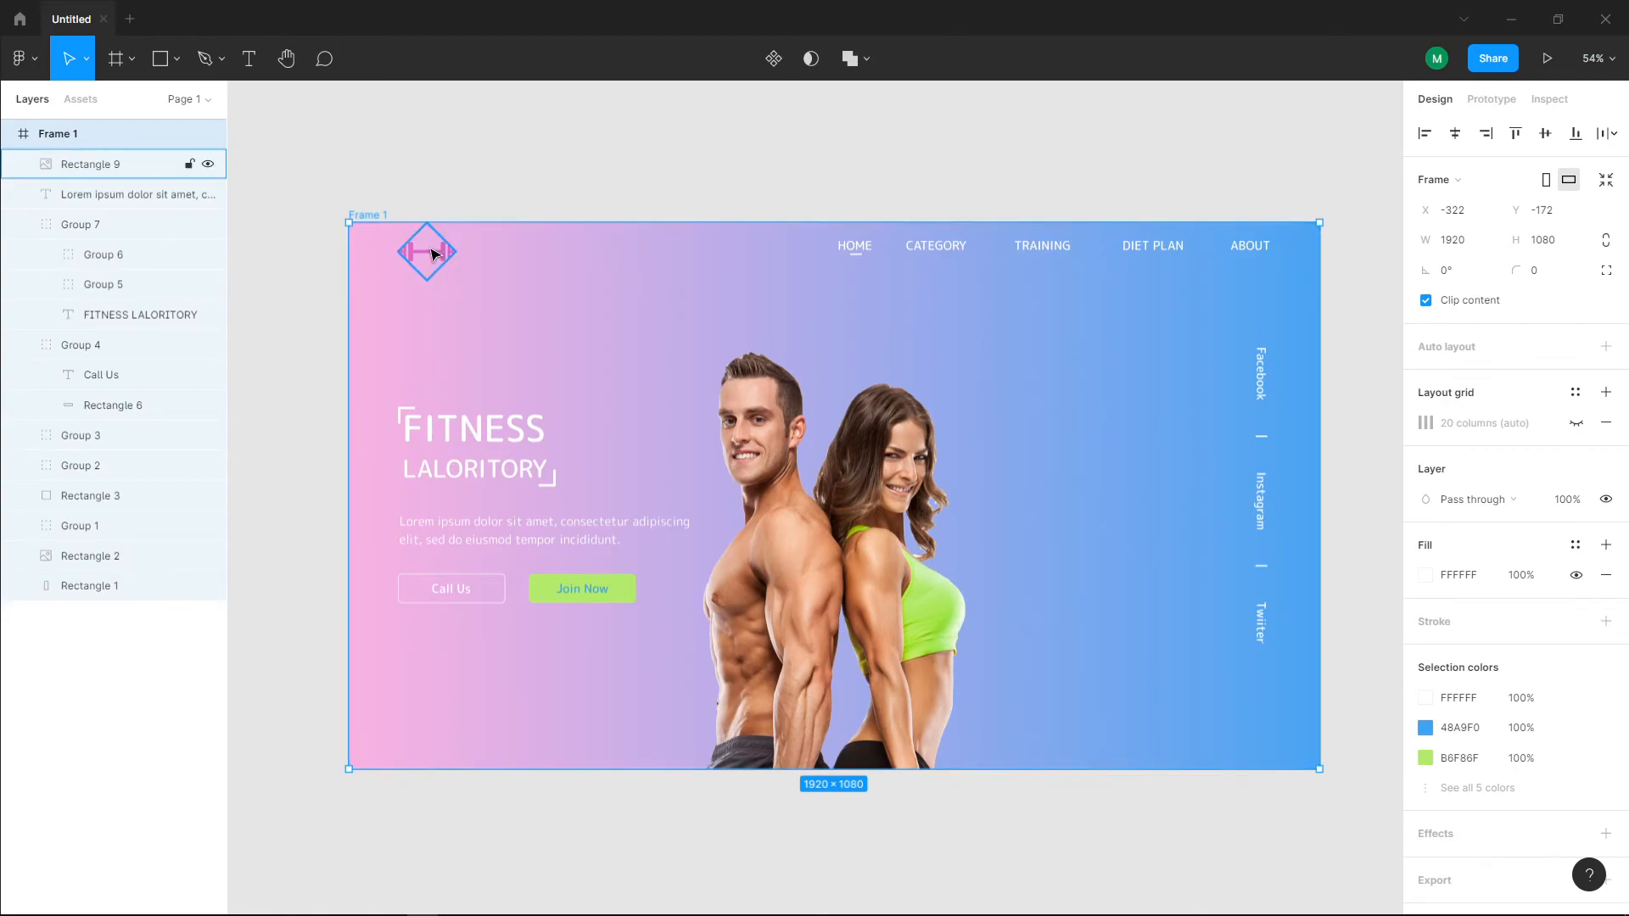
pyautogui.moveTo(467, 253); pyautogui.dragTo(431, 268)
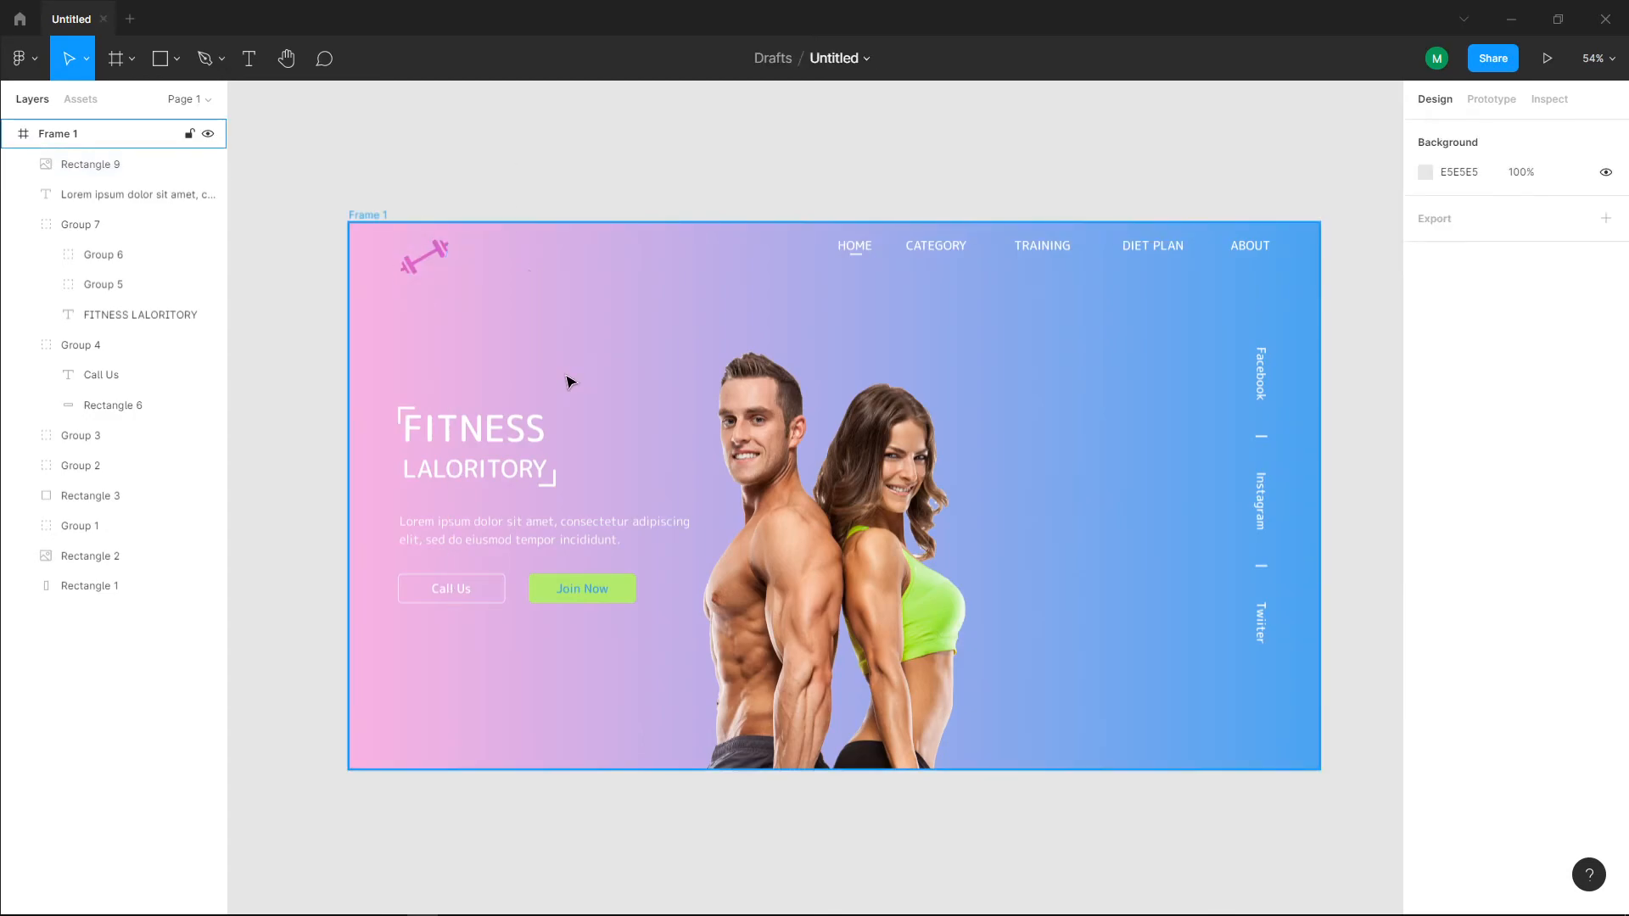
# Step: Duplicate the dumbbell in place and rotate the copy to -90° so the two cross as a logo
pyautogui.click(417, 254)
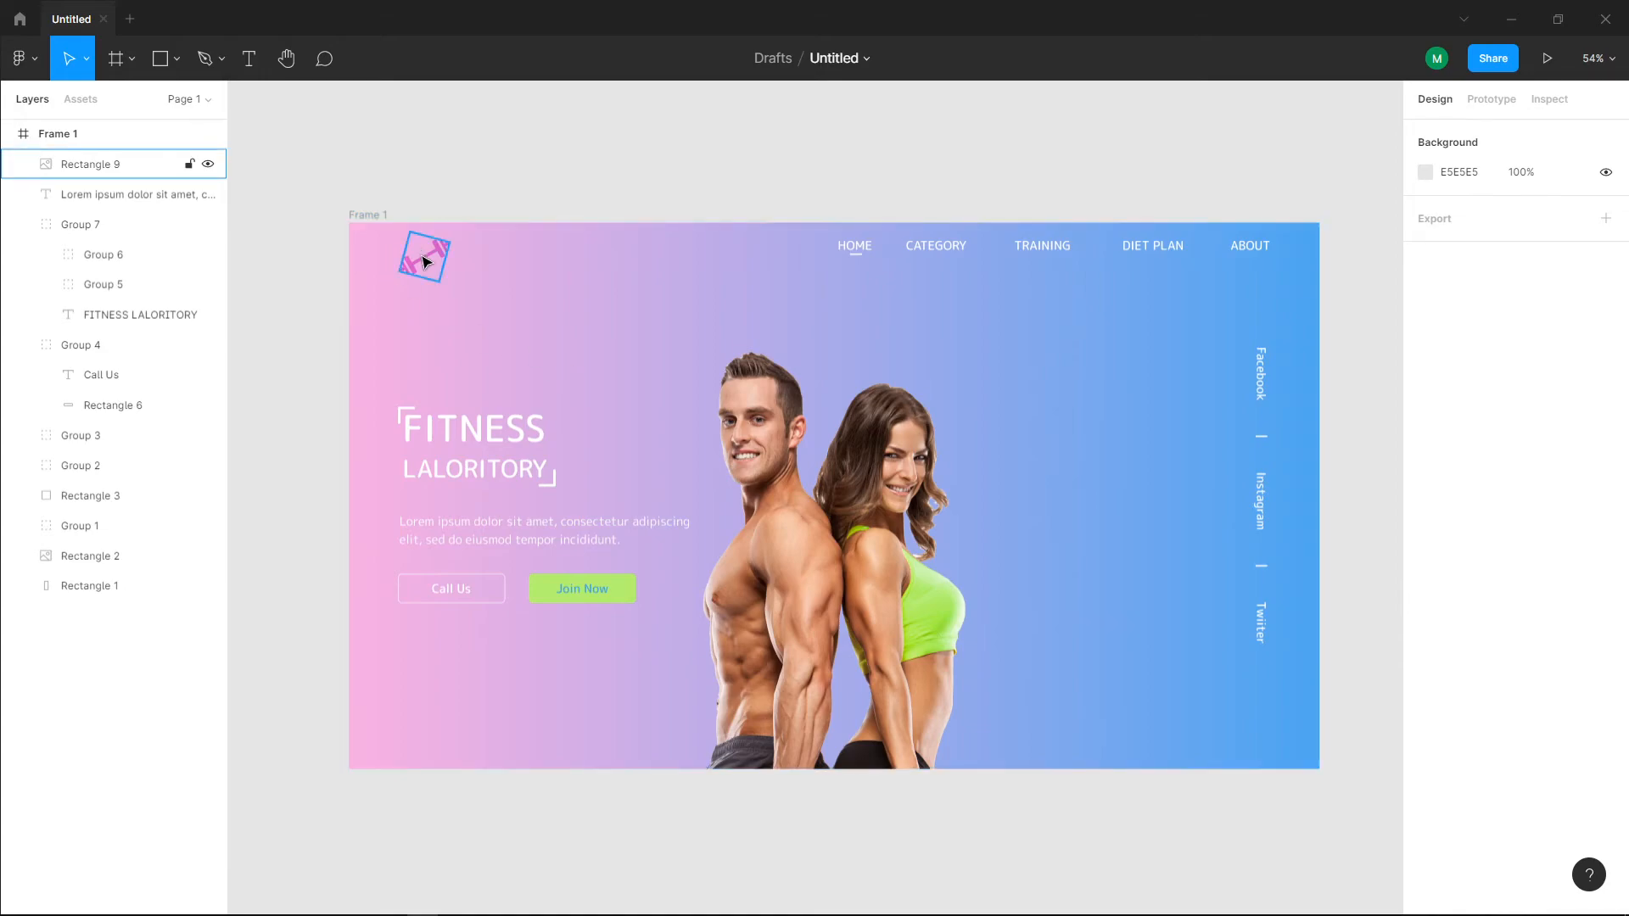
pyautogui.hotkey('ctrl', 'd')
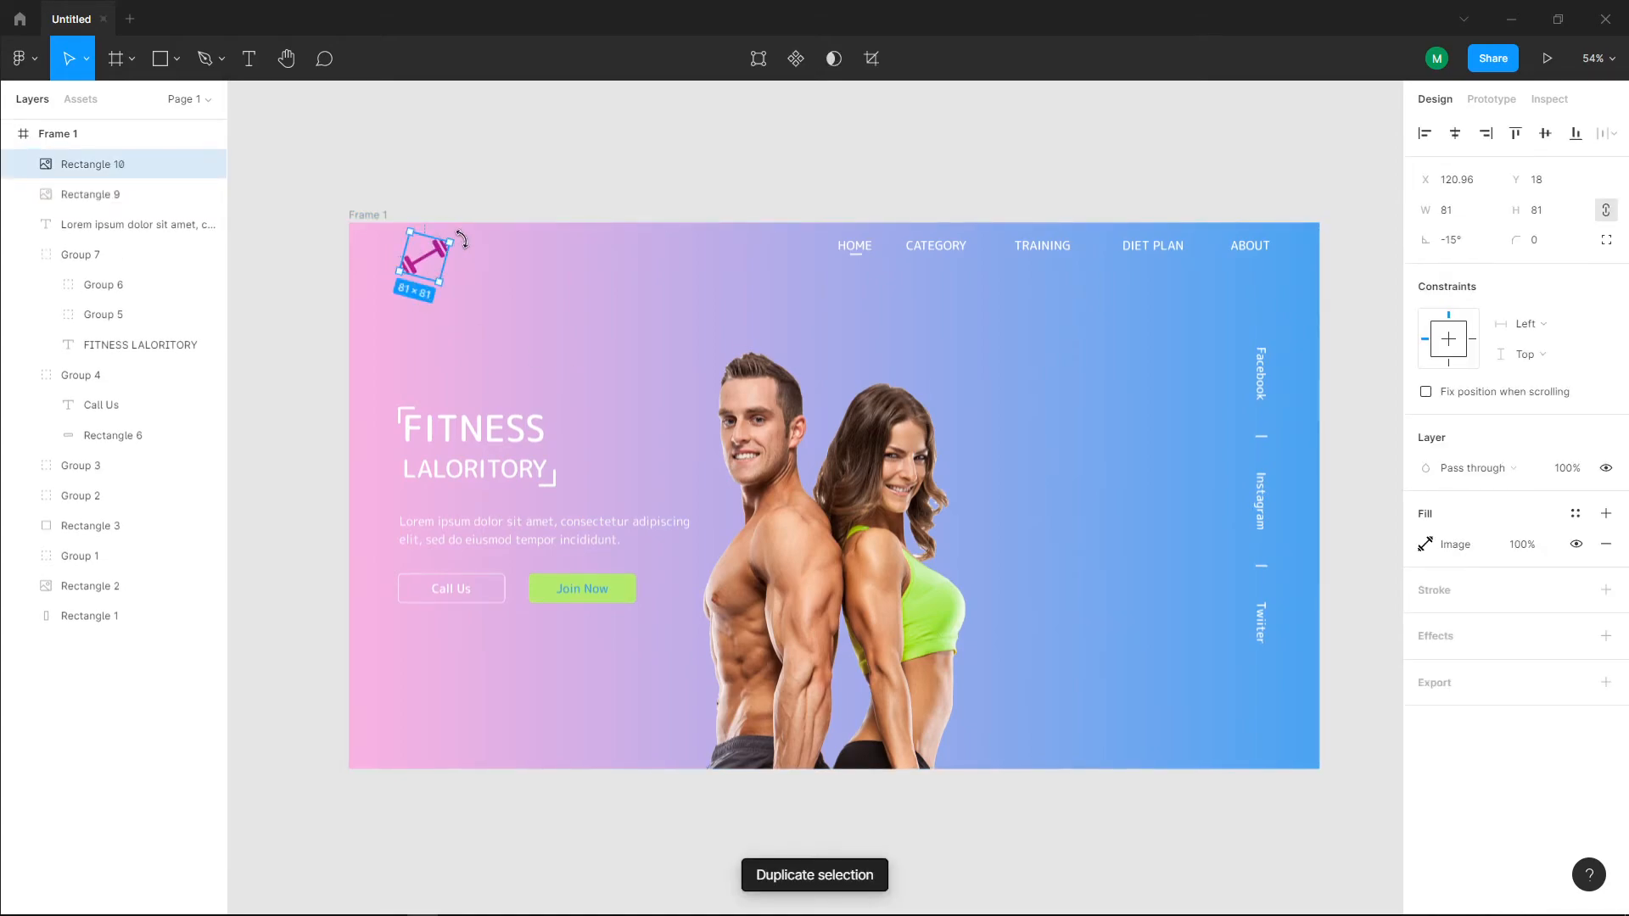
pyautogui.moveTo(455, 244); pyautogui.dragTo(455, 297)
pyautogui.click(276, 304)
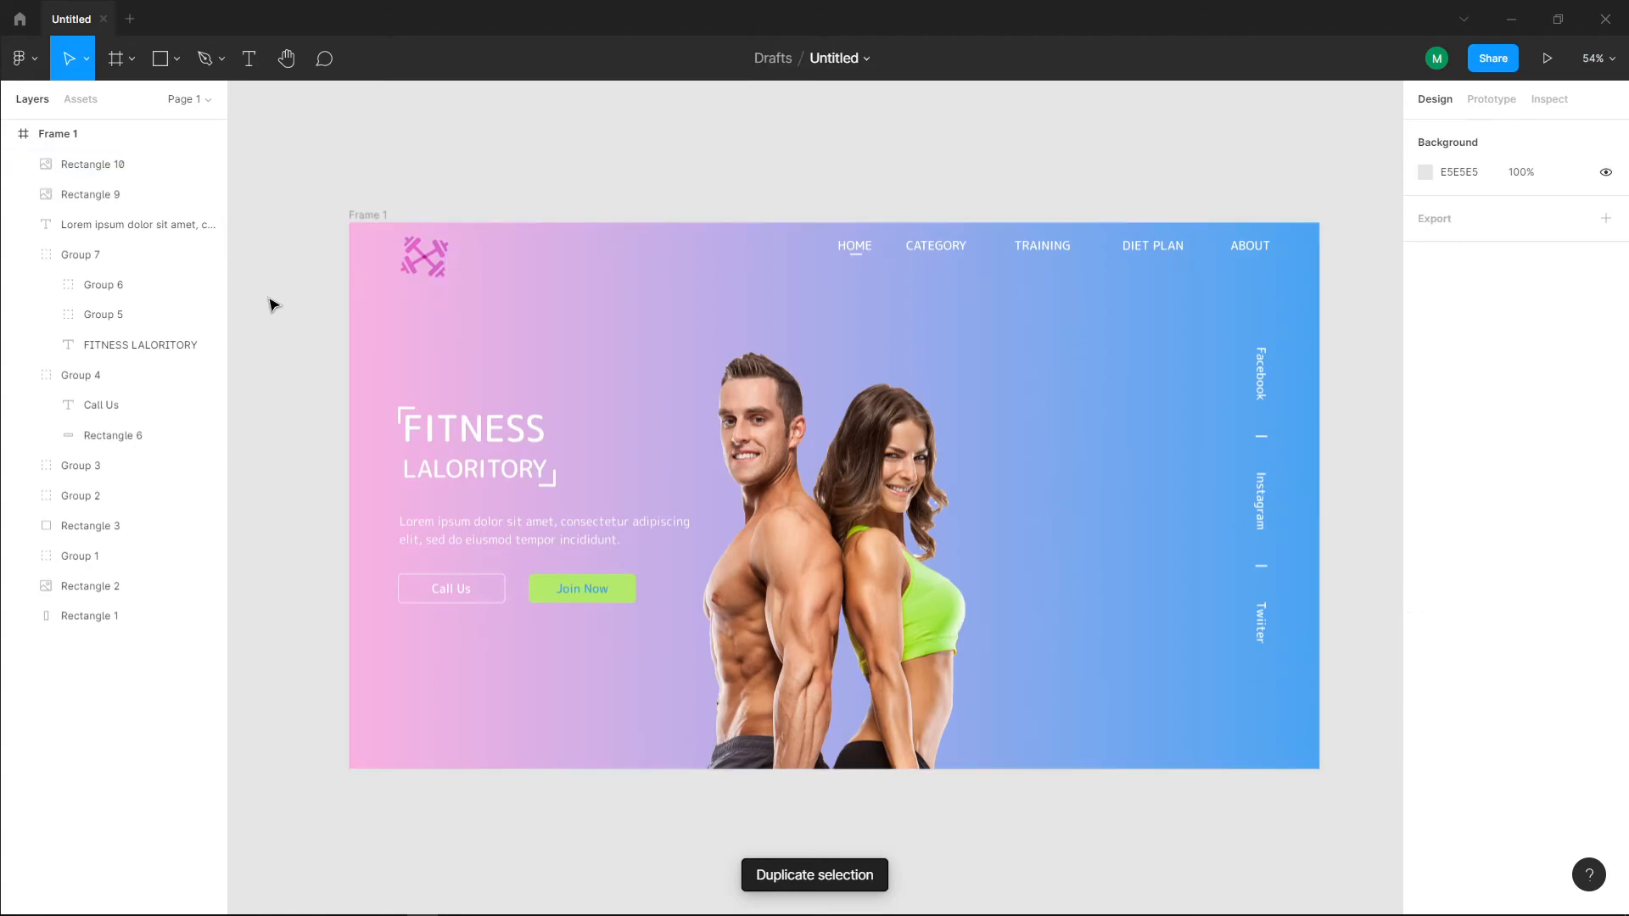
pyautogui.click(441, 268)
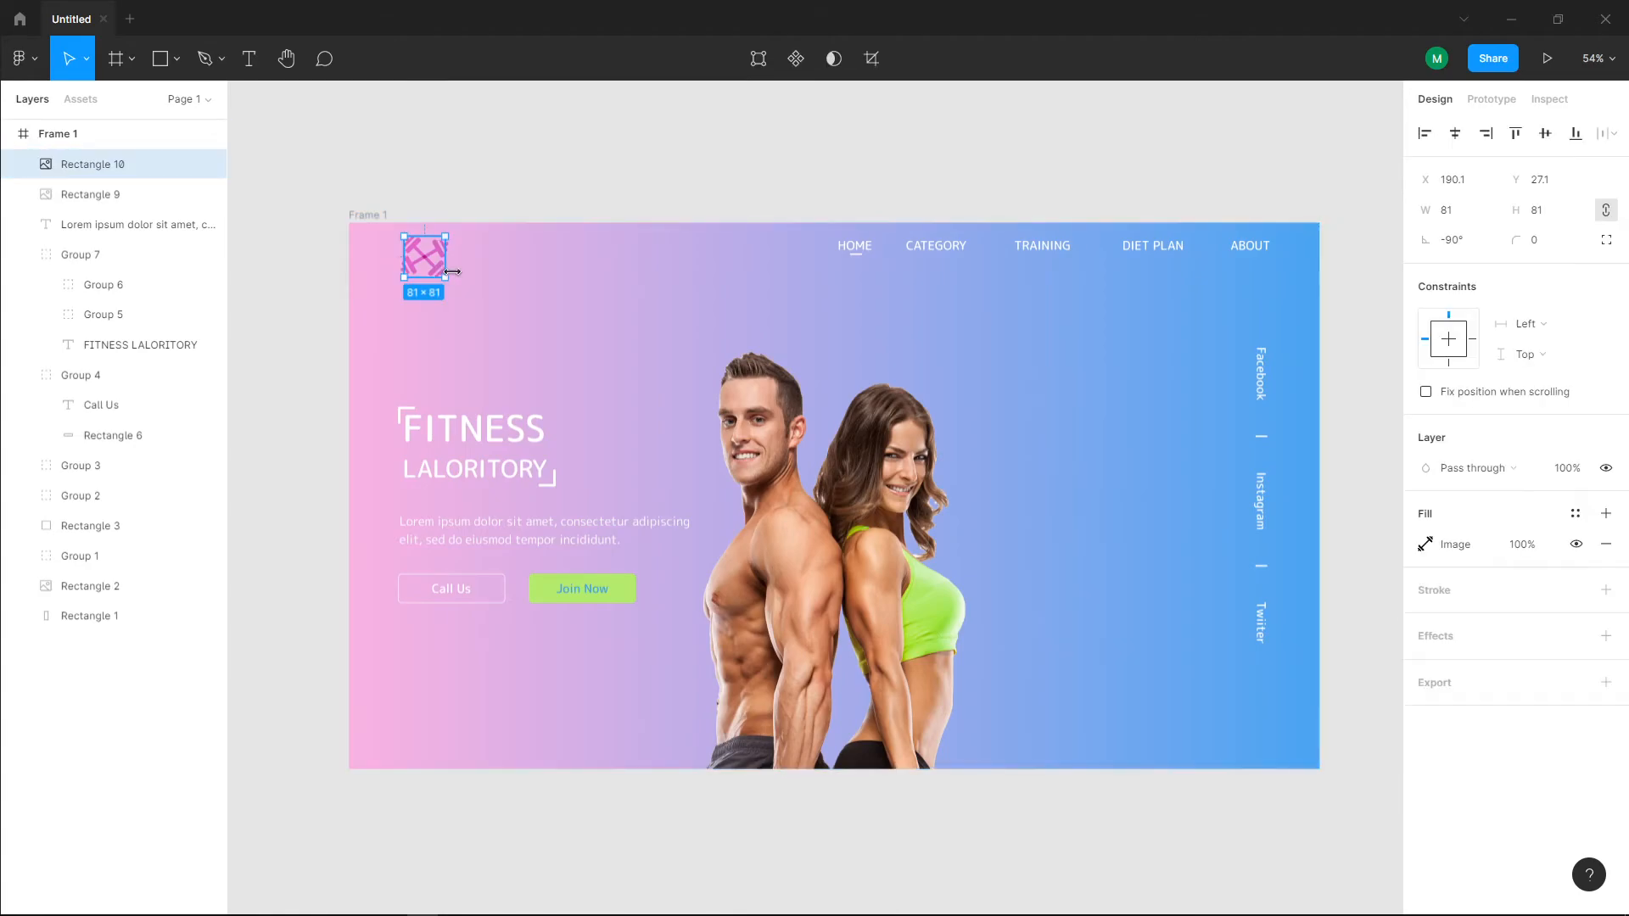
# Step: Rotate the duplicated dumbbell to -105° so it crosses the original at a right angle
pyautogui.moveTo(451, 278); pyautogui.dragTo(446, 287)
pyautogui.click(295, 318)
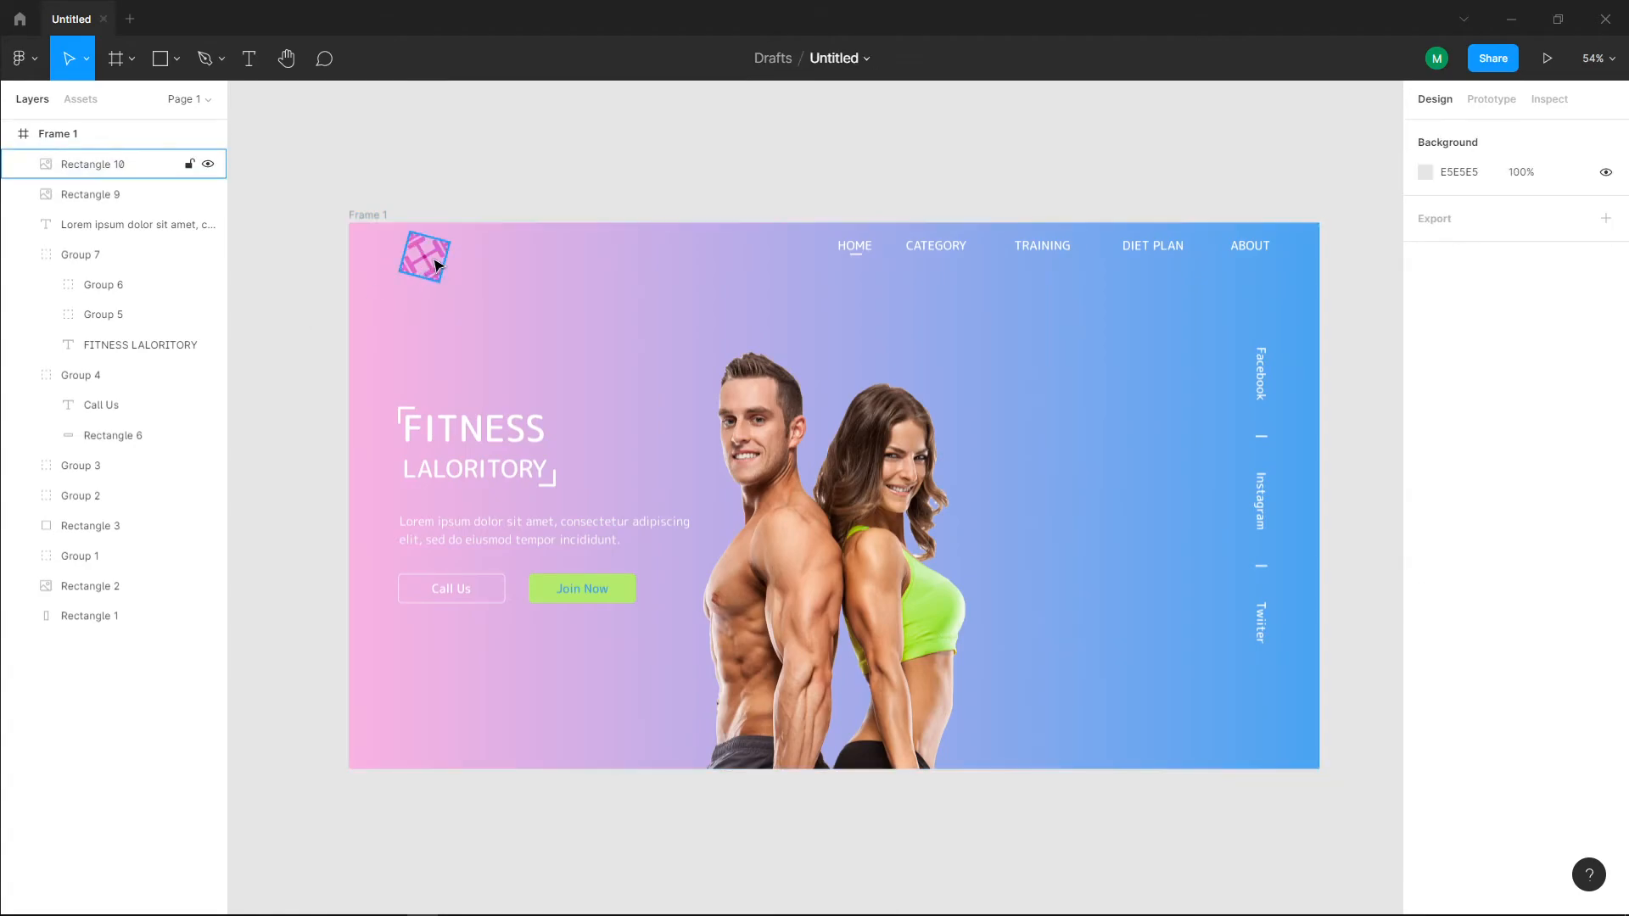
# Step: Group the two dumbbell layers and place the logo group at X 100, Y 27, in line with the heading's edge
pyautogui.click(100, 163)
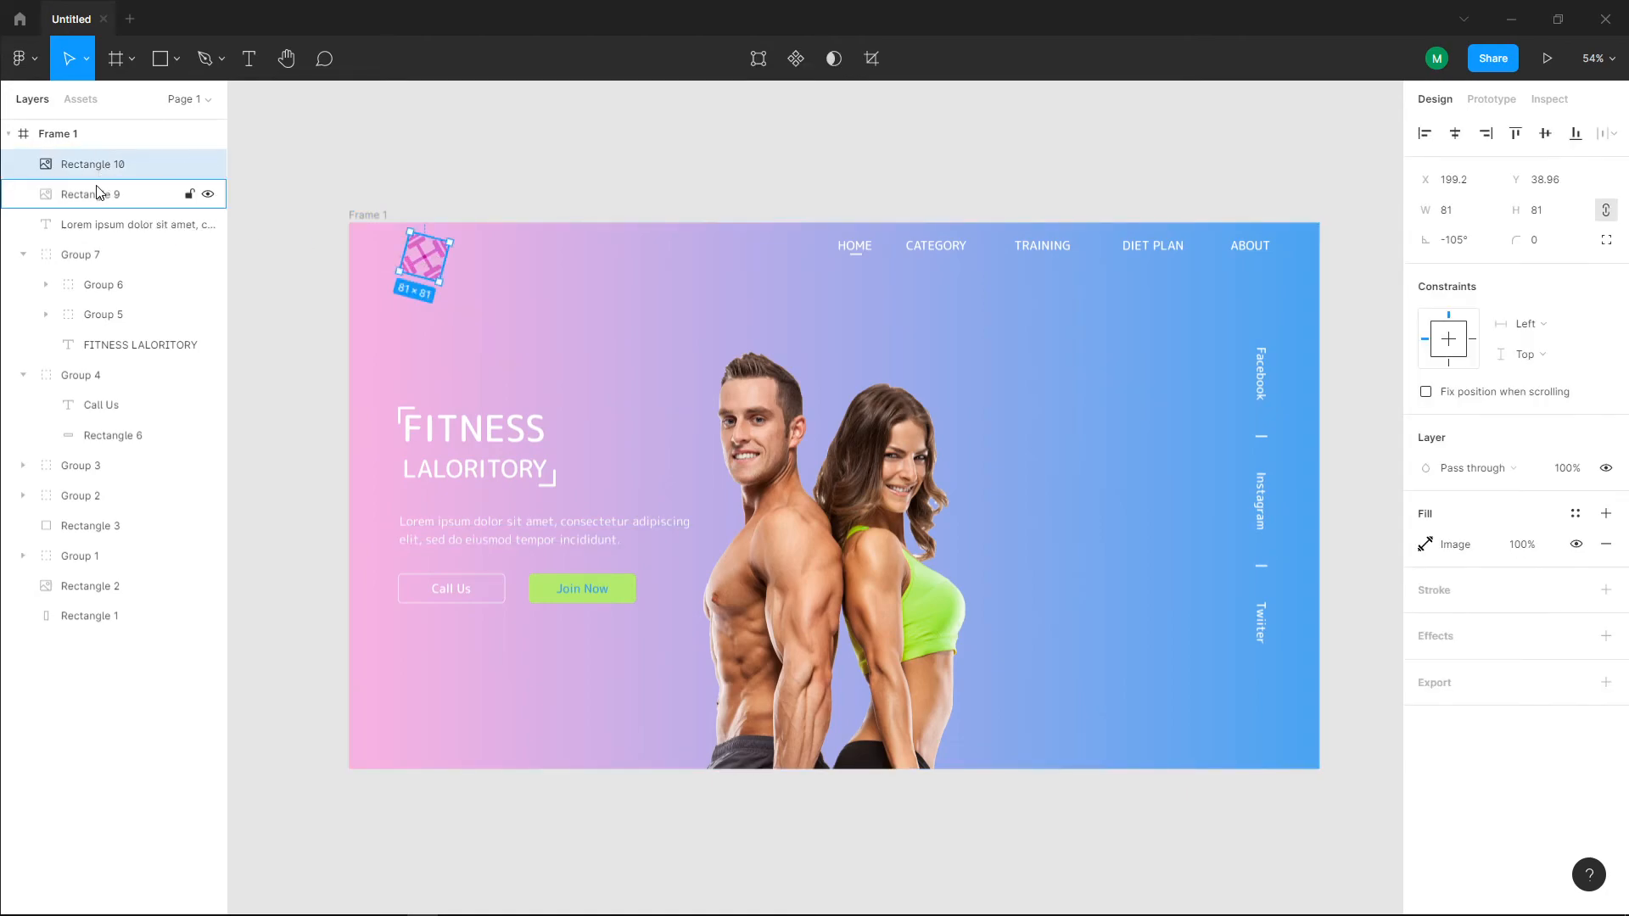
pyautogui.keyDown('shift'); pyautogui.click(99, 192); pyautogui.keyUp('shift')
pyautogui.hotkey('ctrl', 'g')
pyautogui.moveTo(430, 264); pyautogui.dragTo(427, 270)
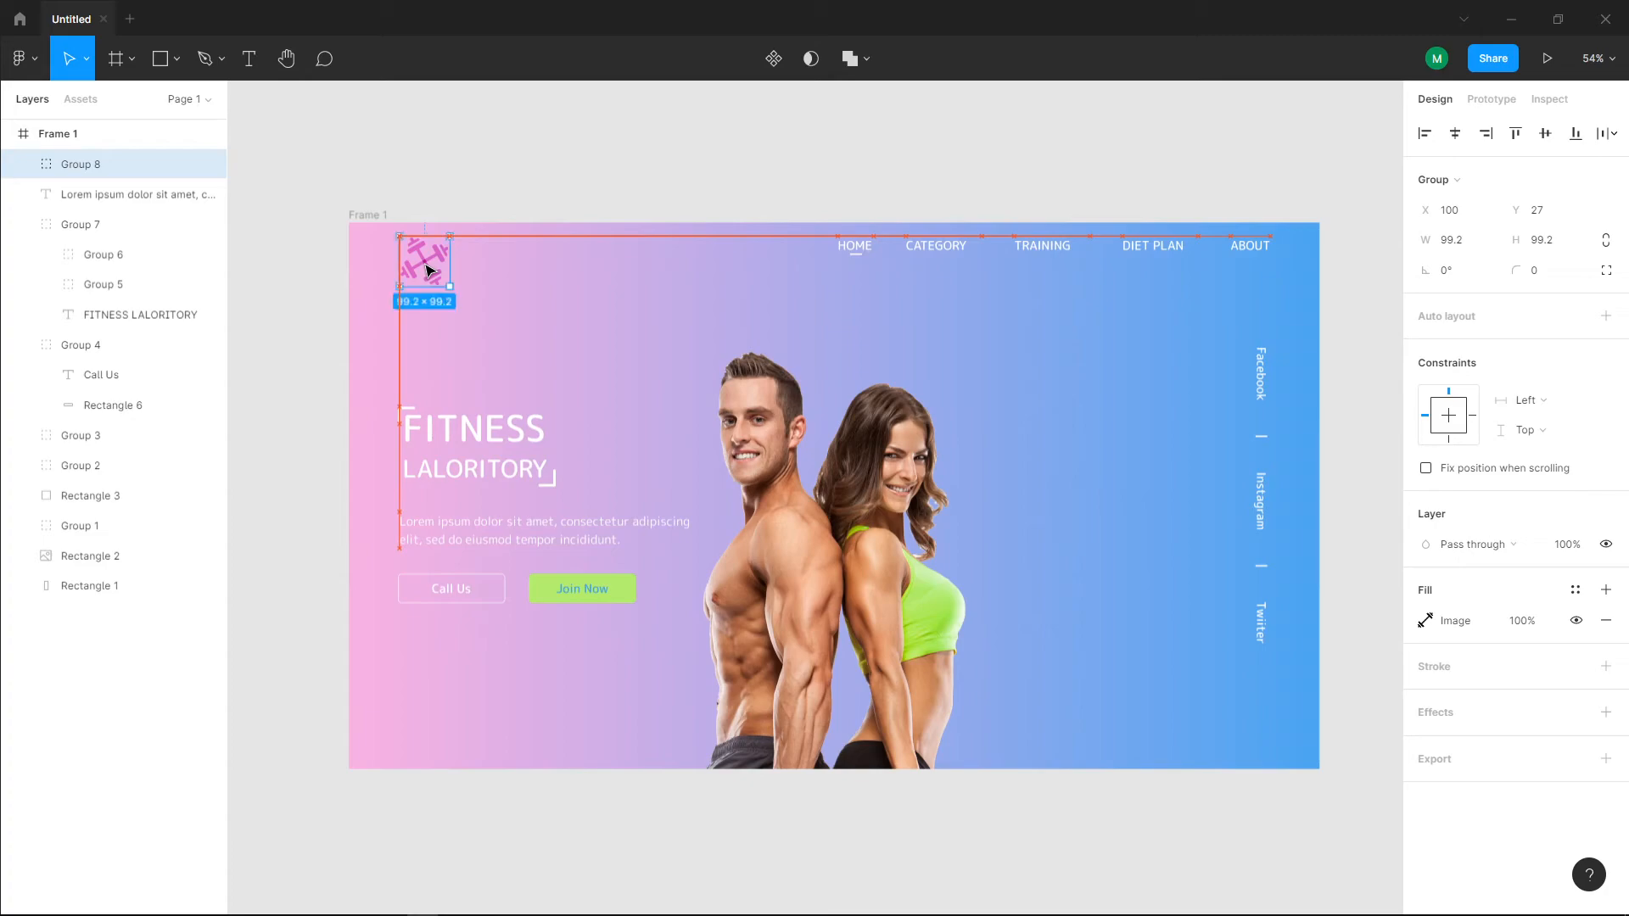
pyautogui.click(291, 280)
pyautogui.click(747, 433)
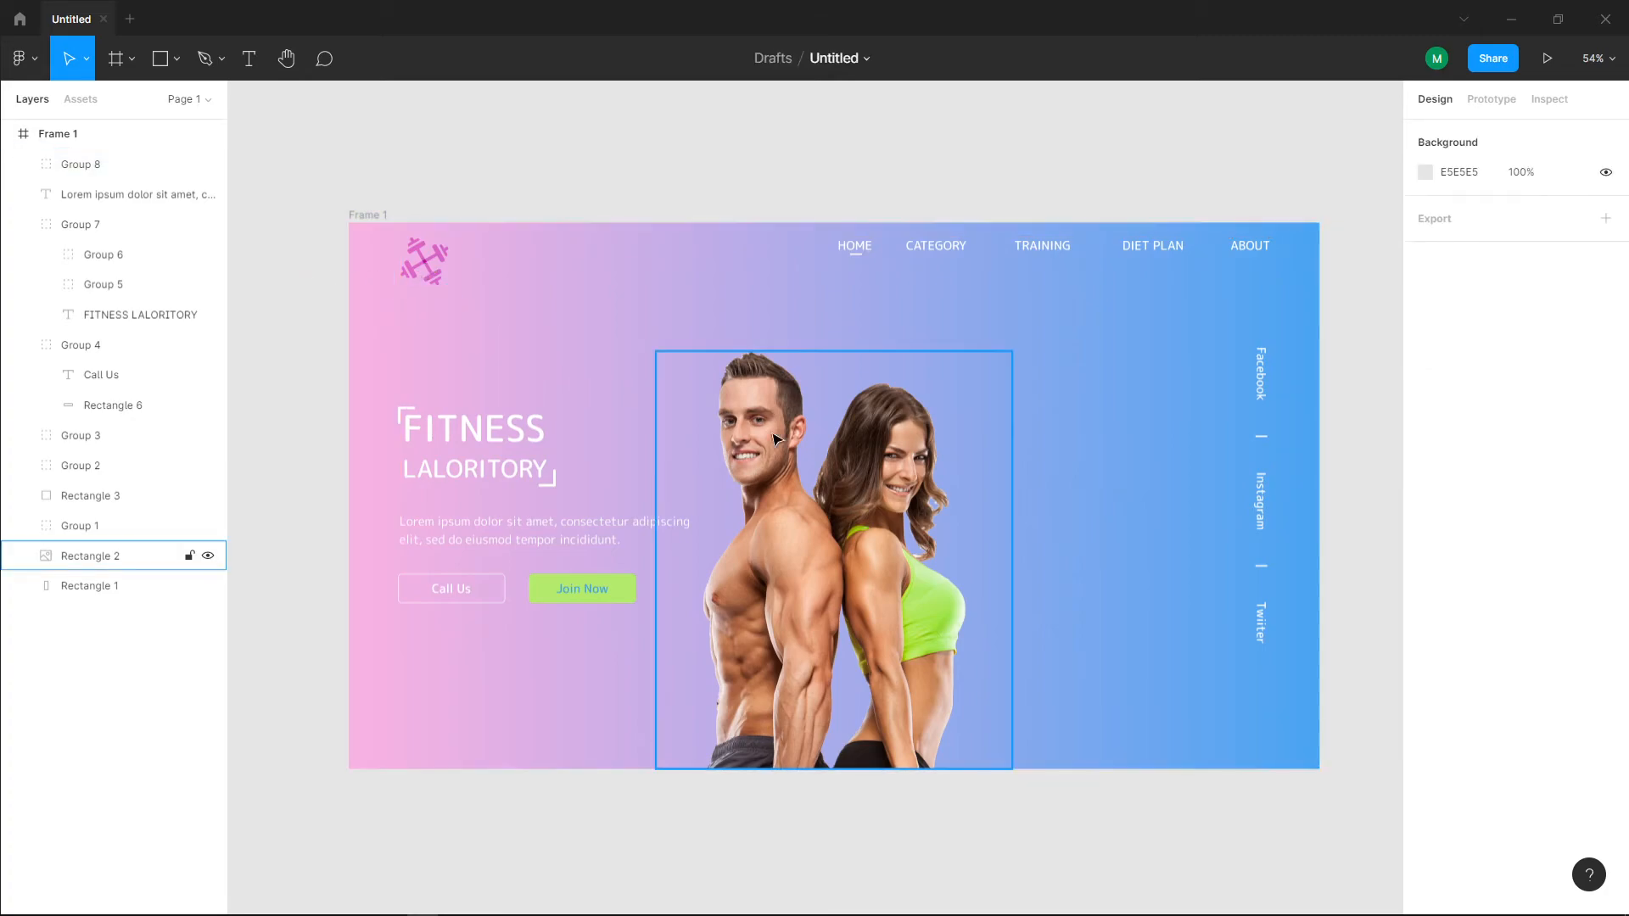
pyautogui.scroll(1, 835, 407)
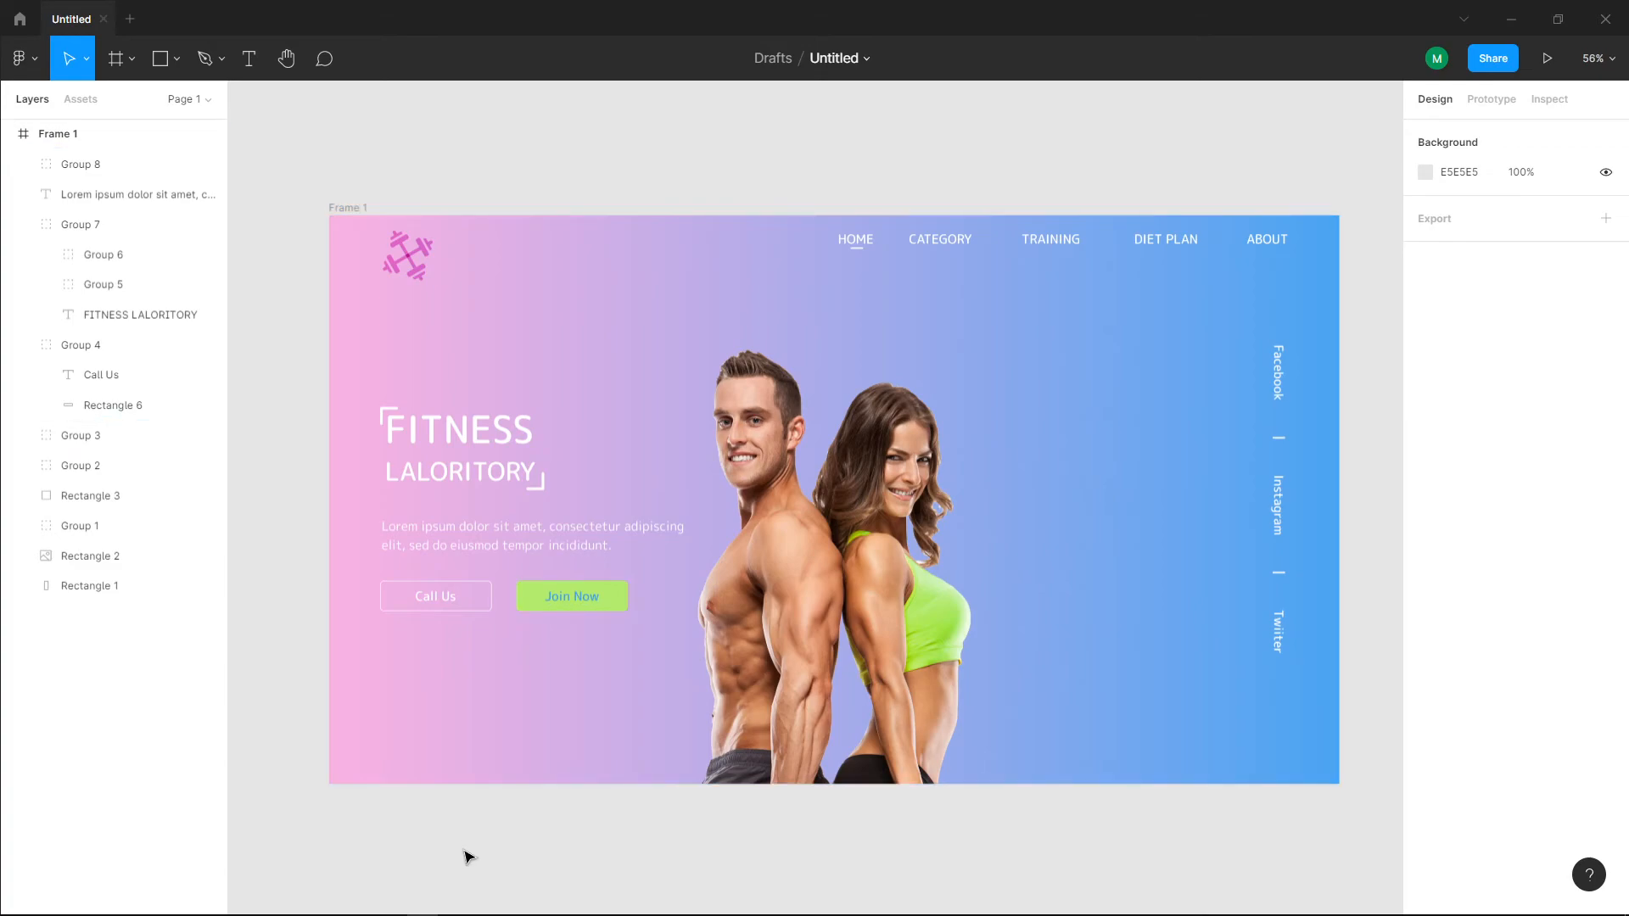
# Step: Switch to Visual Studio Code and start the final-portfolio project by running npm start in the terminal
pyautogui.moveTo(428, 880)
pyautogui.click(328, 903)
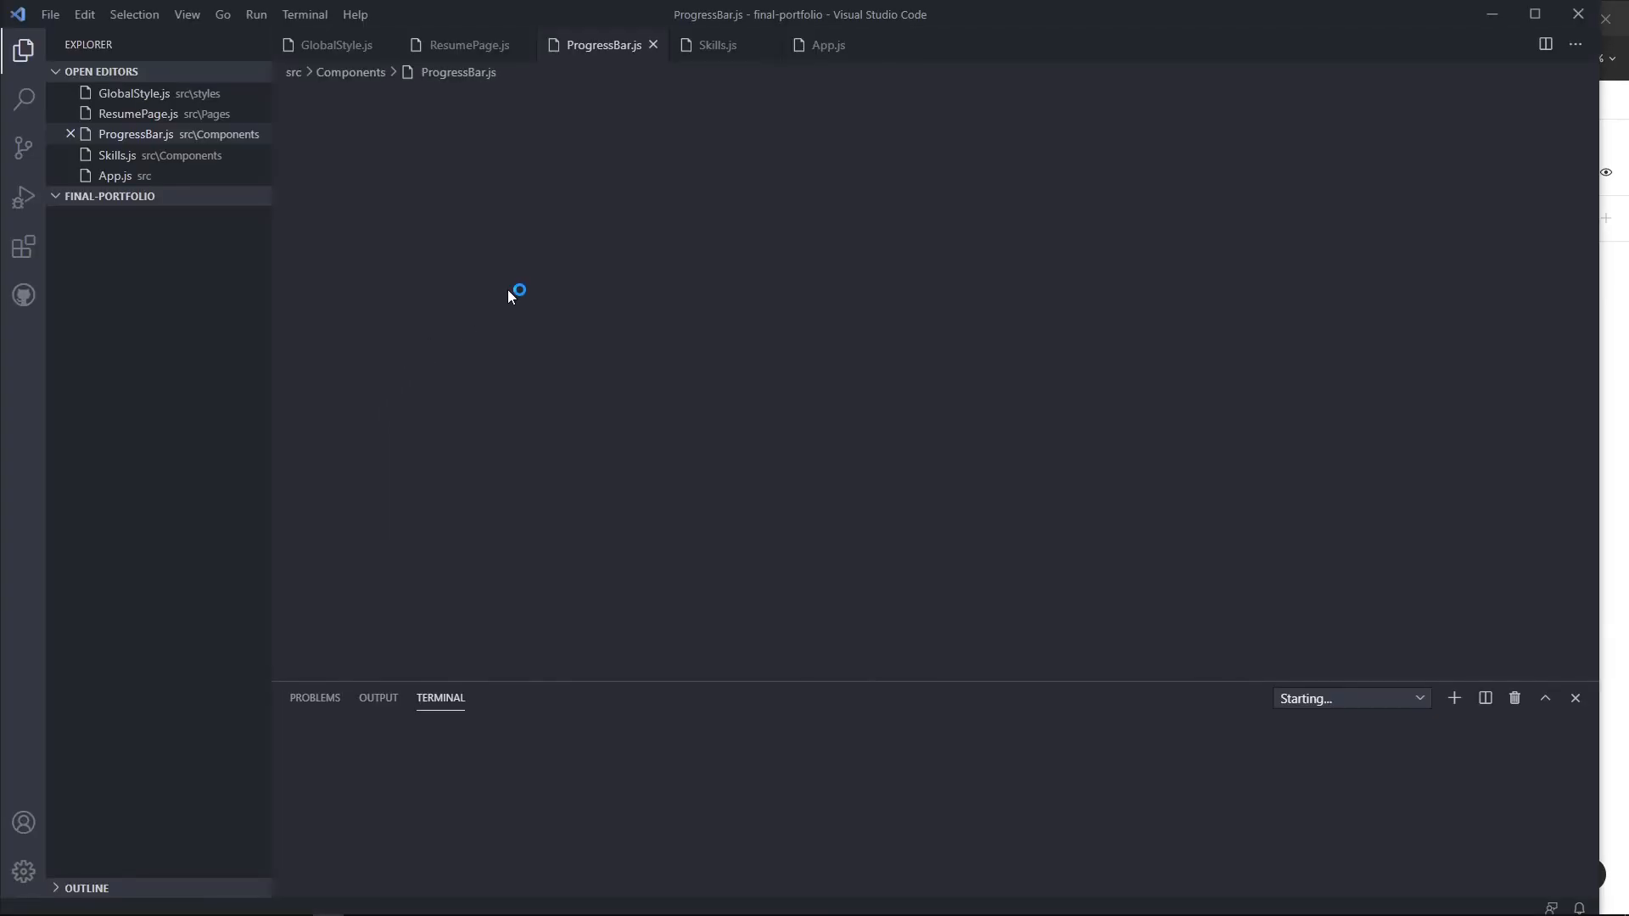
pyautogui.scroll(-2, 631, 560)
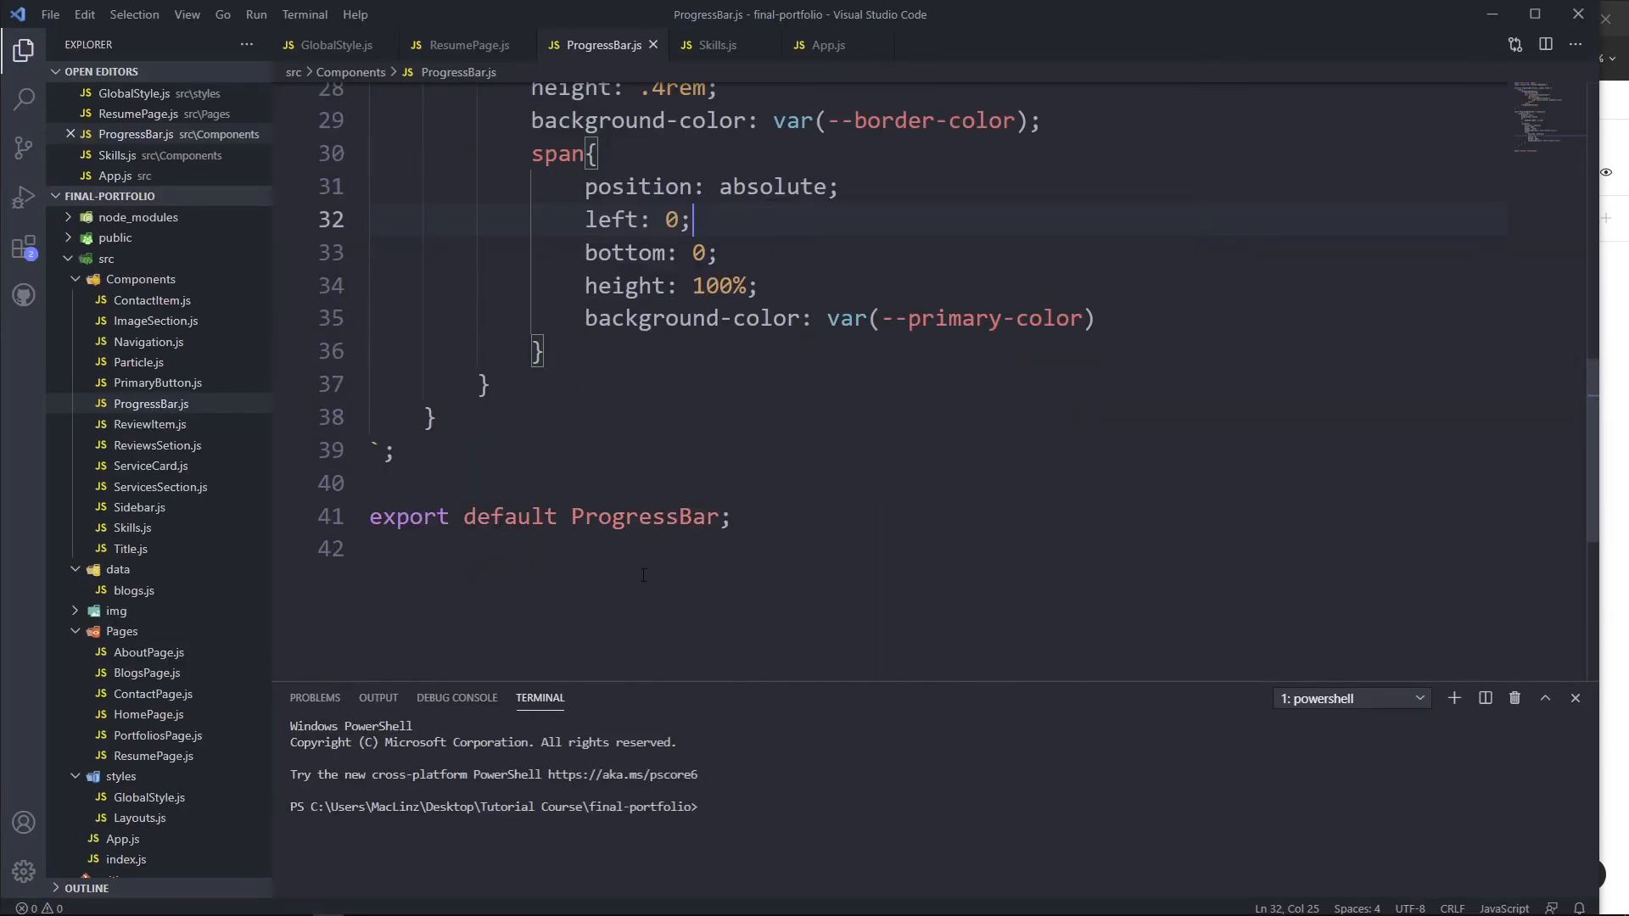
pyautogui.write('npm start')
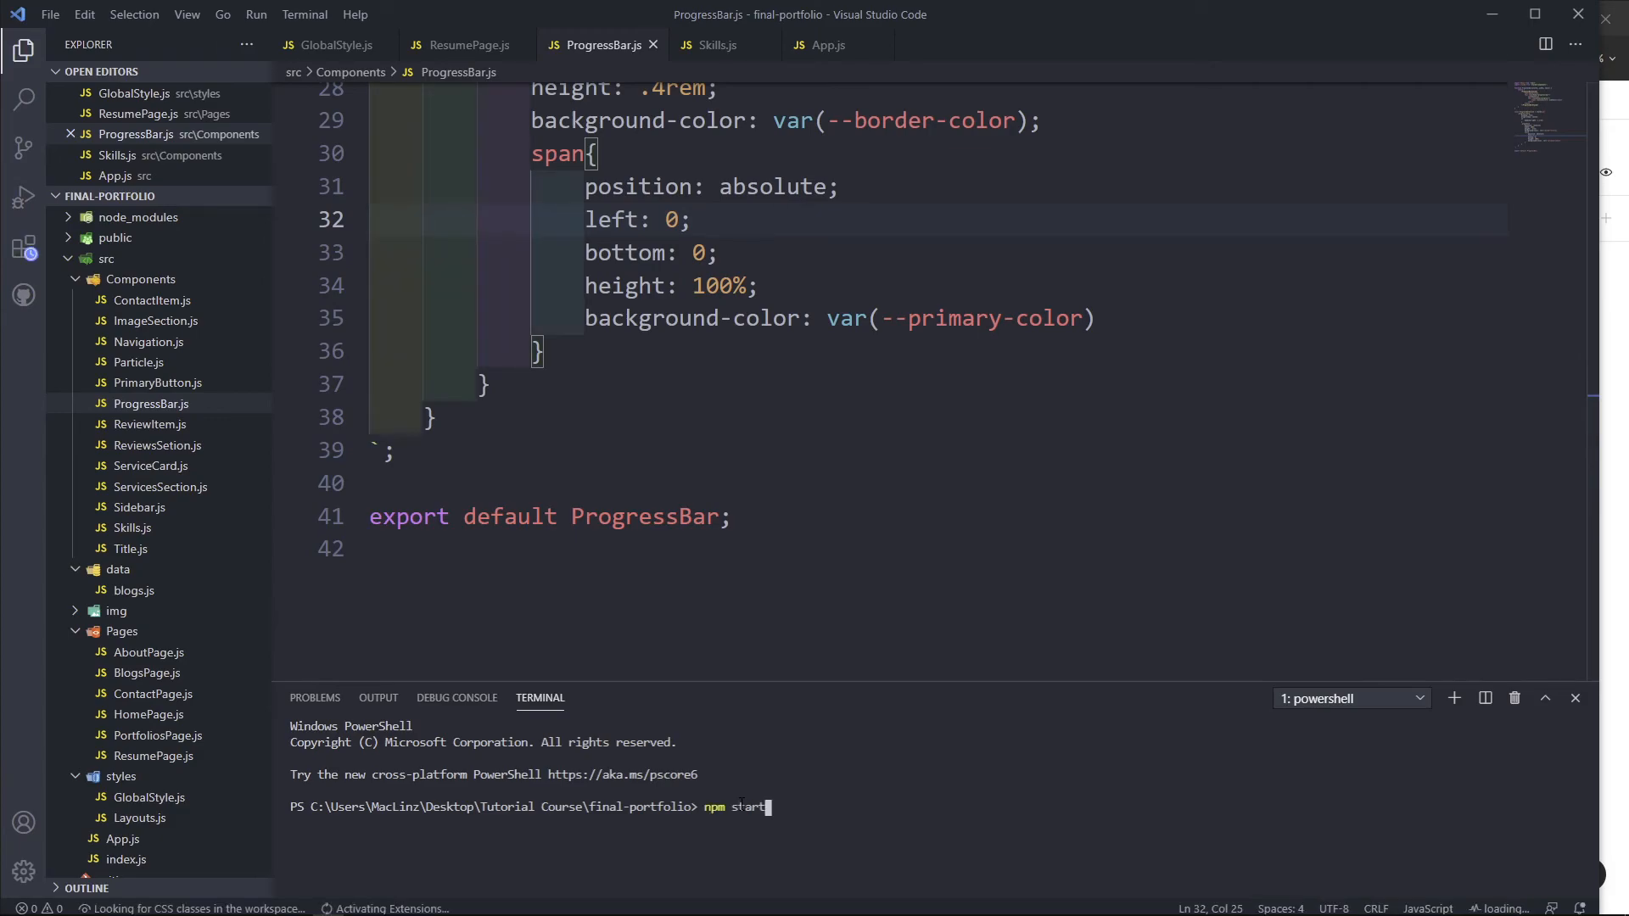
pyautogui.press('Return')
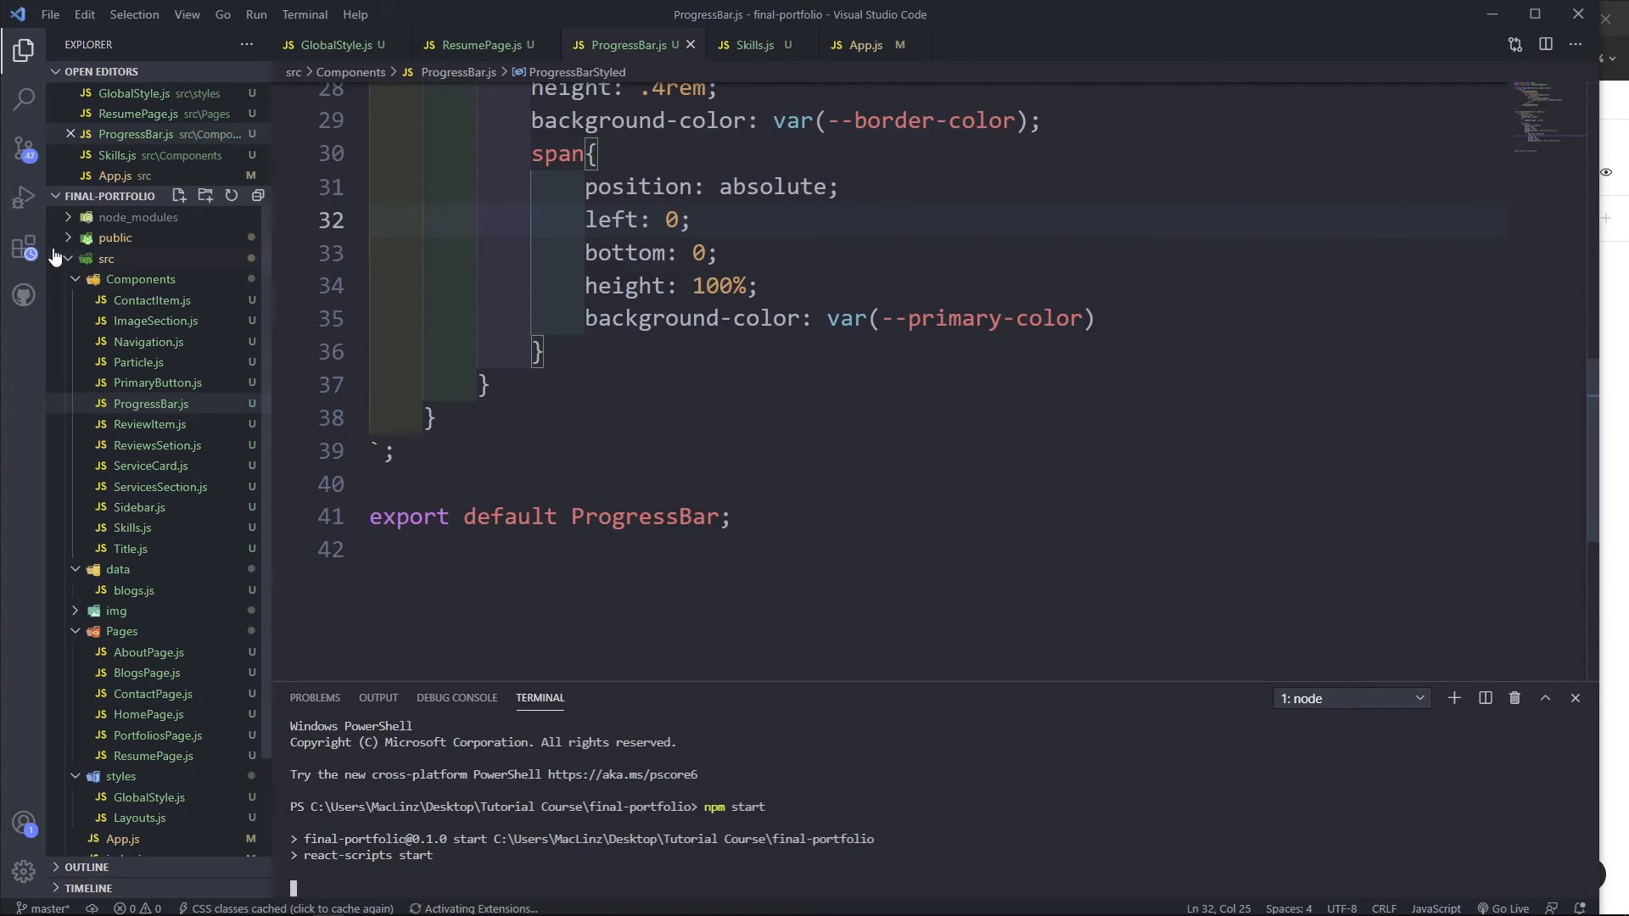
pyautogui.click(68, 259)
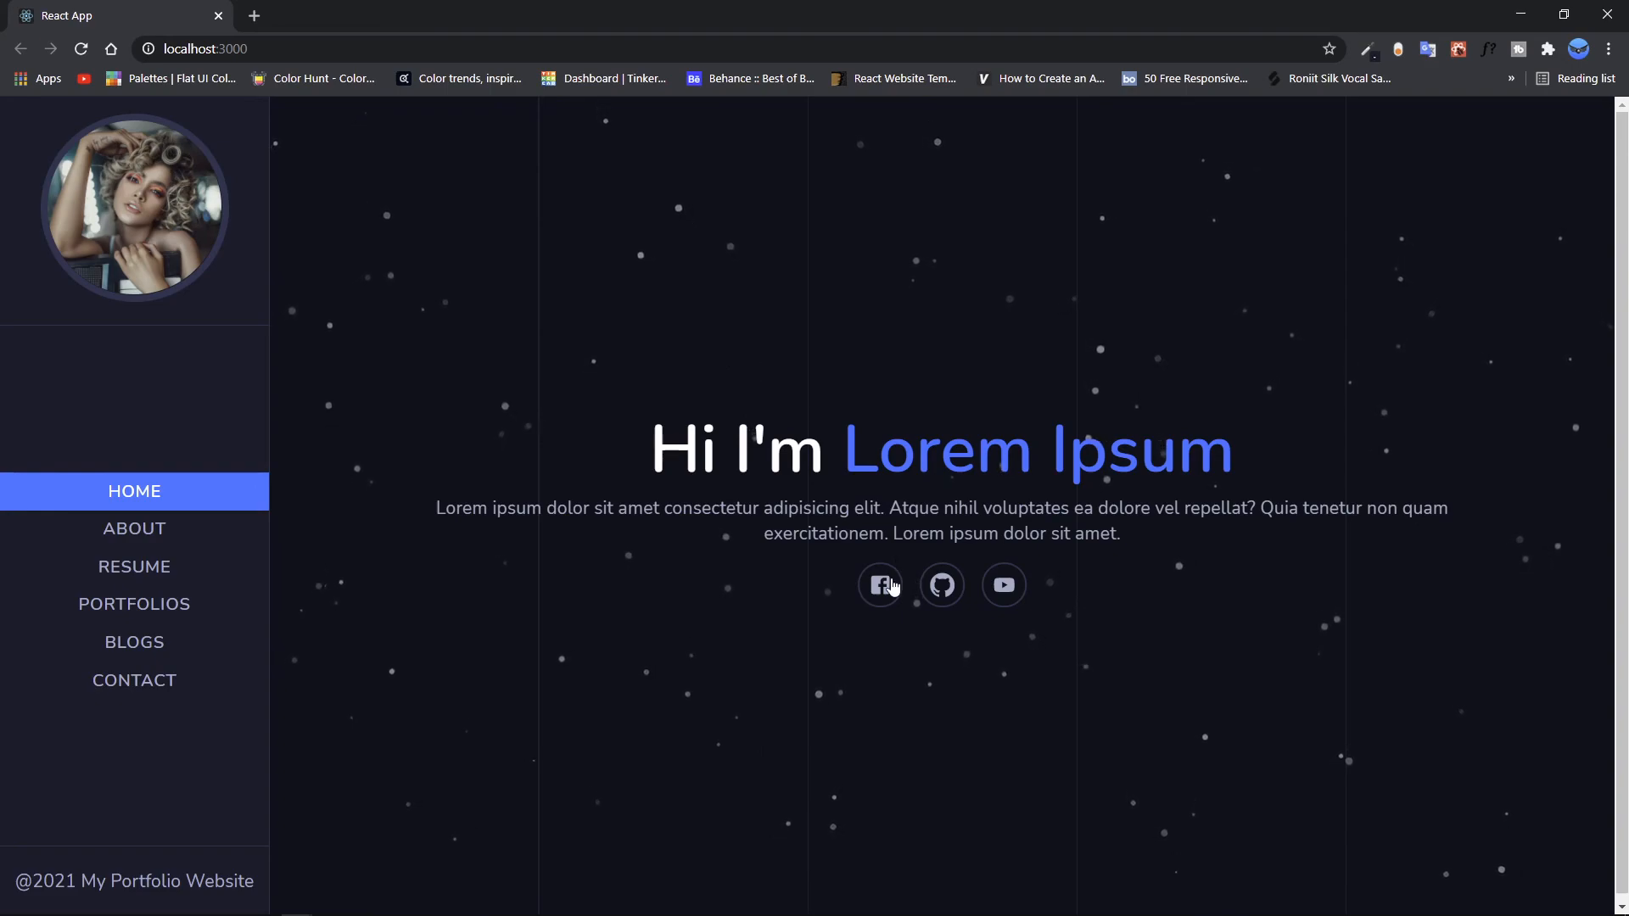
# Step: In the browser, test the portfolio home page's YouTube link and review the About page's profile, Services and Reviews sections
pyautogui.click(1007, 598)
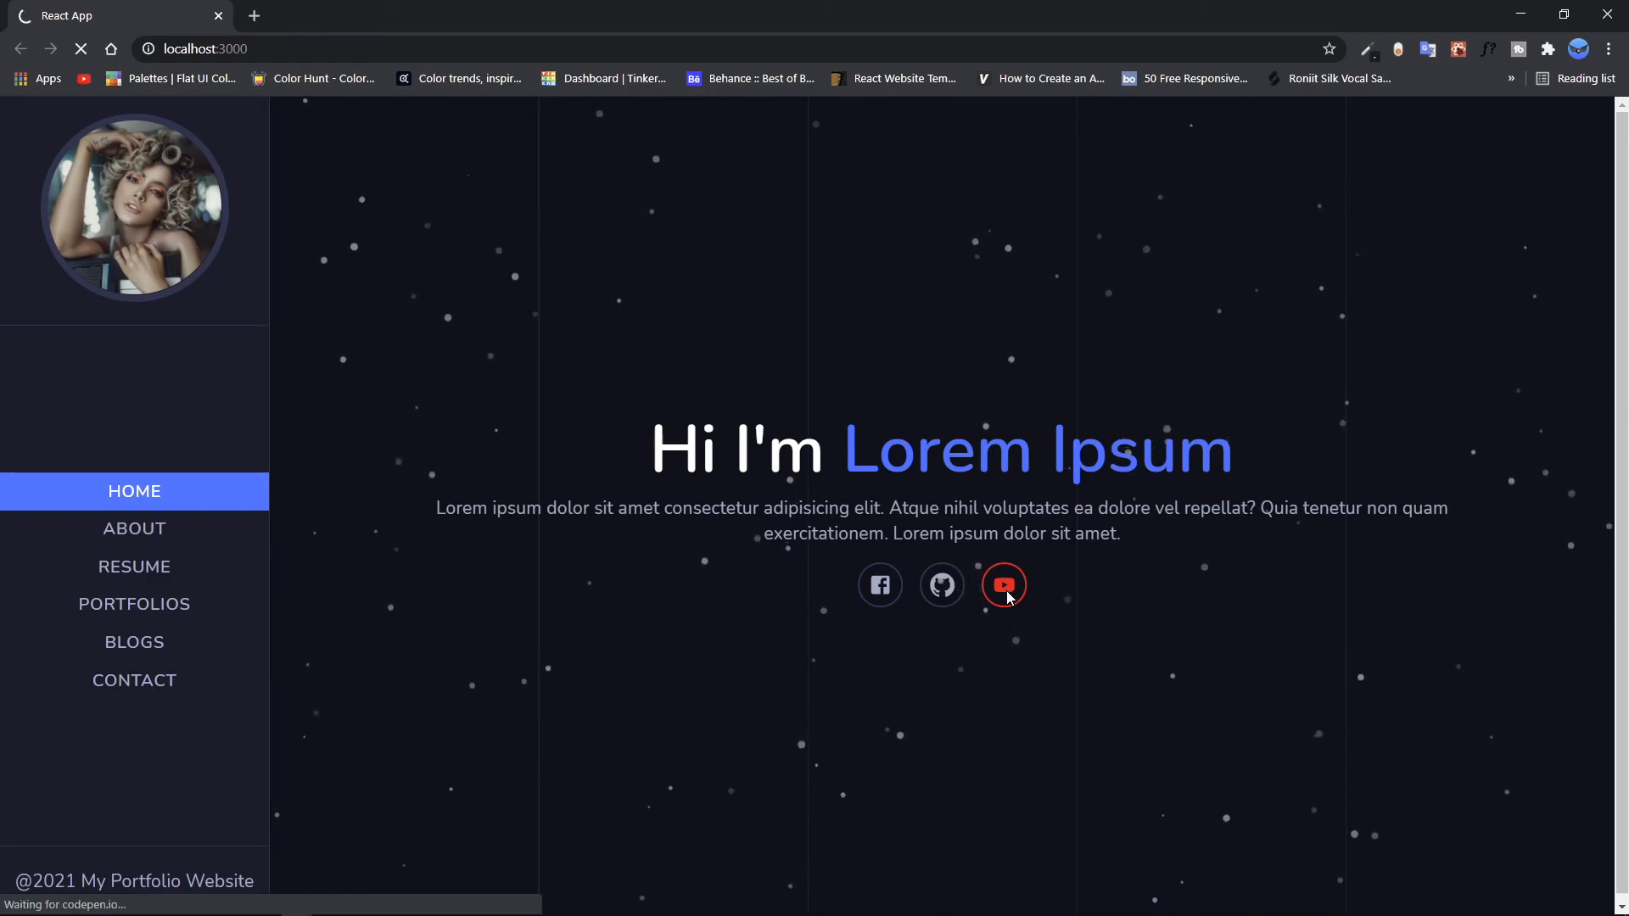
pyautogui.hotkey('alt', 'Left')
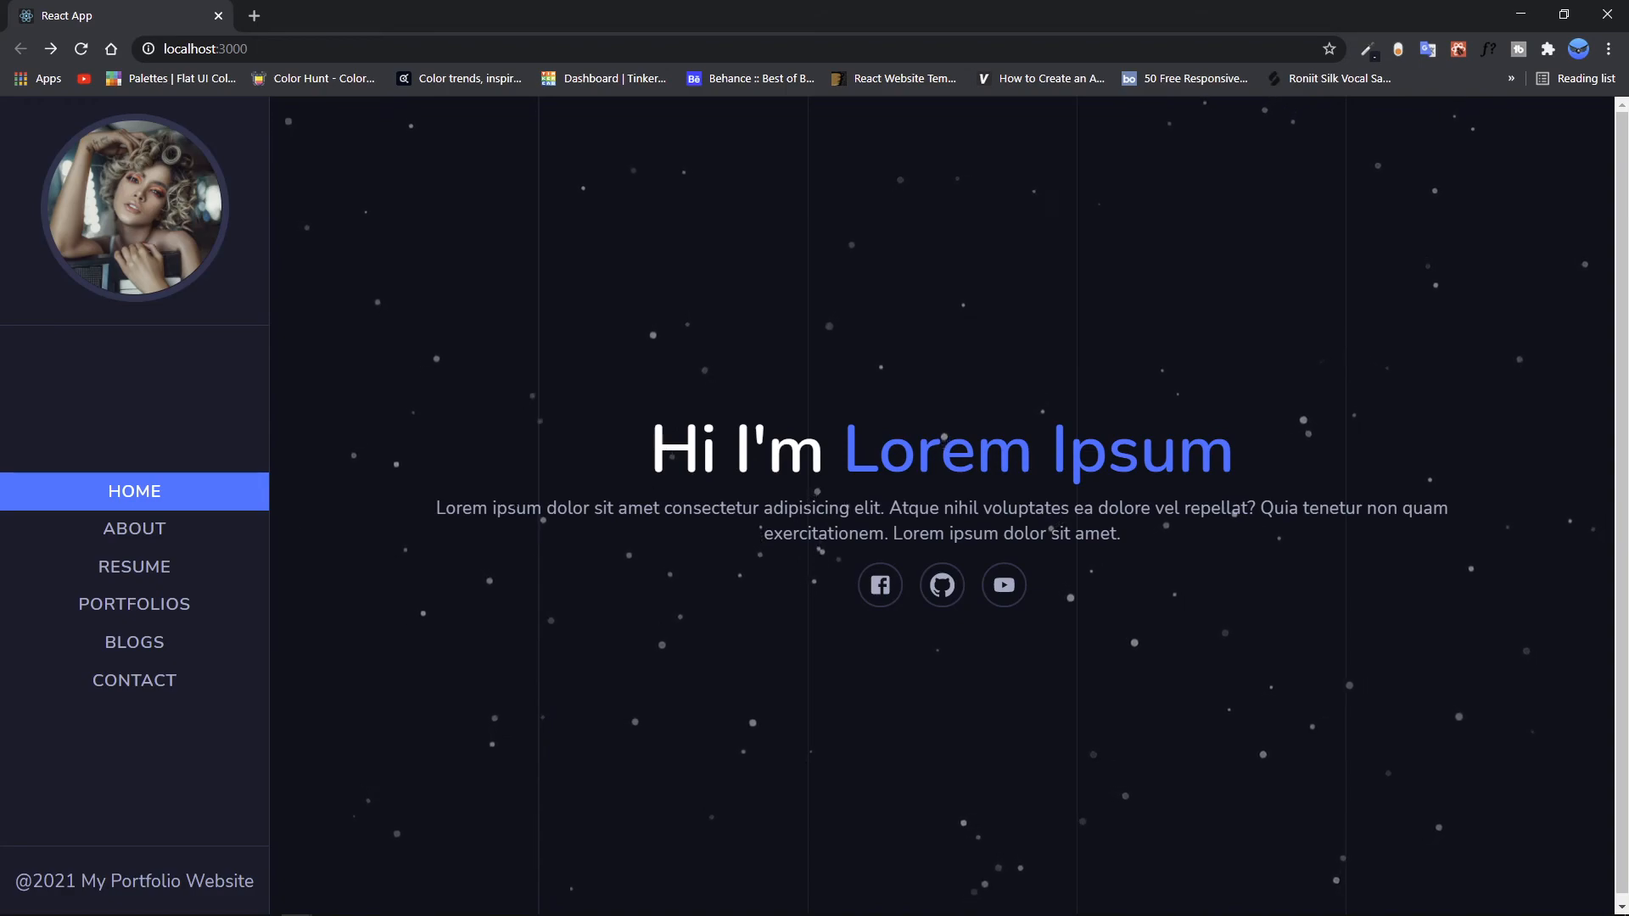
pyautogui.click(192, 537)
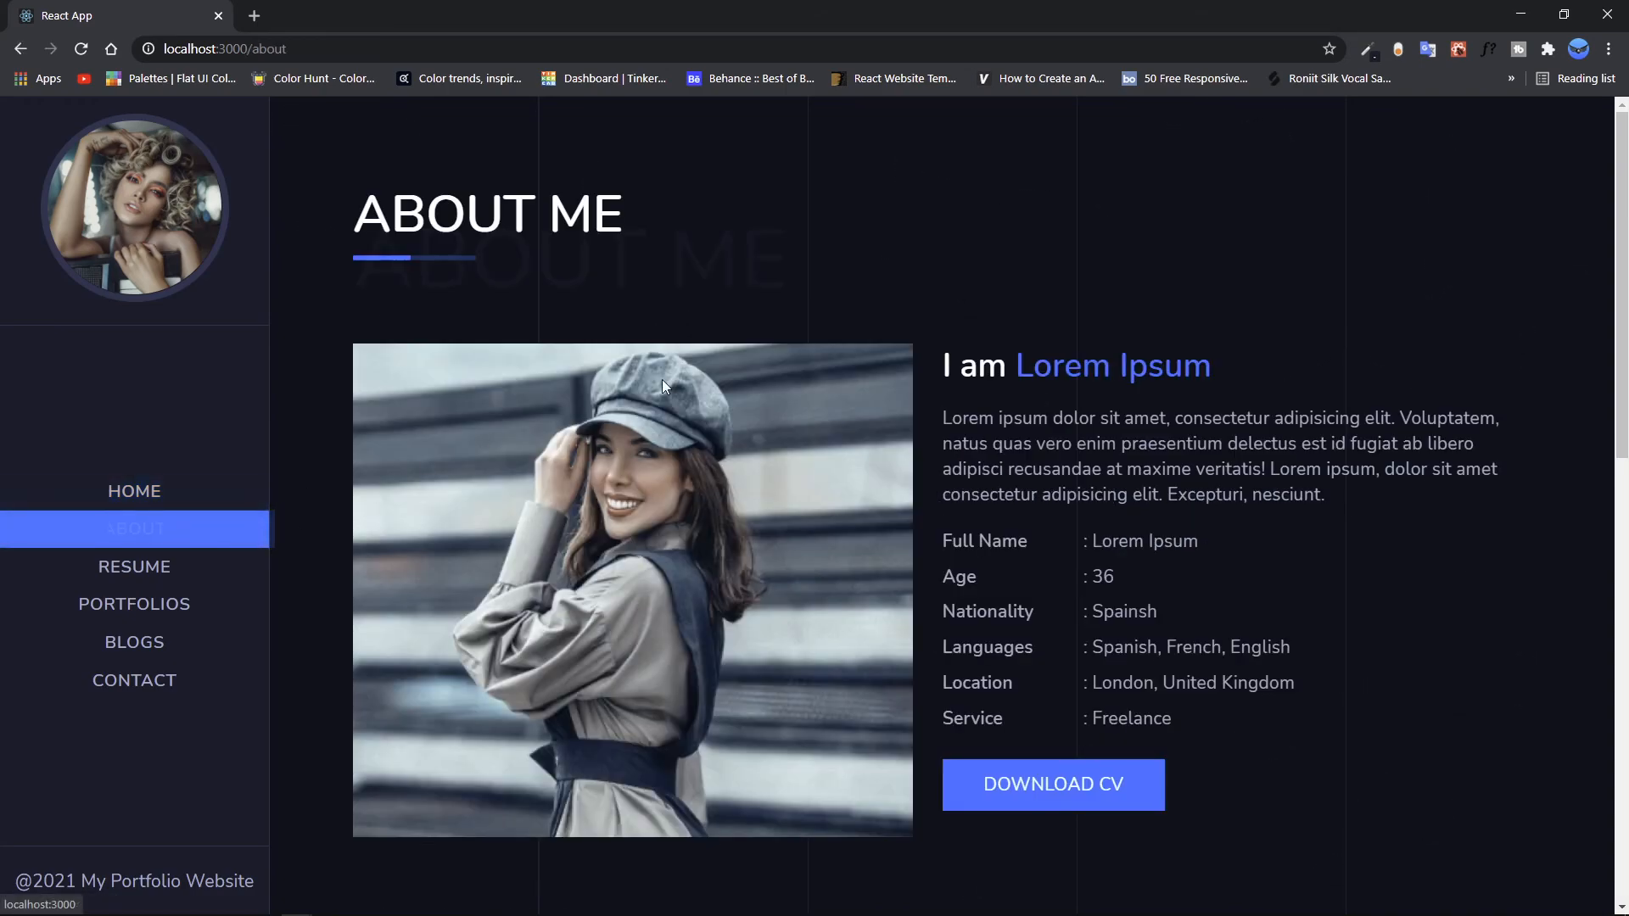
pyautogui.scroll(-2, 884, 374)
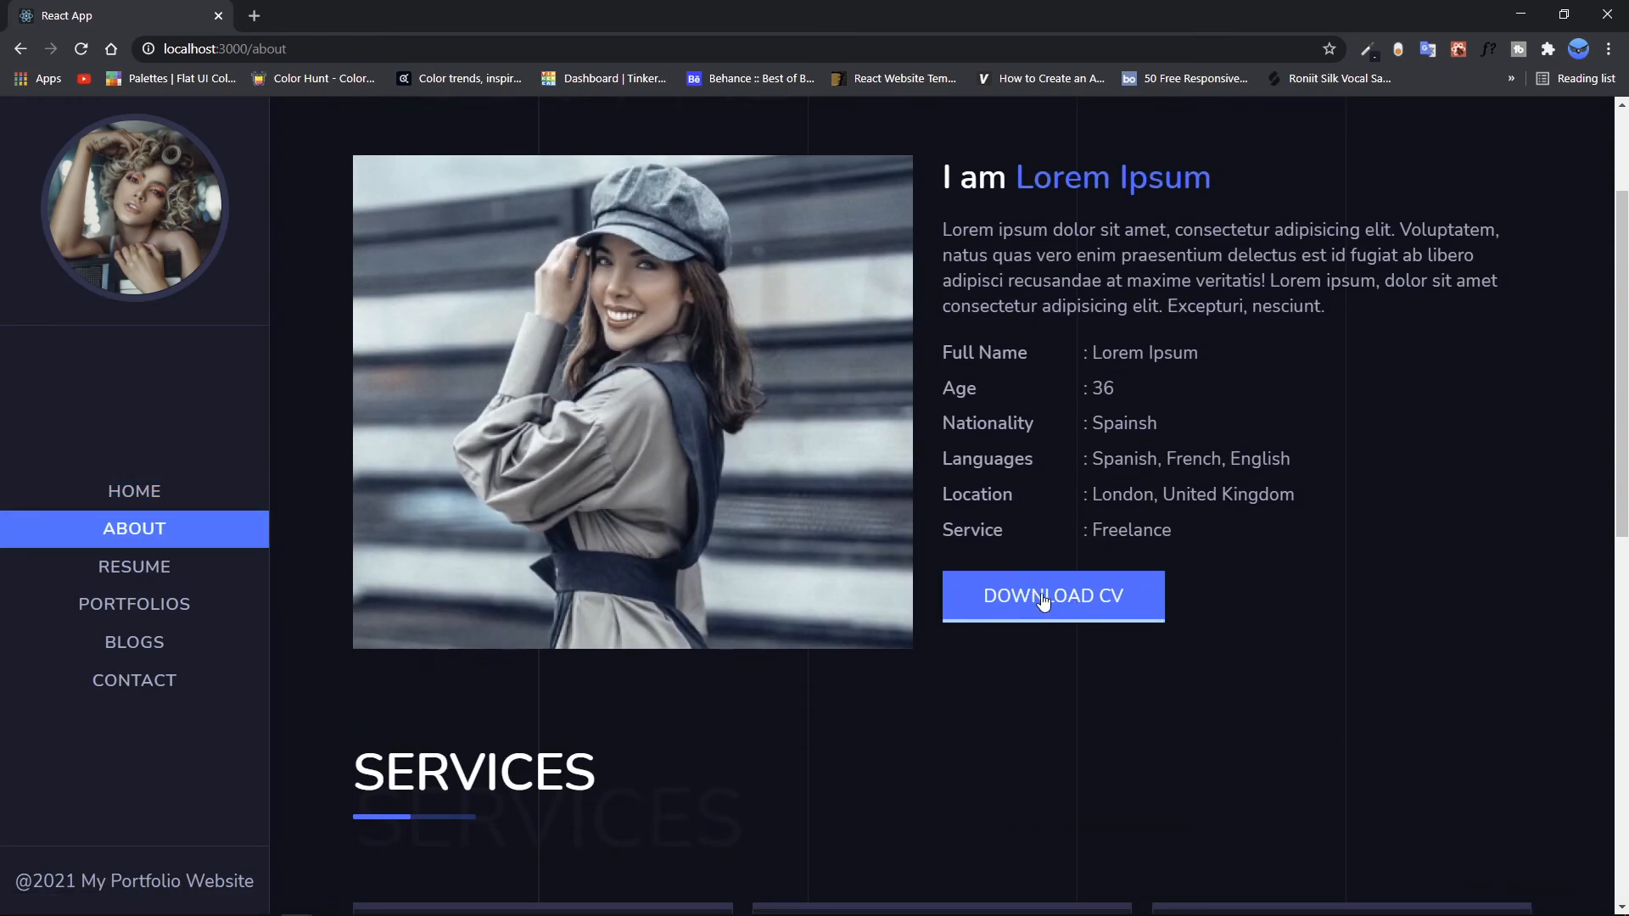
pyautogui.scroll(-2, 1017, 619)
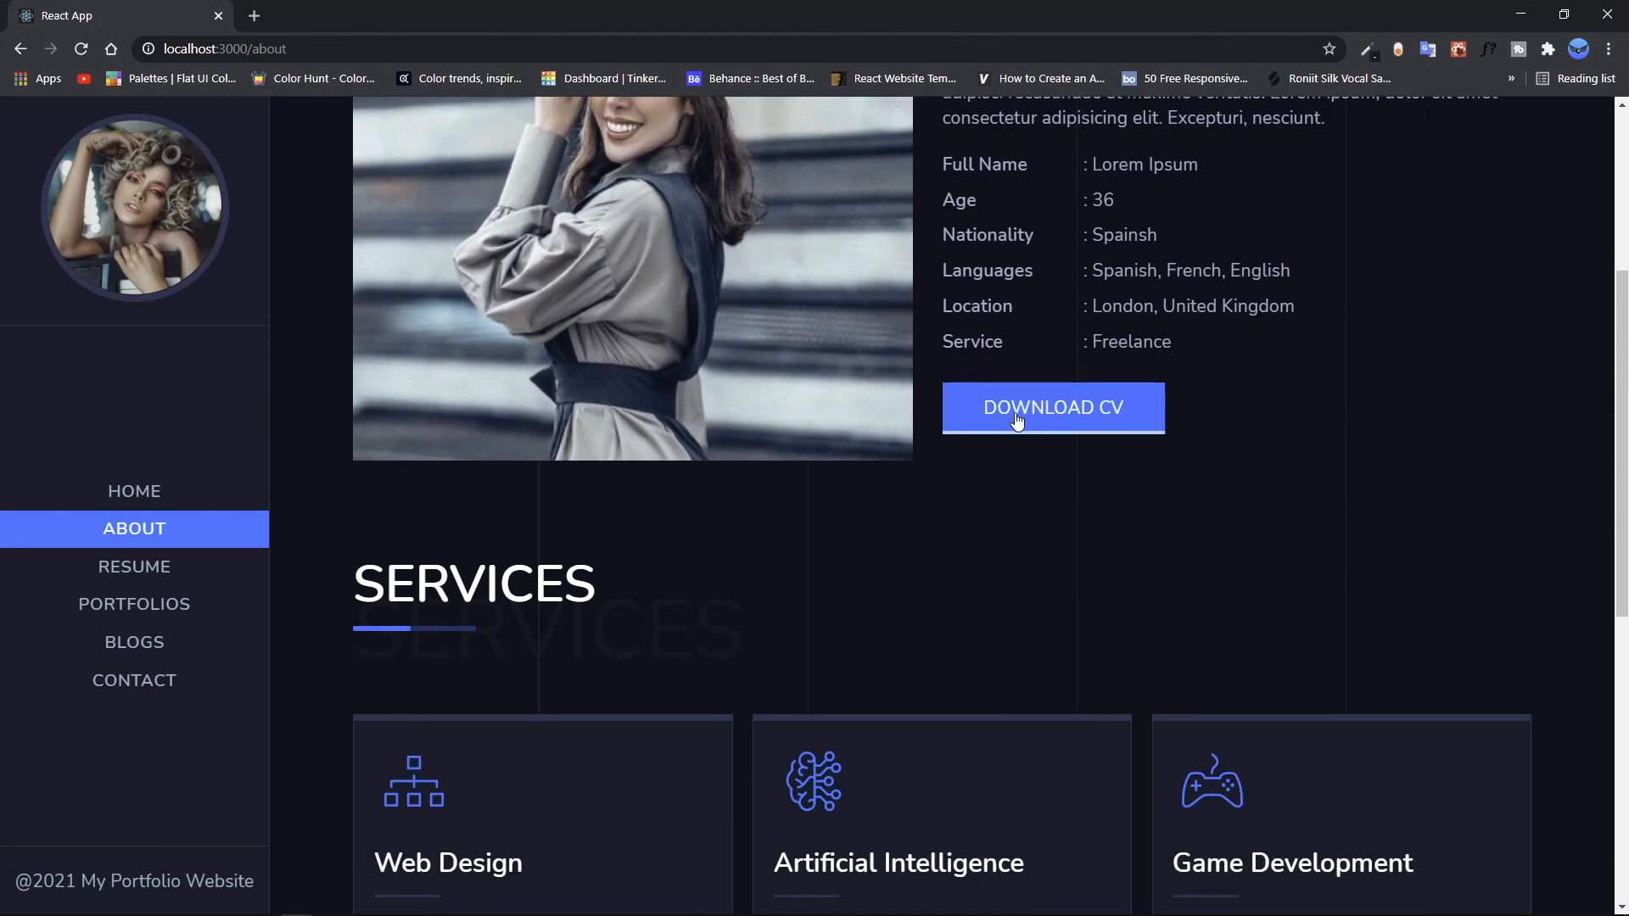
pyautogui.scroll(-4, 1191, 465)
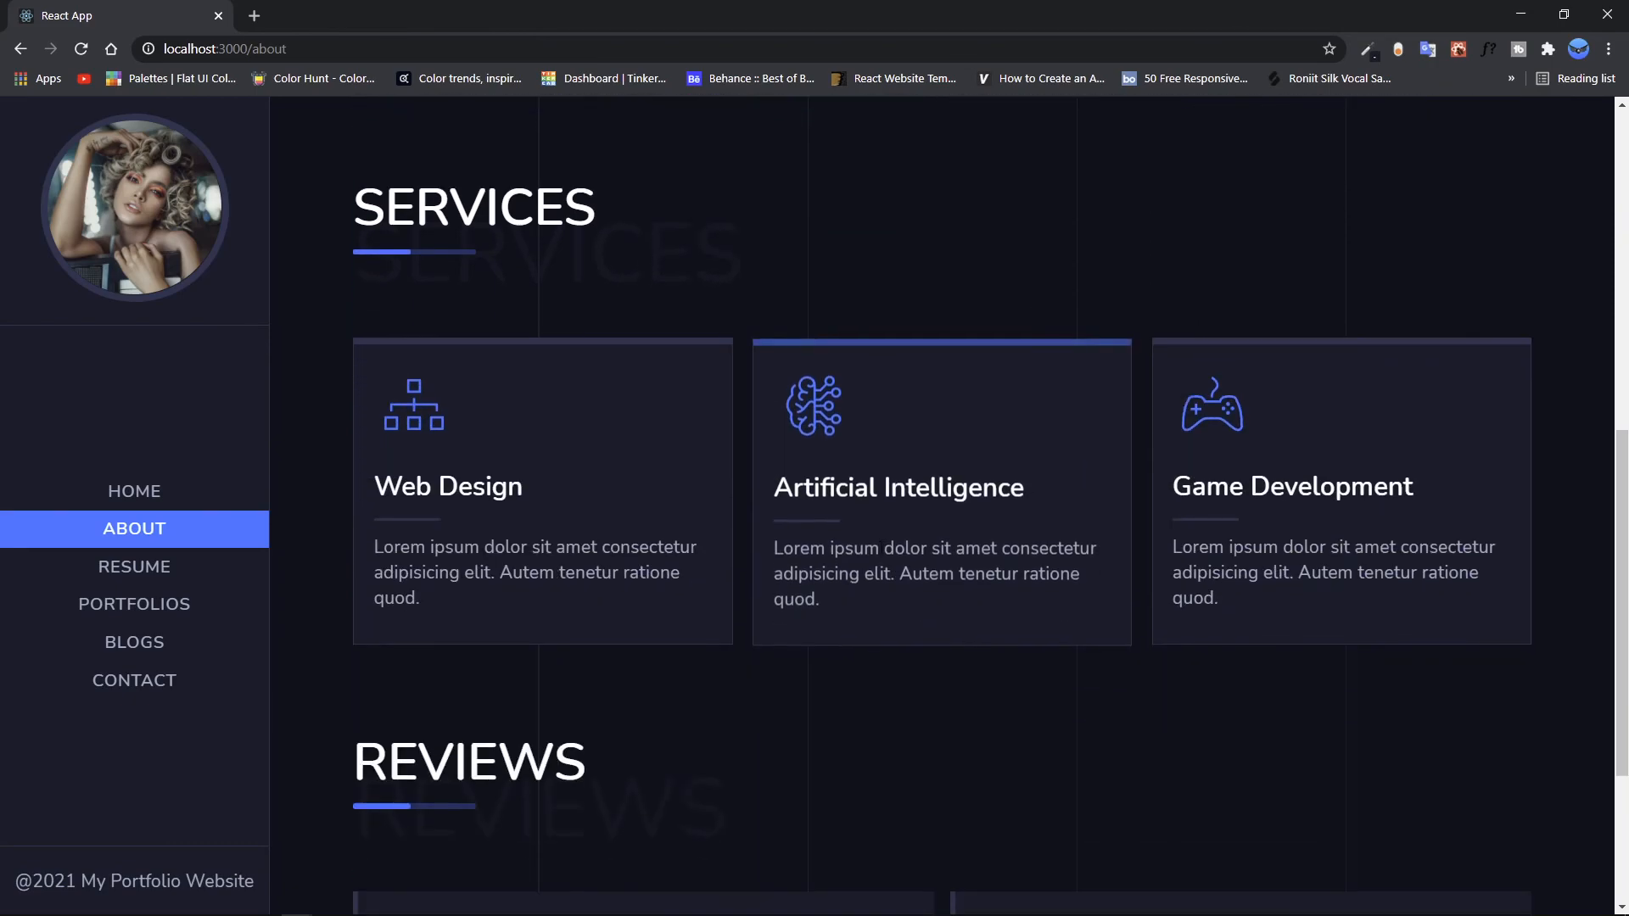
pyautogui.scroll(-3, 806, 507)
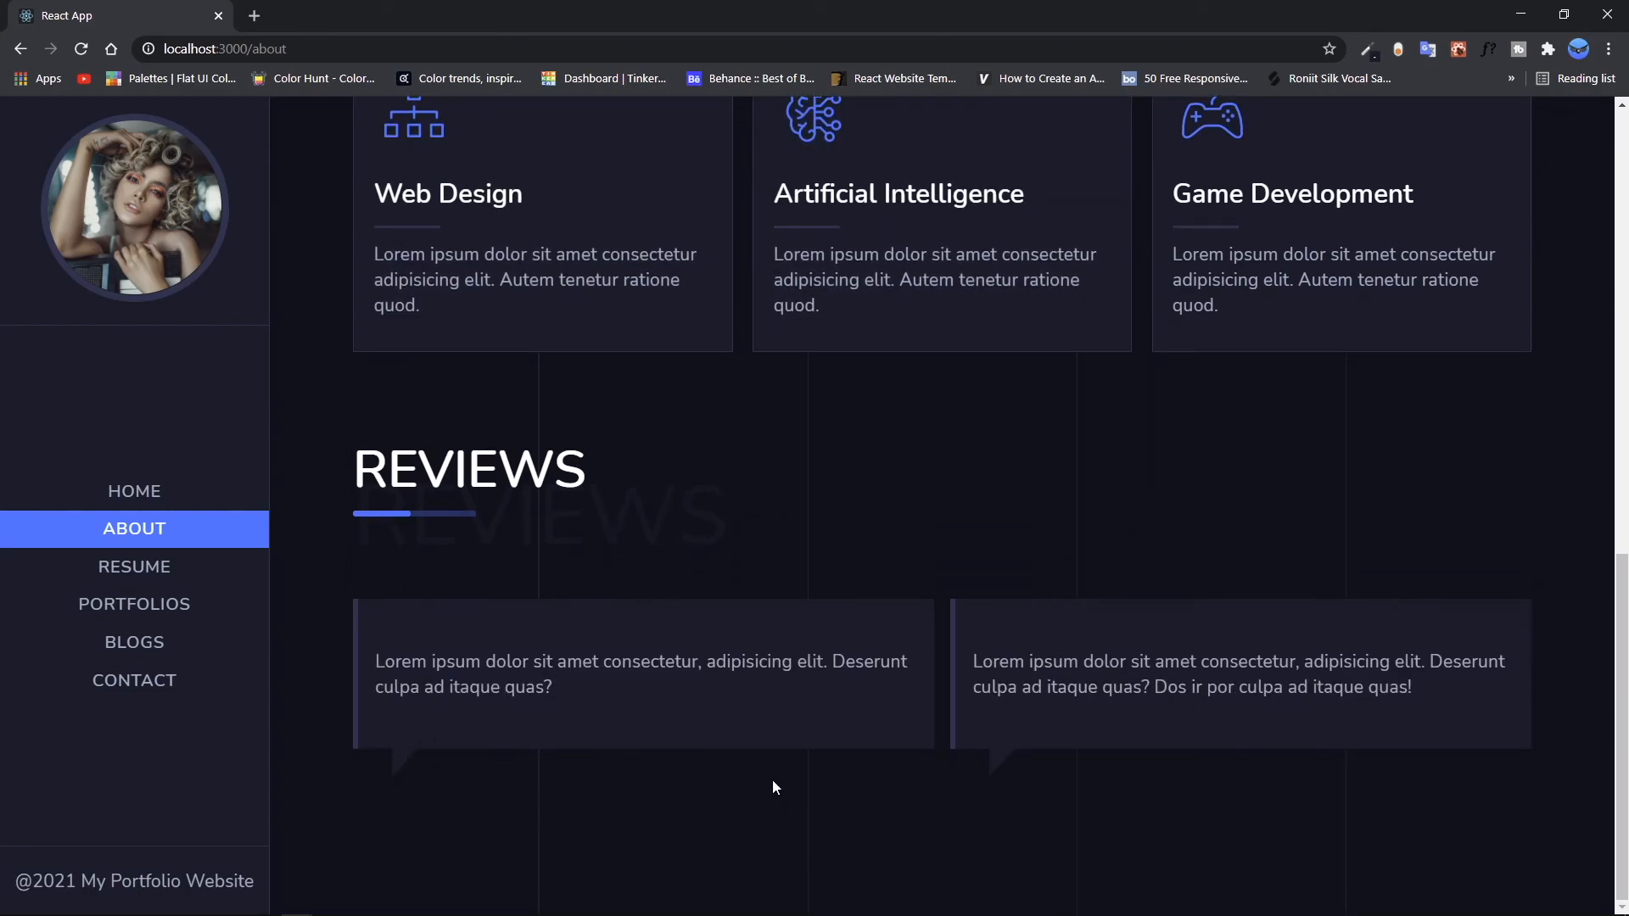
pyautogui.scroll(5, 762, 700)
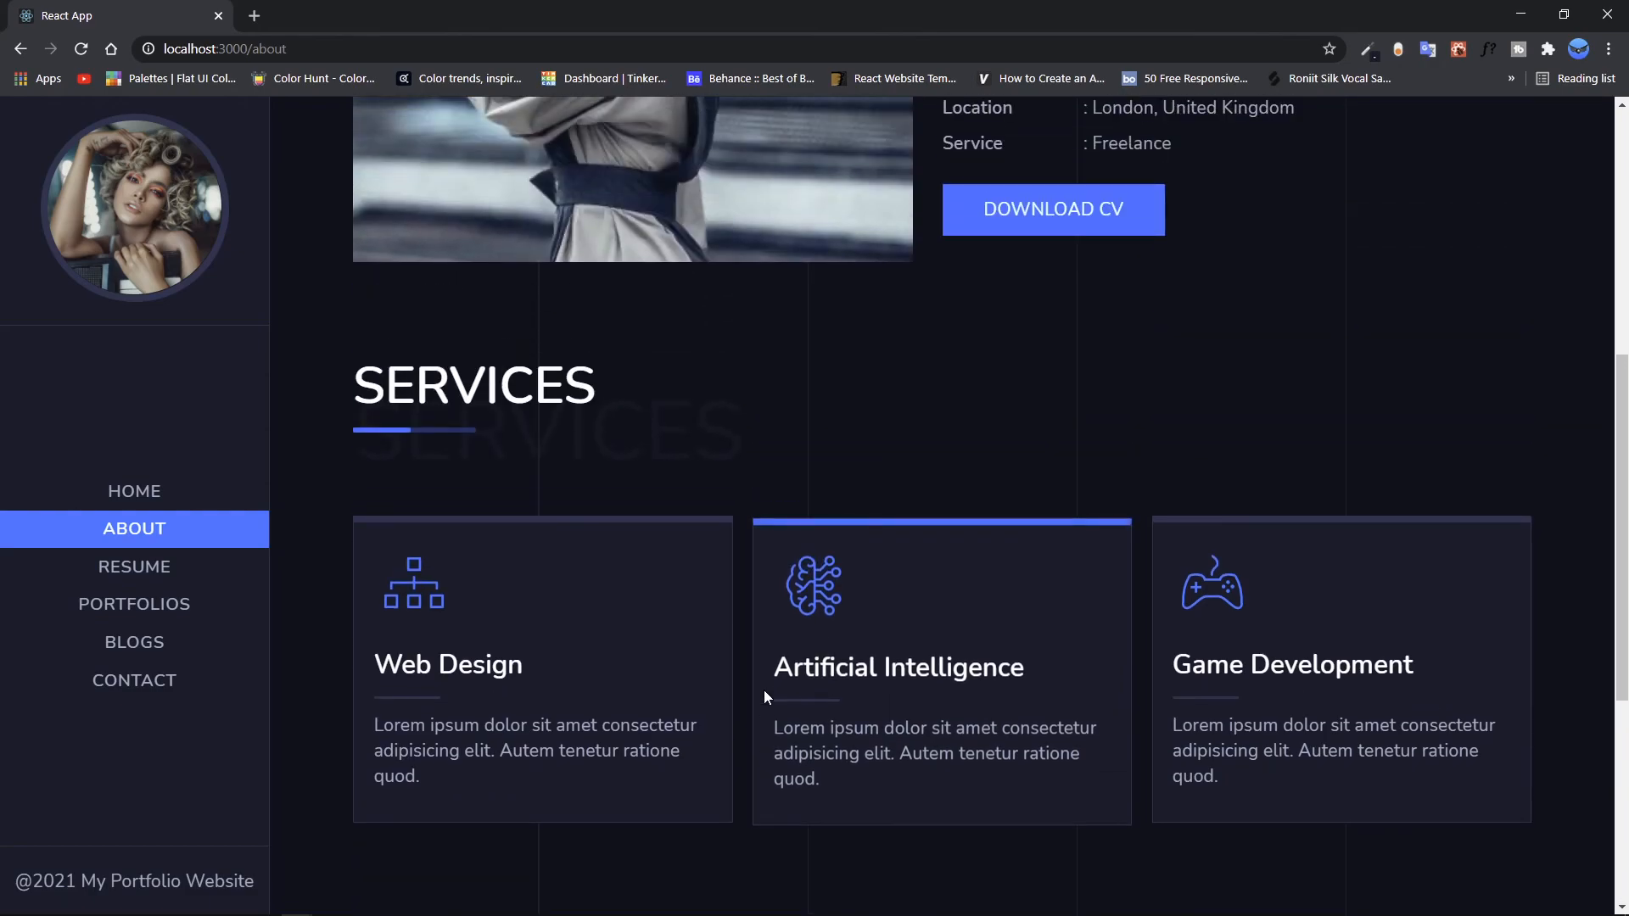
pyautogui.scroll(6, 764, 689)
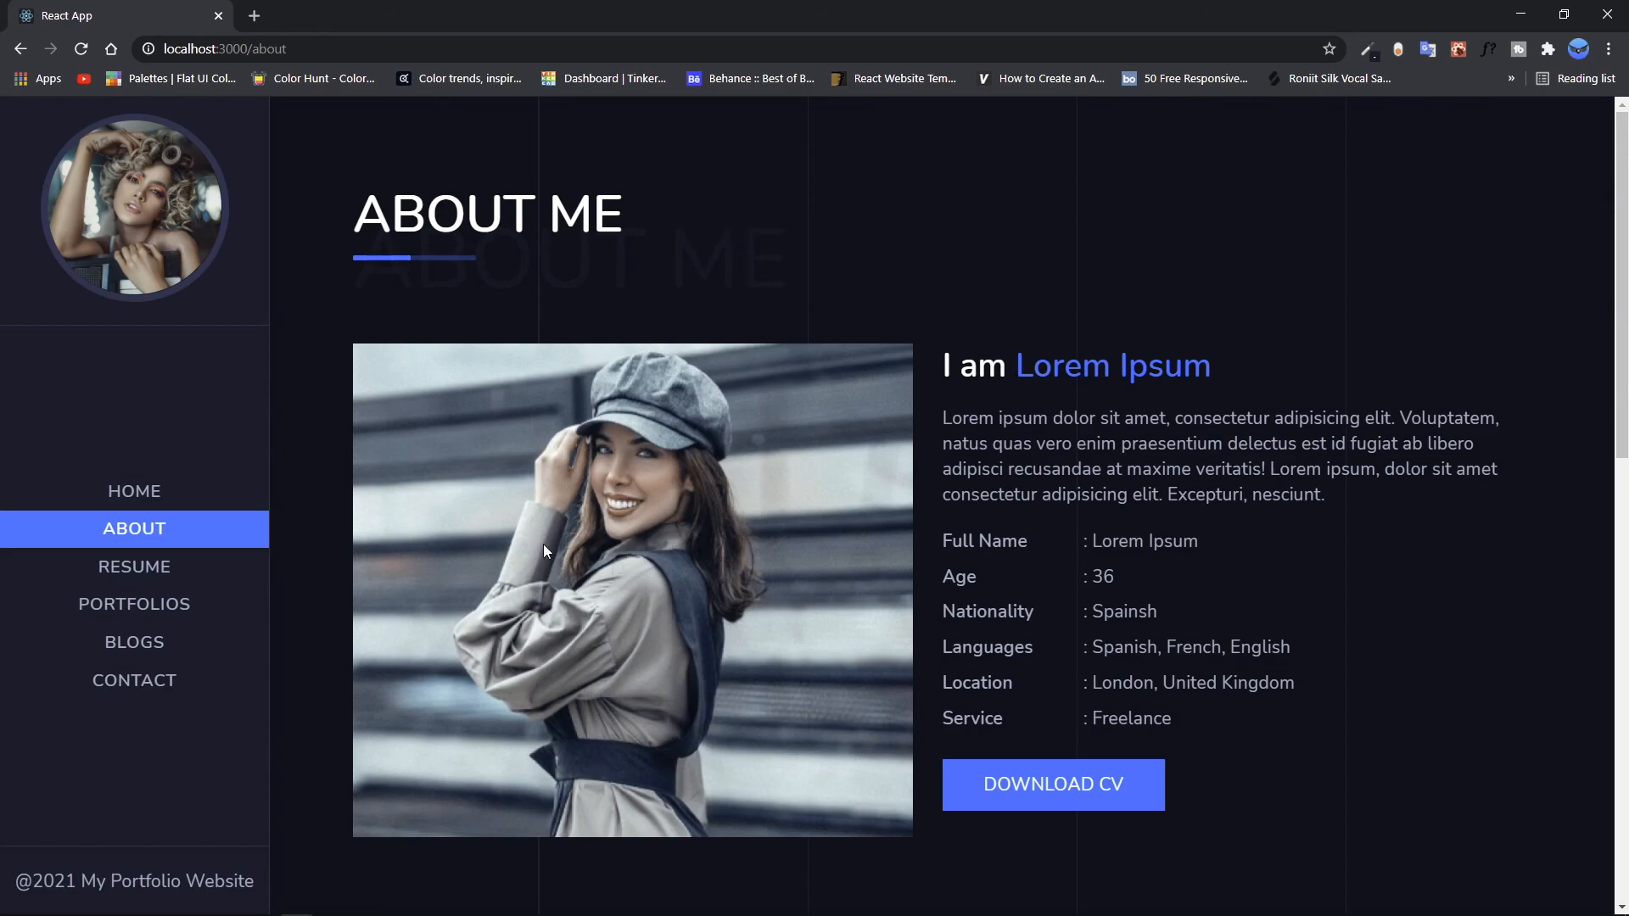
# Step: Review the portfolio site's Resume, Portfolios and Blogs pages
pyautogui.click(157, 569)
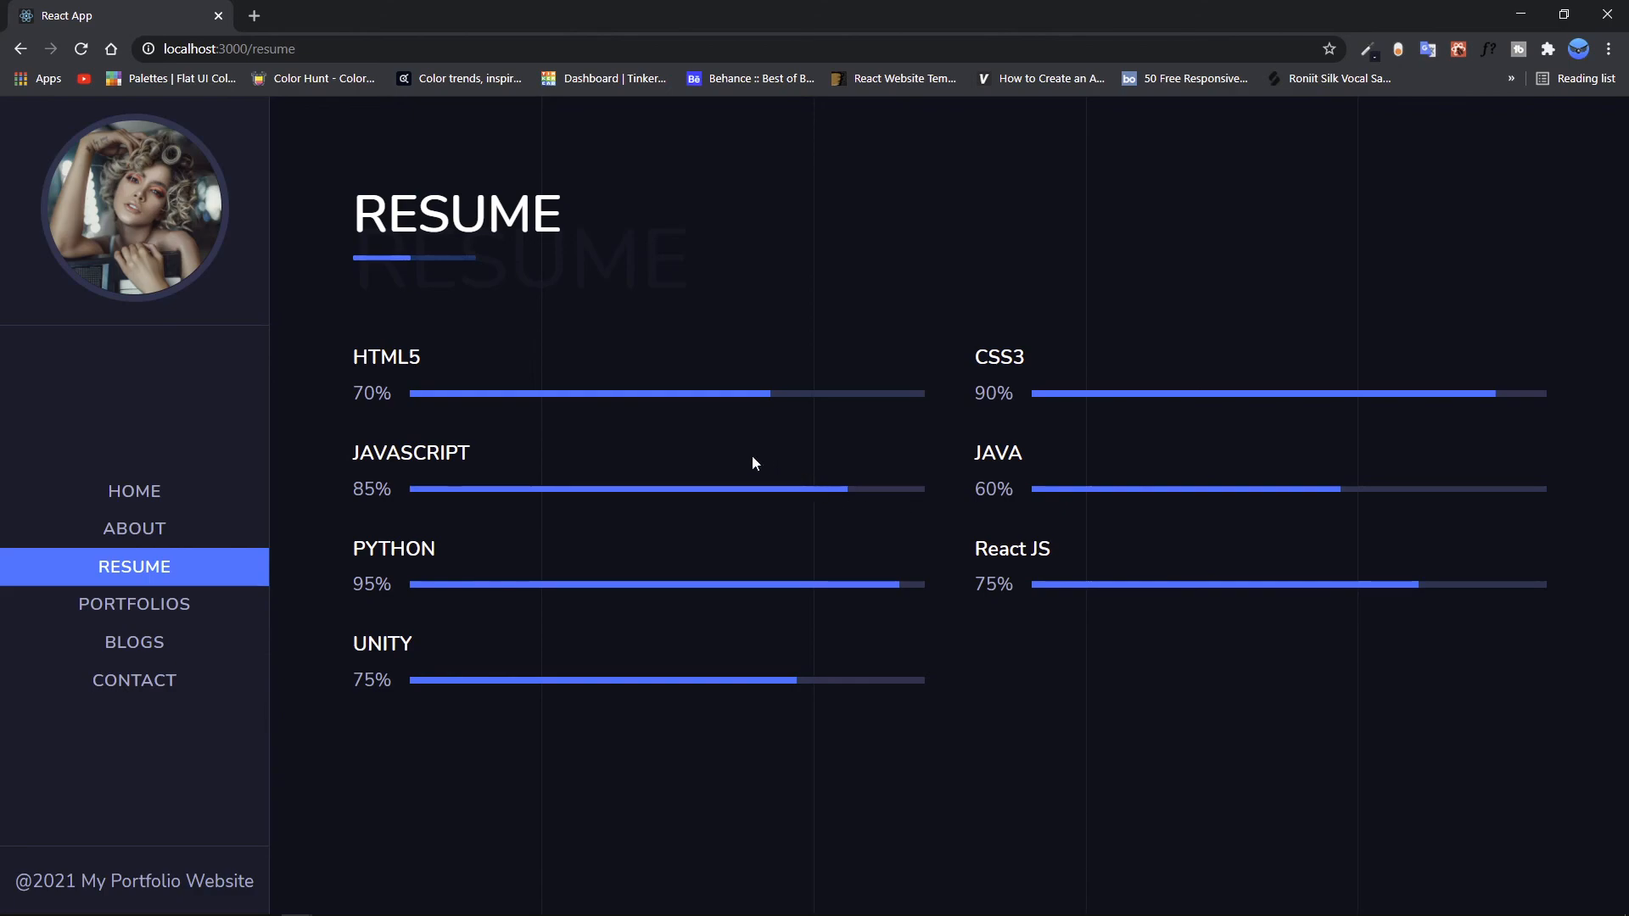
pyautogui.click(181, 608)
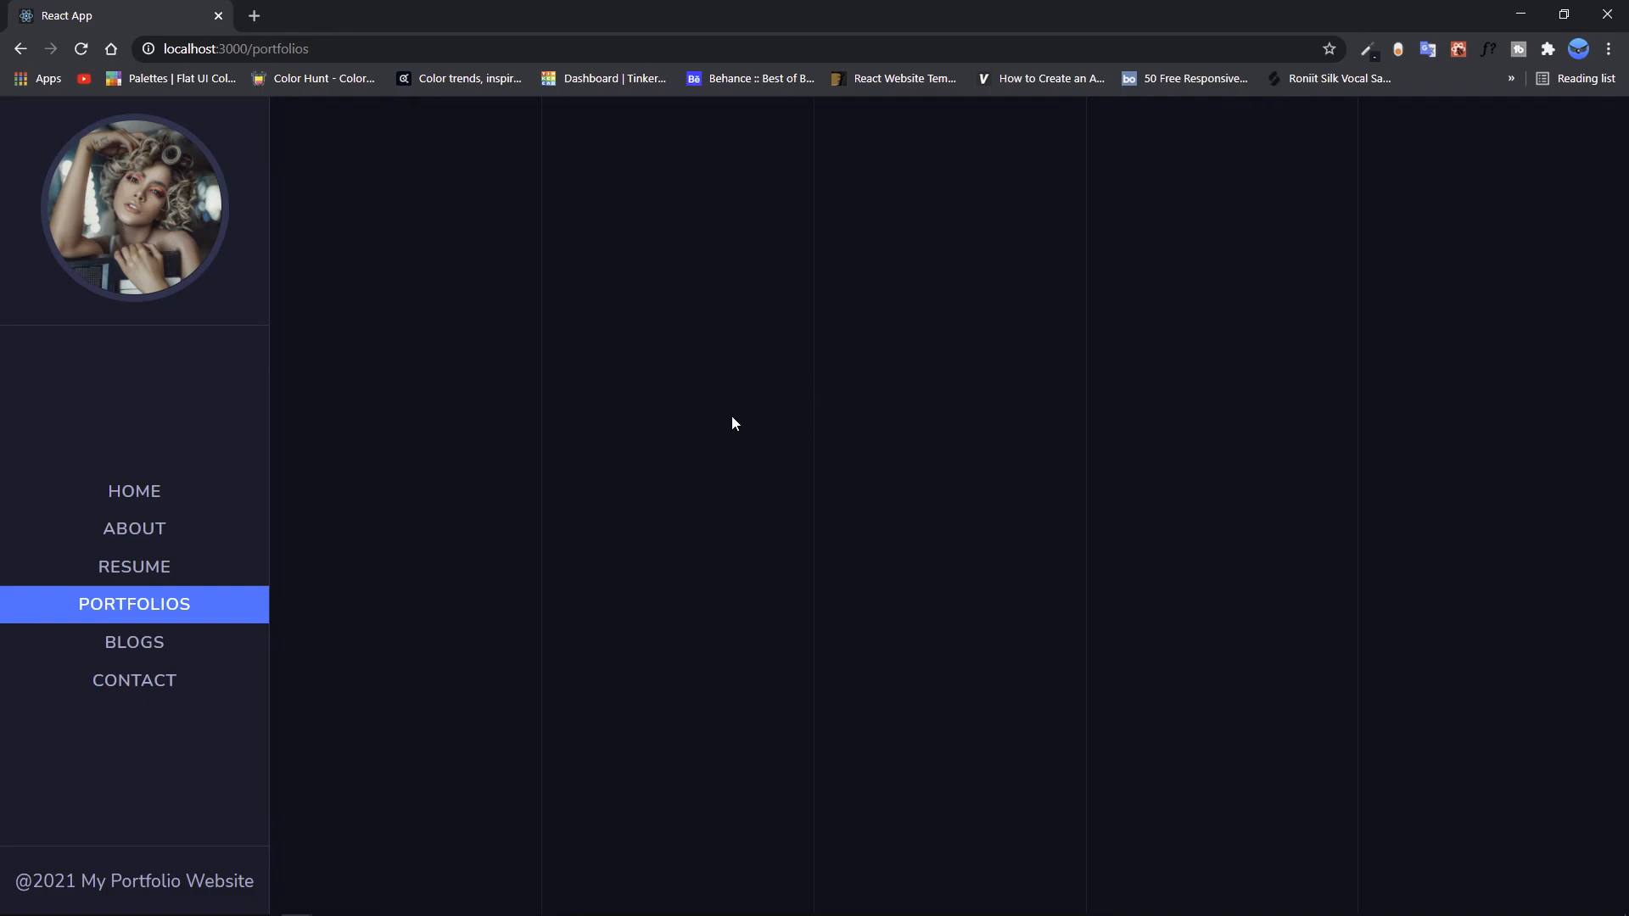
pyautogui.click(118, 643)
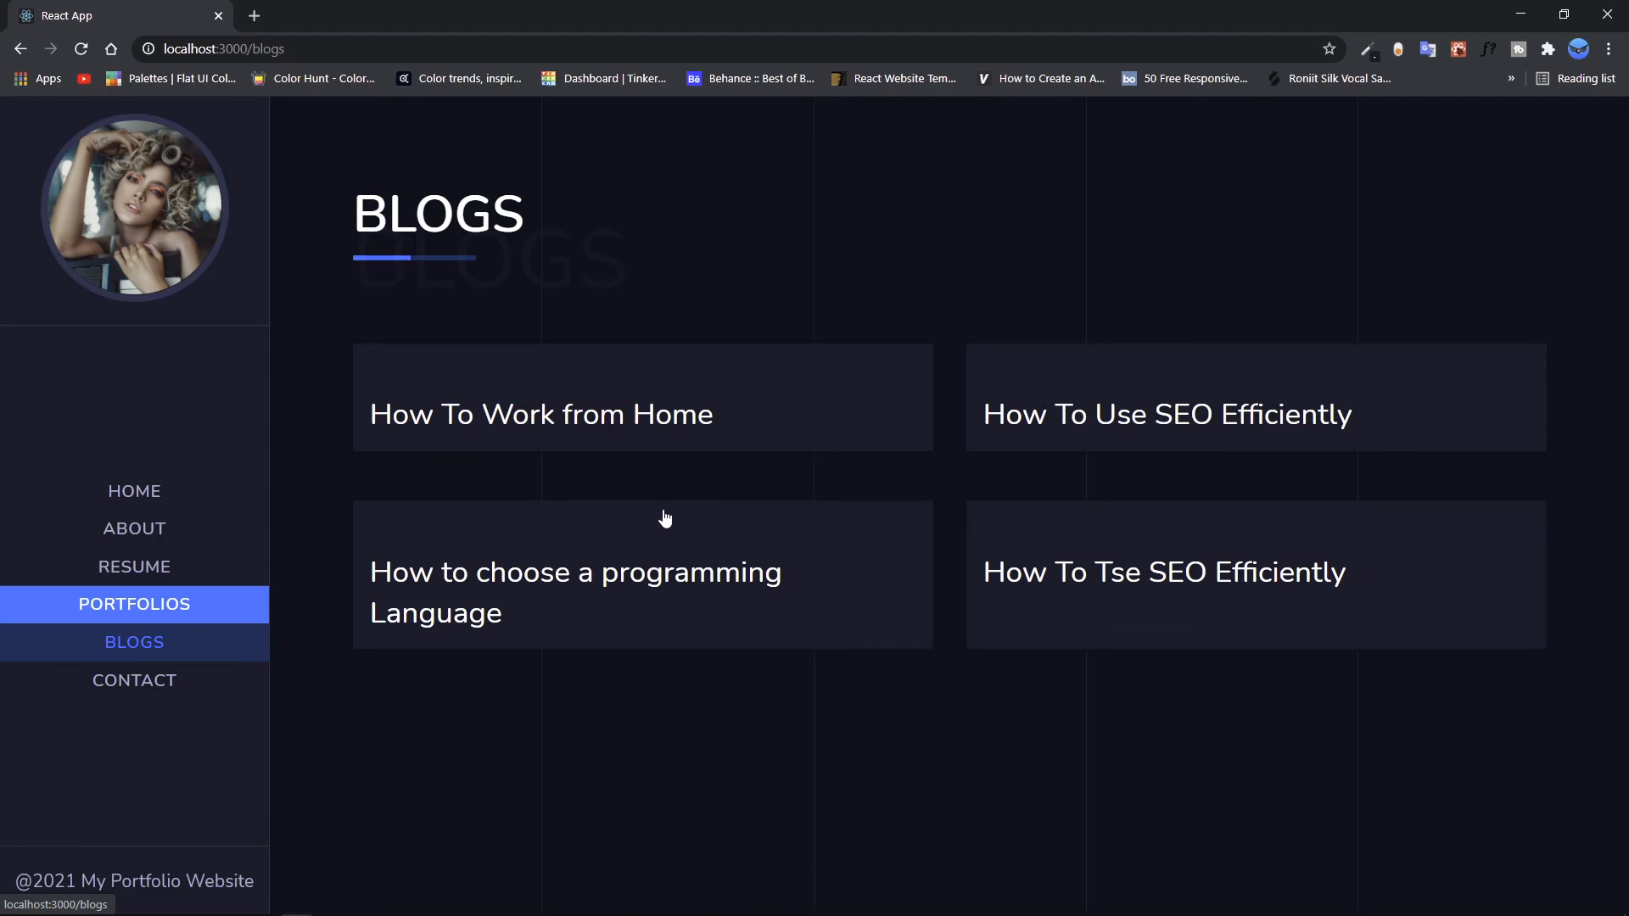
pyautogui.scroll(-5, 767, 455)
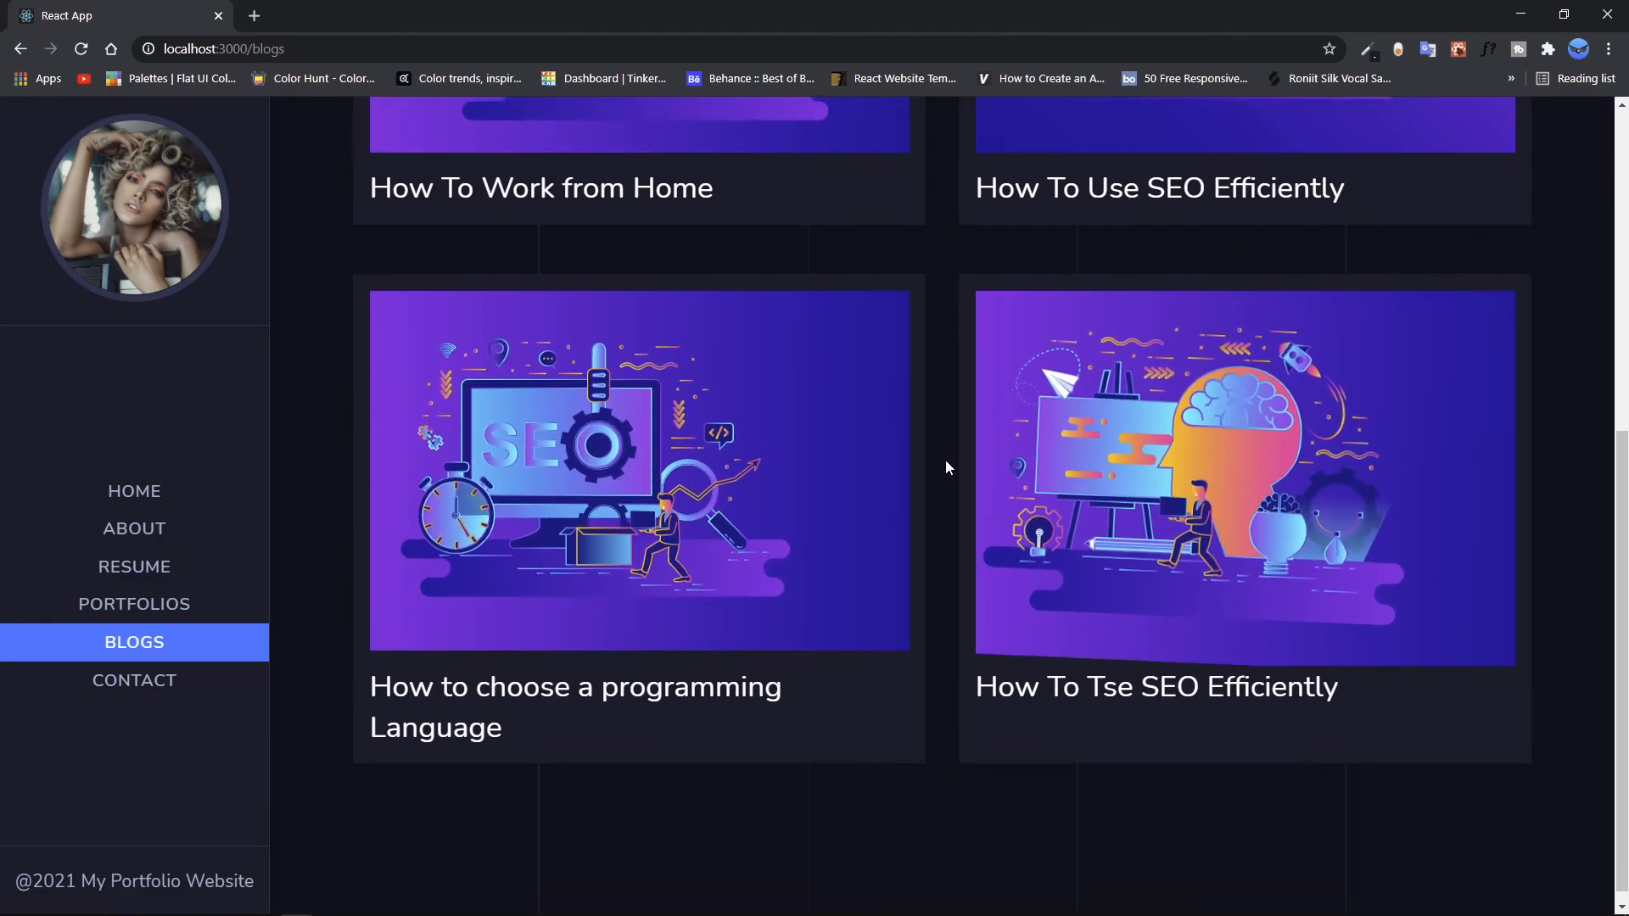
pyautogui.scroll(5, 929, 454)
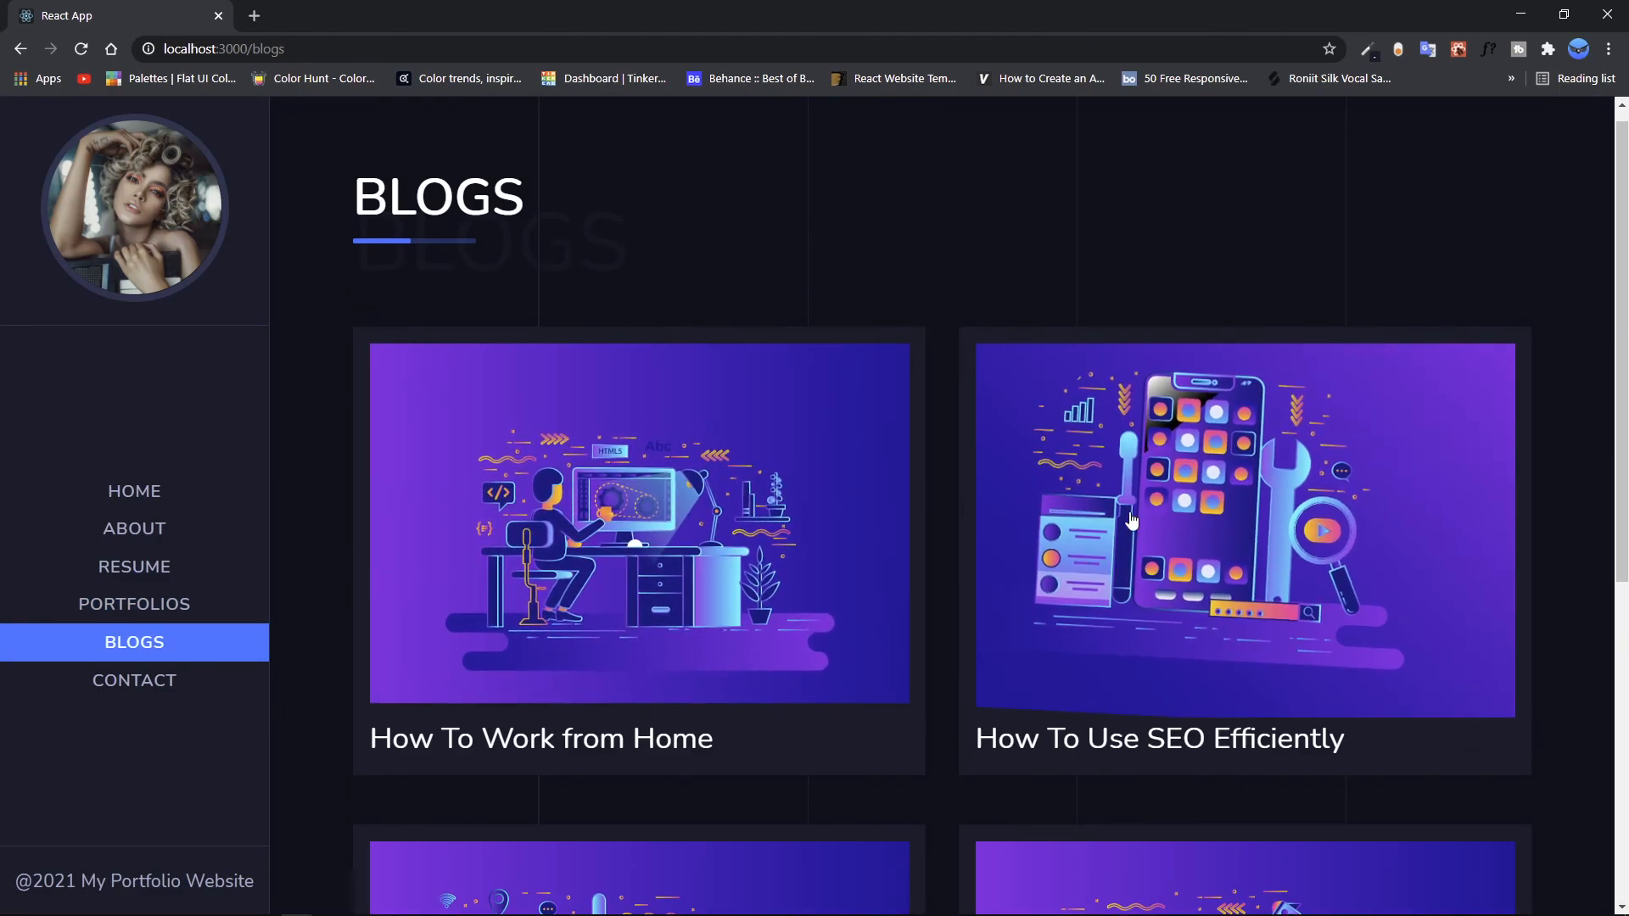
pyautogui.scroll(-5, 848, 483)
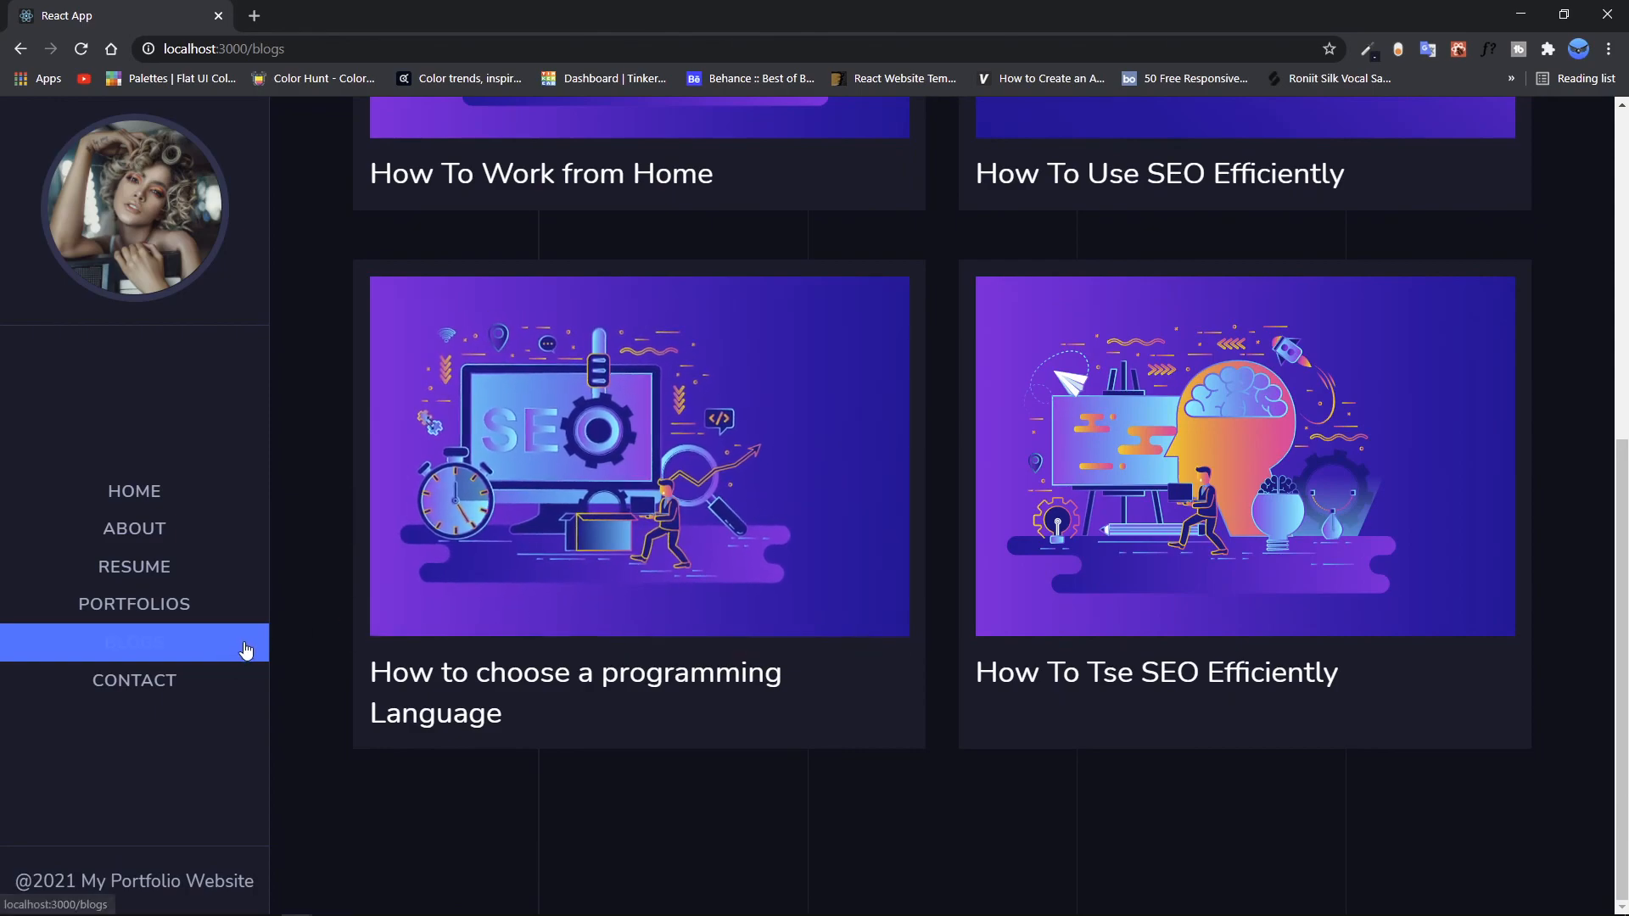
# Step: Examine the Contact page's form and contact details, switching between it and the Home page
pyautogui.click(146, 687)
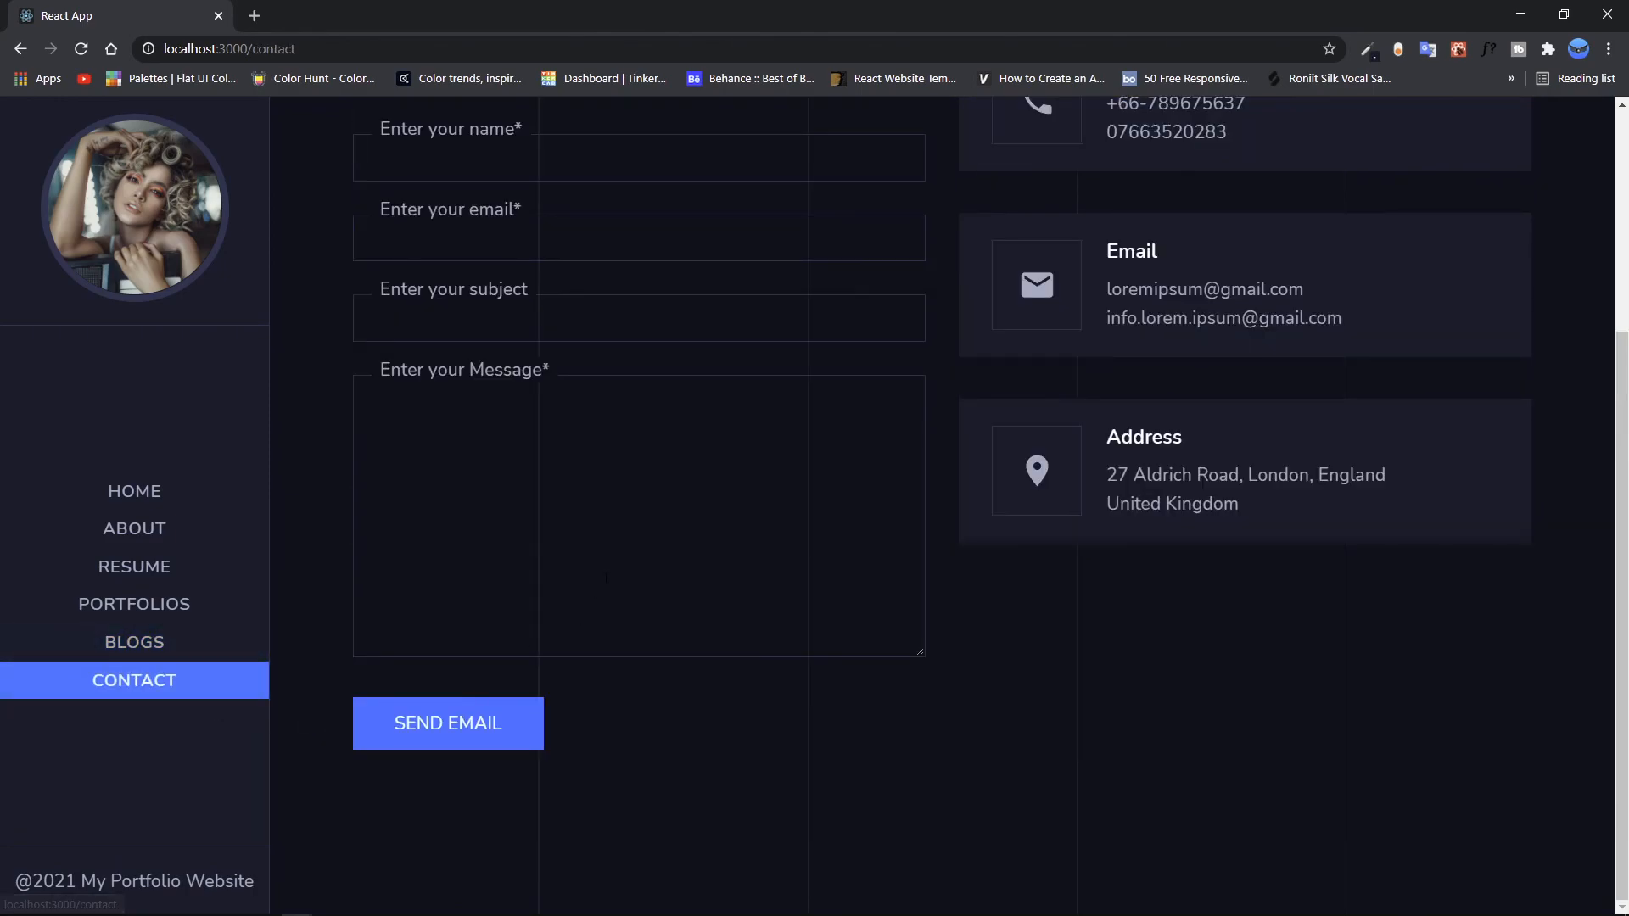
pyautogui.scroll(2, 609, 566)
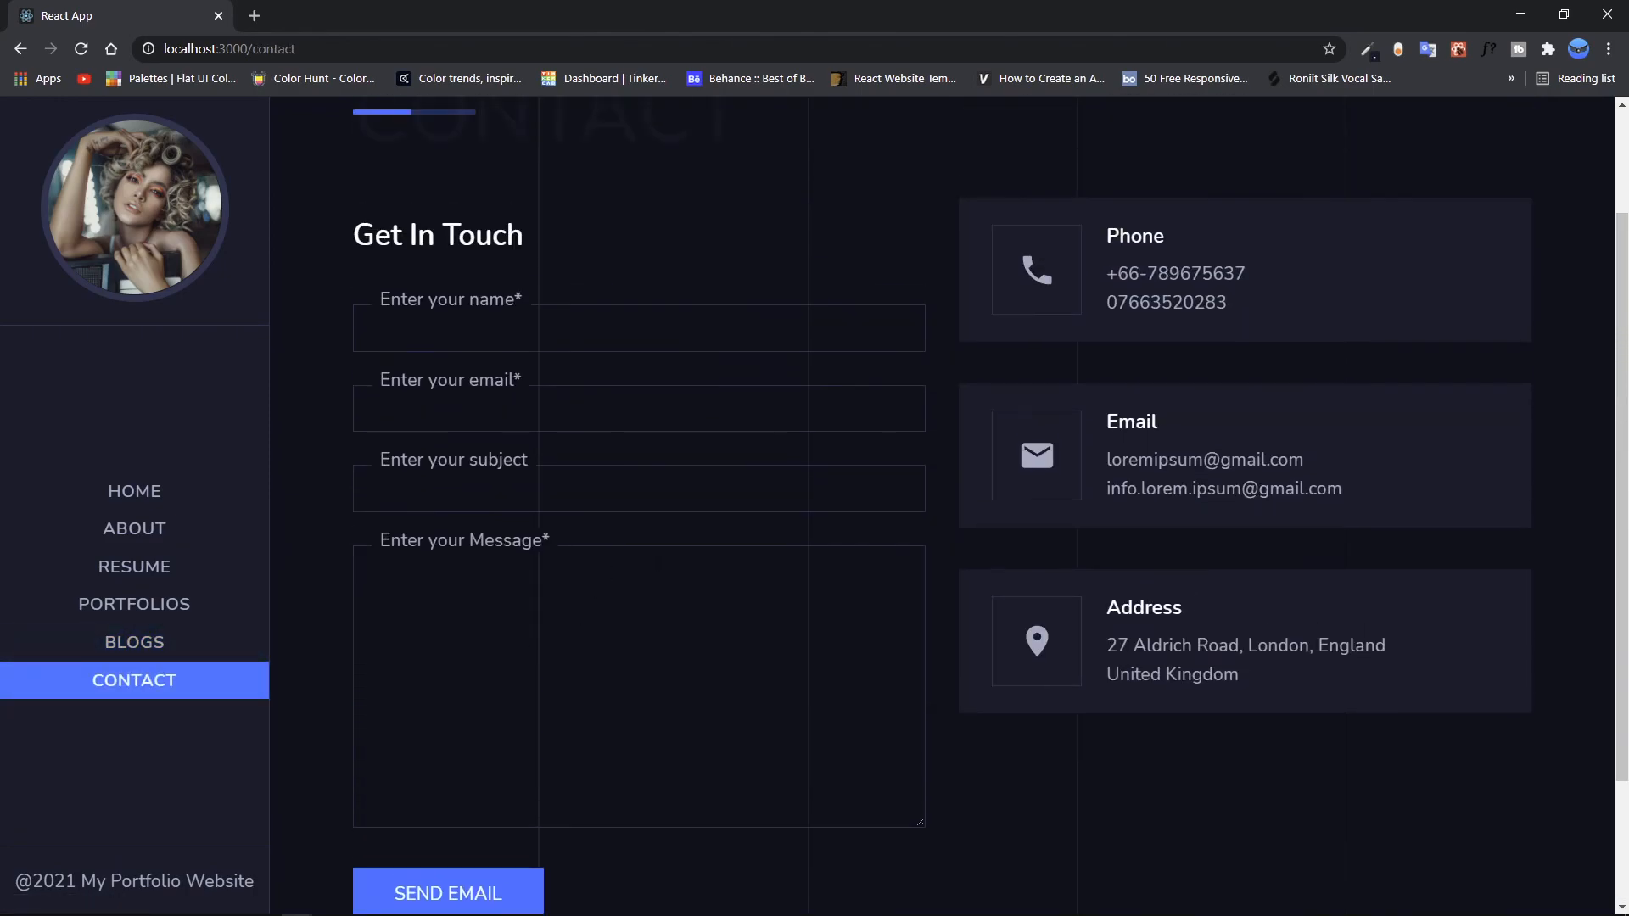
pyautogui.click(582, 347)
pyautogui.click(579, 277)
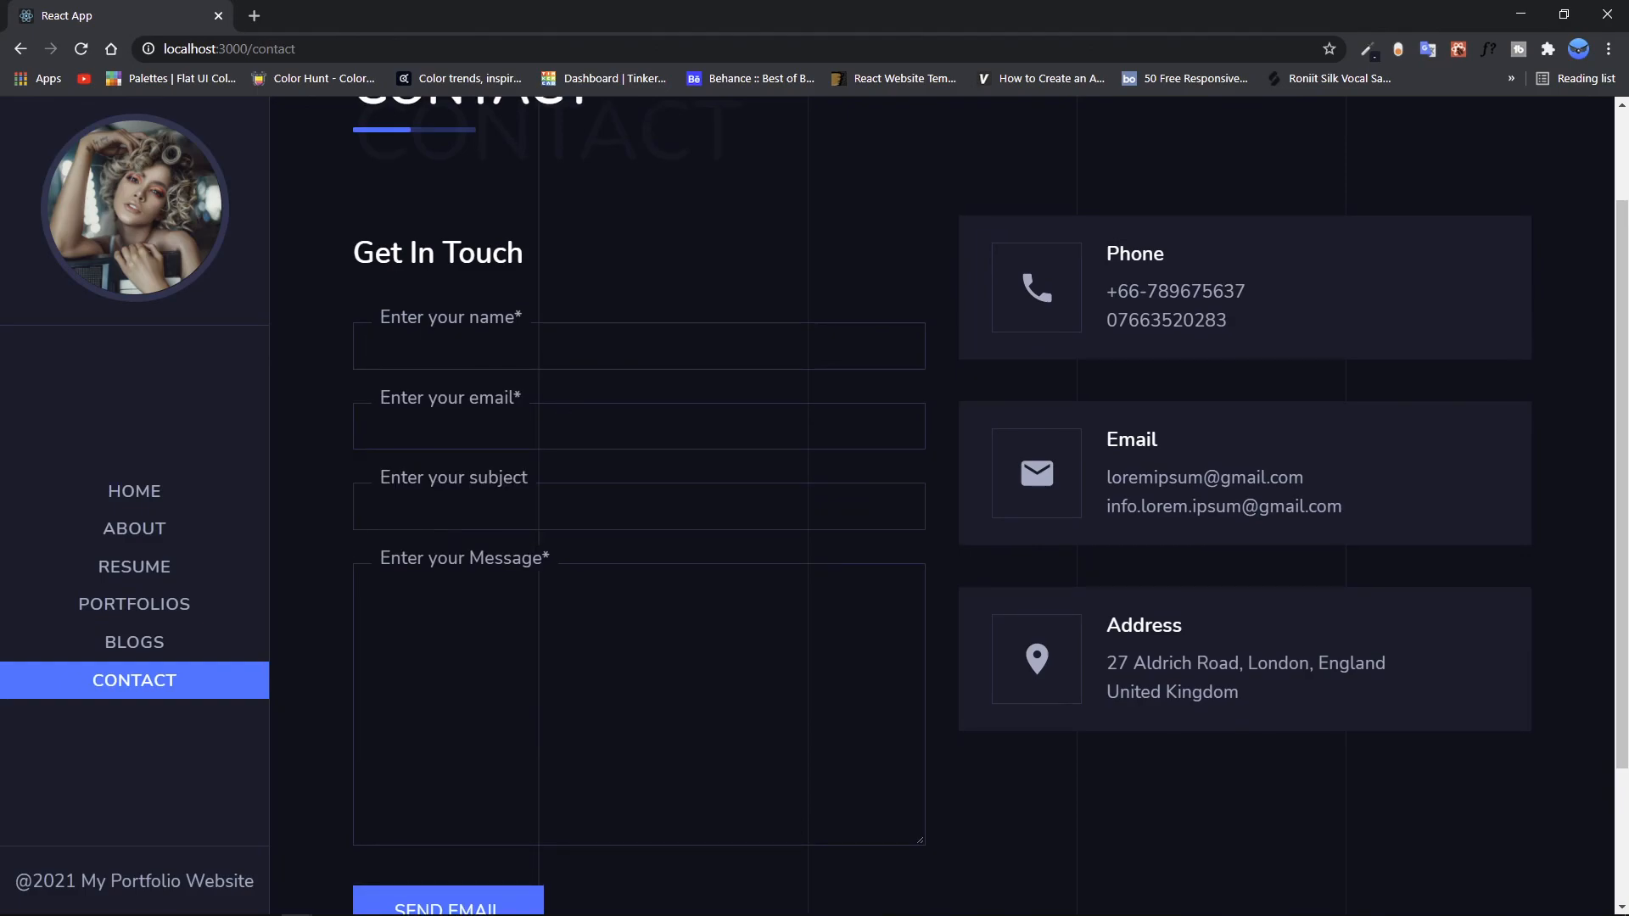
pyautogui.scroll(-1, 404, 430)
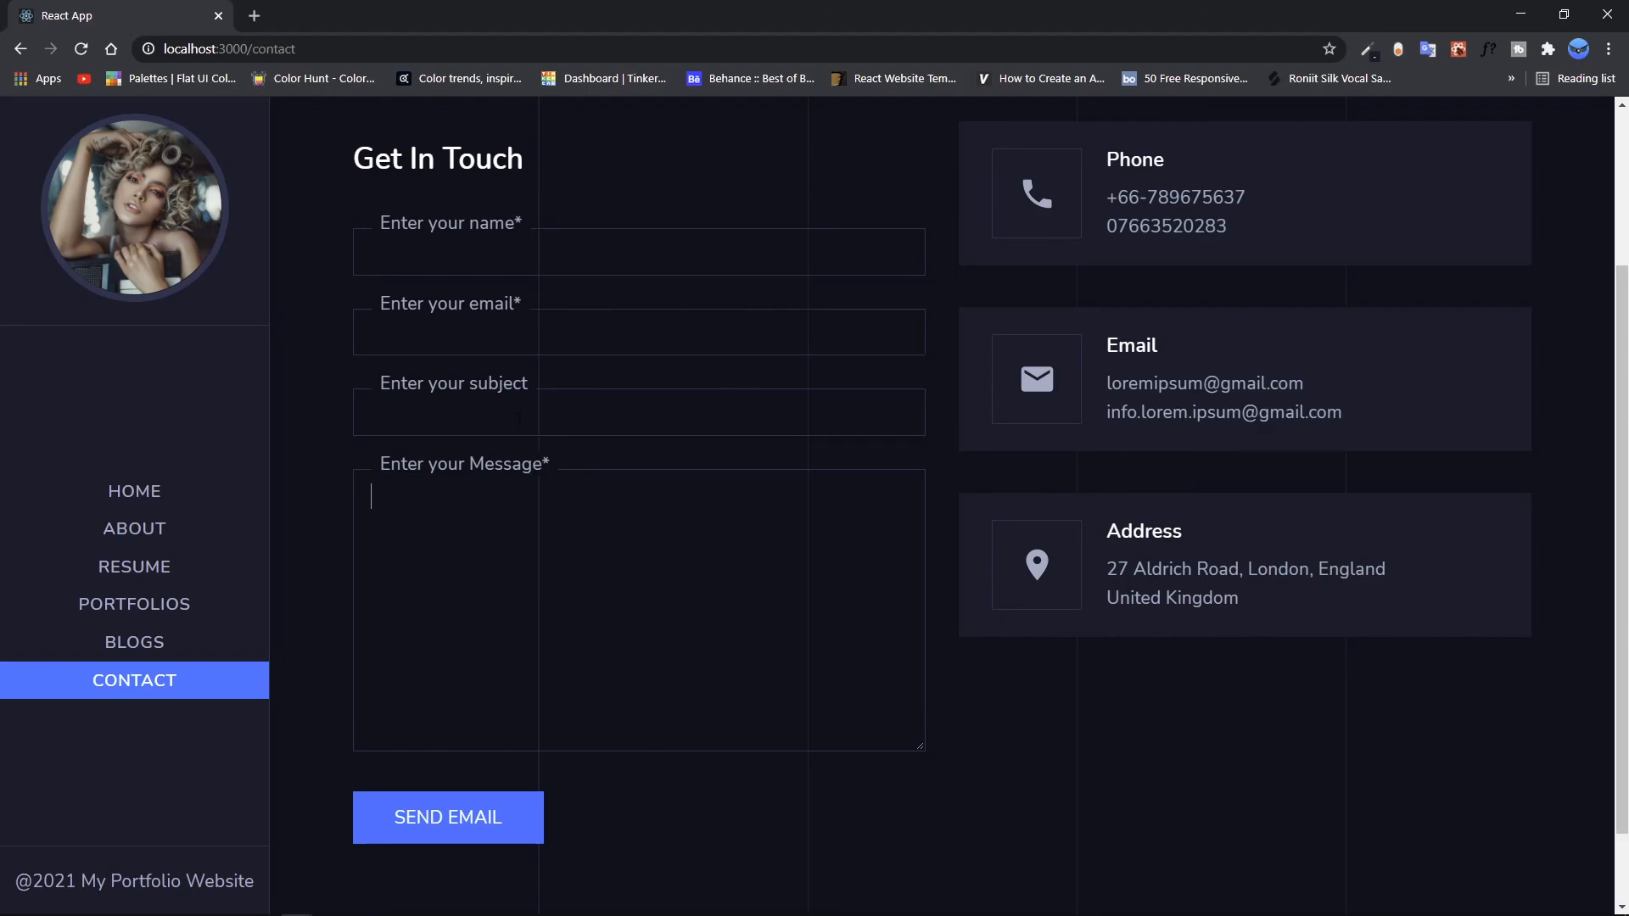
pyautogui.scroll(-1, 708, 552)
pyautogui.click(708, 560)
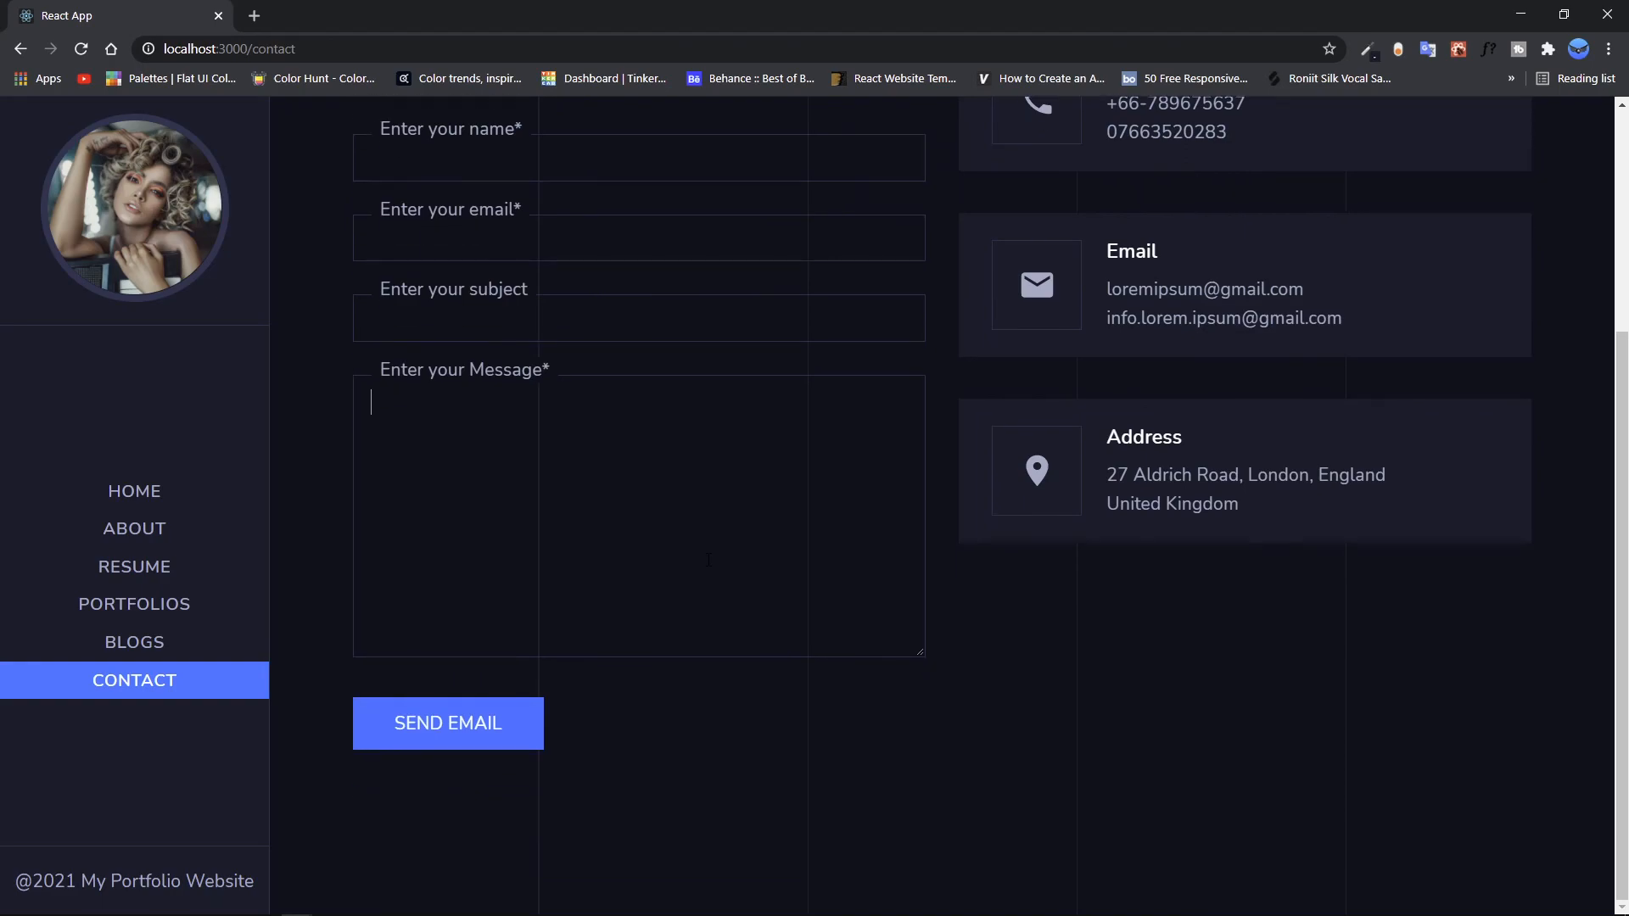
pyautogui.click(161, 501)
pyautogui.click(134, 683)
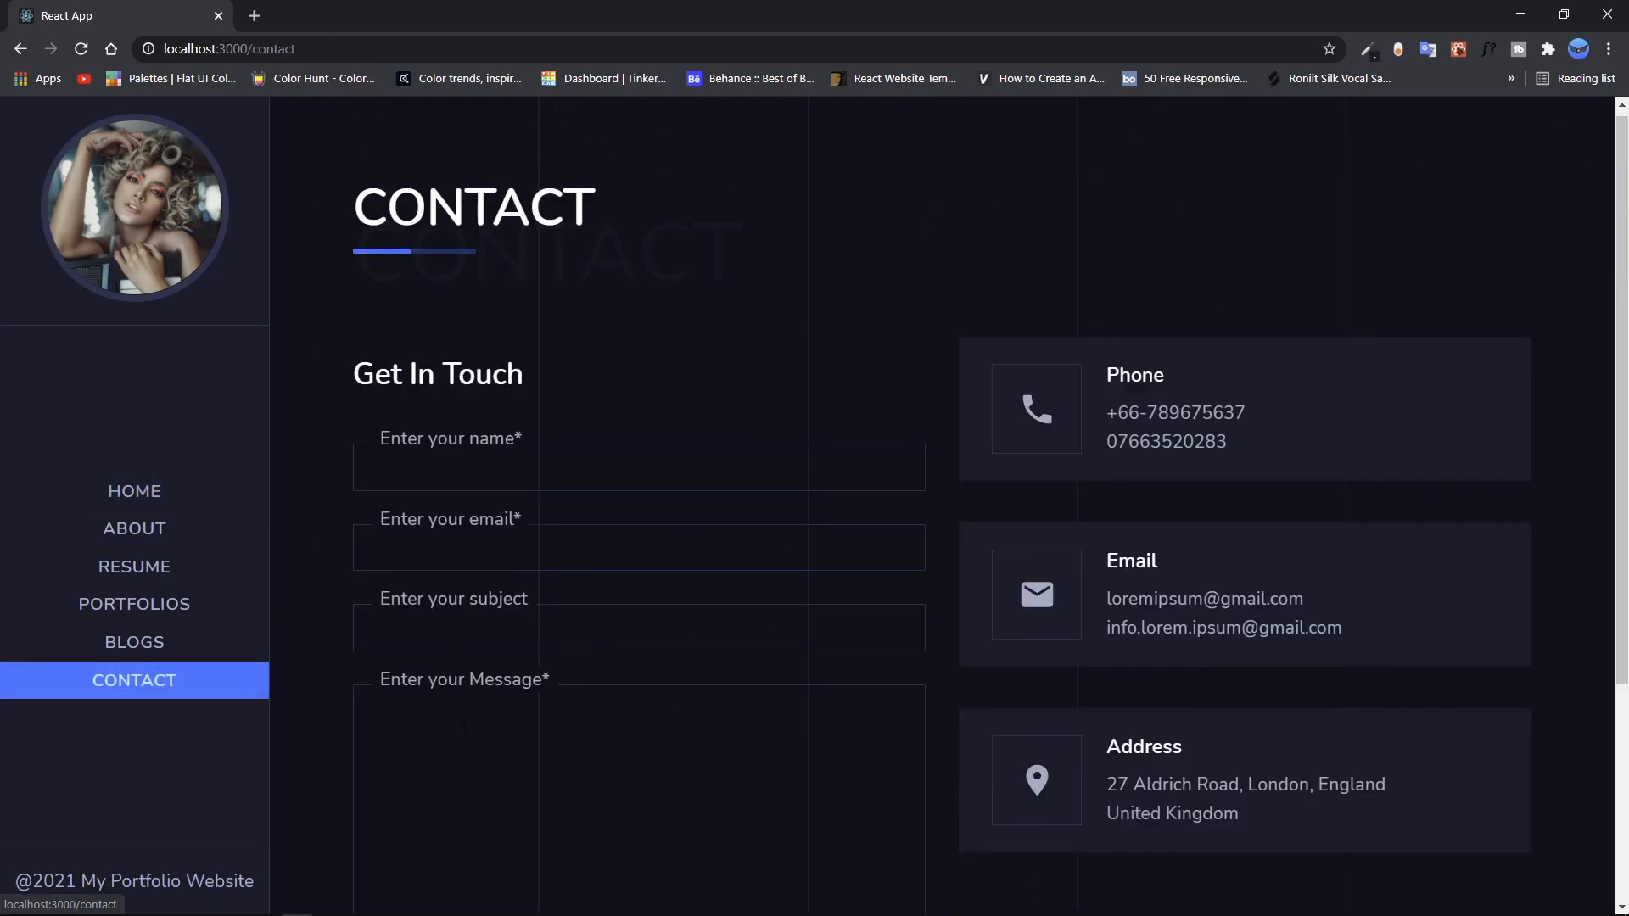
pyautogui.scroll(-3, 505, 720)
pyautogui.click(145, 491)
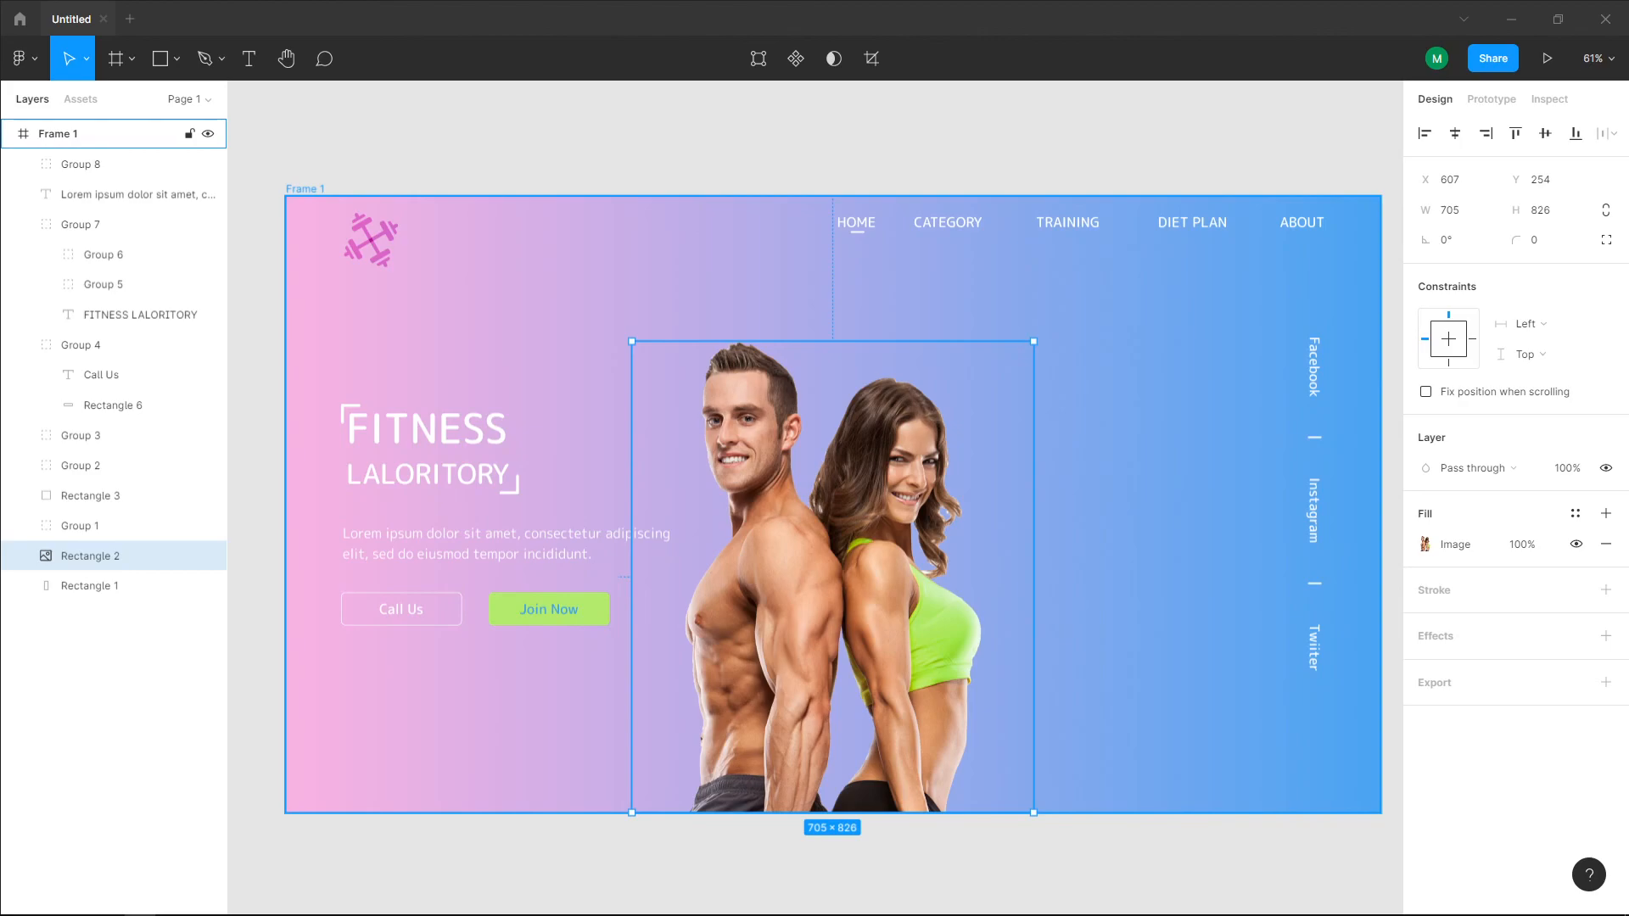
# Step: Switch back to the Figma design and add a drop shadow effect to the central image of the couple
pyautogui.press('Escape')
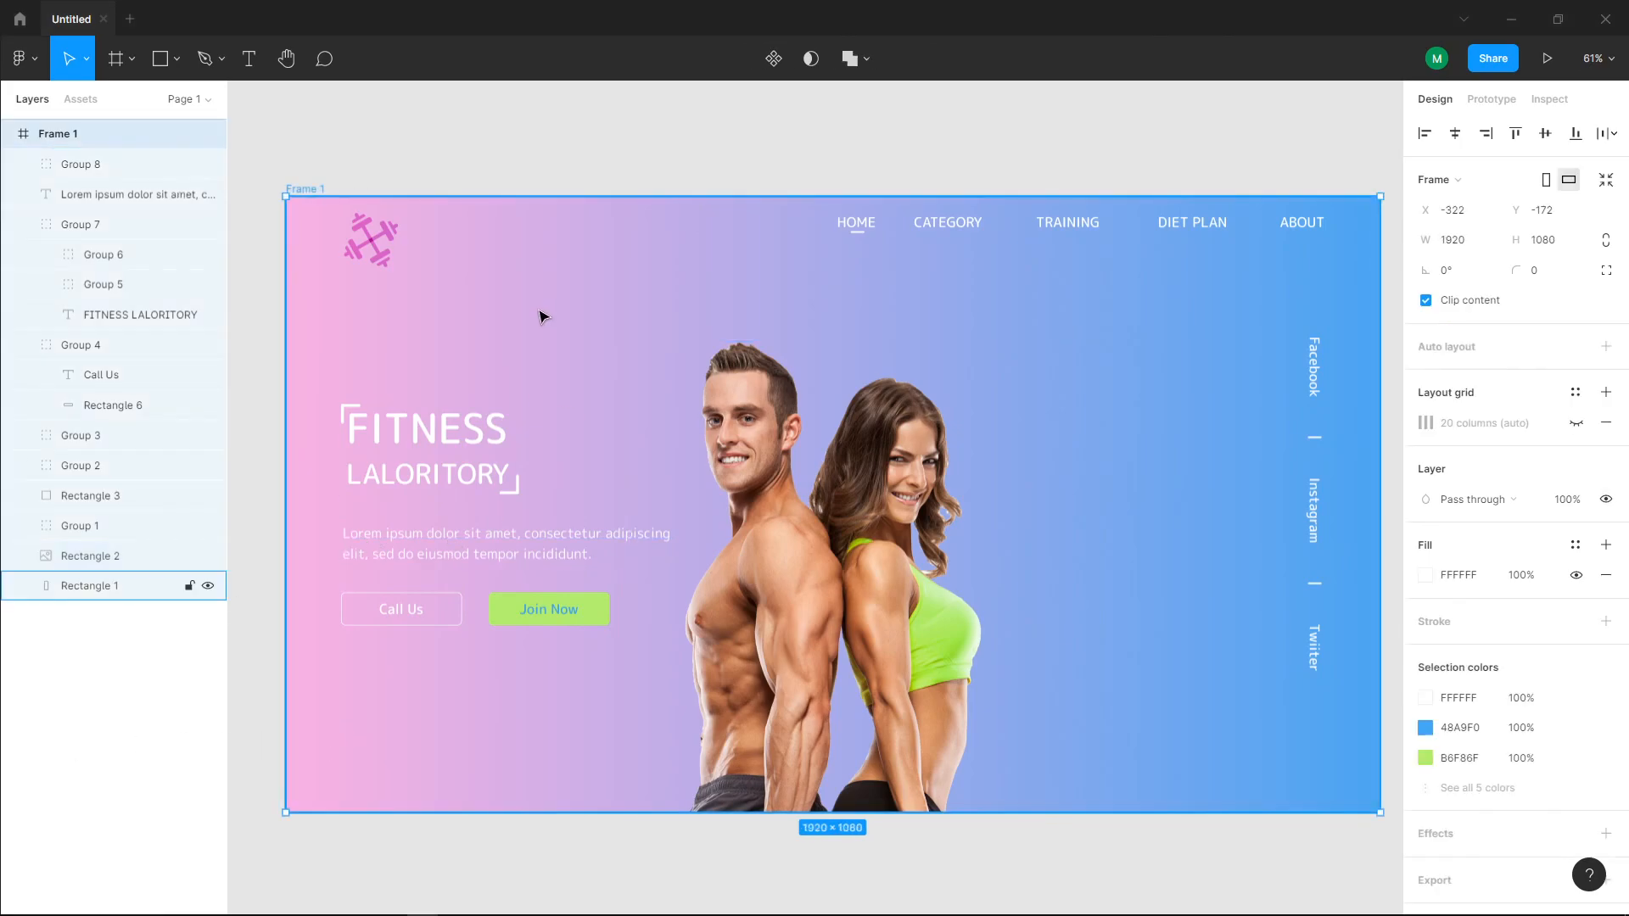
pyautogui.click(848, 517)
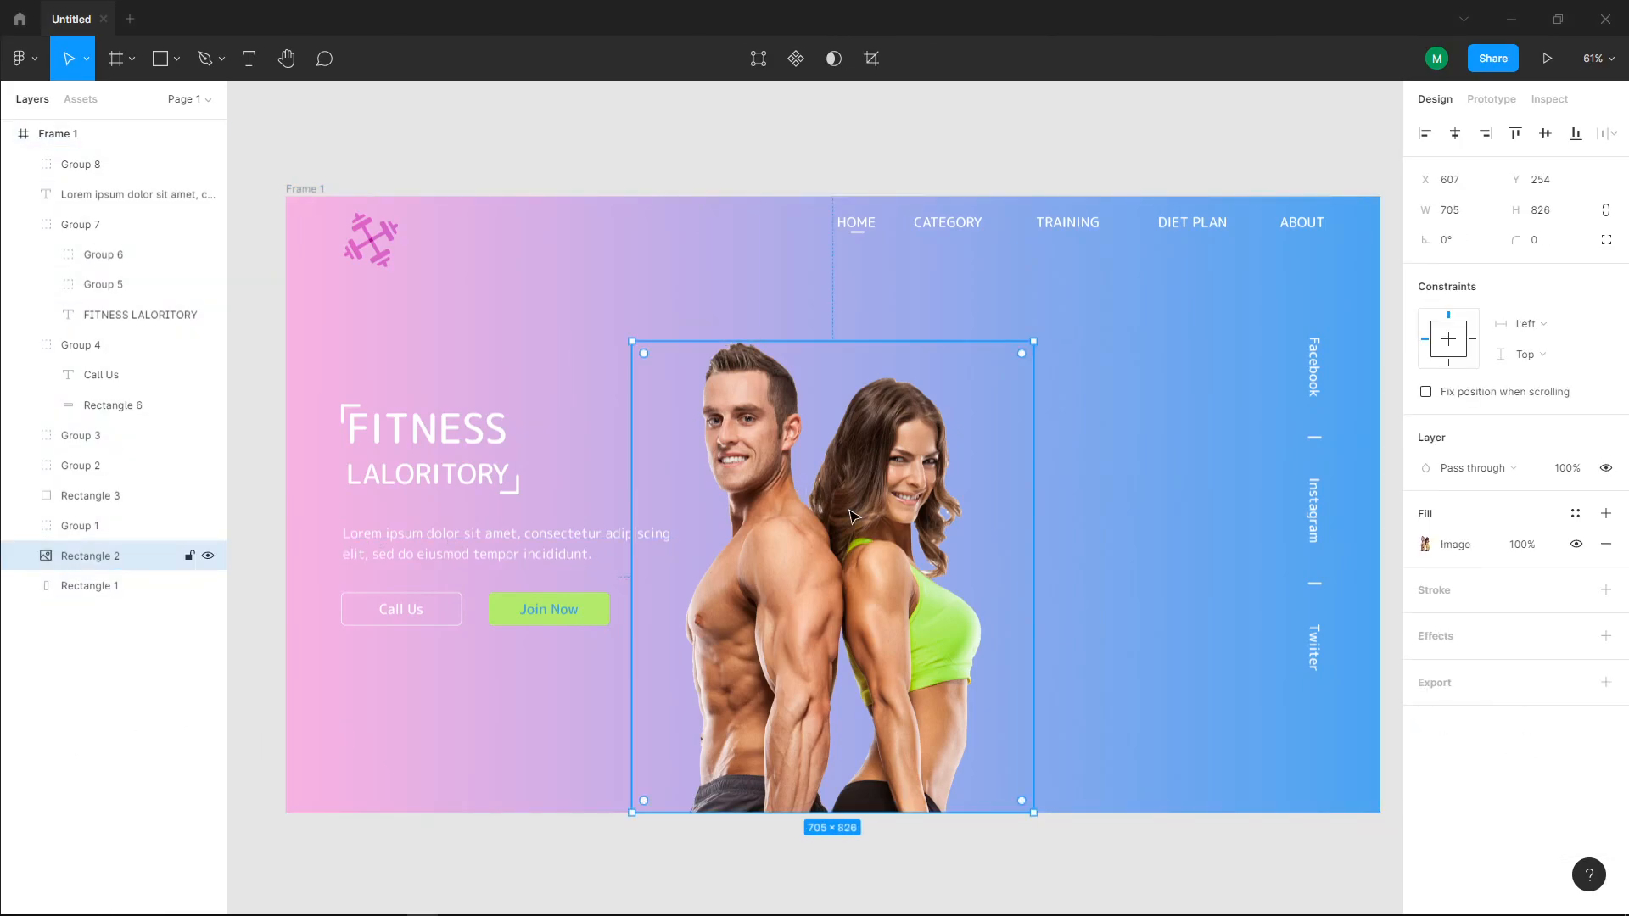
pyautogui.click(1606, 636)
pyautogui.click(1501, 668)
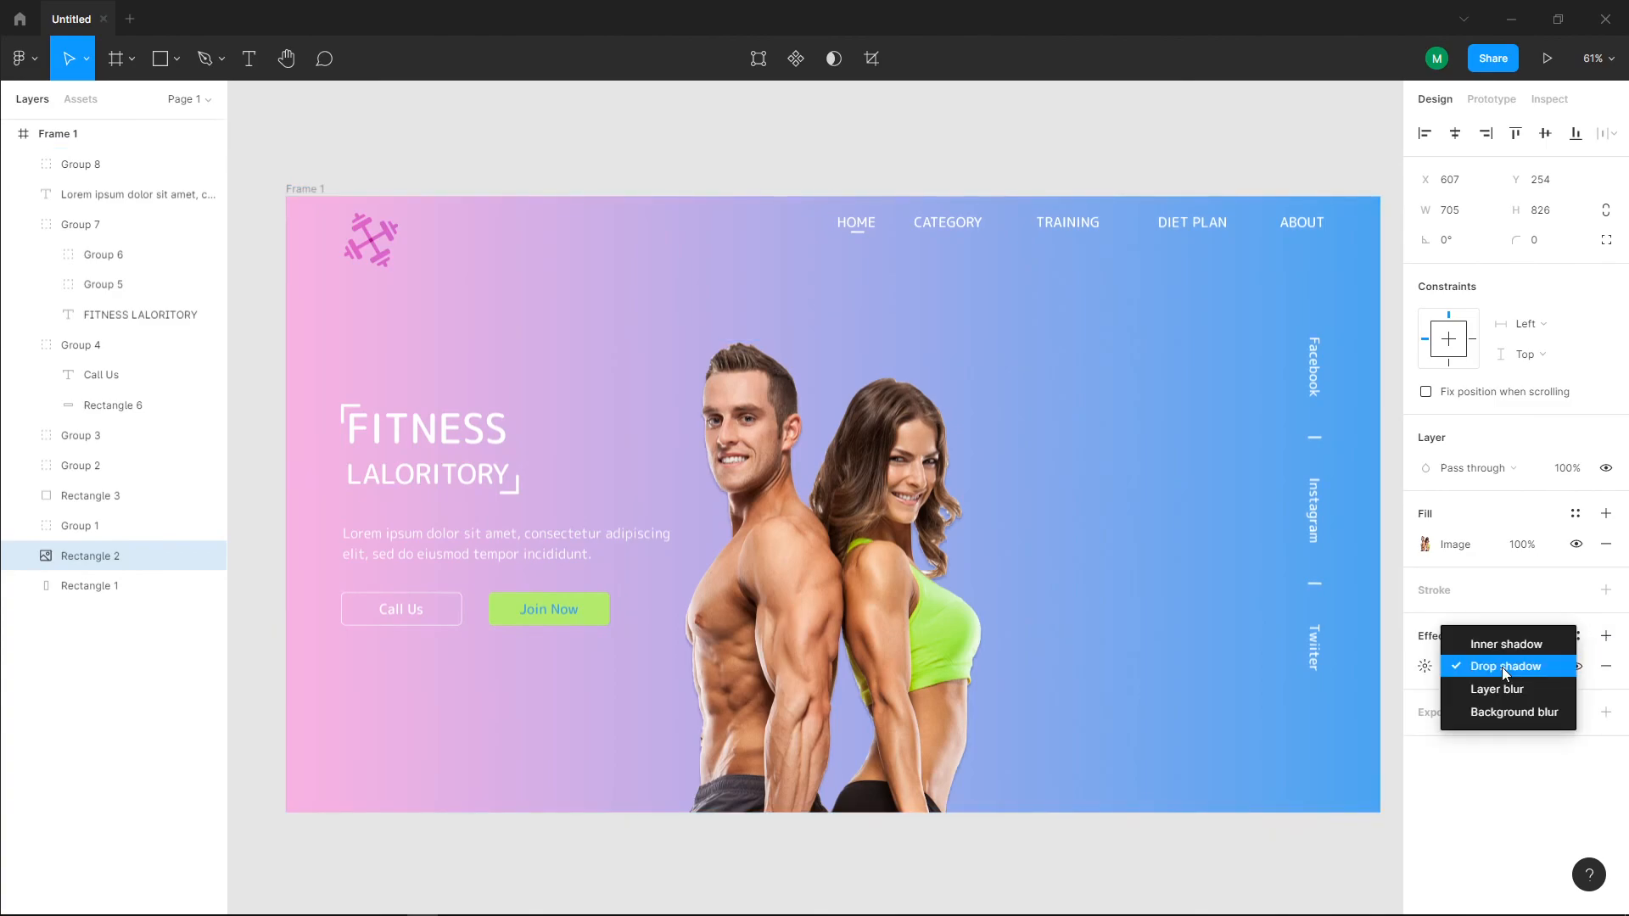
pyautogui.click(1459, 782)
# Step: Set the couple image's drop shadow to X 3, Y 17 and blur 32
pyautogui.click(1426, 667)
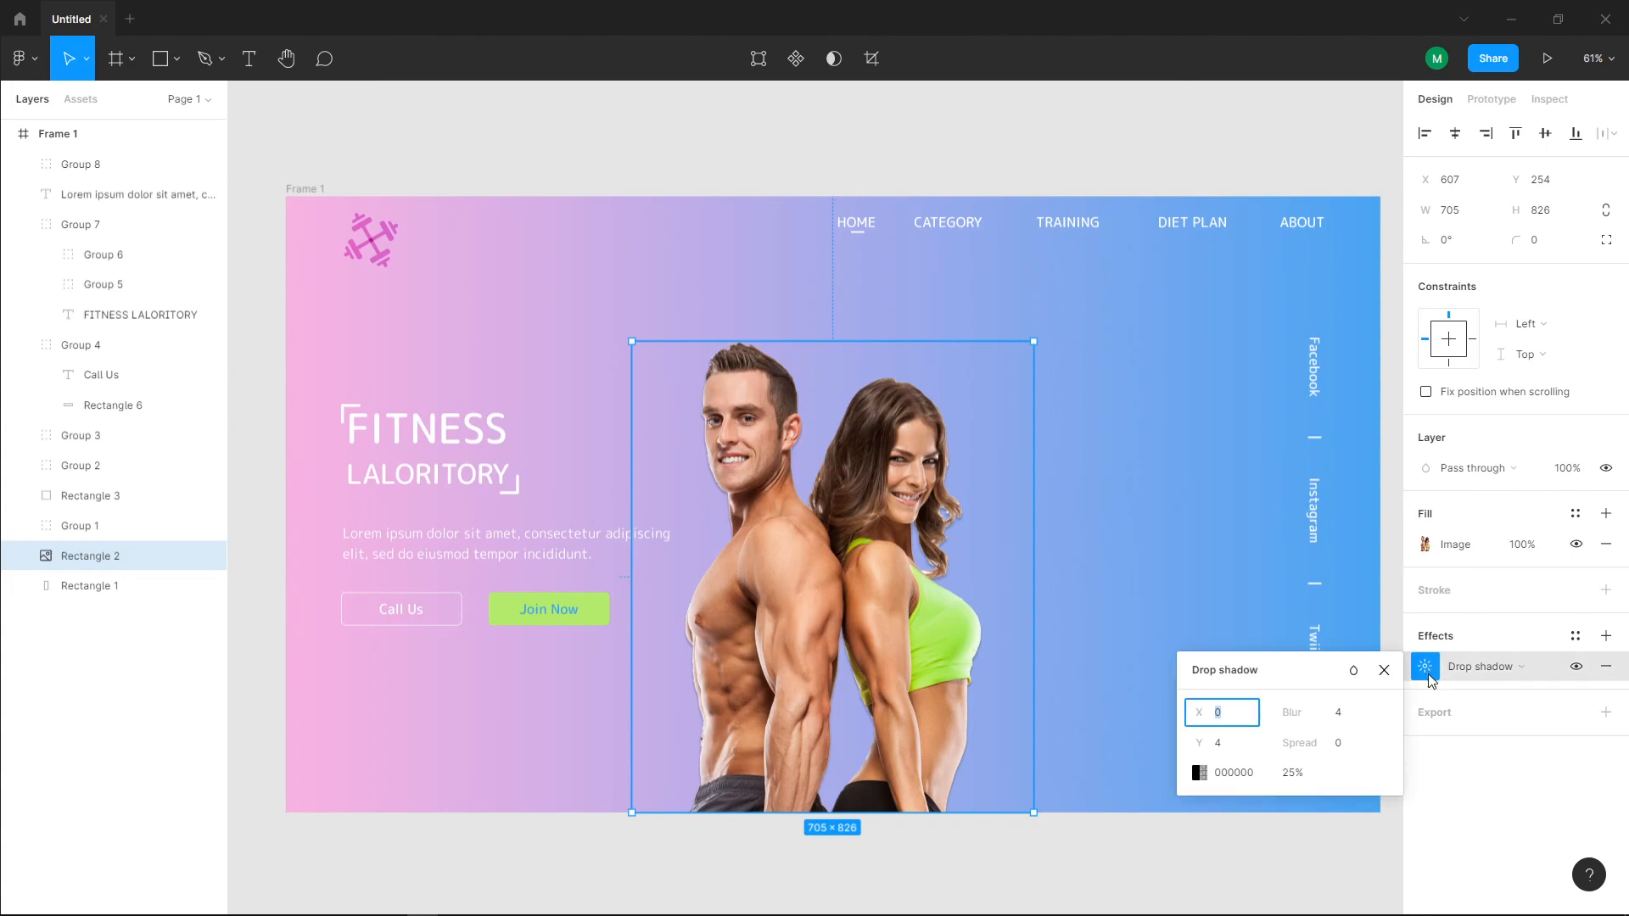
pyautogui.moveTo(1202, 717); pyautogui.dragTo(1219, 746)
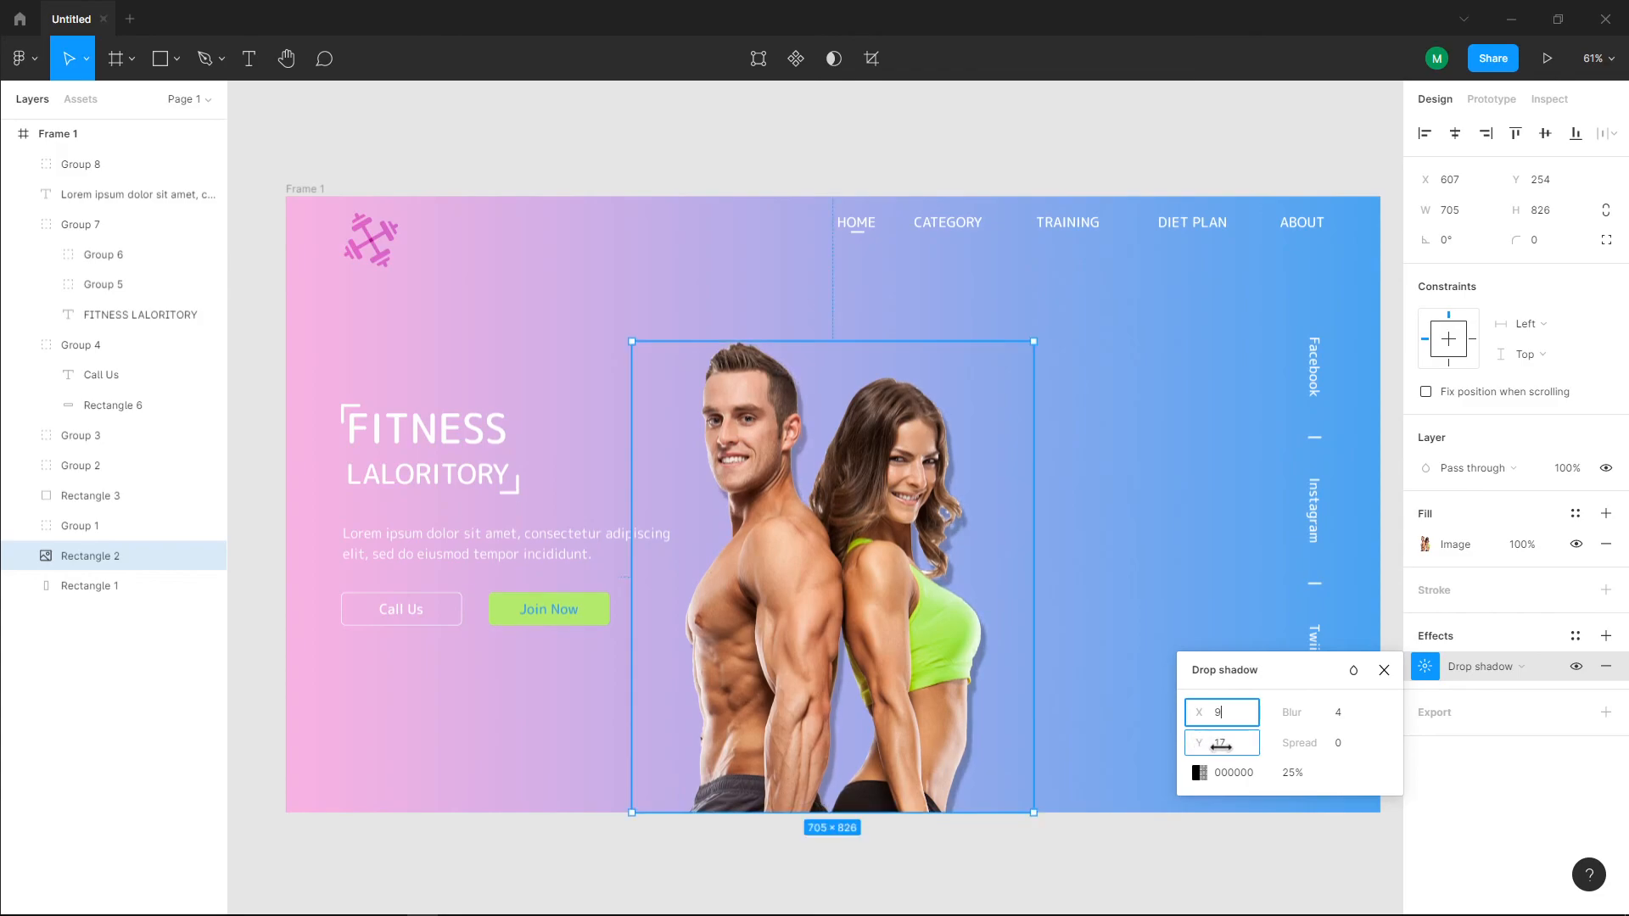
pyautogui.moveTo(1197, 715); pyautogui.dragTo(1186, 720)
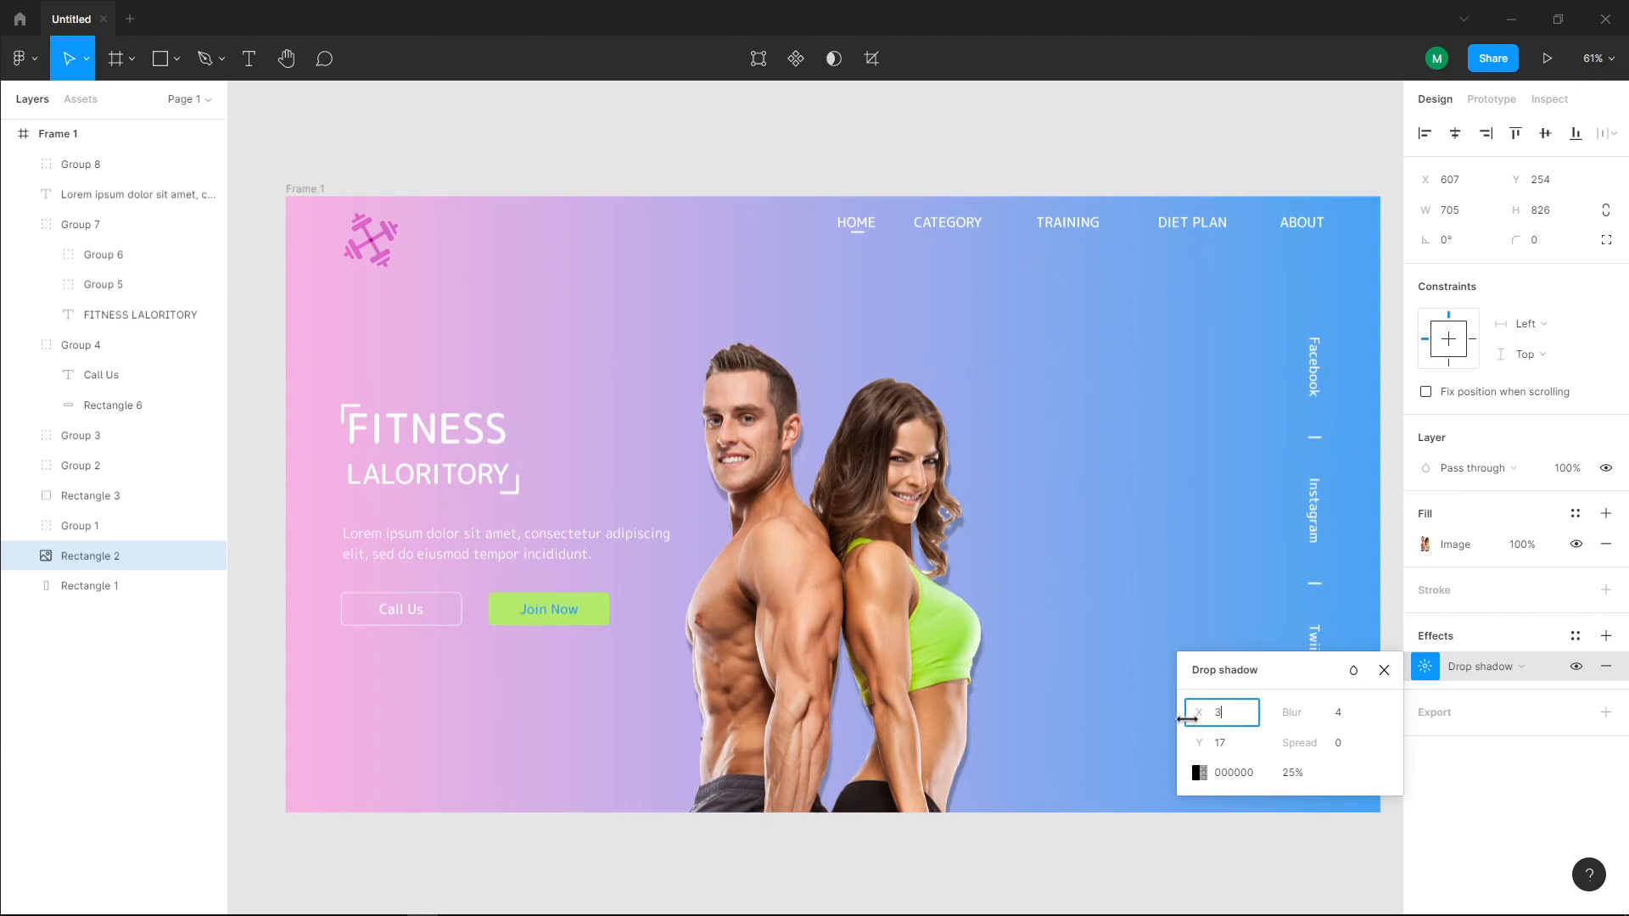
pyautogui.moveTo(1291, 716); pyautogui.dragTo(207, 727)
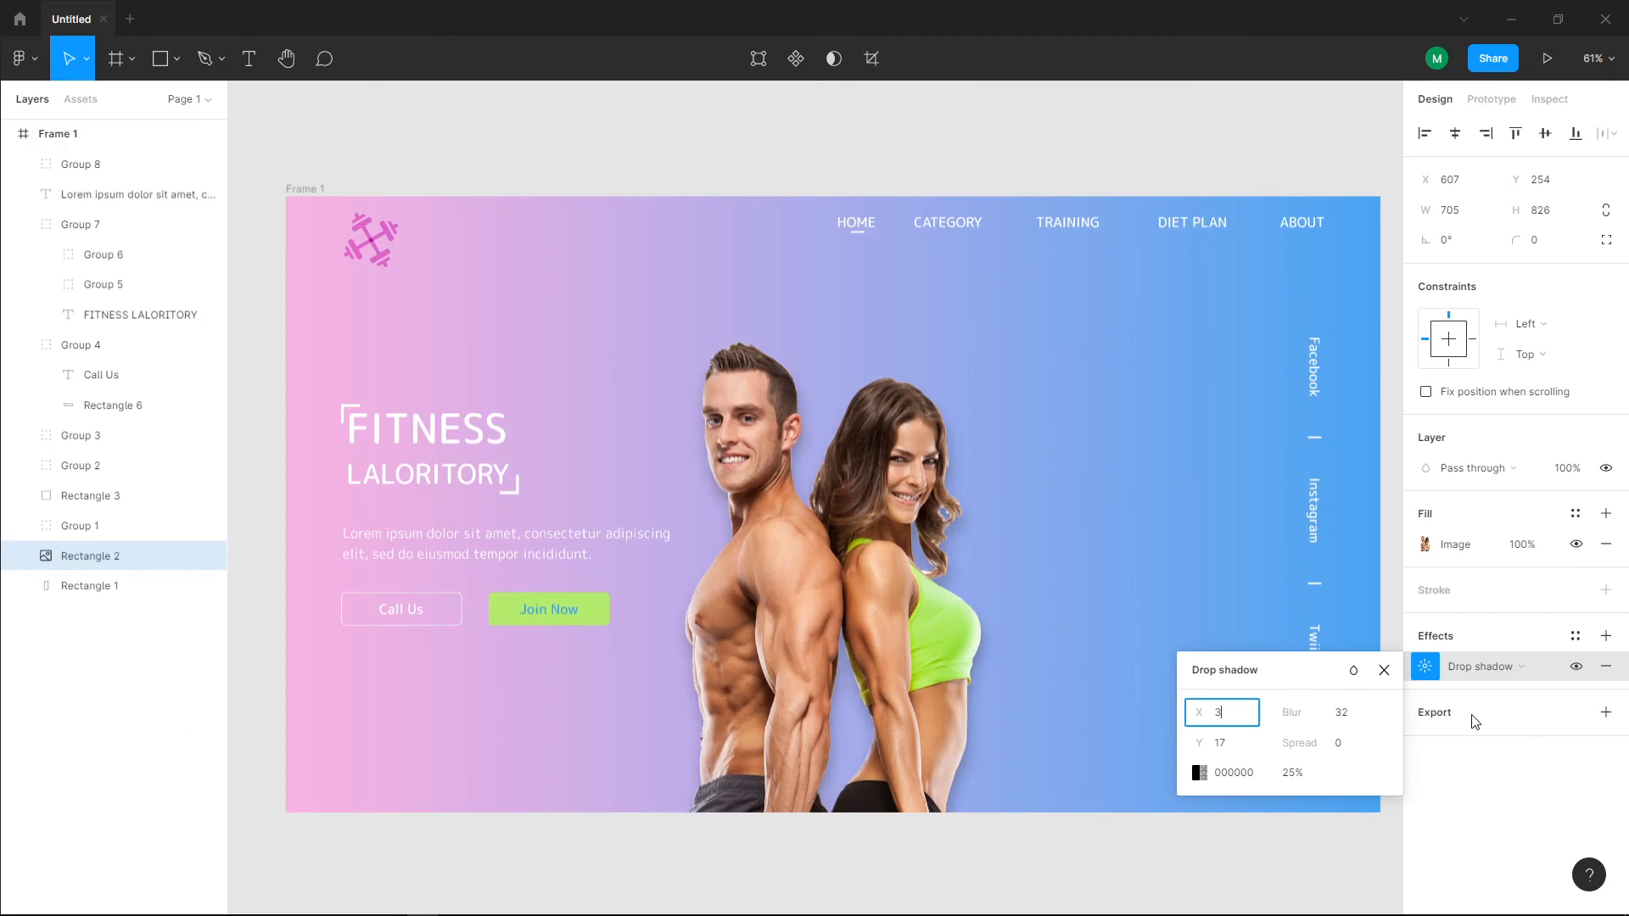
pyautogui.click(1185, 335)
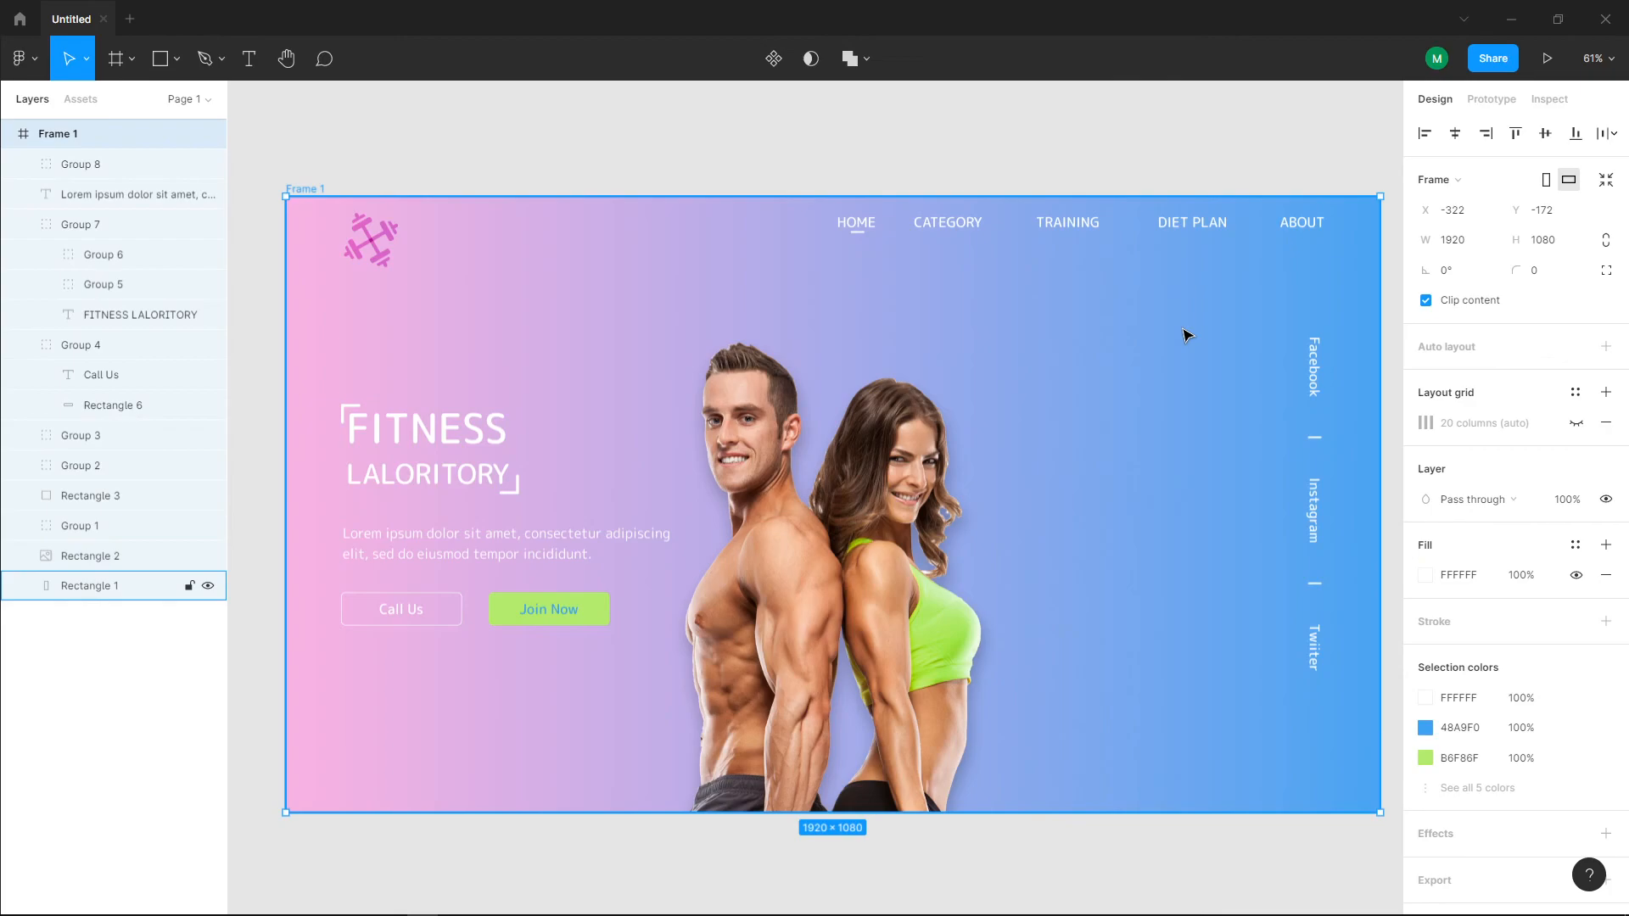